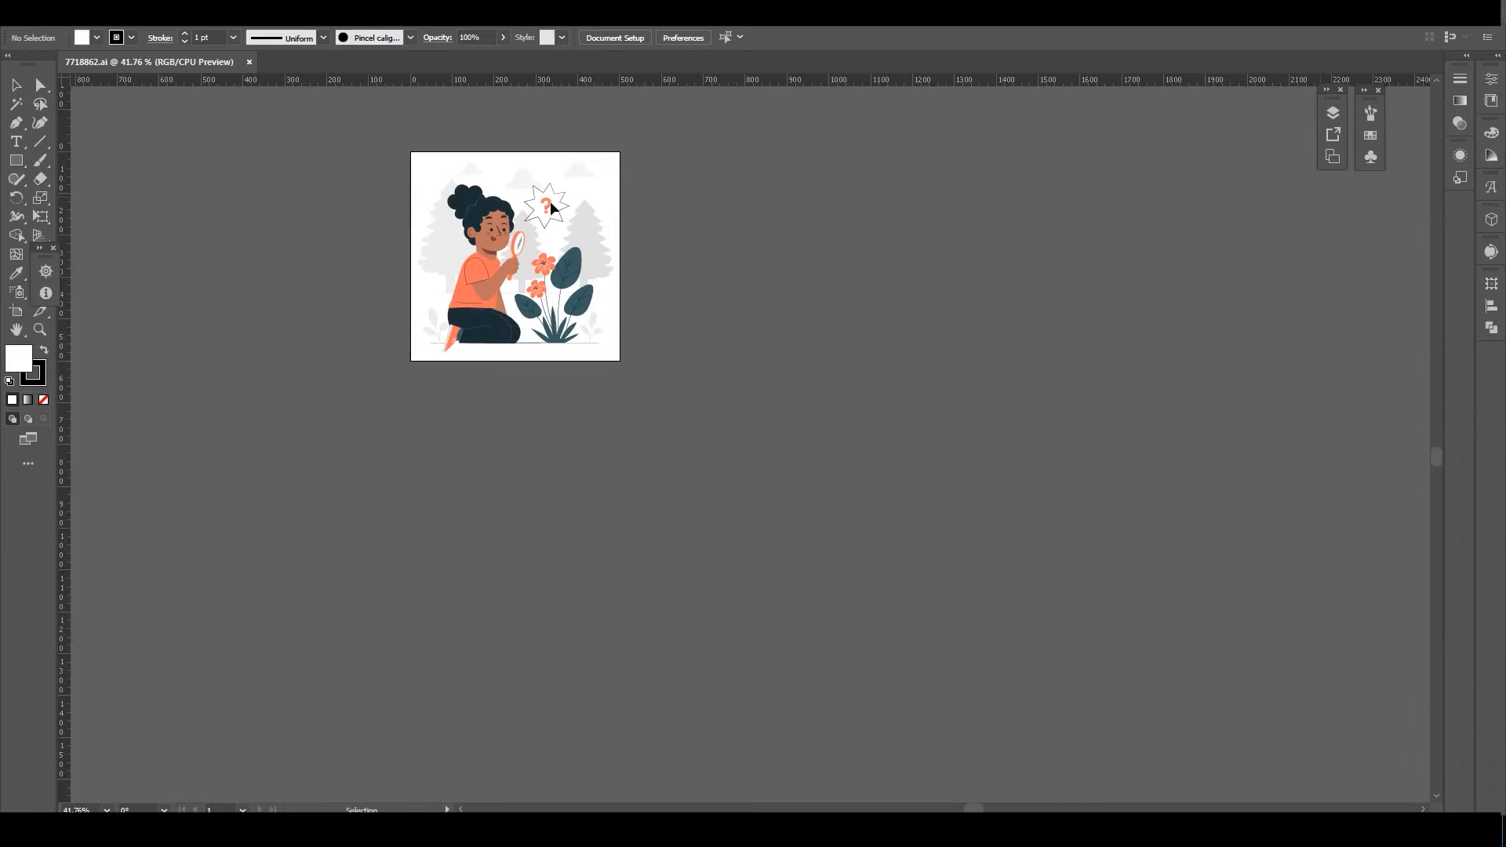
Examine what each layer of the illustration contains by toggling the layers' visibility off and on.
click(1333, 118)
key(ctrl+space)
drag(674, 189, 849, 467)
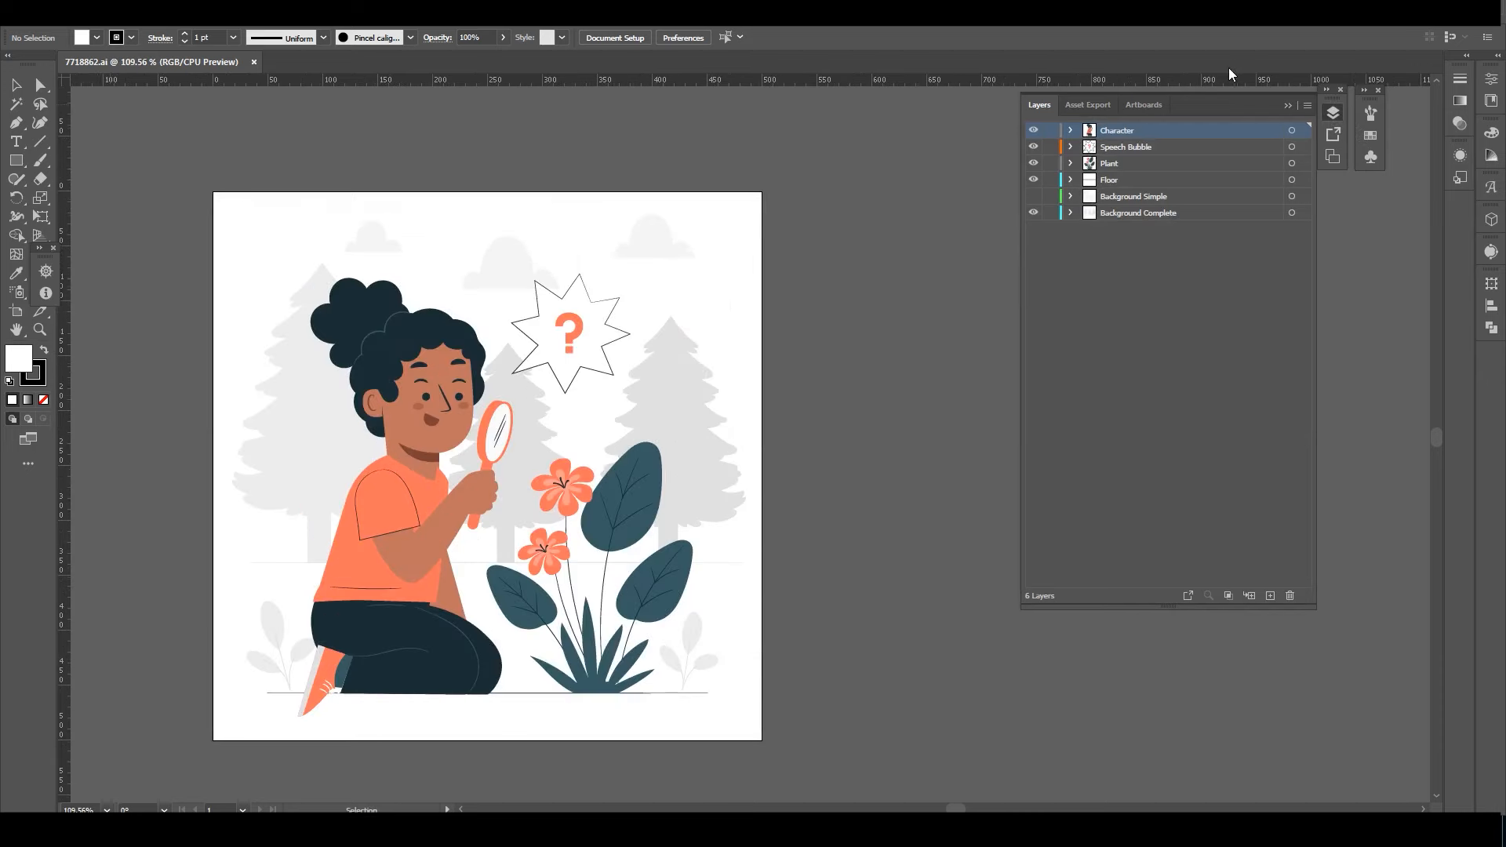
click(1033, 129)
click(1033, 130)
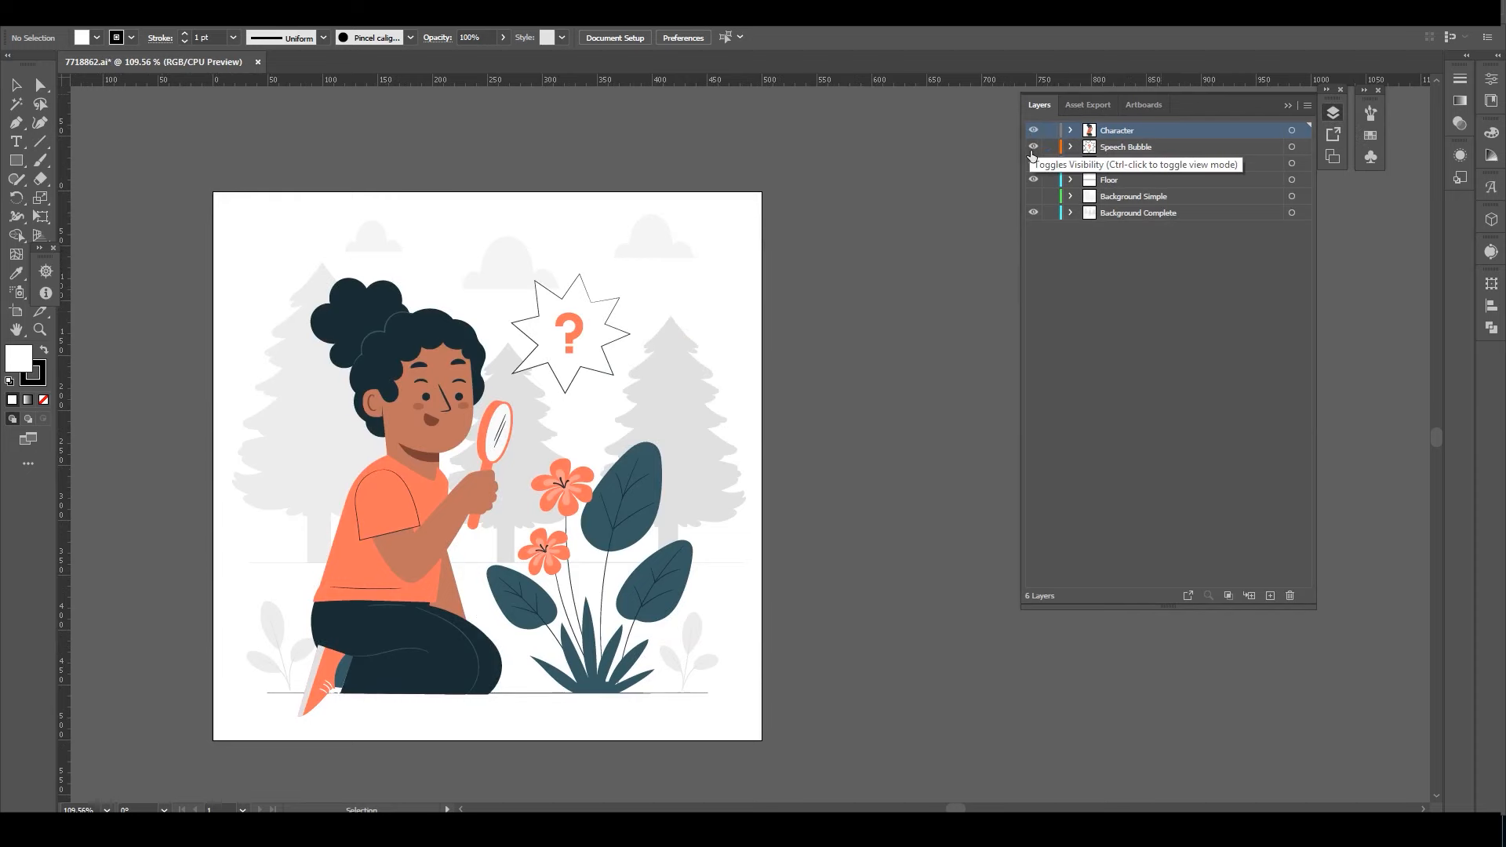
click(1035, 149)
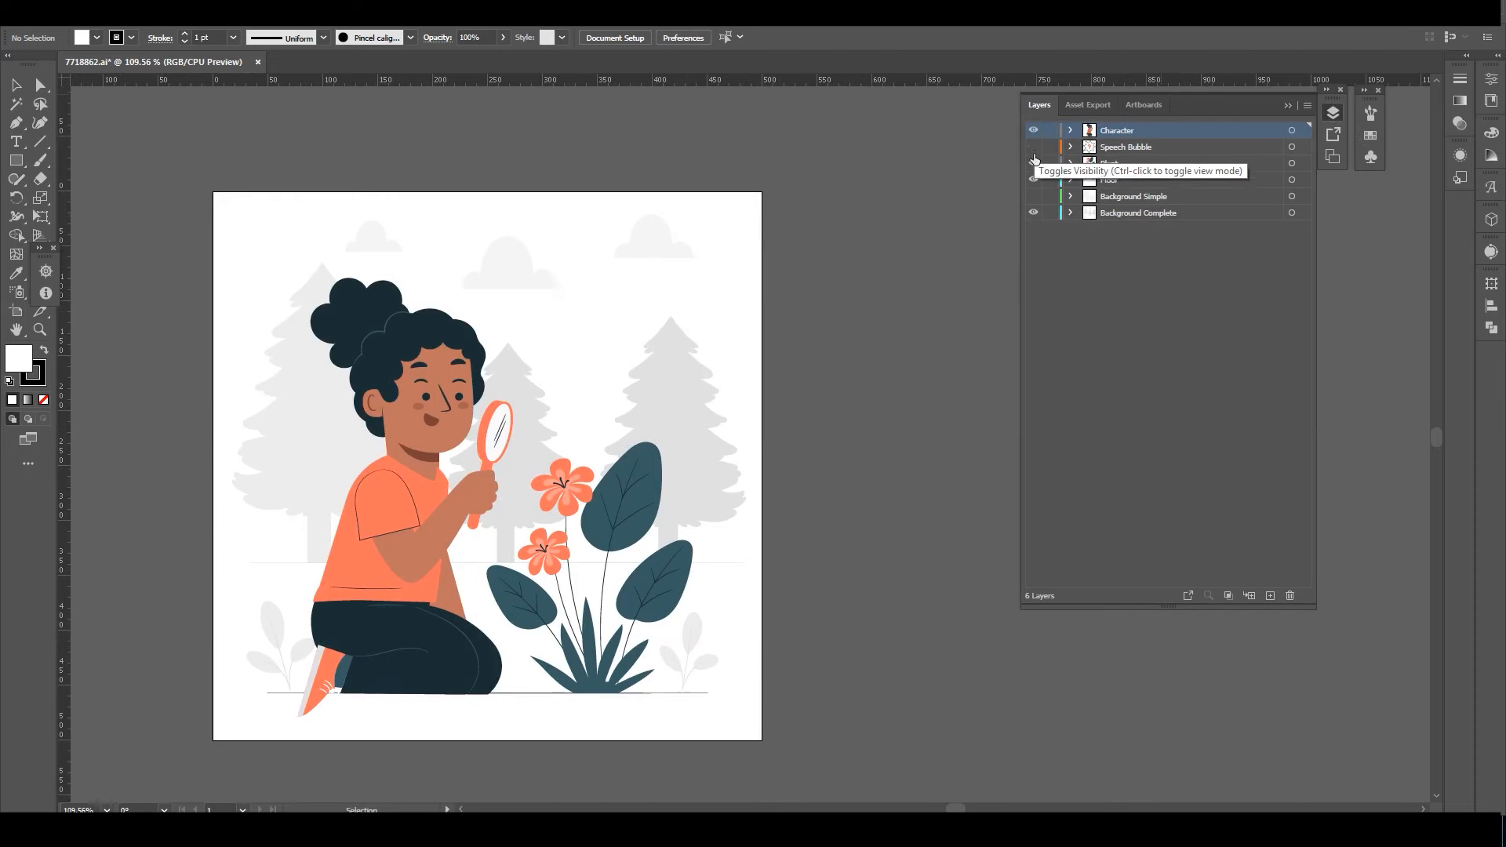
click(1034, 149)
click(1034, 164)
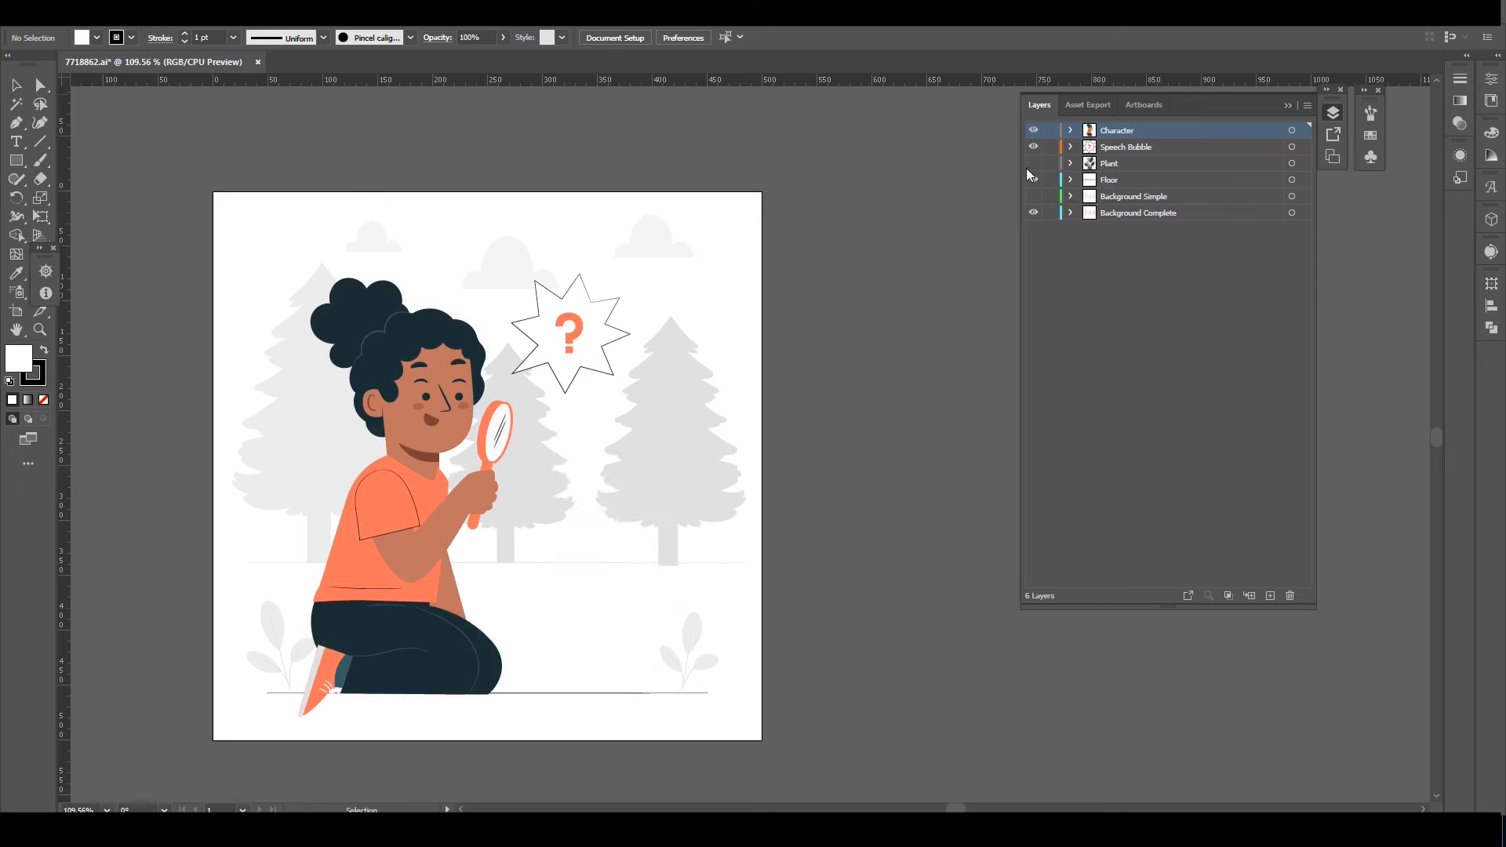
click(1033, 163)
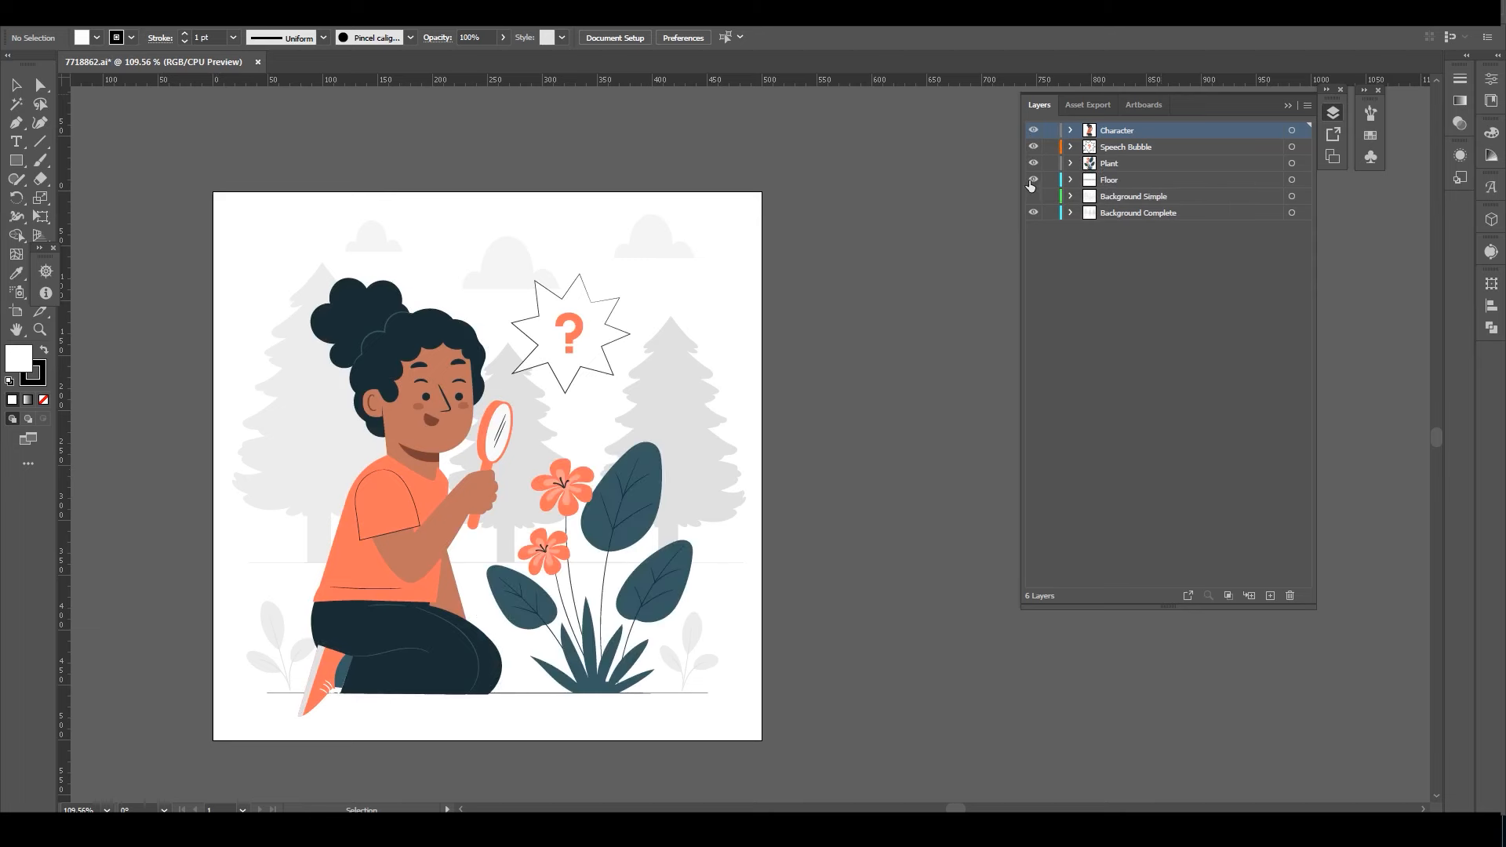
click(1034, 180)
click(1033, 197)
click(1033, 197)
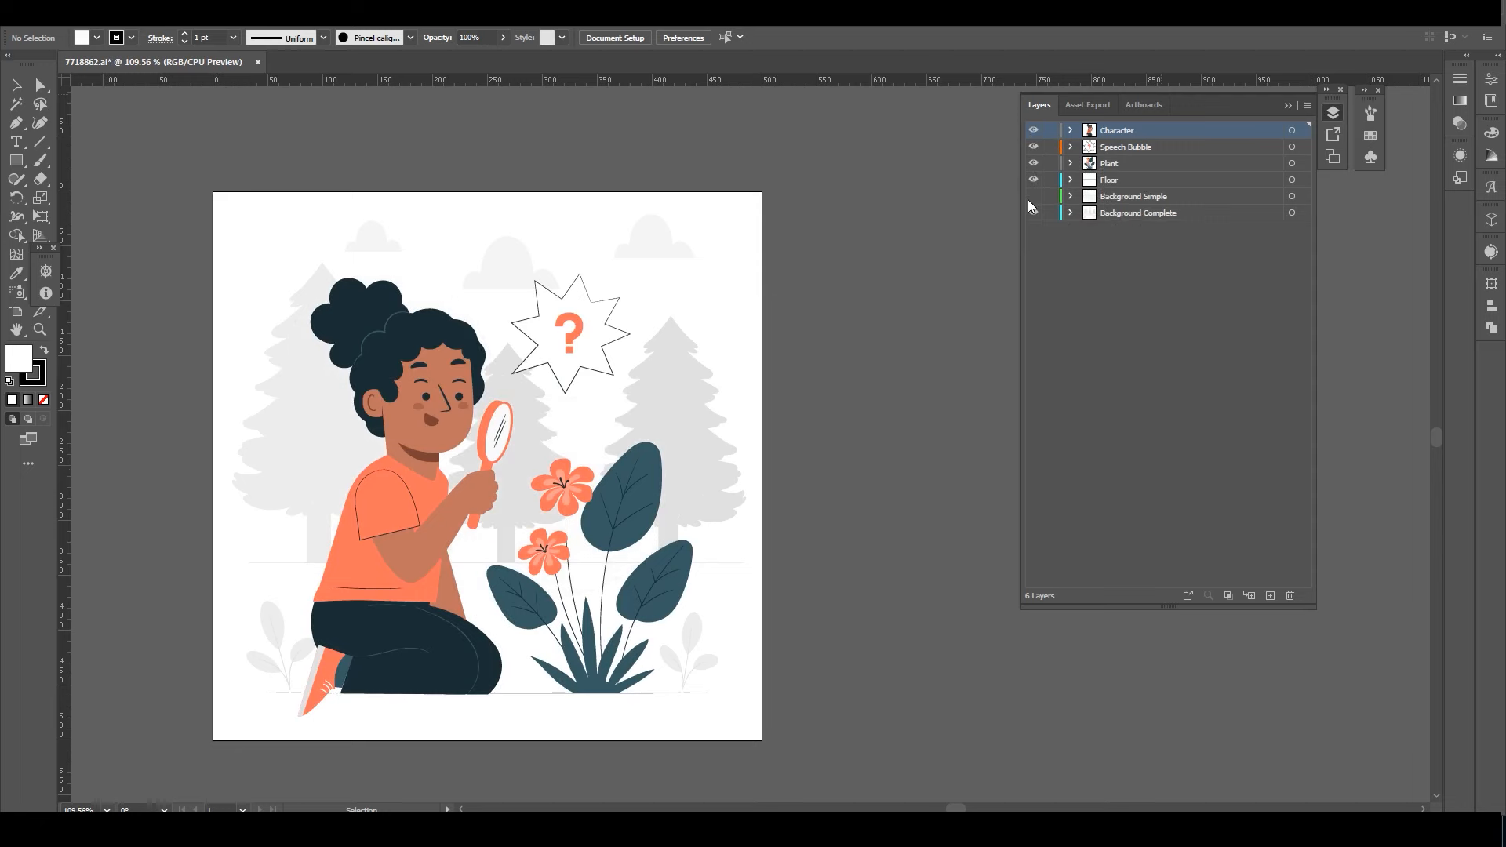
Delete the Background Simple layer and save the document, accepting the legacy format.
click(1120, 200)
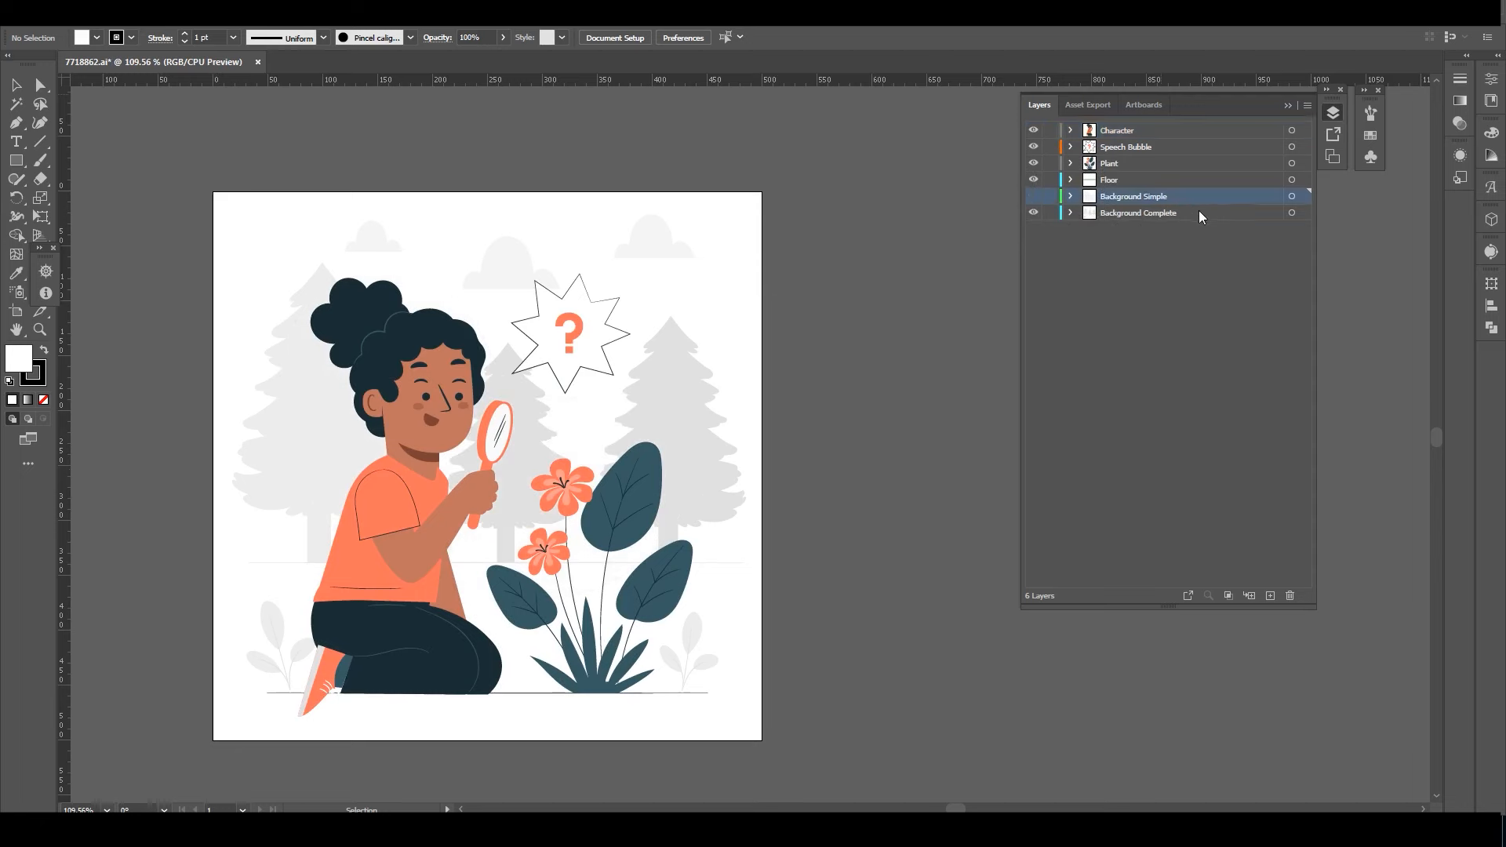
click(1290, 595)
click(822, 437)
key(ctrl+s)
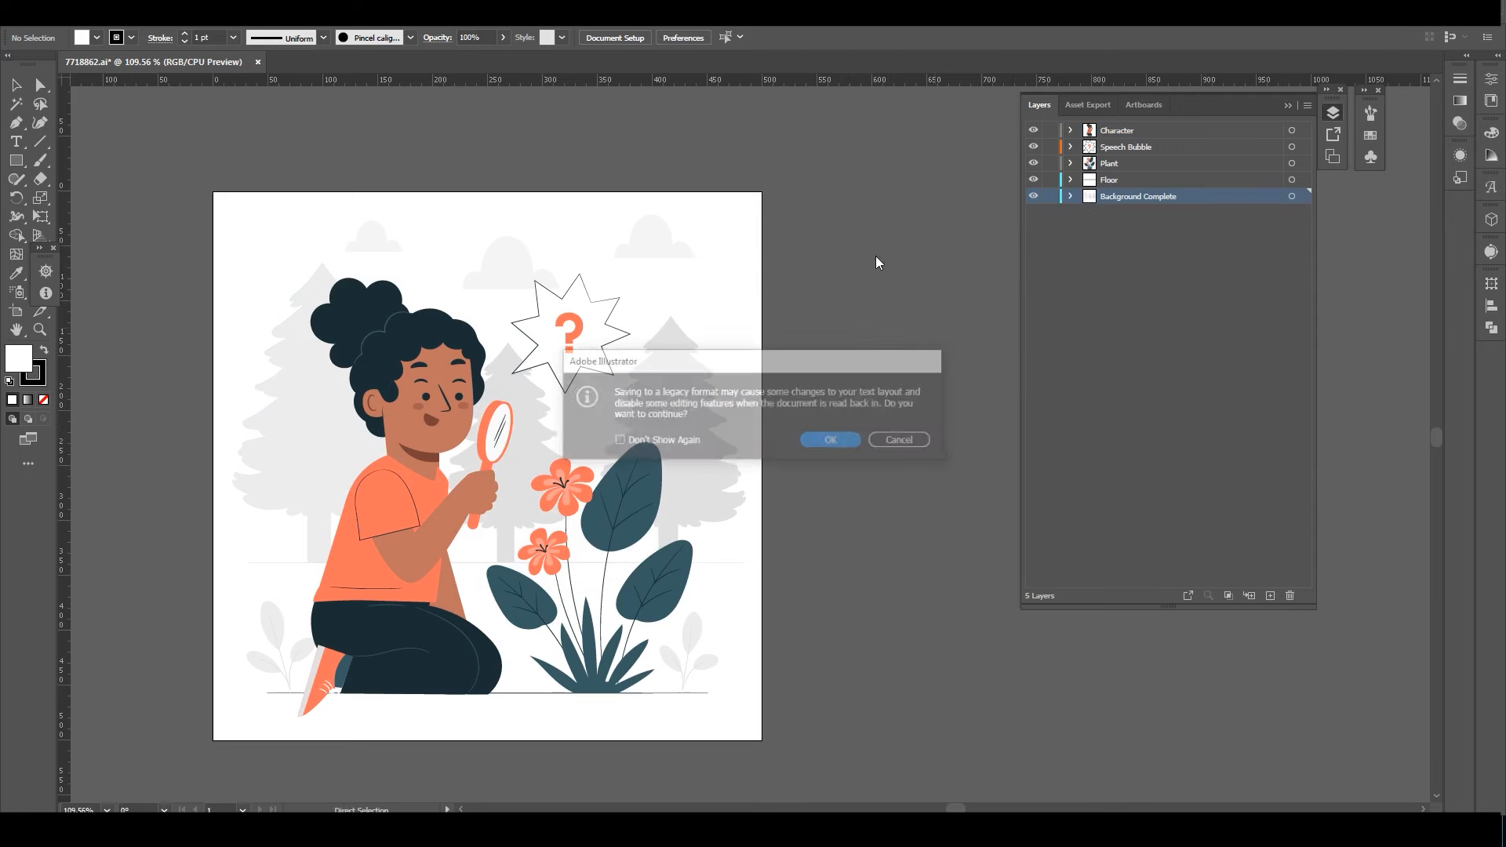
click(833, 438)
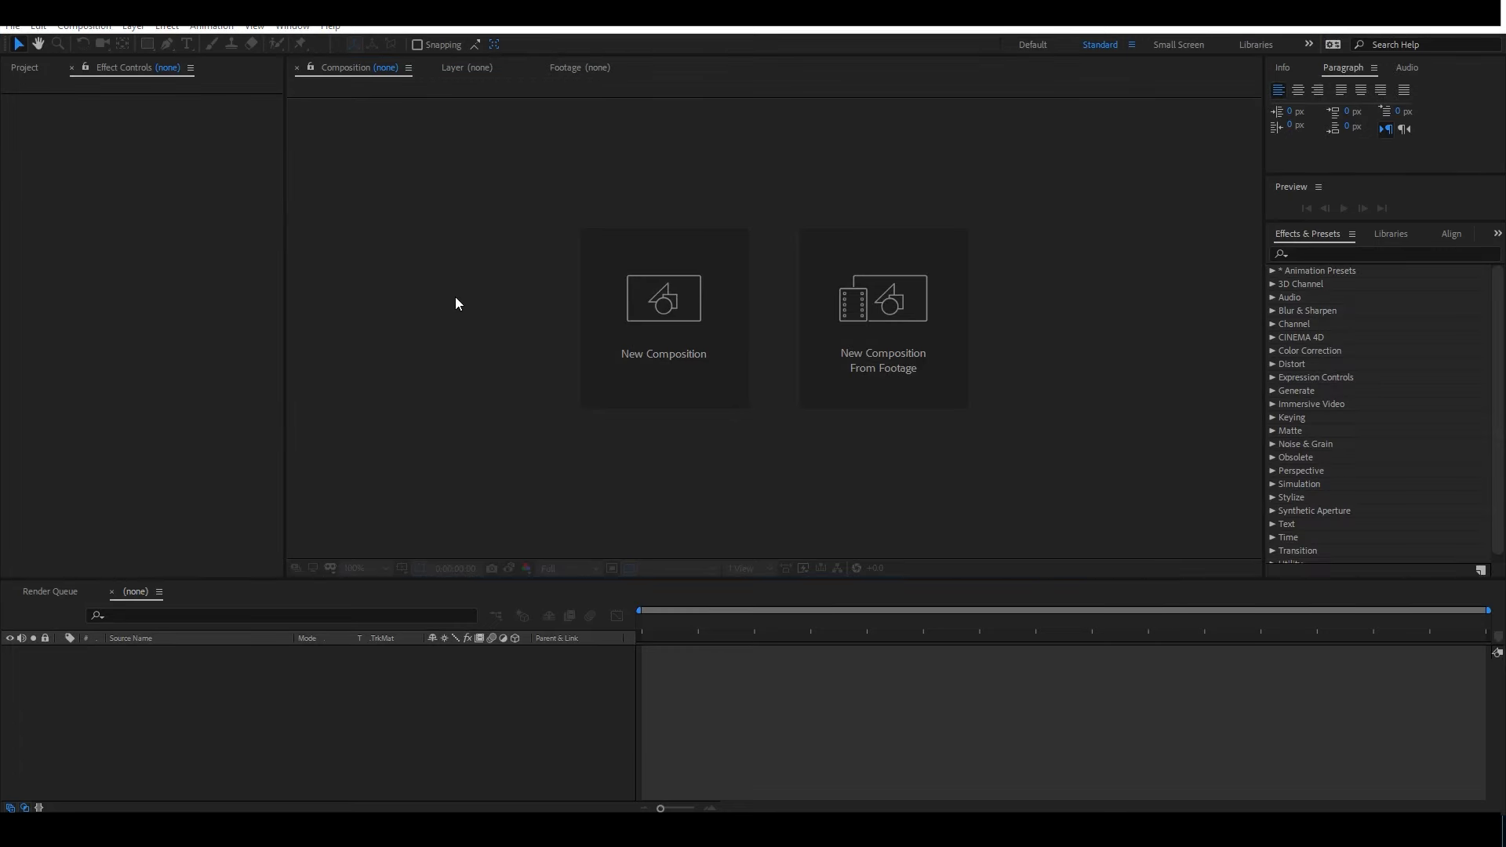
In After Effects, create a new composition and import 7718862.ai as a Composition with Layer Size footage dimensions.
click(640, 323)
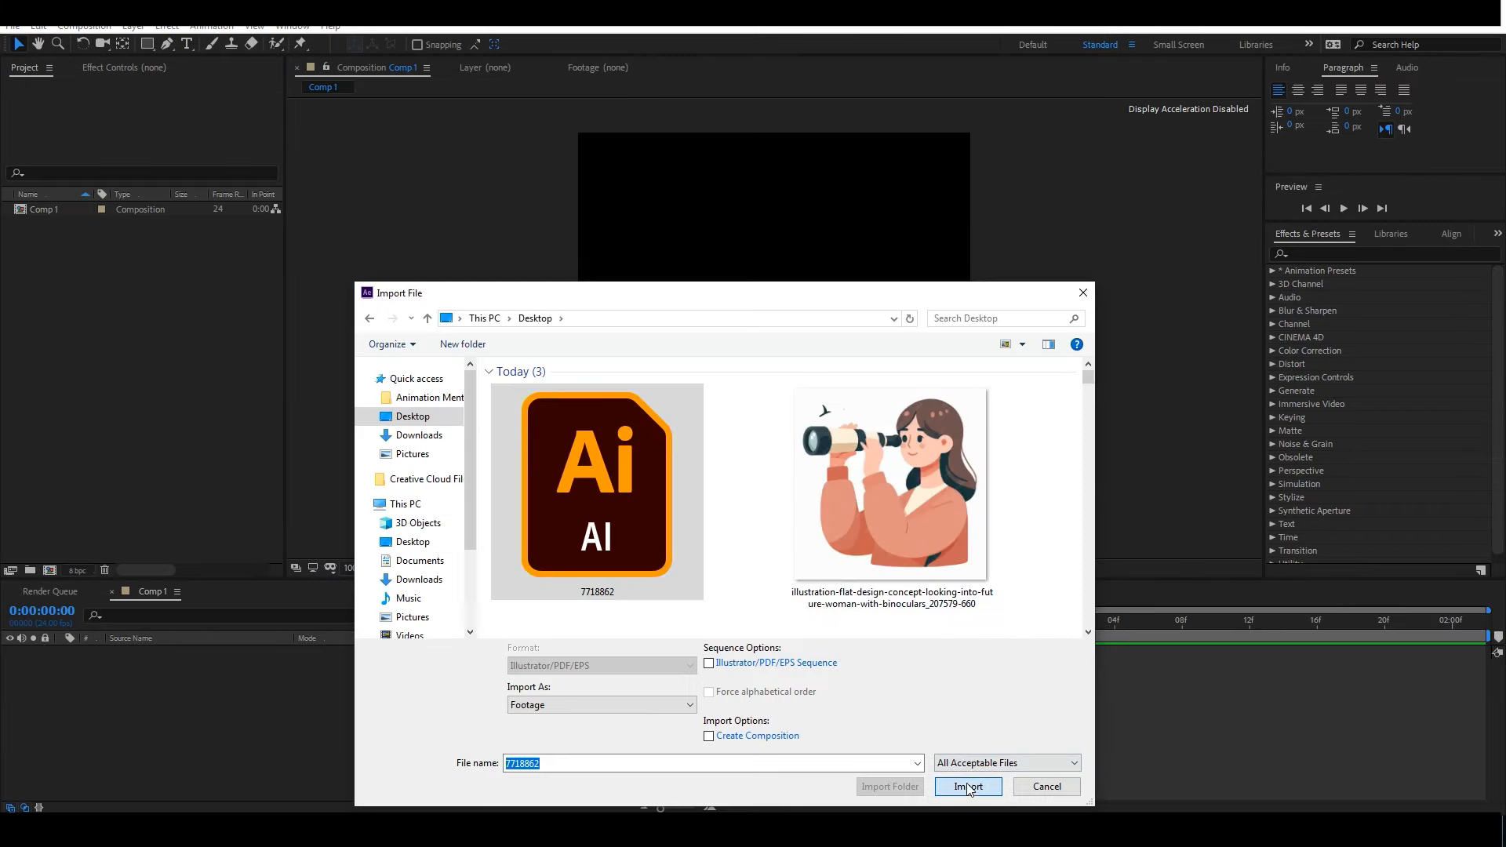
click(968, 784)
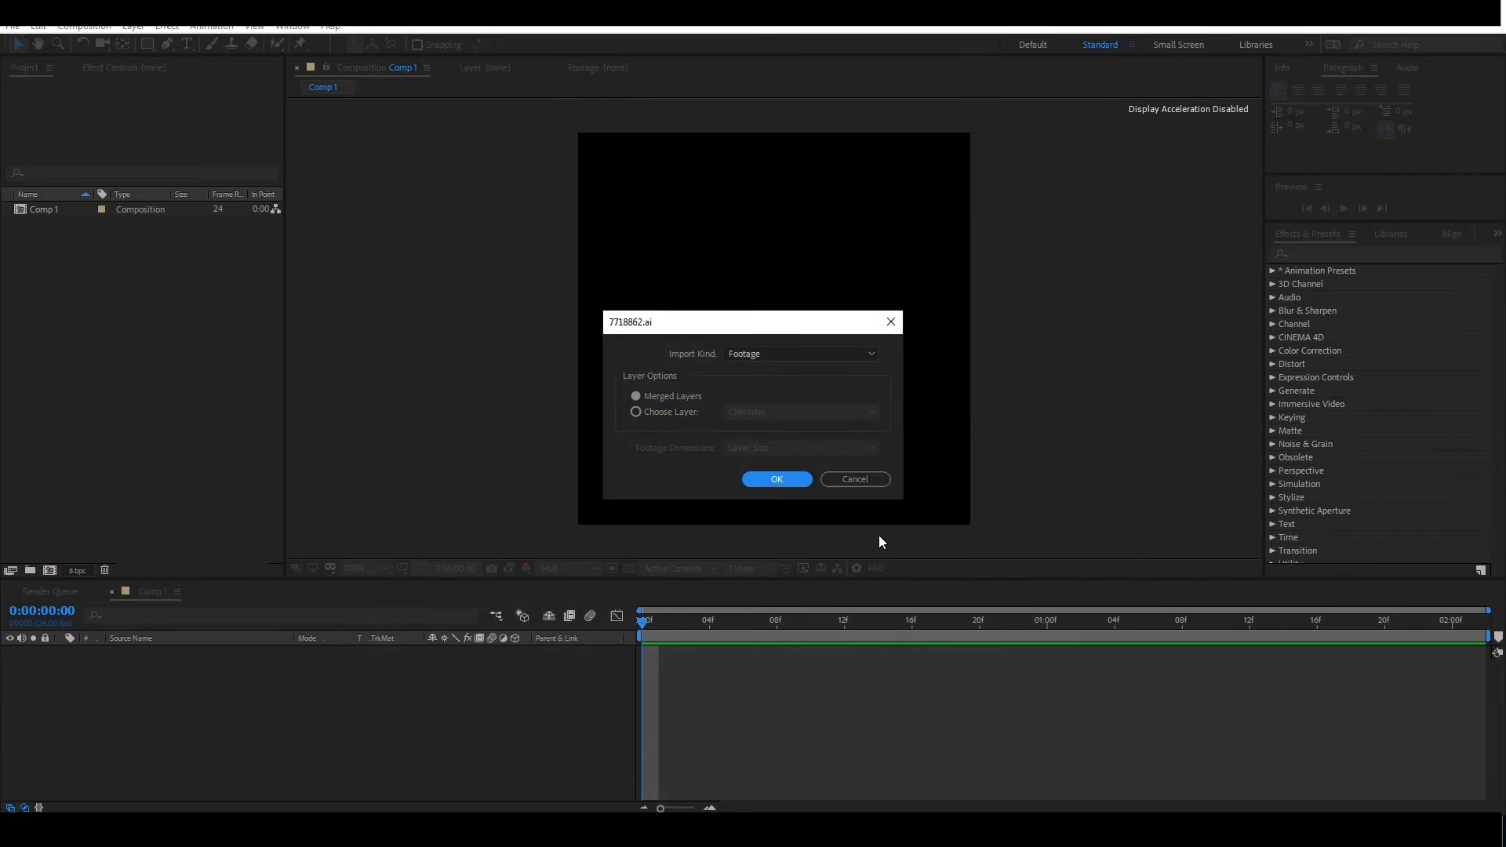
click(789, 355)
click(788, 388)
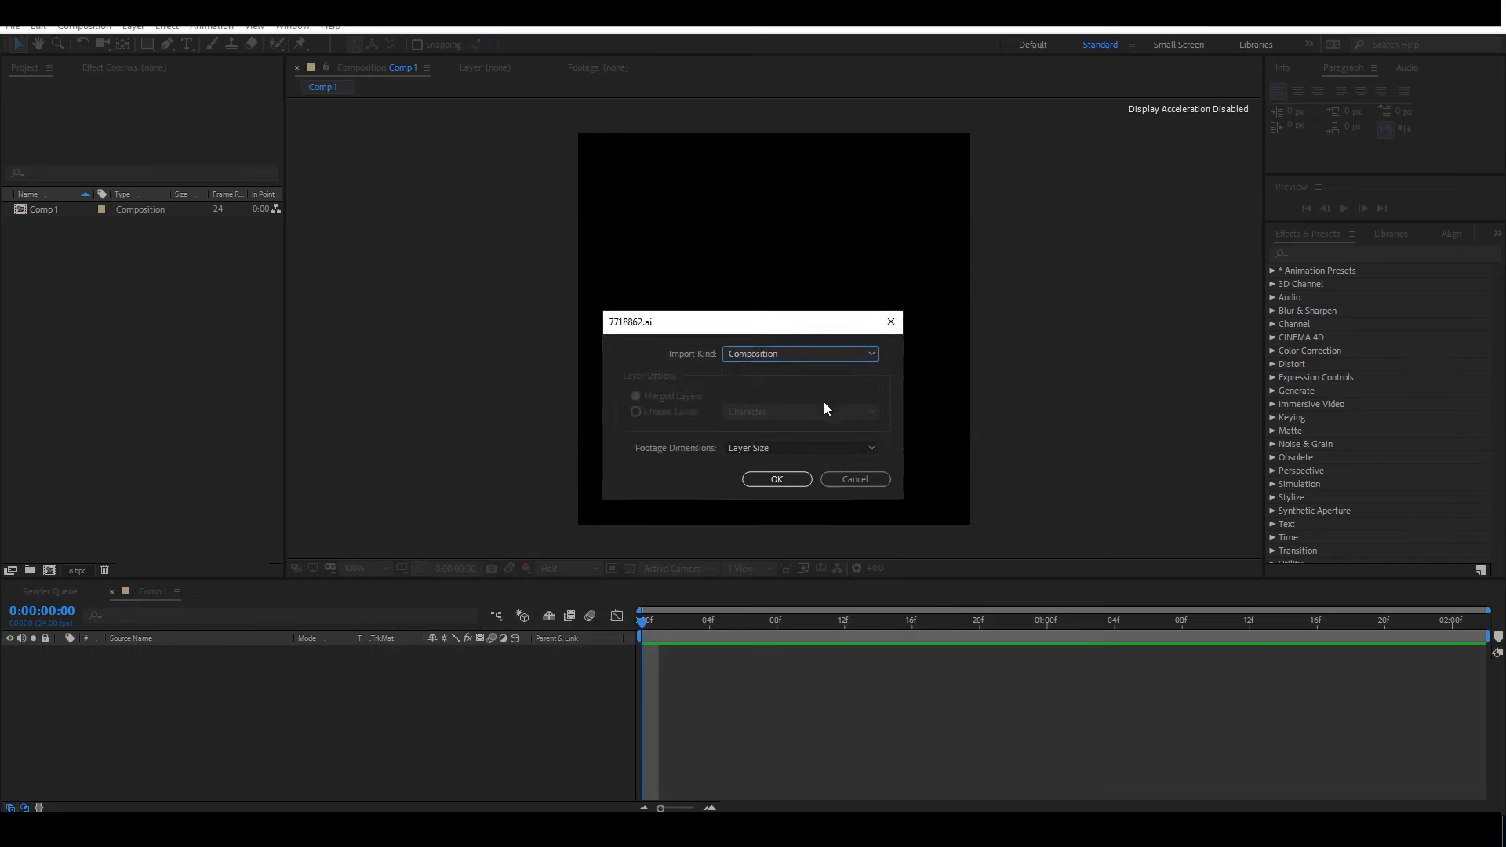
click(779, 479)
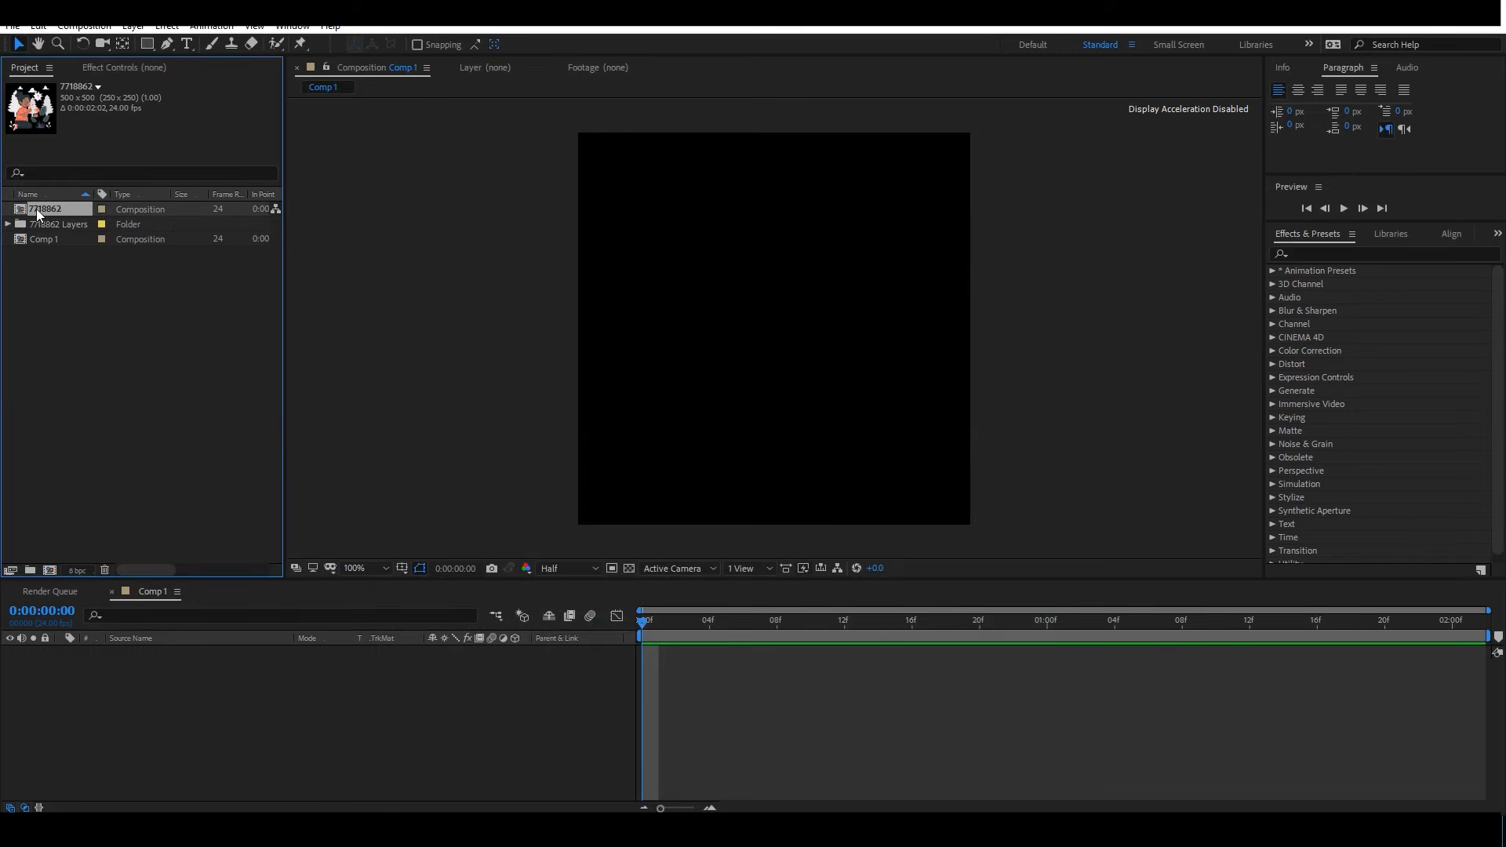
Place the 7718862 composition in Comp 1 and preview it over the transparency grid at Full resolution.
drag(23, 208, 772, 323)
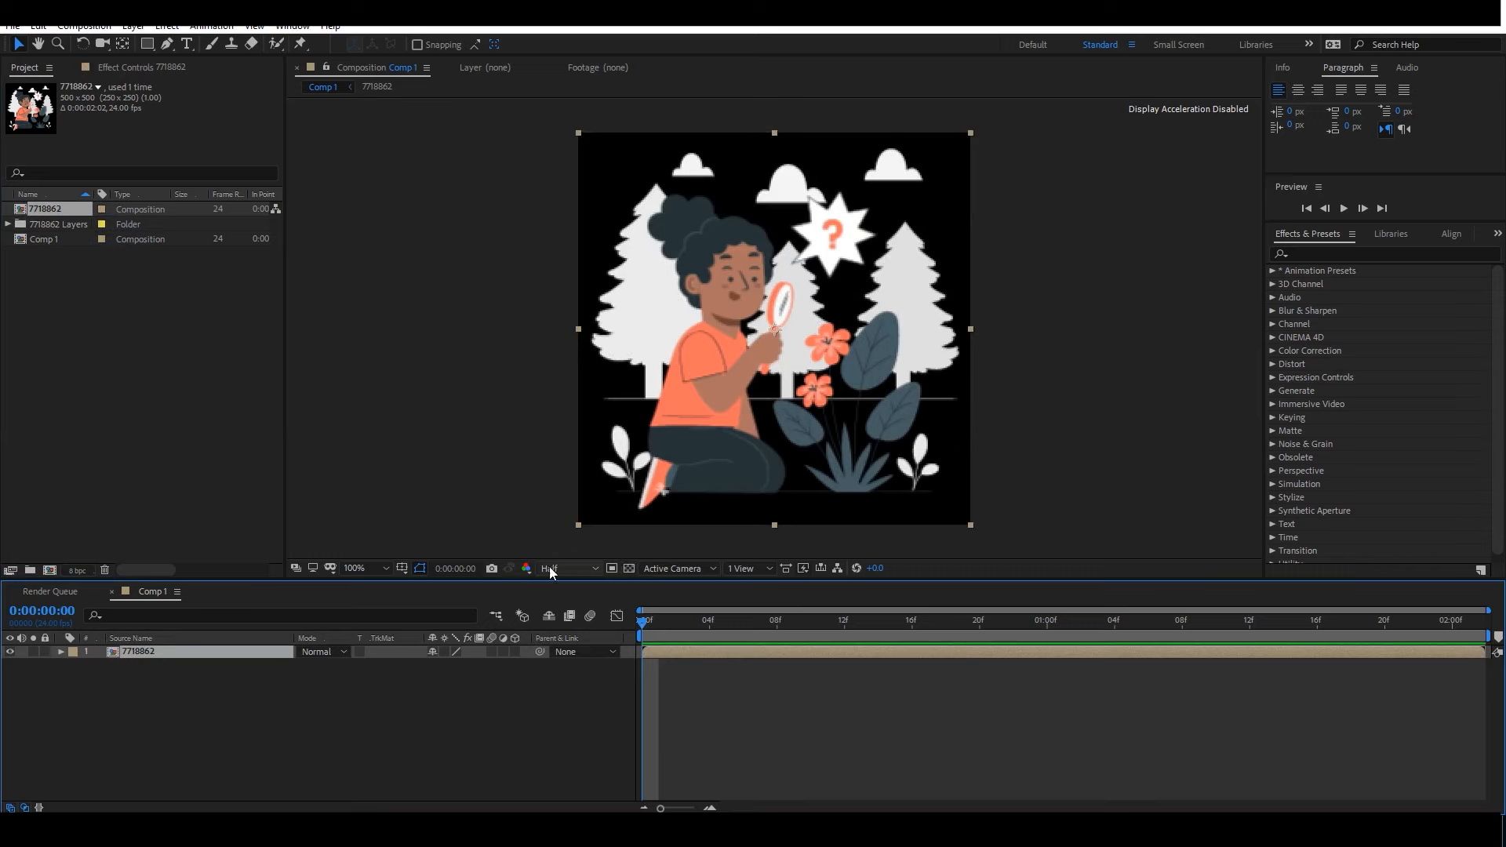
click(629, 568)
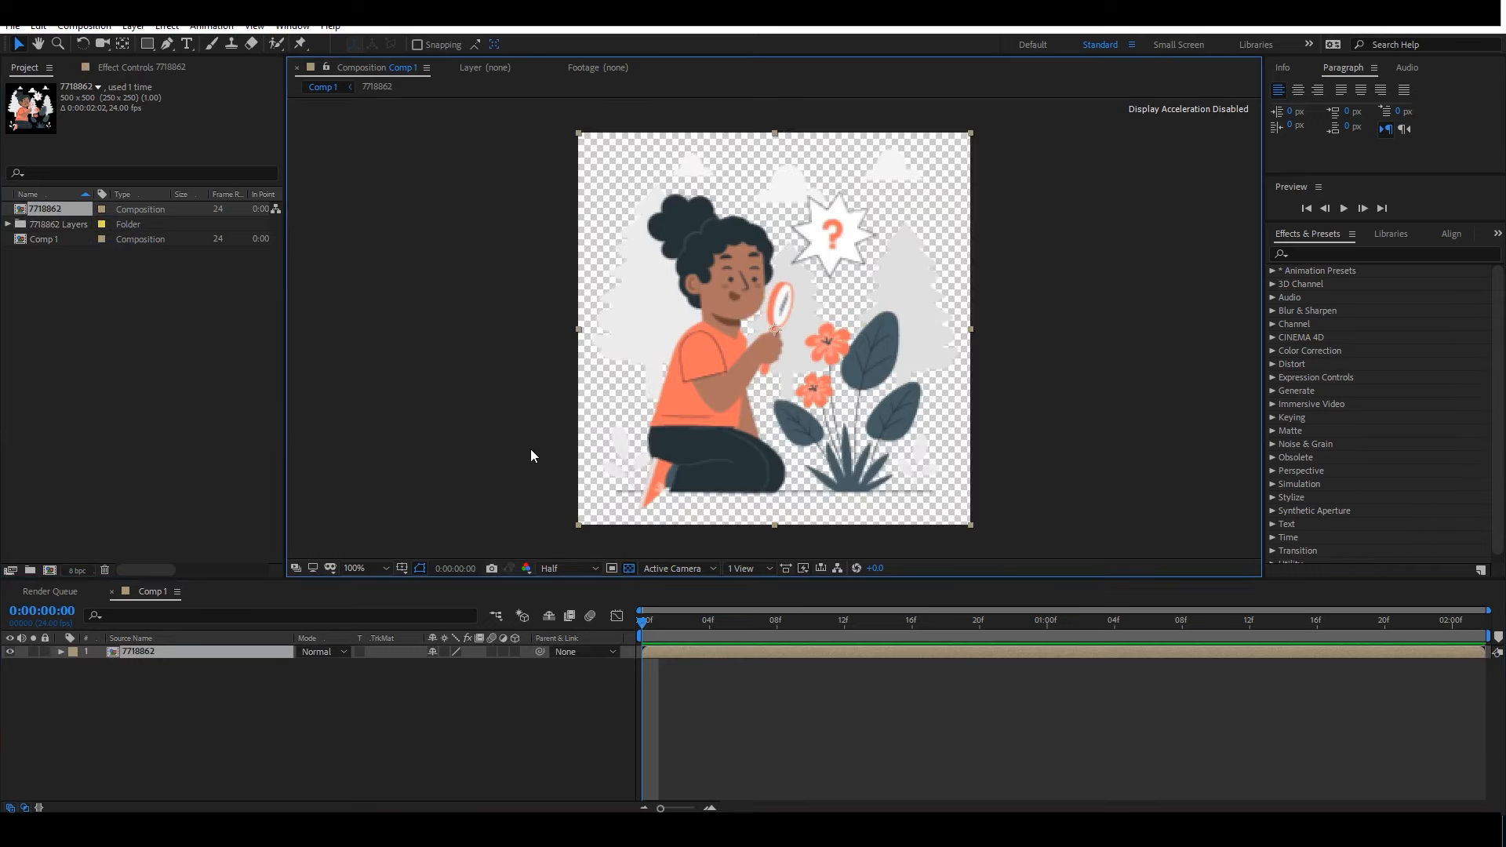
click(442, 417)
click(571, 565)
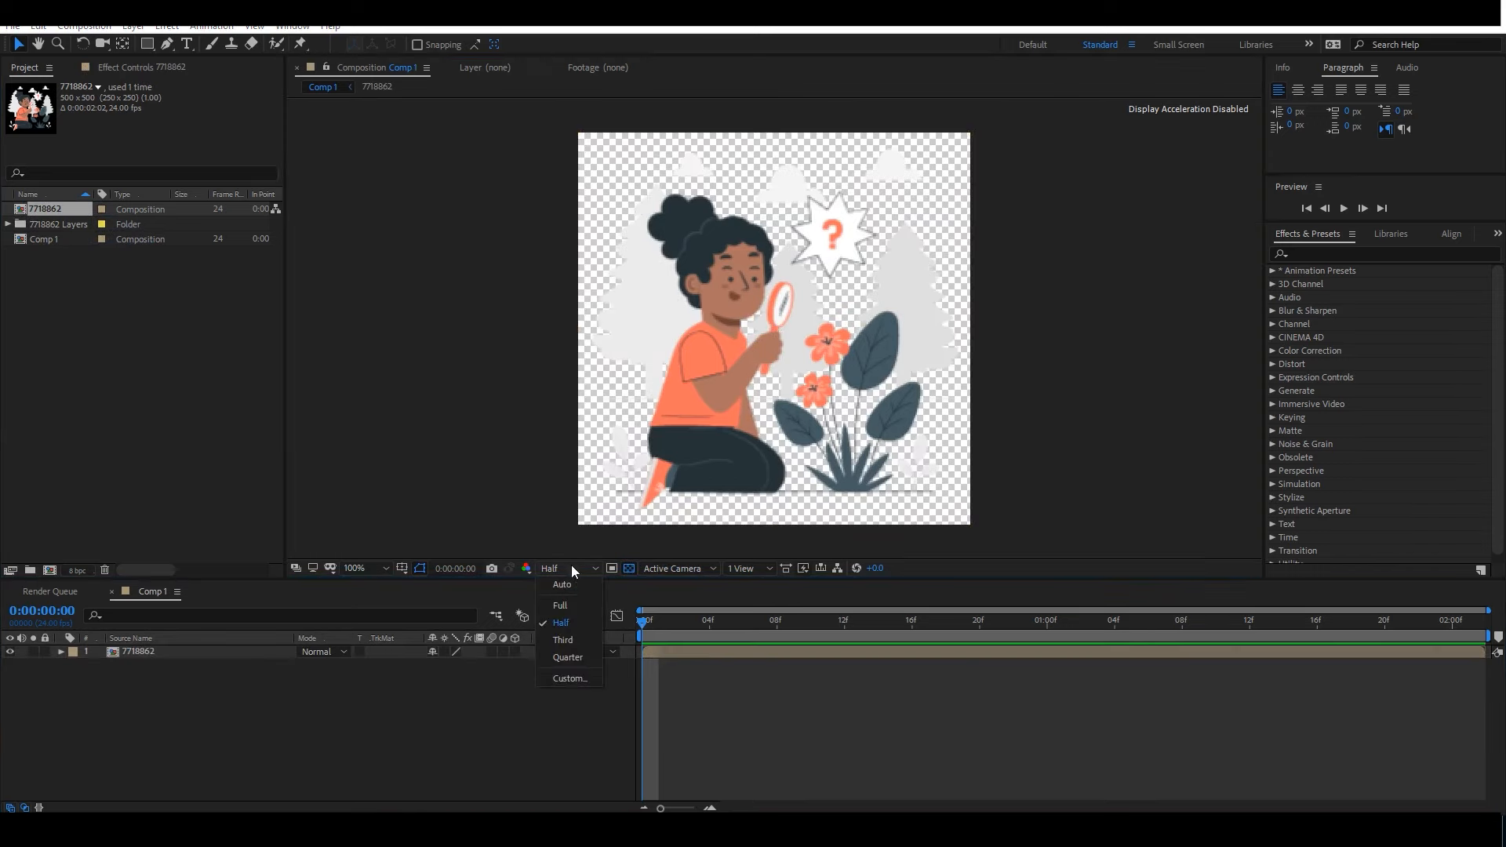
click(568, 598)
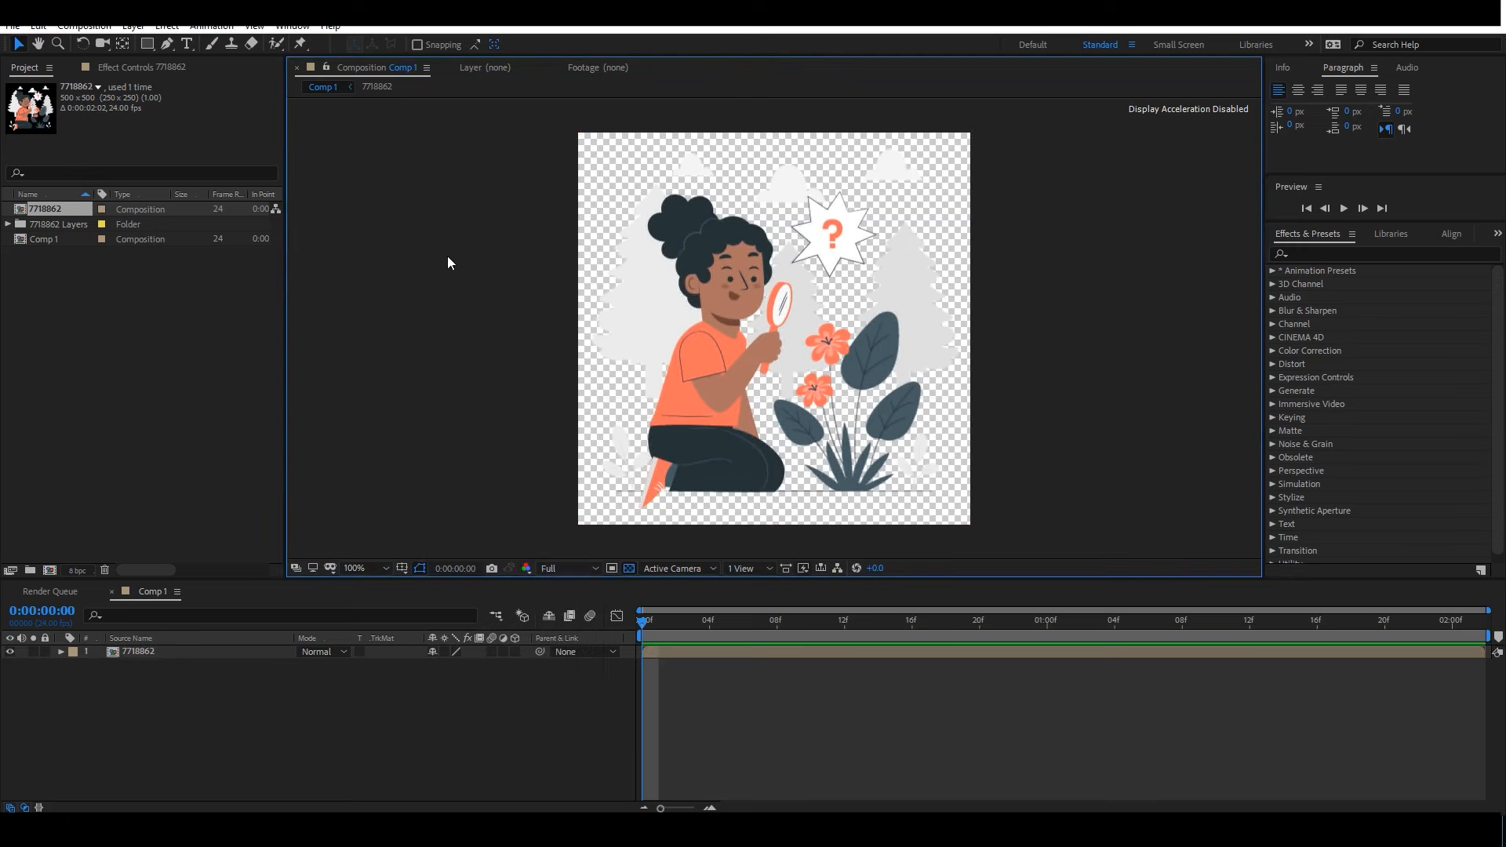
Set Comp 1's background color to white (FFFFFF) and turn off the transparency grid.
right_click(457, 405)
click(503, 401)
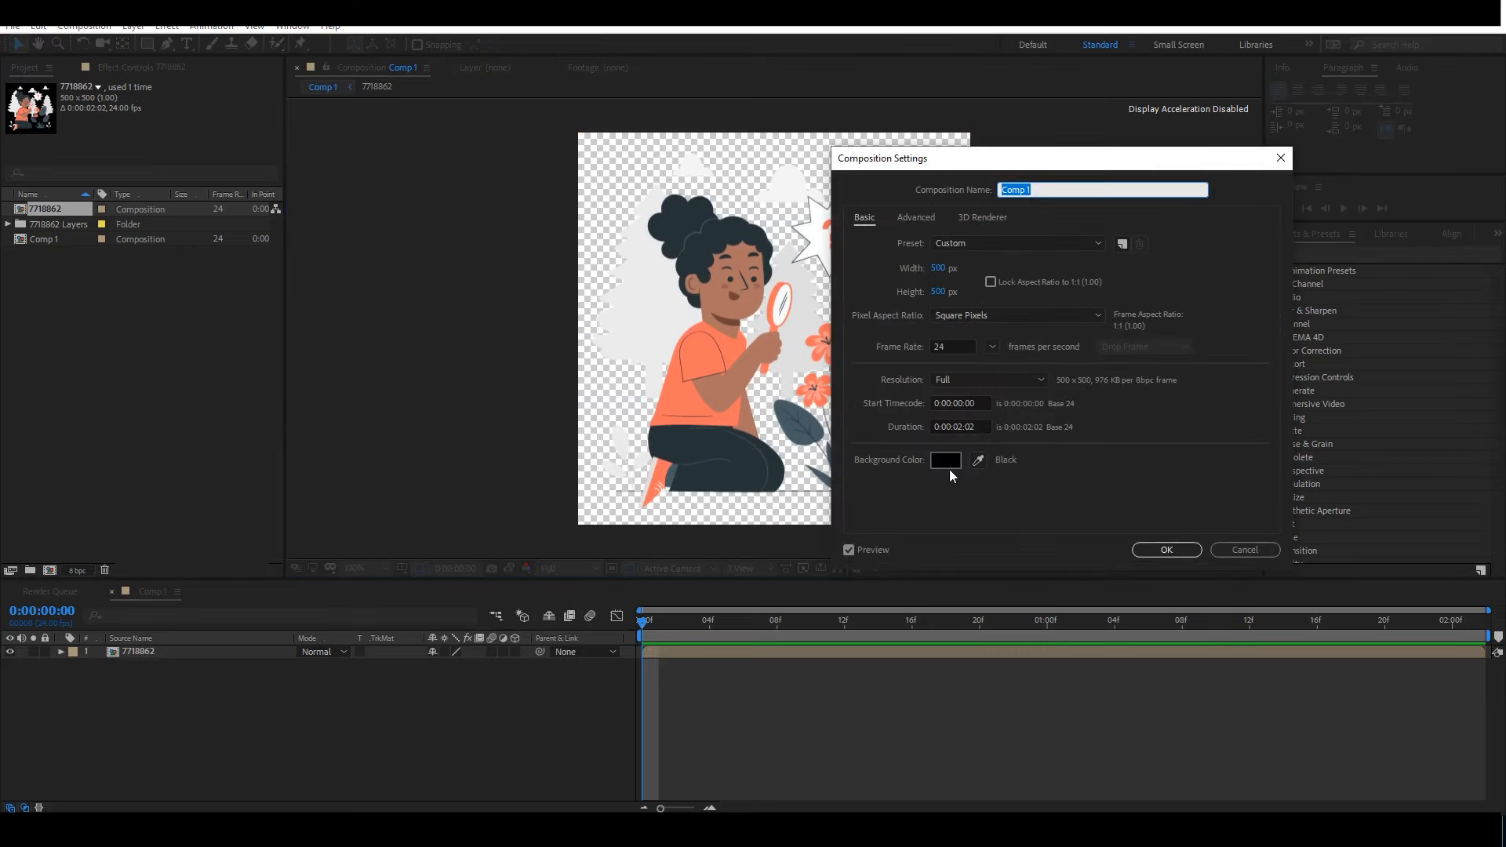
click(946, 460)
drag(1067, 306, 1046, 264)
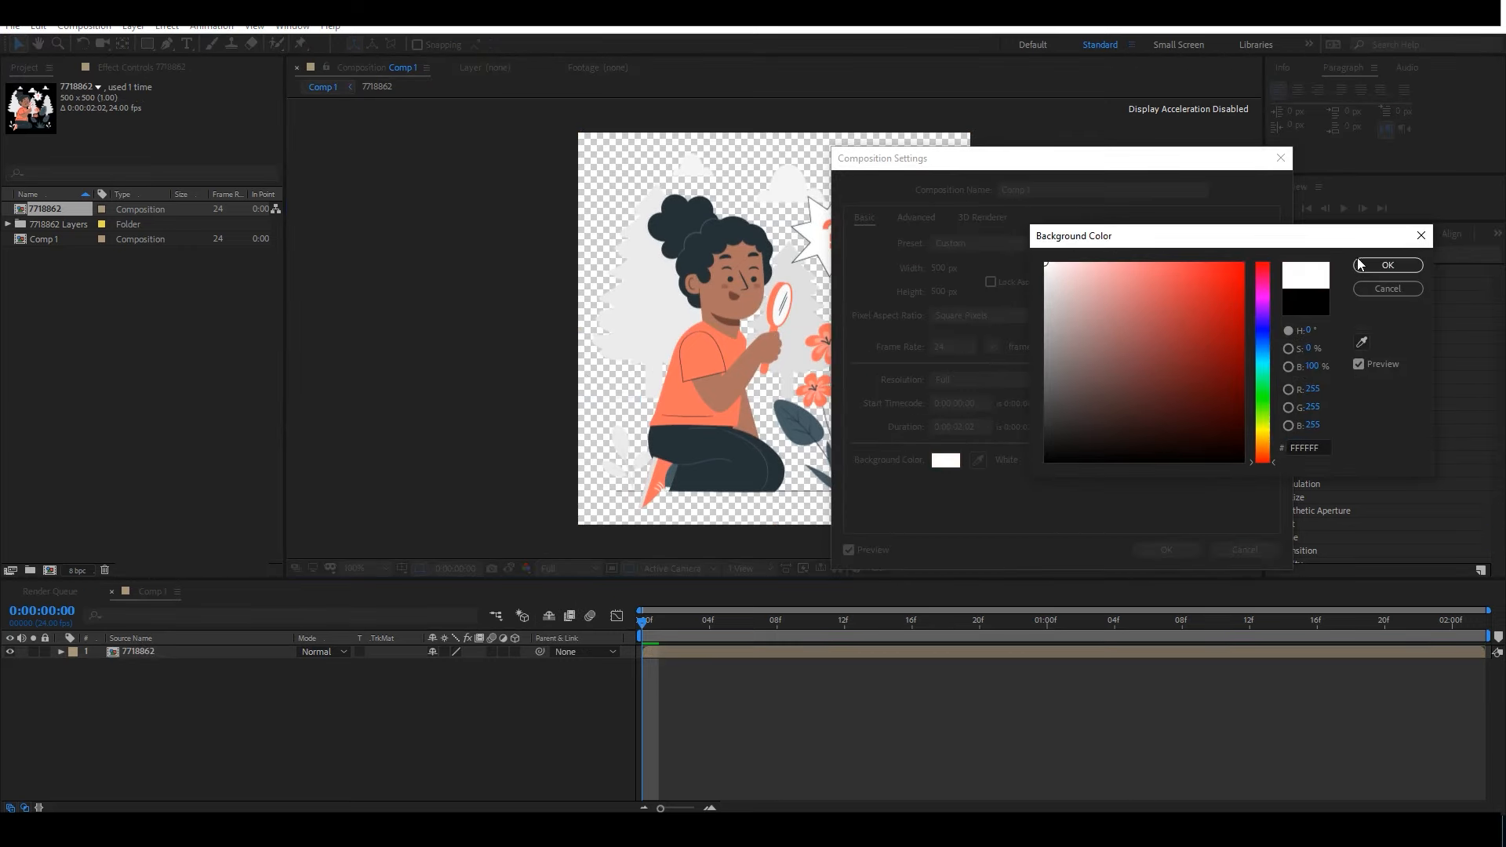
click(1387, 266)
click(1167, 550)
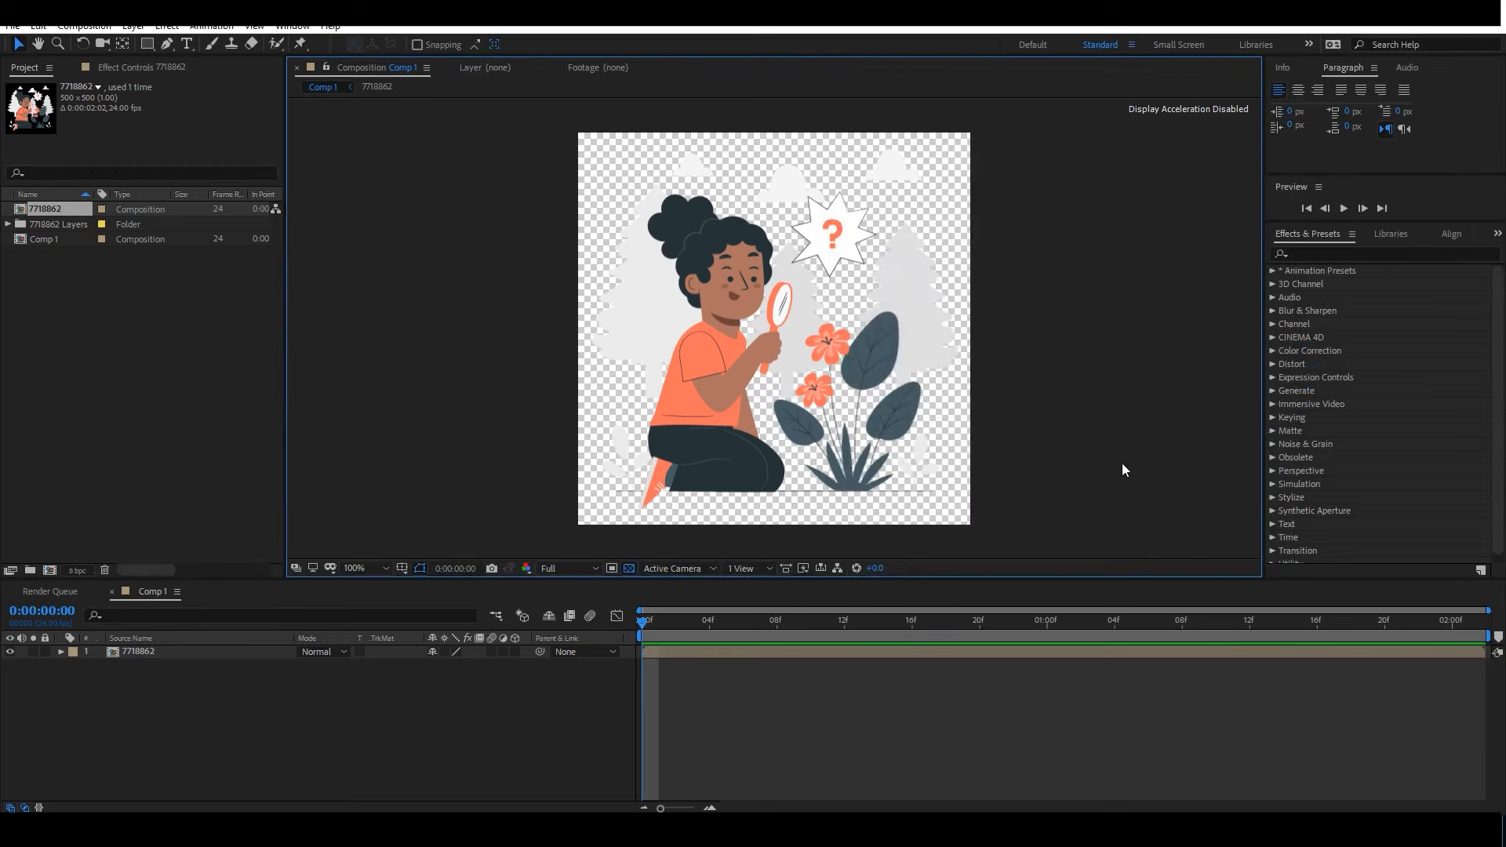
click(630, 568)
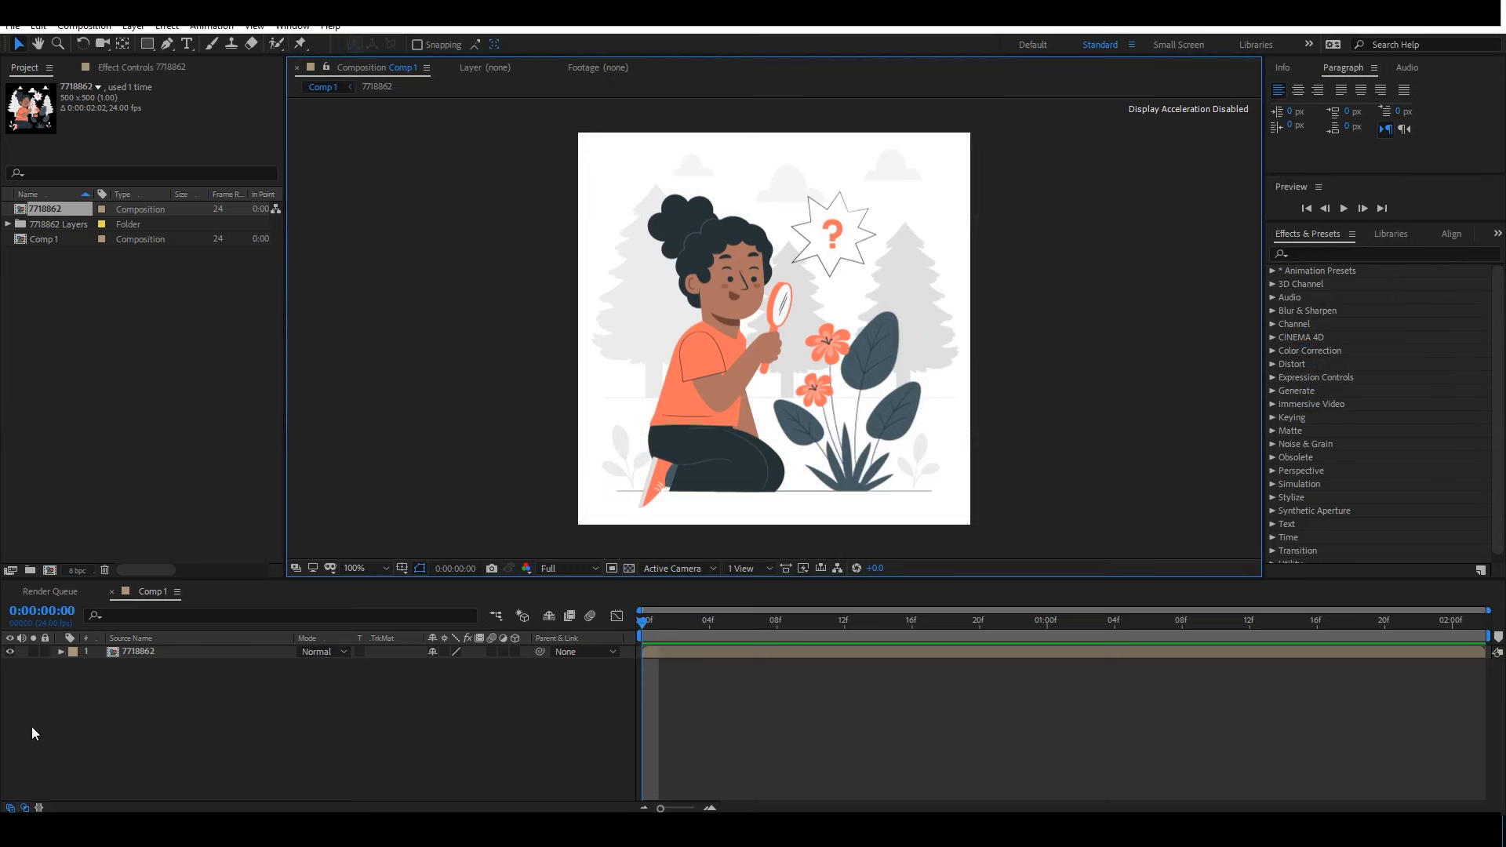
Open the nested 7718862 composition and hide the Character, Speech Bubble, Floor and Background Complete layers.
double_click(116, 652)
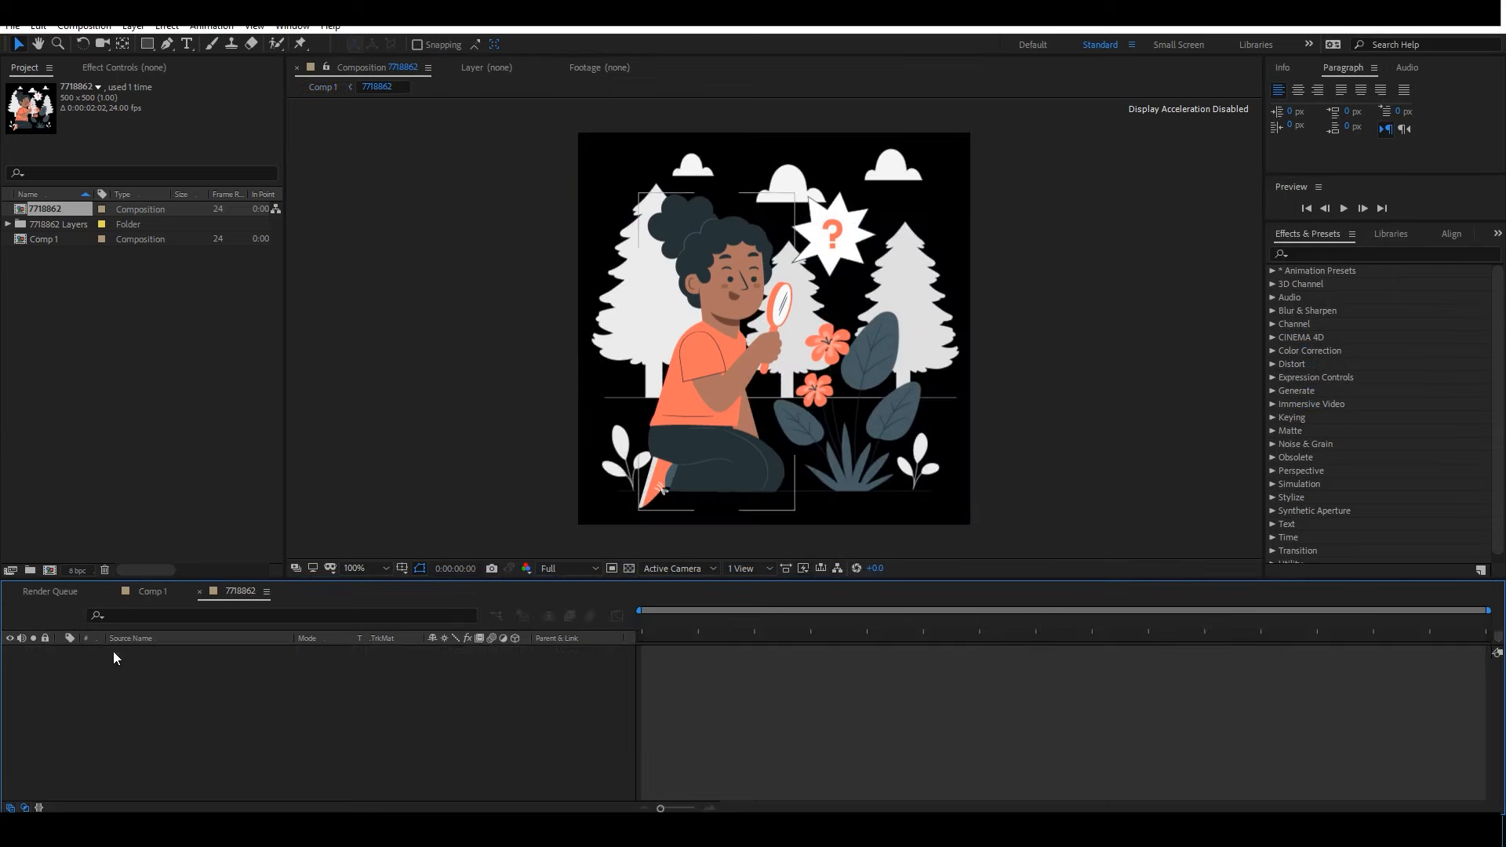
click(682, 380)
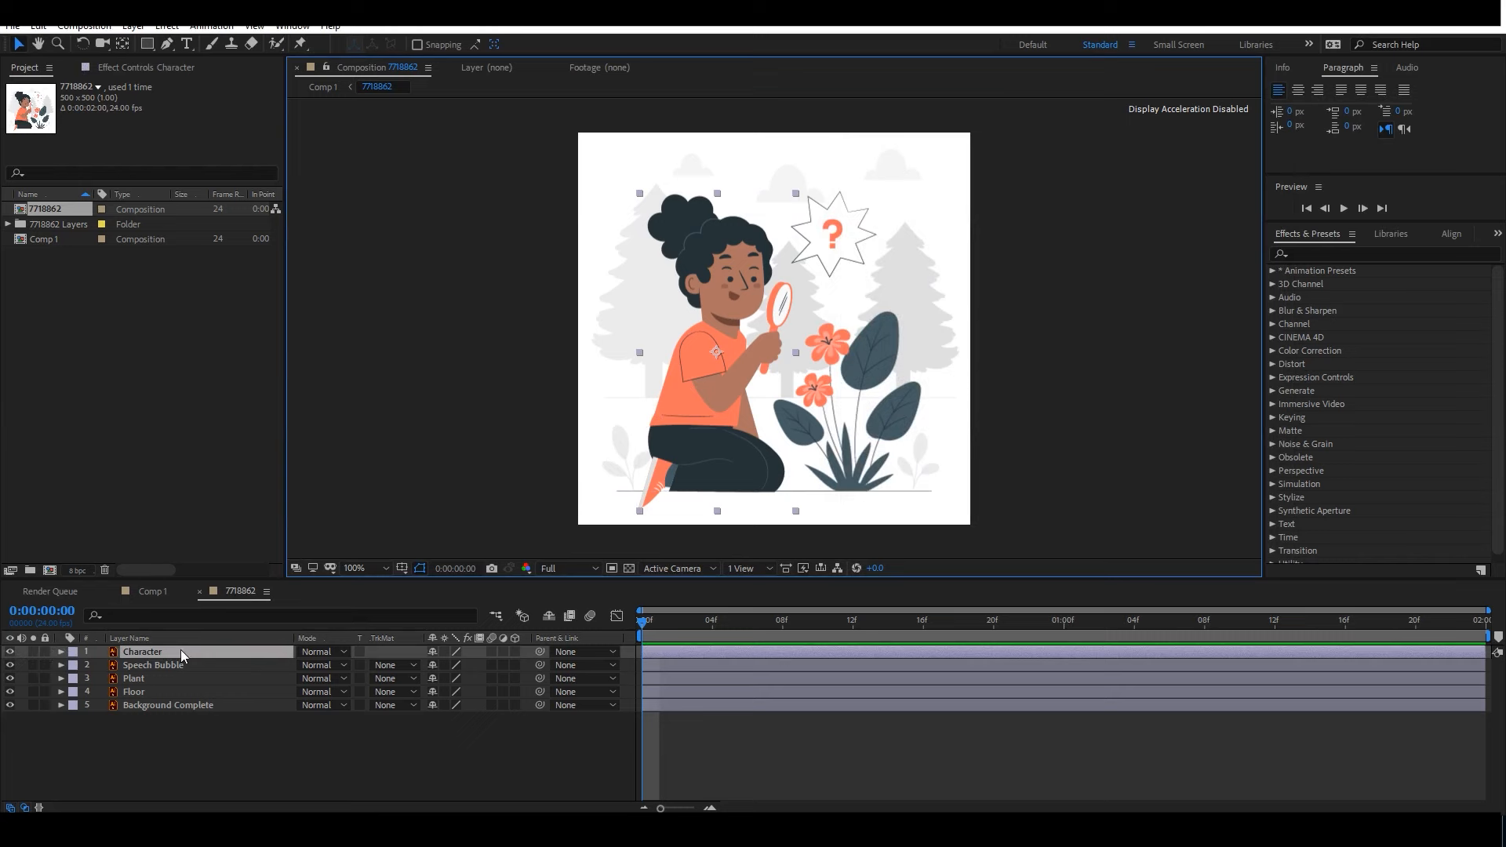
click(10, 652)
click(144, 668)
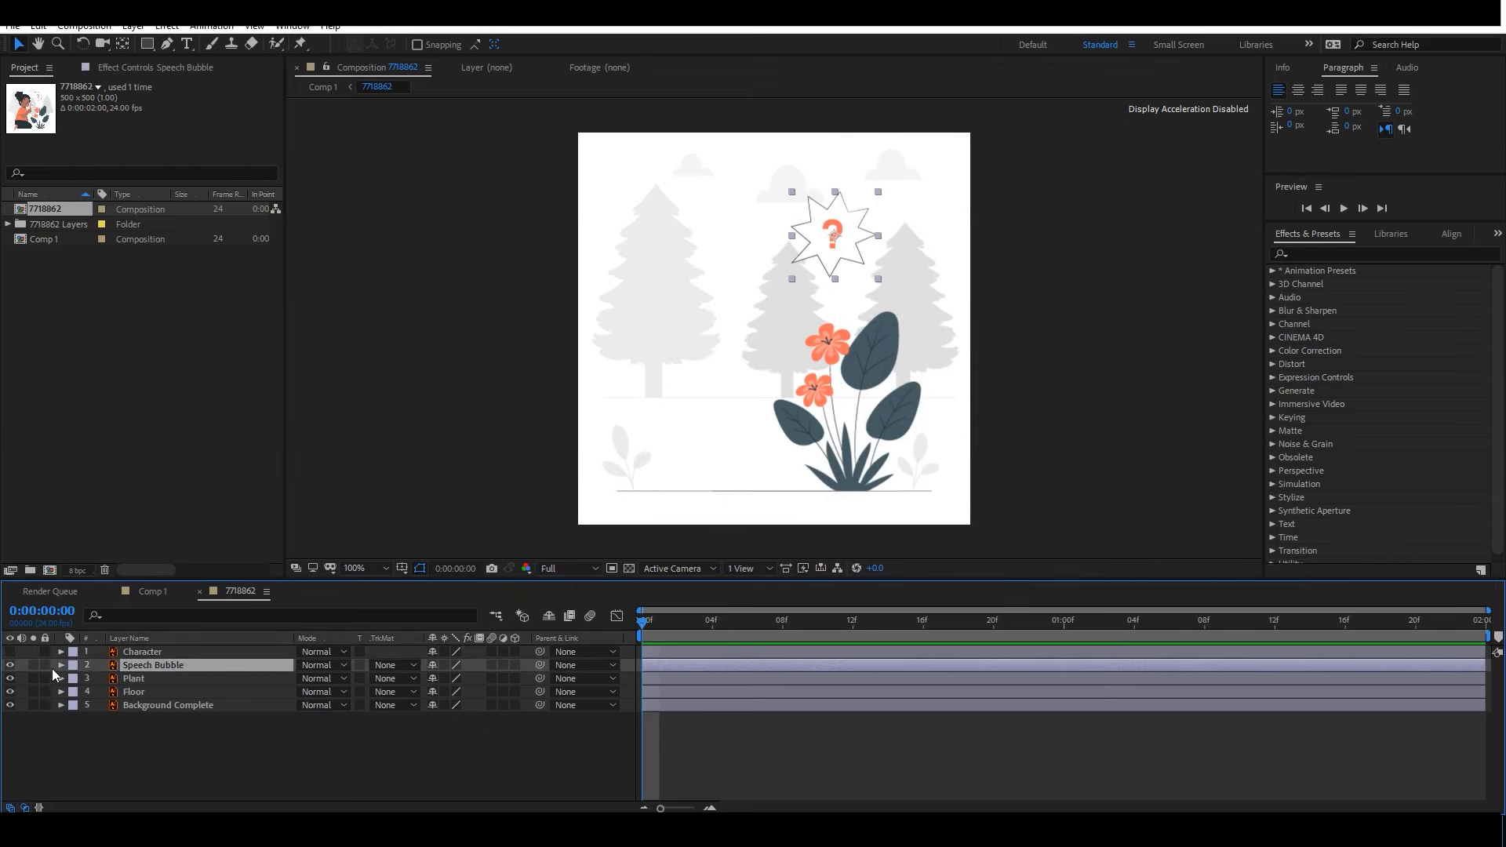
click(10, 666)
click(10, 691)
click(10, 705)
Create shapes from the Plant vector layer.
click(134, 679)
right_click(149, 680)
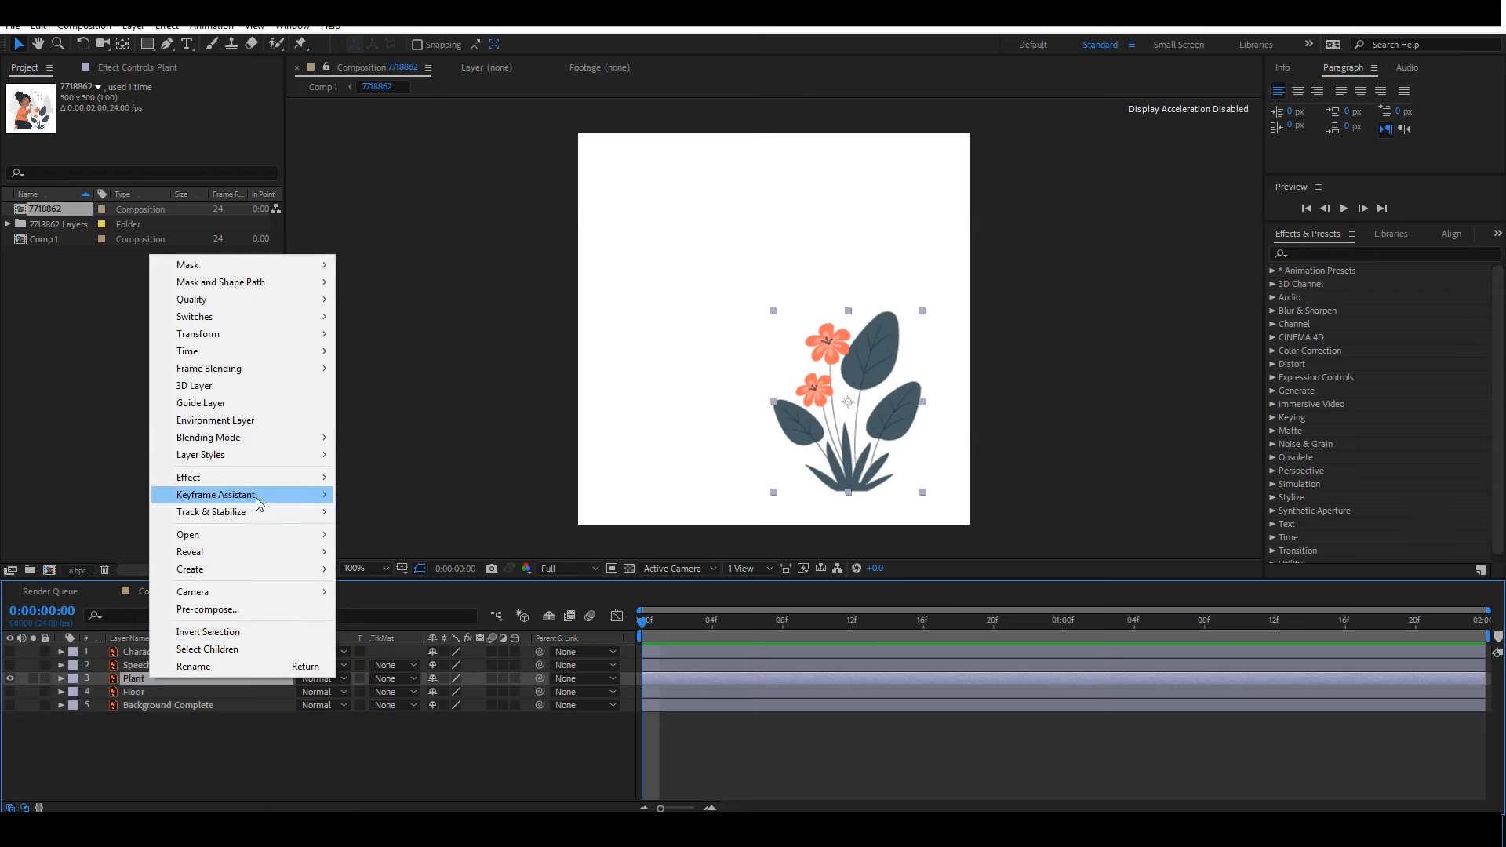
mouse_move(259, 570)
click(417, 622)
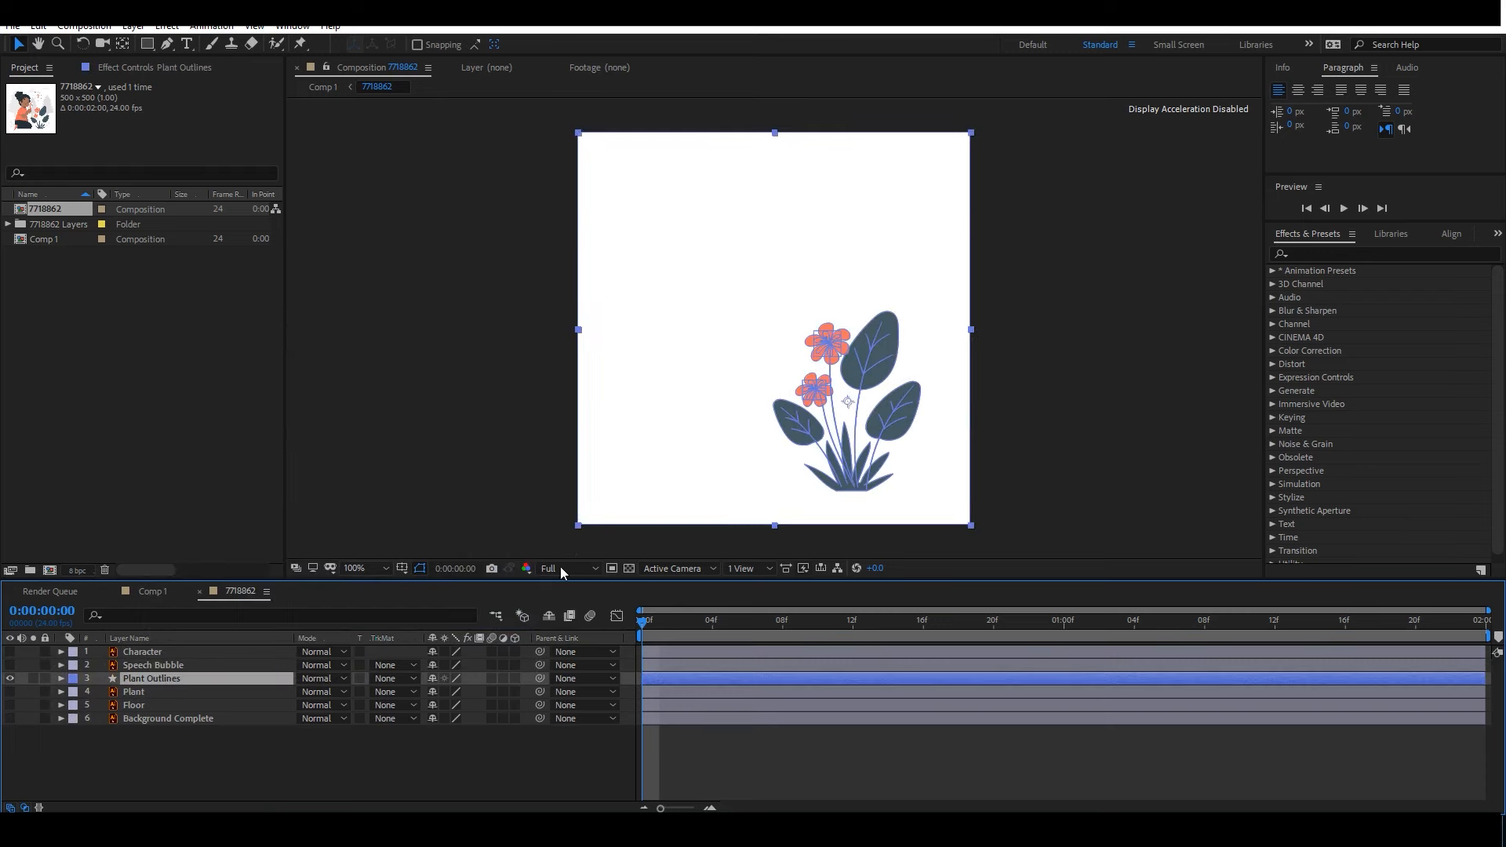
Expand the contents of the Plant Outlines layer and enlarge the timeline area to list its shape groups.
click(62, 679)
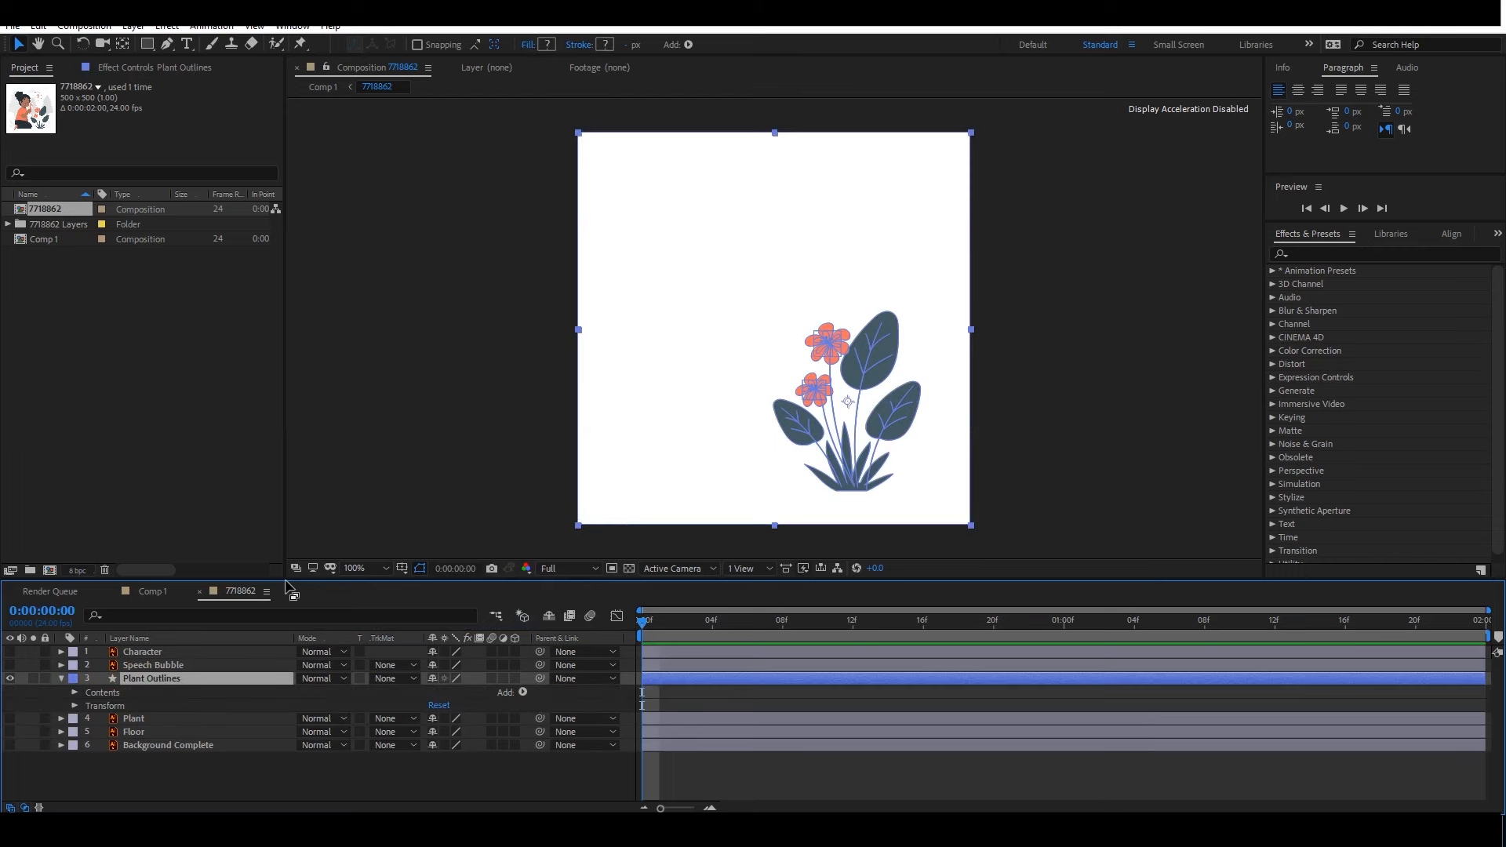
drag(289, 578, 290, 577)
drag(293, 494, 306, 439)
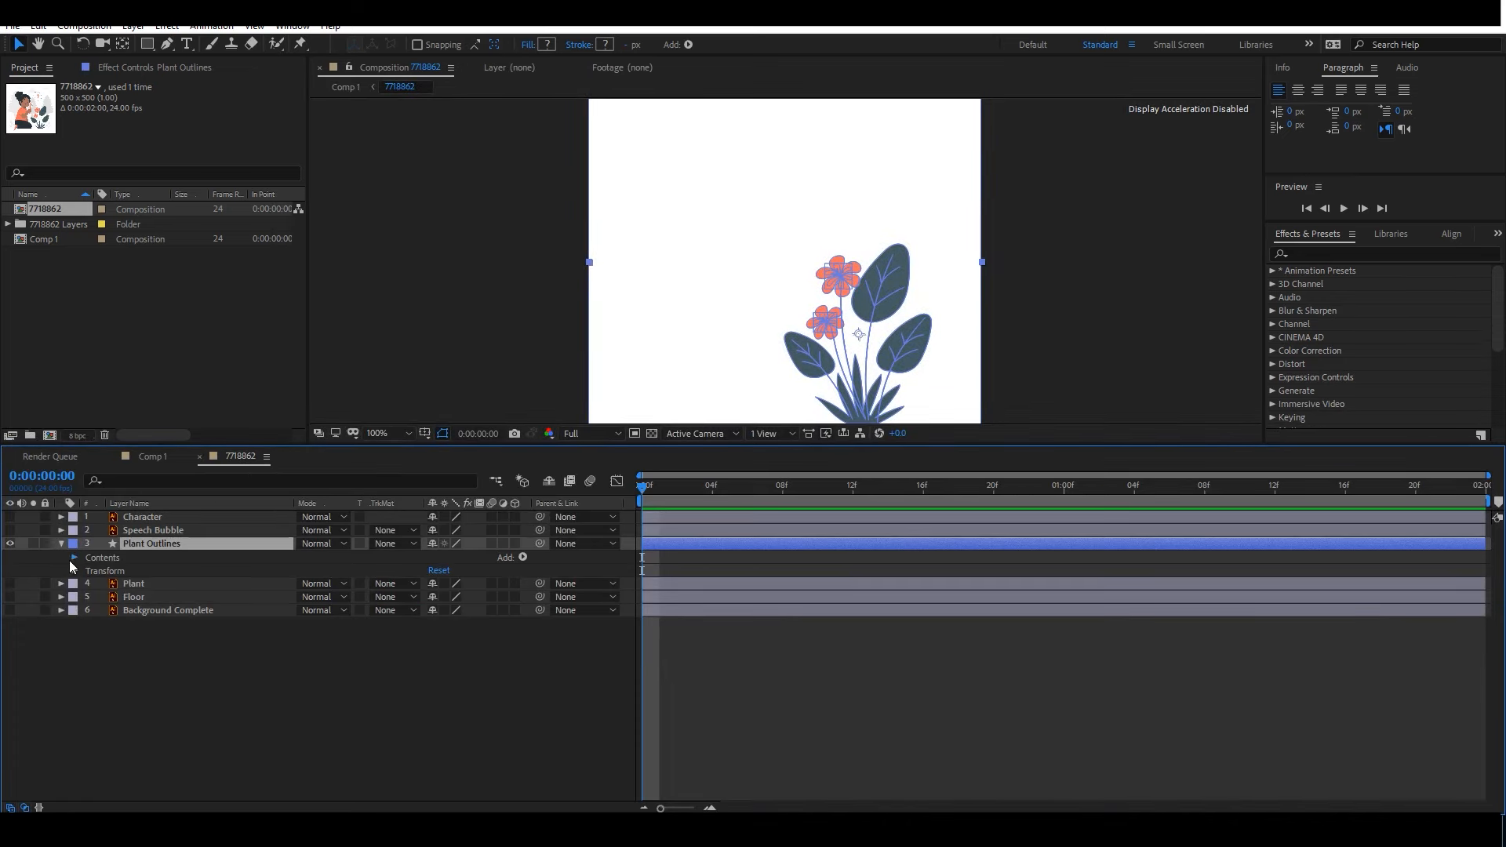
click(74, 557)
scroll(105, 565, down, 1)
click(118, 531)
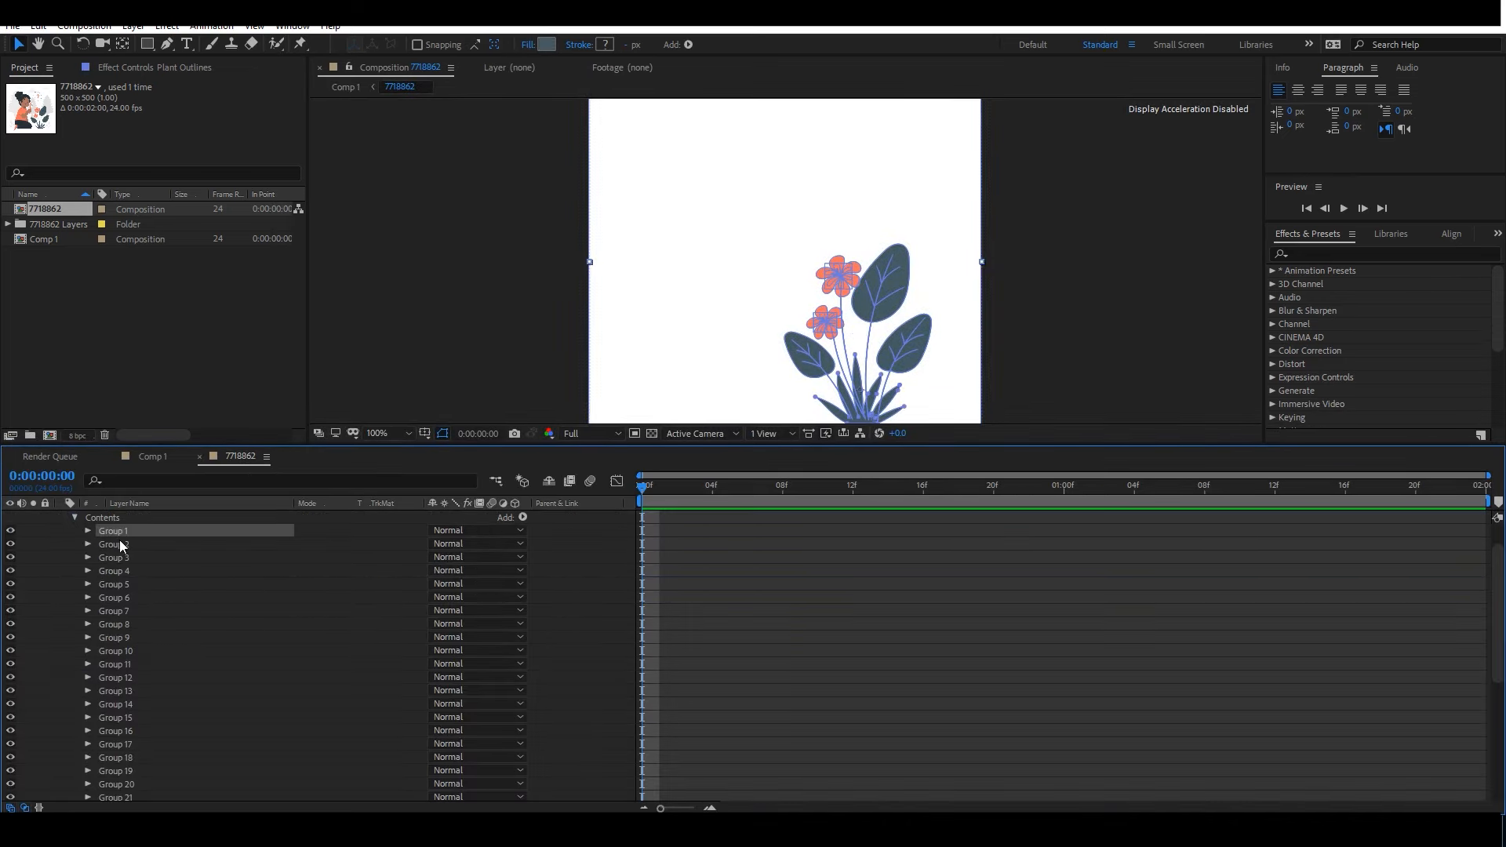
drag(702, 444, 707, 491)
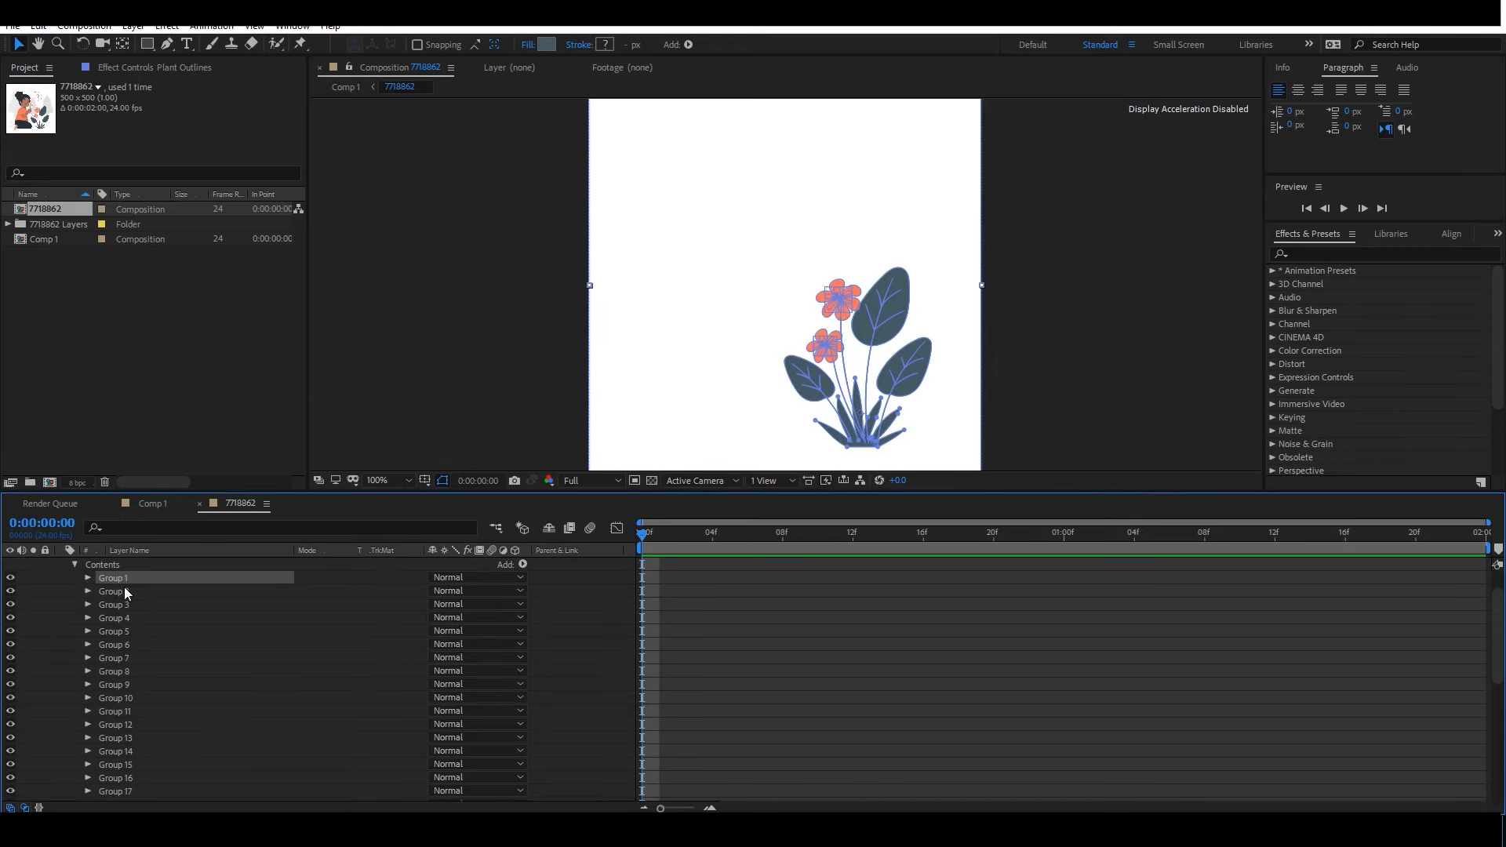
click(123, 592)
click(116, 604)
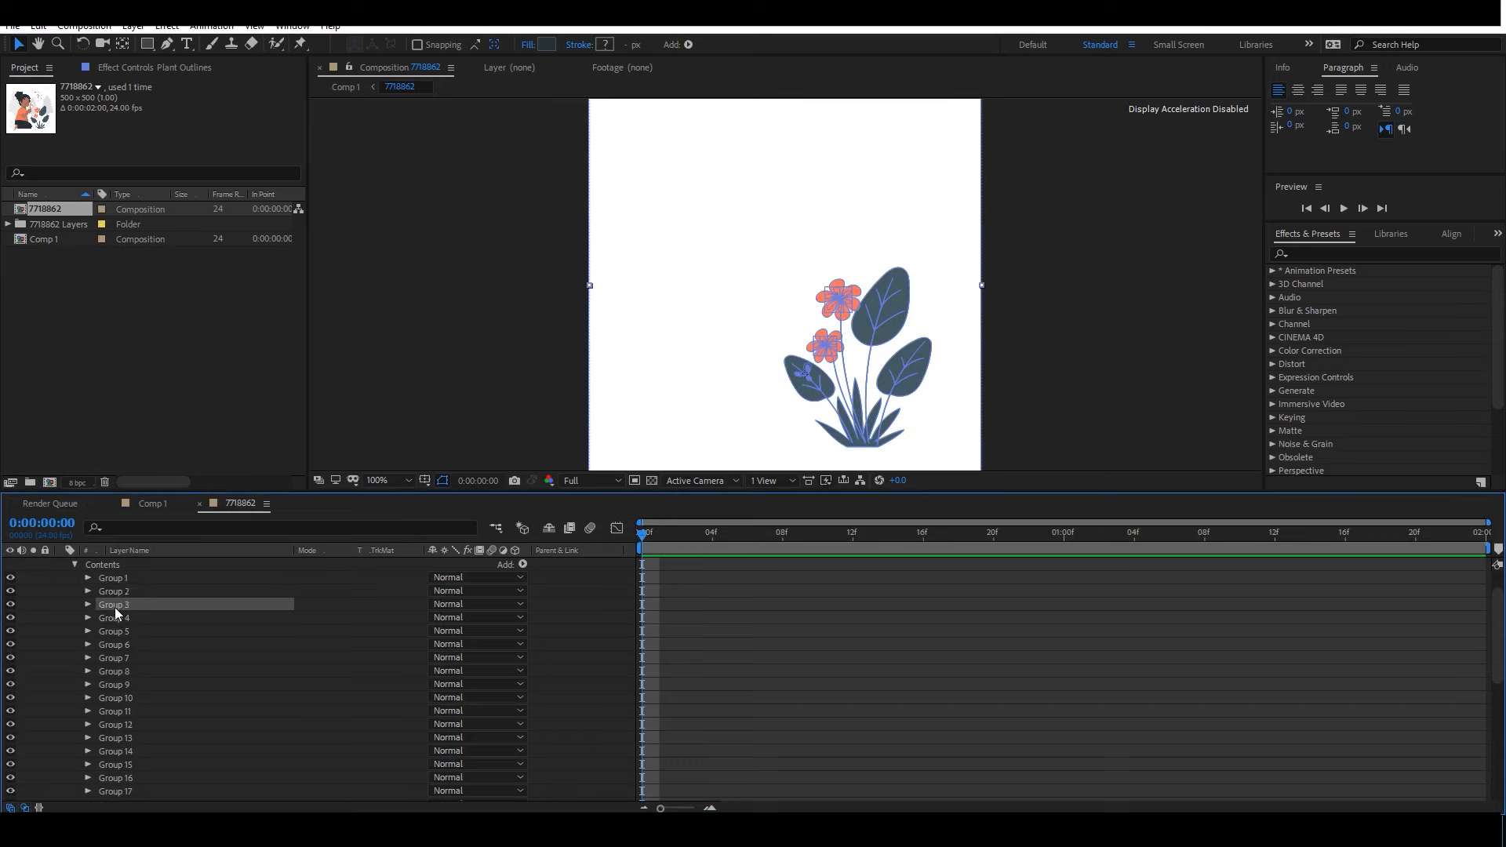
shift+click(120, 592)
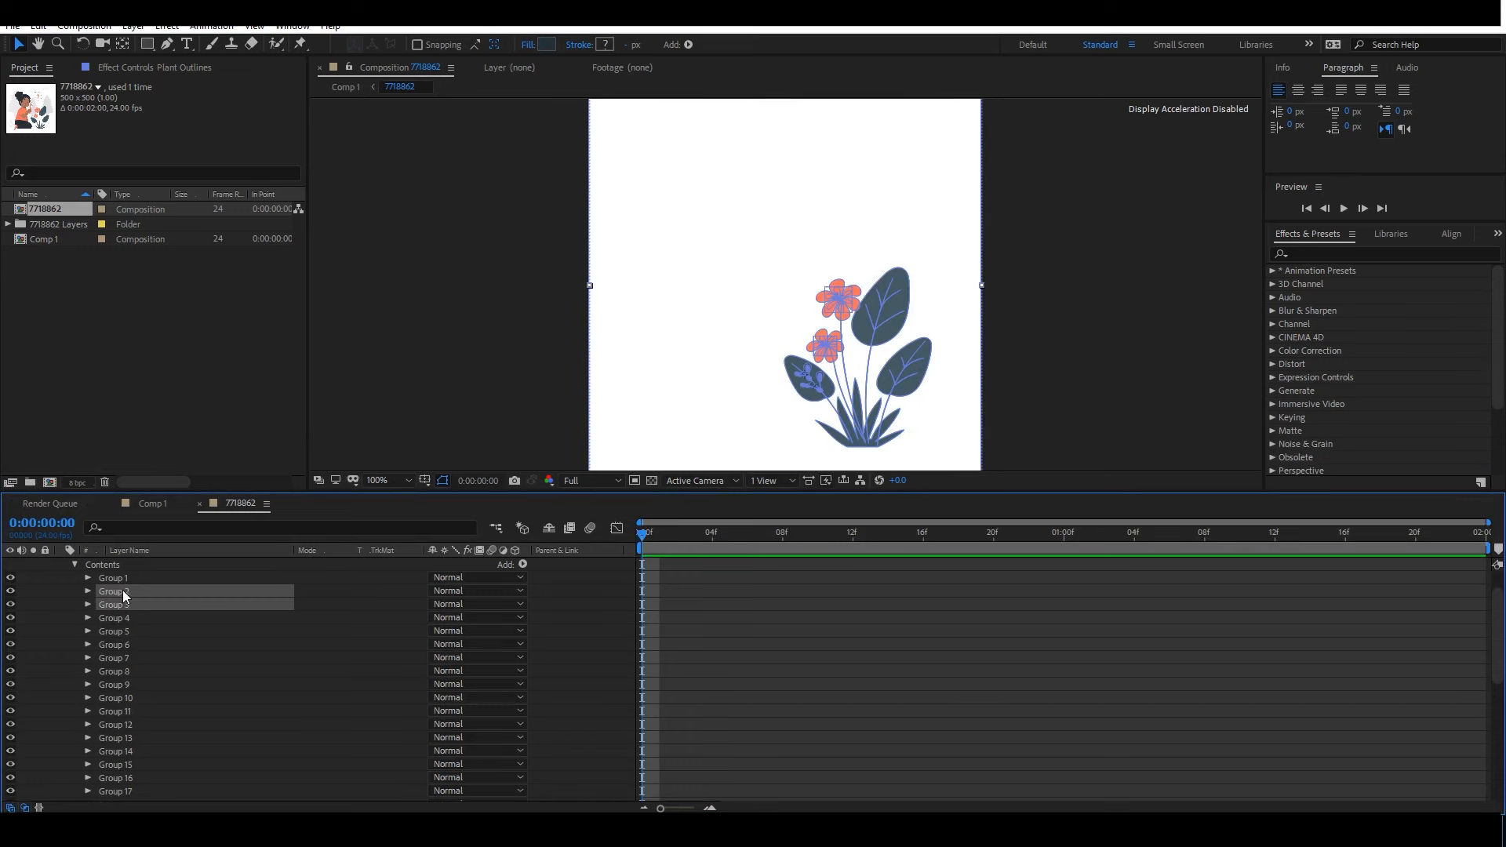
click(121, 618)
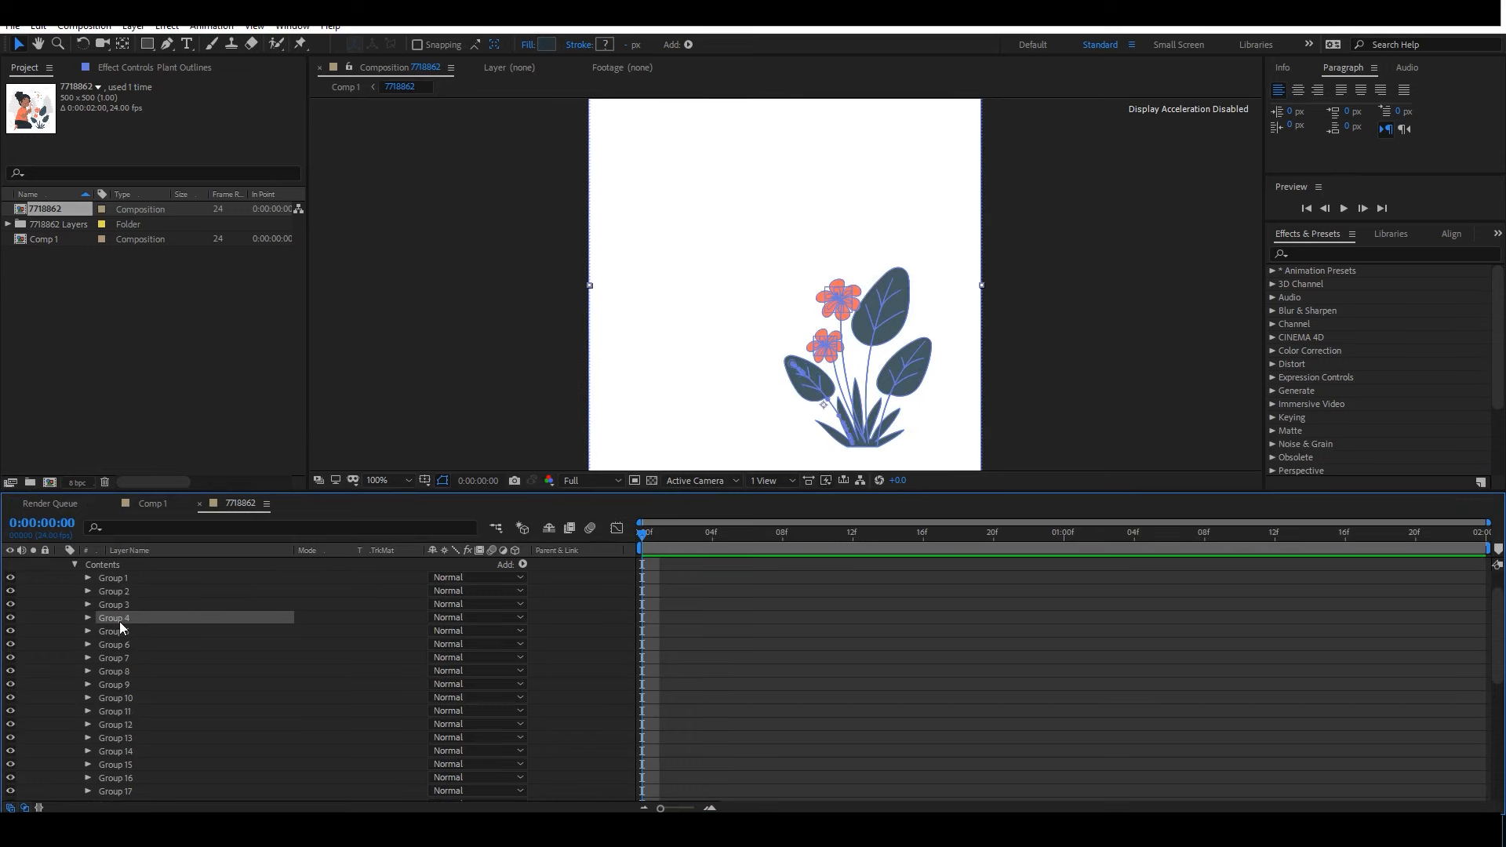
shift+click(118, 605)
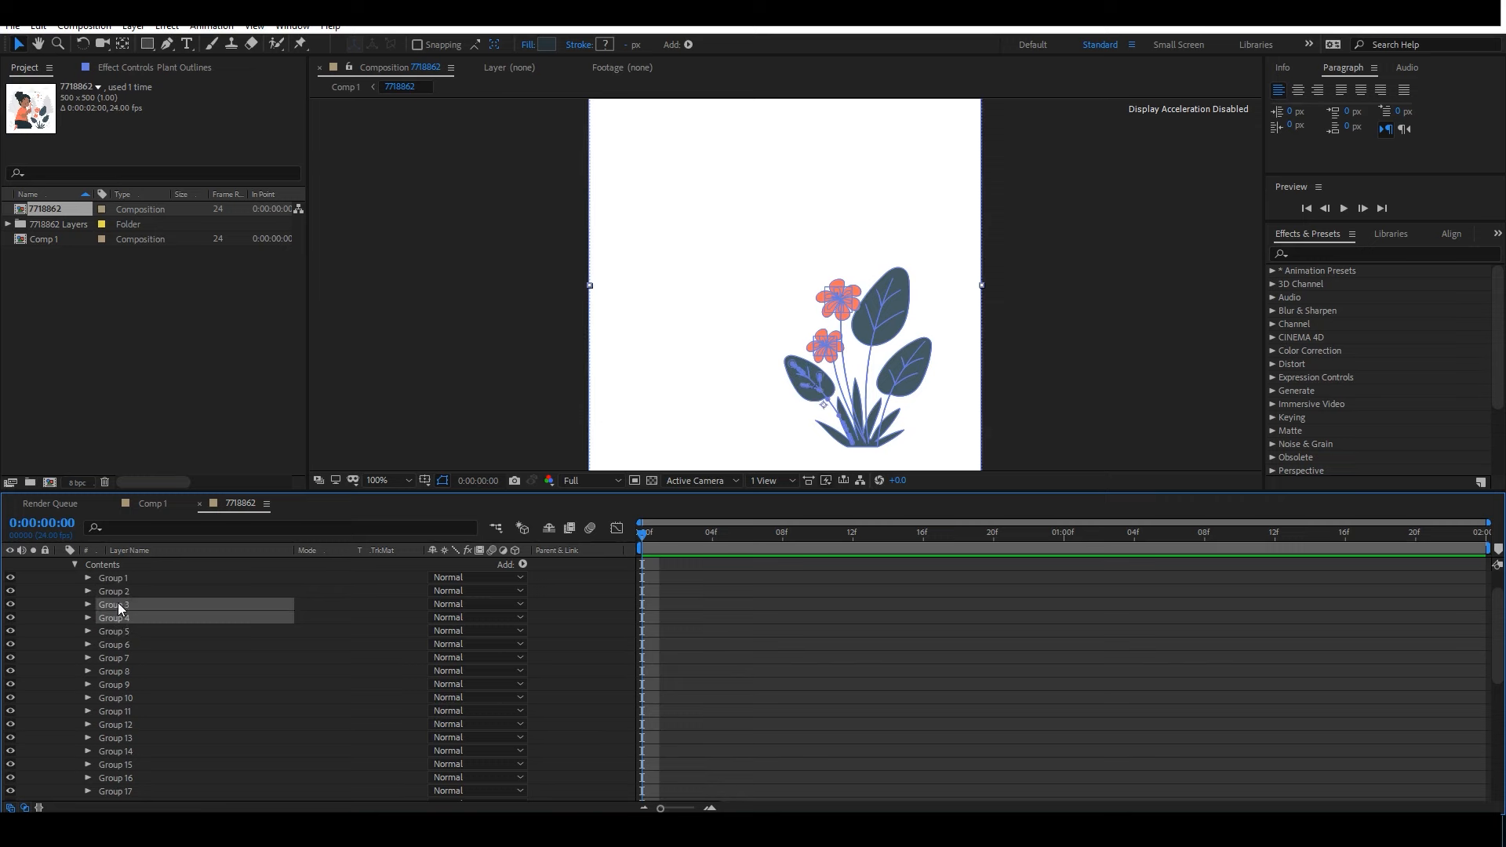
shift+click(124, 592)
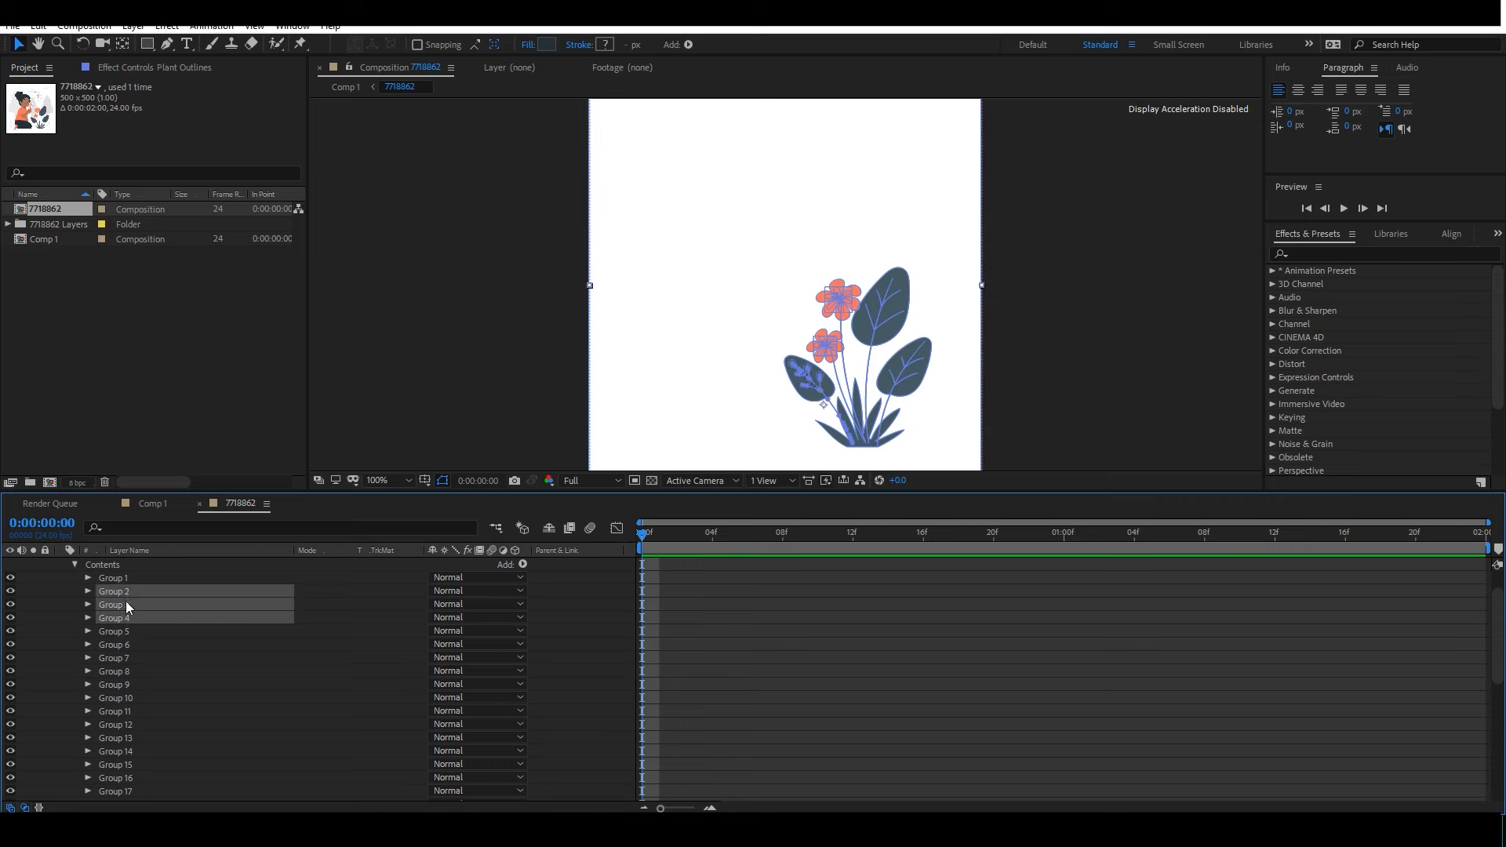
key(ctrl+z)
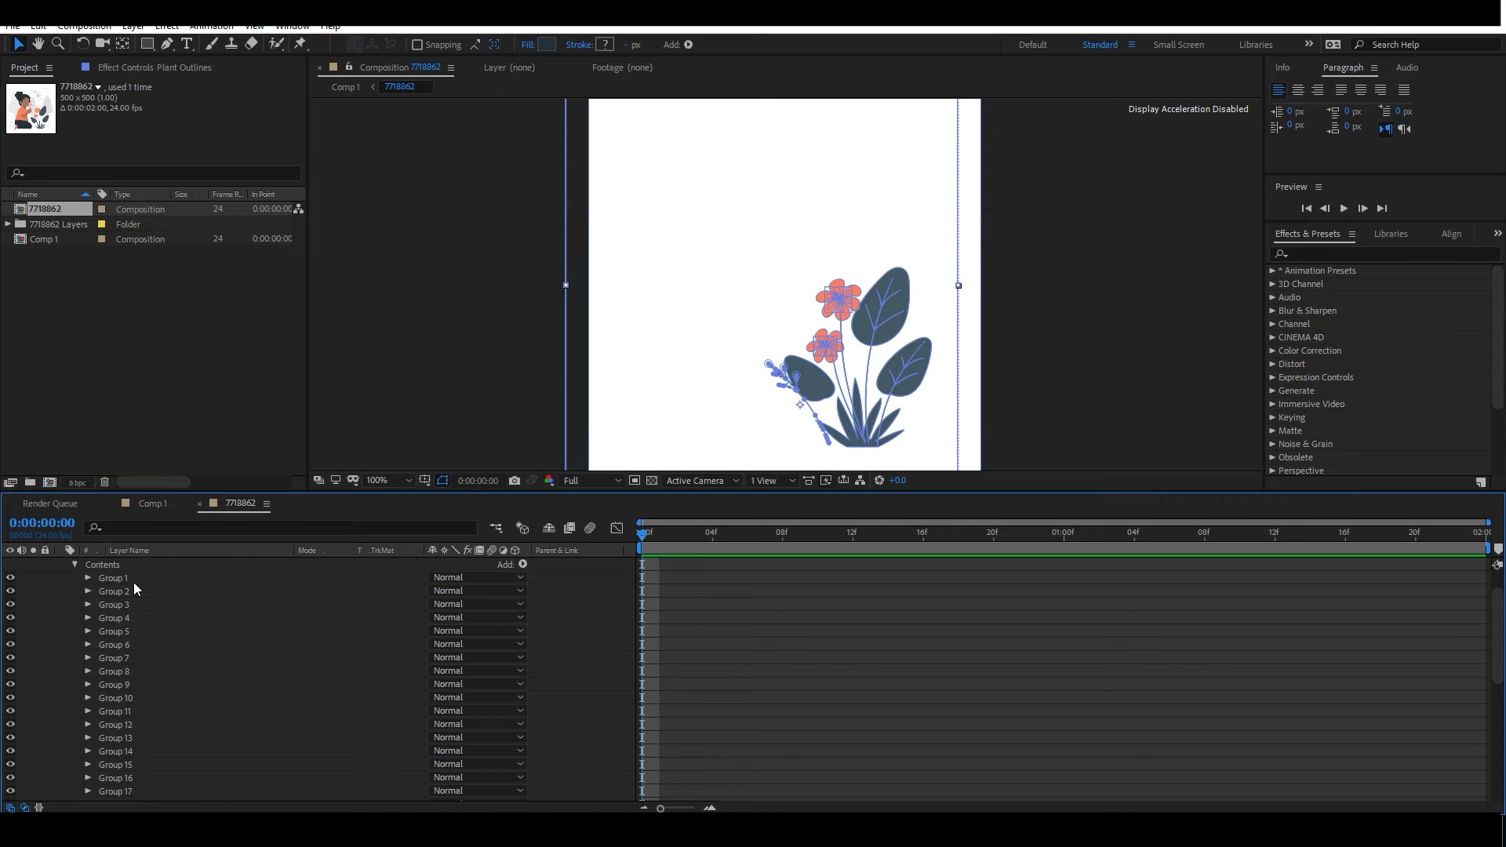
key(ctrl+z)
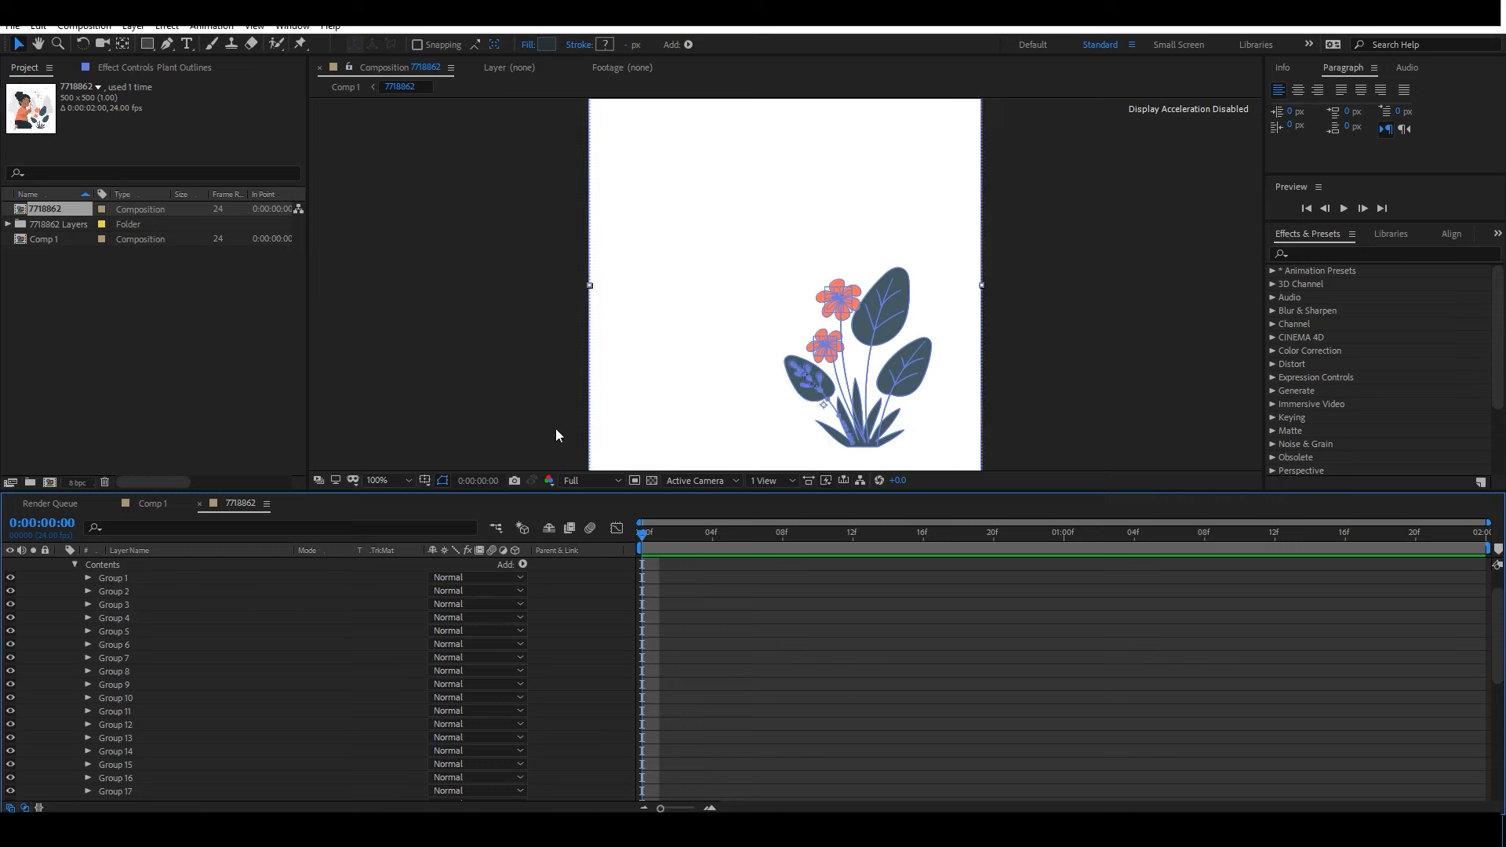
Delete the nested Group 1 inside the top-level Group 1 of Plant Outlines.
click(114, 580)
click(88, 580)
click(124, 606)
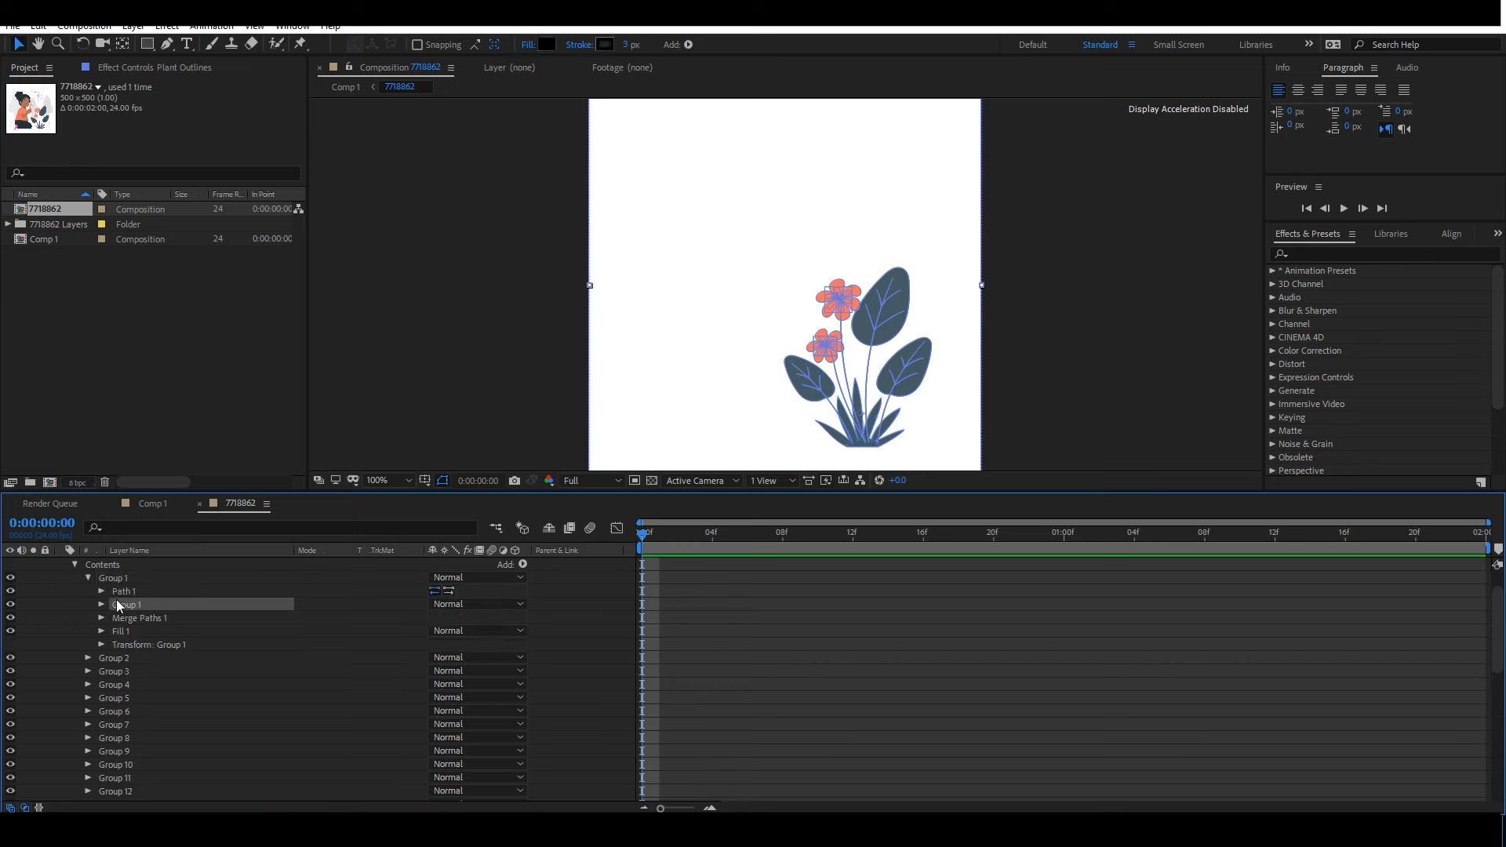
key(Delete)
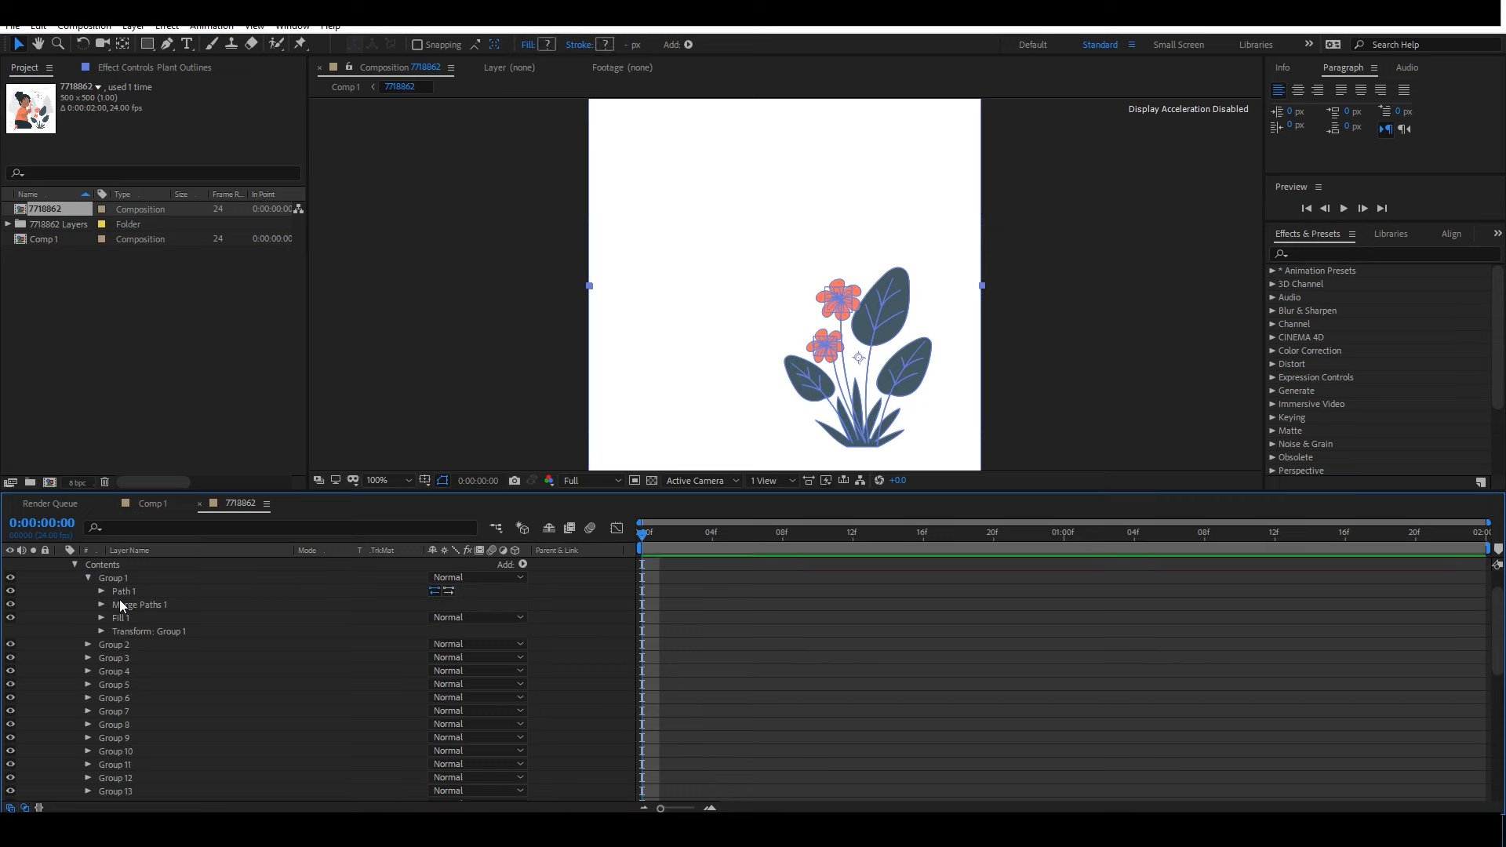
click(87, 580)
Delete the nested Group 1 inside Group 4 and inside Group 5, leaving the groups collapsed.
click(88, 619)
click(121, 646)
key(Delete)
click(88, 619)
click(88, 632)
click(122, 659)
key(Delete)
click(88, 633)
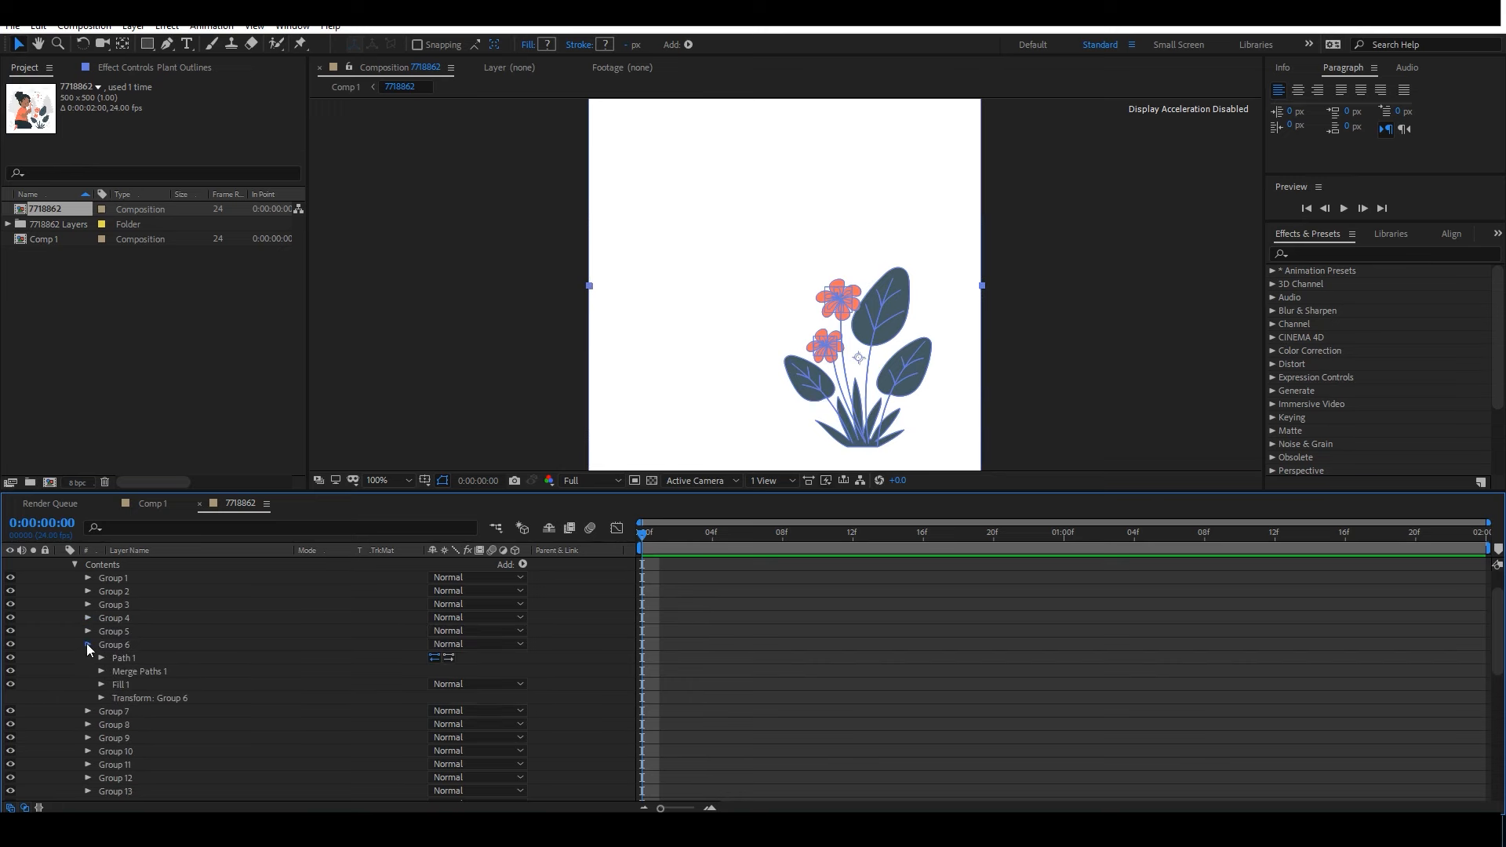
click(88, 645)
click(116, 632)
ctrl+click(120, 619)
ctrl+click(121, 605)
ctrl+click(124, 592)
ctrl+click(126, 579)
ctrl+click(125, 579)
ctrl+click(143, 645)
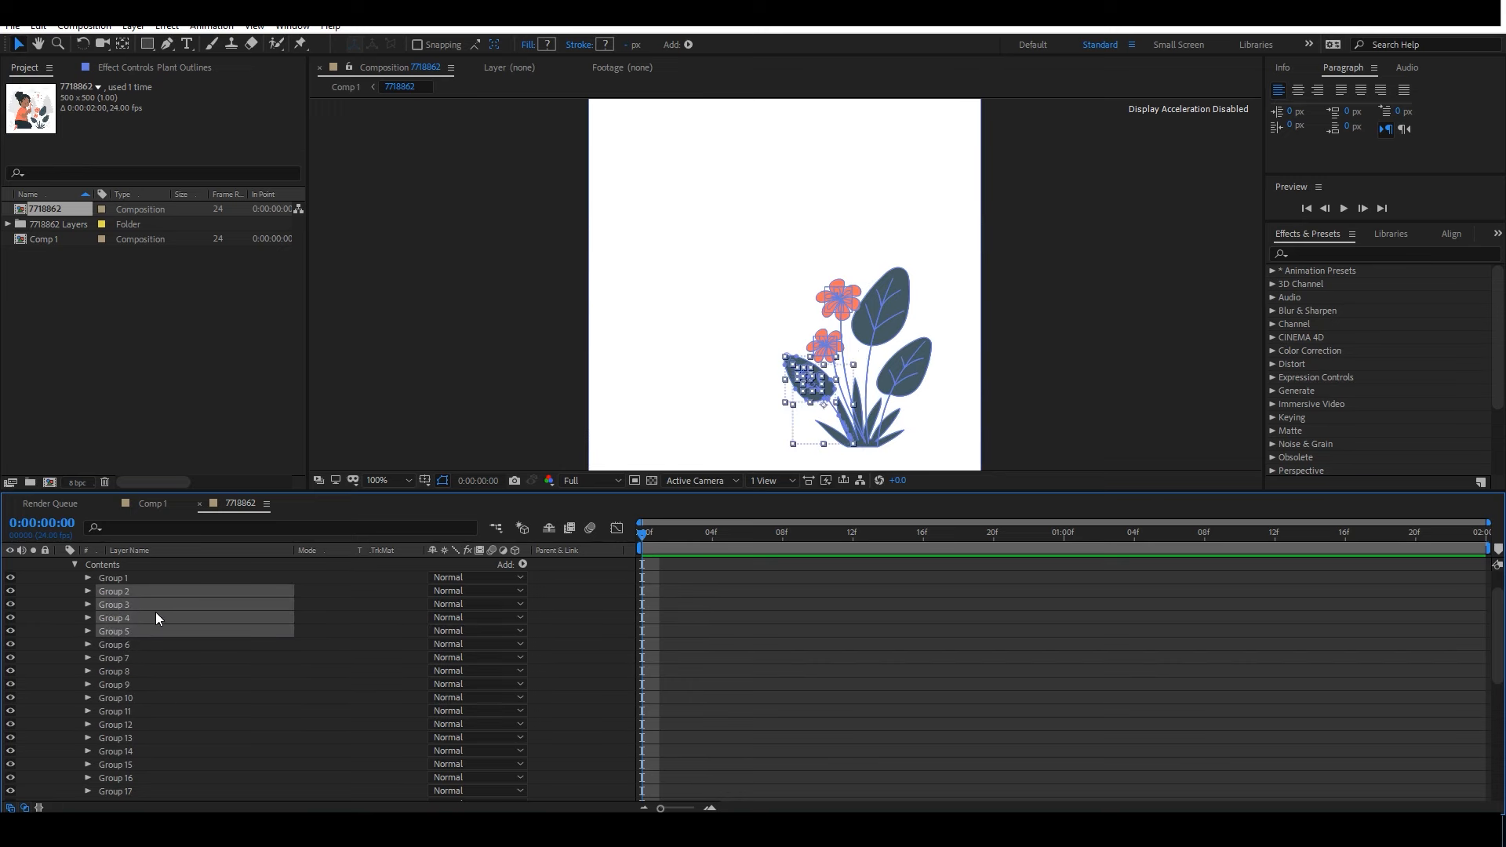
key(ctrl+z)
Combine Group 2 through Group 5 into one group and toggle its visibility to check which parts it covers.
click(139, 593)
ctrl+click(131, 605)
ctrl+click(121, 618)
ctrl+click(110, 631)
key(ctrl+g)
click(10, 592)
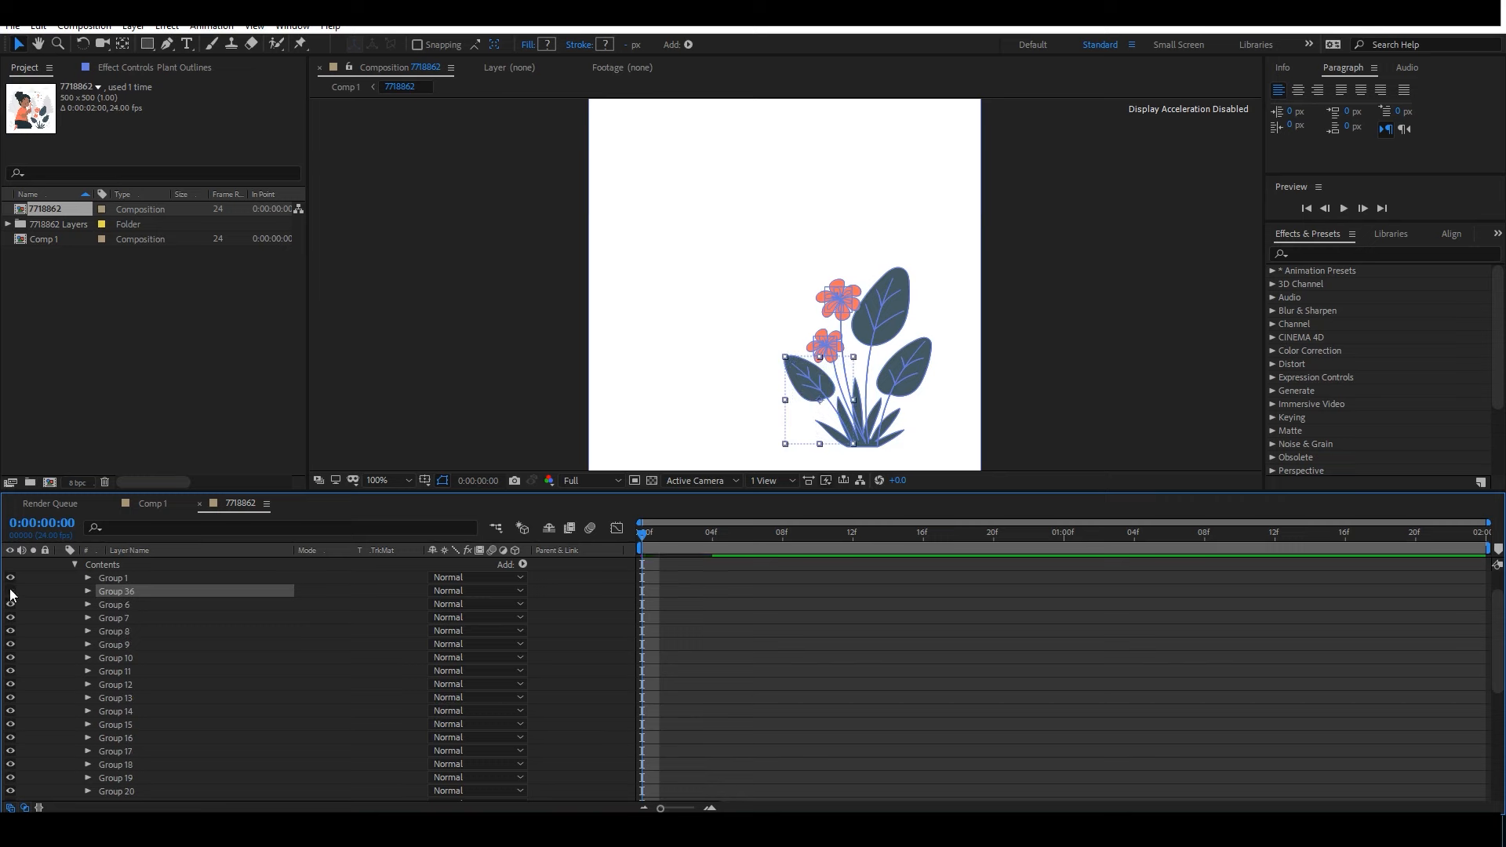
click(10, 592)
Check Group 6 and Group 7 for nested groups, and rename the top-level Group 1 as Group 1a.
click(112, 606)
click(88, 605)
click(88, 605)
click(115, 619)
click(88, 618)
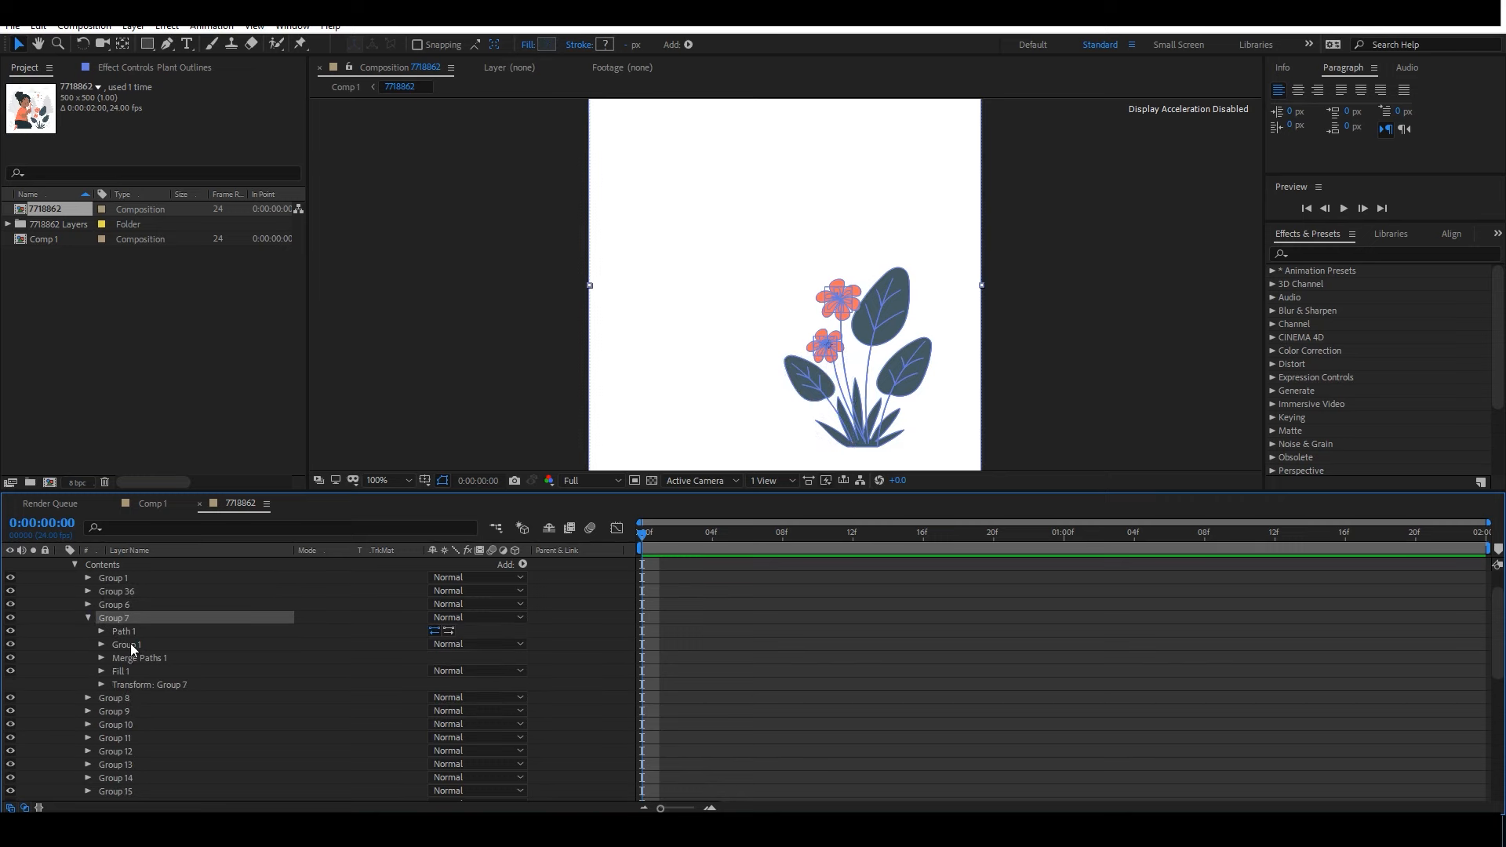
click(88, 619)
click(115, 579)
text(a)
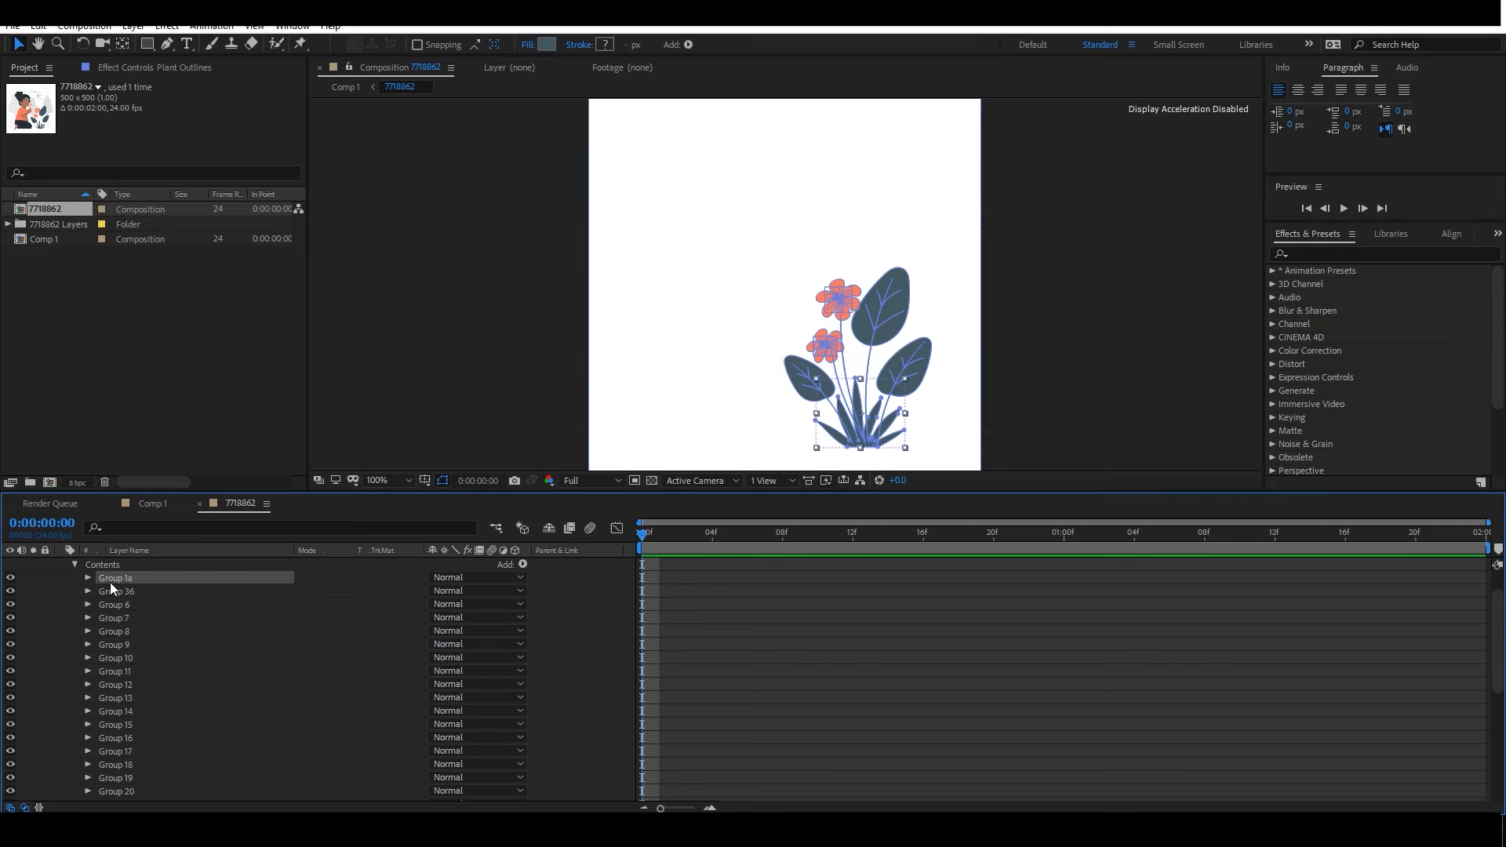
click(141, 560)
Filter the timeline by the search term "Group 1".
key(ctrl+f)
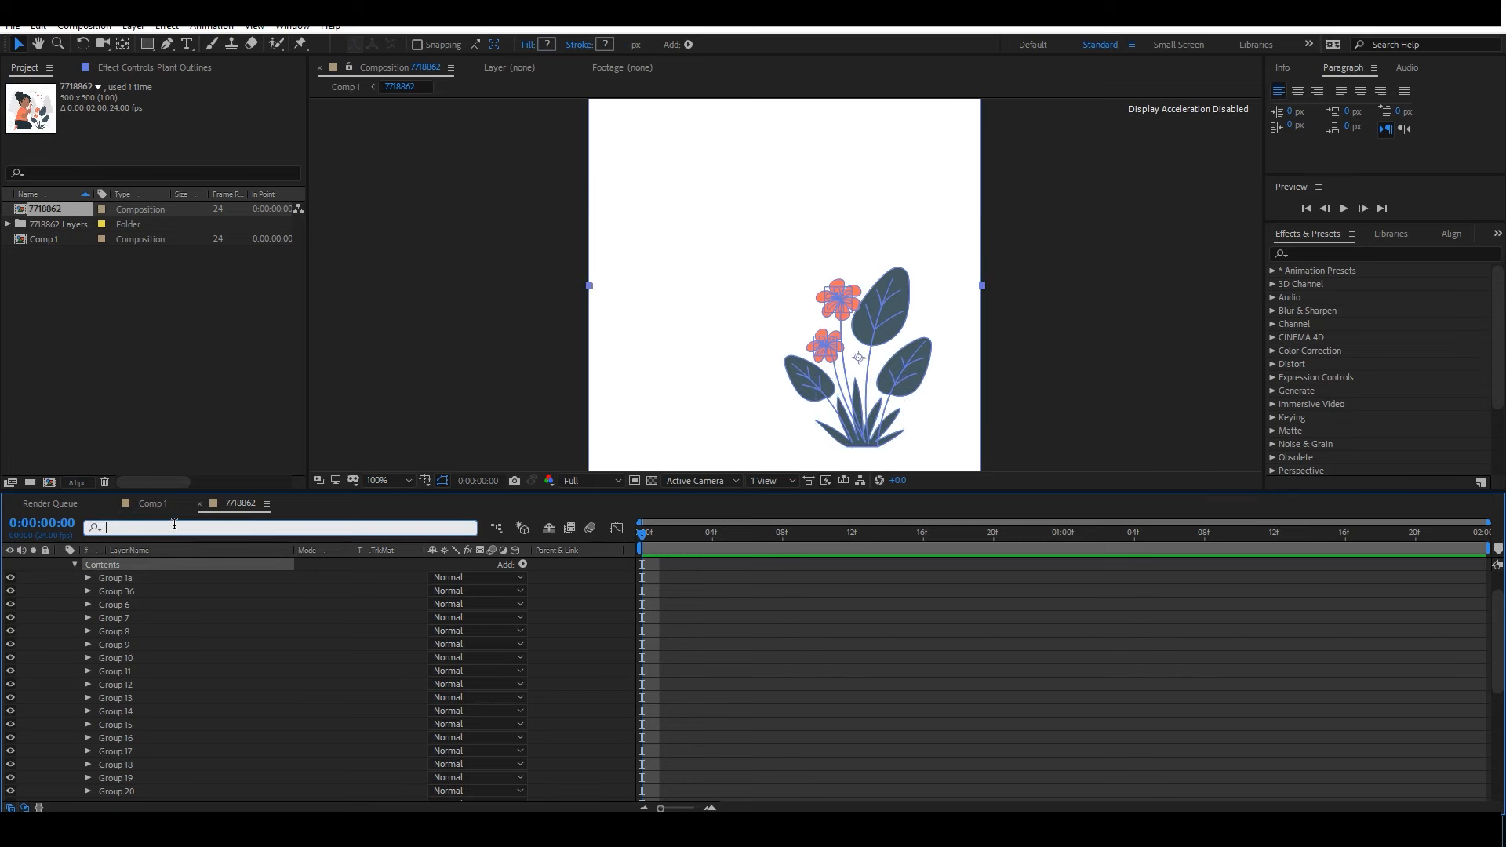
text(grou)
key(BackSpace)
key(BackSpace)
text(Group)
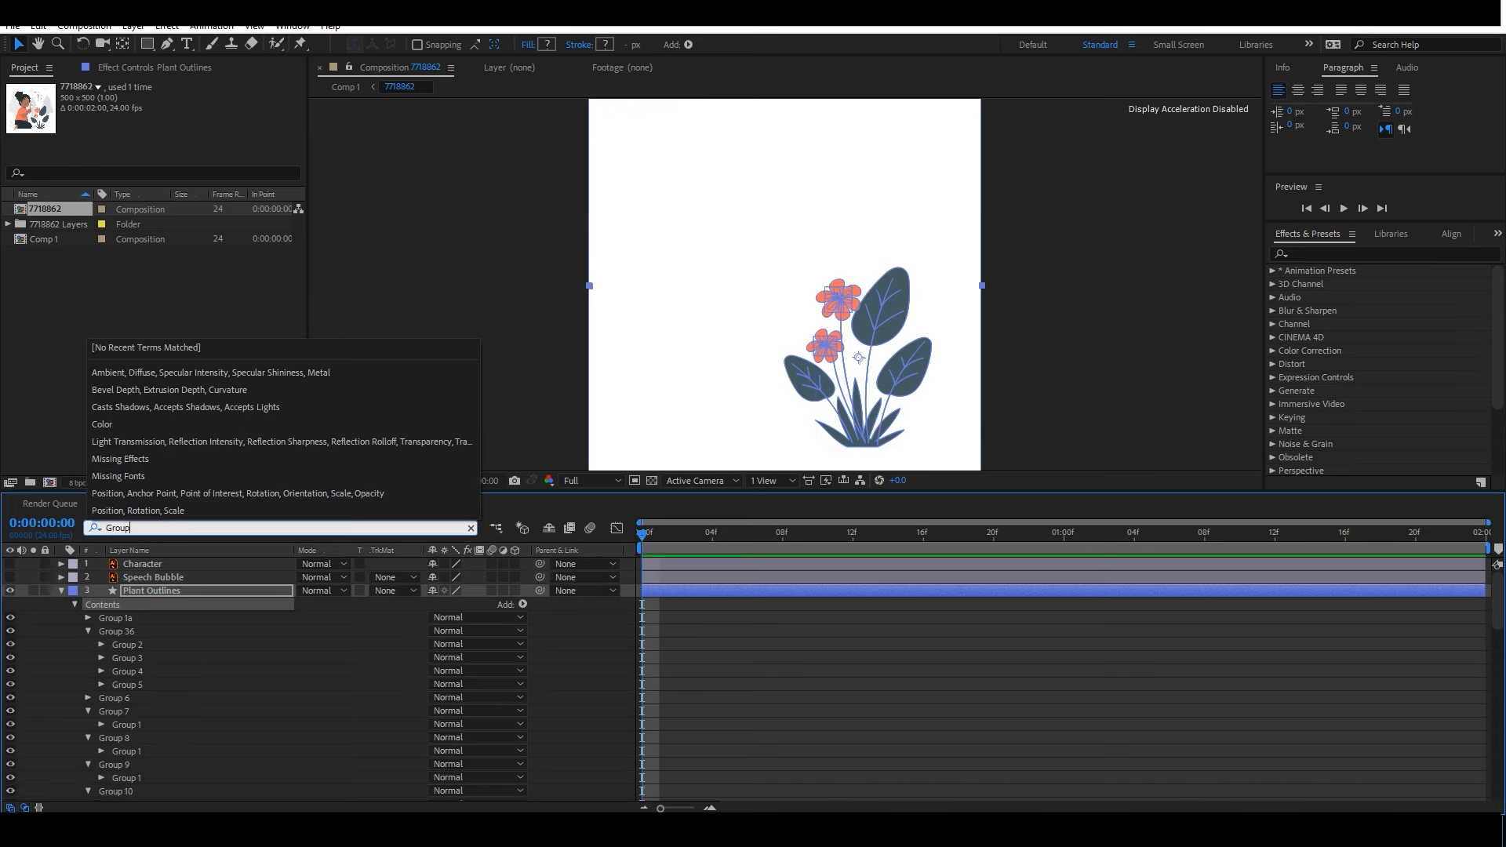
text( 1)
key(Return)
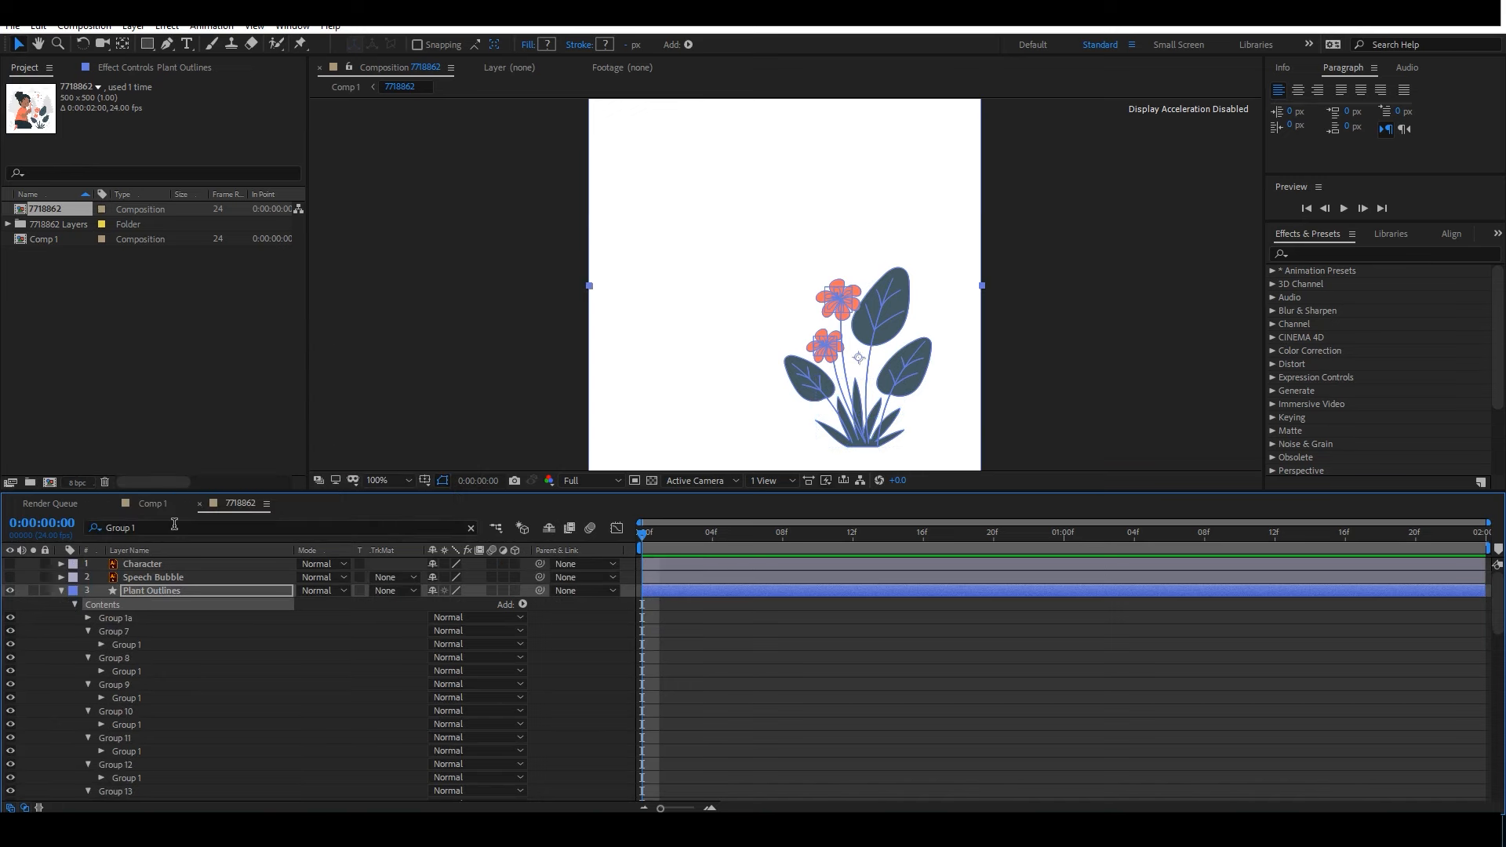
Select the nested Group 1 inside every group from Group 7 through Group 35 and delete them all together.
click(132, 645)
ctrl+click(136, 672)
ctrl+click(138, 698)
ctrl+click(137, 725)
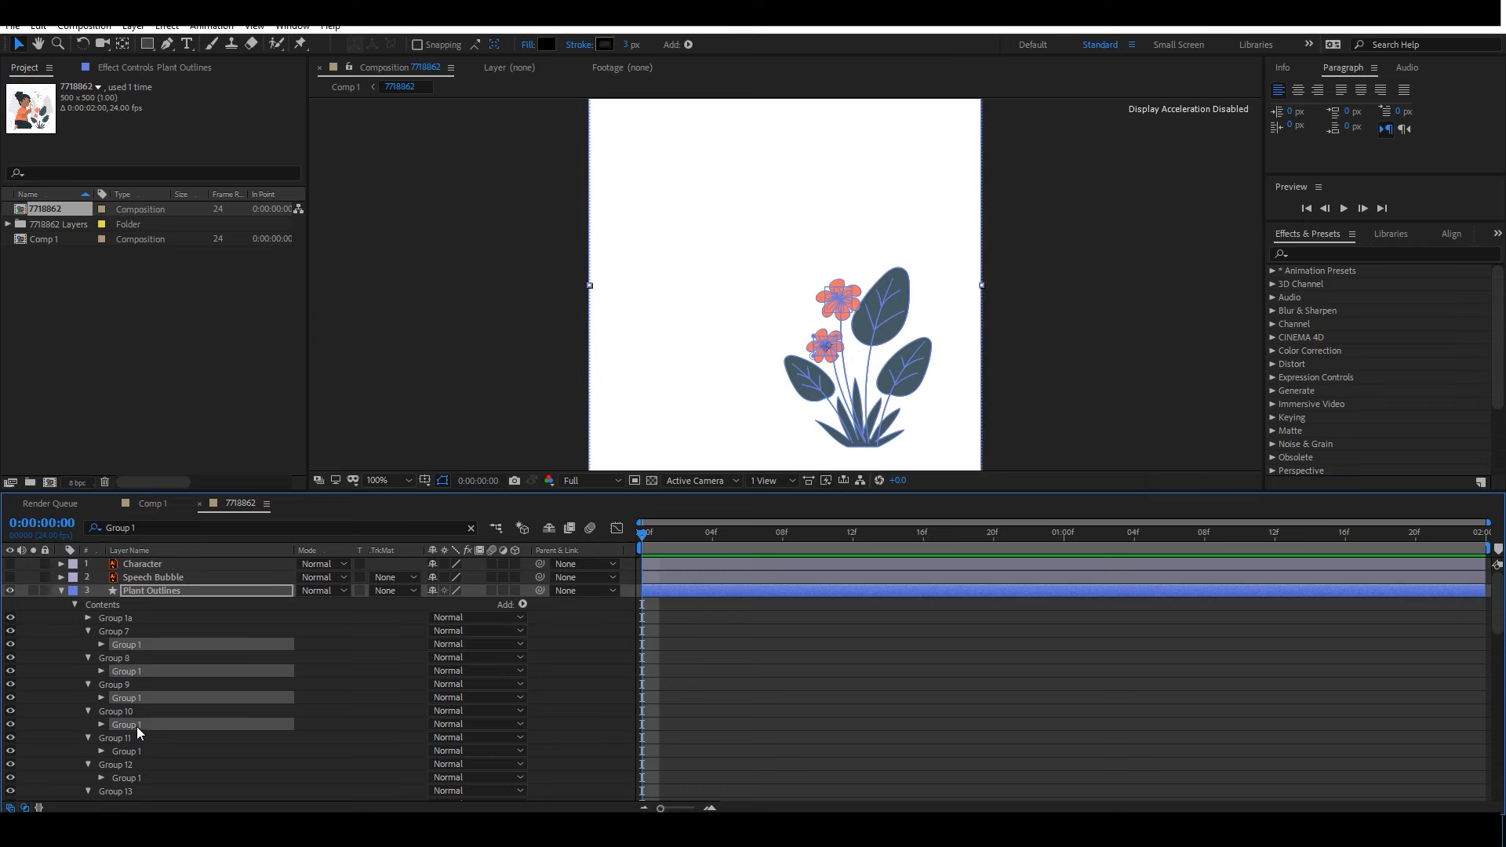
ctrl+click(140, 752)
ctrl+click(139, 777)
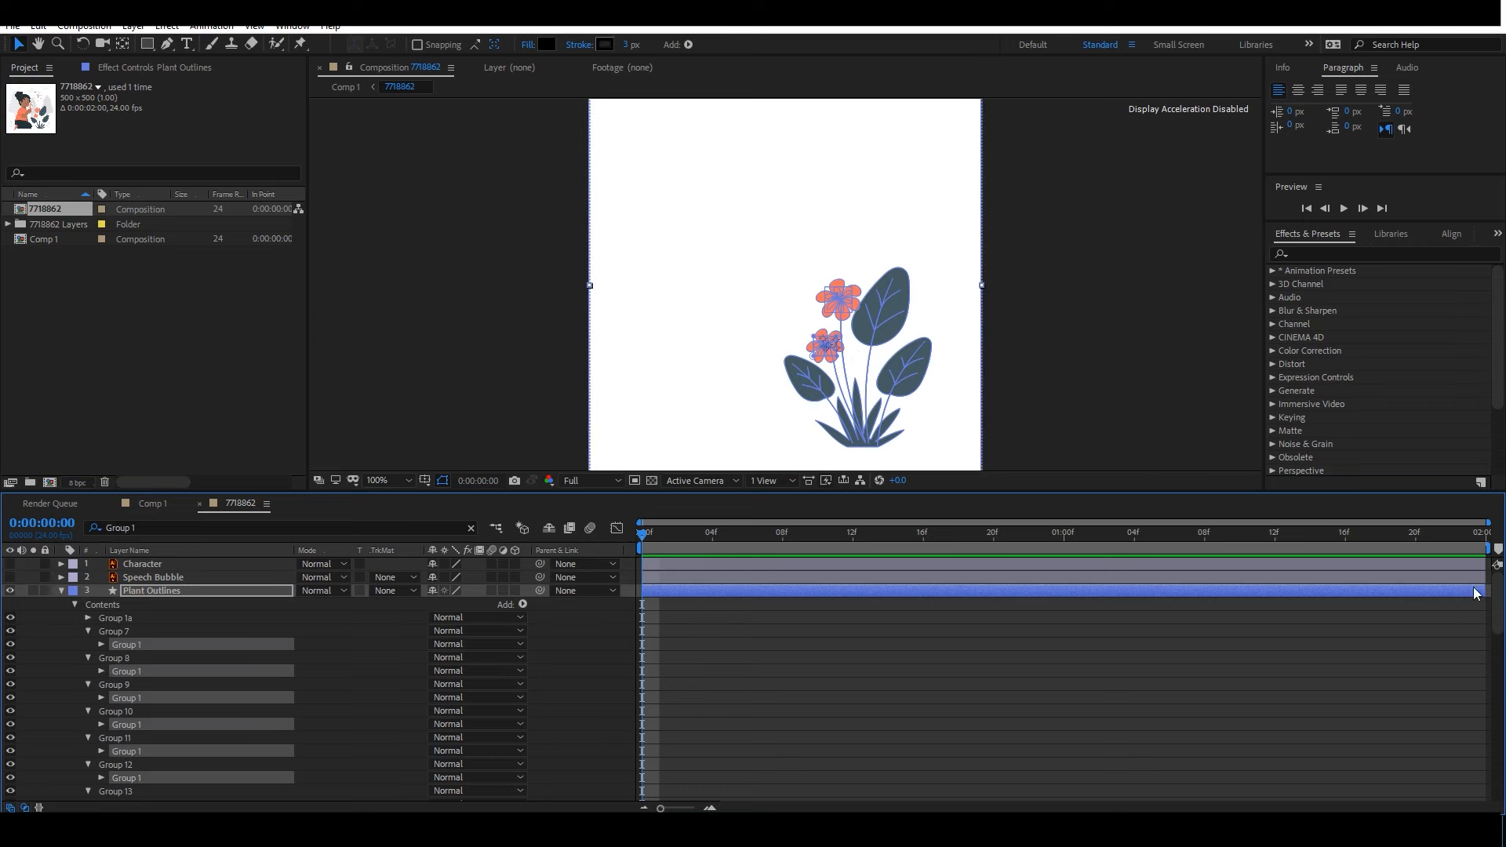
drag(1499, 606, 1499, 651)
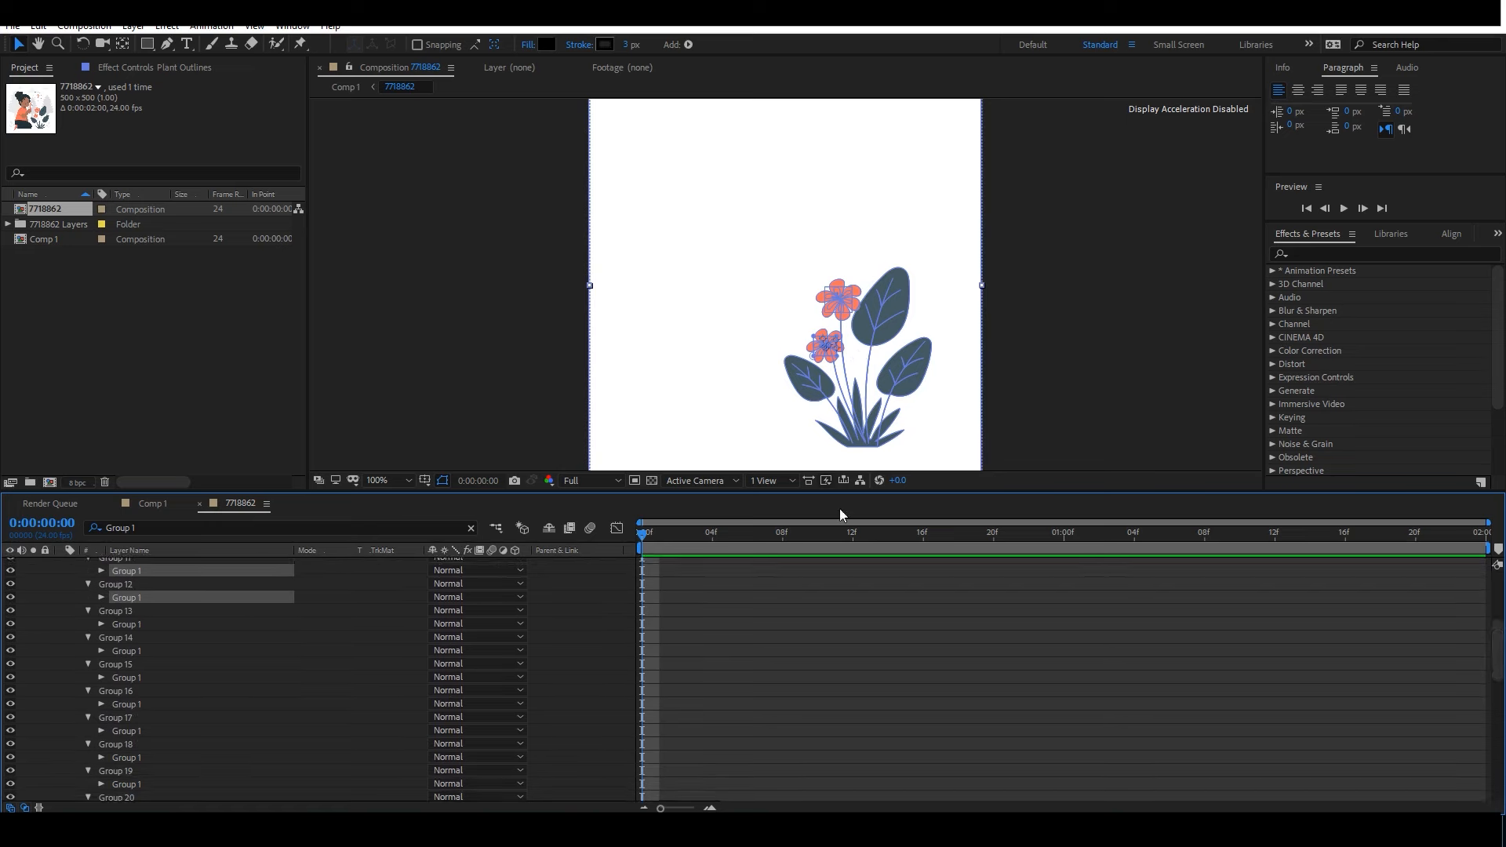
ctrl+click(138, 624)
ctrl+click(139, 650)
ctrl+click(141, 677)
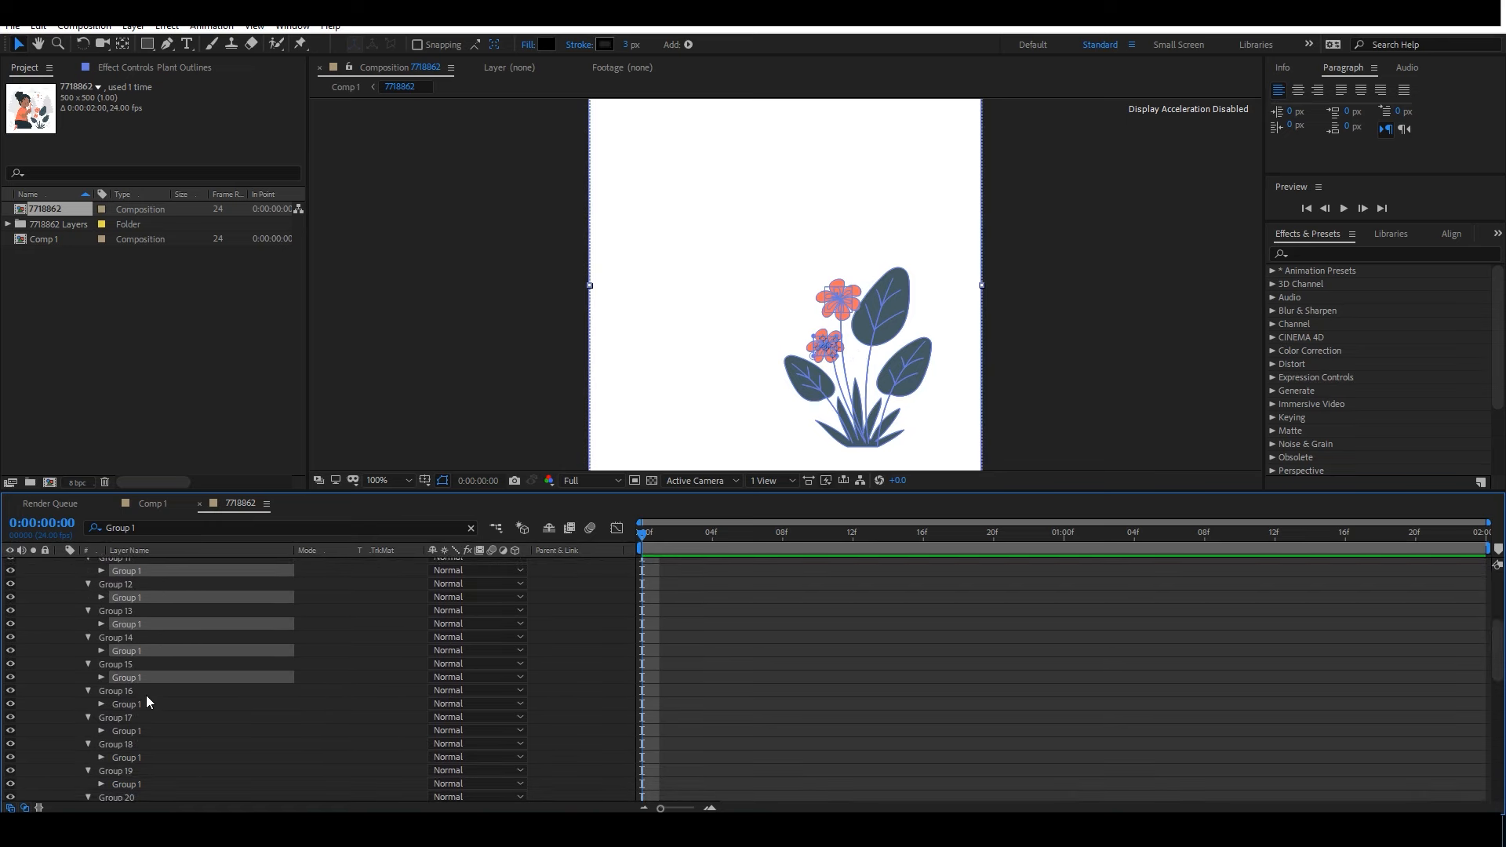
ctrl+click(144, 704)
ctrl+click(149, 731)
ctrl+click(141, 757)
ctrl+click(154, 784)
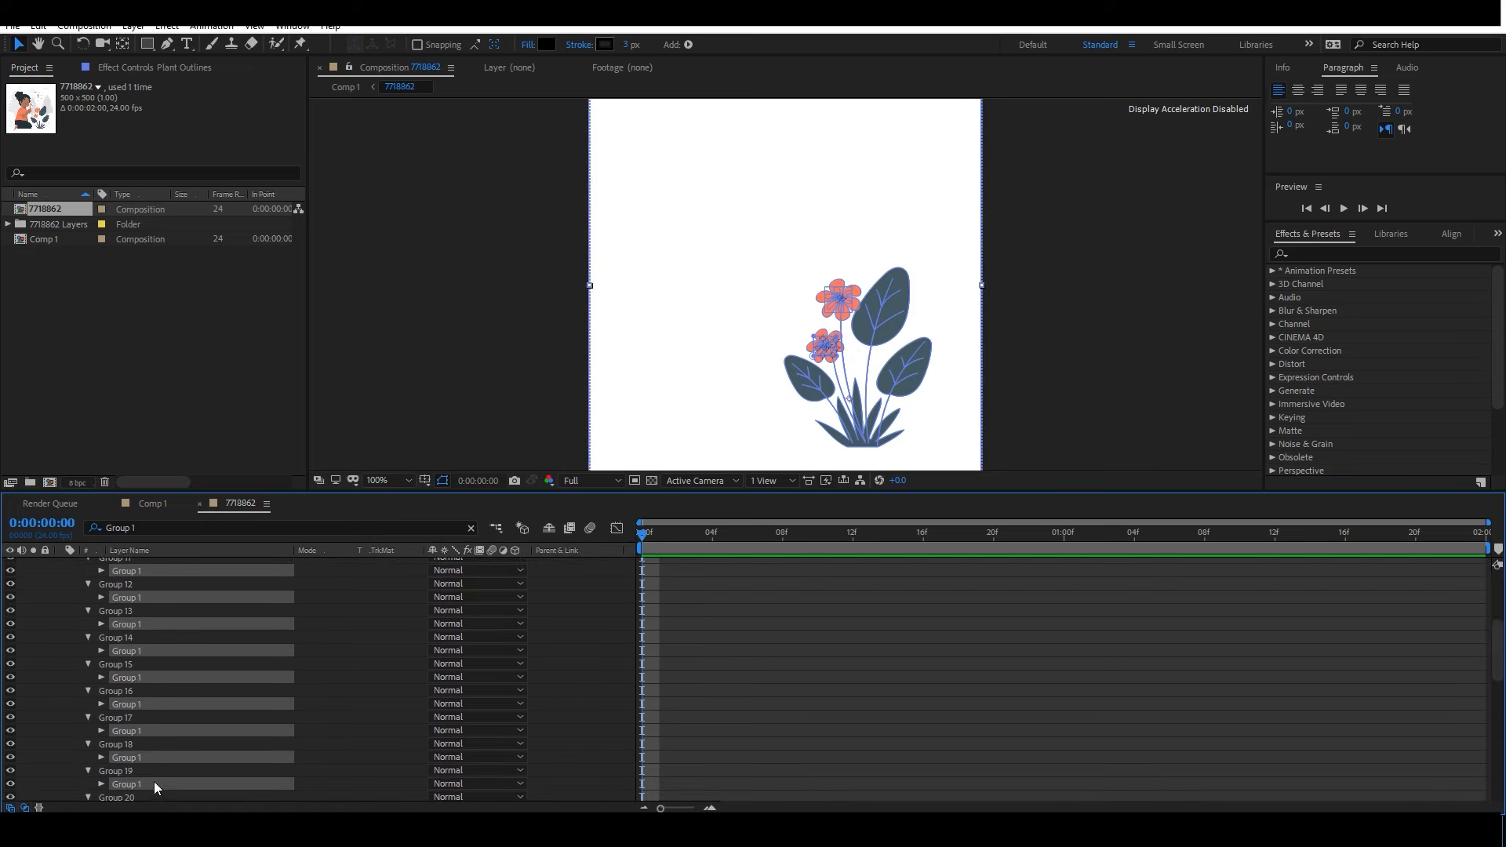
drag(1500, 658, 1499, 703)
ctrl+click(130, 637)
ctrl+click(133, 663)
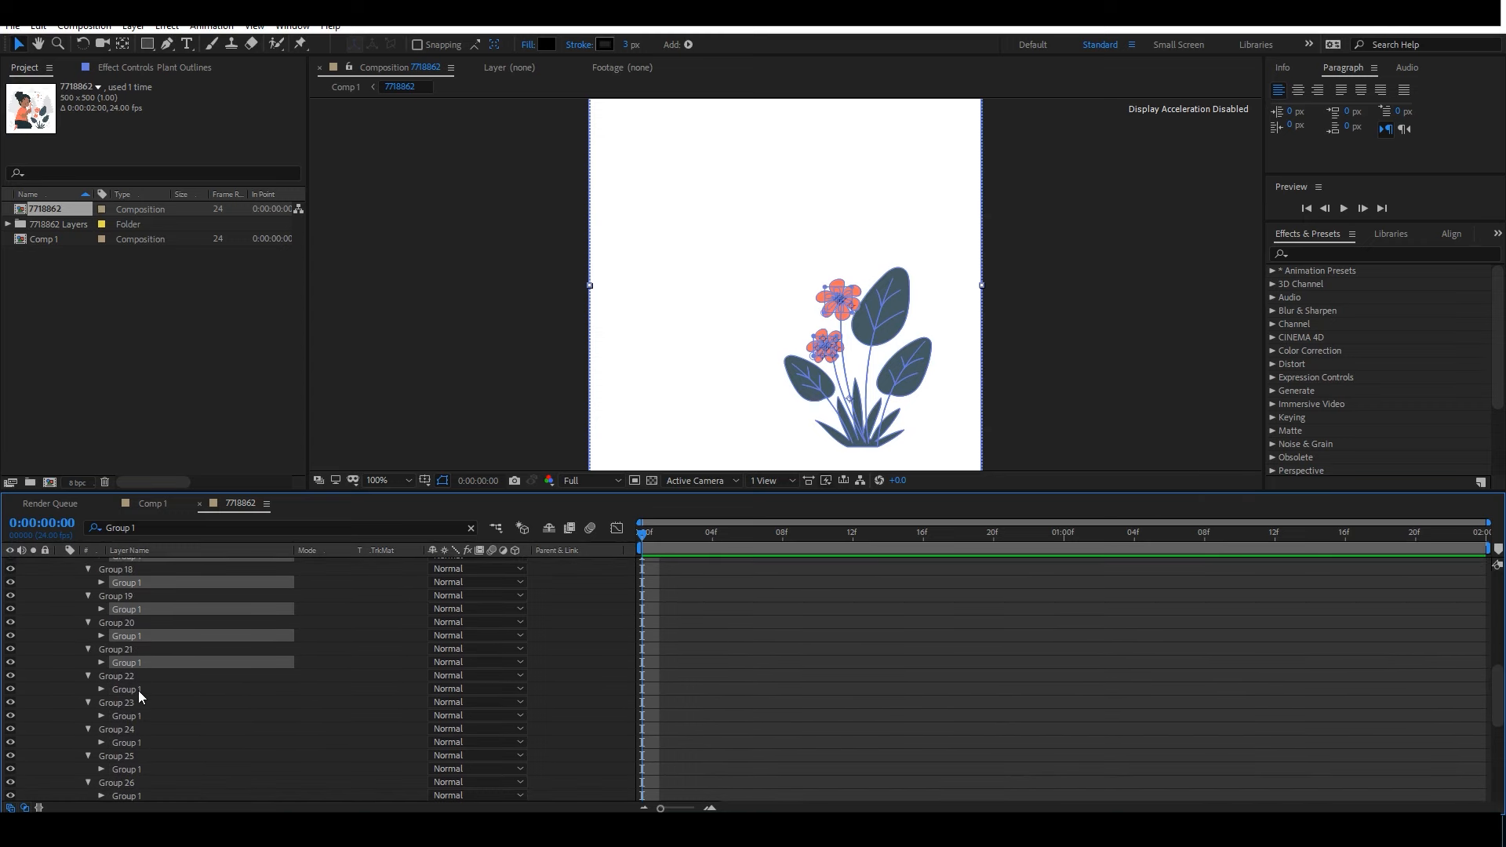
ctrl+click(138, 690)
ctrl+click(142, 716)
ctrl+click(139, 742)
ctrl+click(142, 769)
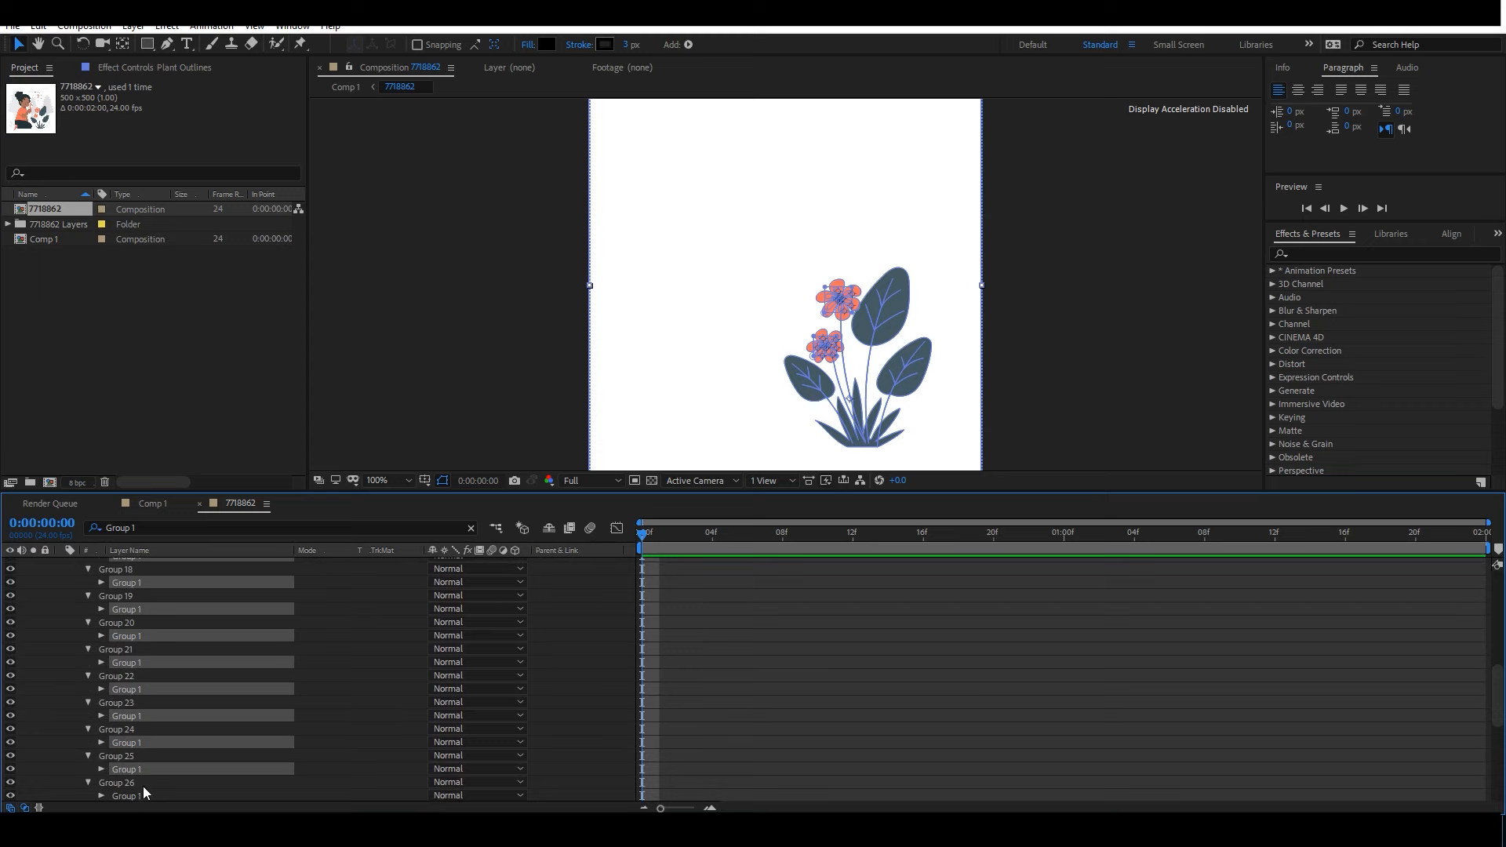
ctrl+click(142, 794)
drag(1499, 703, 1499, 737)
ctrl+click(129, 656)
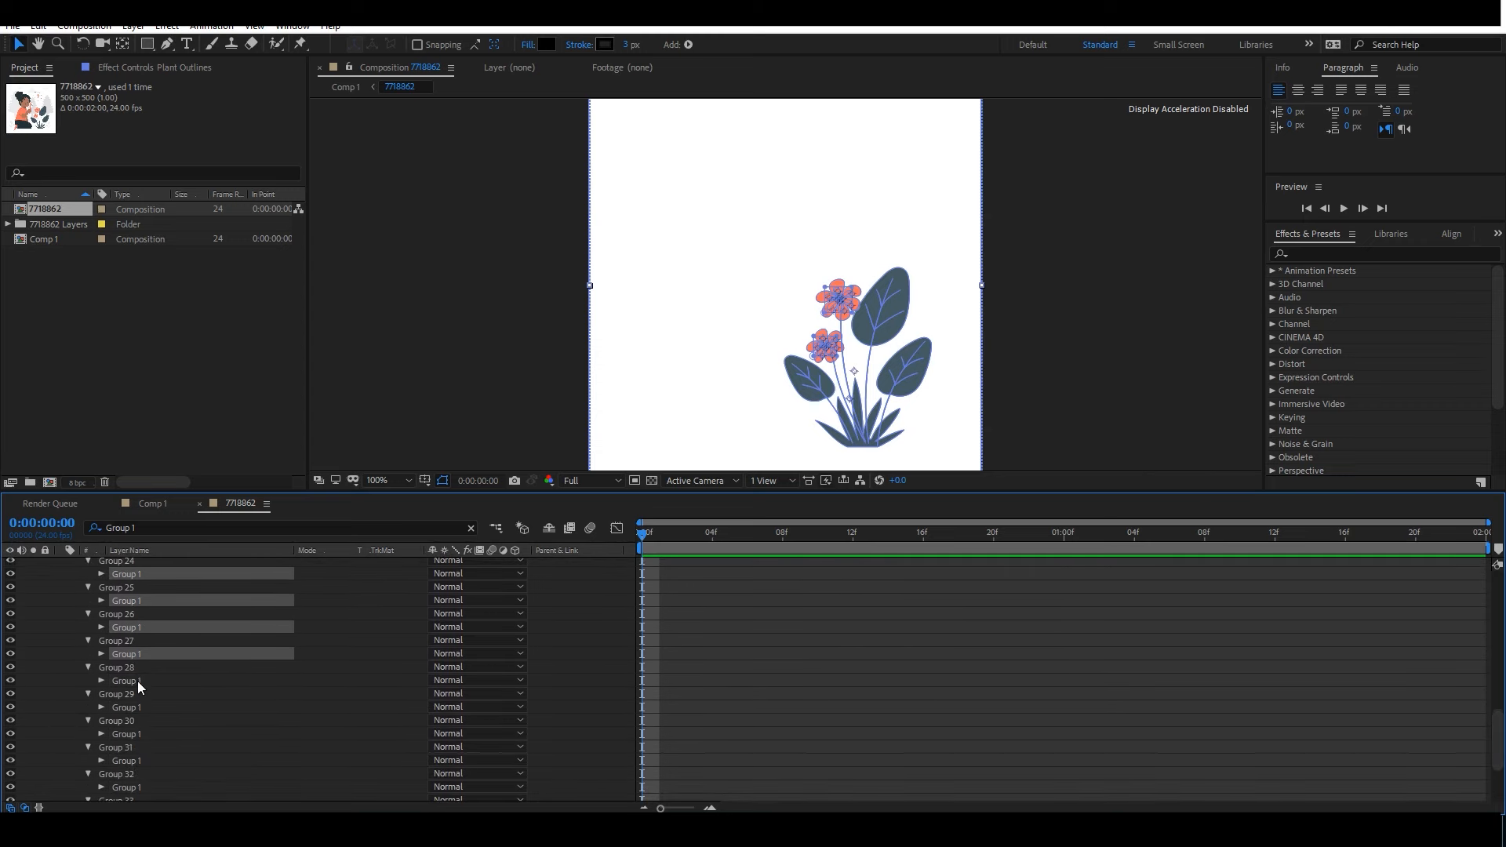
ctrl+click(138, 681)
ctrl+click(139, 707)
ctrl+click(143, 734)
ctrl+click(143, 761)
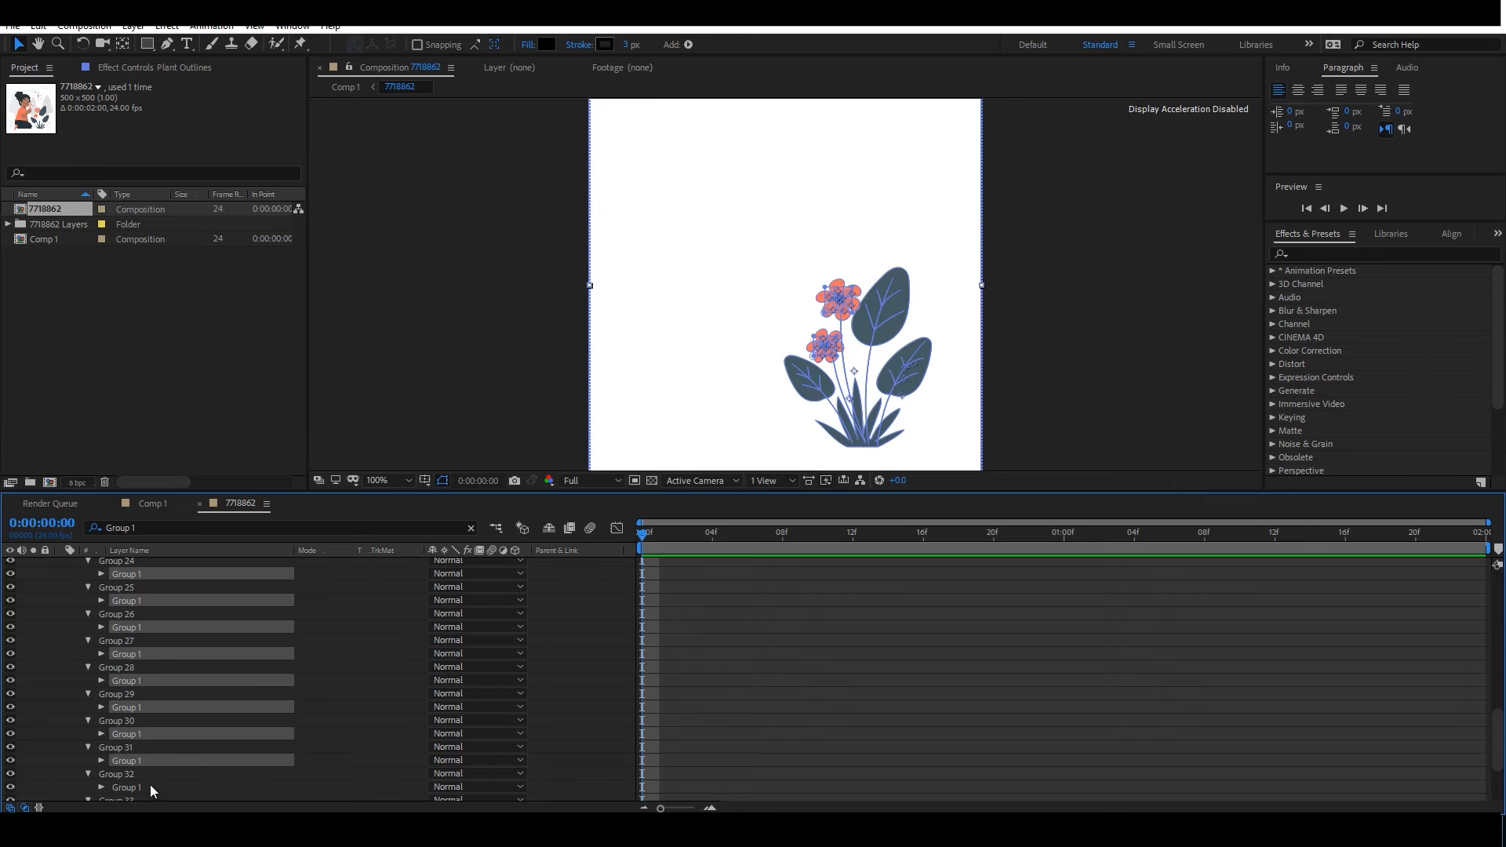
ctrl+click(149, 787)
drag(1500, 752, 1502, 779)
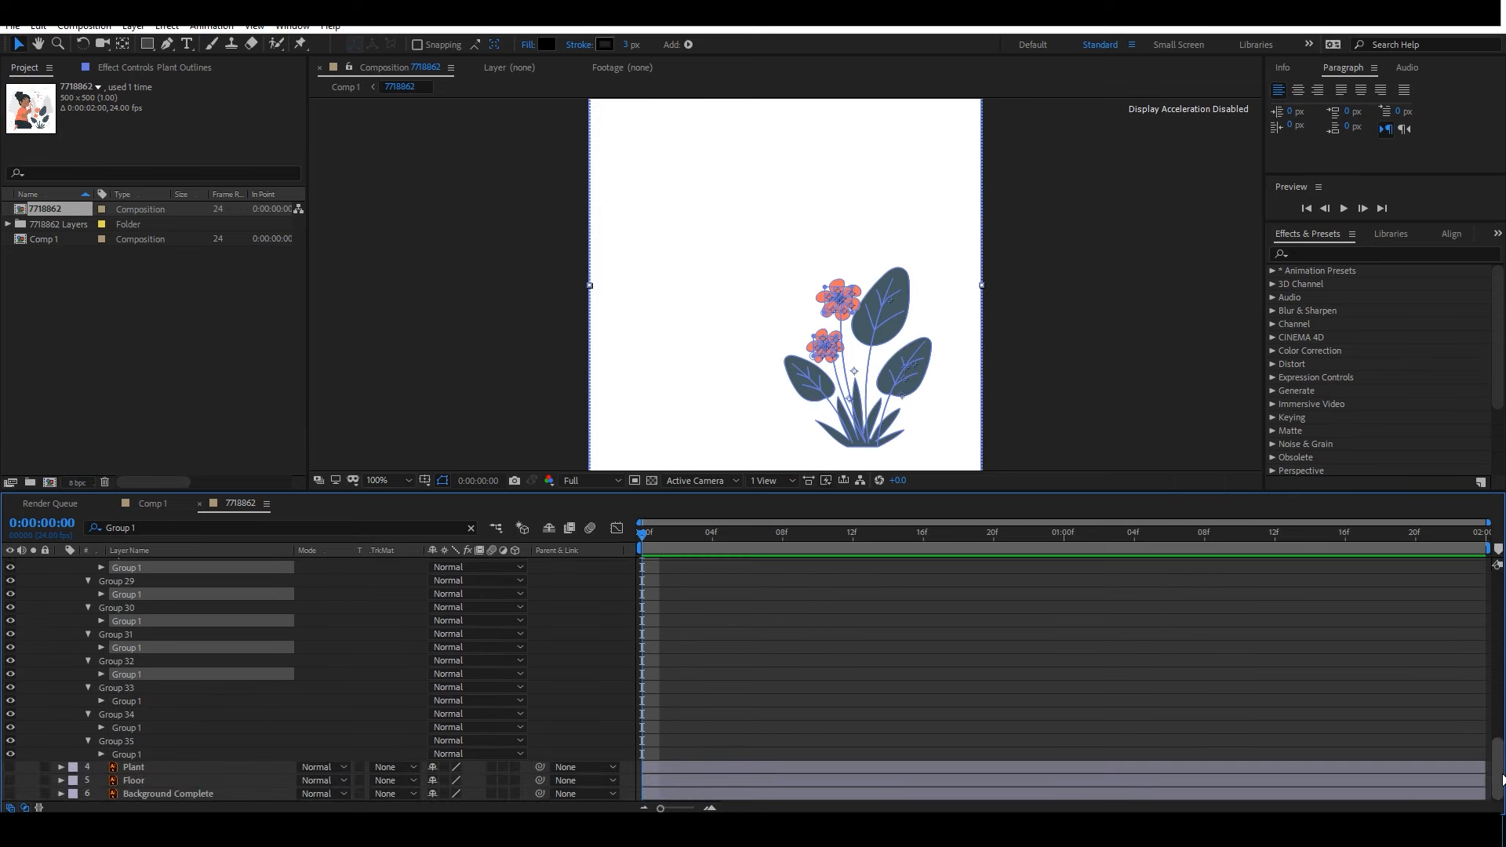
ctrl+click(126, 701)
ctrl+click(127, 727)
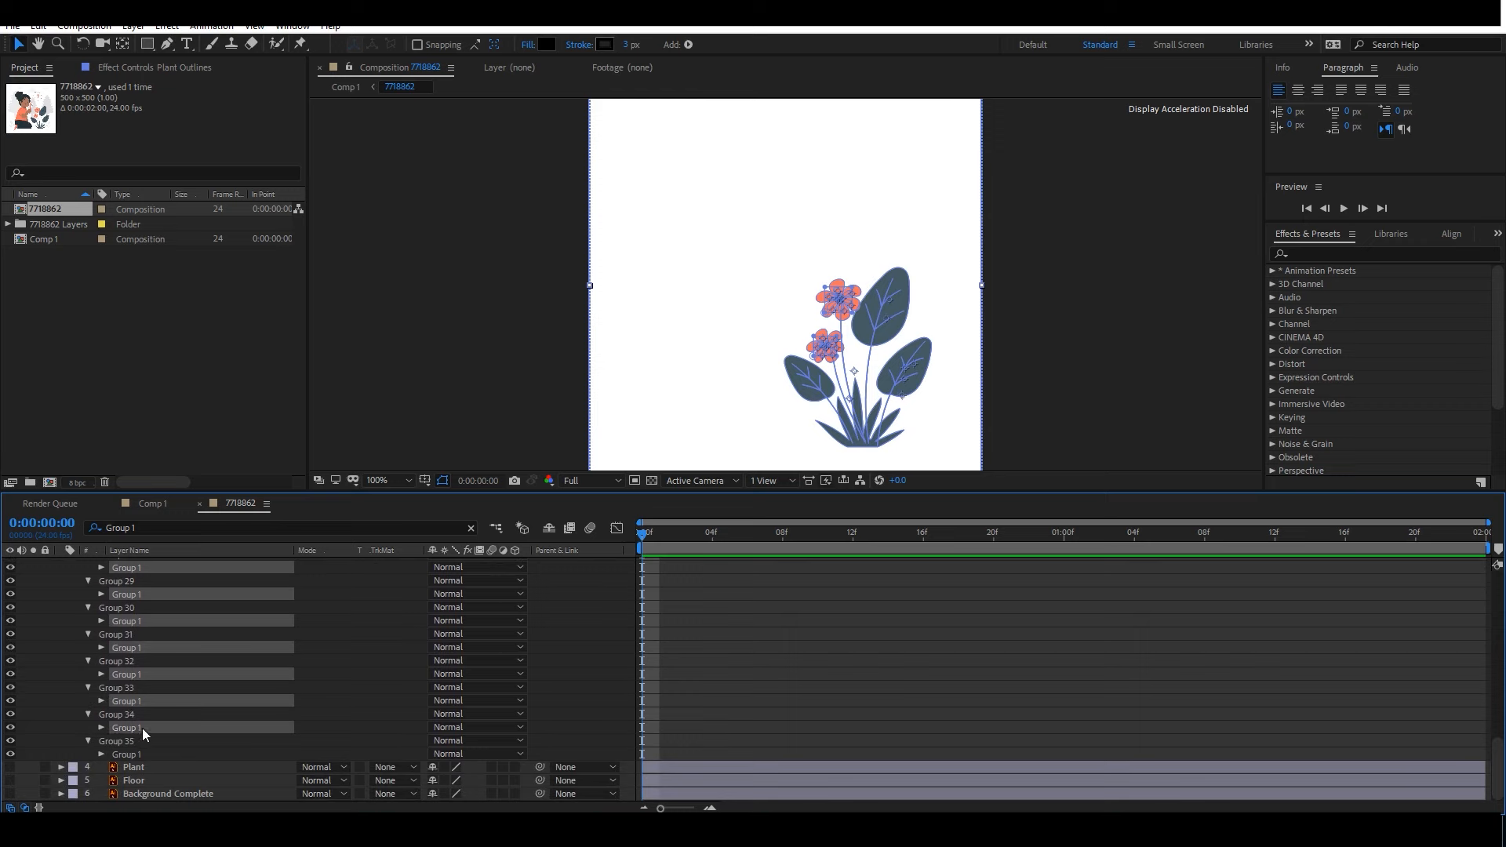
ctrl+click(153, 755)
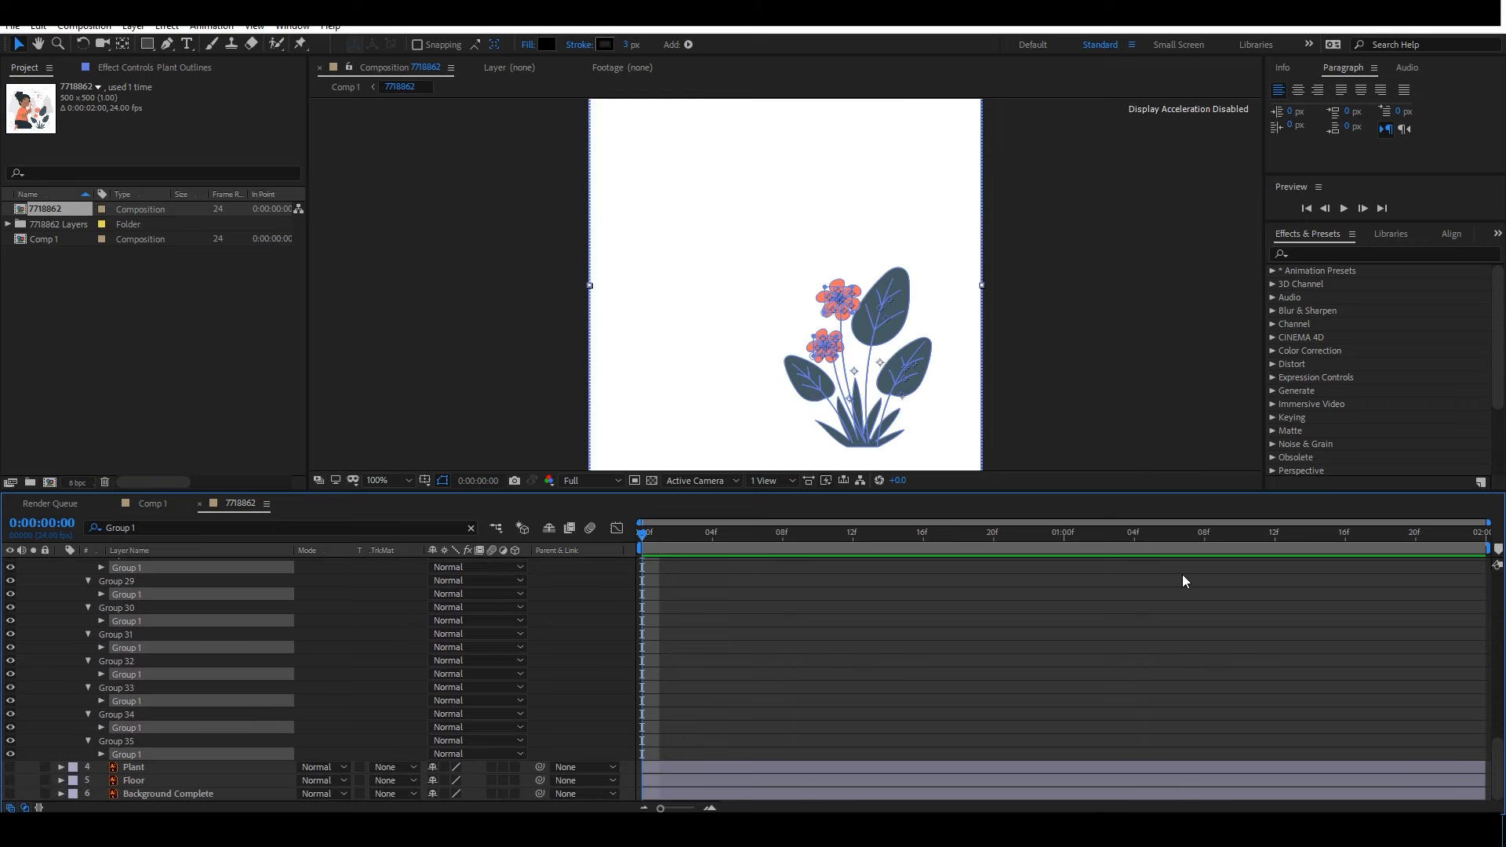
drag(1498, 750, 1497, 559)
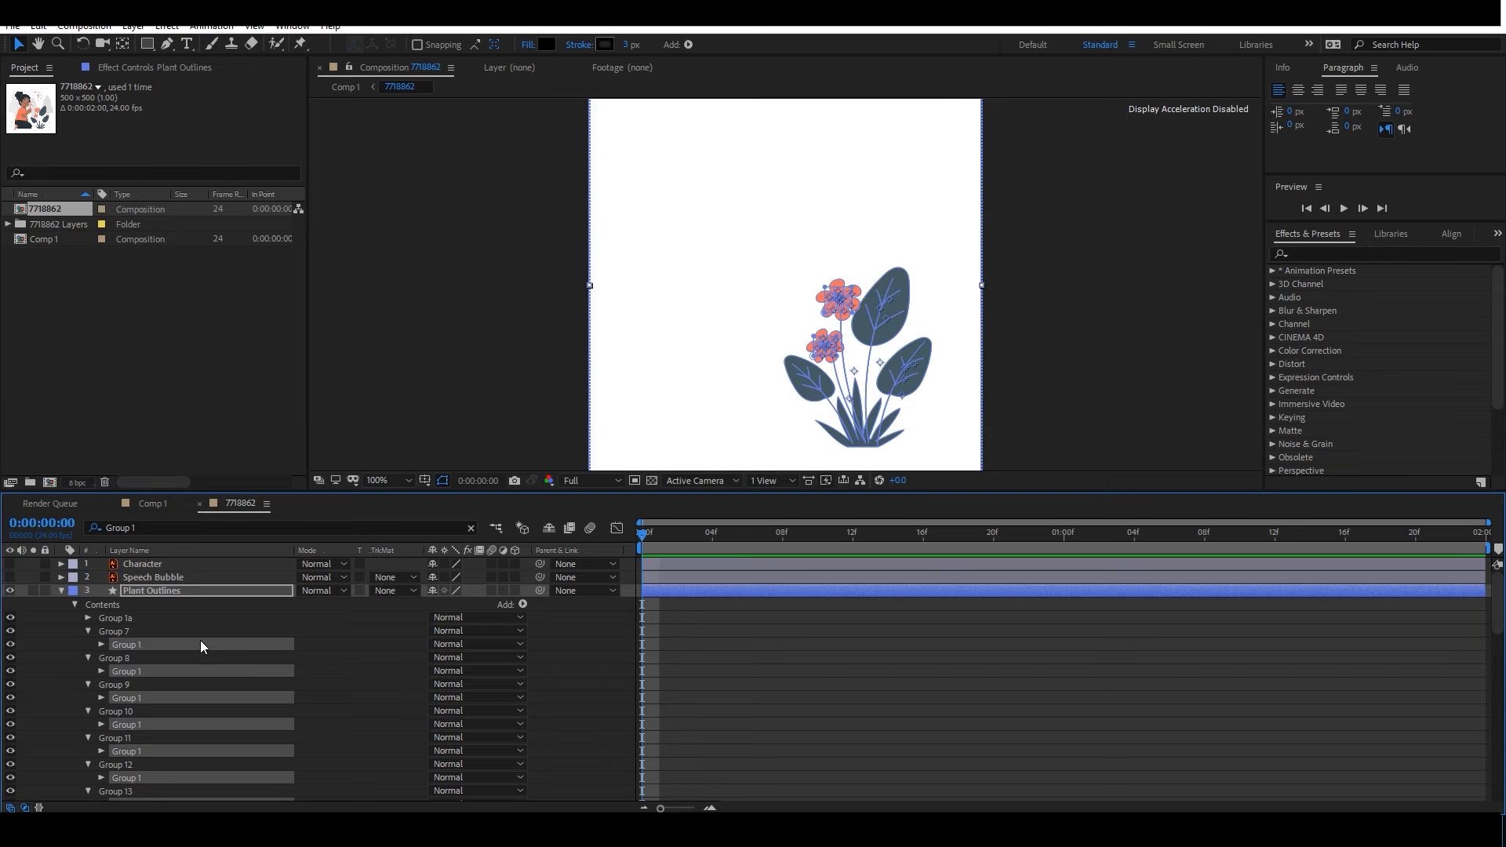
key(Delete)
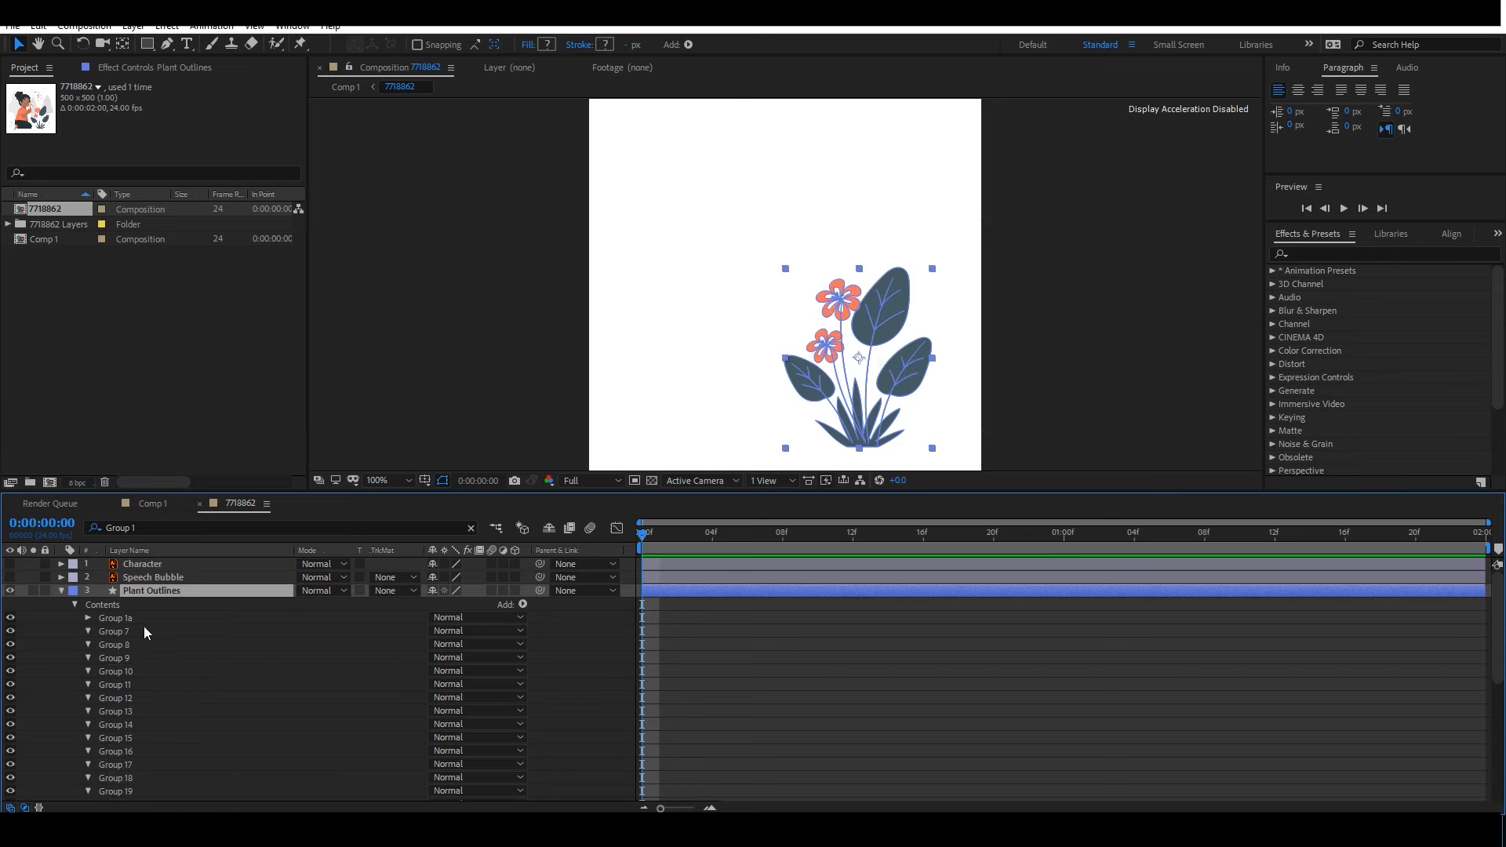
Clear the timeline search filter and expand the contents of the Plant Outlines layer again.
click(470, 528)
click(186, 668)
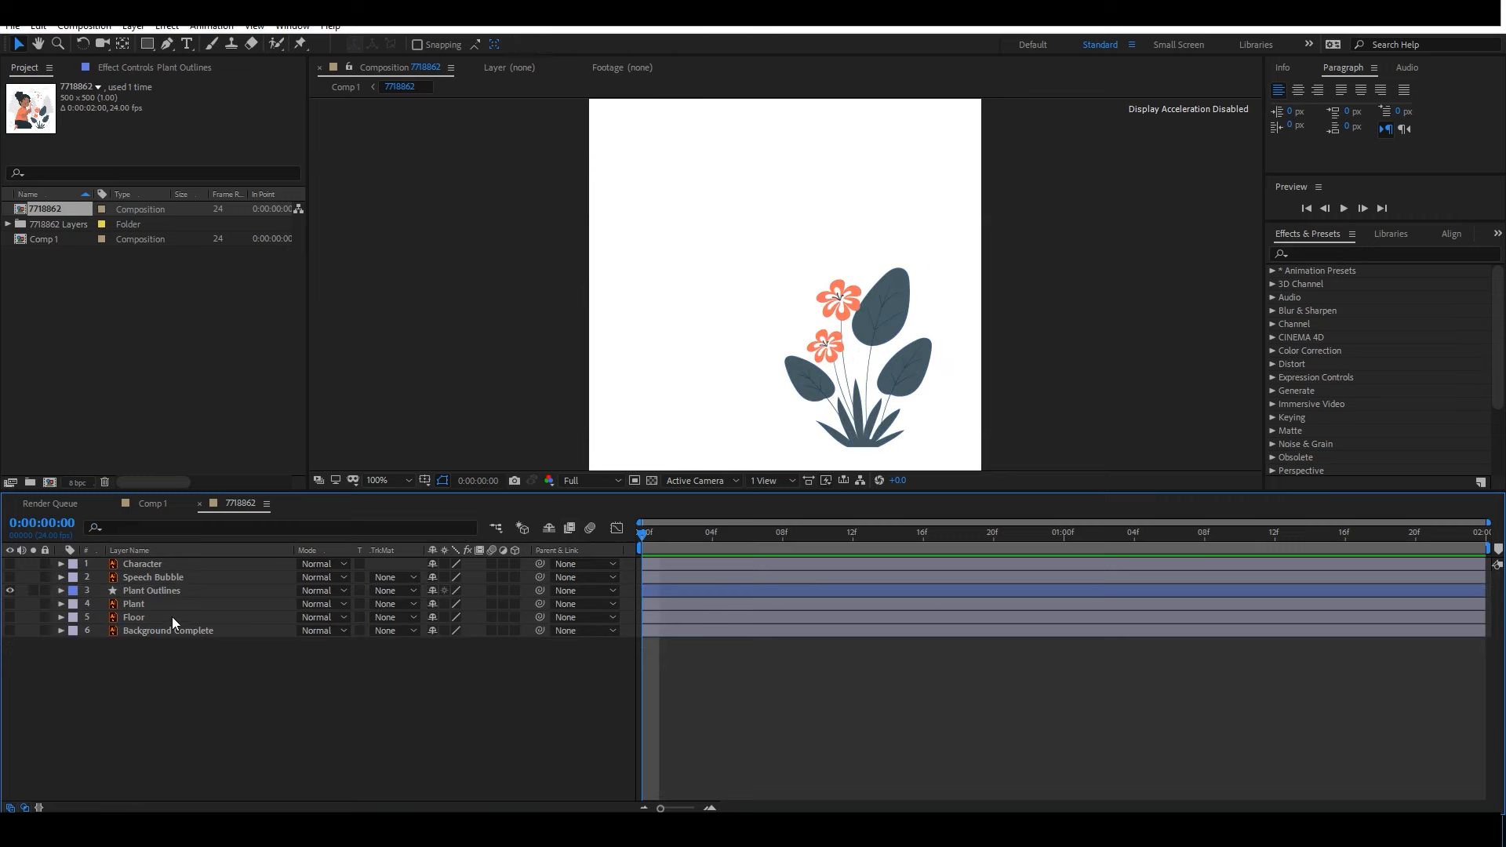
click(147, 590)
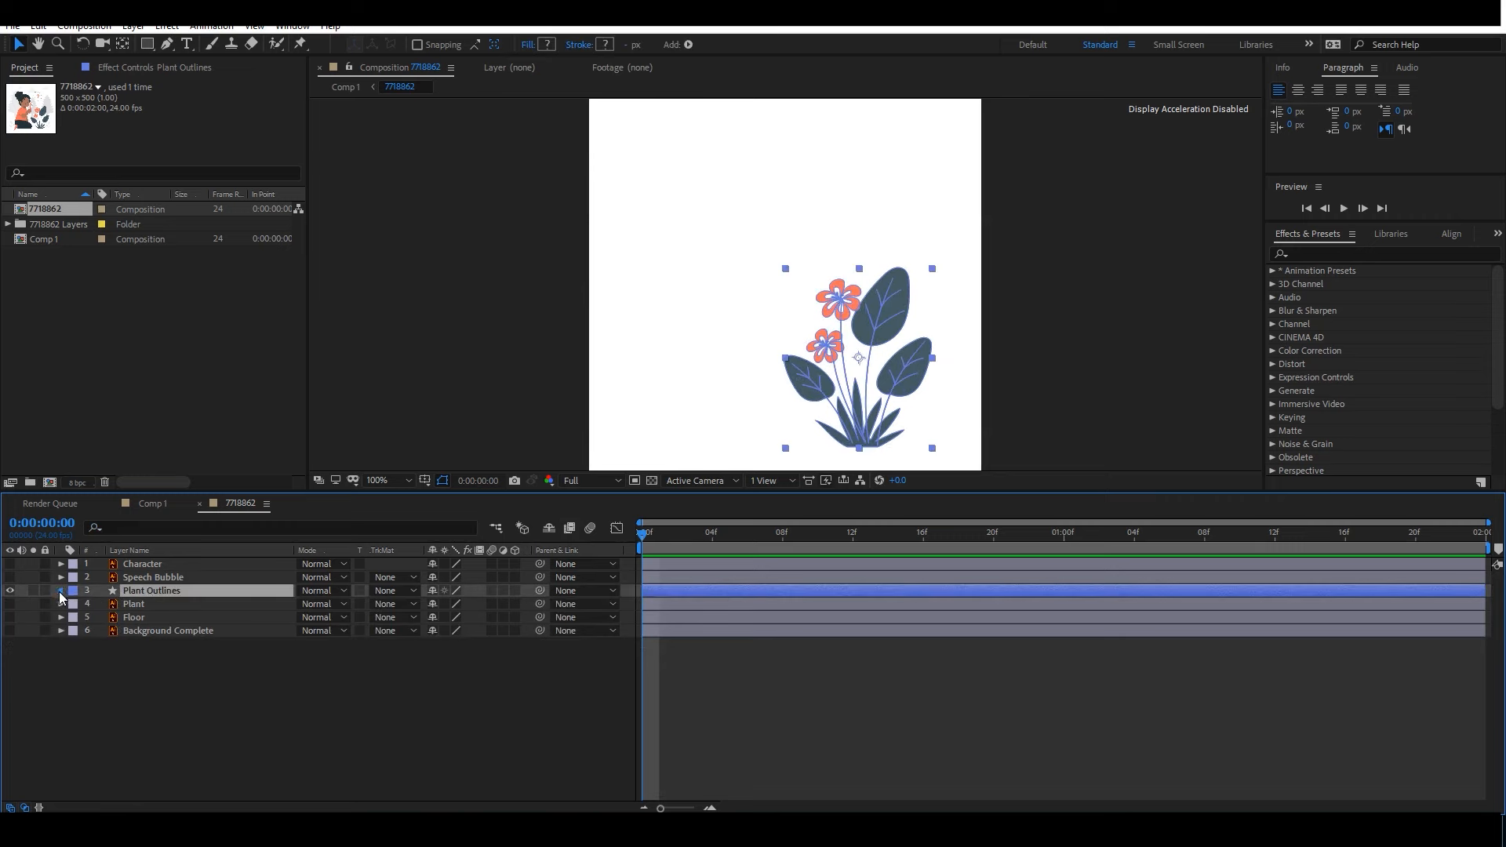
click(61, 591)
click(102, 604)
click(75, 604)
scroll(94, 605, down, 2)
Combine Group 6 through Group 16, which form the lower flower and its stem, into a single group.
click(126, 592)
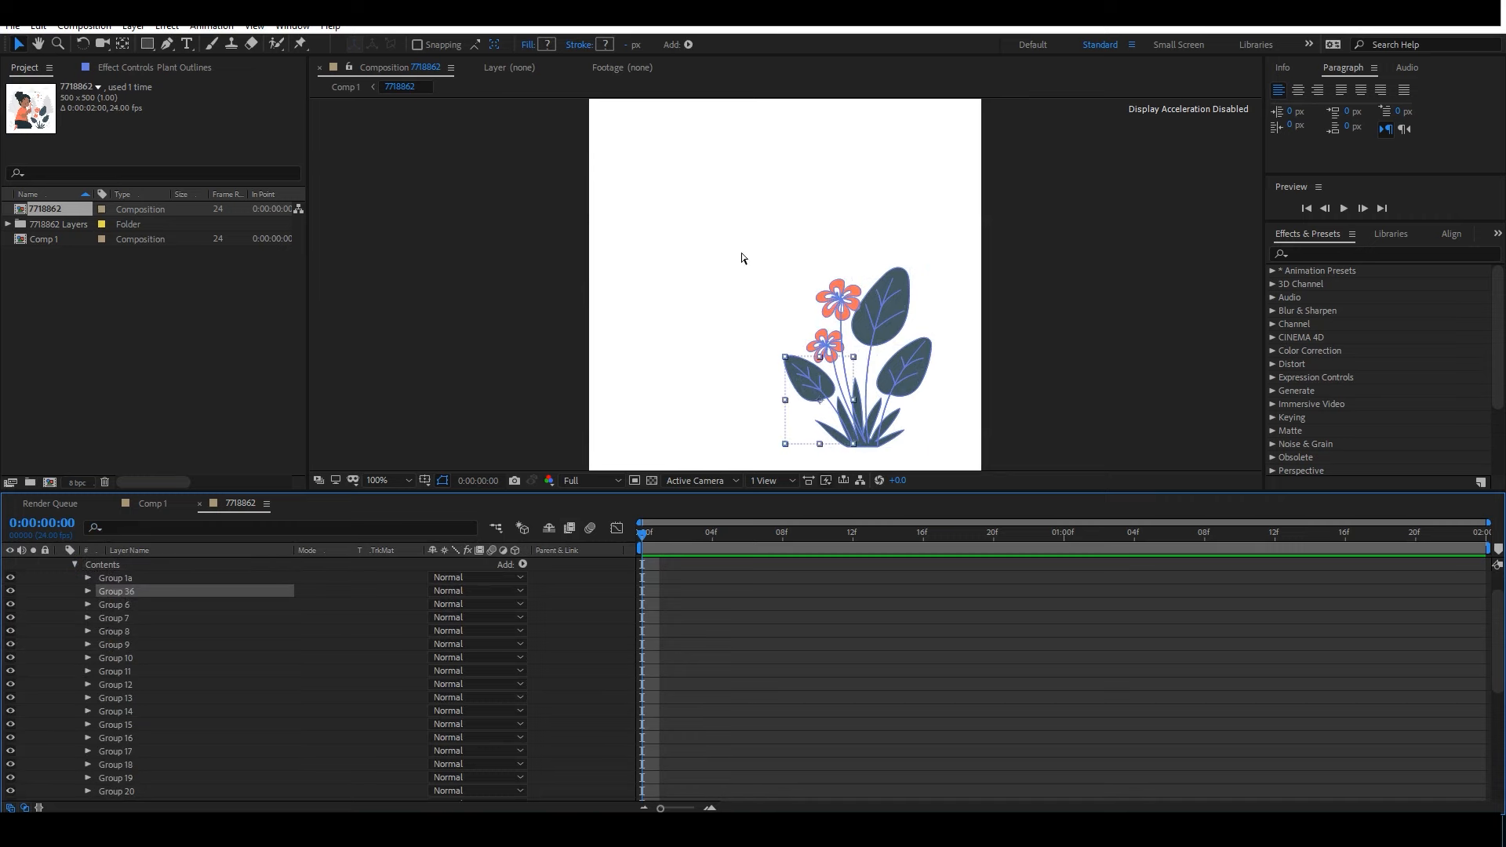
scroll(743, 254, up, 1)
key(space)
drag(802, 296, 710, 127)
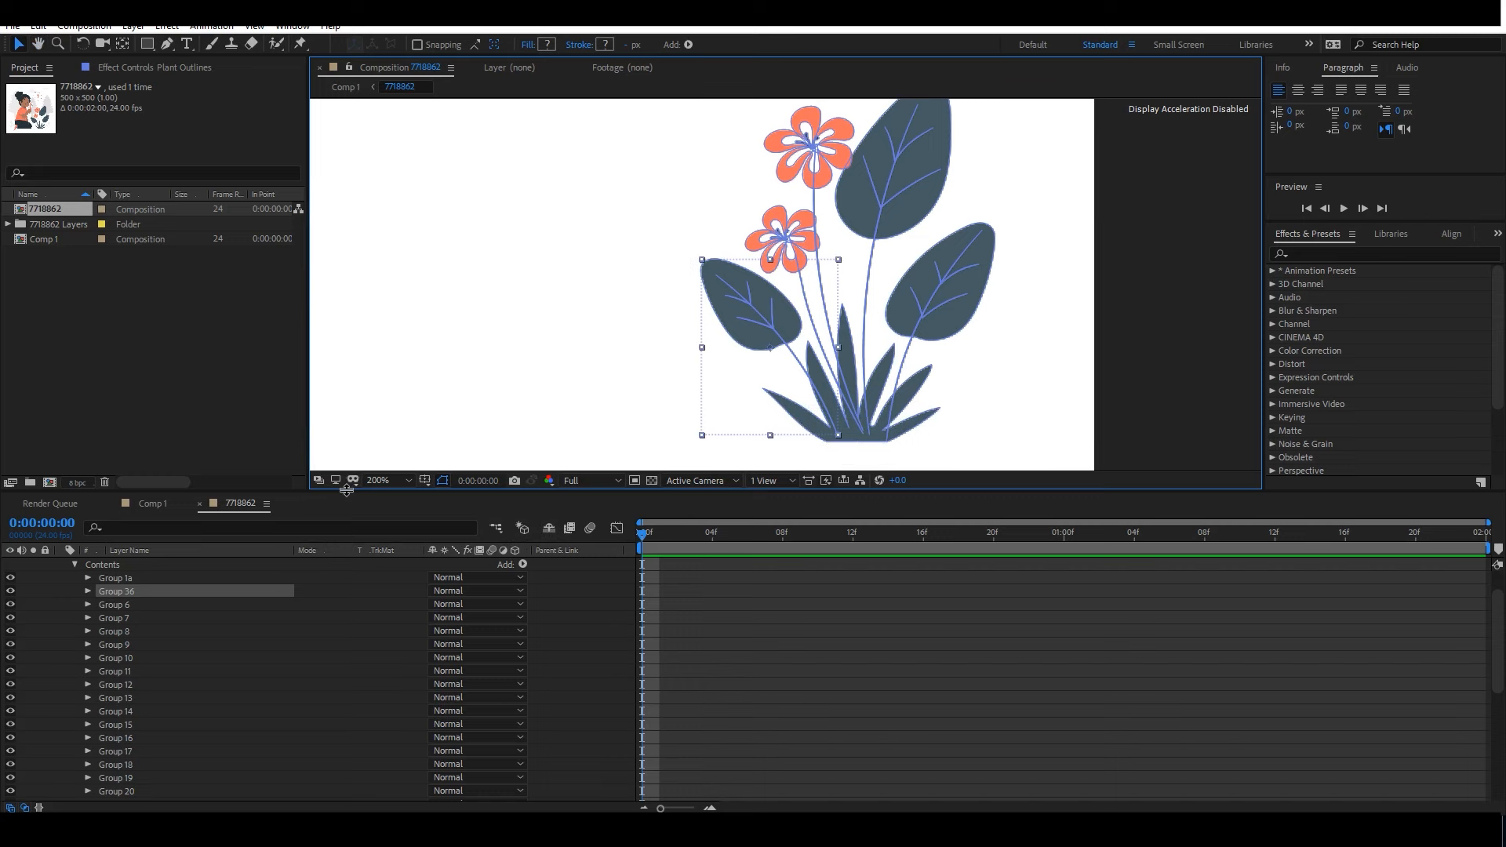
click(130, 605)
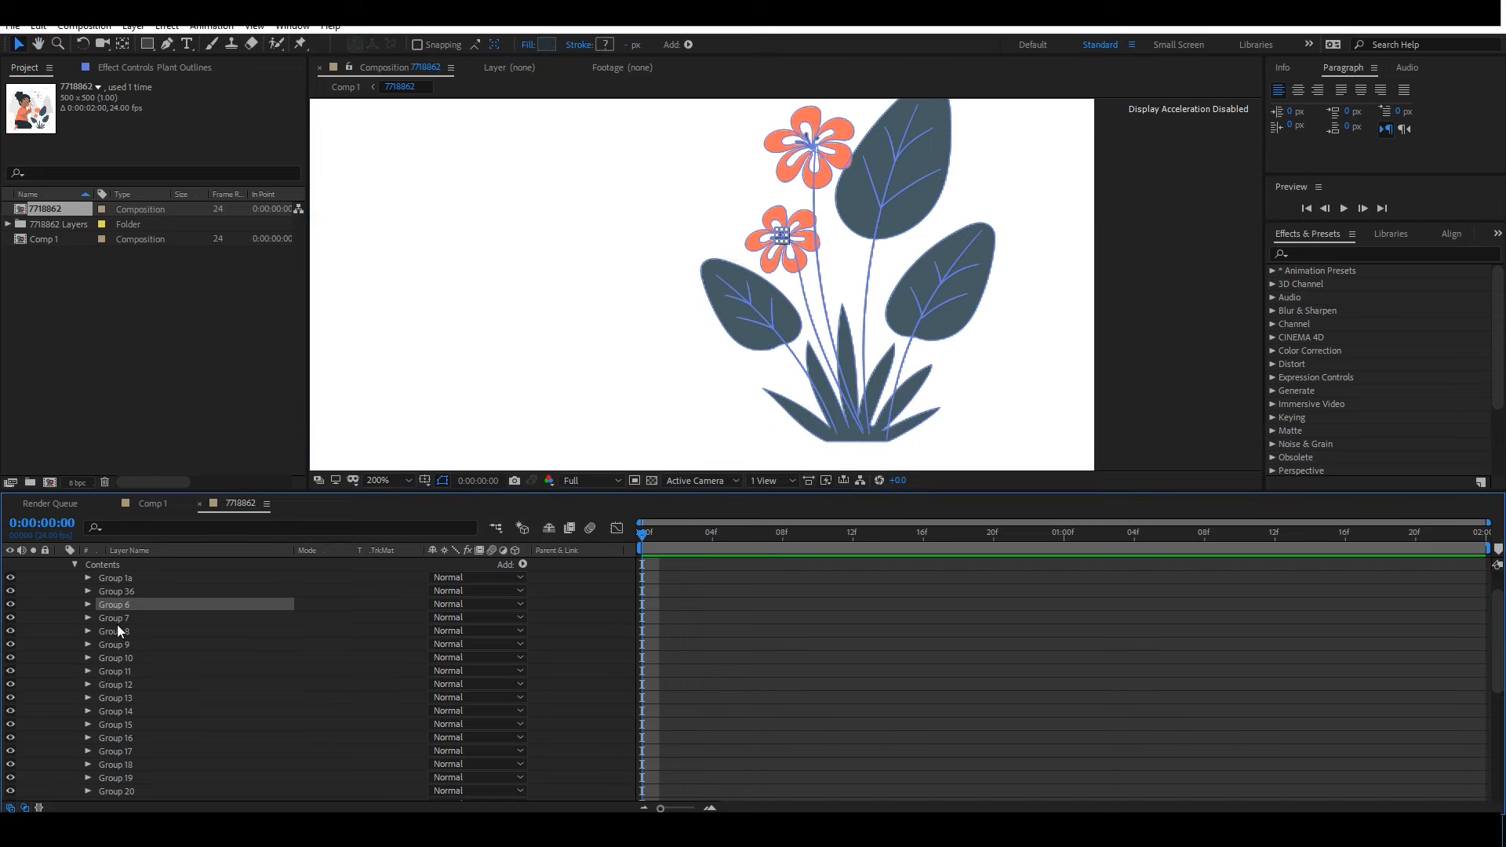
ctrl+click(116, 617)
ctrl+click(121, 630)
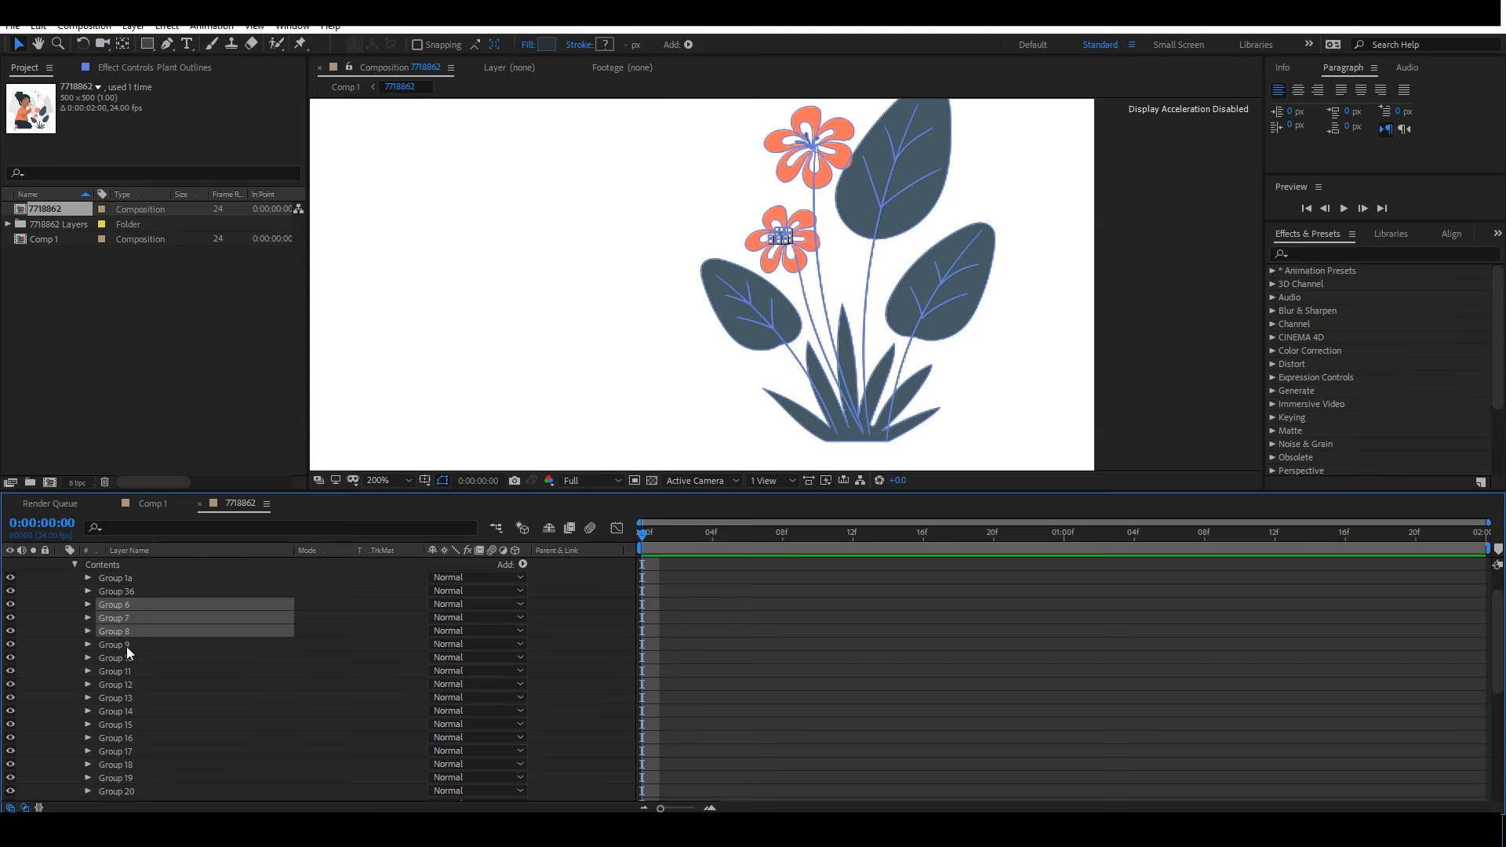
ctrl+click(129, 645)
ctrl+click(130, 658)
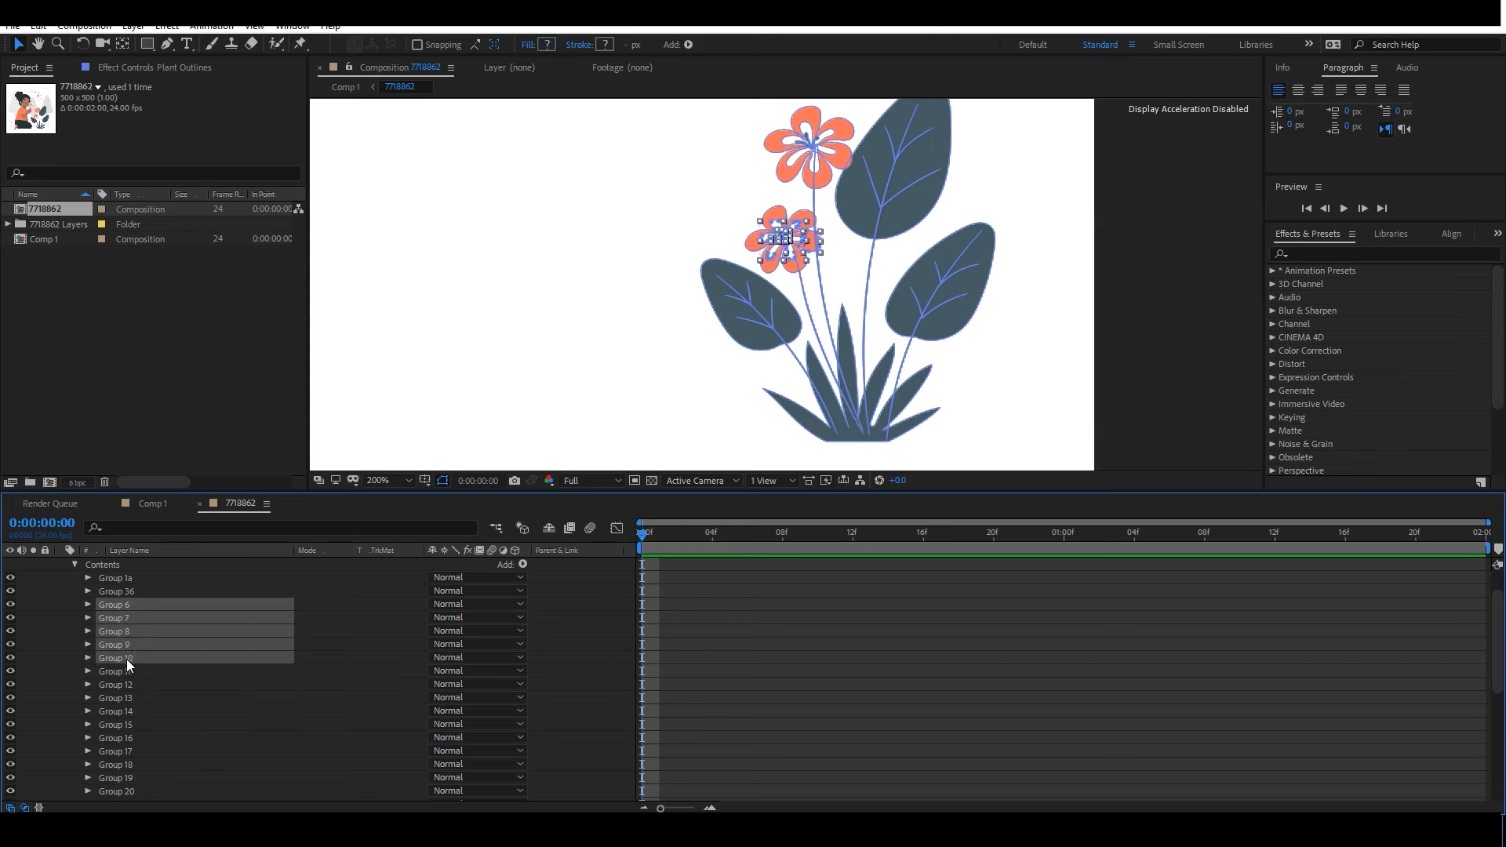
ctrl+click(130, 671)
ctrl+click(131, 686)
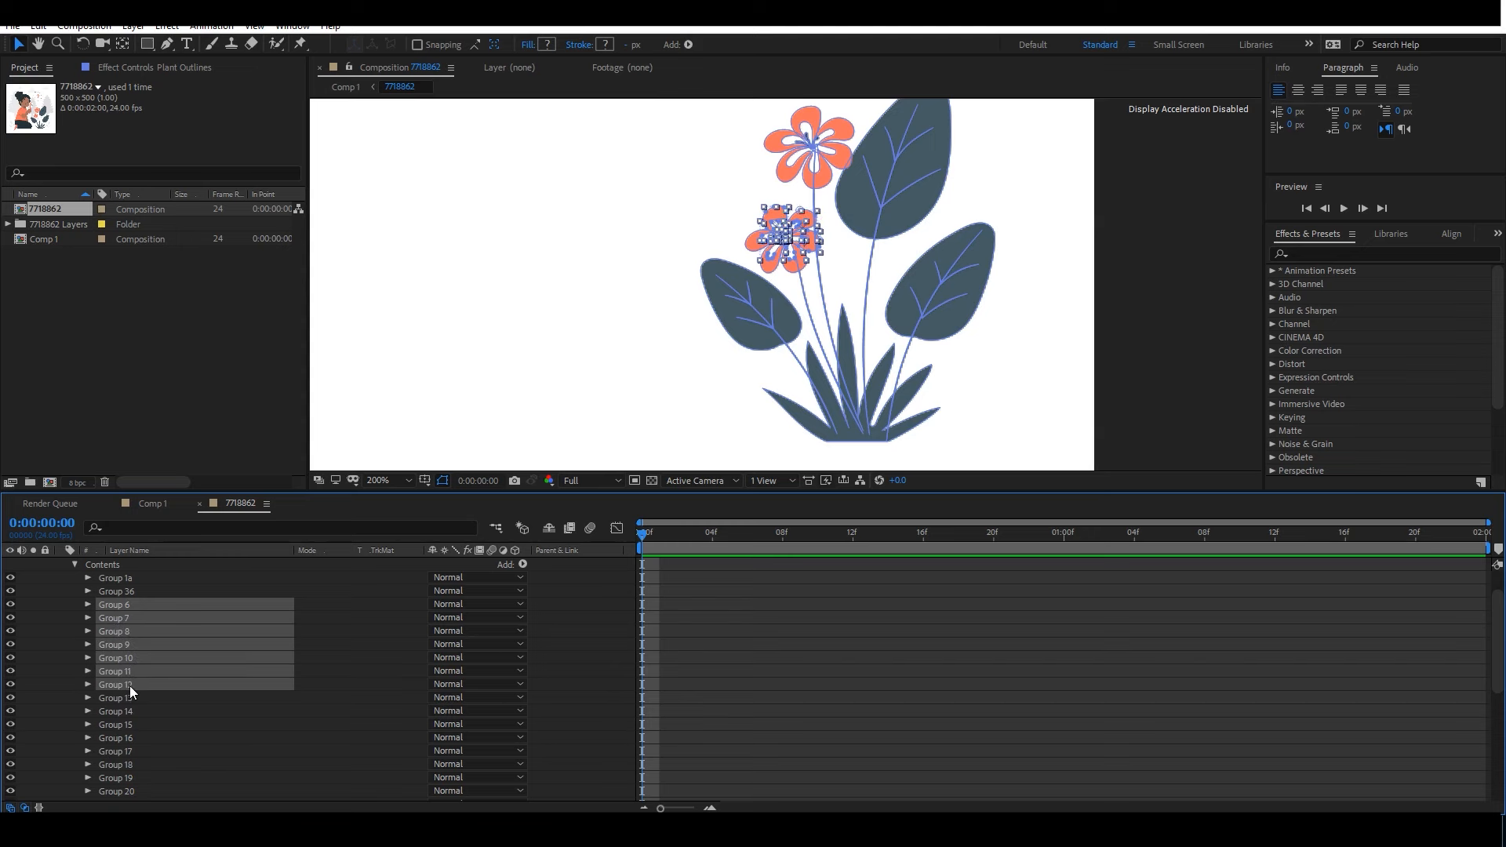
ctrl+click(126, 698)
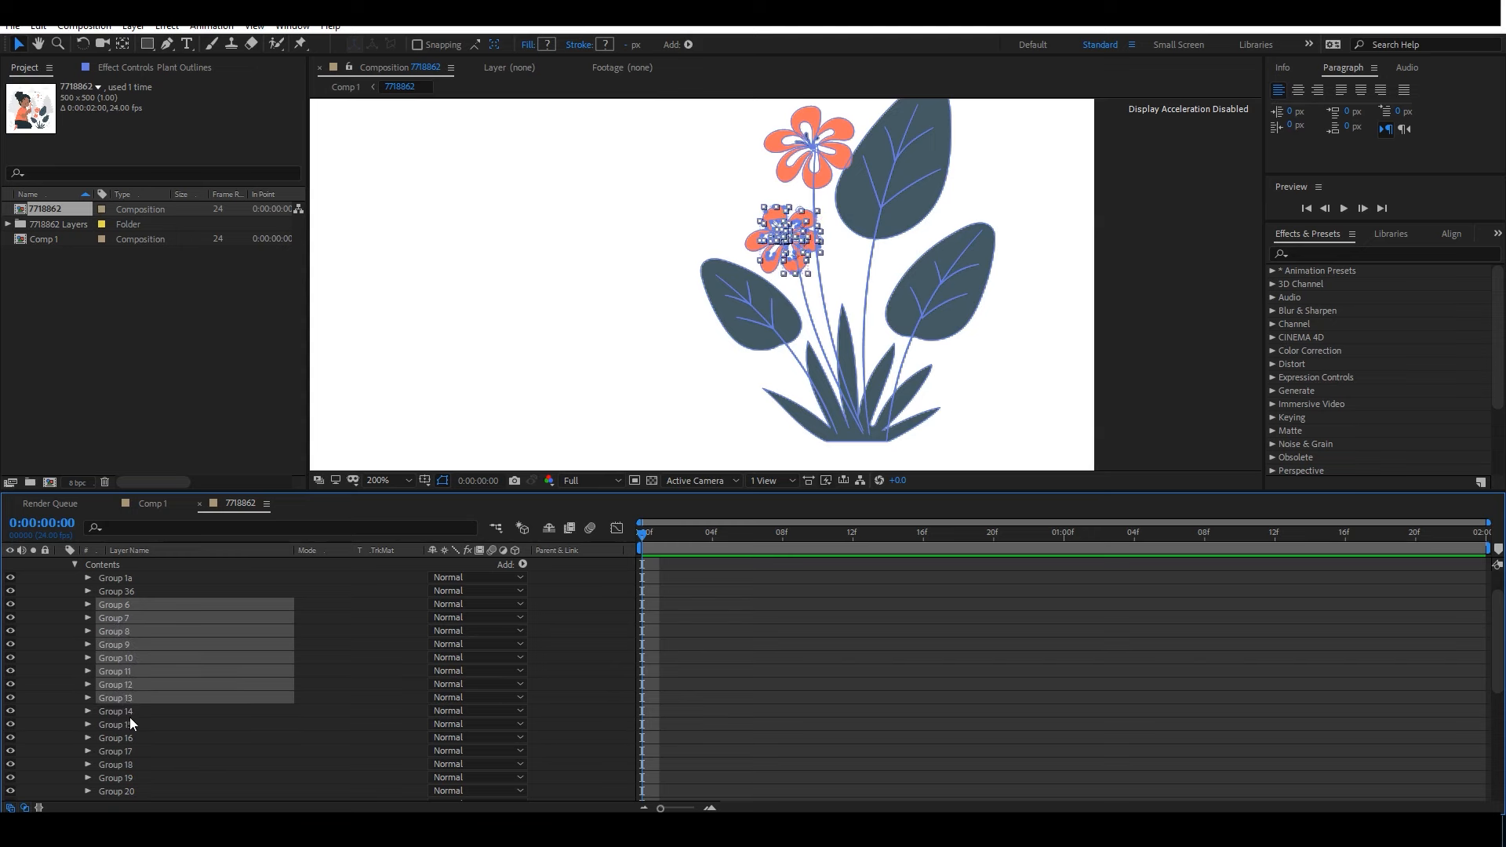
ctrl+click(129, 714)
ctrl+click(129, 725)
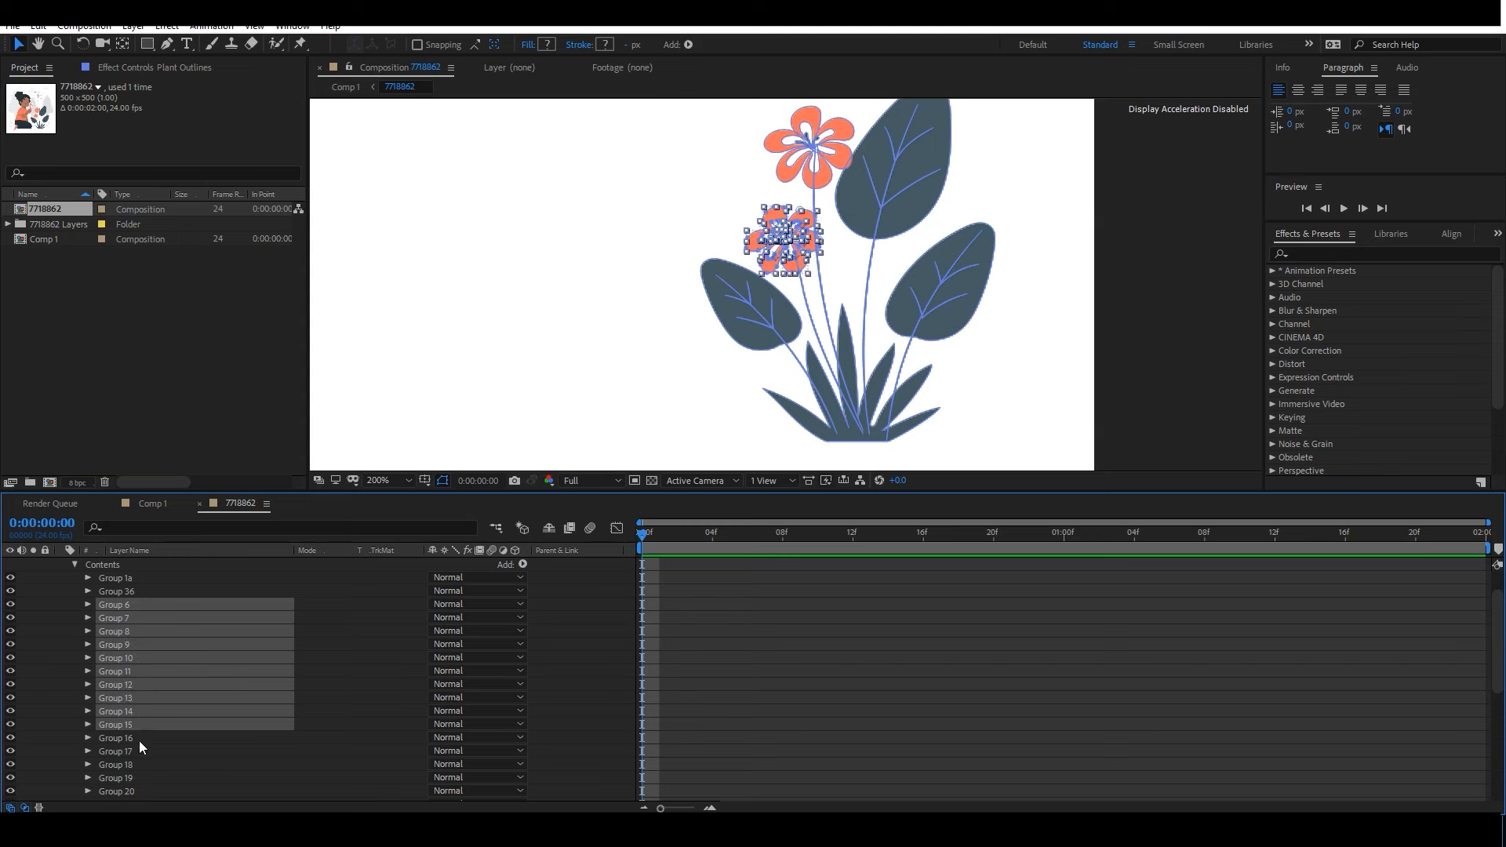
ctrl+click(134, 740)
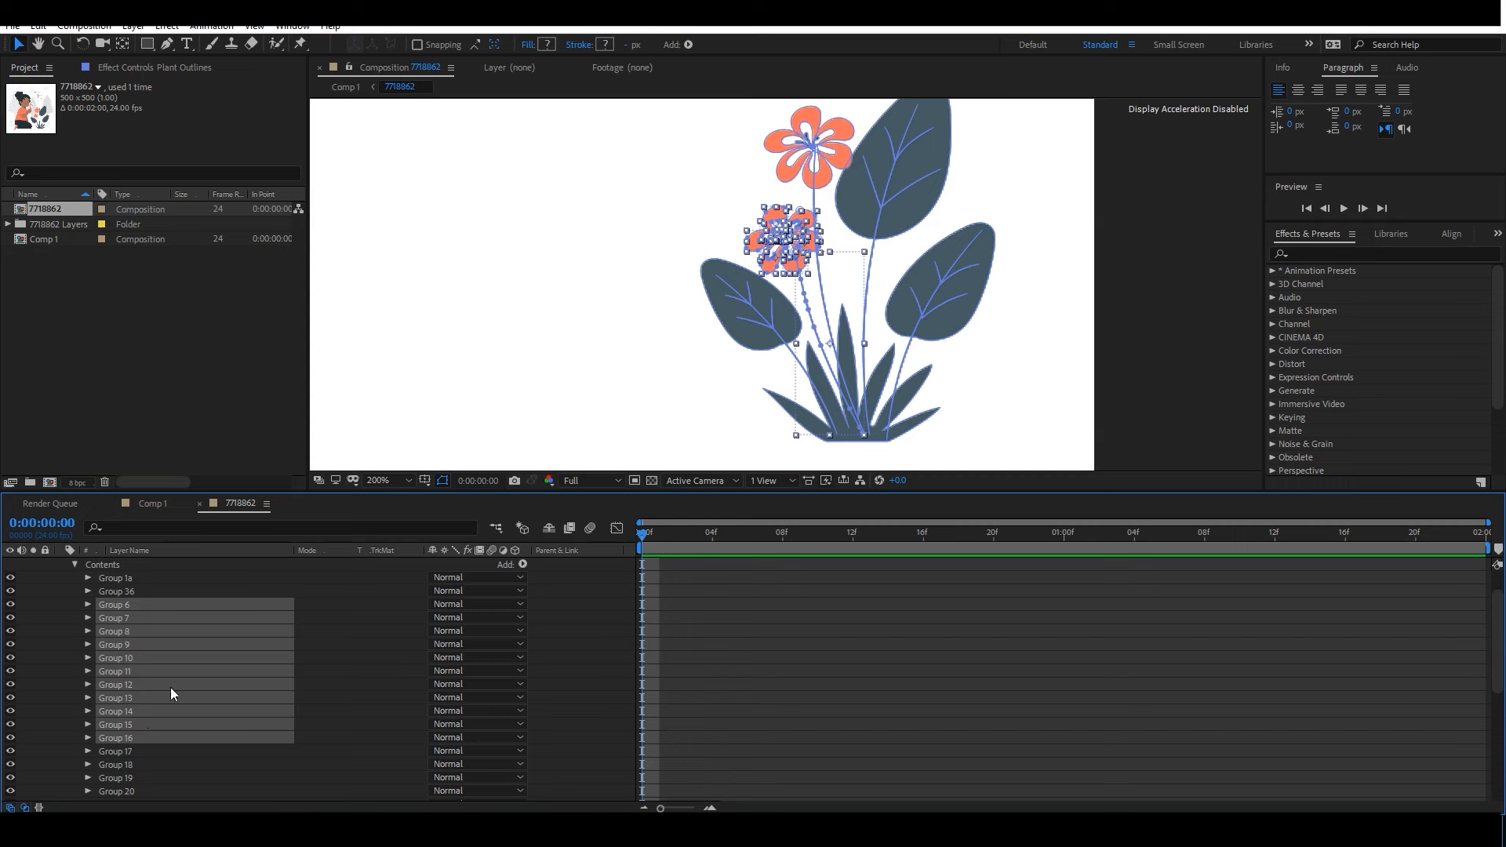
key(ctrl+g)
key(shift+Left)
key(shift+Right)
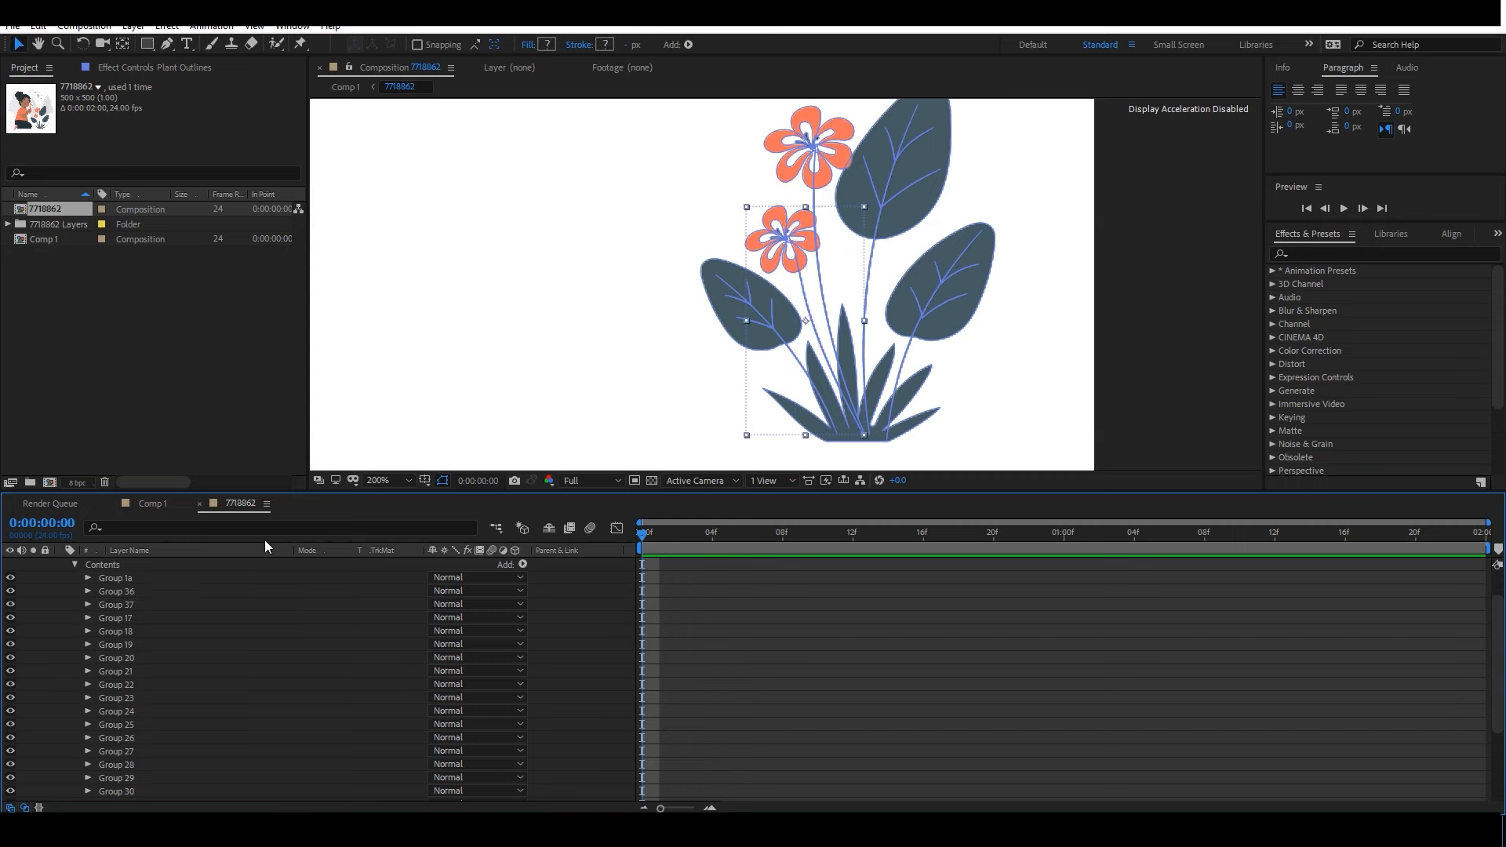
Combine Group 17 through Group 27, which form the upper flower and its stem, into a single group.
click(134, 618)
ctrl+click(134, 633)
ctrl+click(132, 645)
ctrl+click(129, 659)
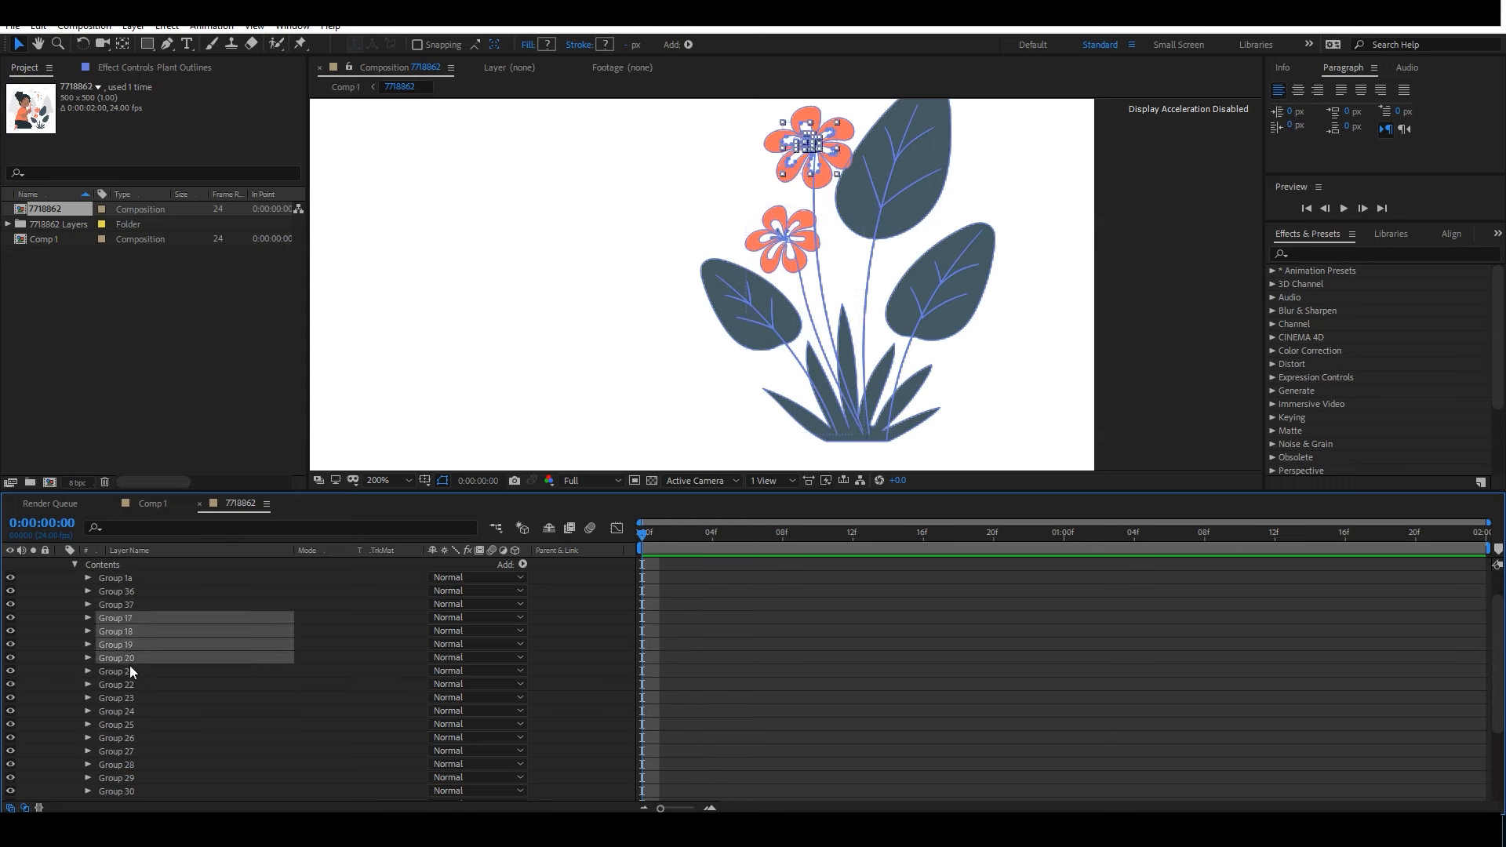
ctrl+click(131, 672)
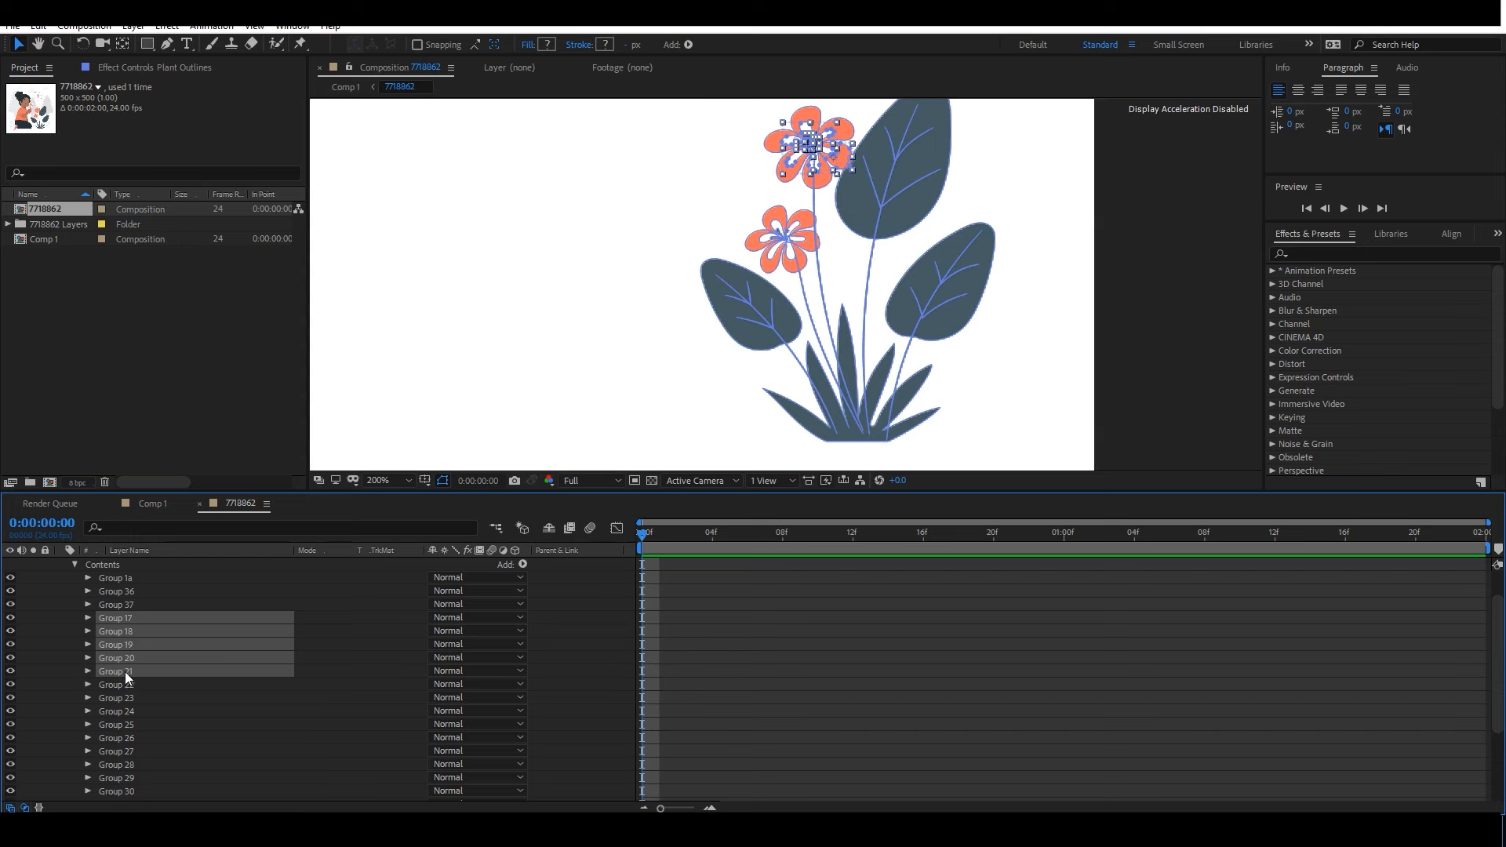
ctrl+click(128, 684)
ctrl+click(134, 698)
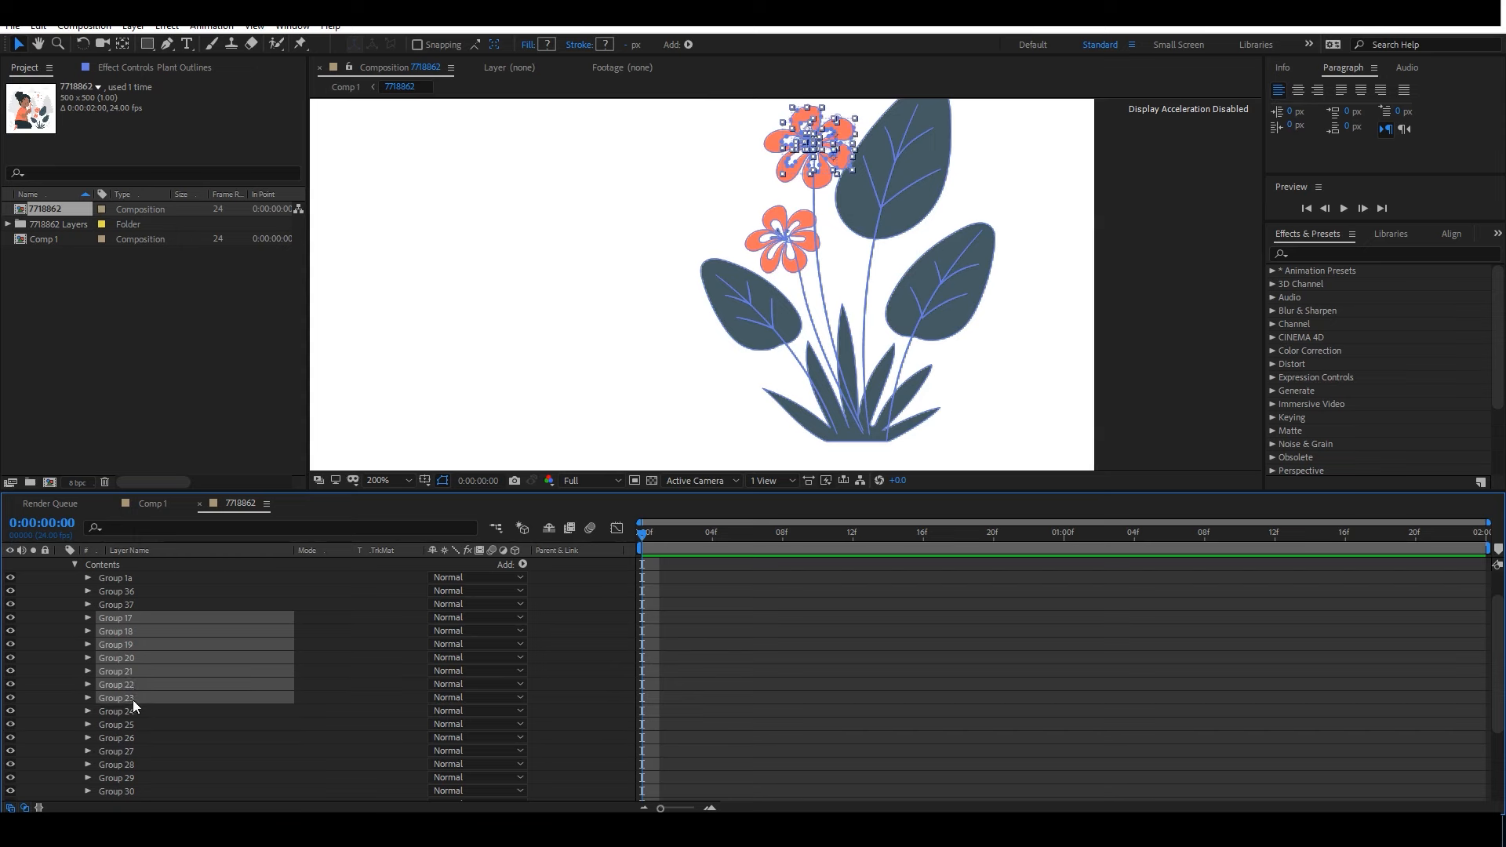
ctrl+click(134, 712)
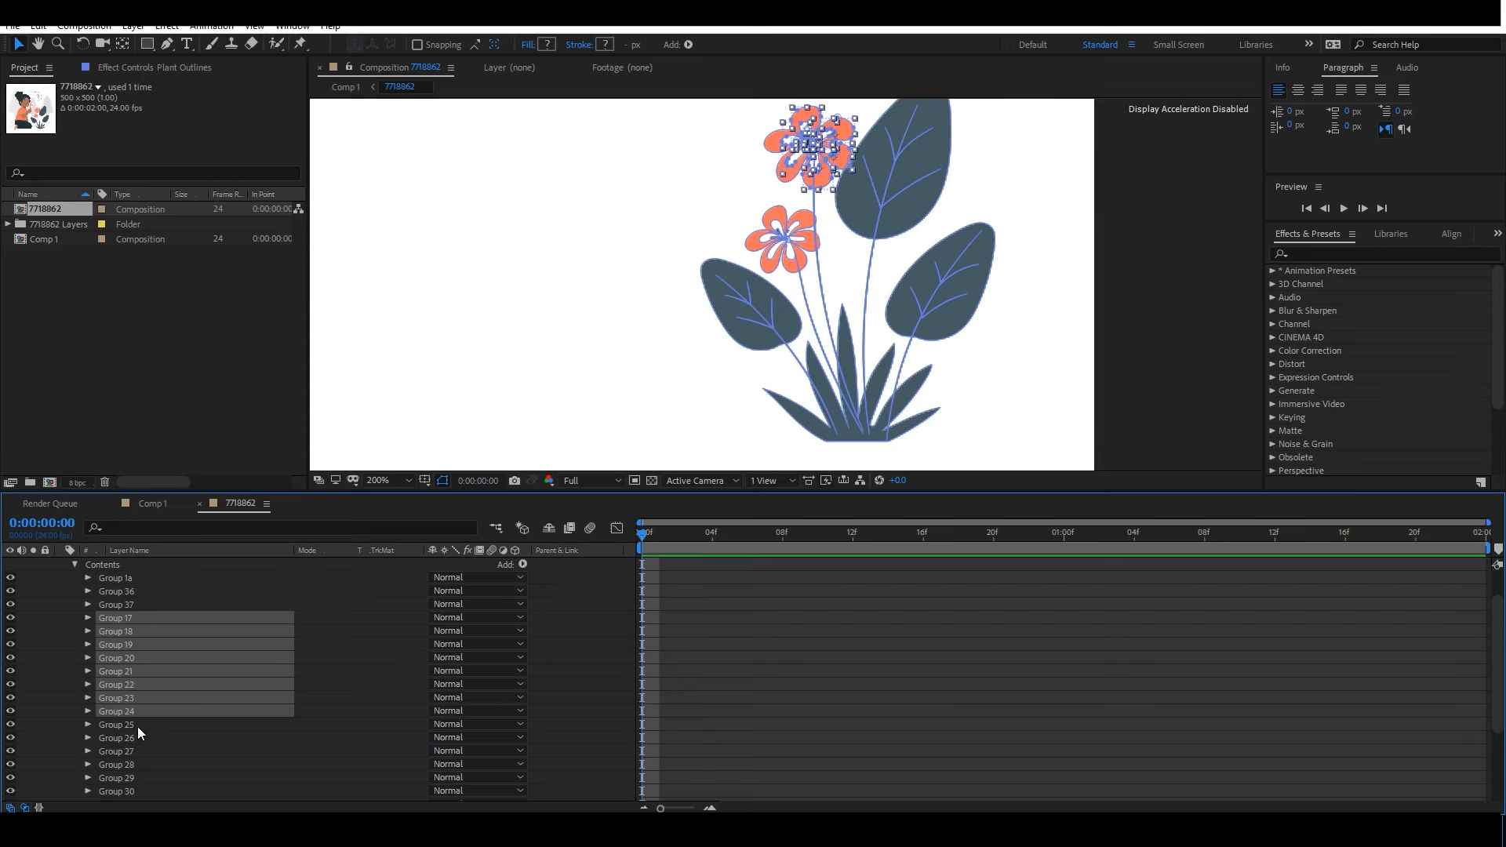
ctrl+click(138, 726)
ctrl+click(139, 737)
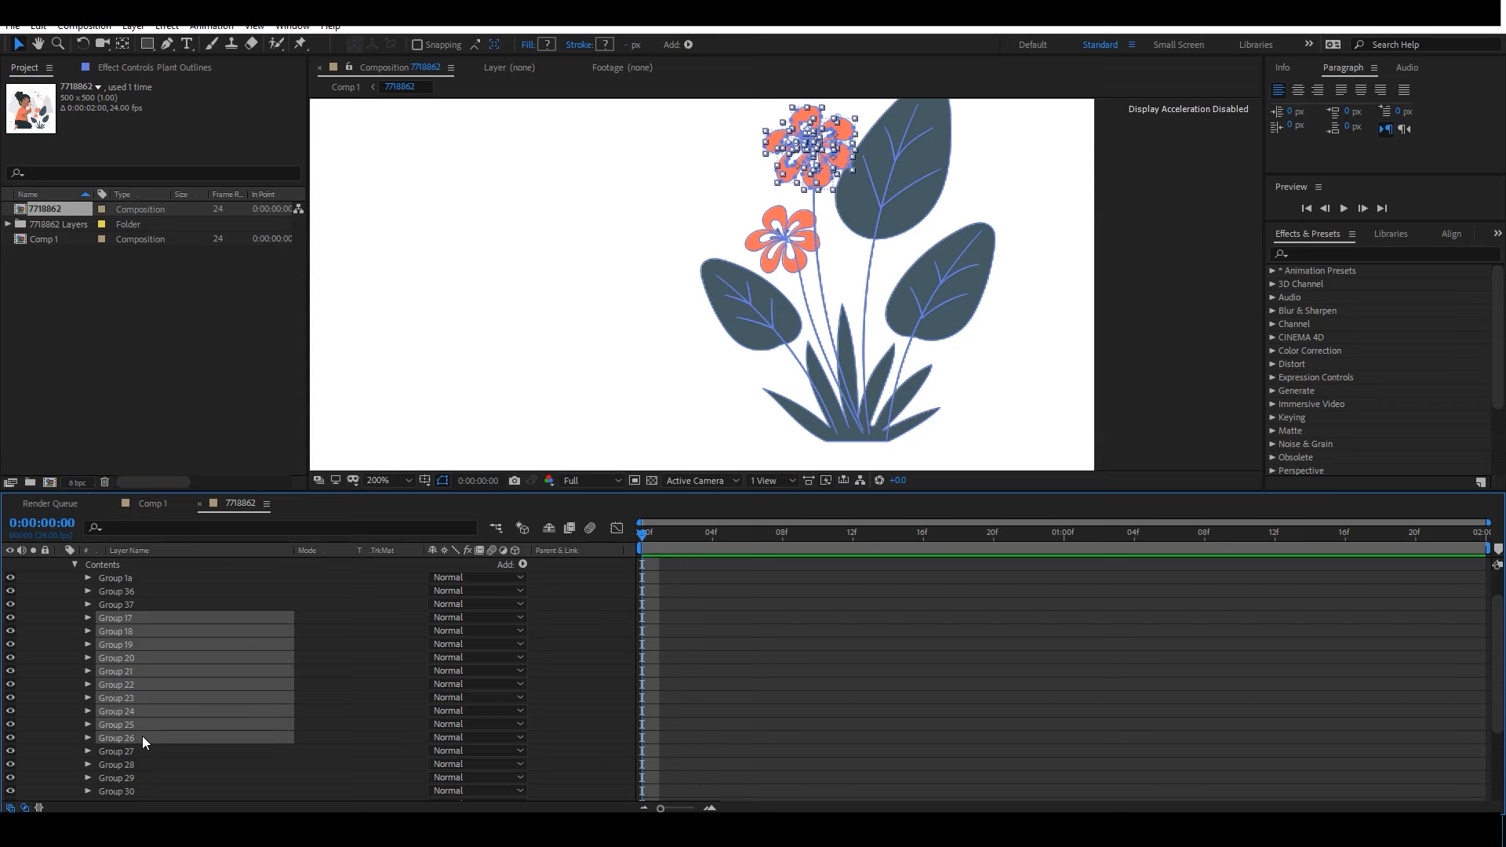
ctrl+click(142, 751)
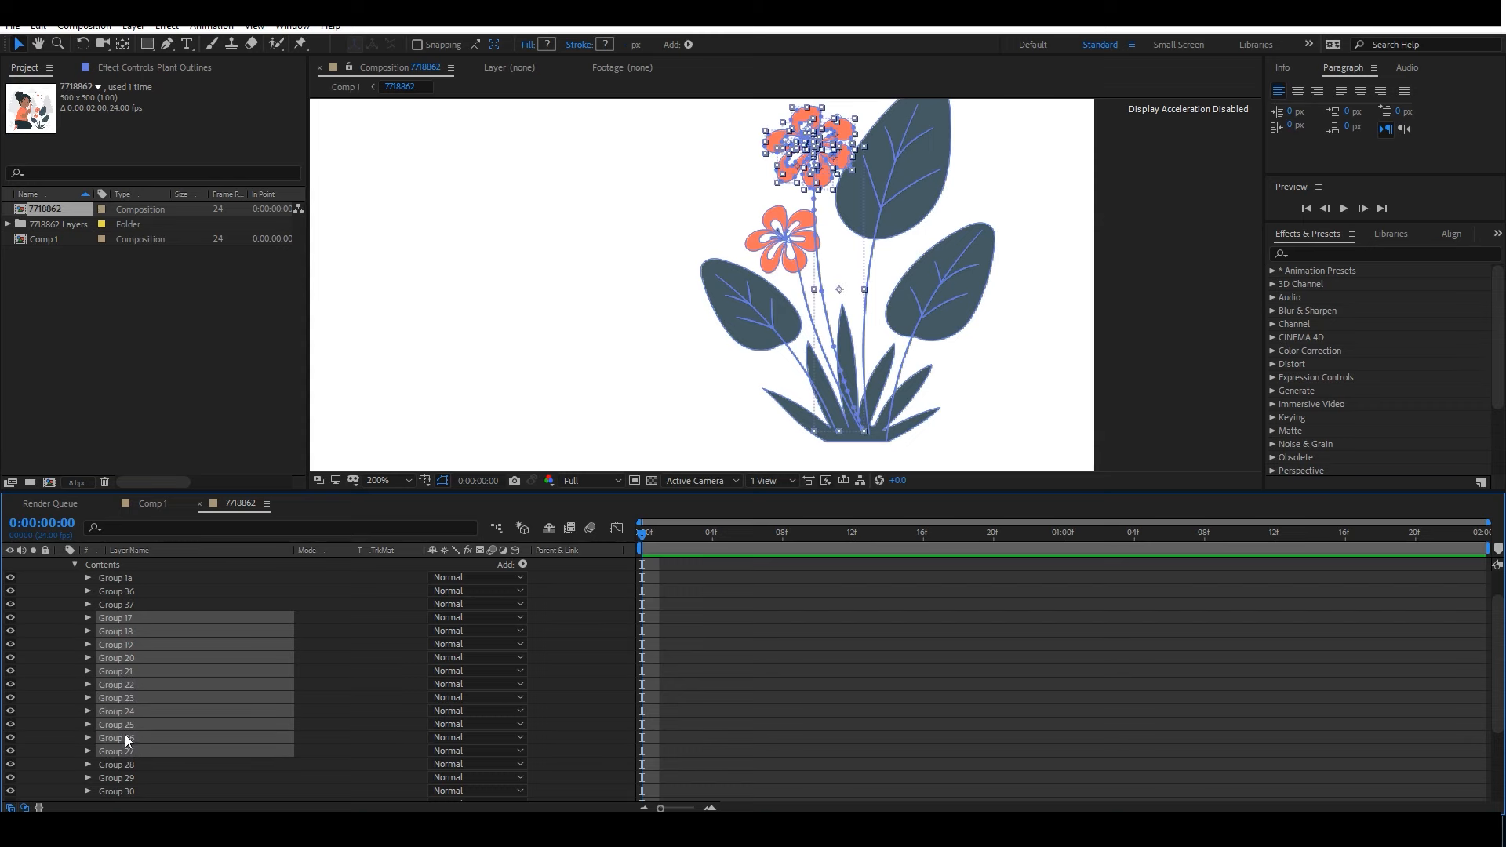
key(ctrl+g)
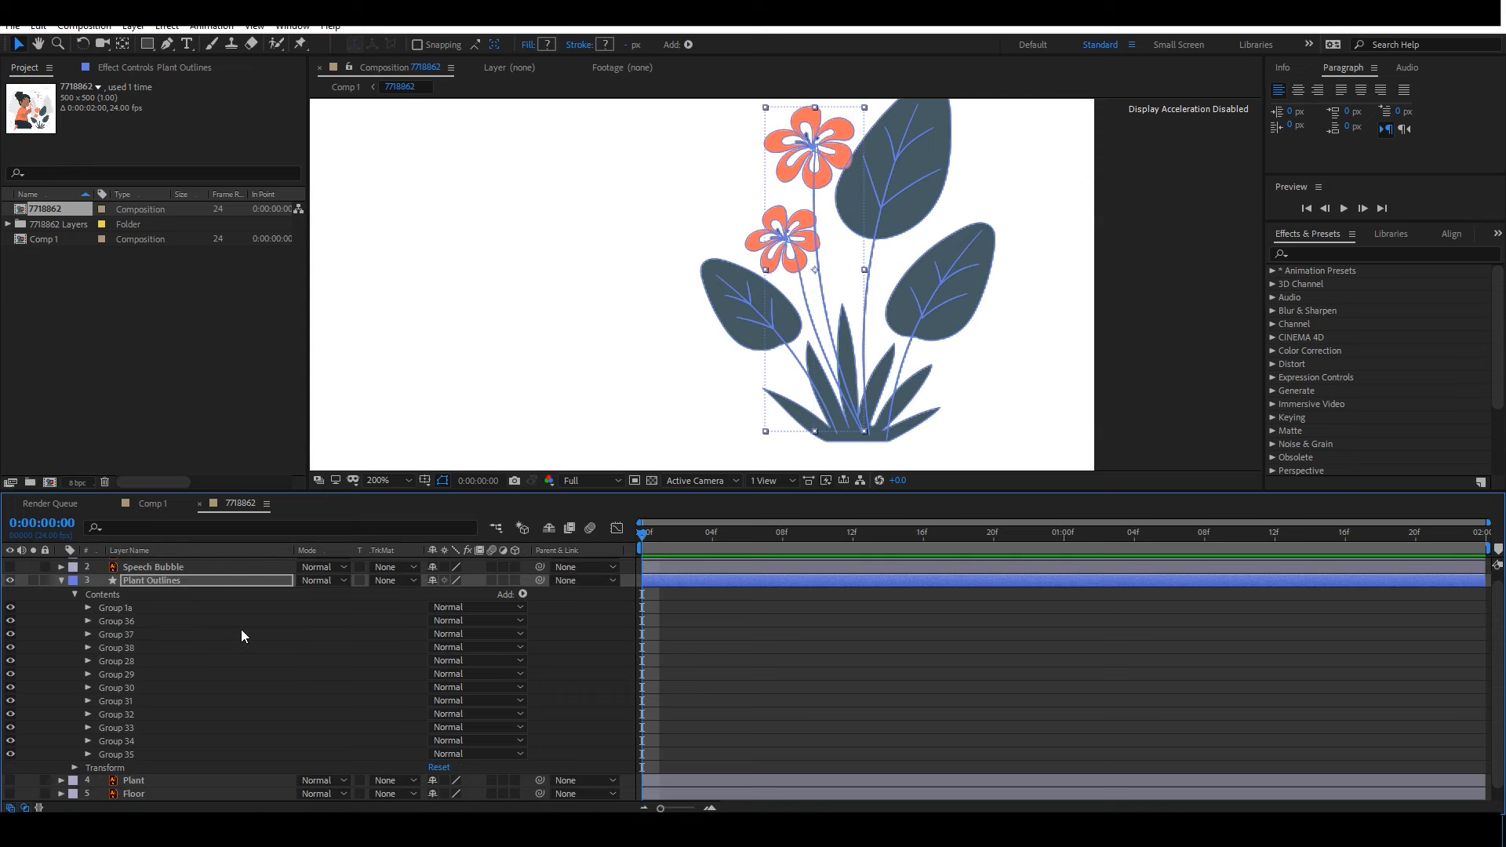
Combine Group 28 through Group 31, the plant's right leaf with its veins and stem, into a single group.
click(116, 662)
ctrl+click(138, 676)
ctrl+click(135, 689)
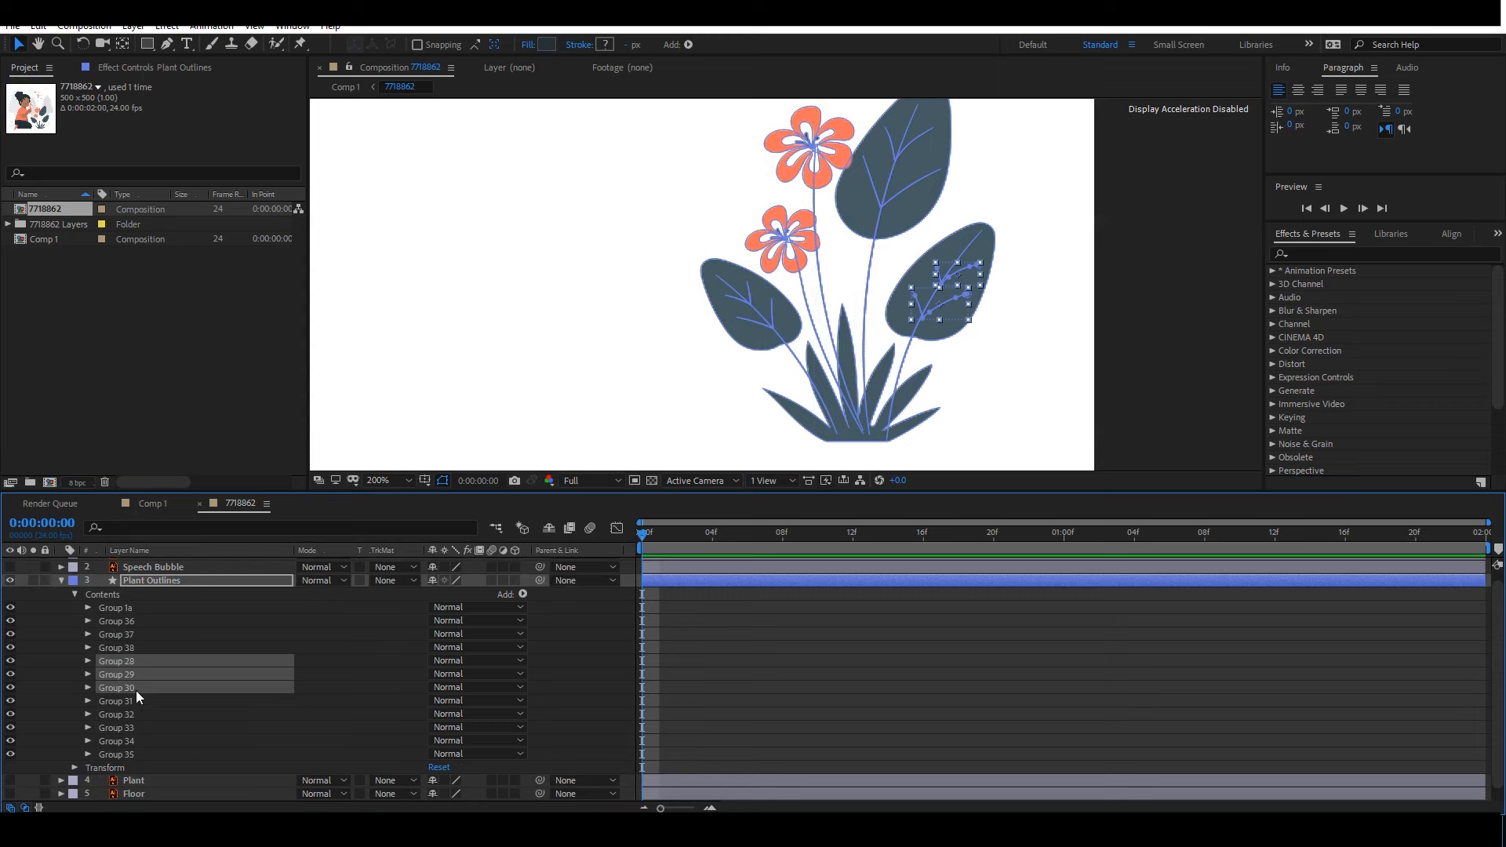
ctrl+click(134, 700)
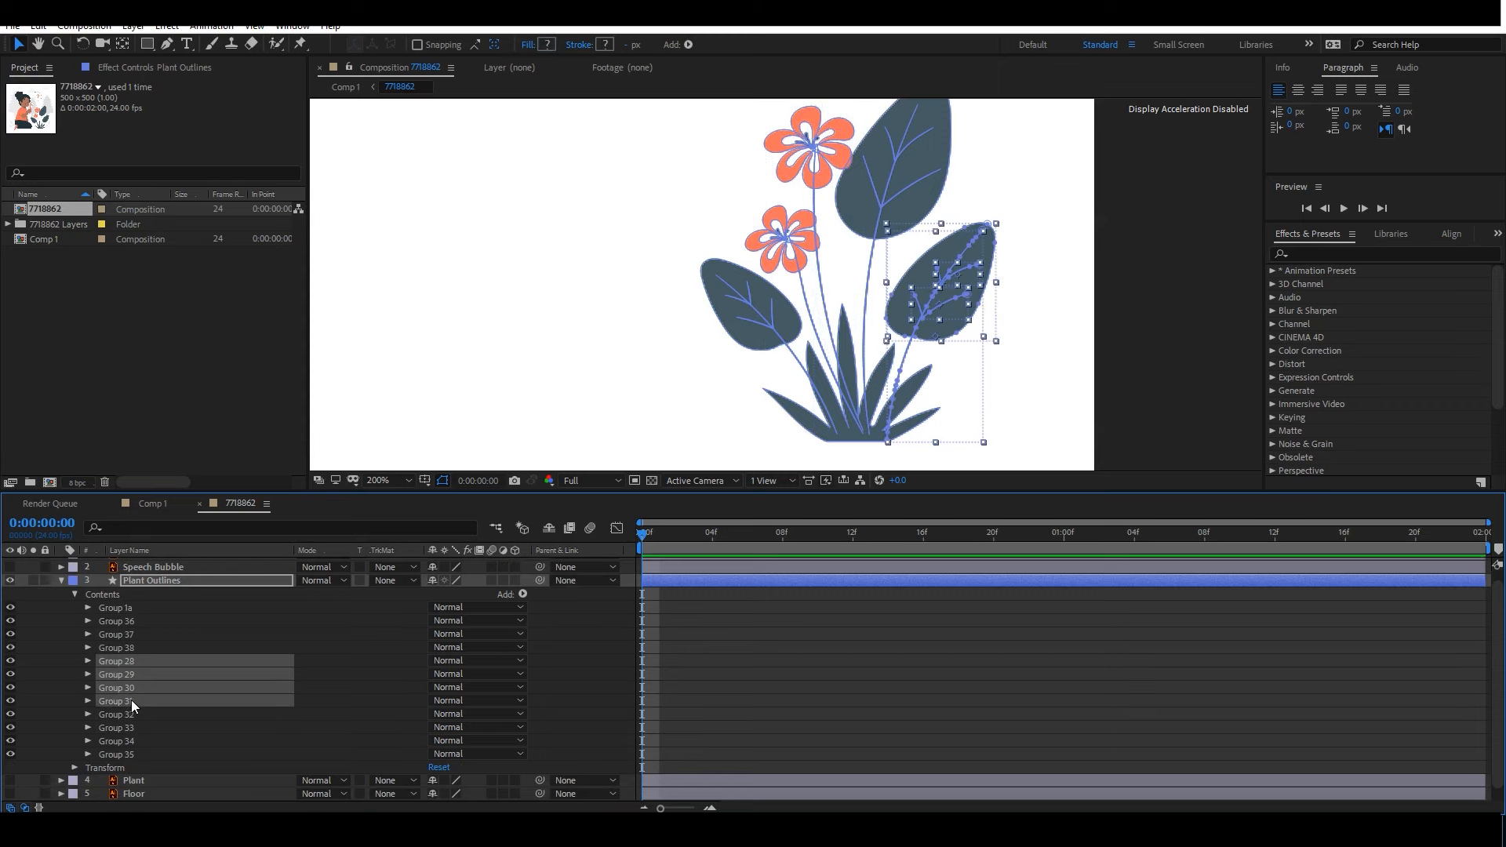
key(ctrl+g)
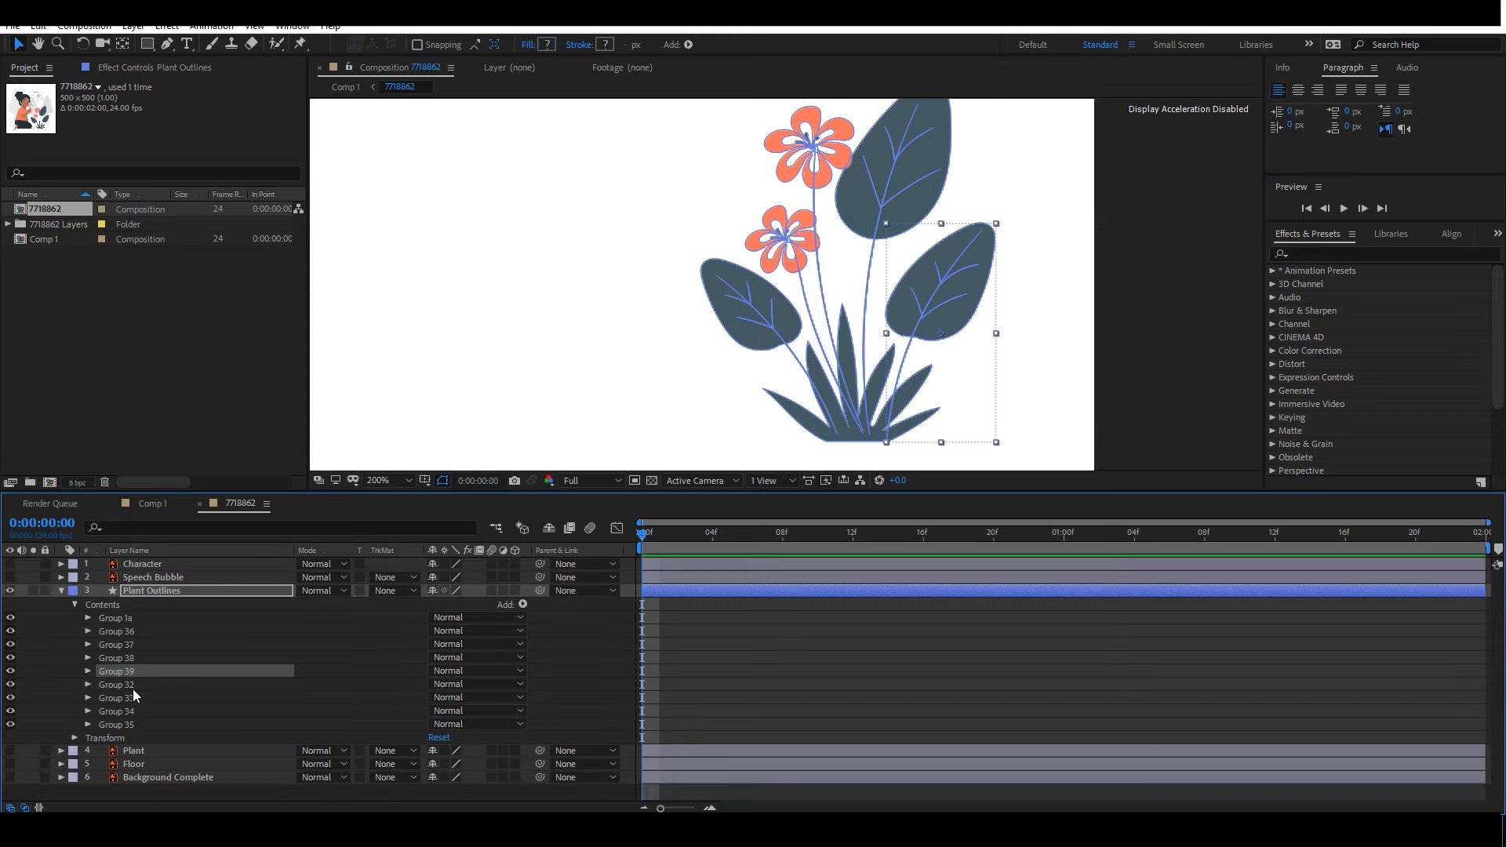
Combine Group 32 through Group 35, the tall upper leaf with its veins and stem, into a single group.
click(131, 686)
ctrl+click(135, 698)
ctrl+click(135, 711)
ctrl+click(133, 723)
key(ctrl+g)
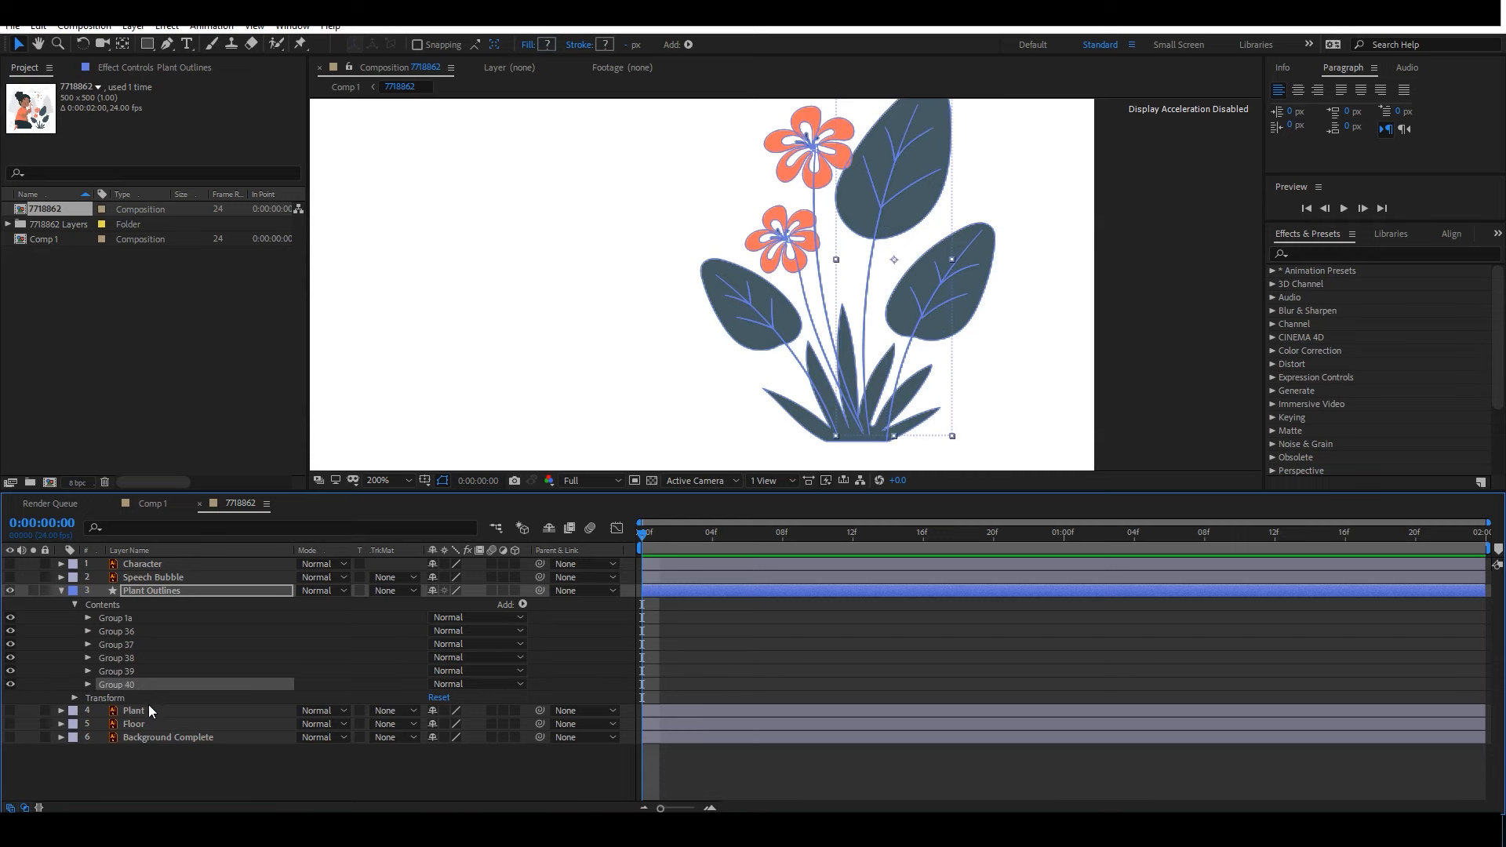
Move the anchor point of Group 36, the plant's left leaf, to the base of its stem.
click(130, 619)
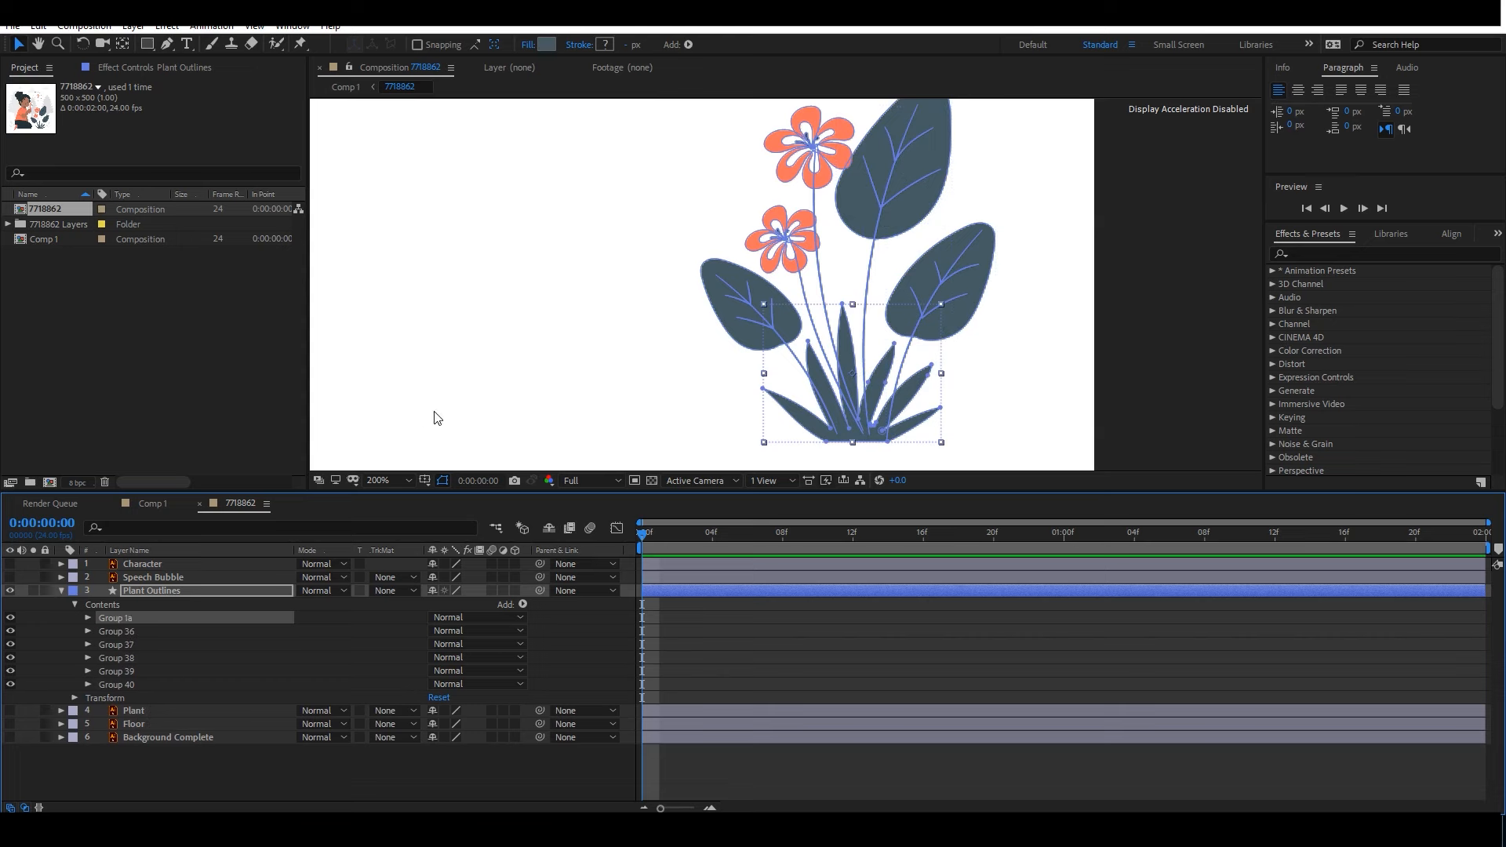
click(126, 631)
key(y)
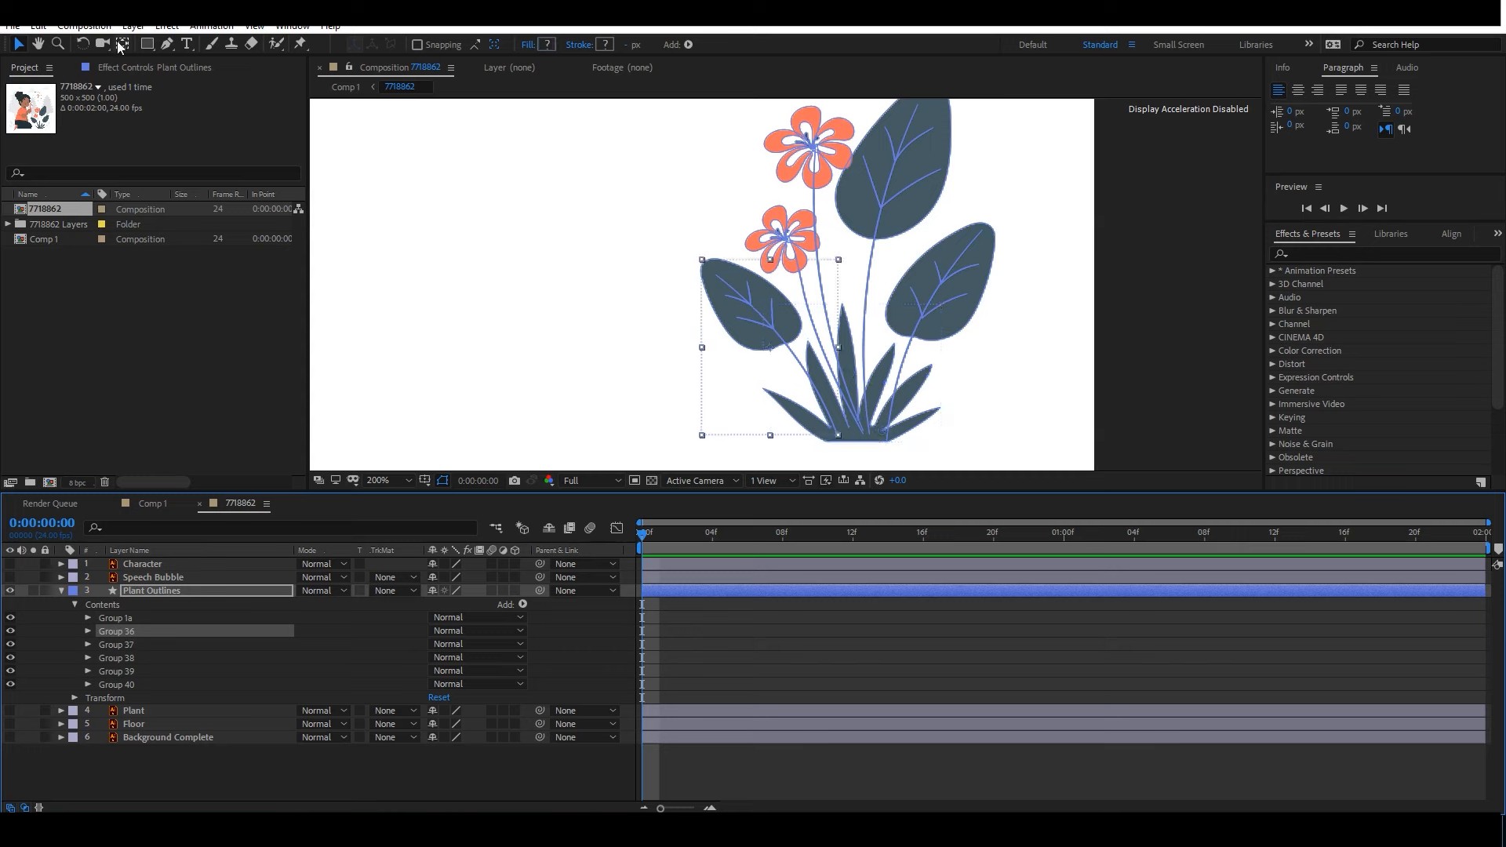
click(812, 372)
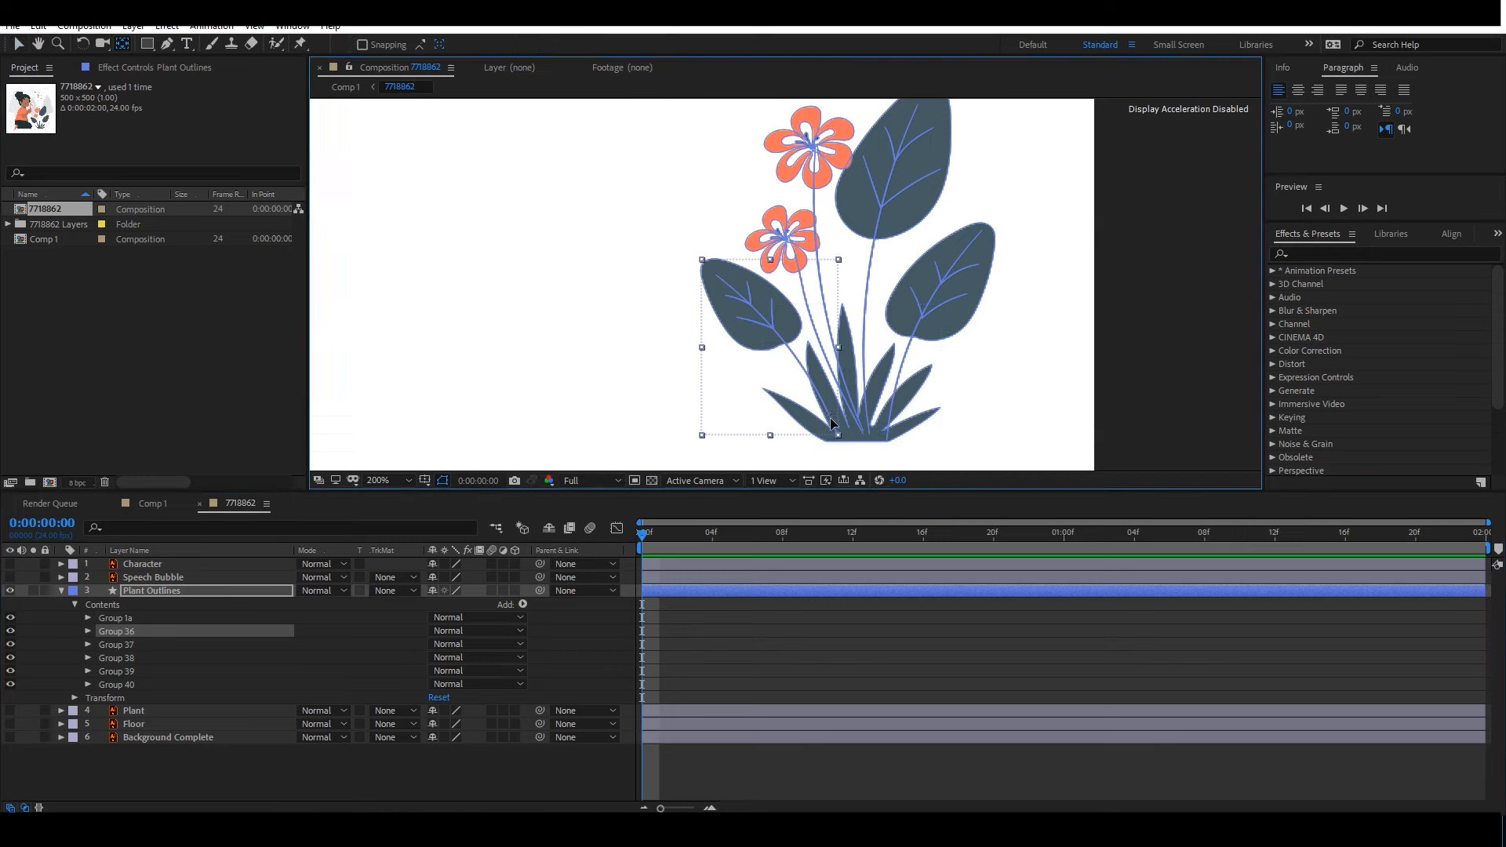
Move the anchor points of the two flower groups, Group 37 and Group 38, to the bases of their stems.
click(138, 644)
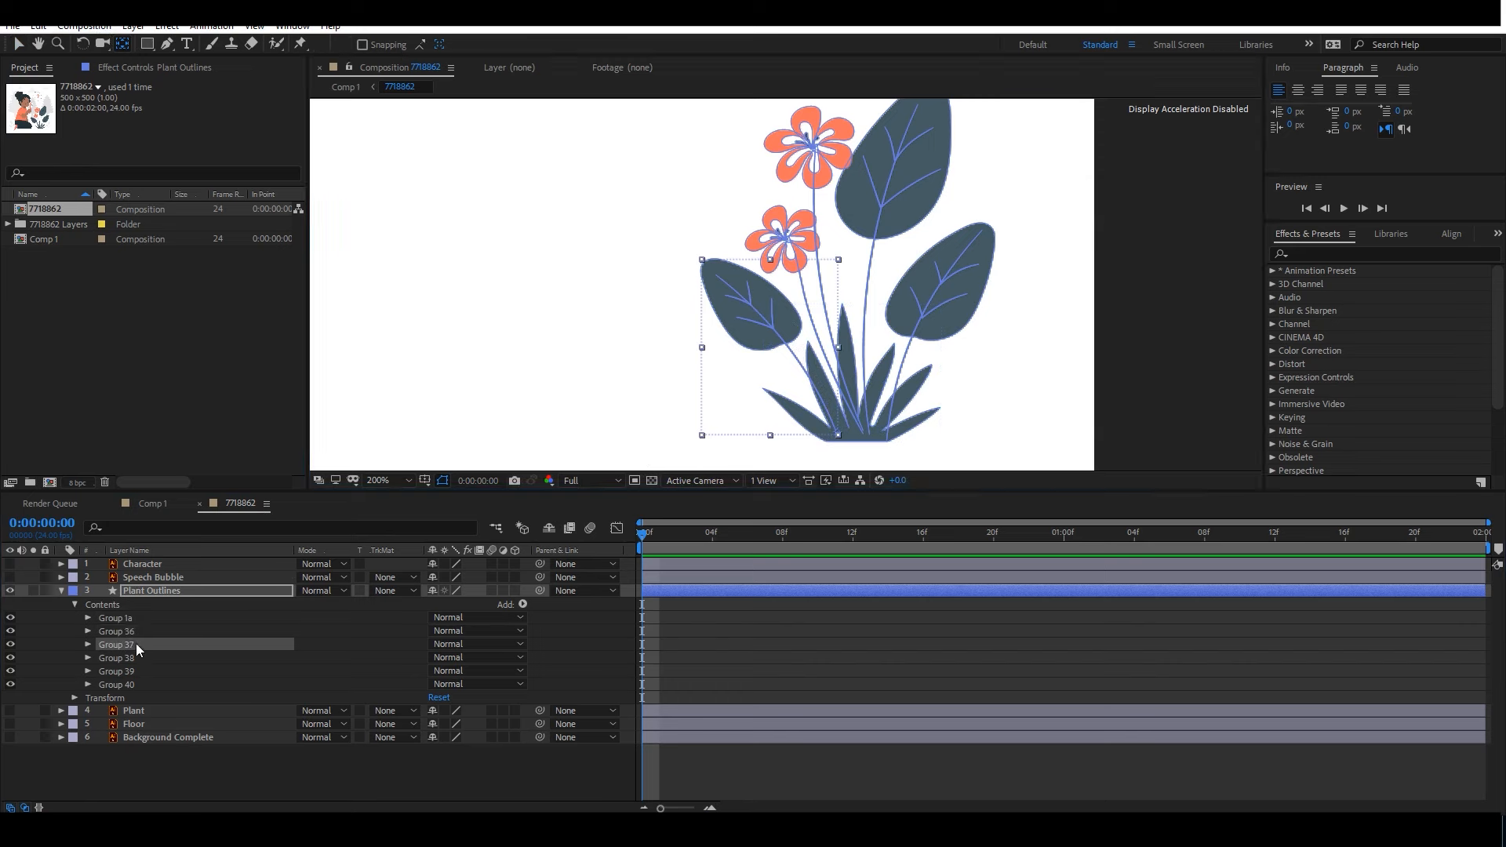
drag(806, 321, 859, 431)
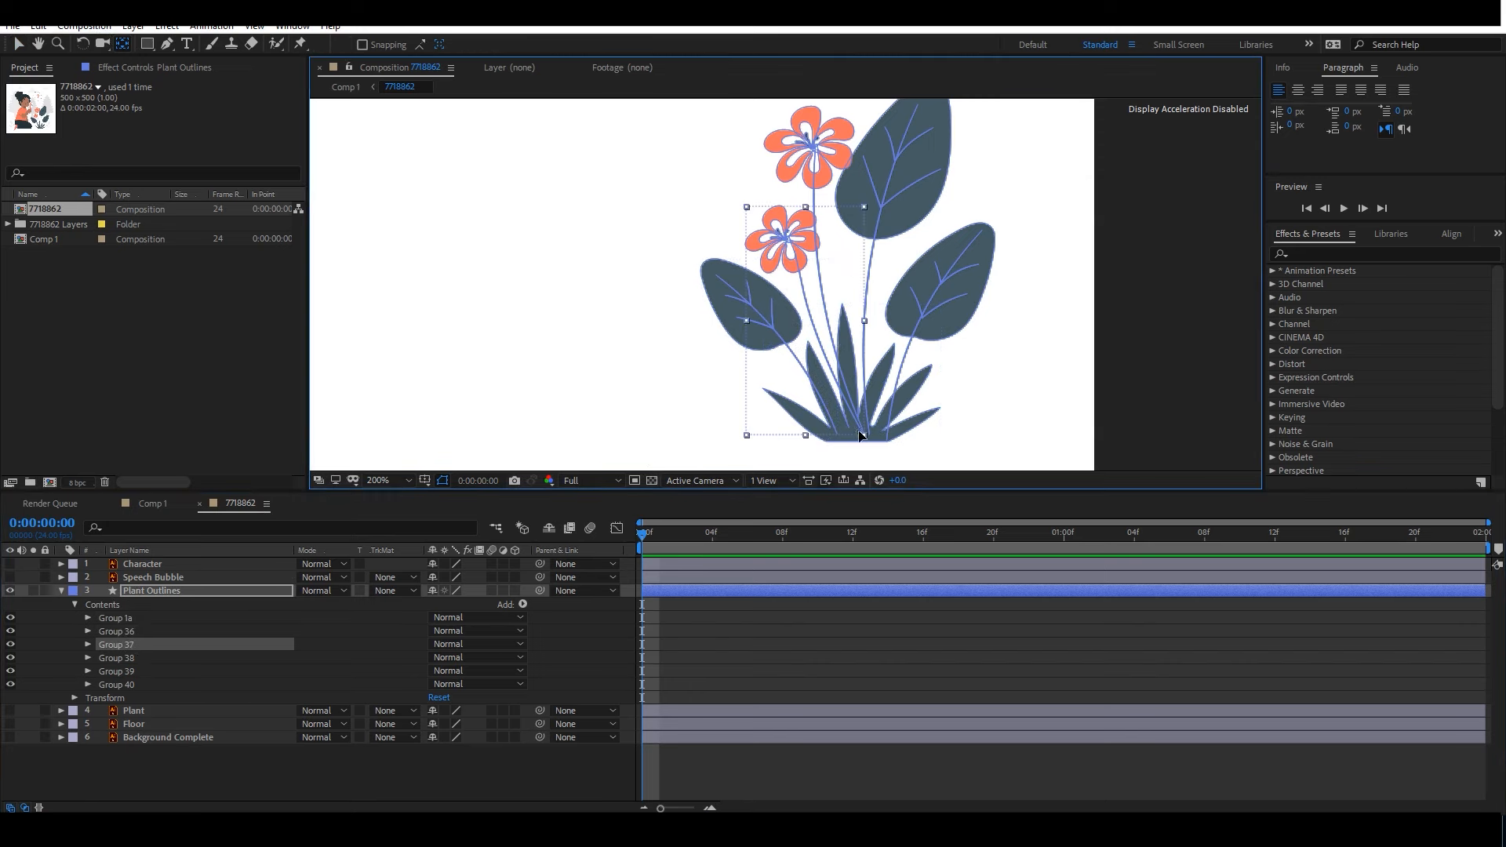
click(117, 658)
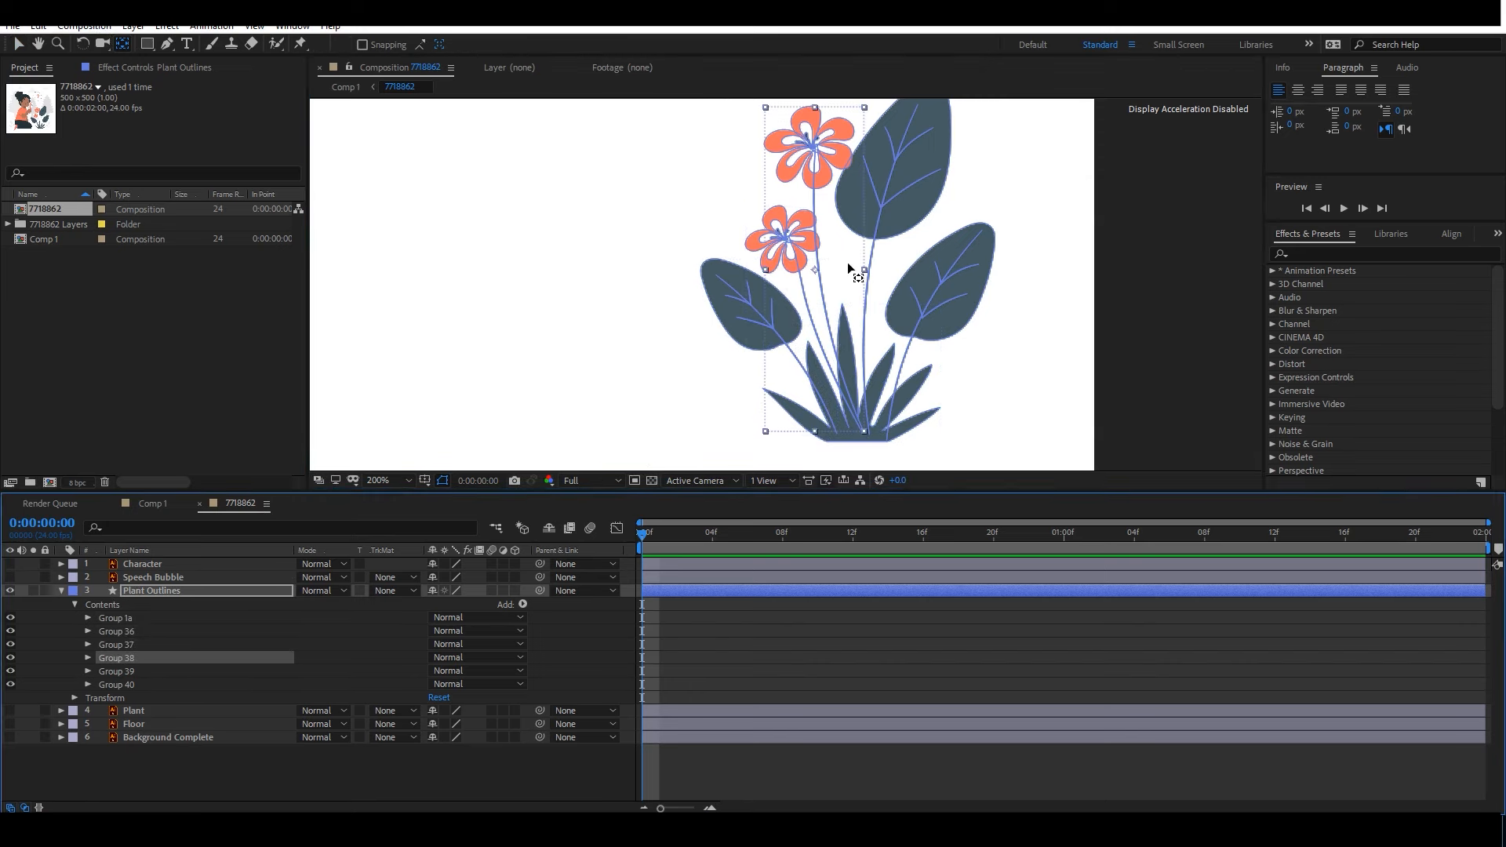
drag(814, 272, 864, 431)
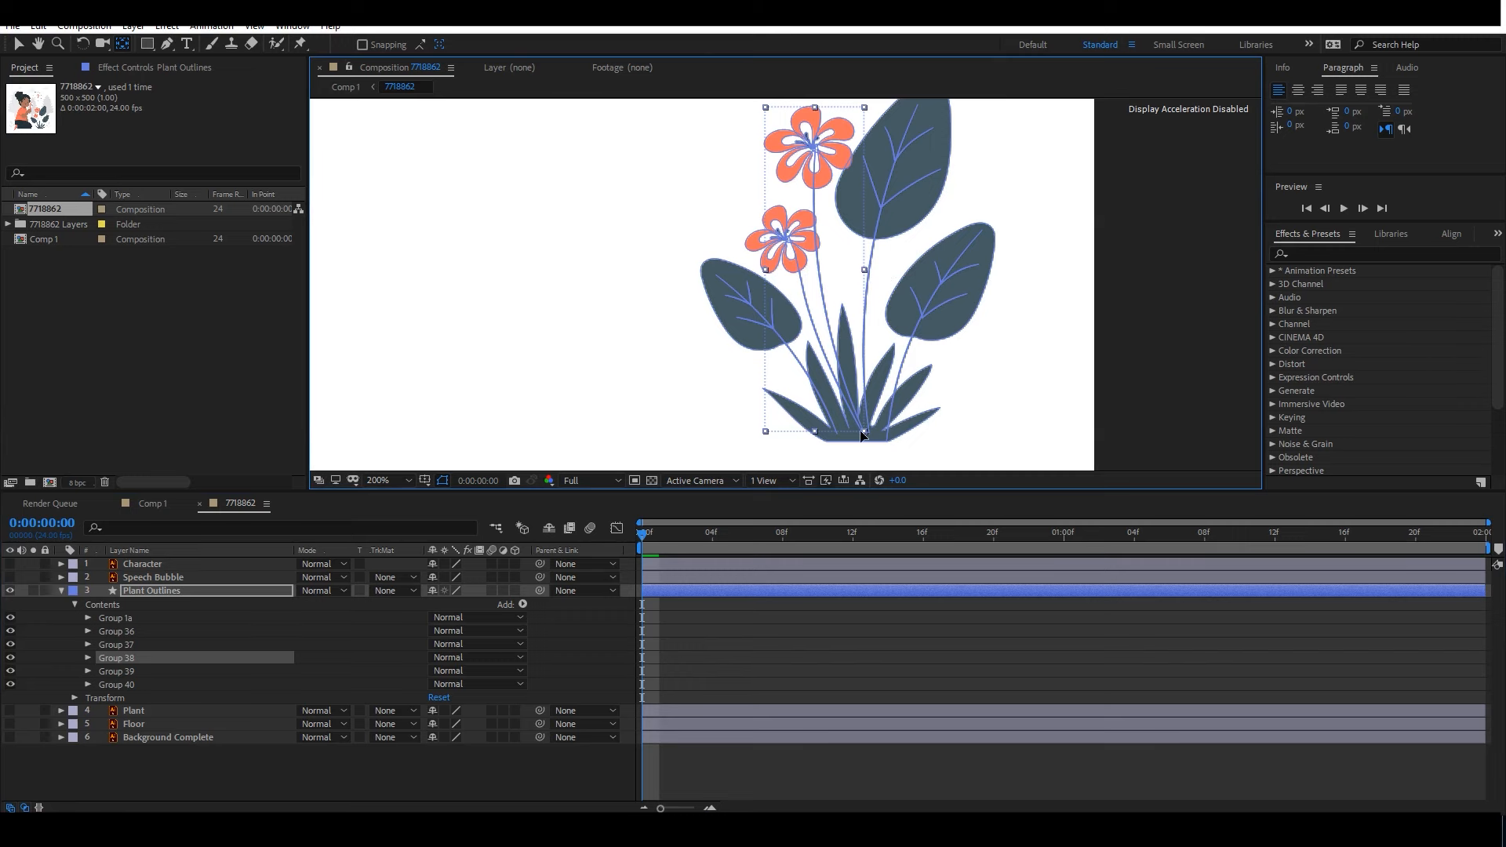
Move the anchor points of leaf groups Group 39 and Group 40 to their stem bases, and return to the Selection tool.
click(116, 670)
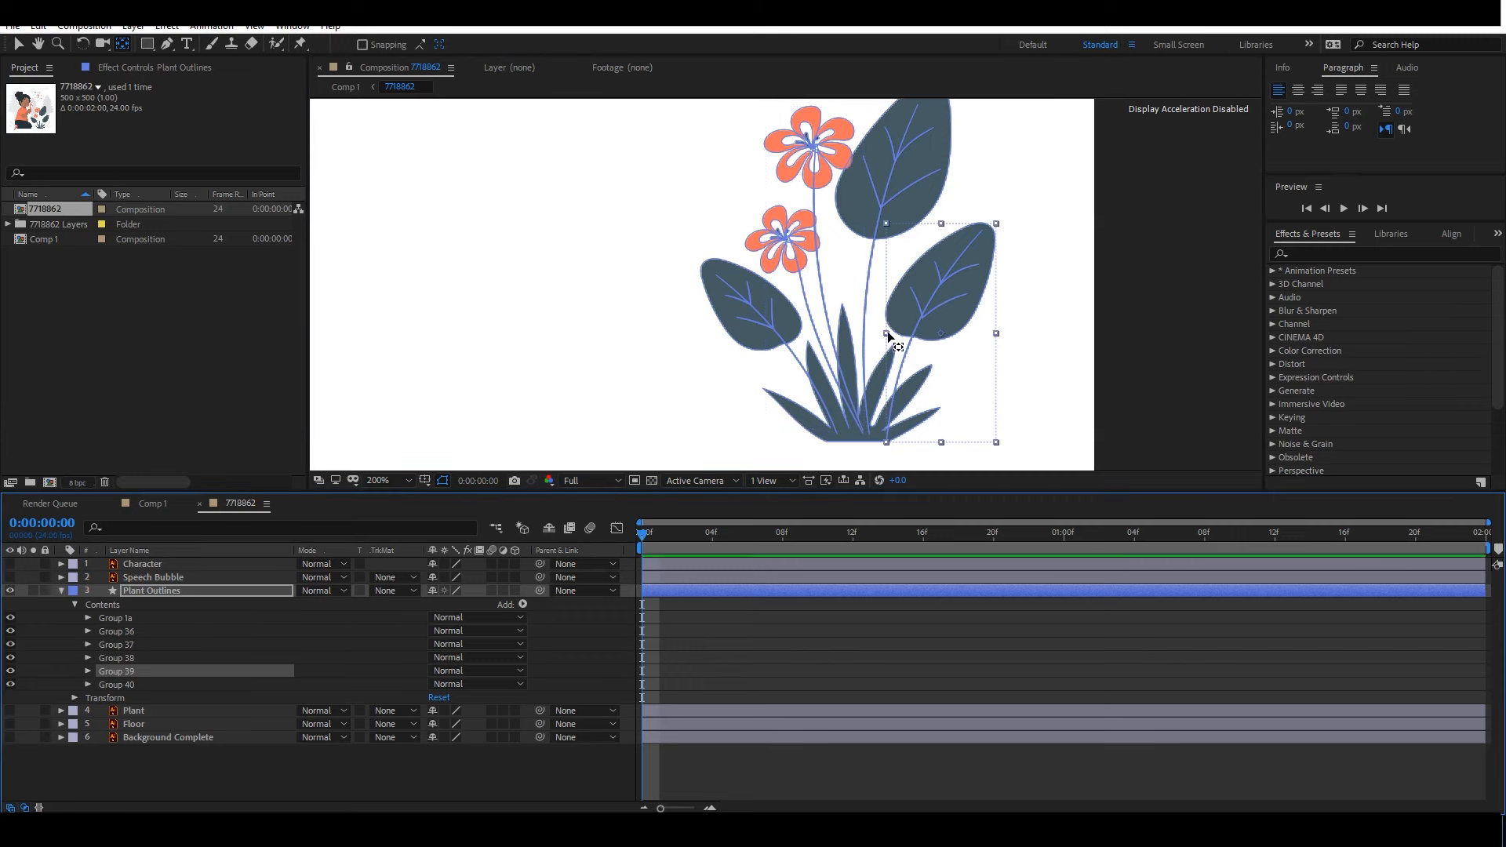
drag(941, 338, 888, 440)
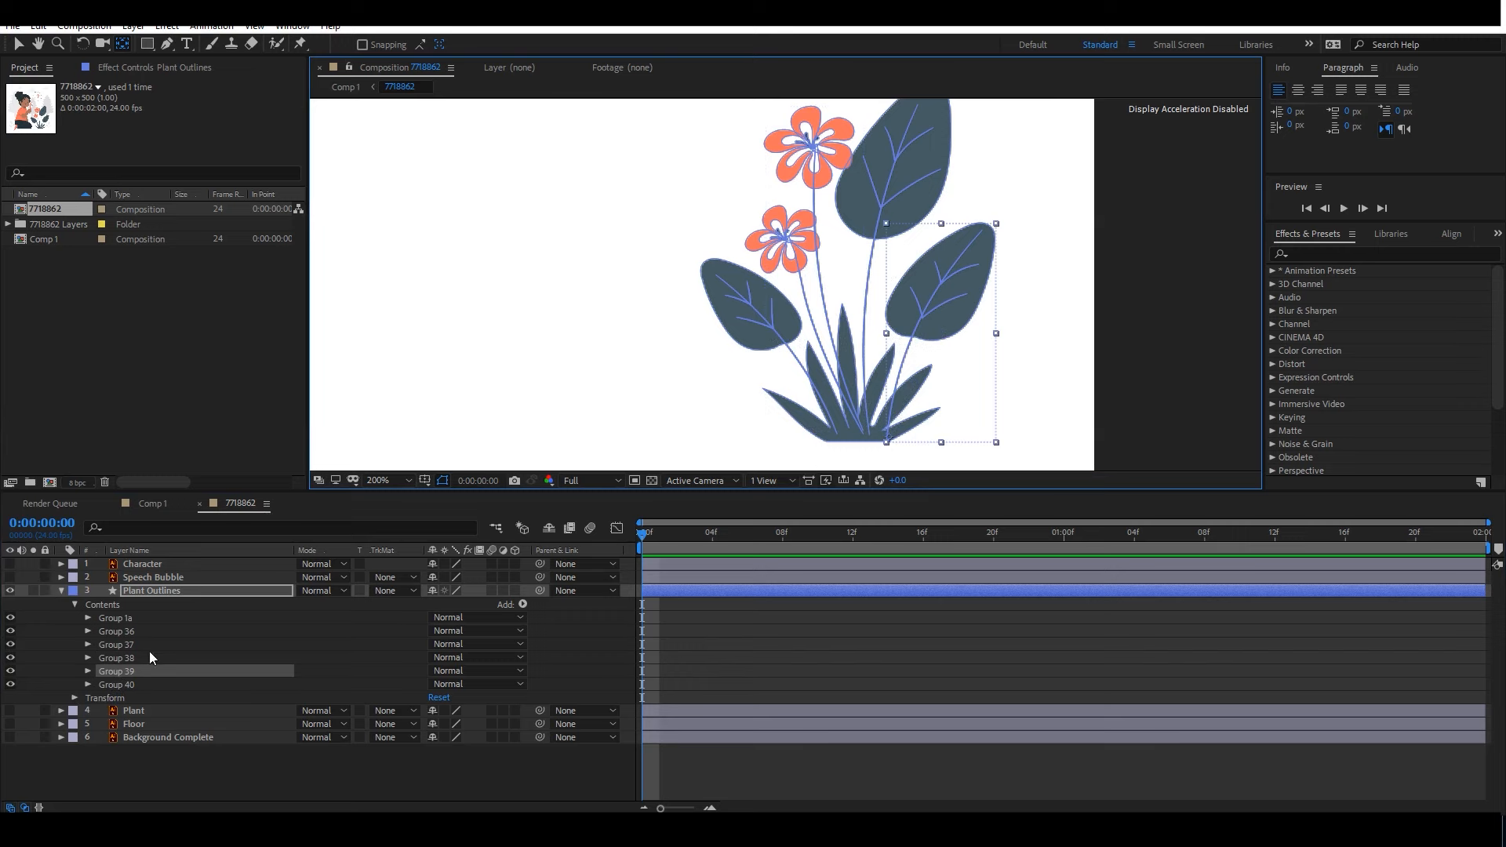
click(139, 687)
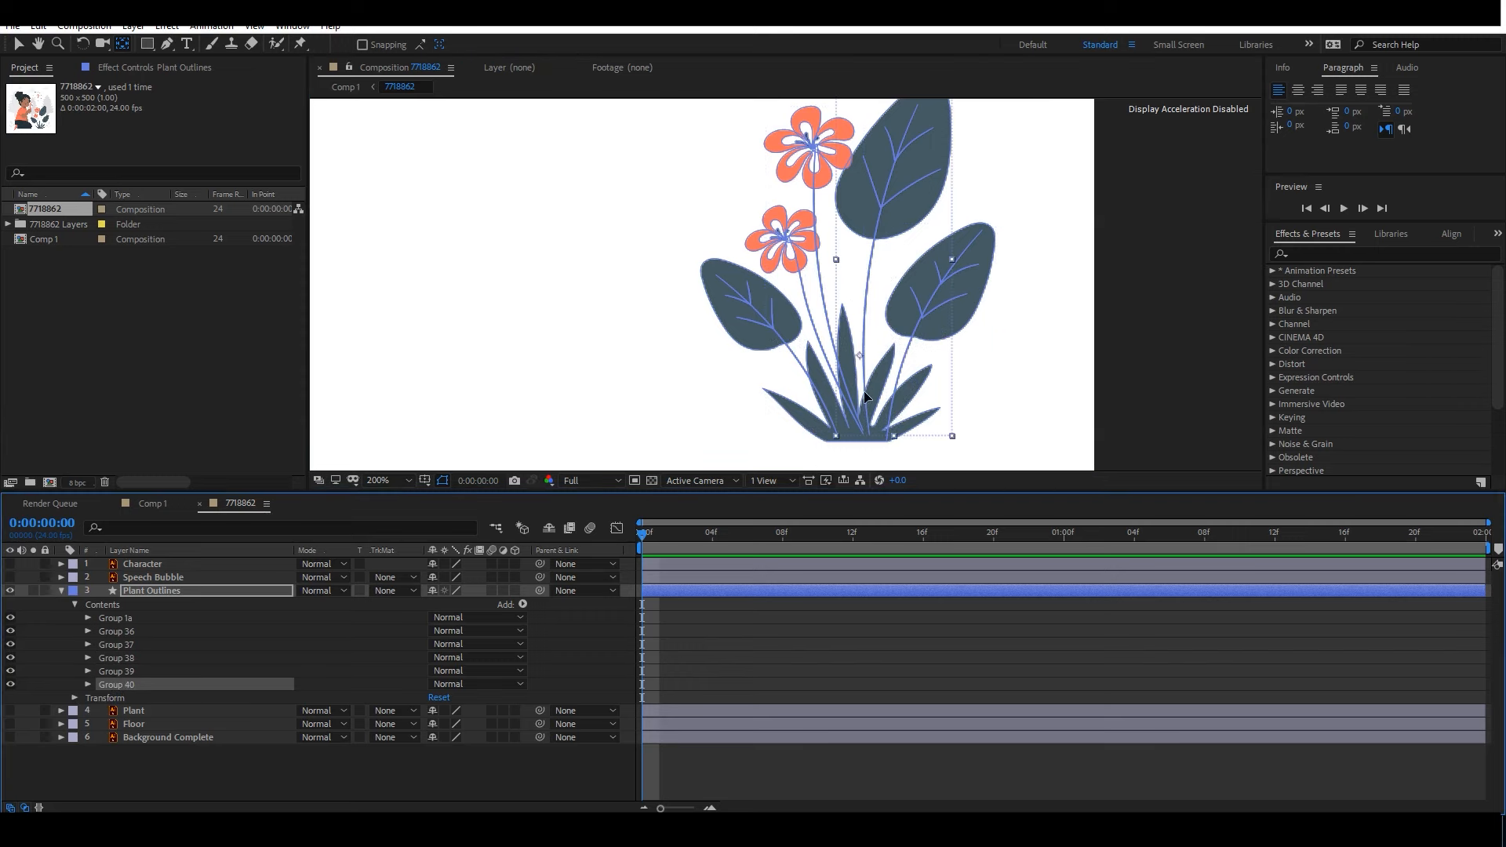
key(v)
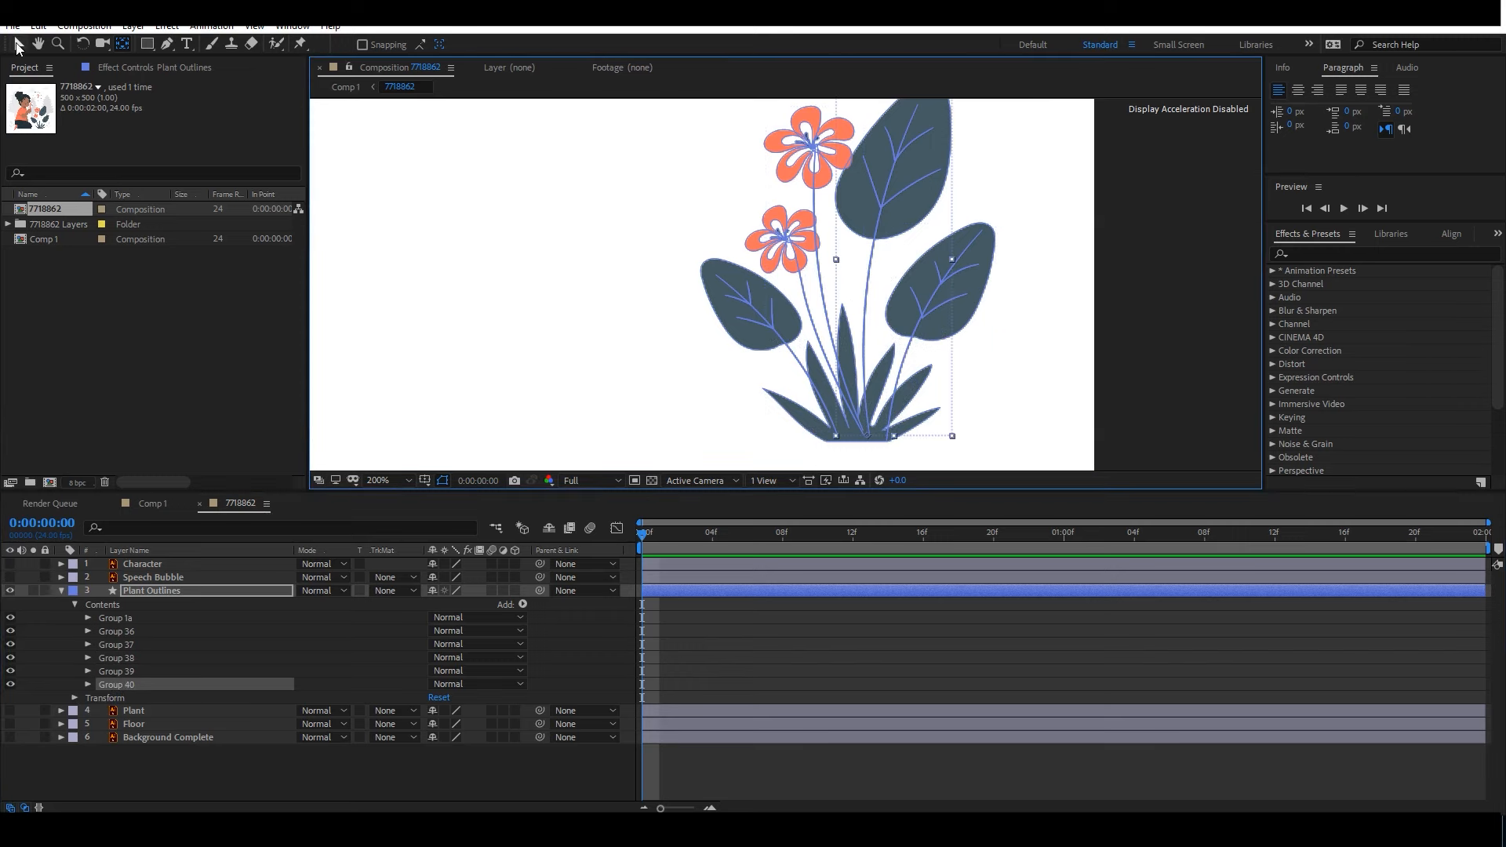
Try to show the rotation properties of Group 36 through Group 40 together.
click(135, 621)
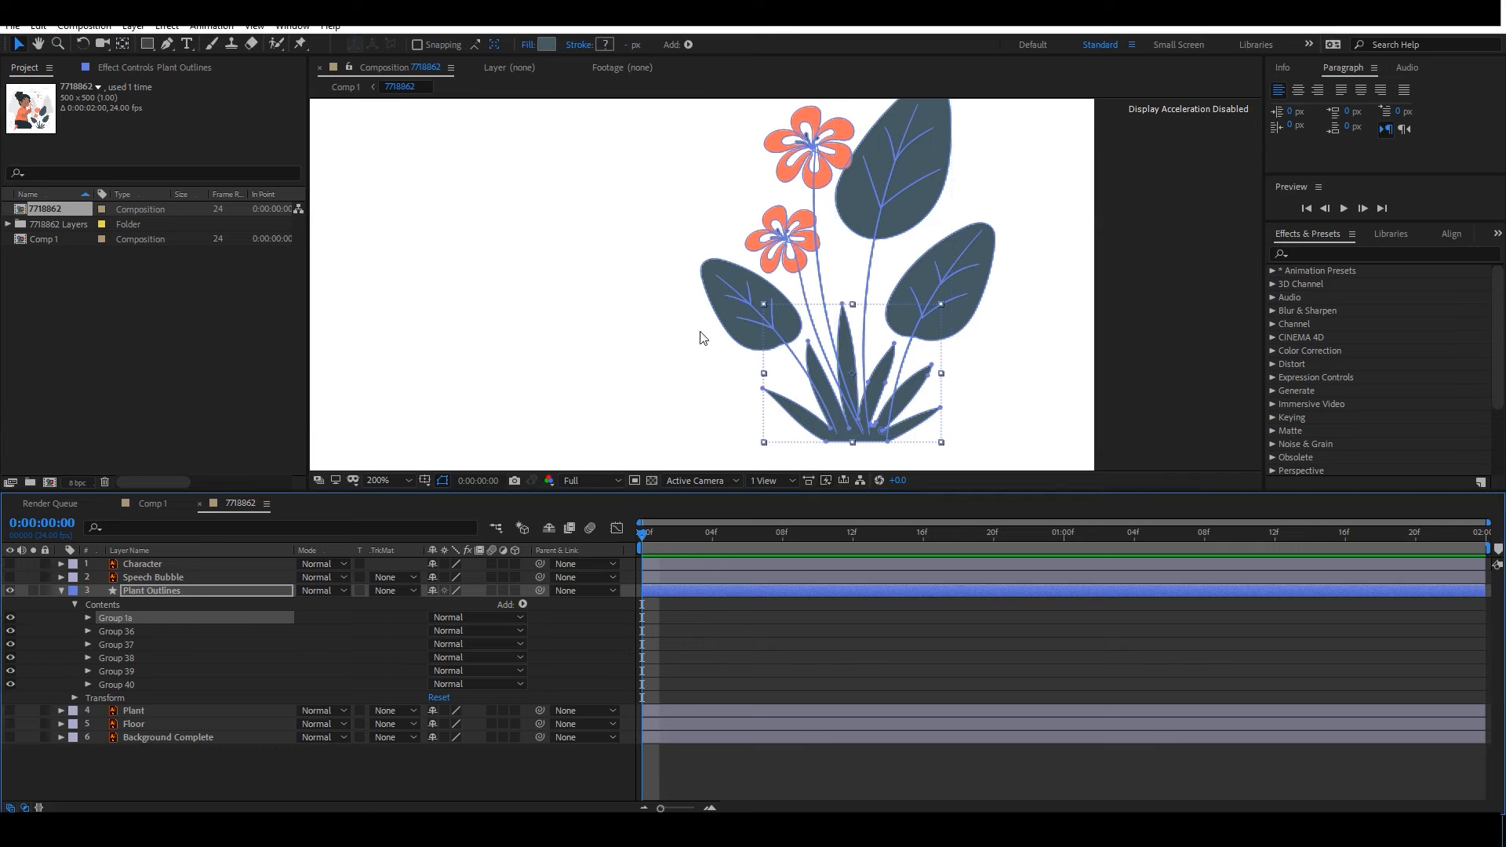
click(134, 631)
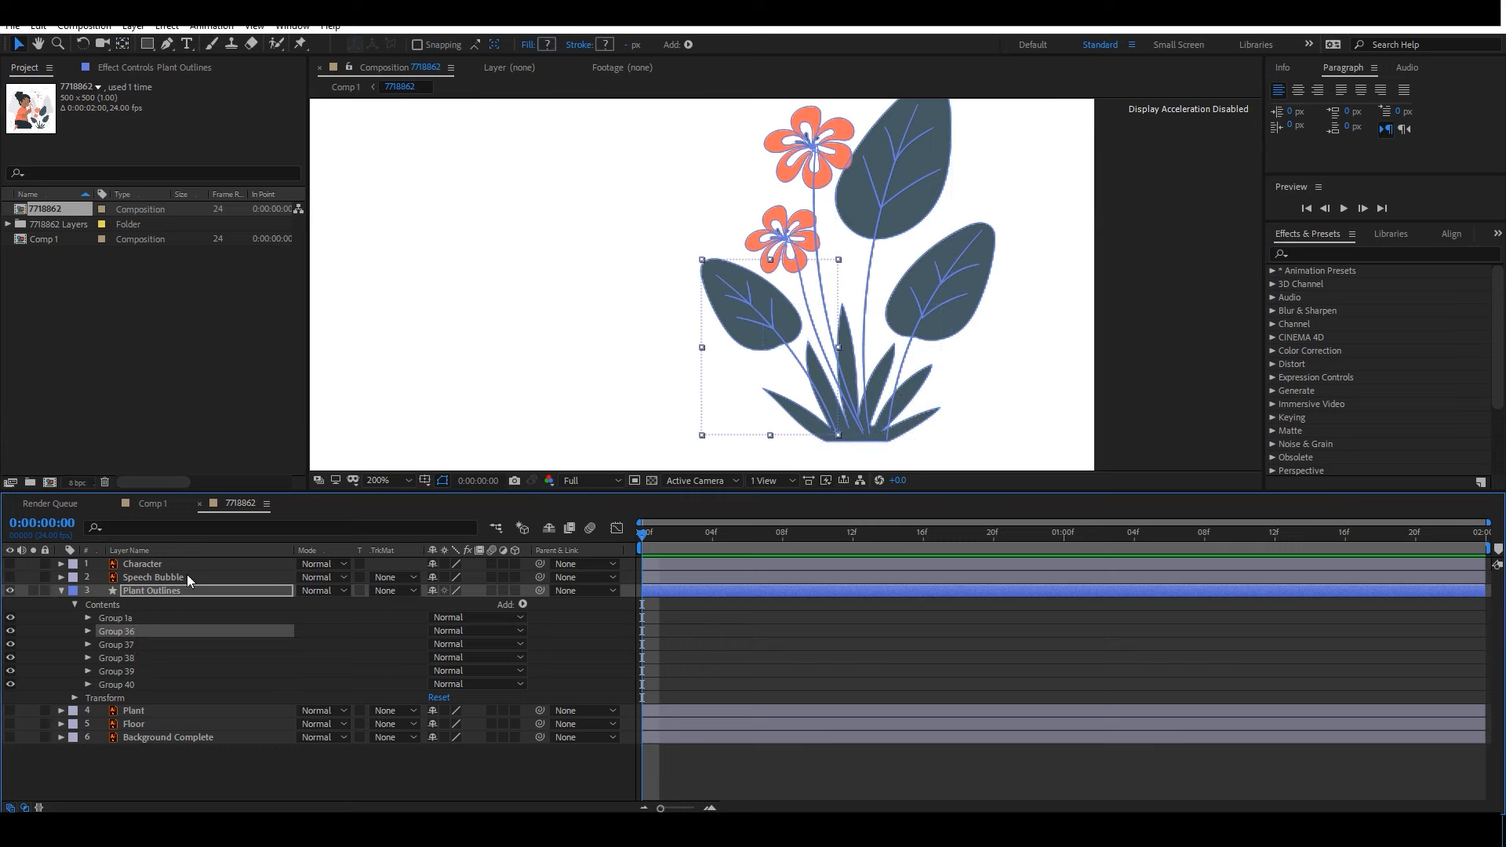
shift+click(138, 684)
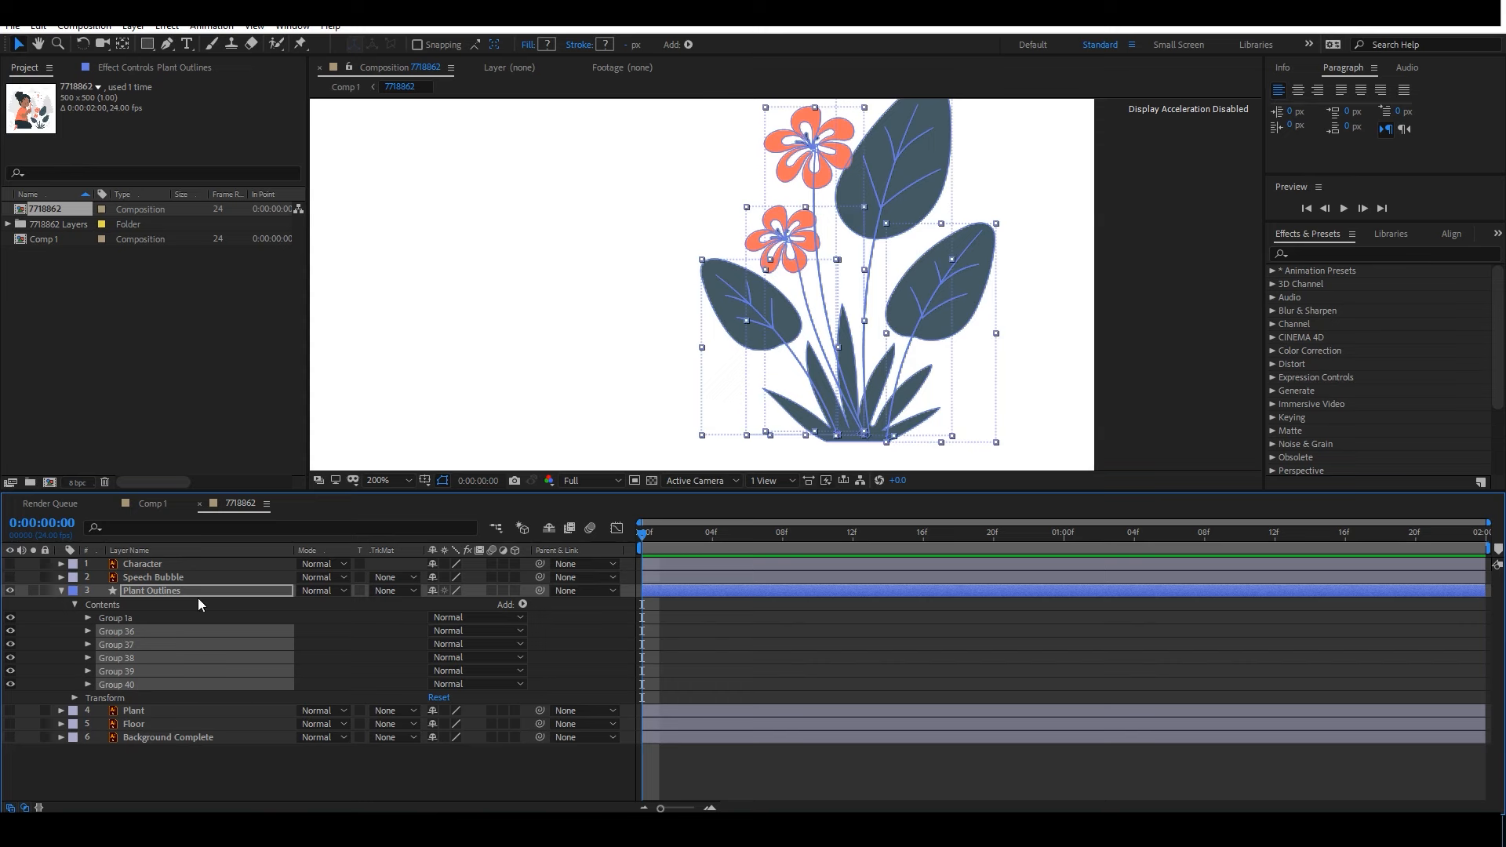
key(r)
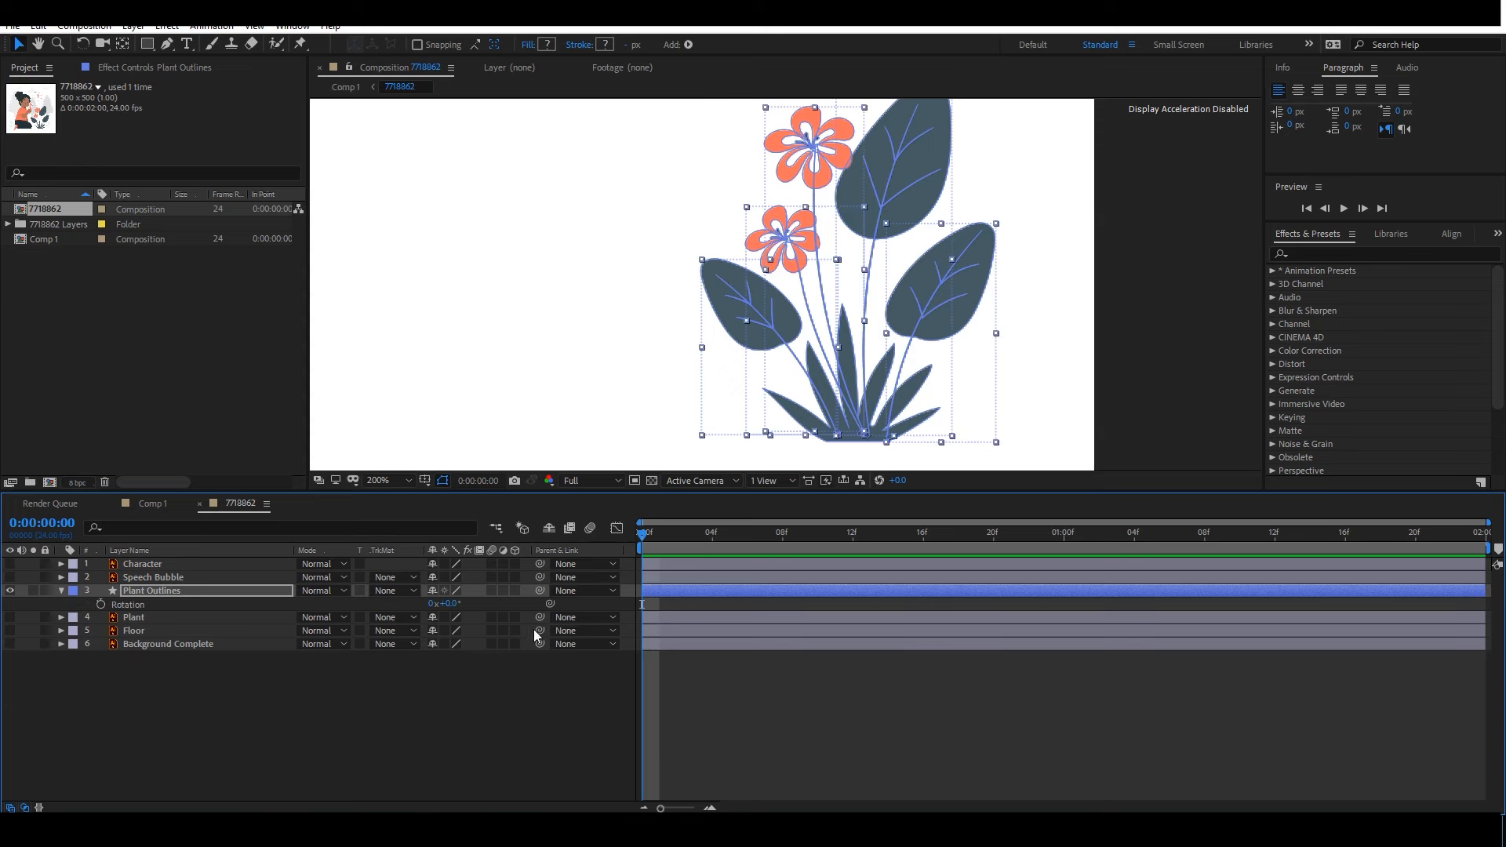
key(r)
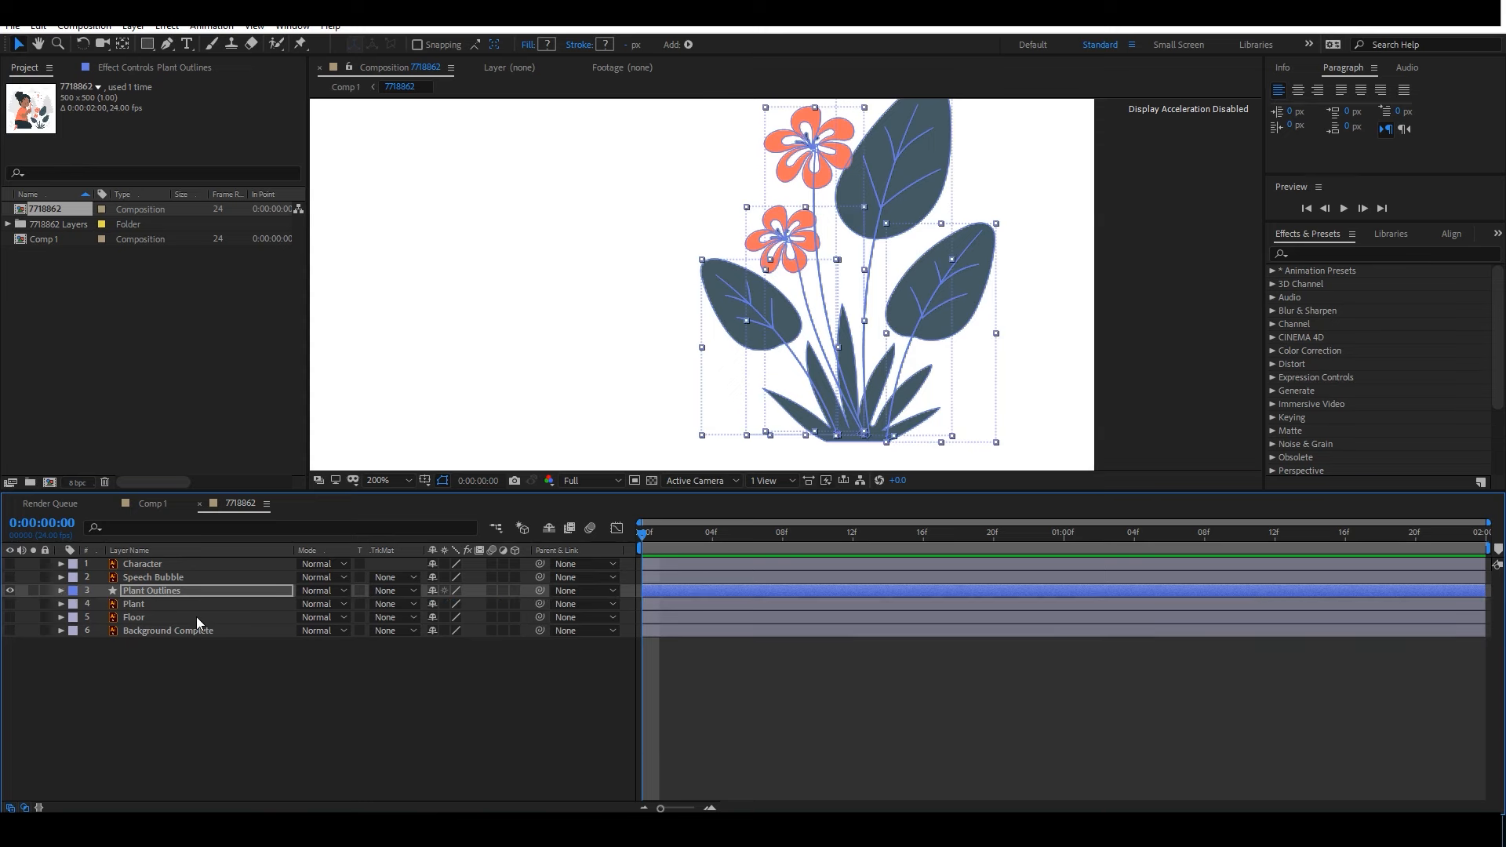
Try filtering the timeline properties for "roata" with Group 36 through Group 40 selected, and clear the filter.
click(61, 590)
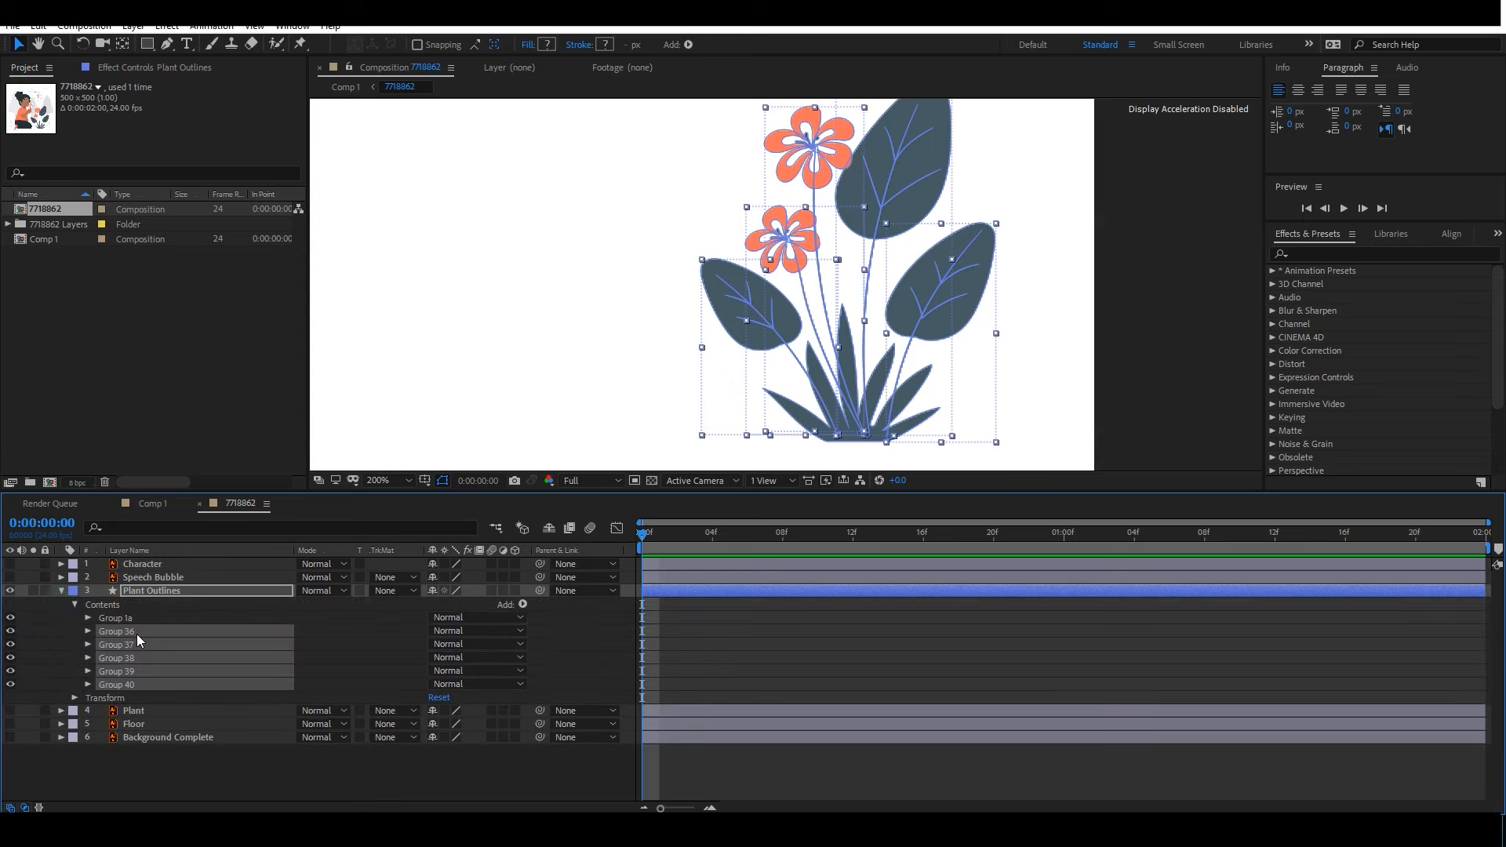
click(258, 527)
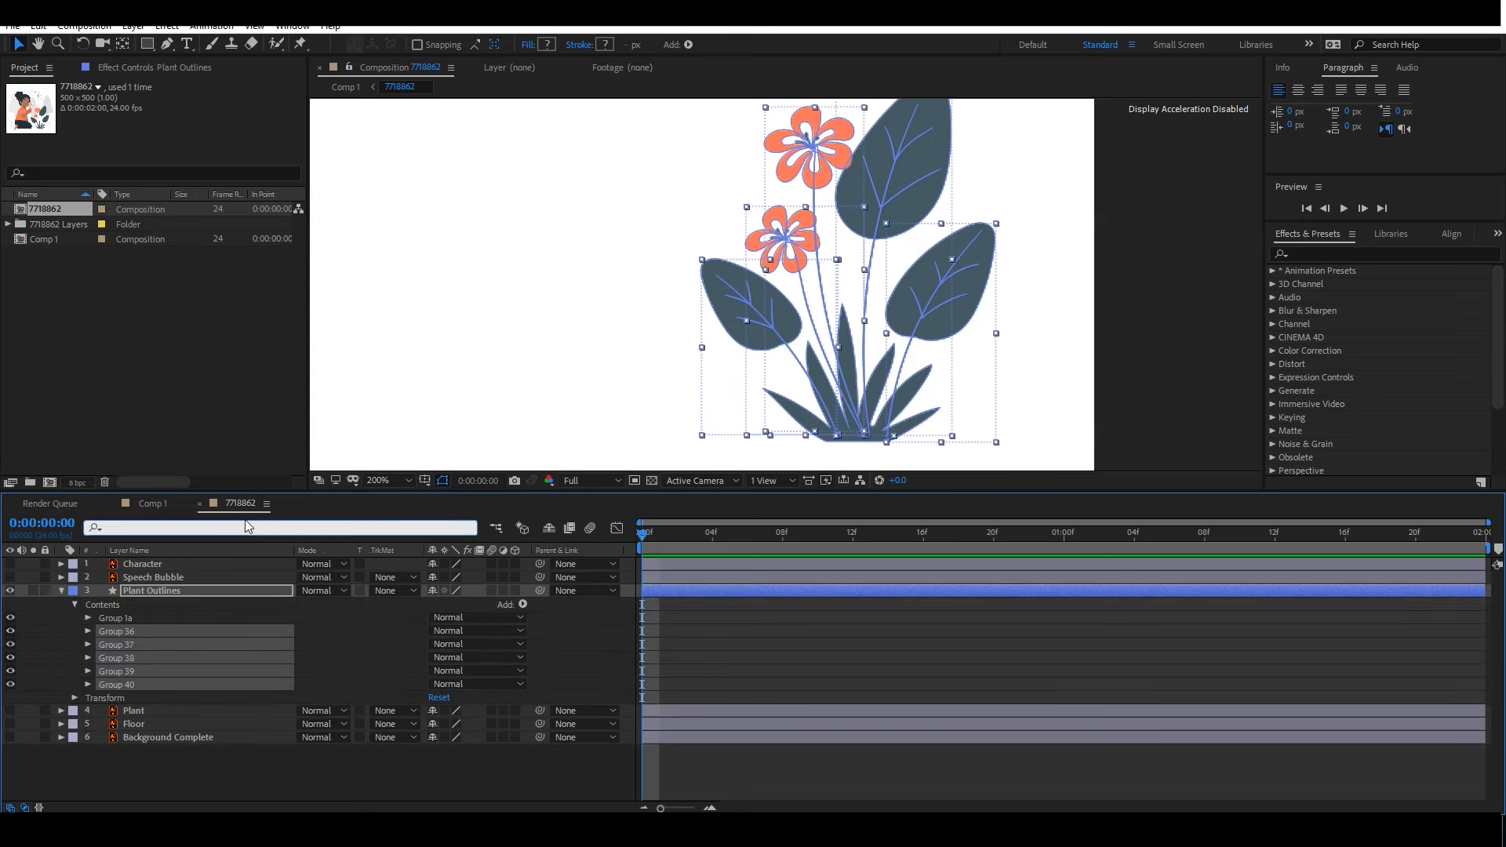
text(roata)
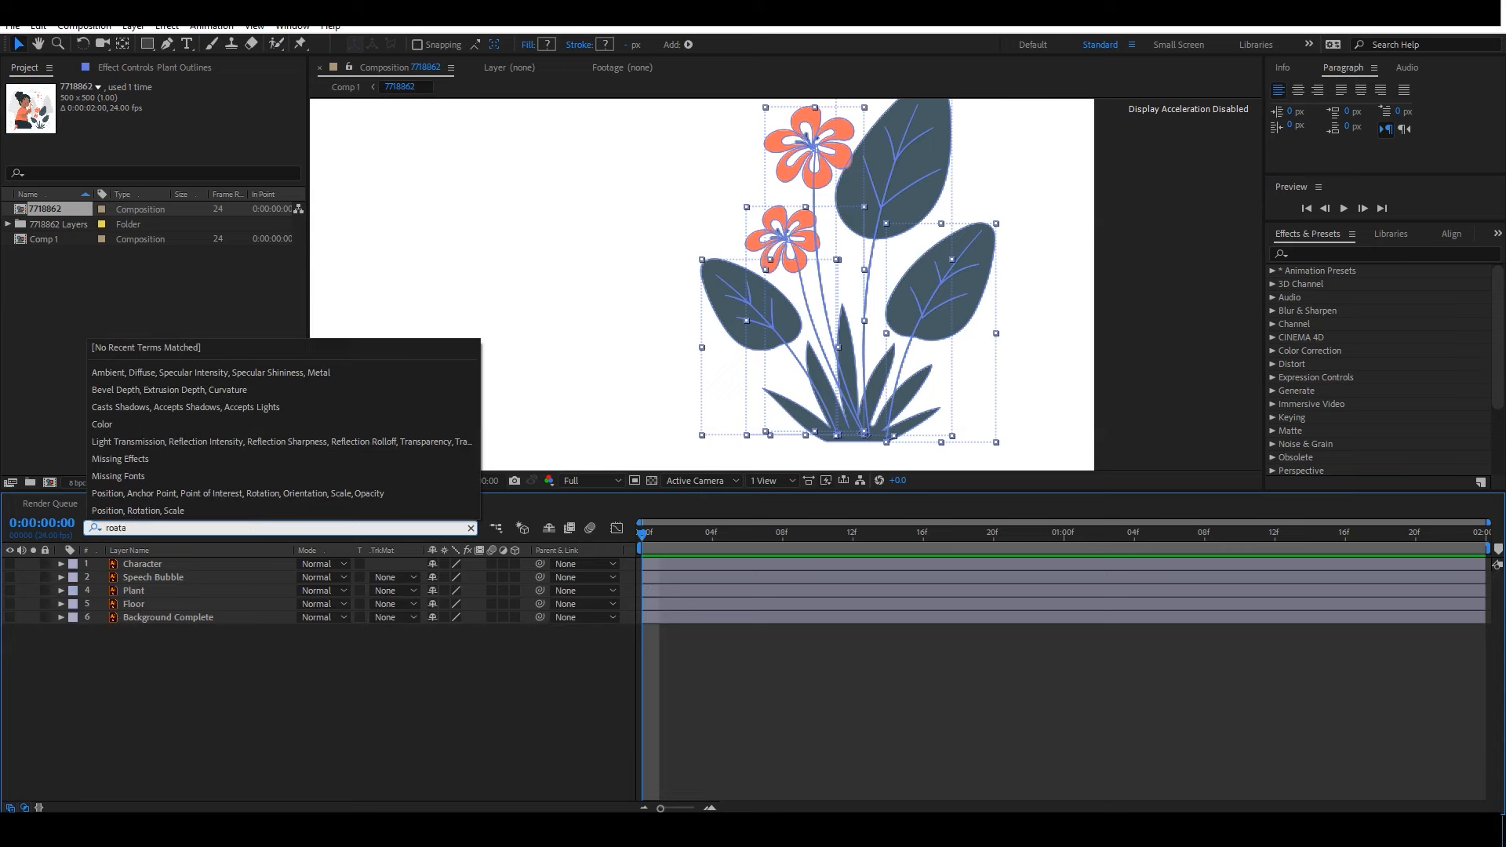
click(472, 529)
Expand Group 36's transform properties in Plant Outlines and set its first Rotation keyframe at 0:00:00:00.
click(96, 593)
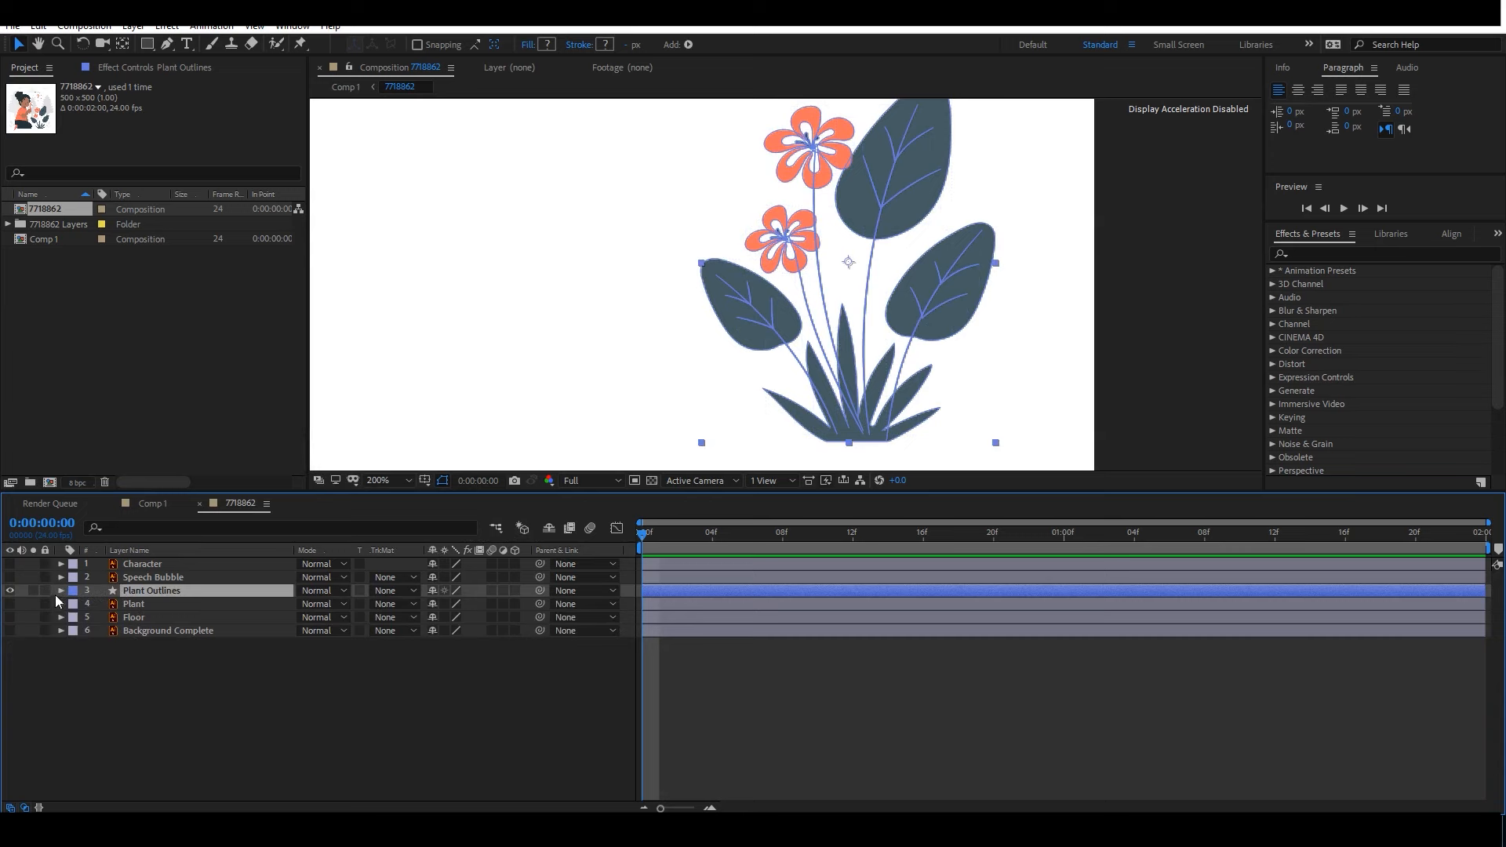
click(60, 592)
click(106, 606)
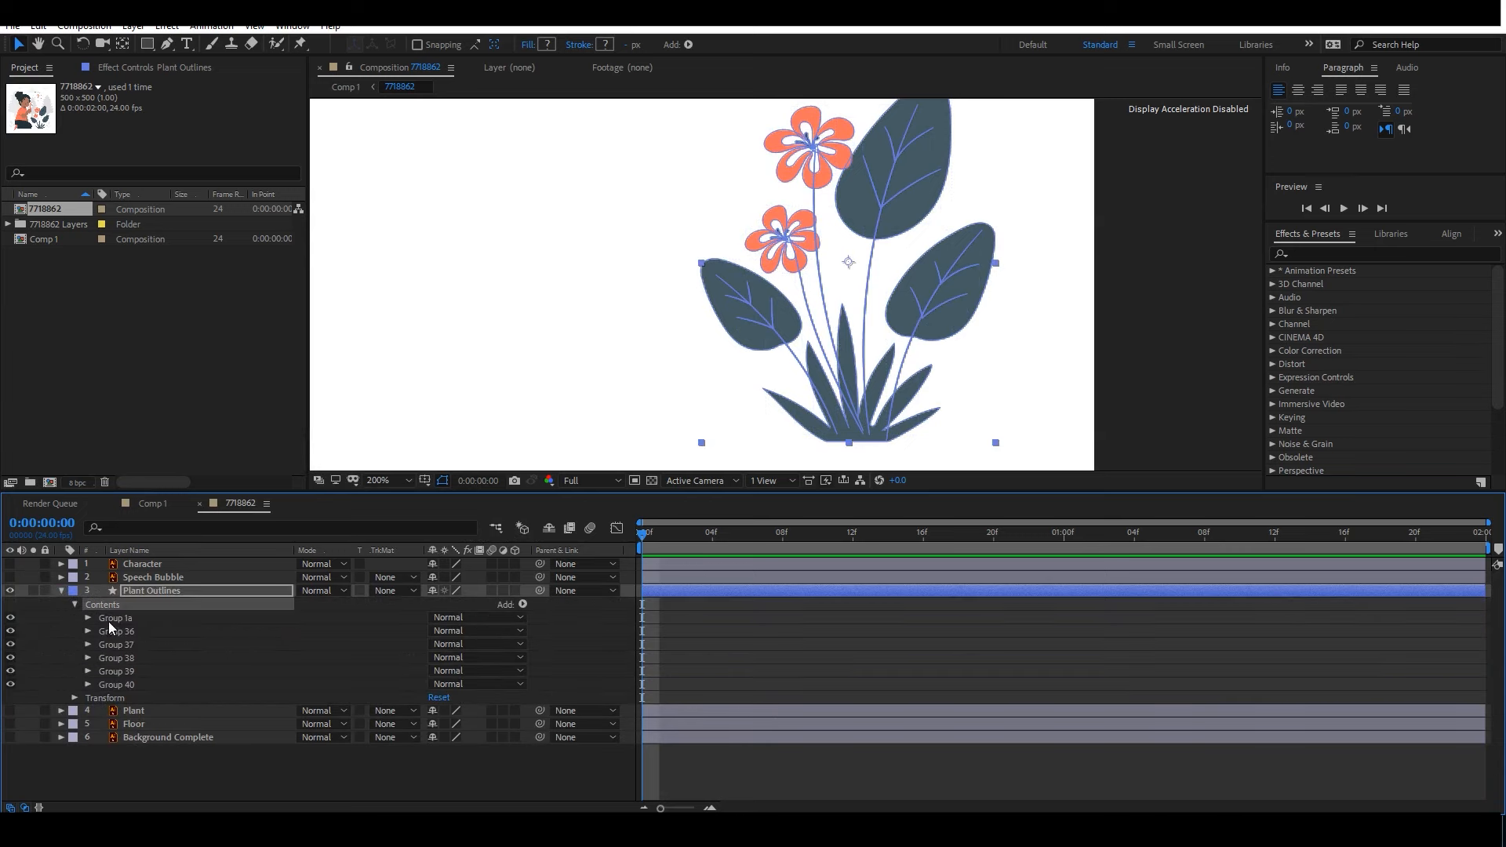
click(115, 631)
click(89, 632)
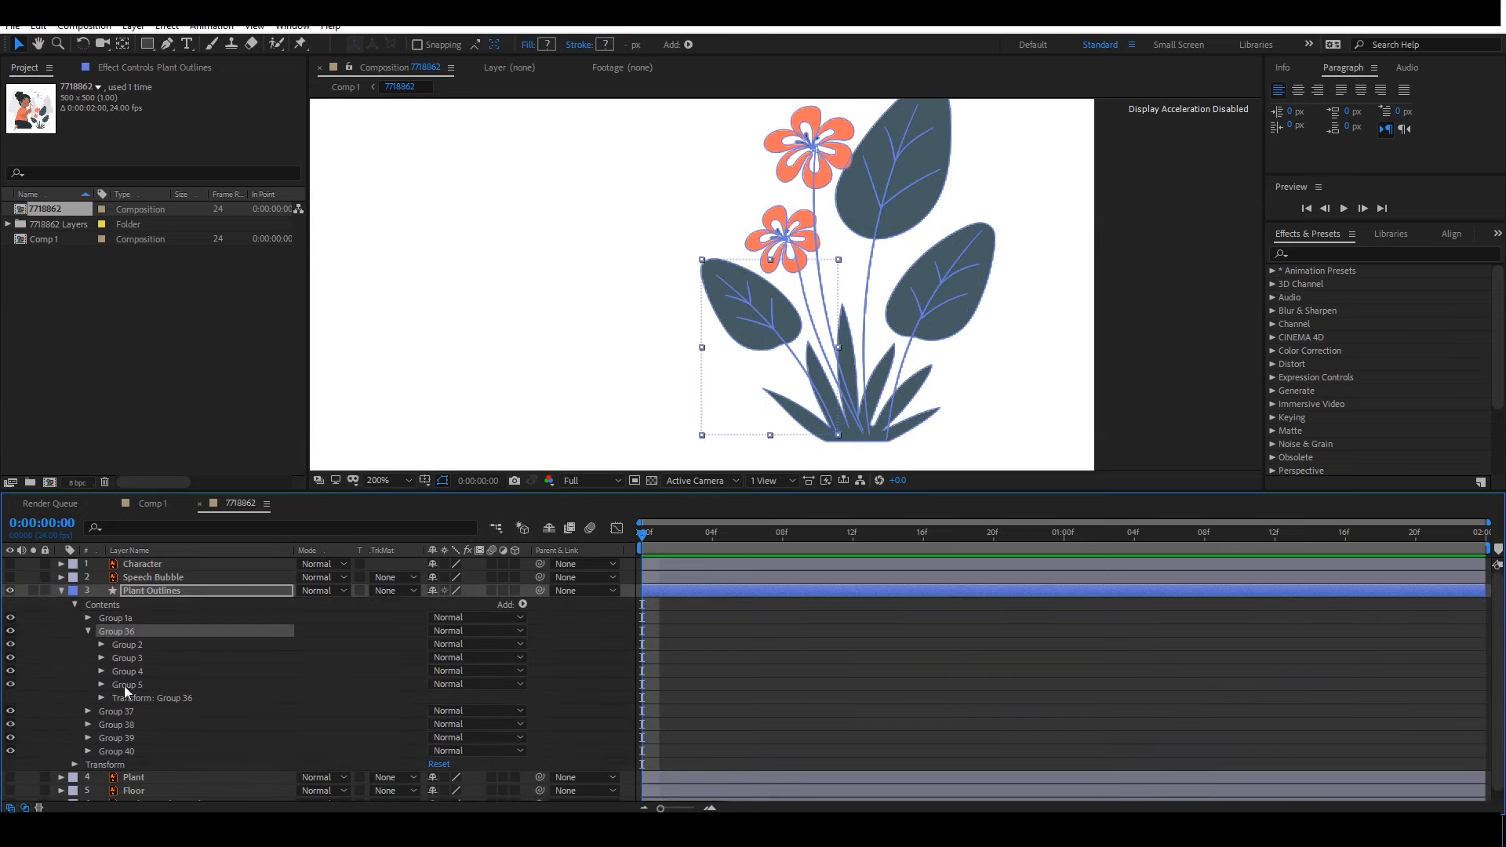
click(109, 697)
click(102, 698)
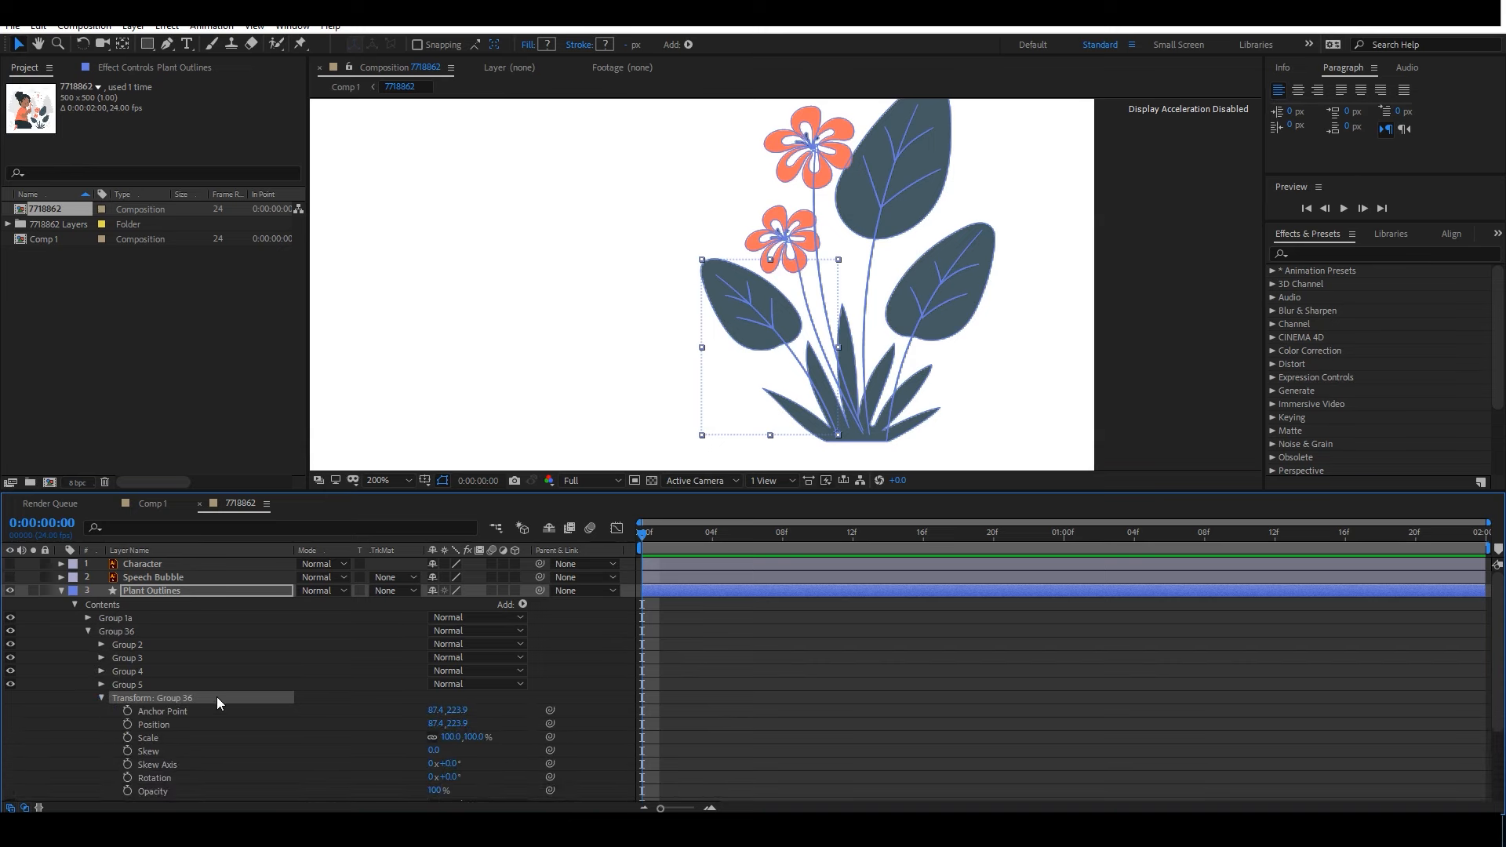
click(127, 777)
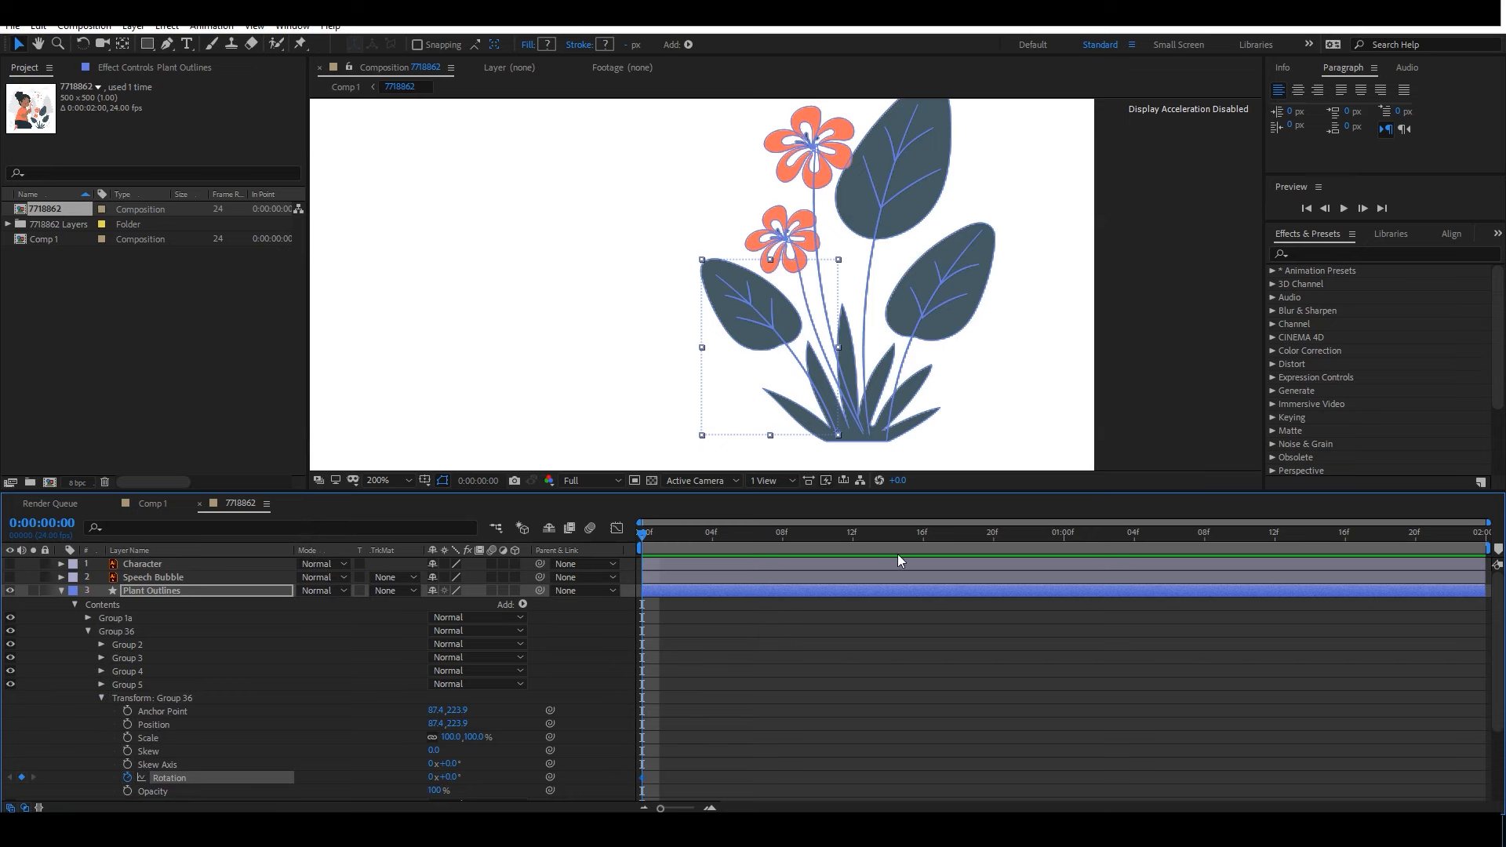
Add Rotation keyframes for Group 36 at 0:00:00:10 and 0:00:00:20.
key(shift+Page_Down)
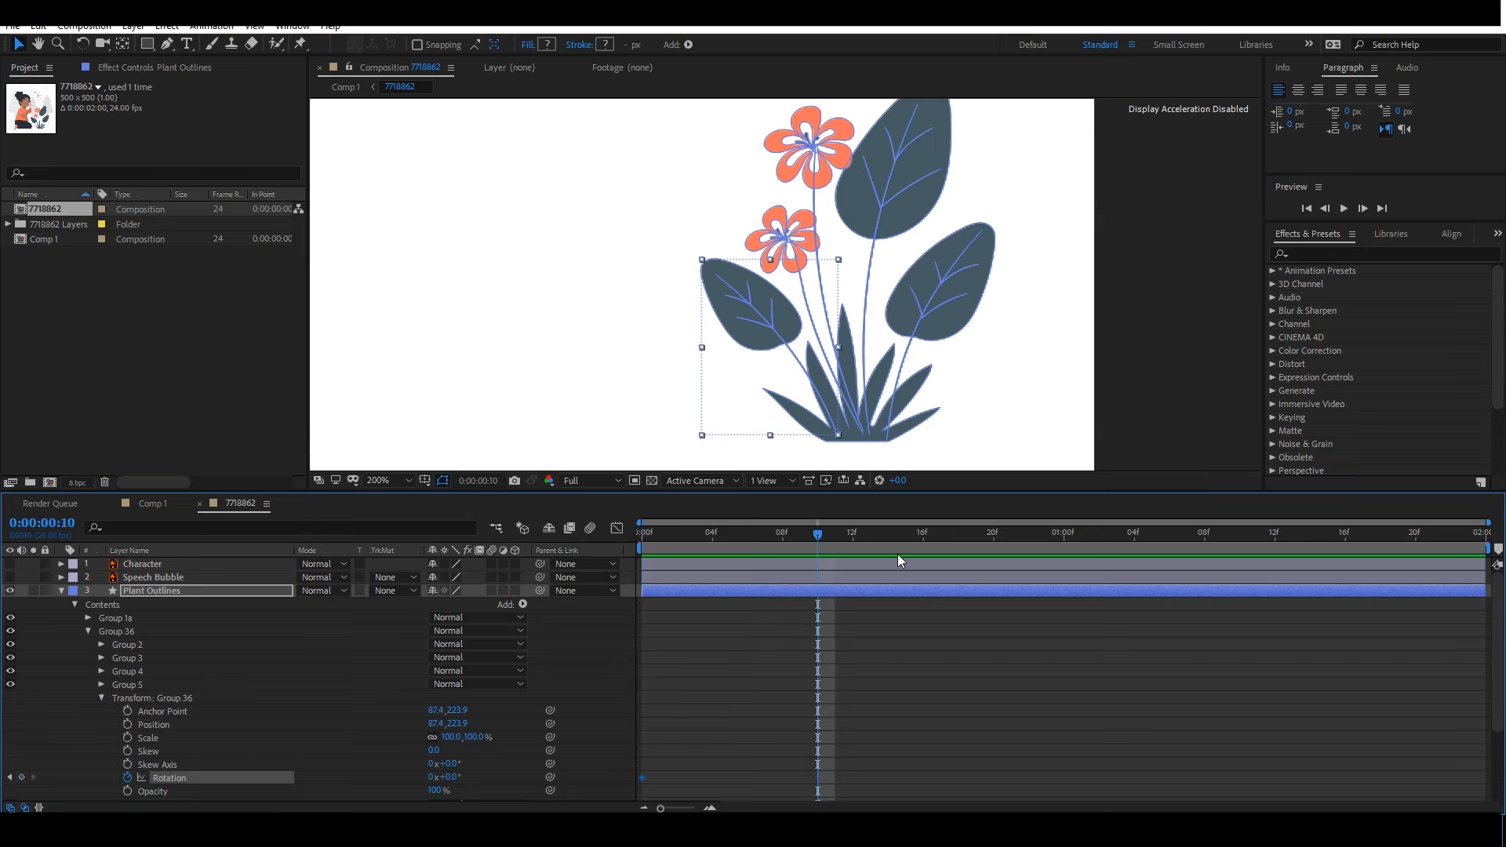
click(21, 778)
key(shift+Page_Down)
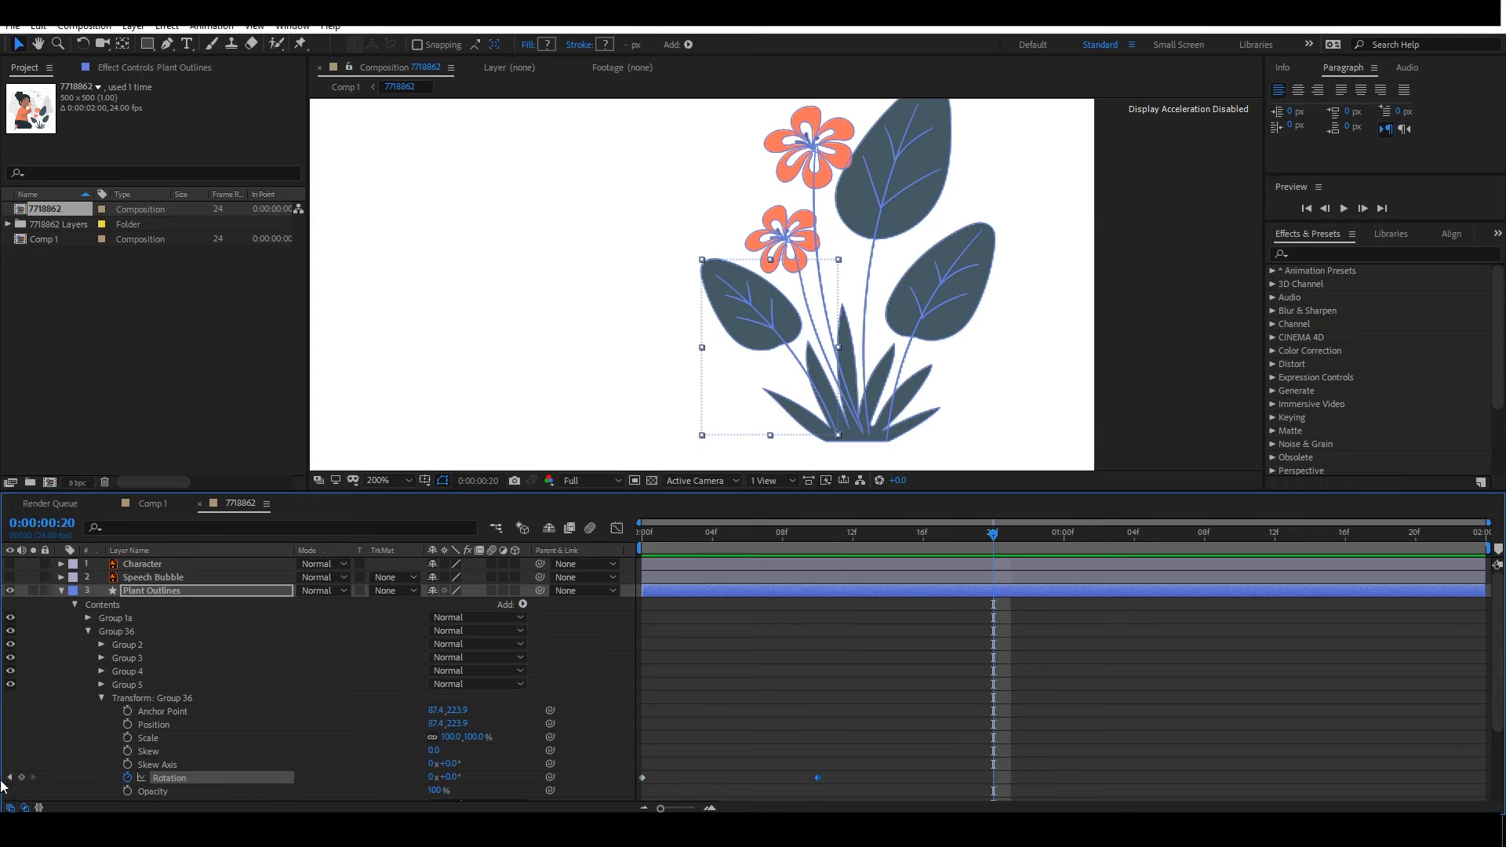
click(21, 778)
Rotate the left leaf, Group 36, outward to about -5.2° at 0:00:00:10 and play back the sway.
drag(838, 546, 820, 549)
click(82, 44)
drag(720, 293, 704, 291)
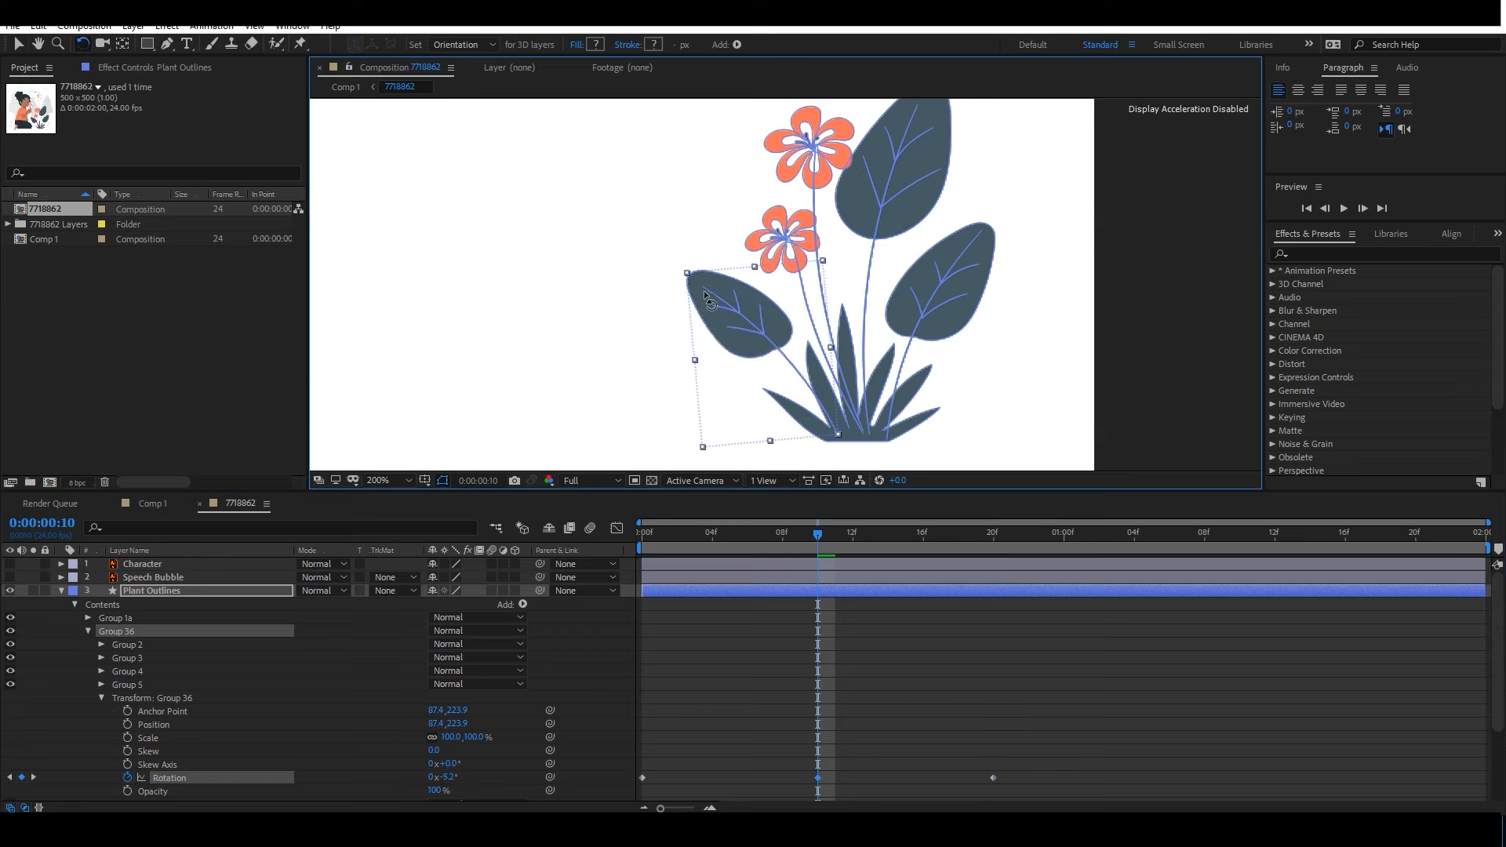
drag(730, 543, 630, 661)
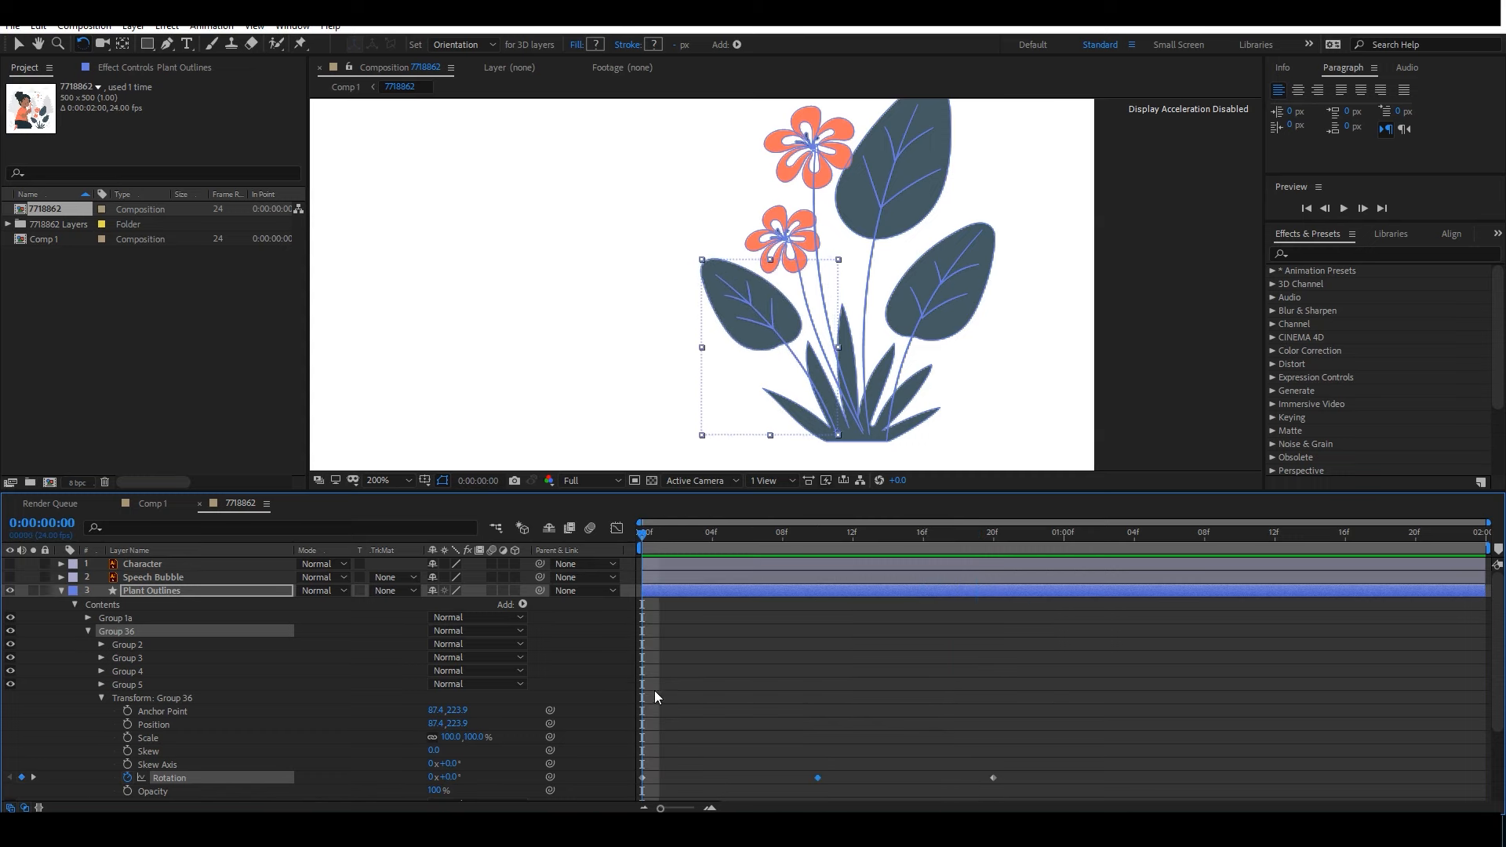
key(space)
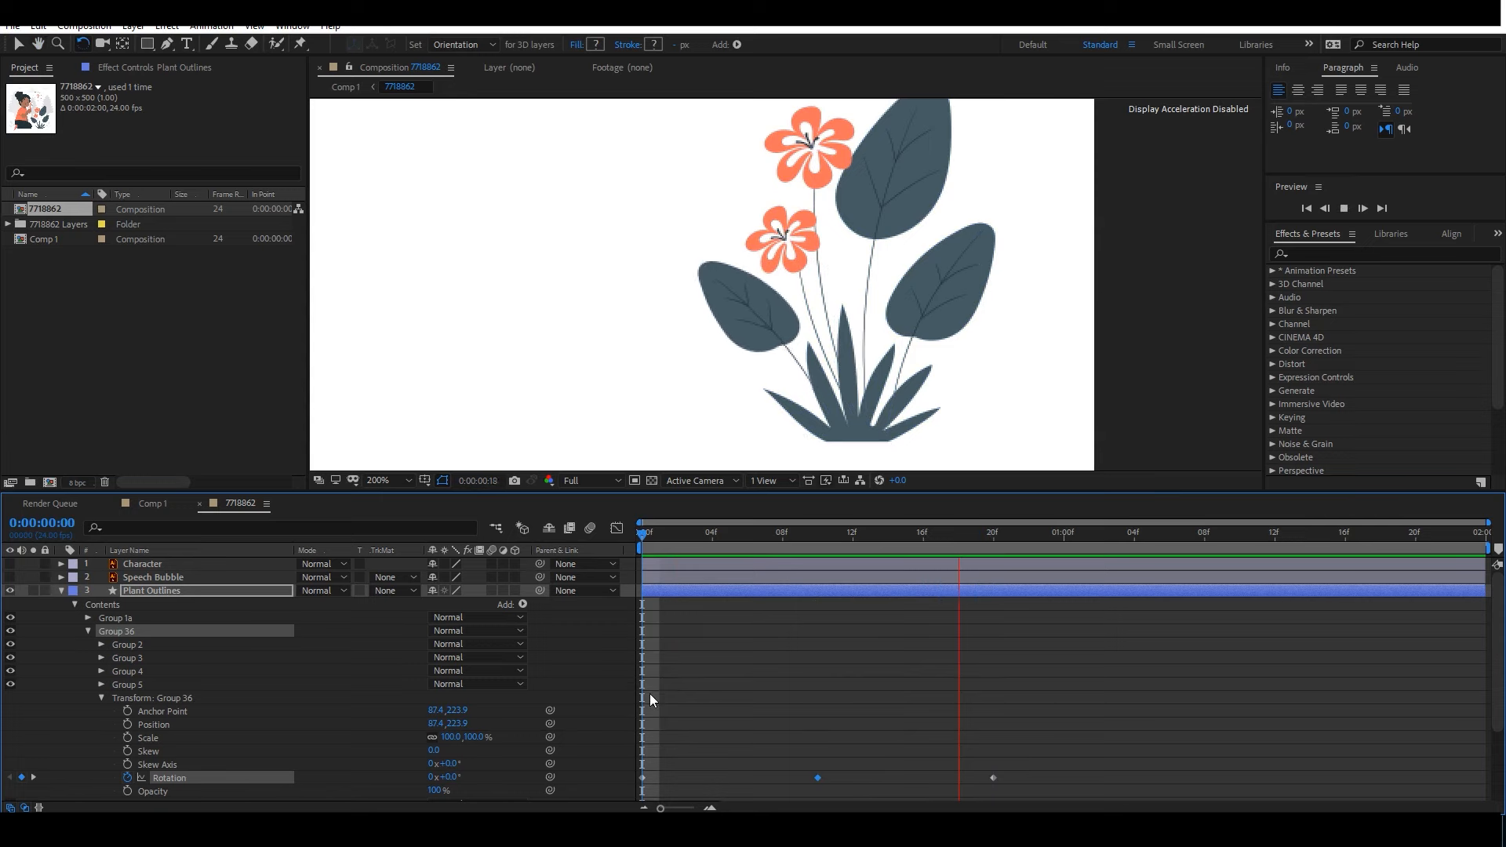
key(space)
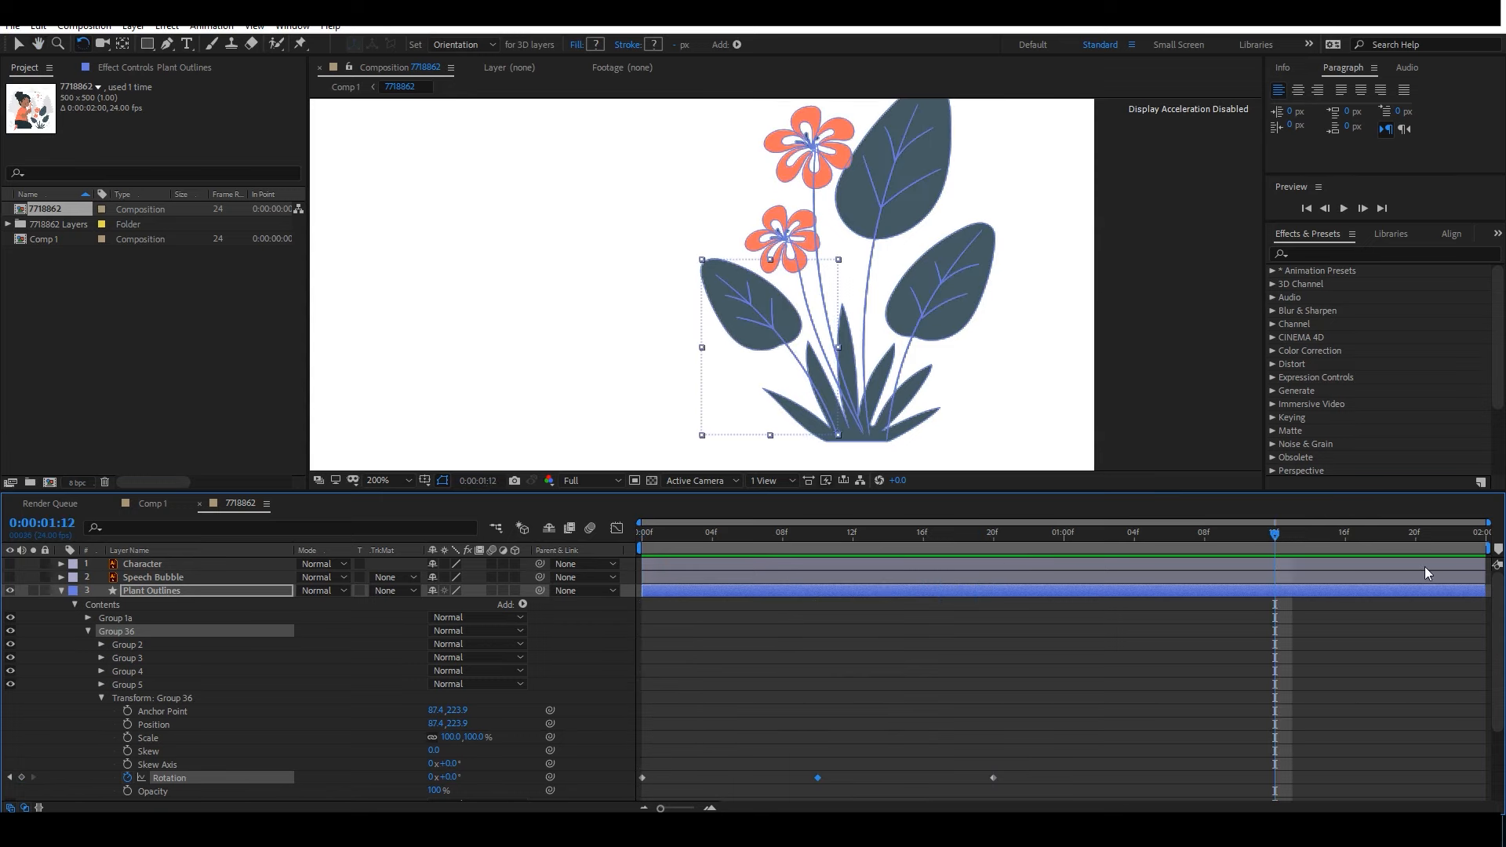
Copy Group 36's last two Rotation keyframes and paste them at 0:00:01:08.
scroll(1500, 650, down, 1)
drag(1264, 545, 1212, 543)
drag(1052, 732, 871, 765)
key(ctrl+c)
key(ctrl+v)
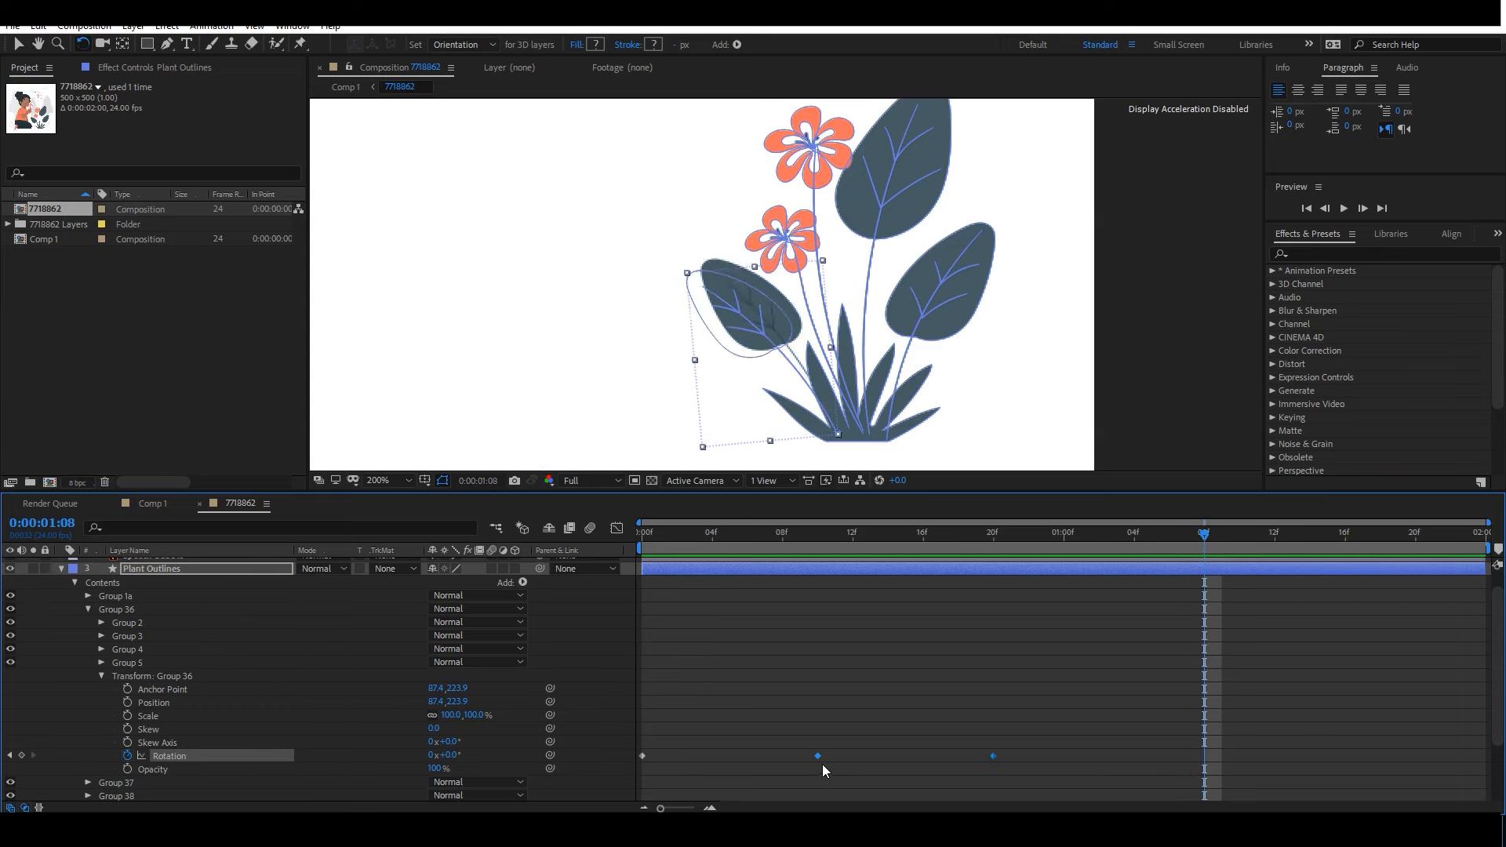
Shift all of Group 36's Rotation keyframes two frames later and play the animation from the start.
click(1369, 733)
drag(1412, 738, 637, 769)
drag(819, 756, 854, 757)
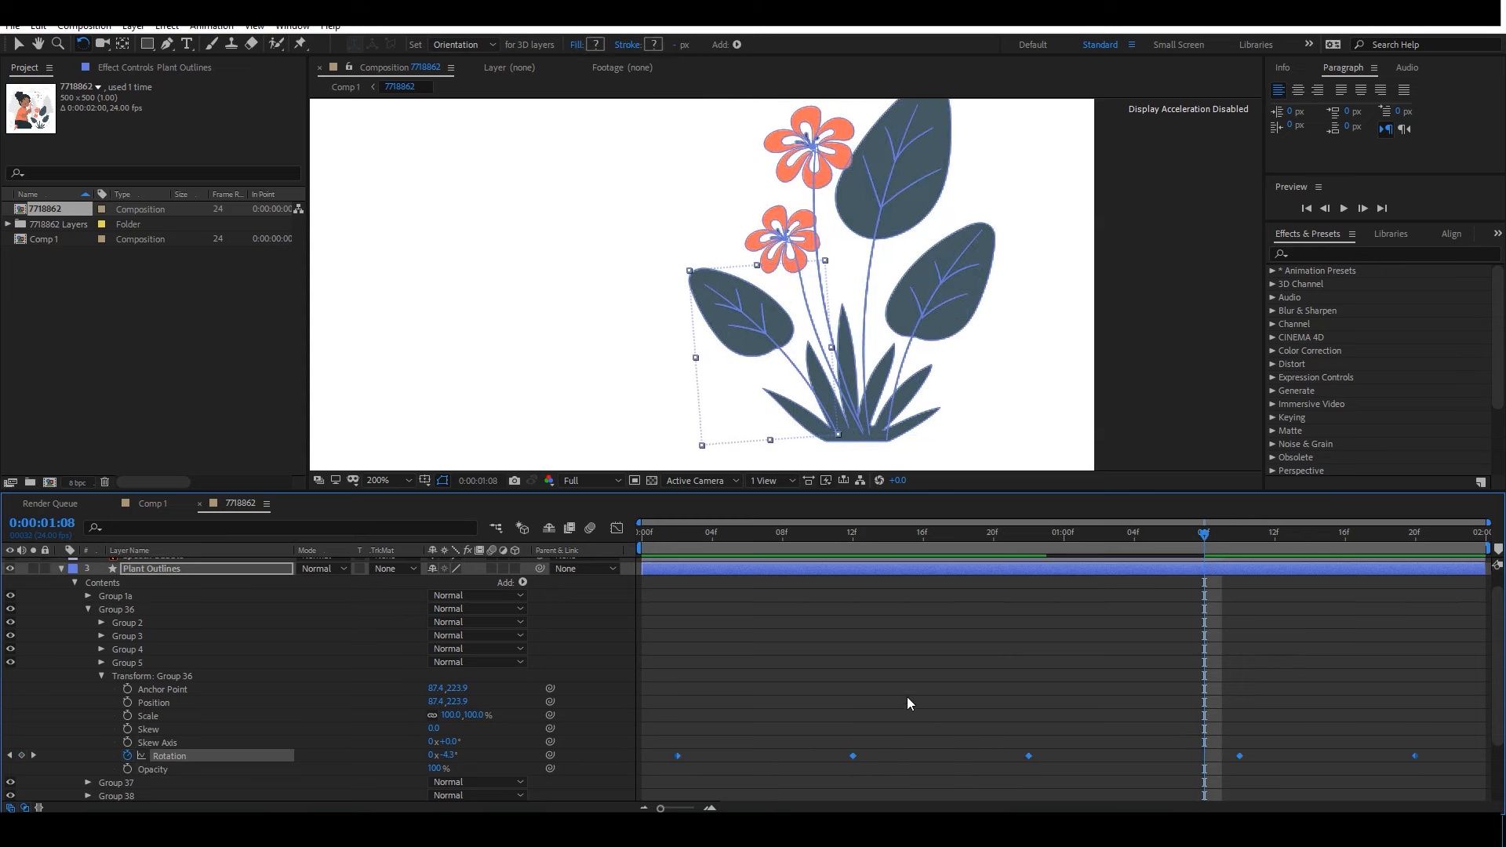
key(Home)
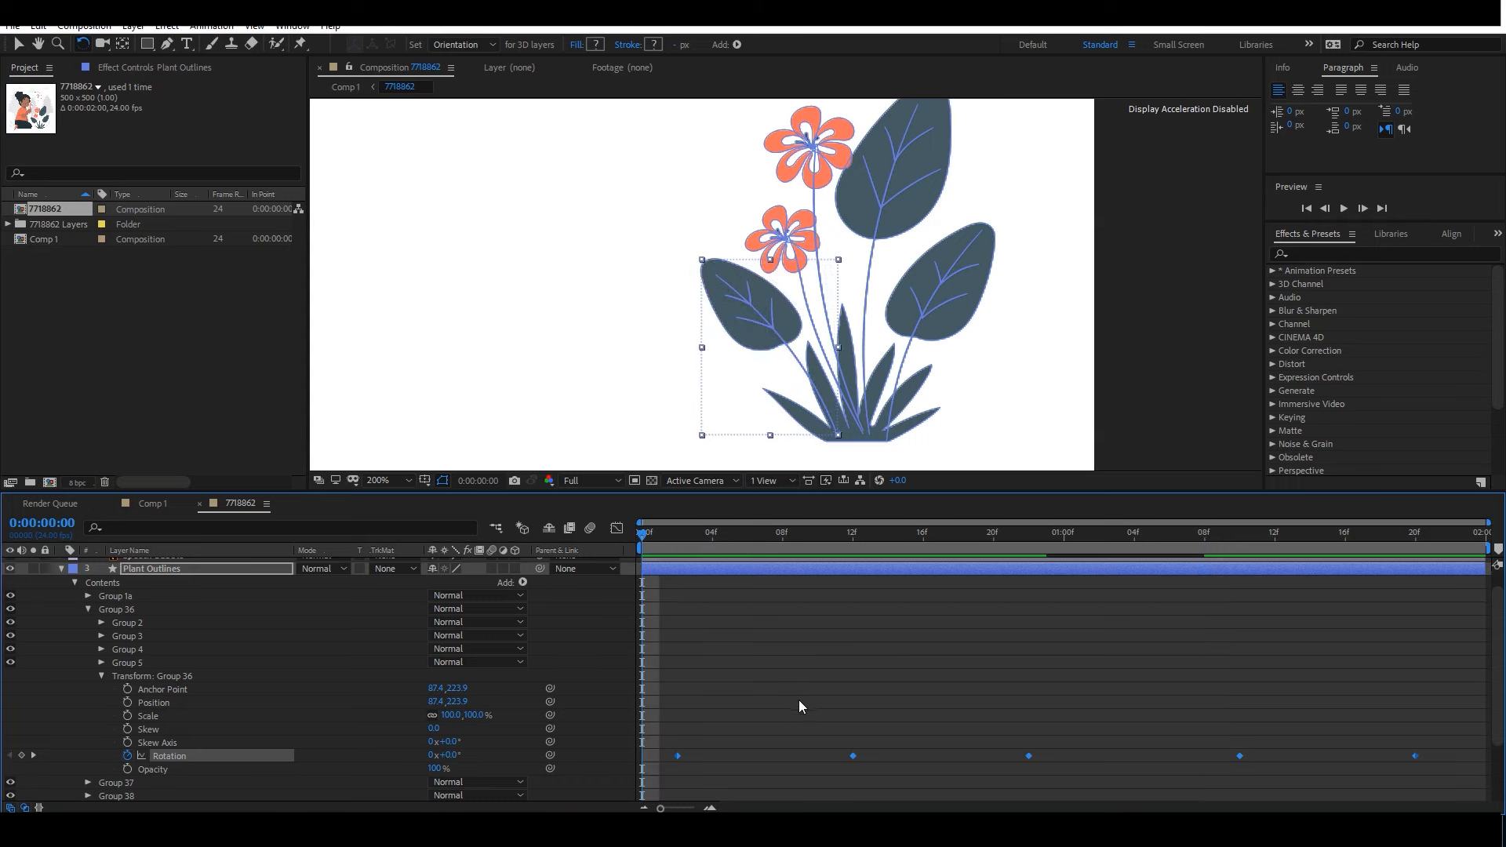
key(space)
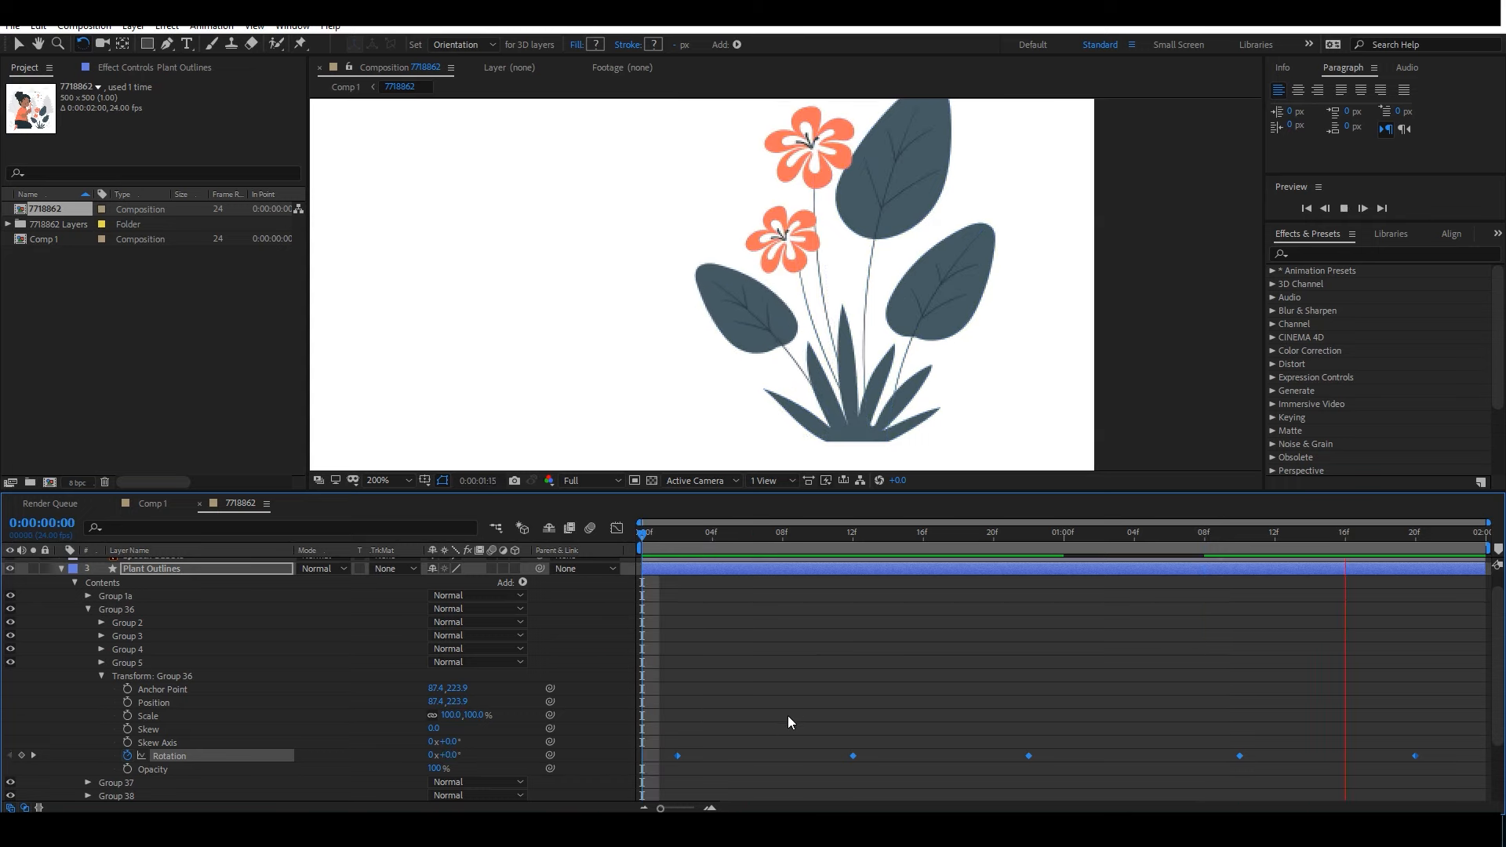
key(space)
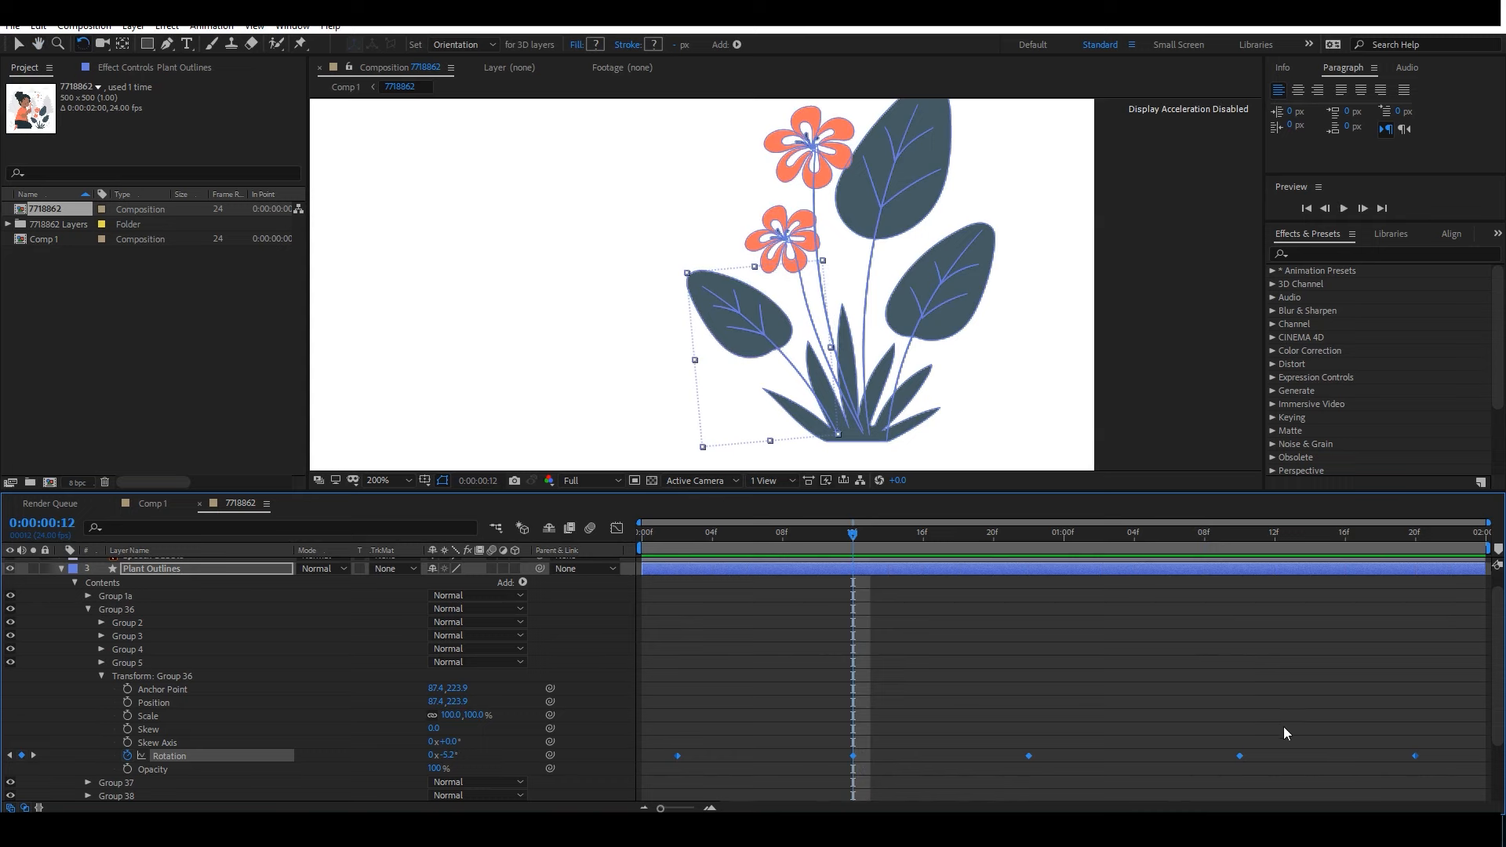
Try stretching the spacing of Group 36's Rotation keyframes, undo it, and check the rotation's speed graph.
drag(1412, 757, 1429, 756)
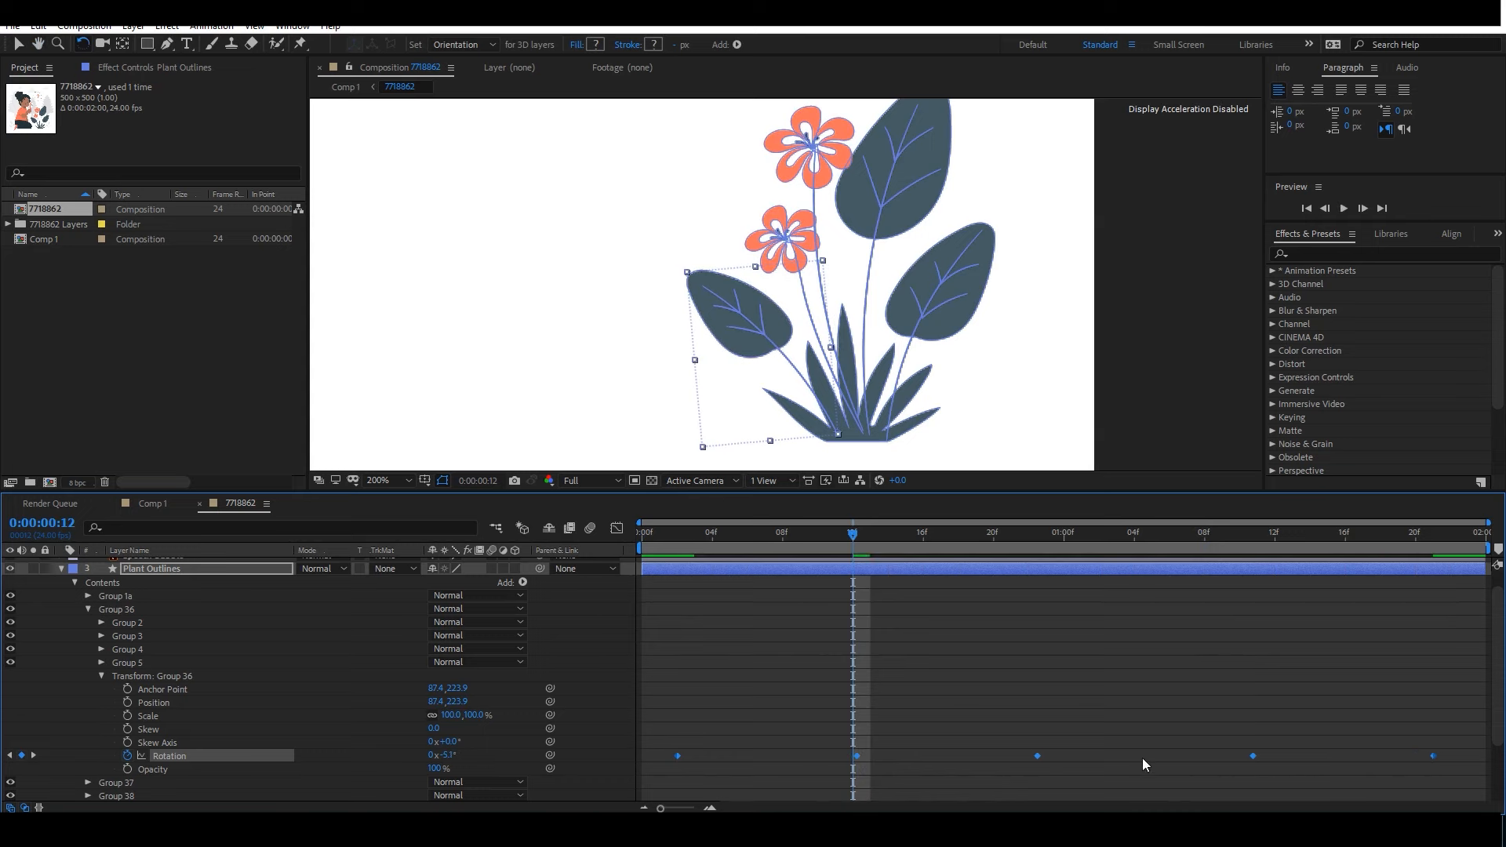
key(ctrl+z)
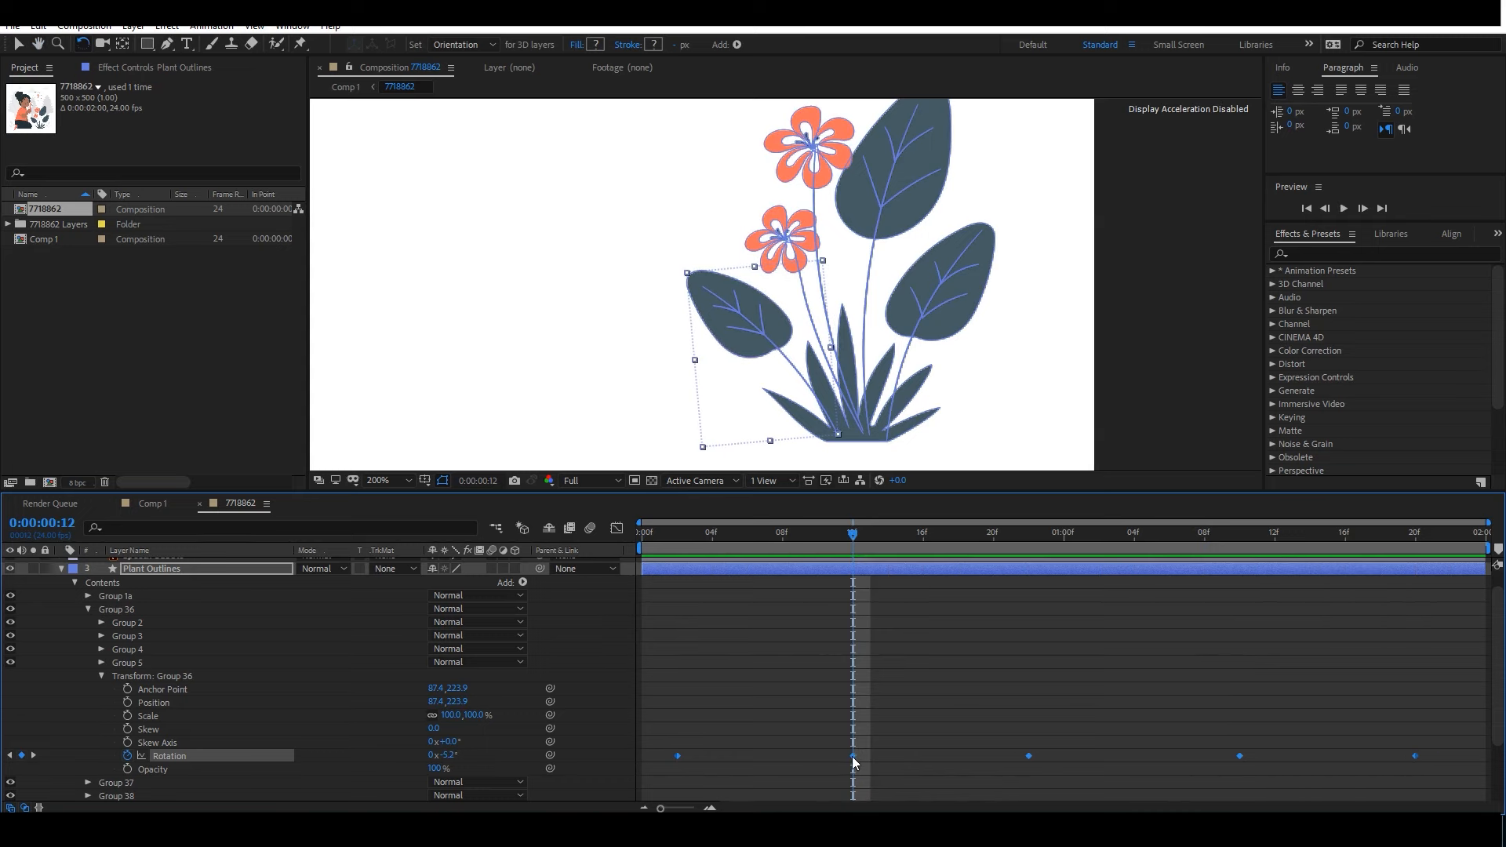
click(617, 529)
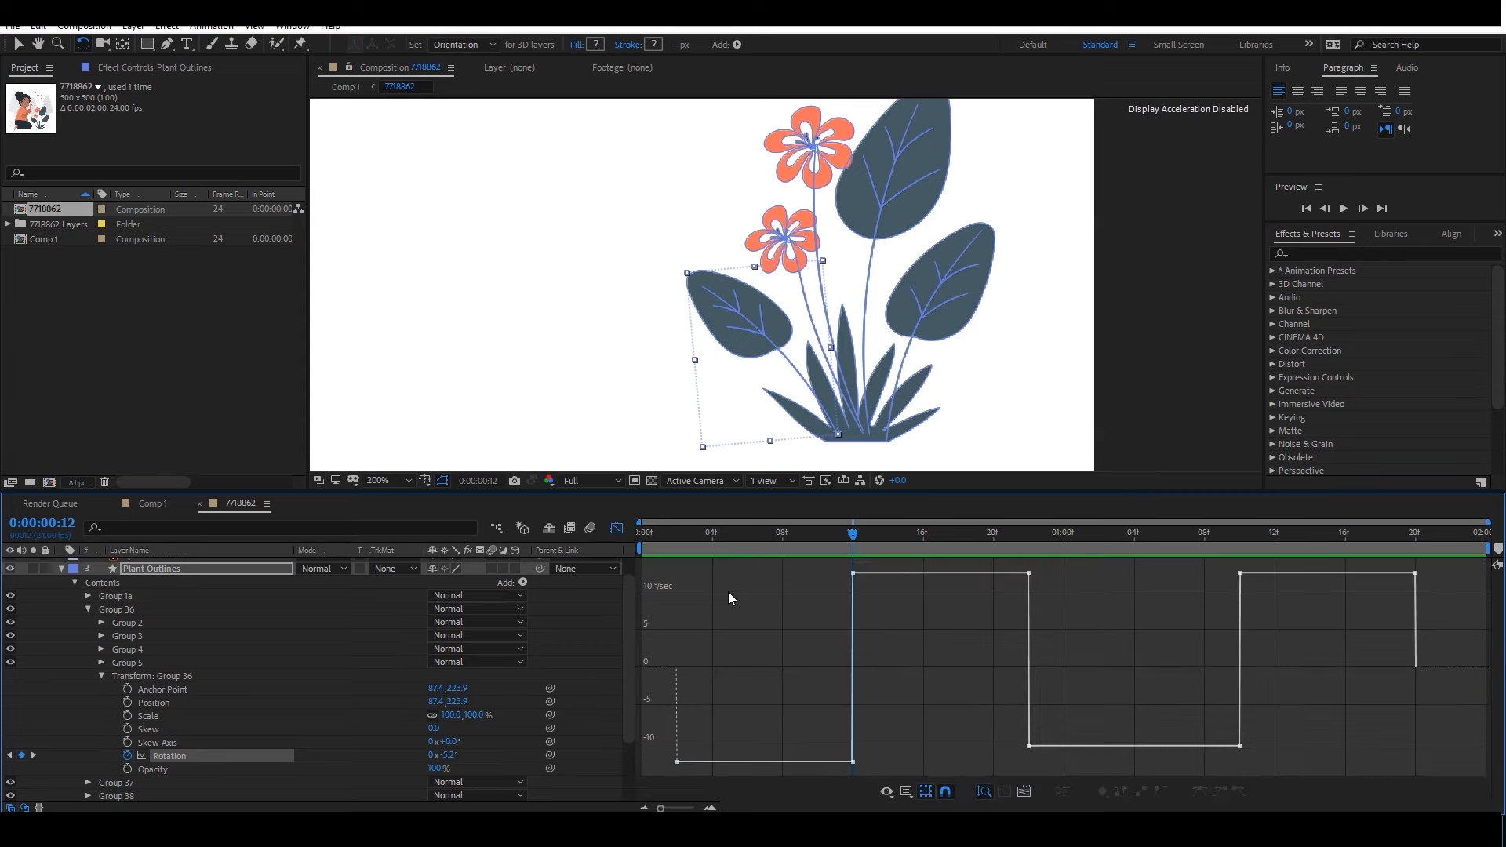
click(617, 529)
Apply Easy Ease to the three Skew keyframes of the lower flower, Group 37.
drag(669, 714, 1455, 774)
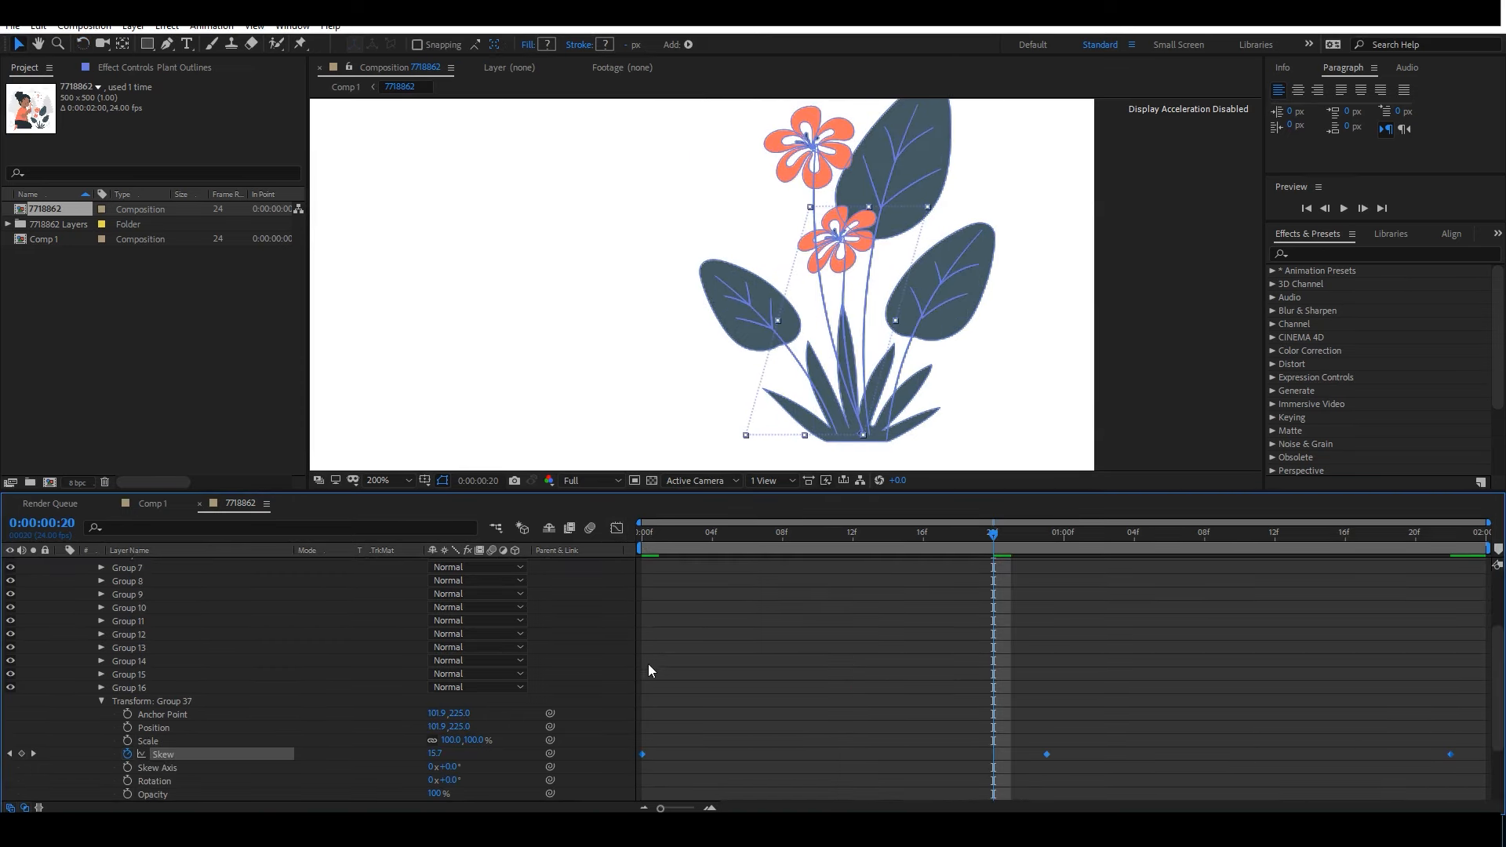
right_click(644, 755)
mouse_move(706, 747)
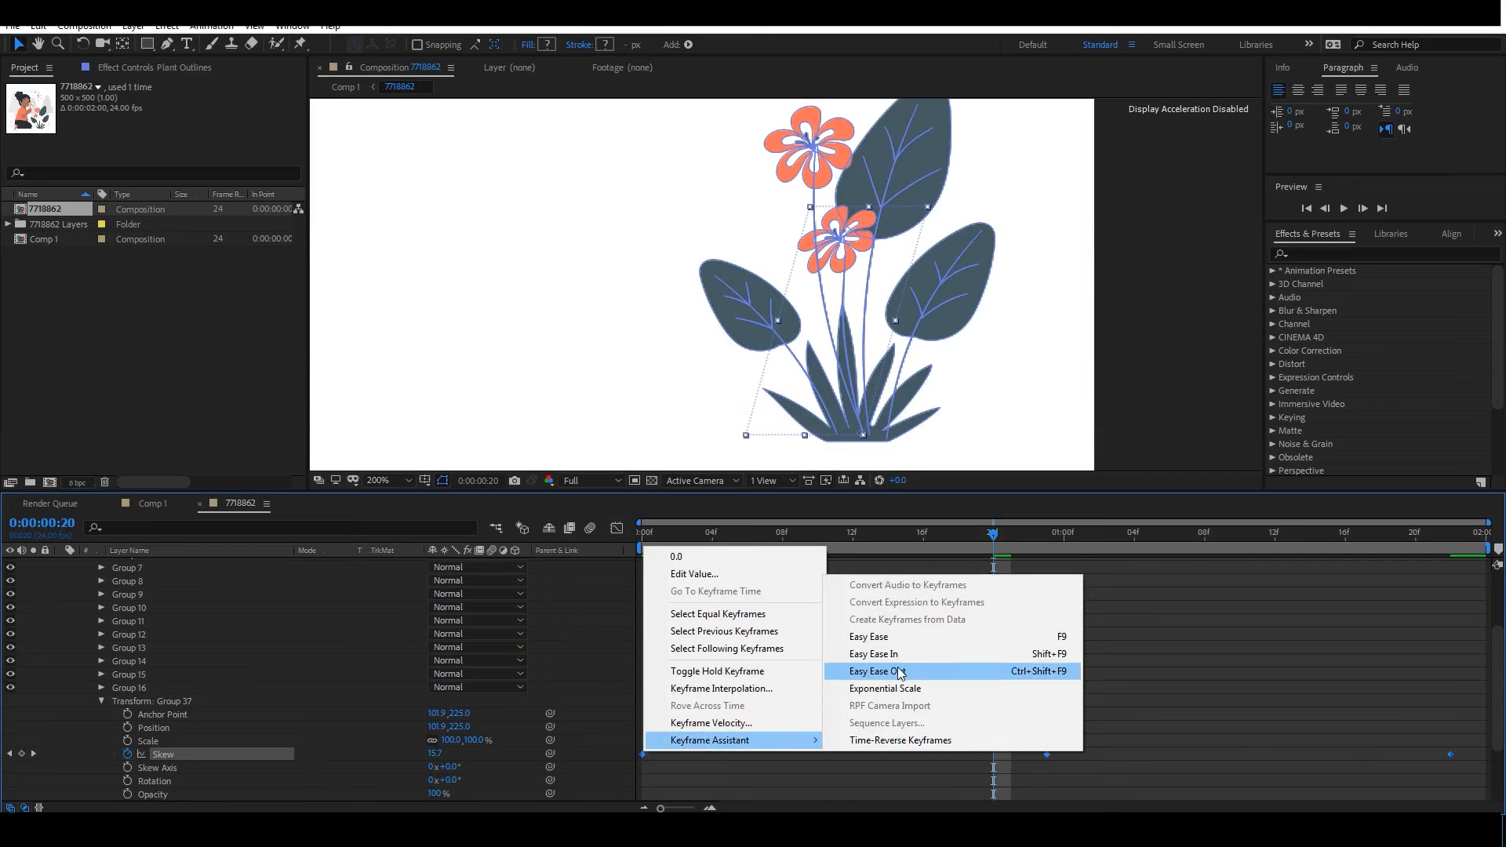
click(868, 637)
Lengthen the incoming speed-graph handles of Group 37's middle and last Skew keyframes to reshape the easing.
click(614, 530)
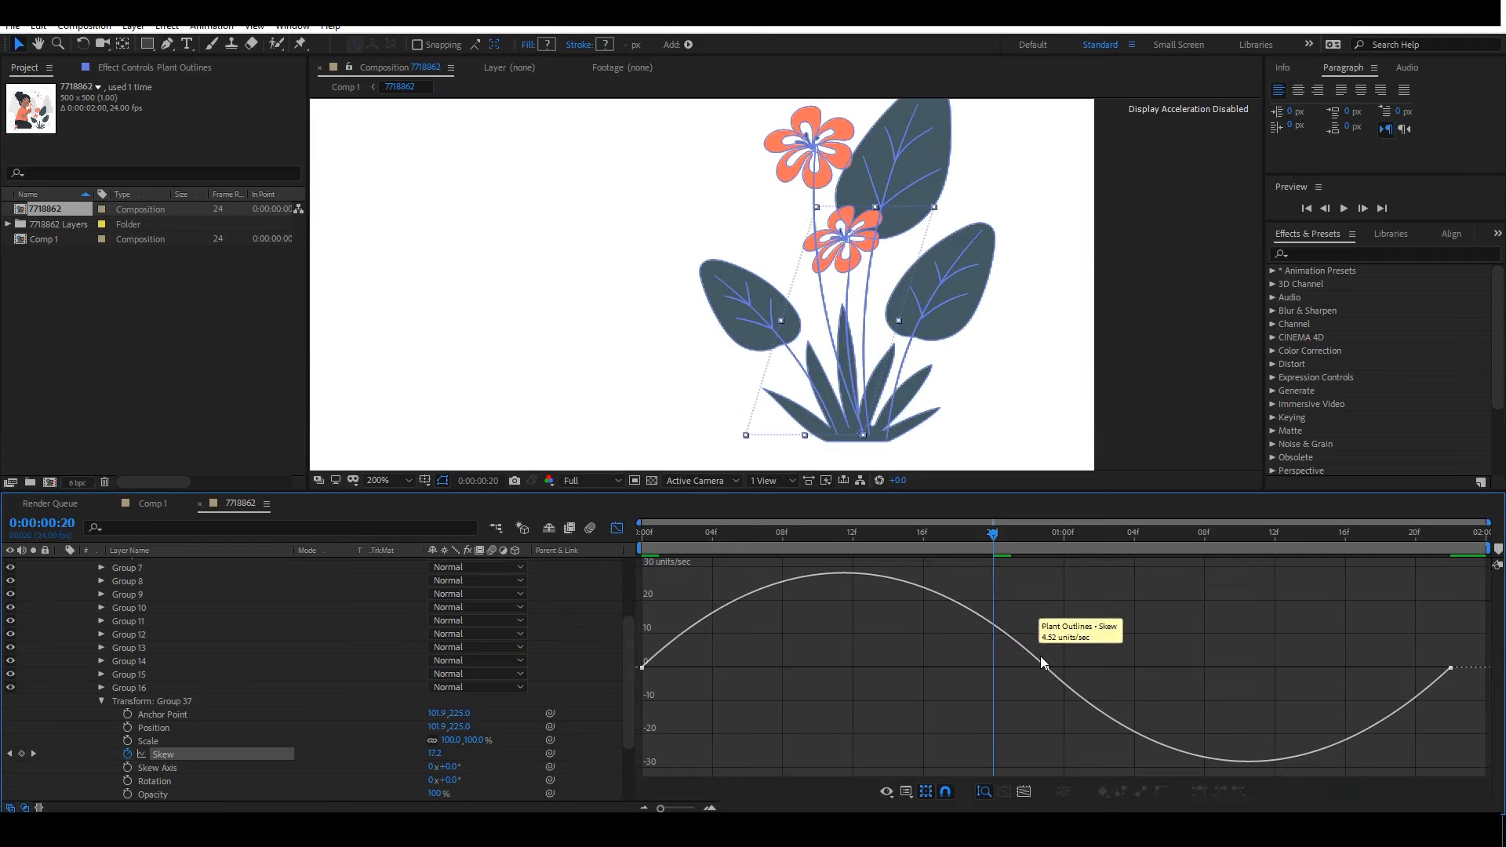
drag(1042, 670, 1044, 671)
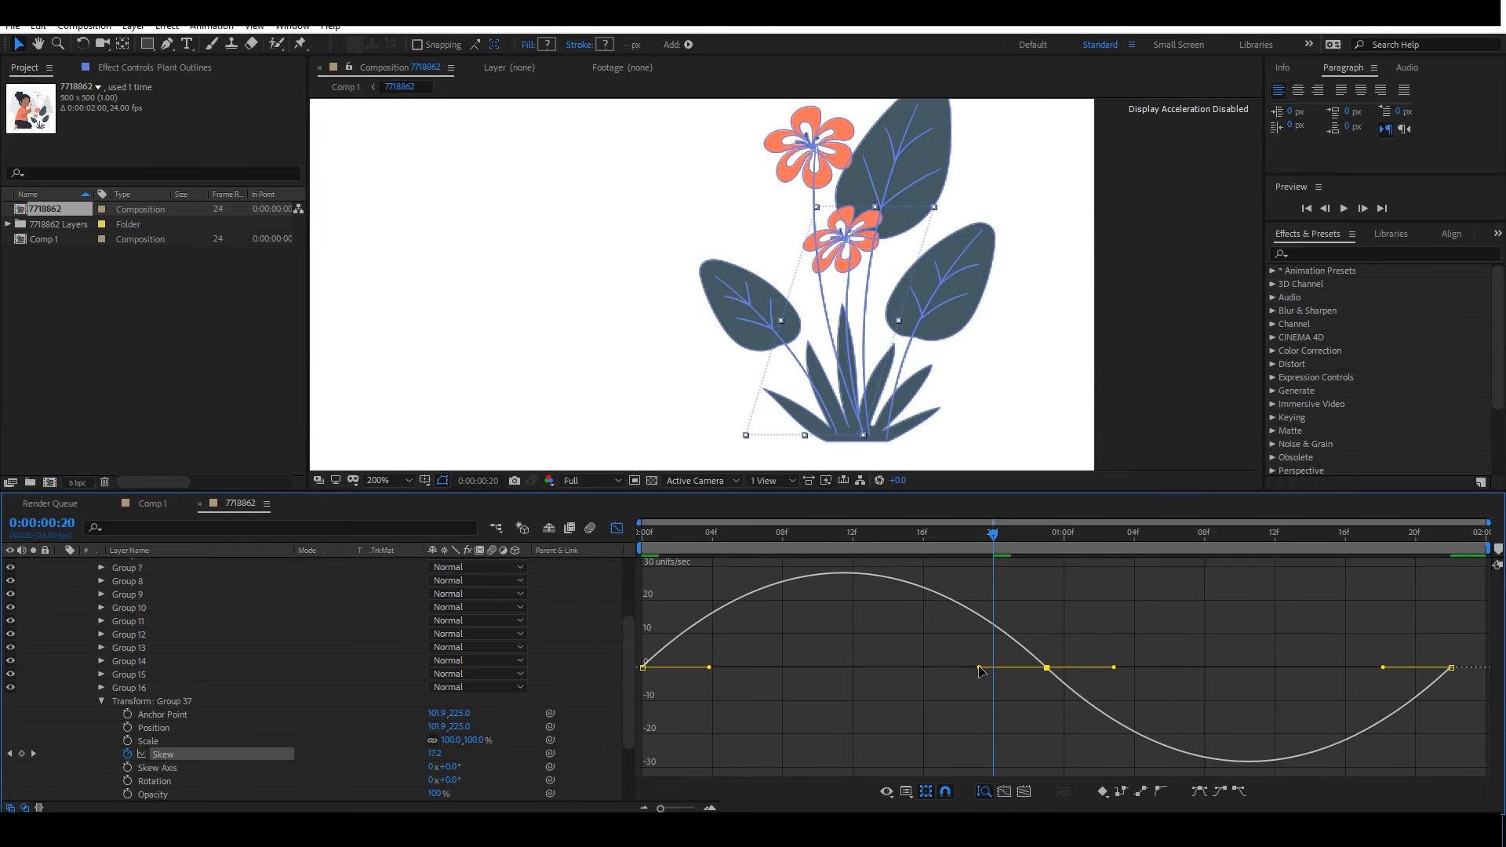
drag(979, 673, 905, 701)
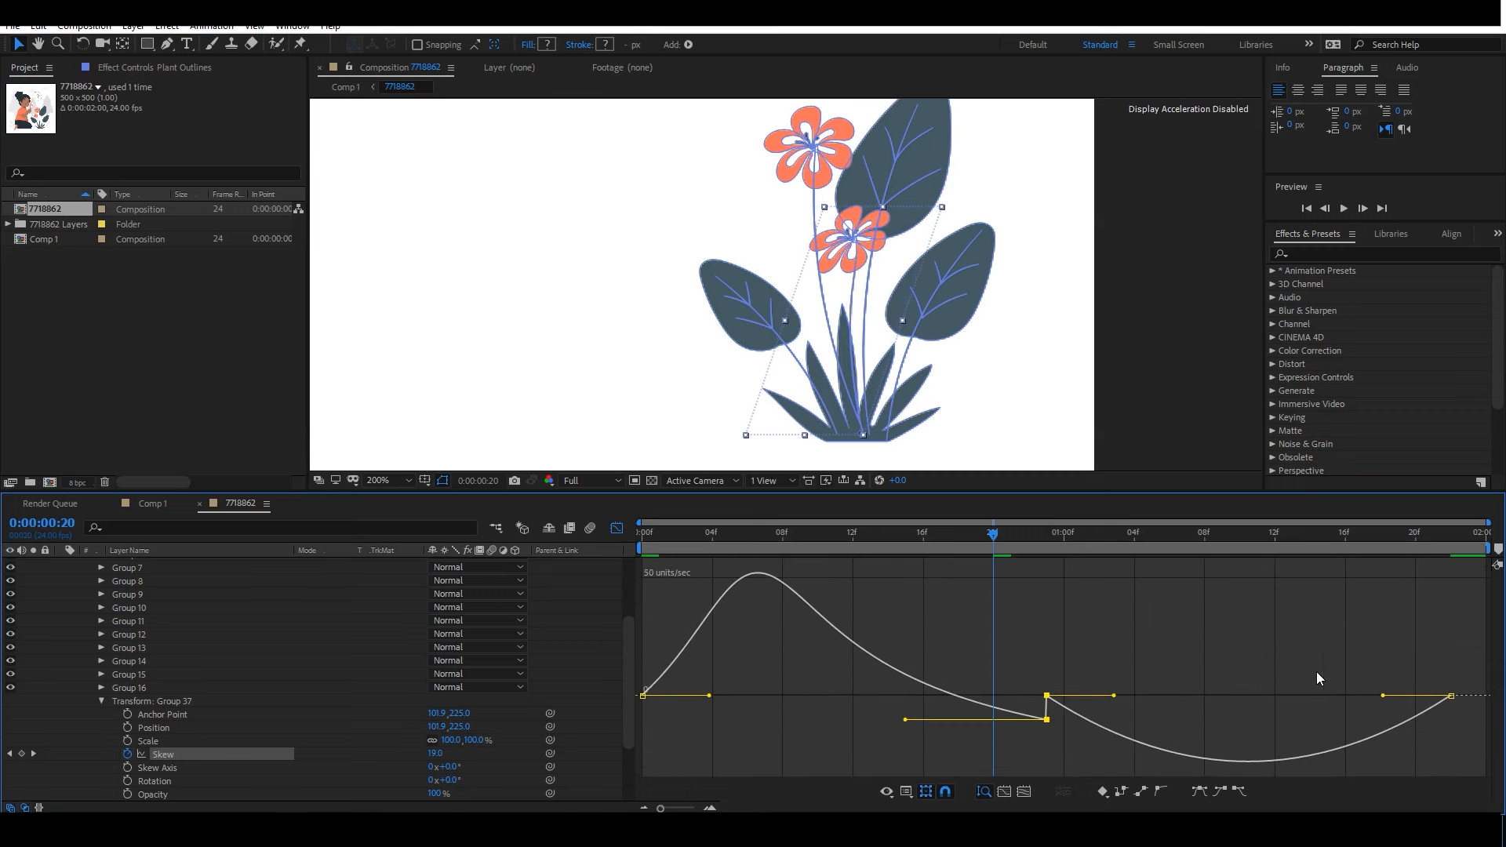
click(1461, 717)
drag(1385, 695, 1343, 662)
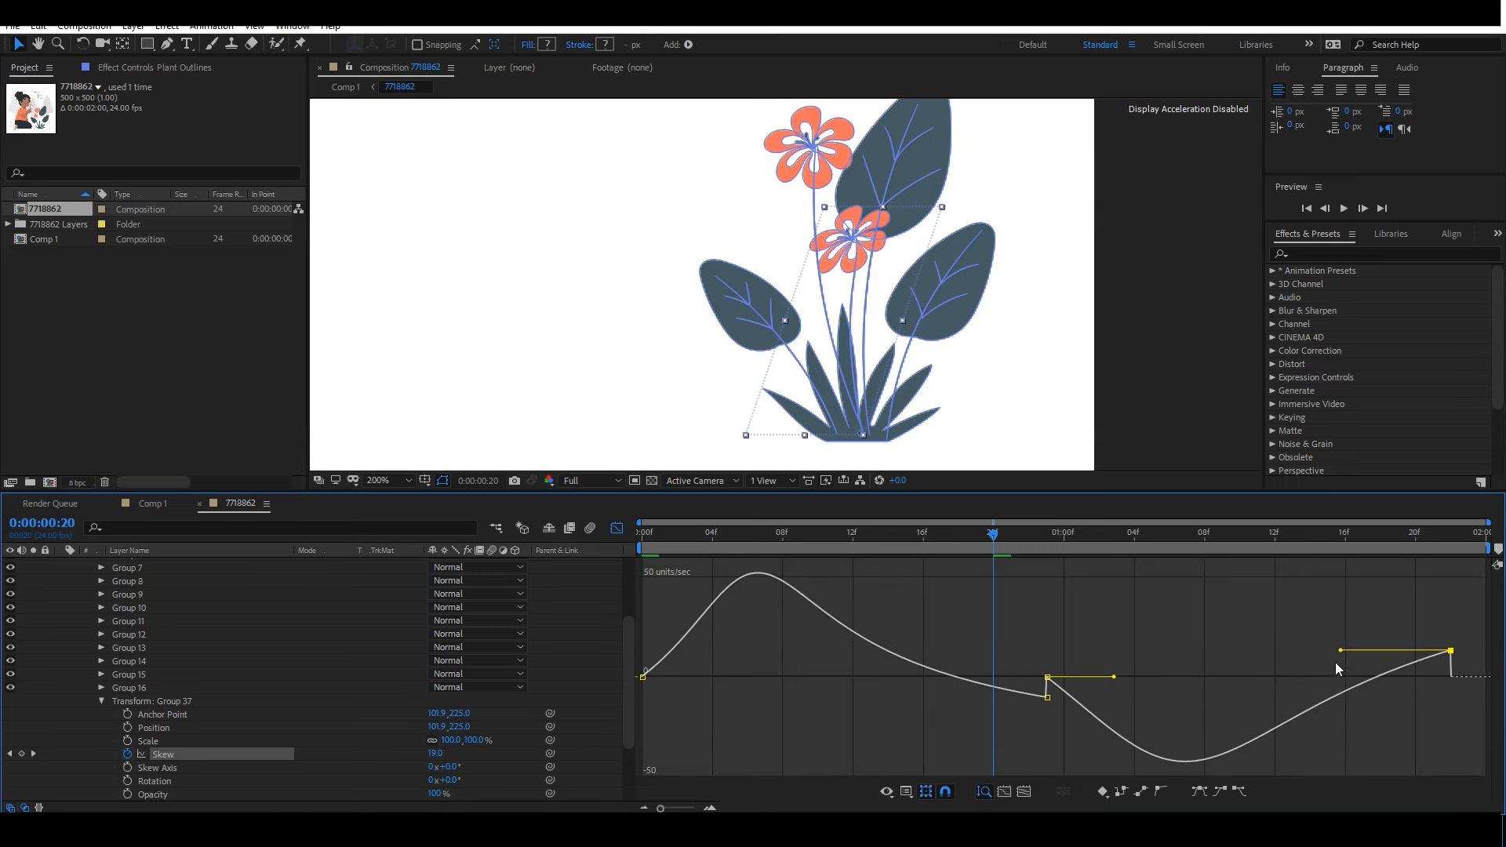
click(617, 529)
Play the animation from the start to check the motion of the left leaf and lower flower.
drag(675, 535, 631, 542)
key(space)
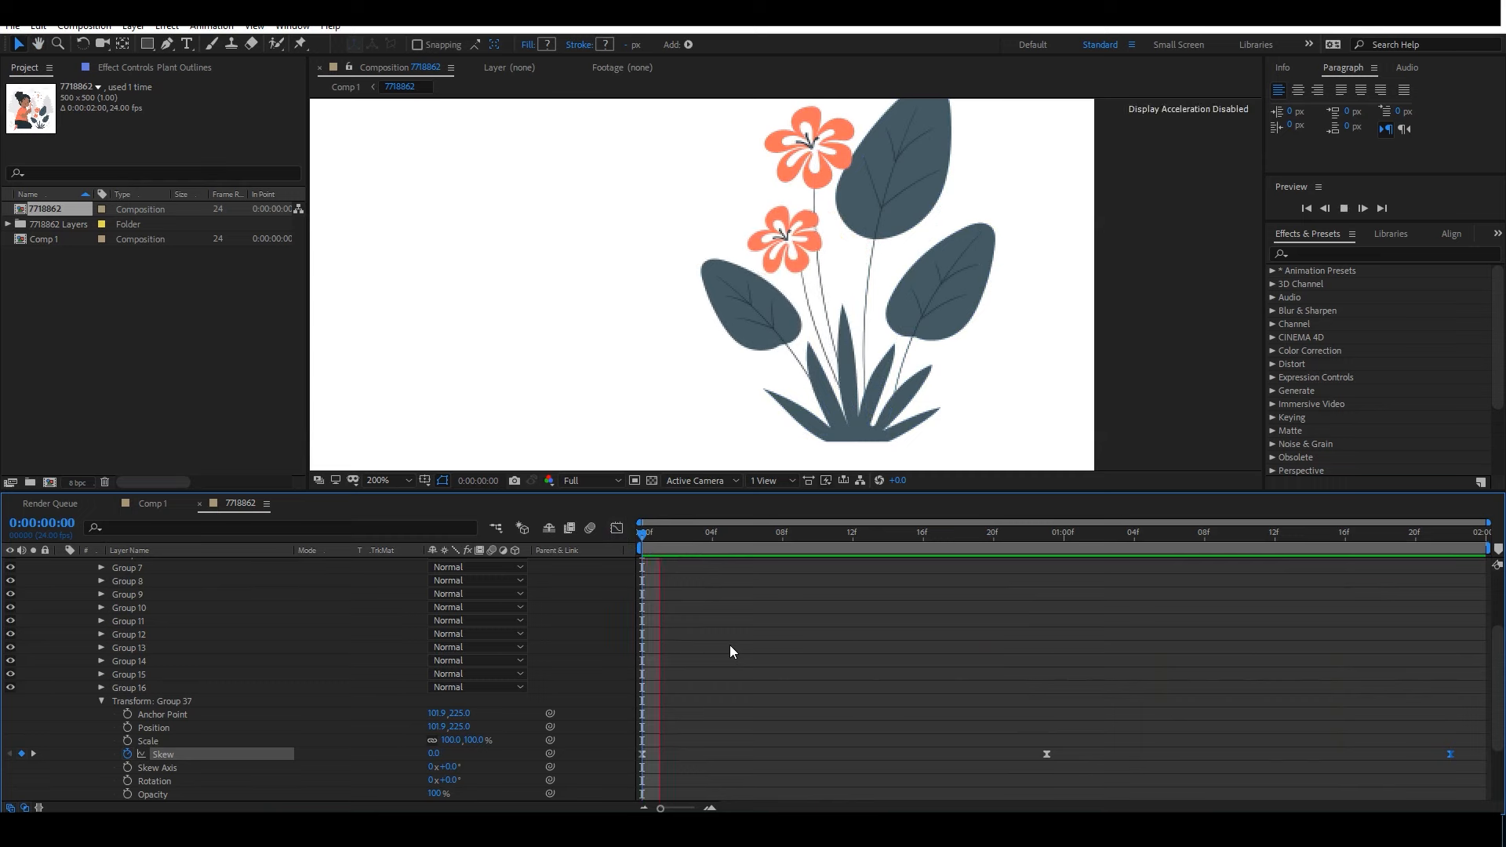
key(space)
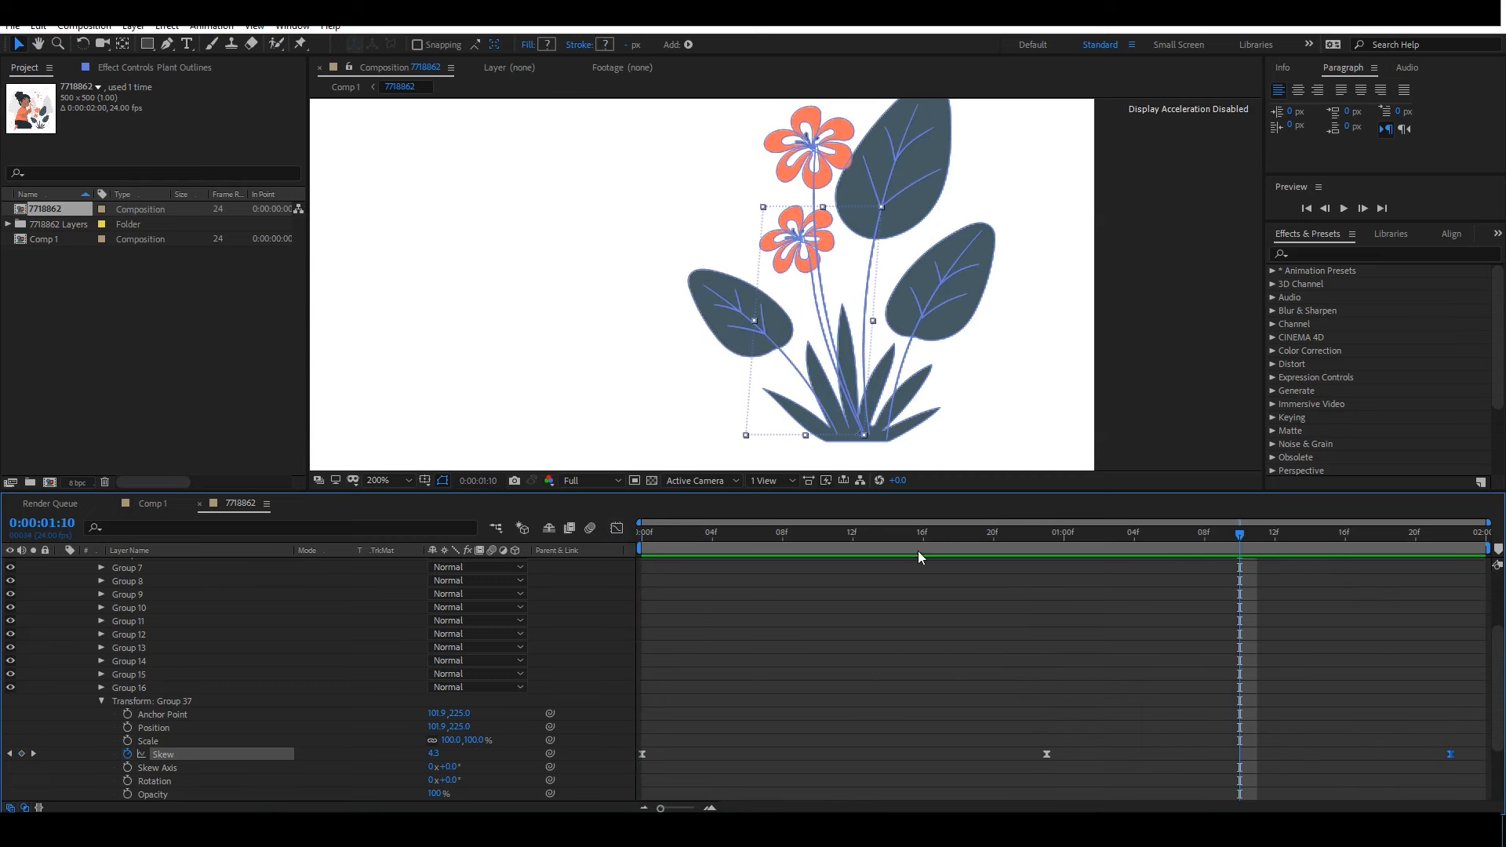
Set the Skew of the lower flower, Group 37, to 9 at its middle keyframe, 0:00:00:23.
click(1444, 537)
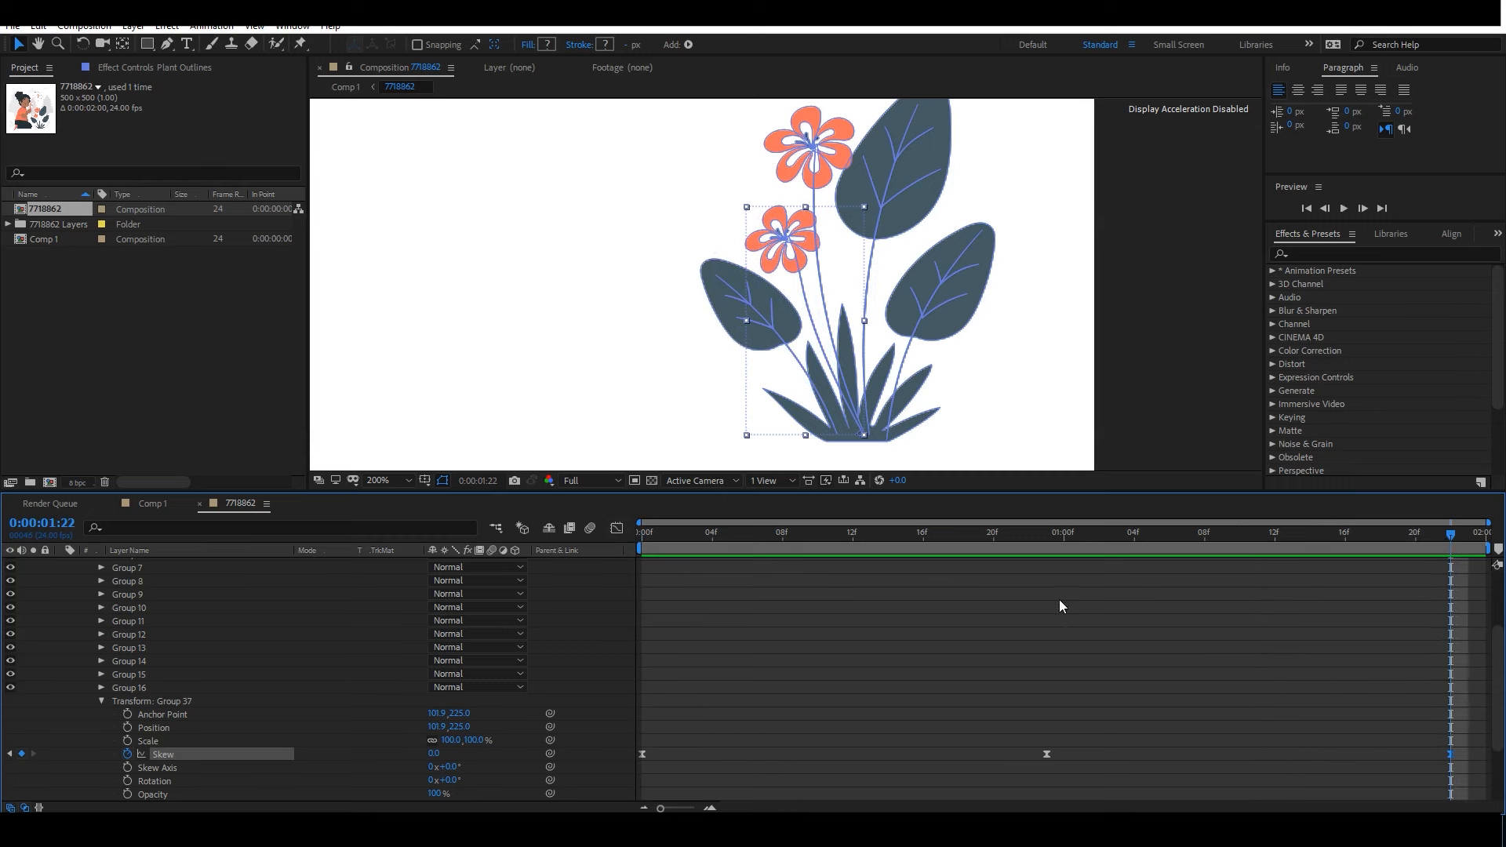
click(1048, 530)
click(435, 754)
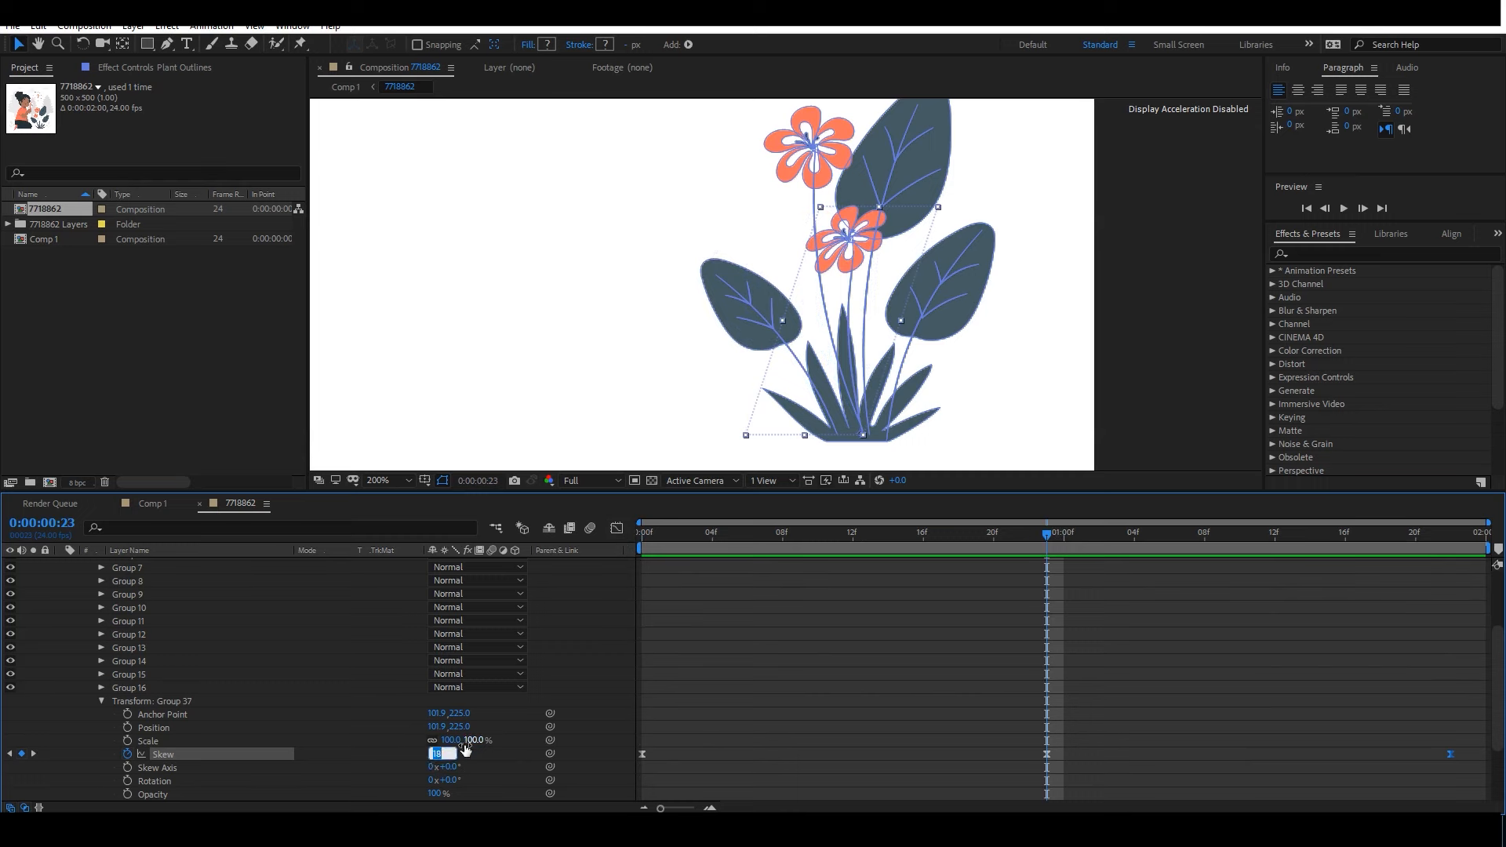
text(9)
key(Return)
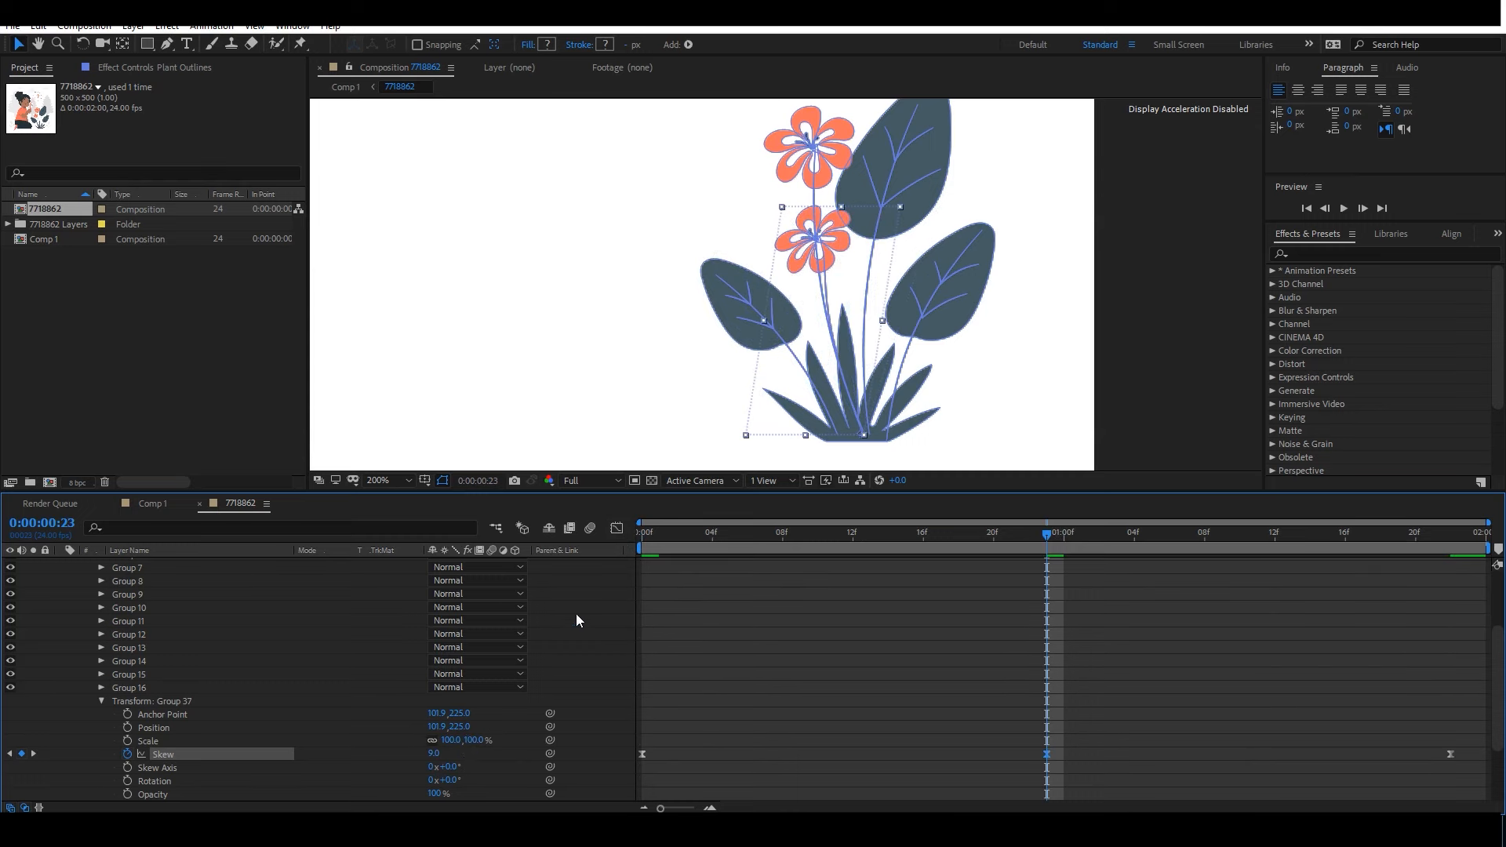
Play the animation from the start to check the lower flower's revised skew, stopping back at 0:00:00:00.
click(654, 535)
key(space)
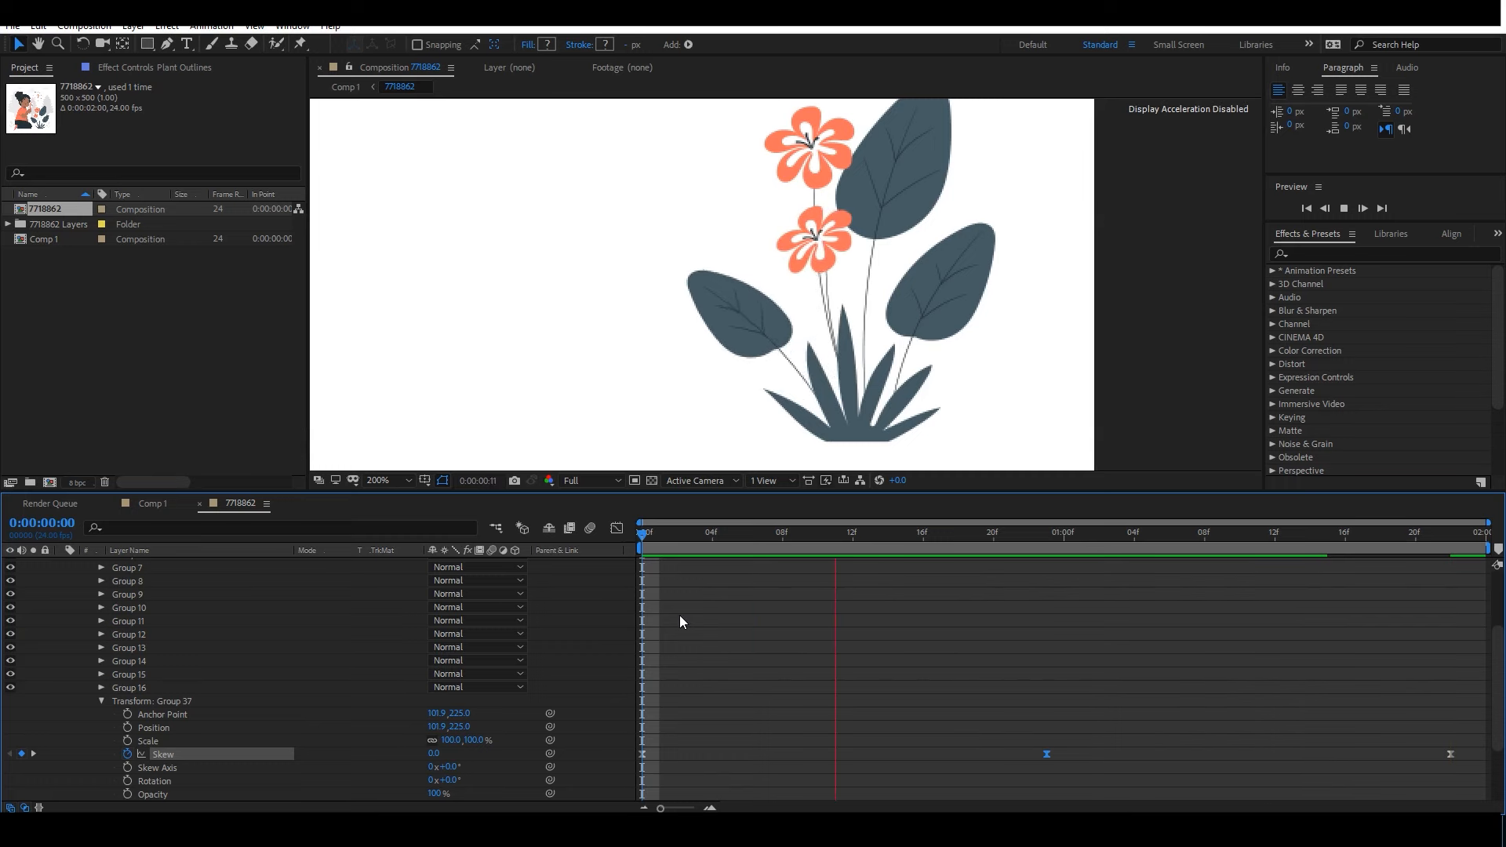
key(space)
drag(672, 537, 642, 539)
Collapse Group 37 and its transform properties in the Plant Outlines layer.
click(102, 701)
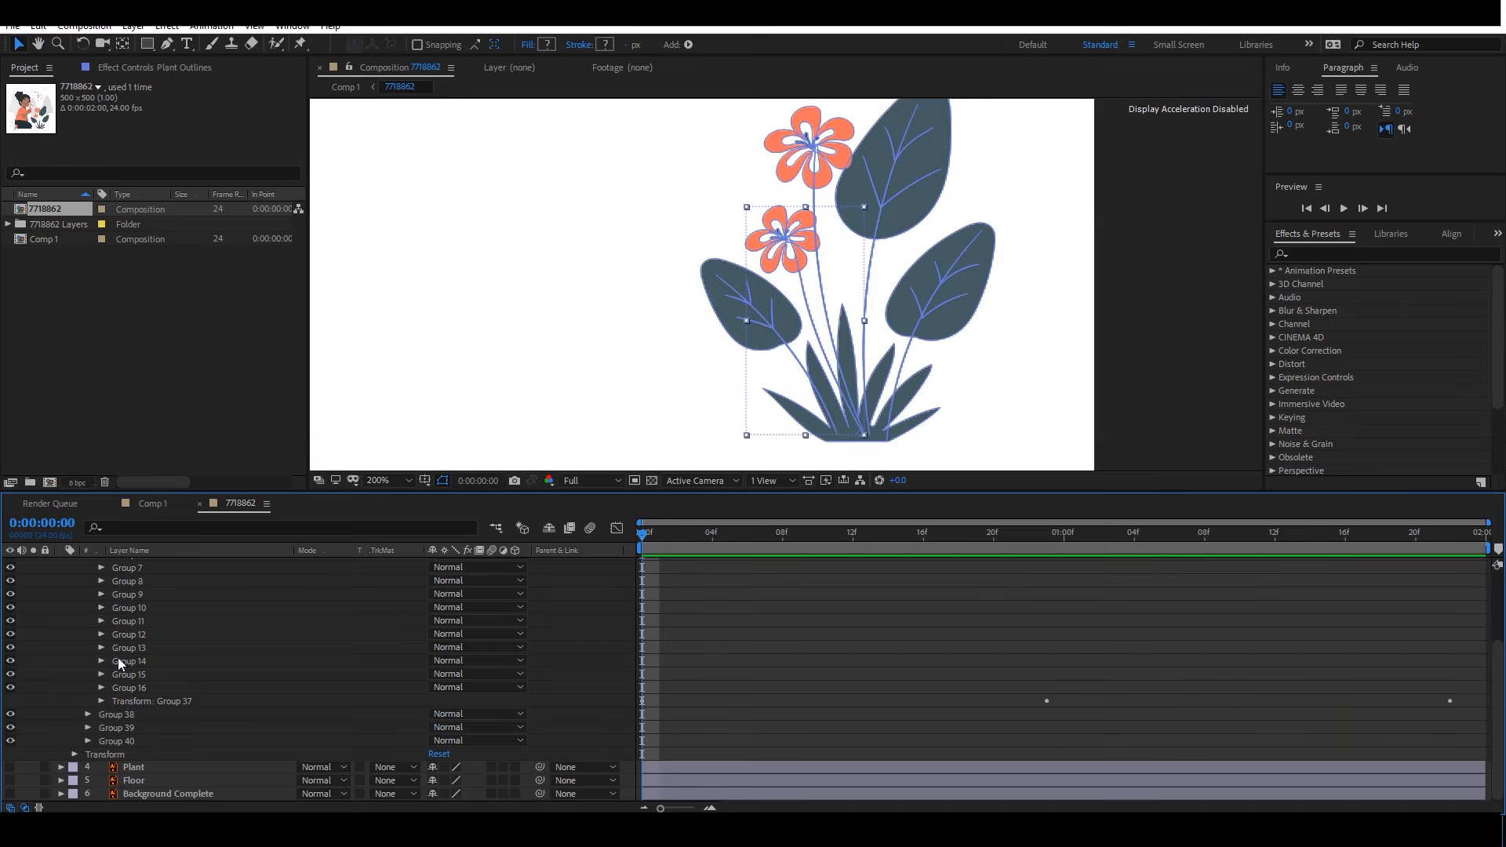
click(138, 622)
drag(1497, 688, 1497, 613)
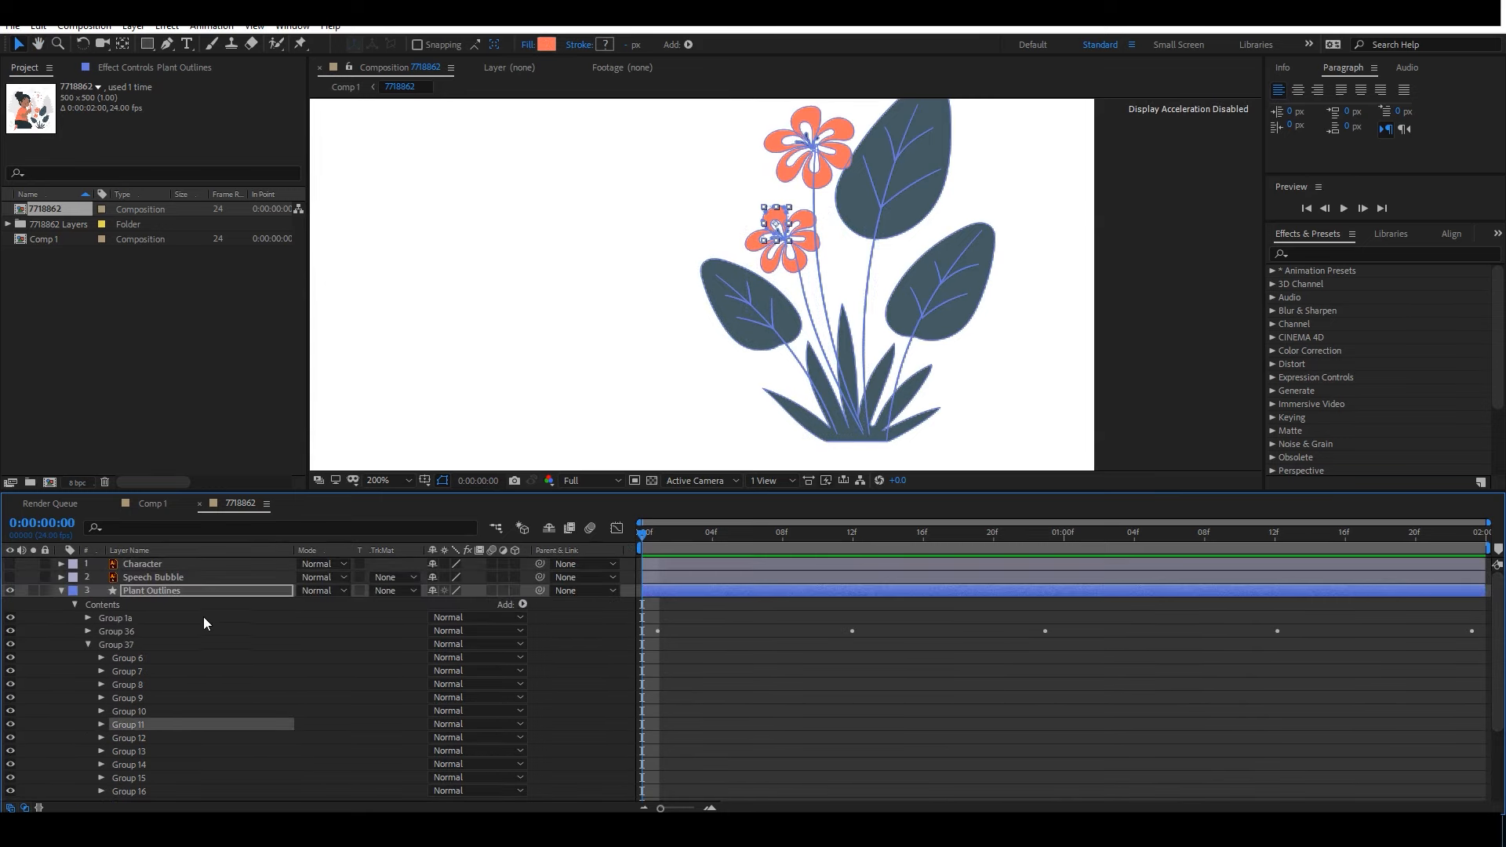
click(87, 643)
Try adjusting the transform of the left leaf, Group 36, undo the change, and collapse the group.
click(116, 631)
click(88, 631)
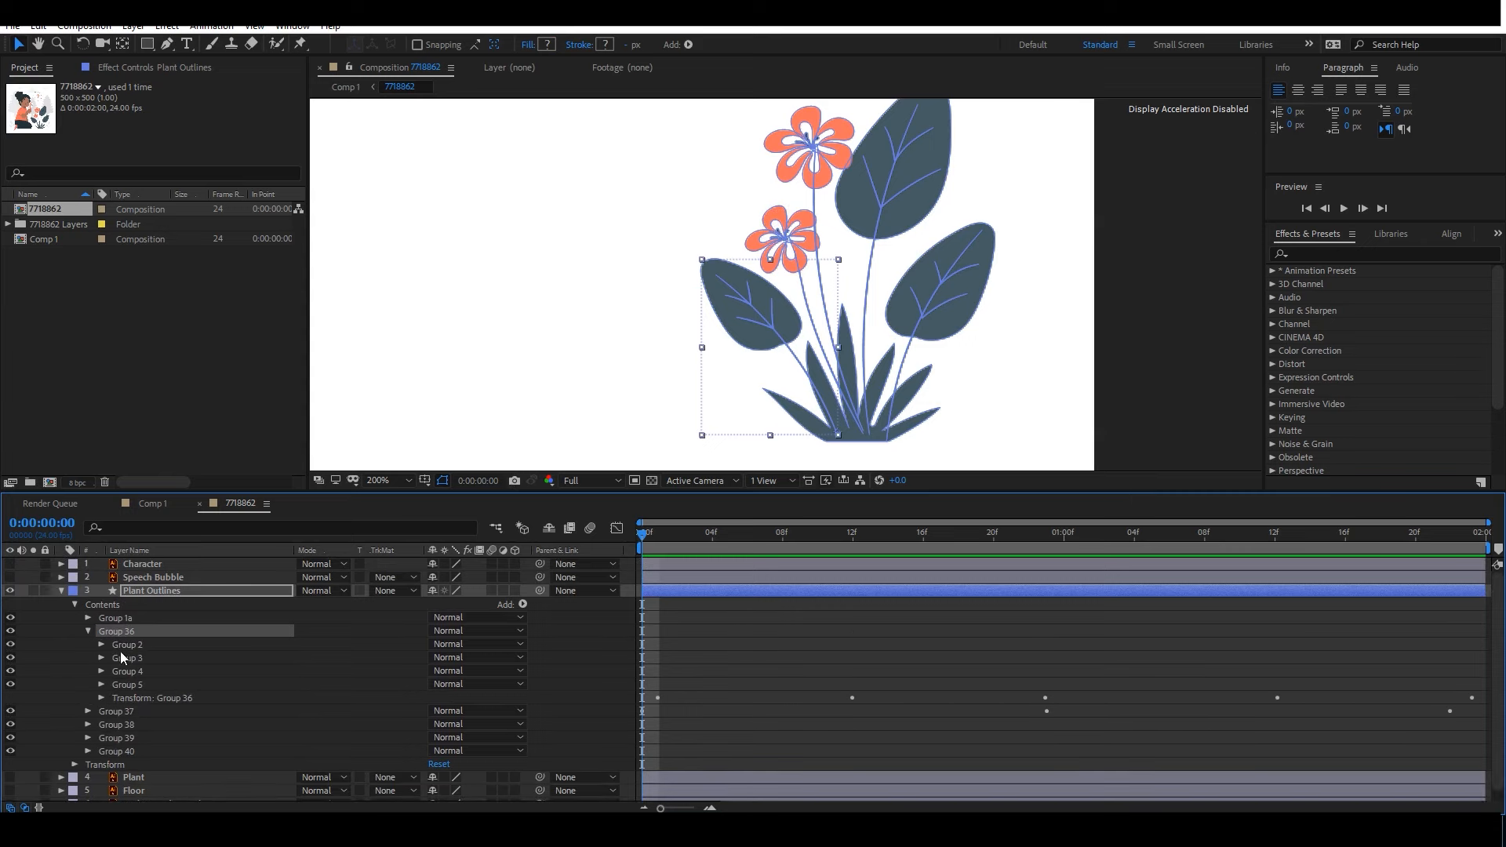
click(102, 698)
drag(434, 750, 441, 750)
key(ctrl+z)
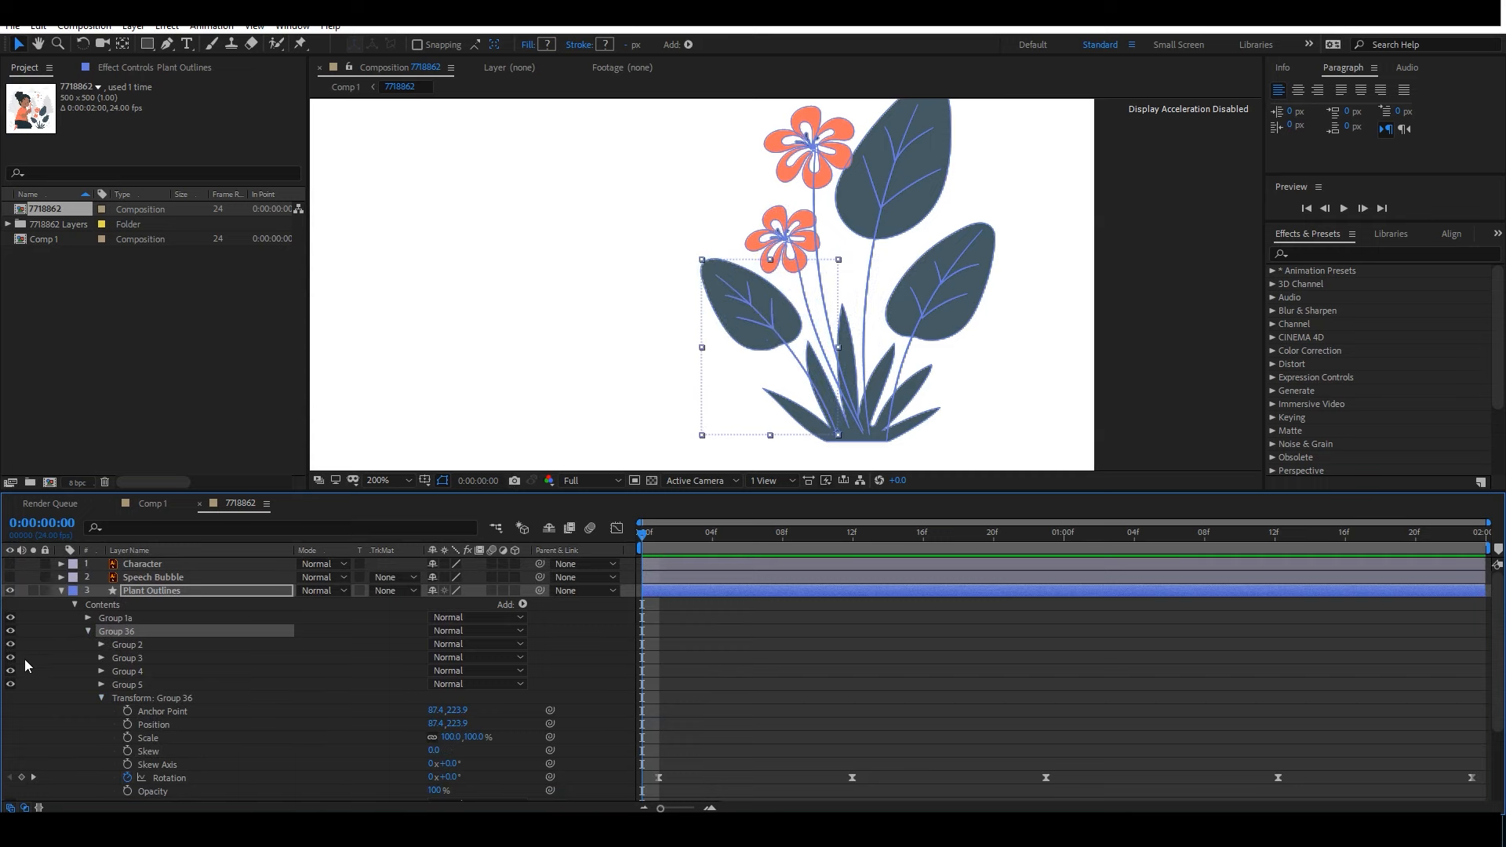
click(87, 632)
Start Skew keyframing on the upper flower, Group 38, with a keyframe at 0:00:00:04.
click(128, 644)
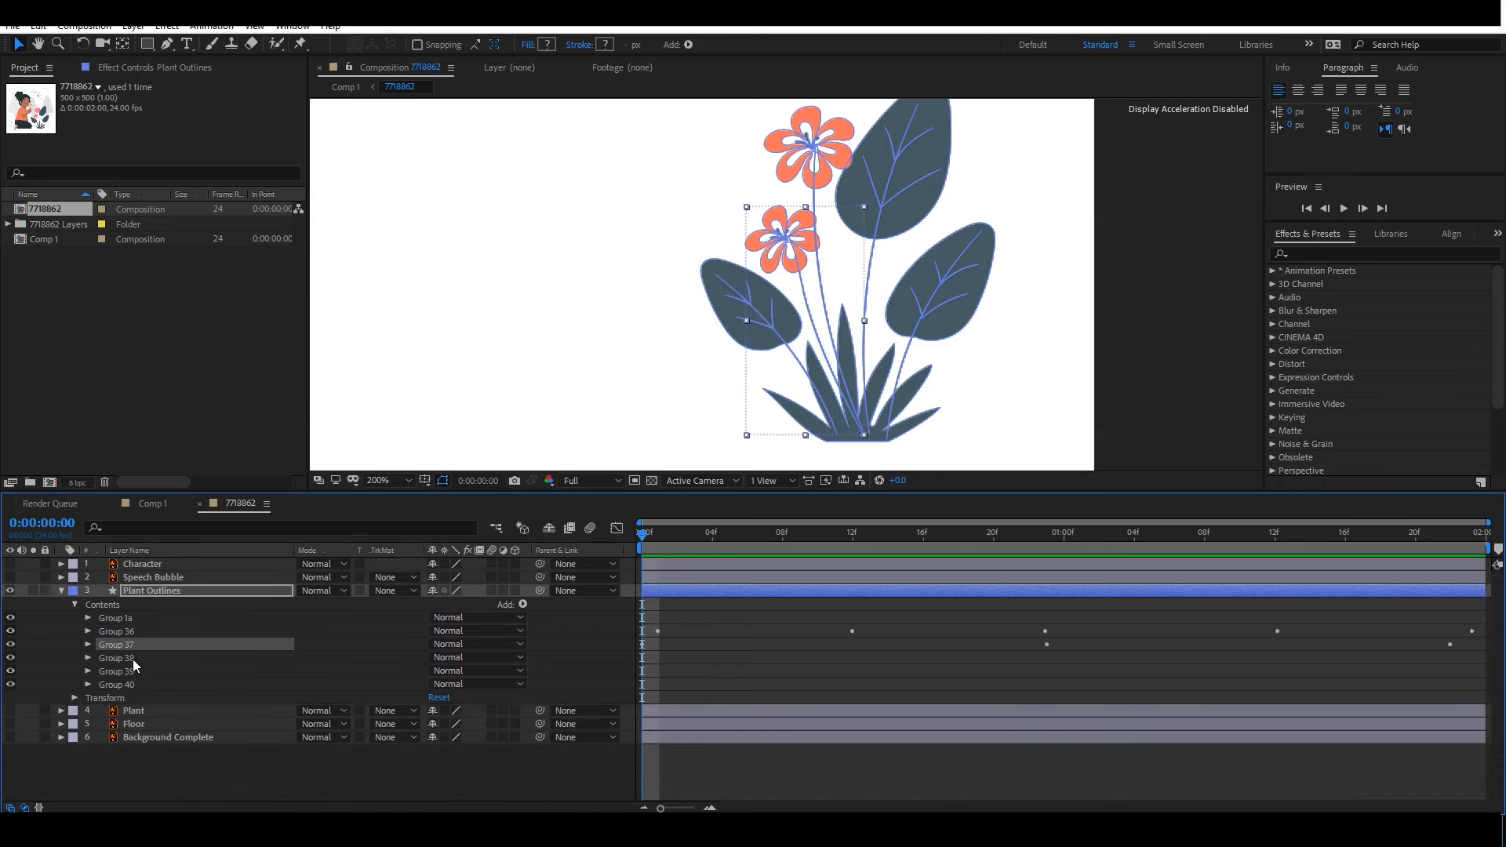
click(126, 658)
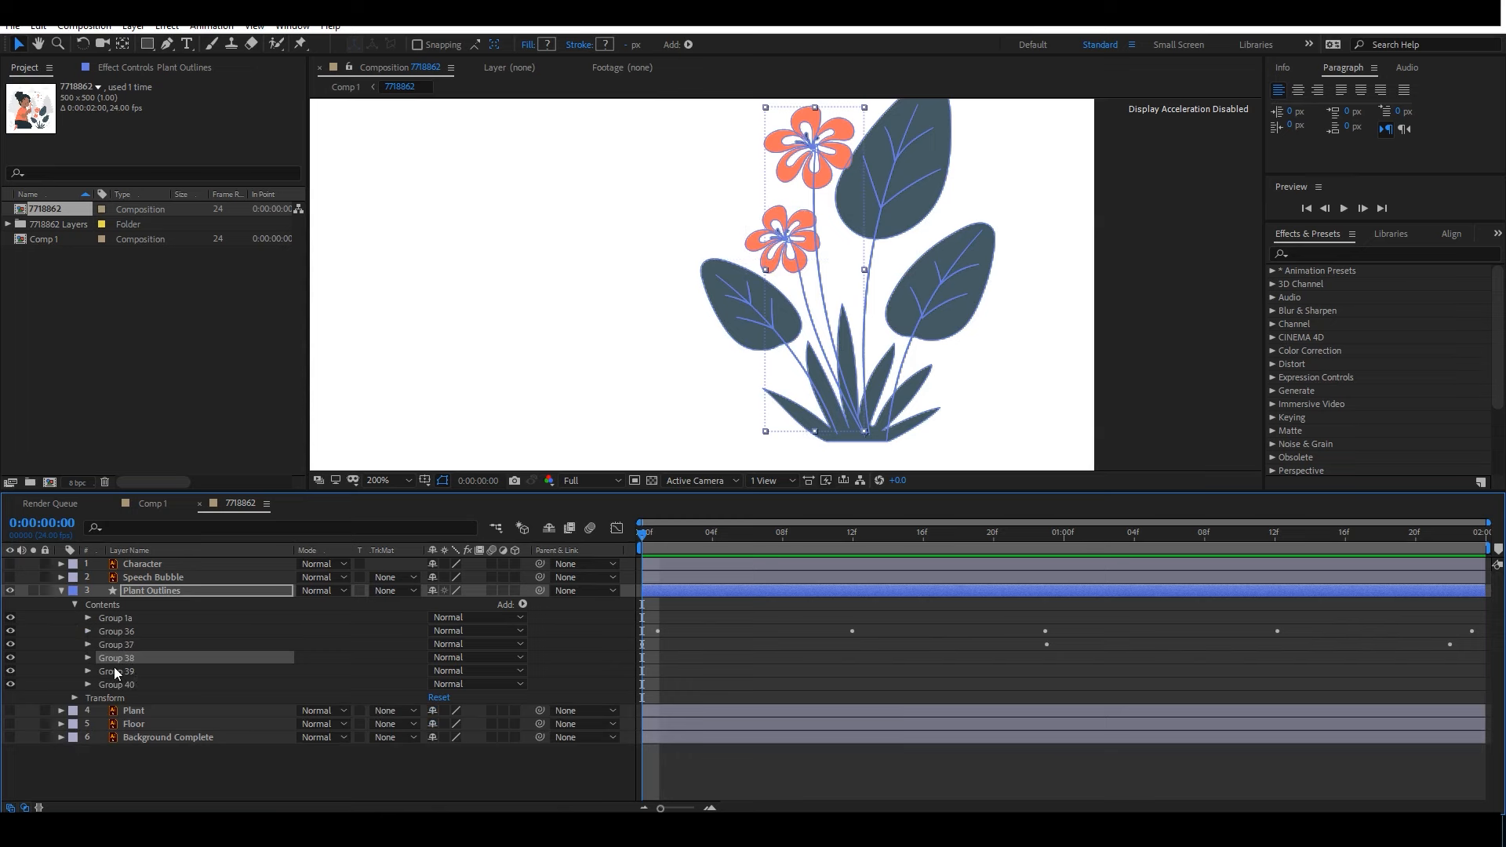
drag(666, 537, 713, 535)
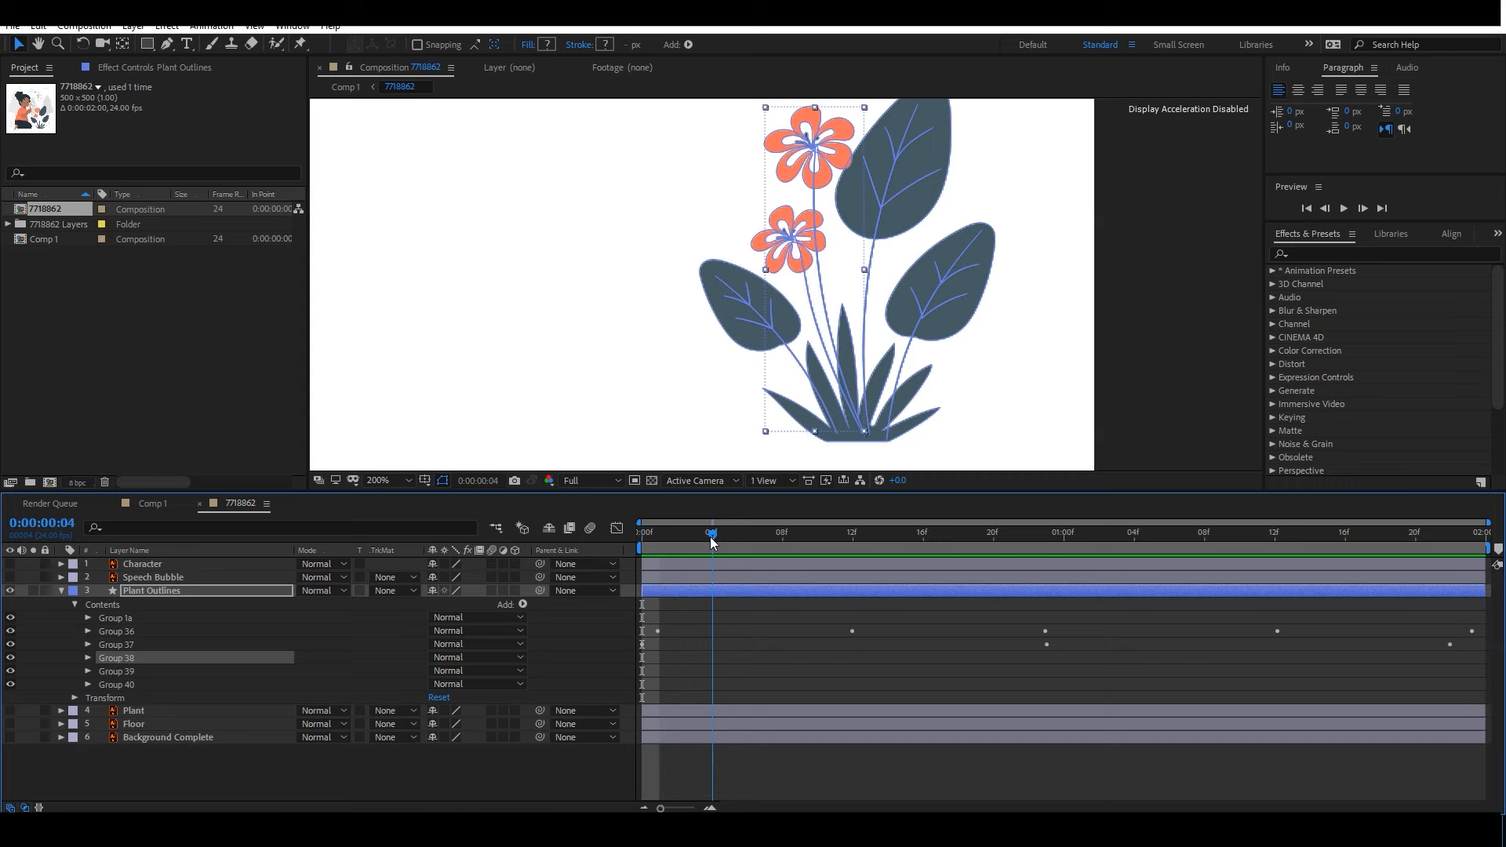
click(87, 659)
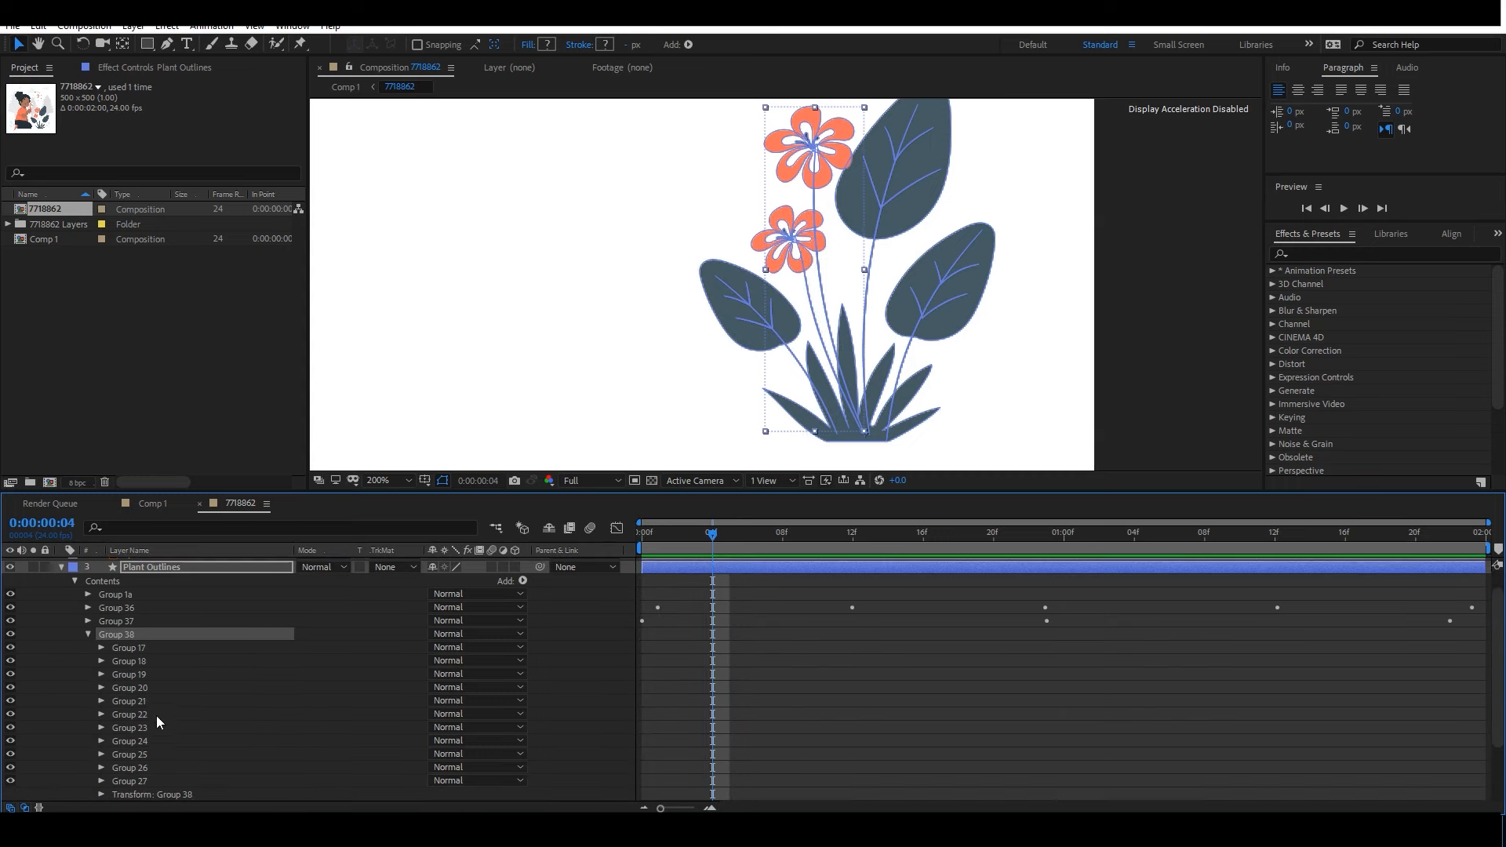
click(101, 795)
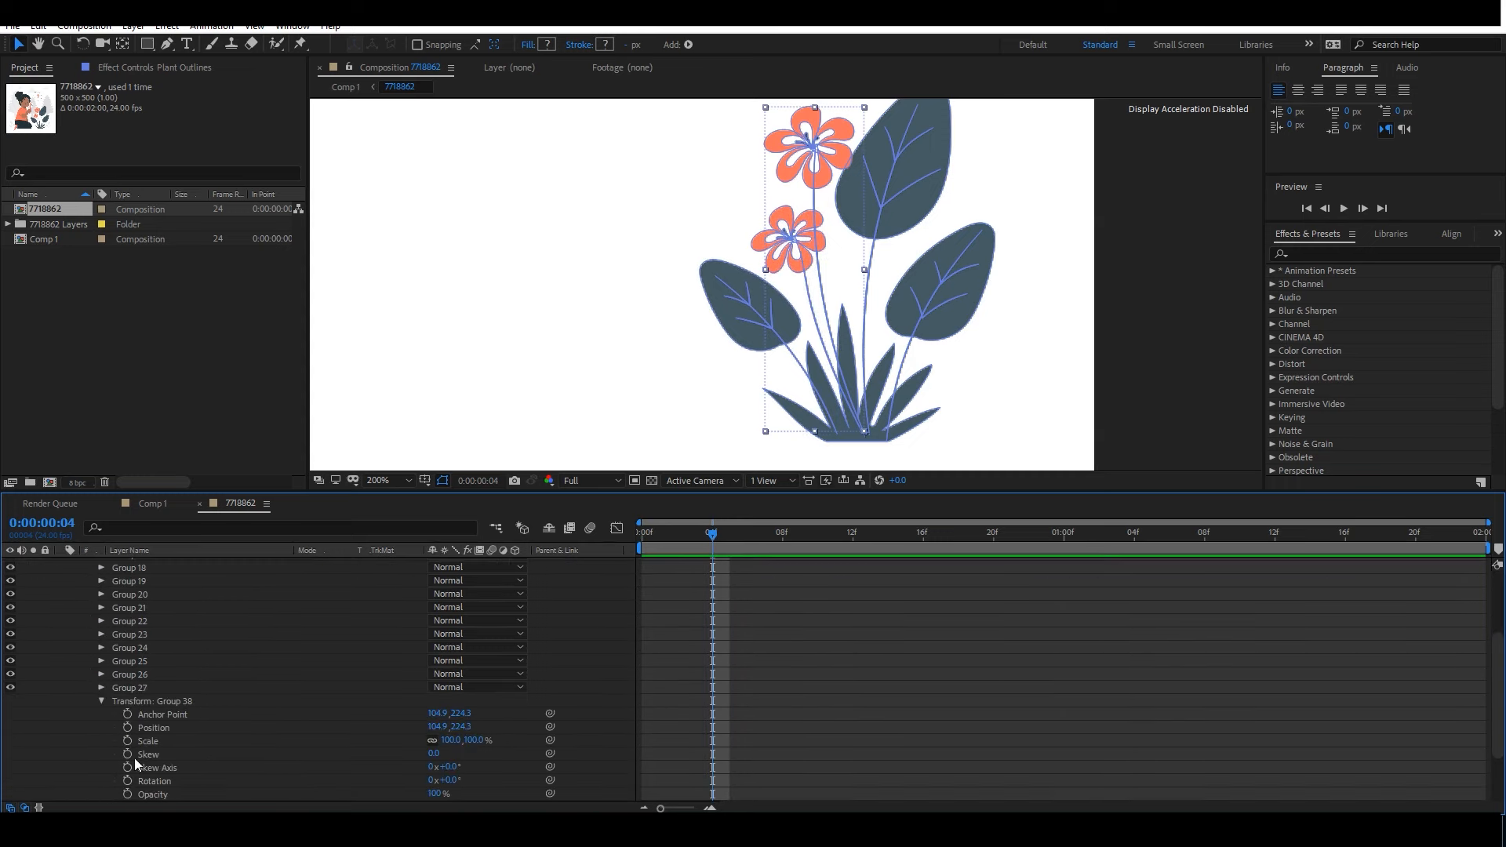
click(127, 754)
Add Skew keyframes to Group 38 at 0:00:01:01 and 0:00:01:22, with the skew at 0:00:01:01 set to -12.
click(1064, 535)
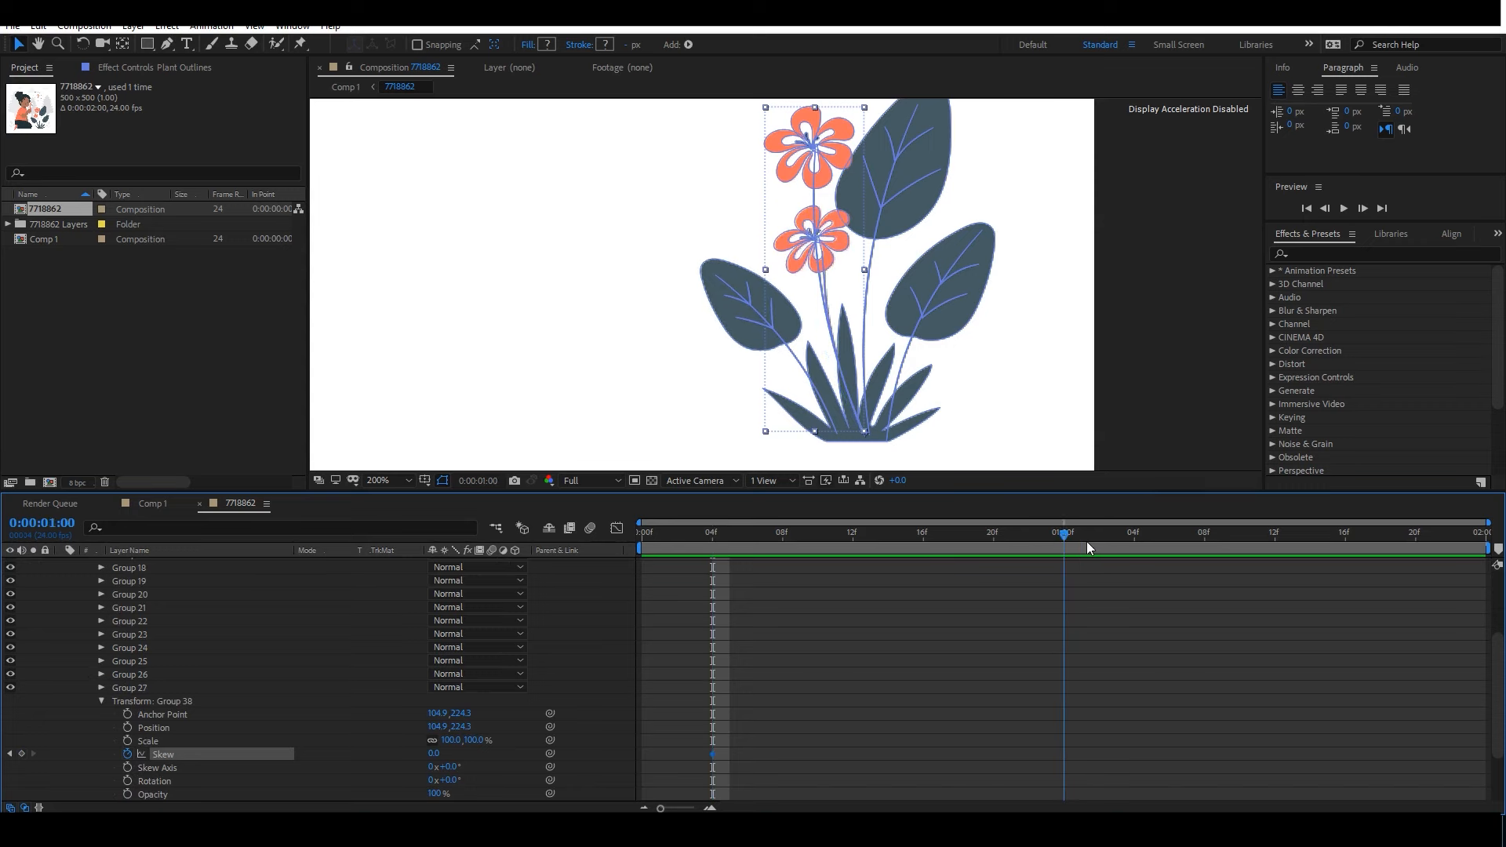
click(1090, 541)
click(22, 754)
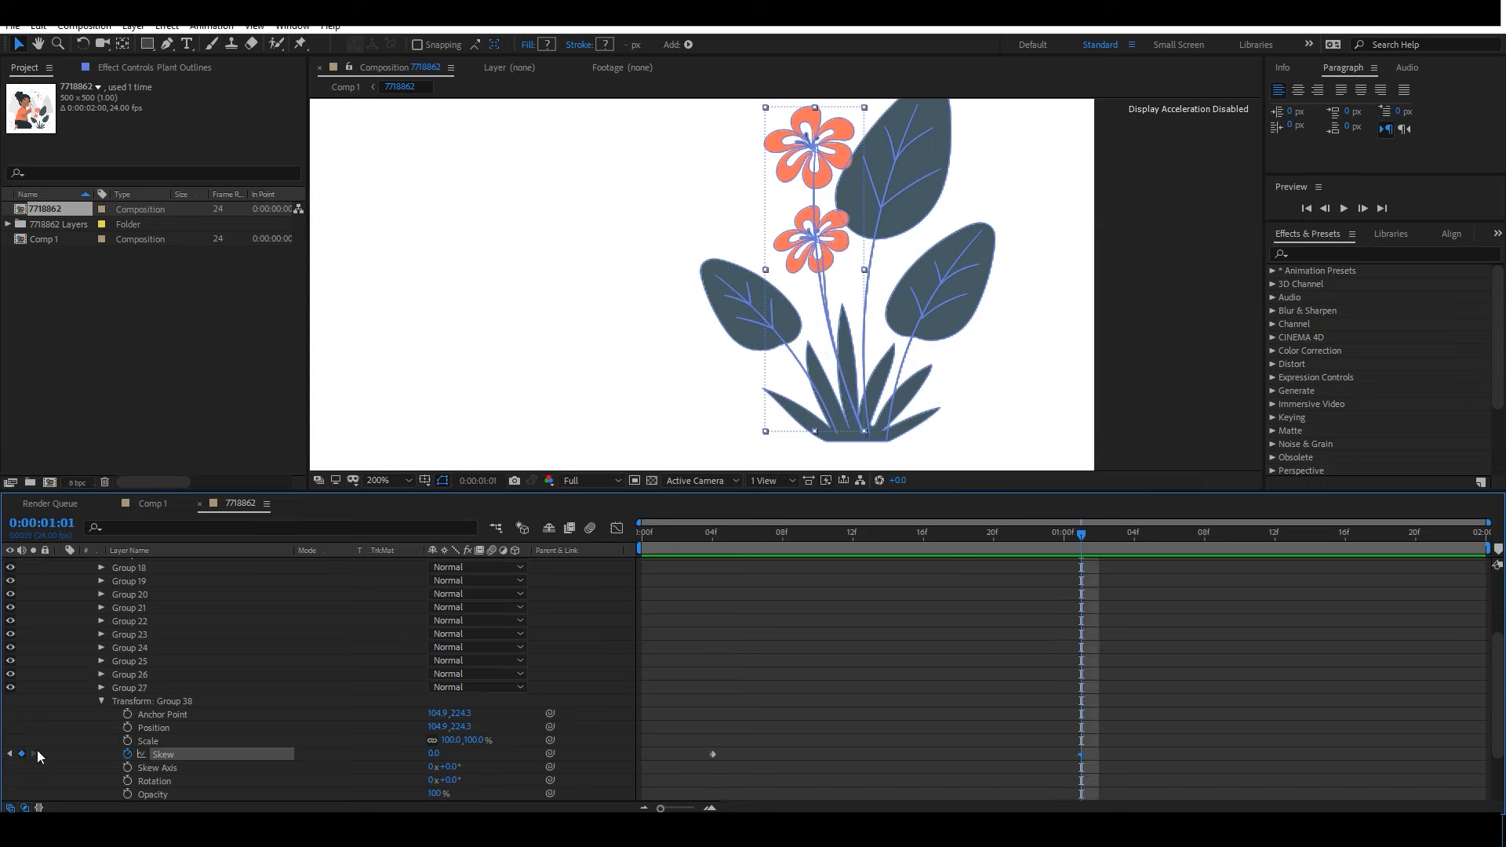
click(1452, 533)
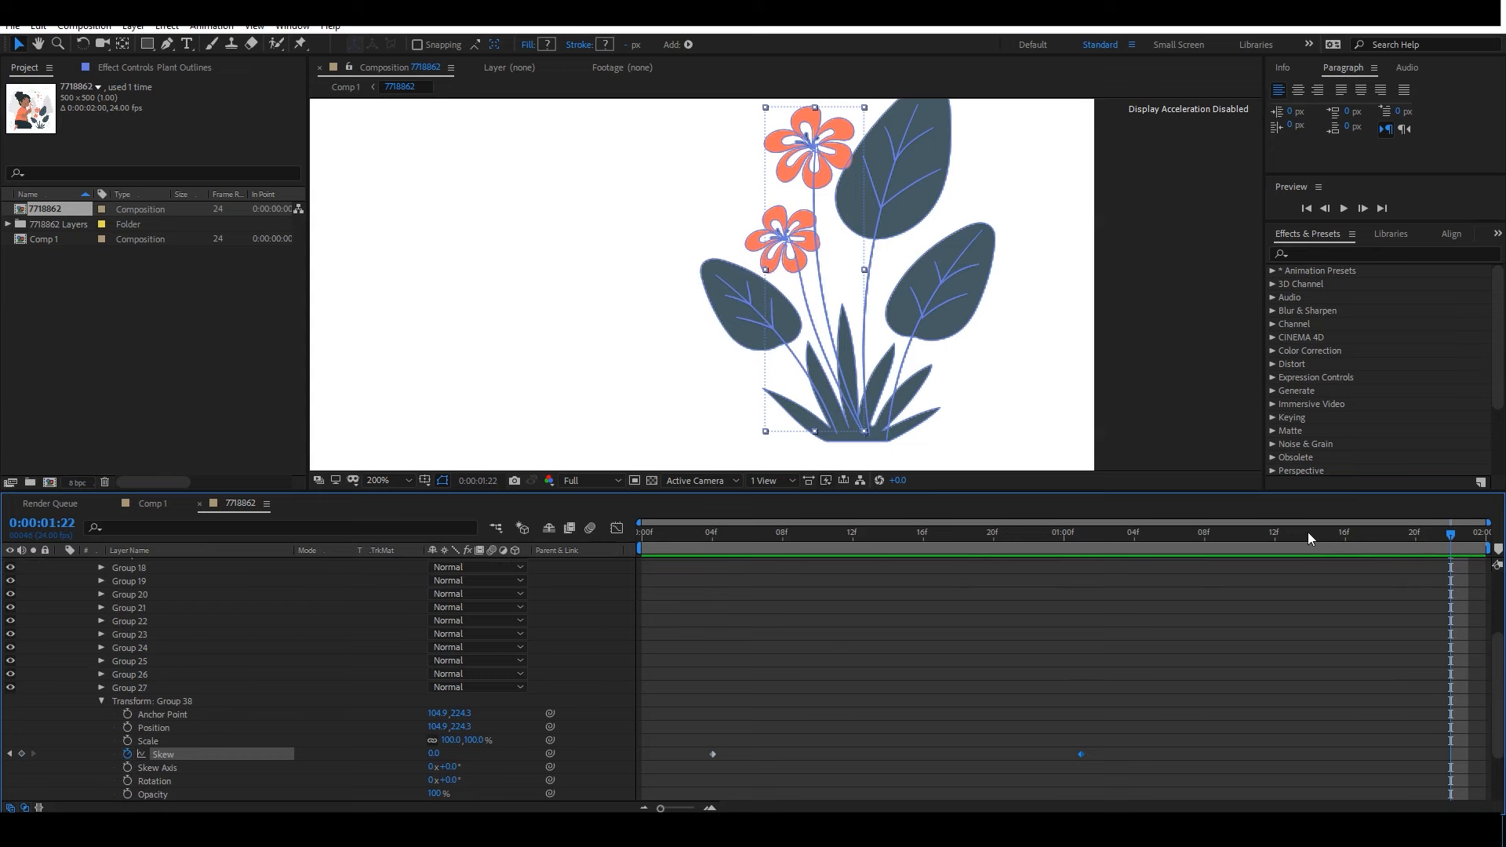
click(21, 754)
drag(1480, 738, 1342, 787)
drag(1100, 533, 1086, 540)
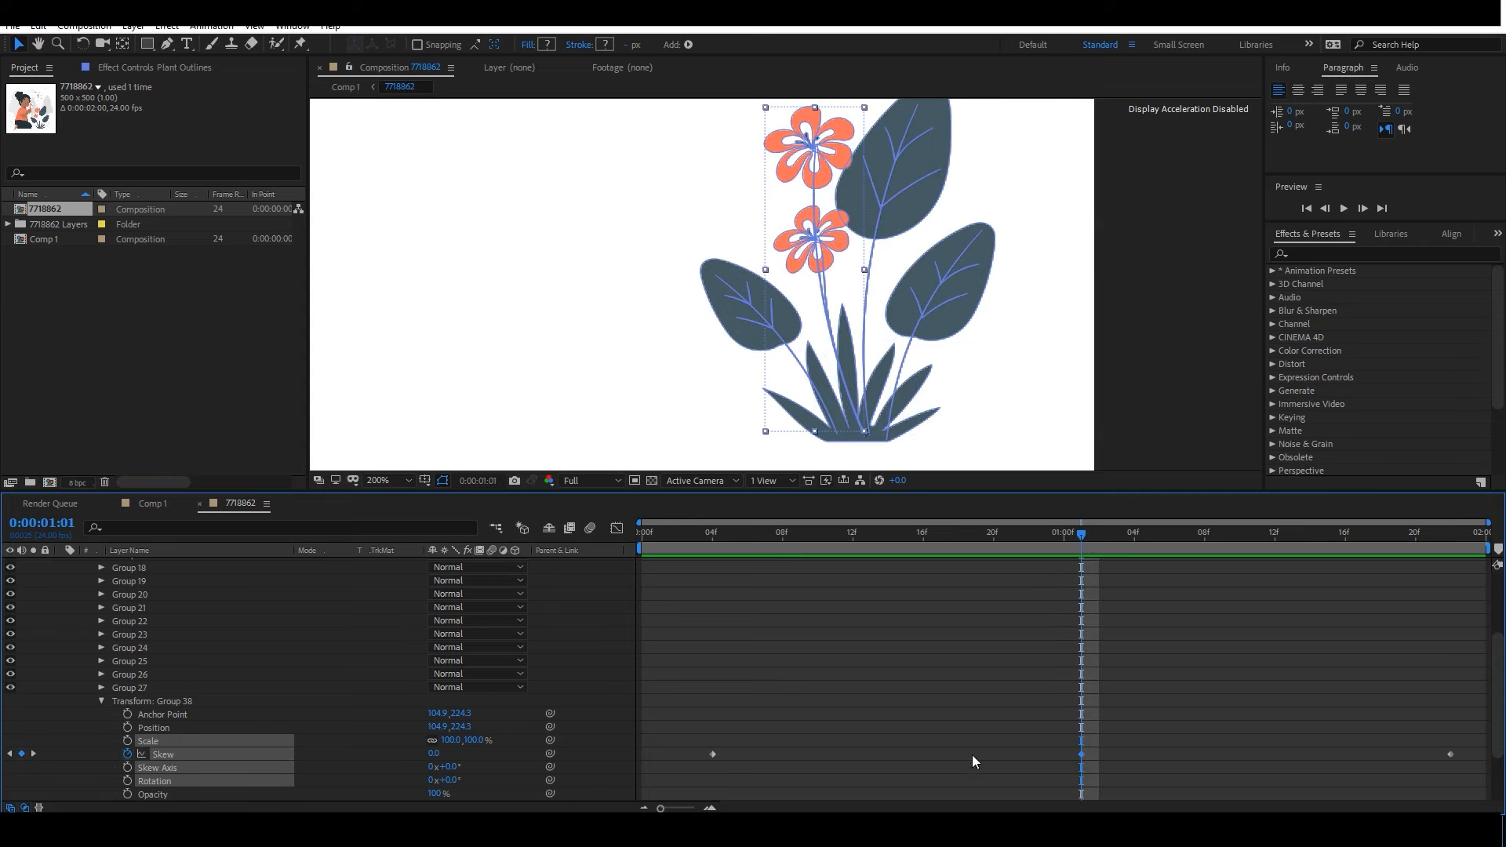
drag(434, 754, 426, 754)
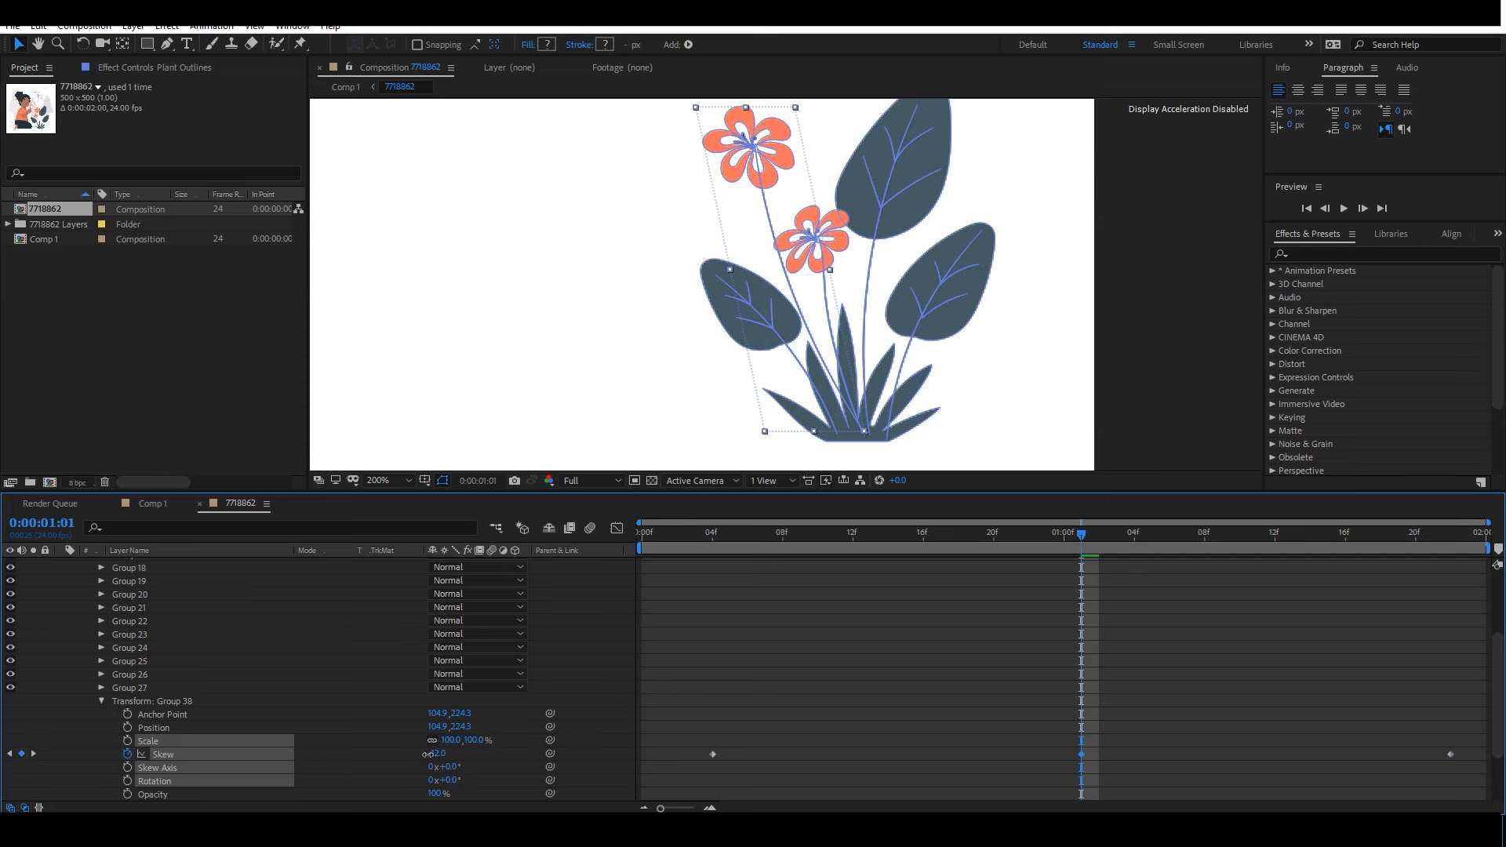
Apply Easy Ease to all three Skew keyframes of the upper flower, Group 38.
drag(651, 722, 1419, 778)
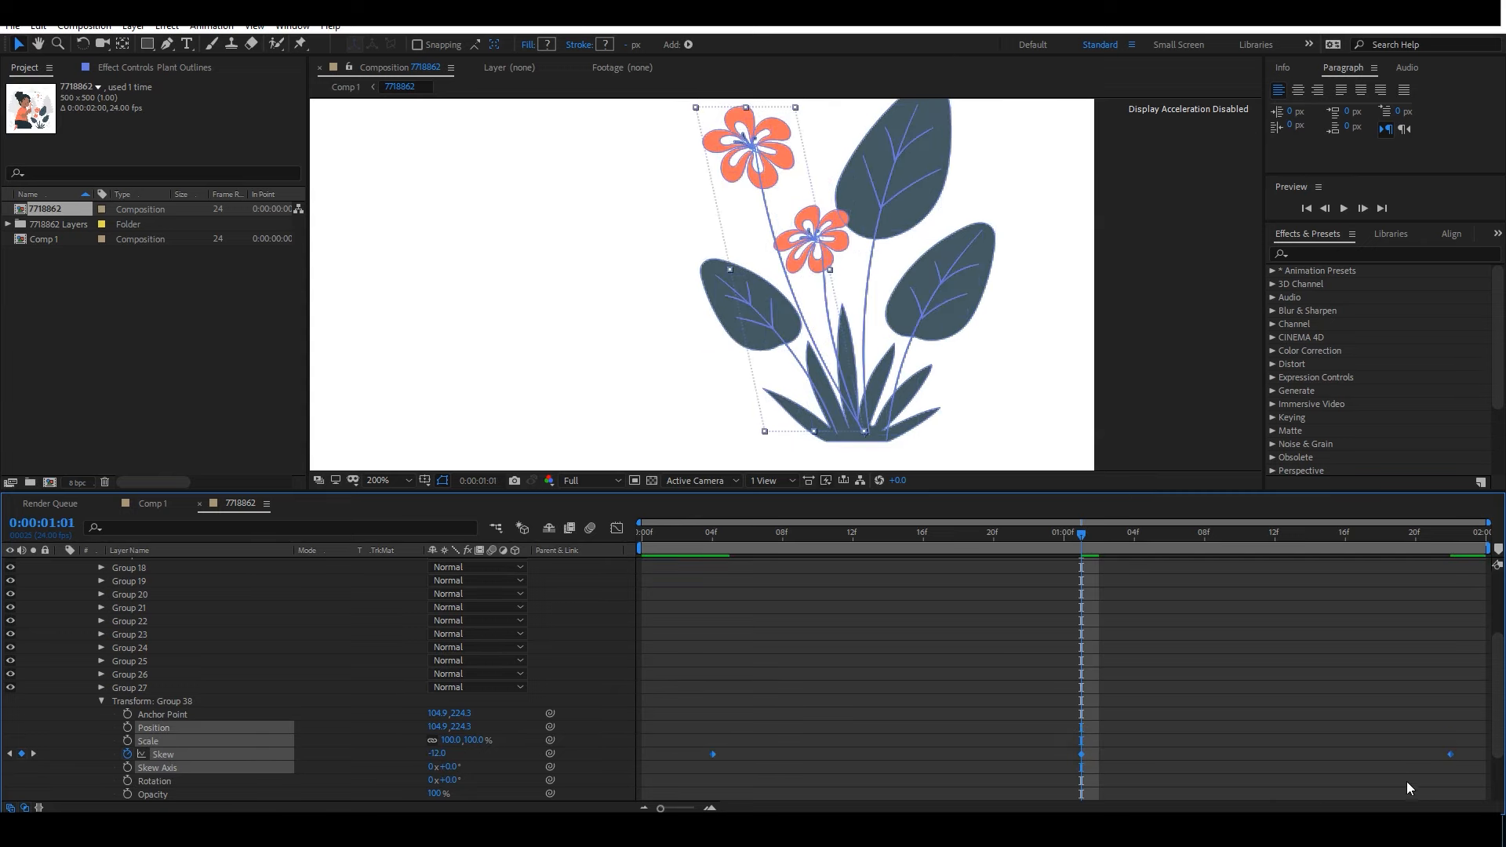
right_click(1080, 753)
click(1118, 740)
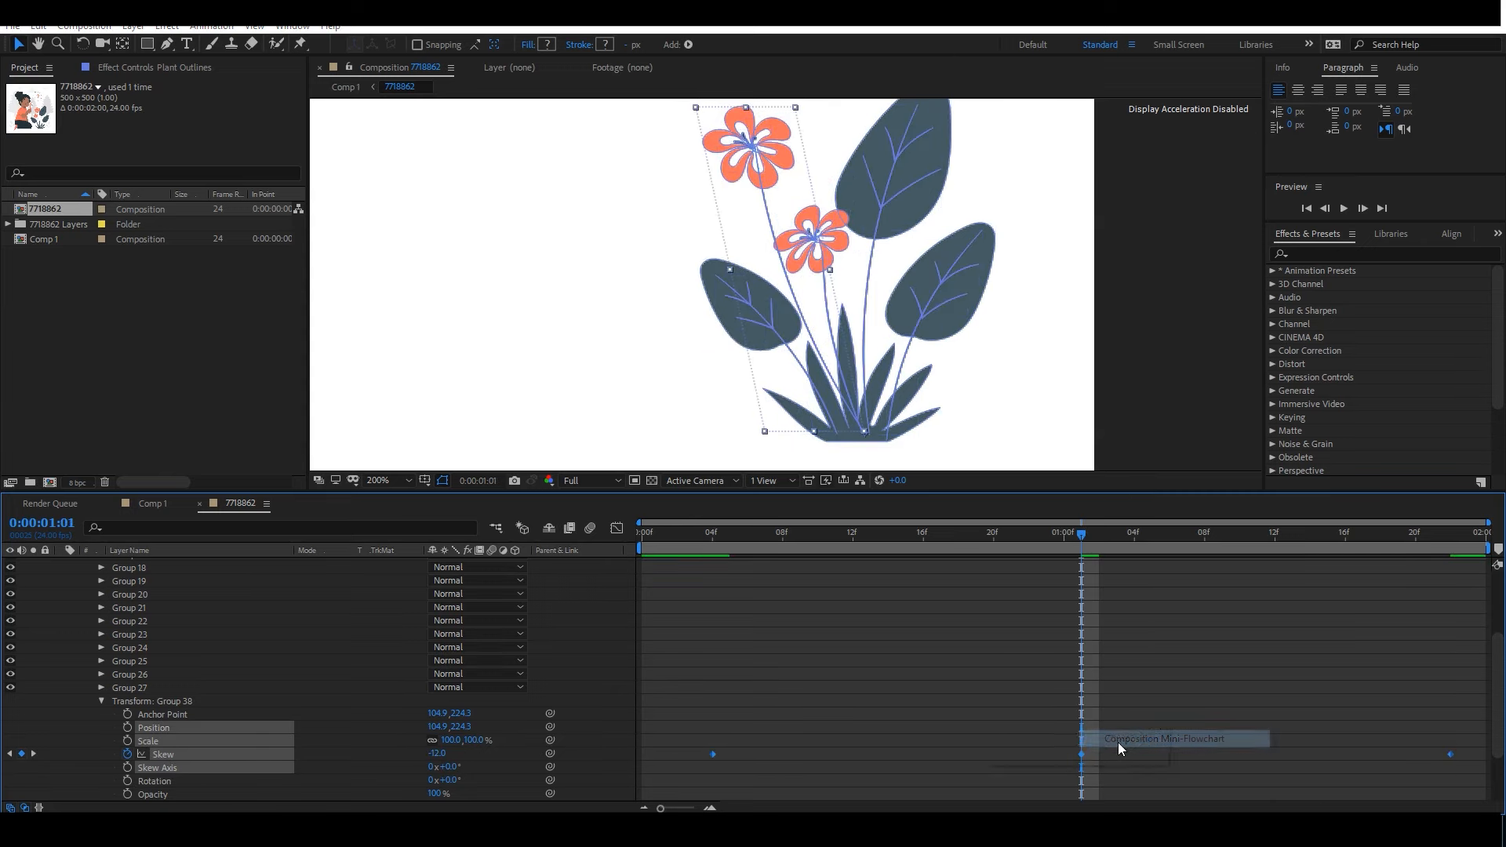
click(1160, 697)
drag(707, 720, 1467, 767)
right_click(1451, 755)
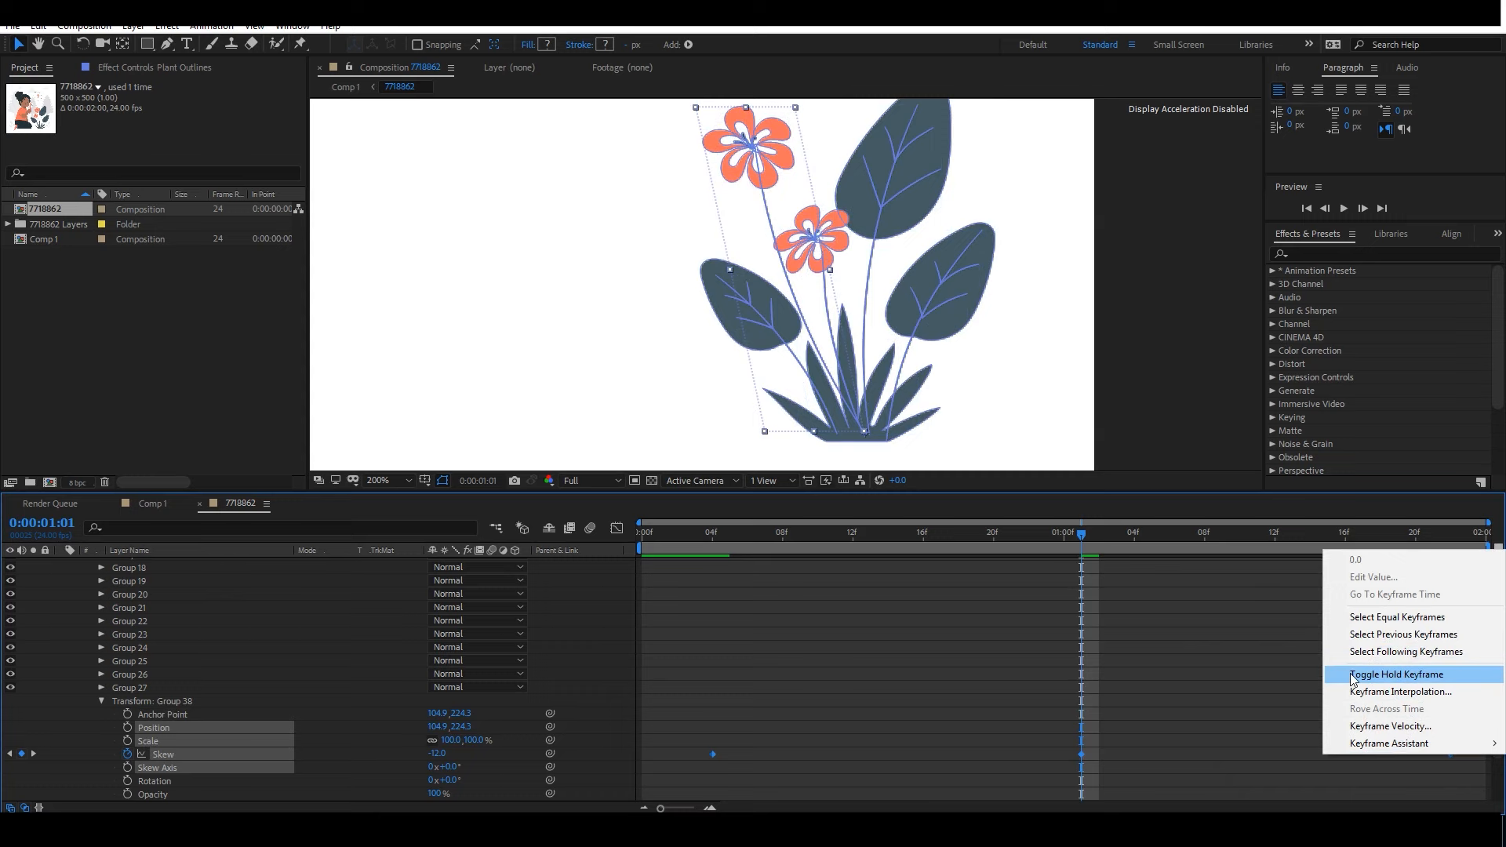
mouse_move(1376, 745)
click(1153, 640)
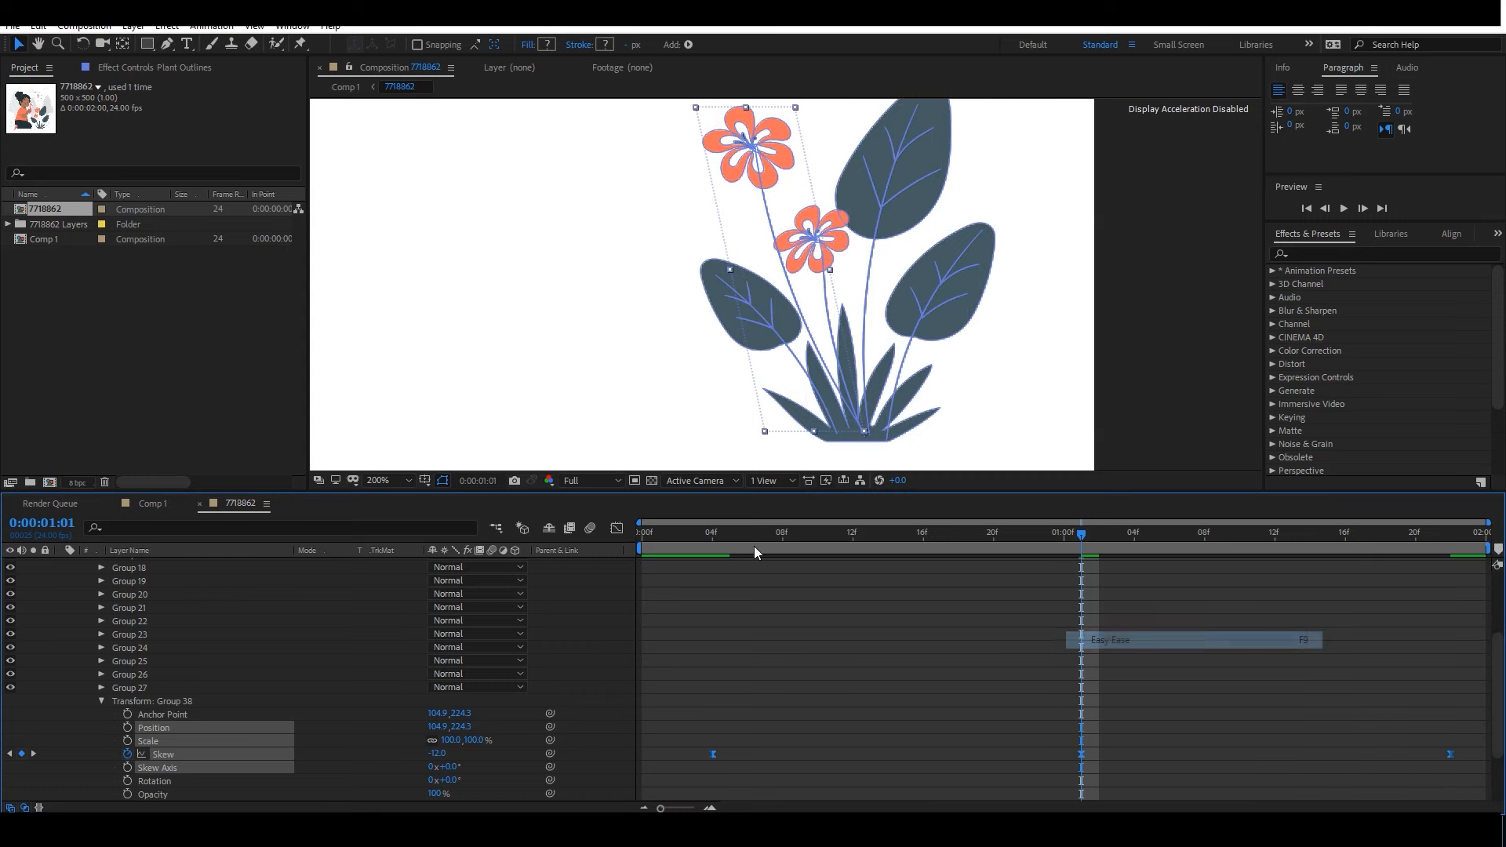
Lengthen and offset the incoming speed-graph handles of Group 38's middle and last Skew keyframes, then return to the keyframe view.
click(617, 529)
click(1055, 667)
drag(1022, 668, 952, 622)
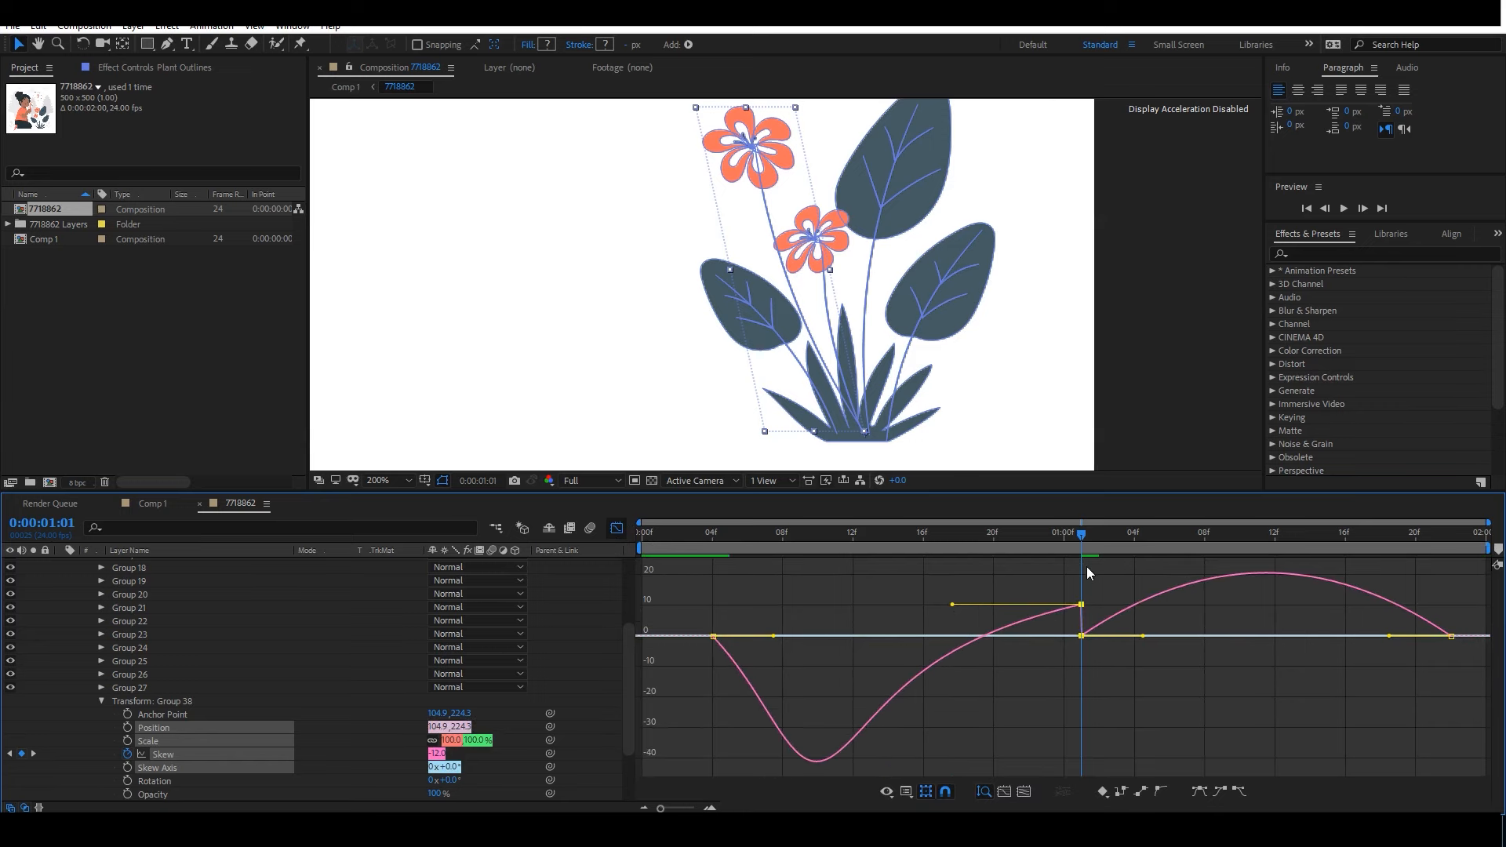
drag(1443, 661, 1283, 686)
click(1086, 671)
click(1079, 680)
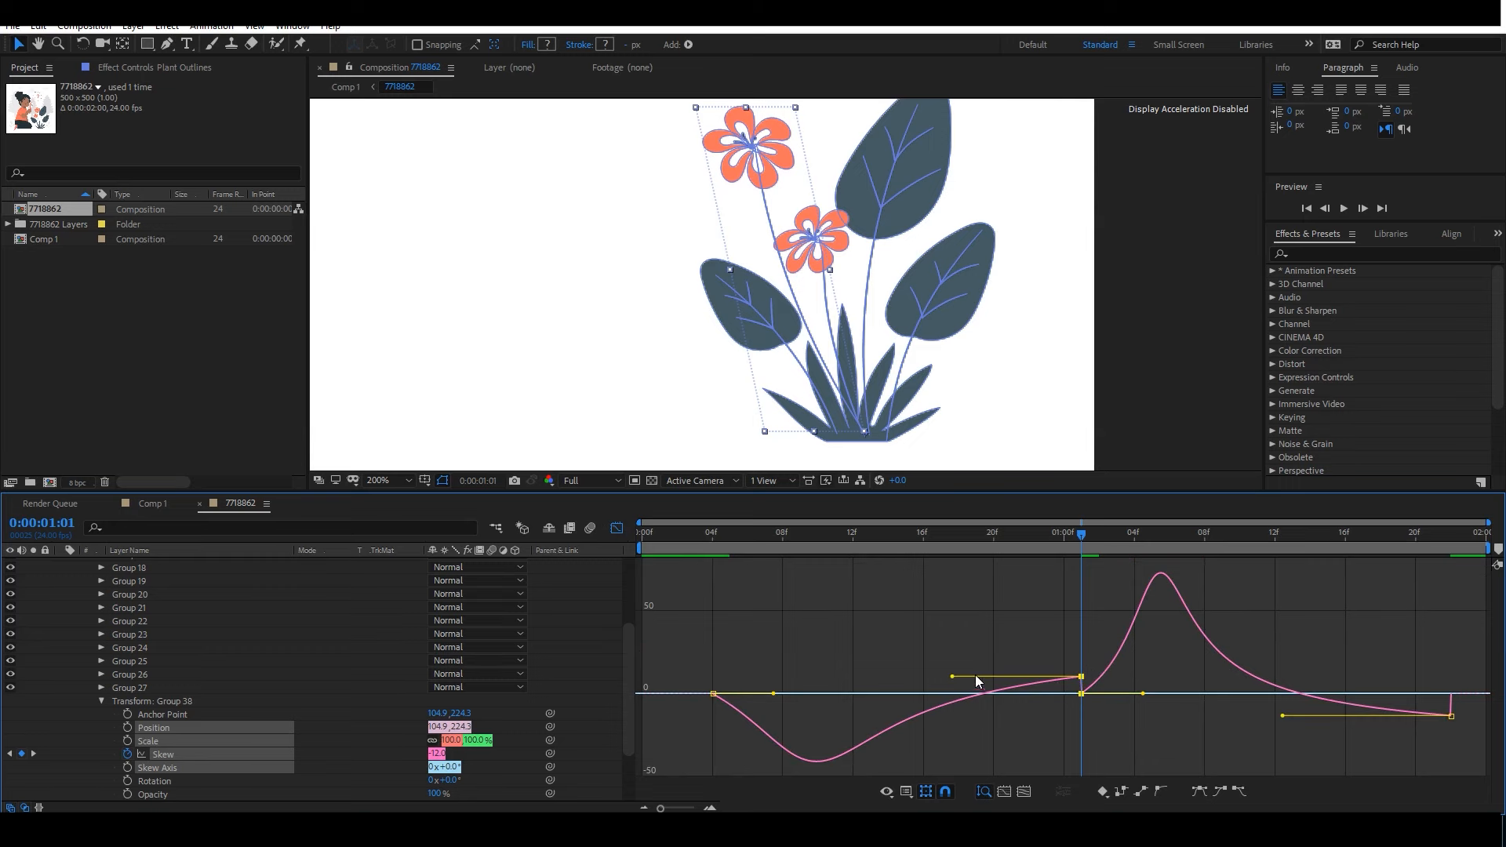
mouse_move(952, 678)
mouse_down()
mouse_move(948, 715)
mouse_move(930, 669)
mouse_up()
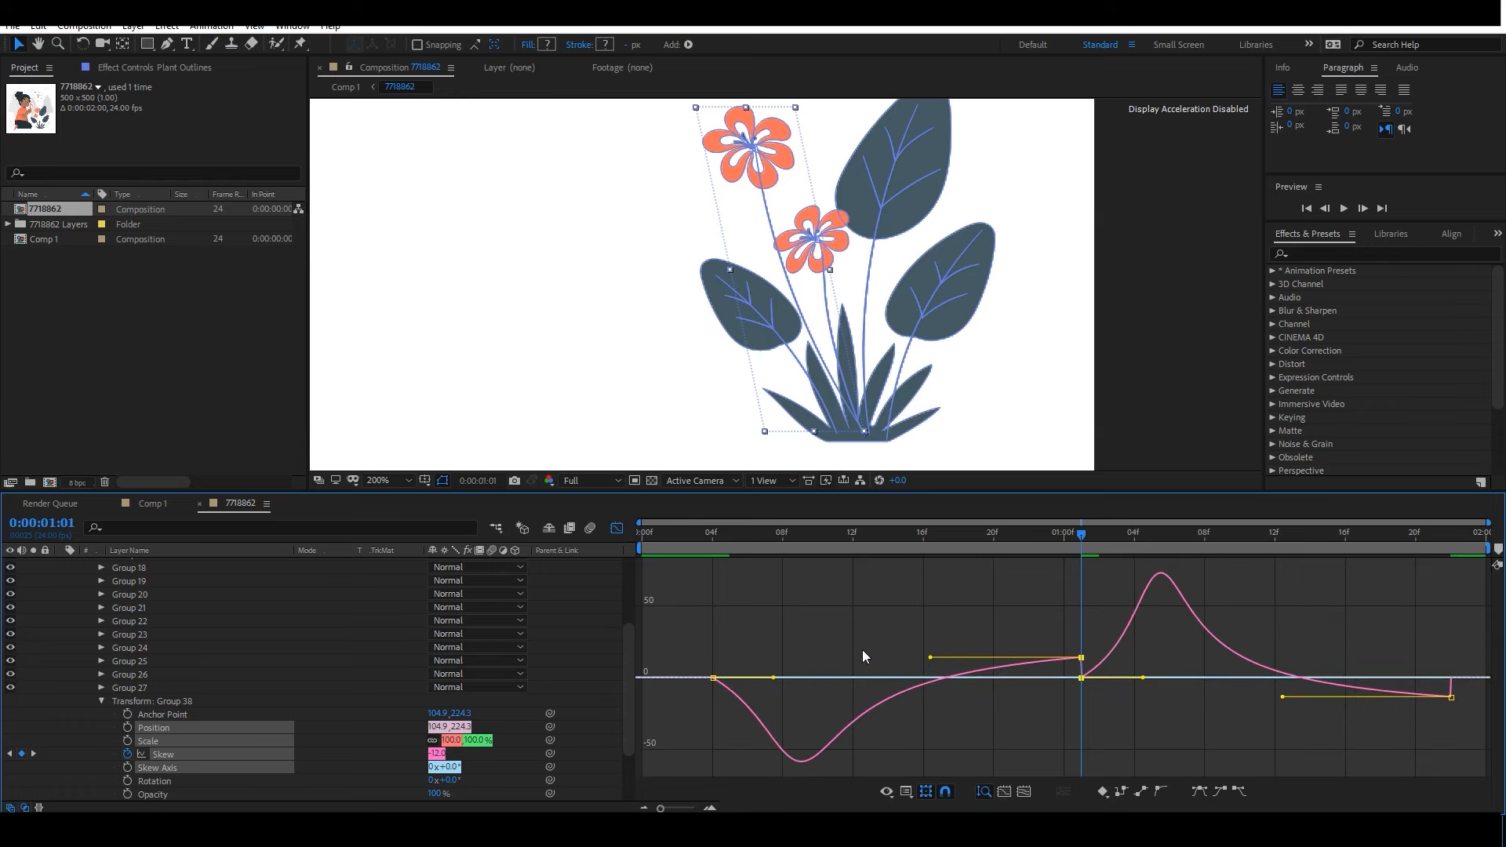
click(616, 528)
Play the animation from the start to check the upper flower's sway.
drag(687, 538, 640, 540)
click(761, 645)
key(space)
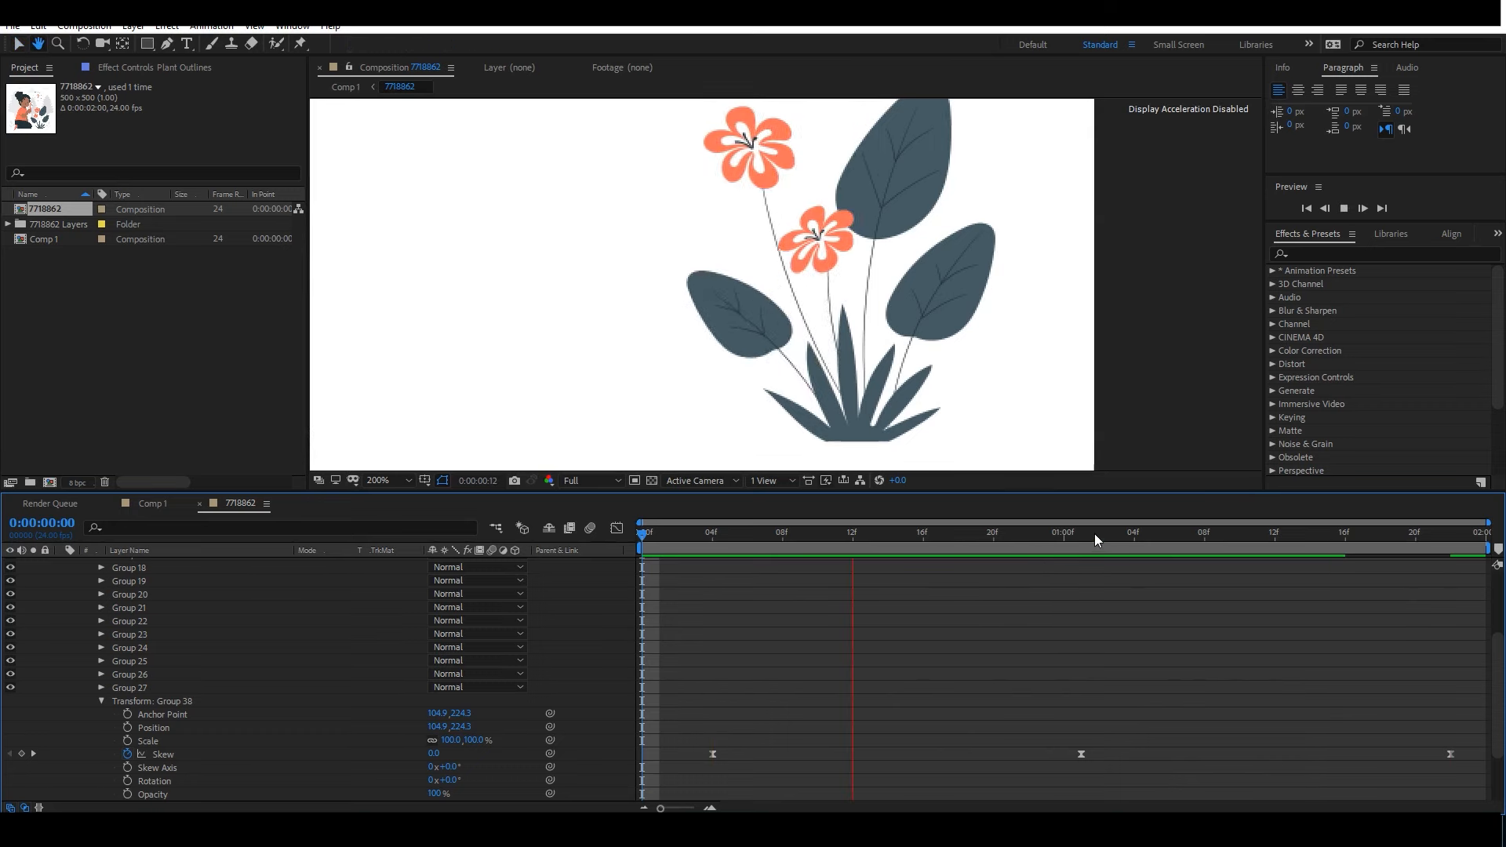
Set Group 38's Skew to -6 at its middle keyframe, 0:00:01:01.
click(1085, 540)
drag(1095, 742, 1002, 769)
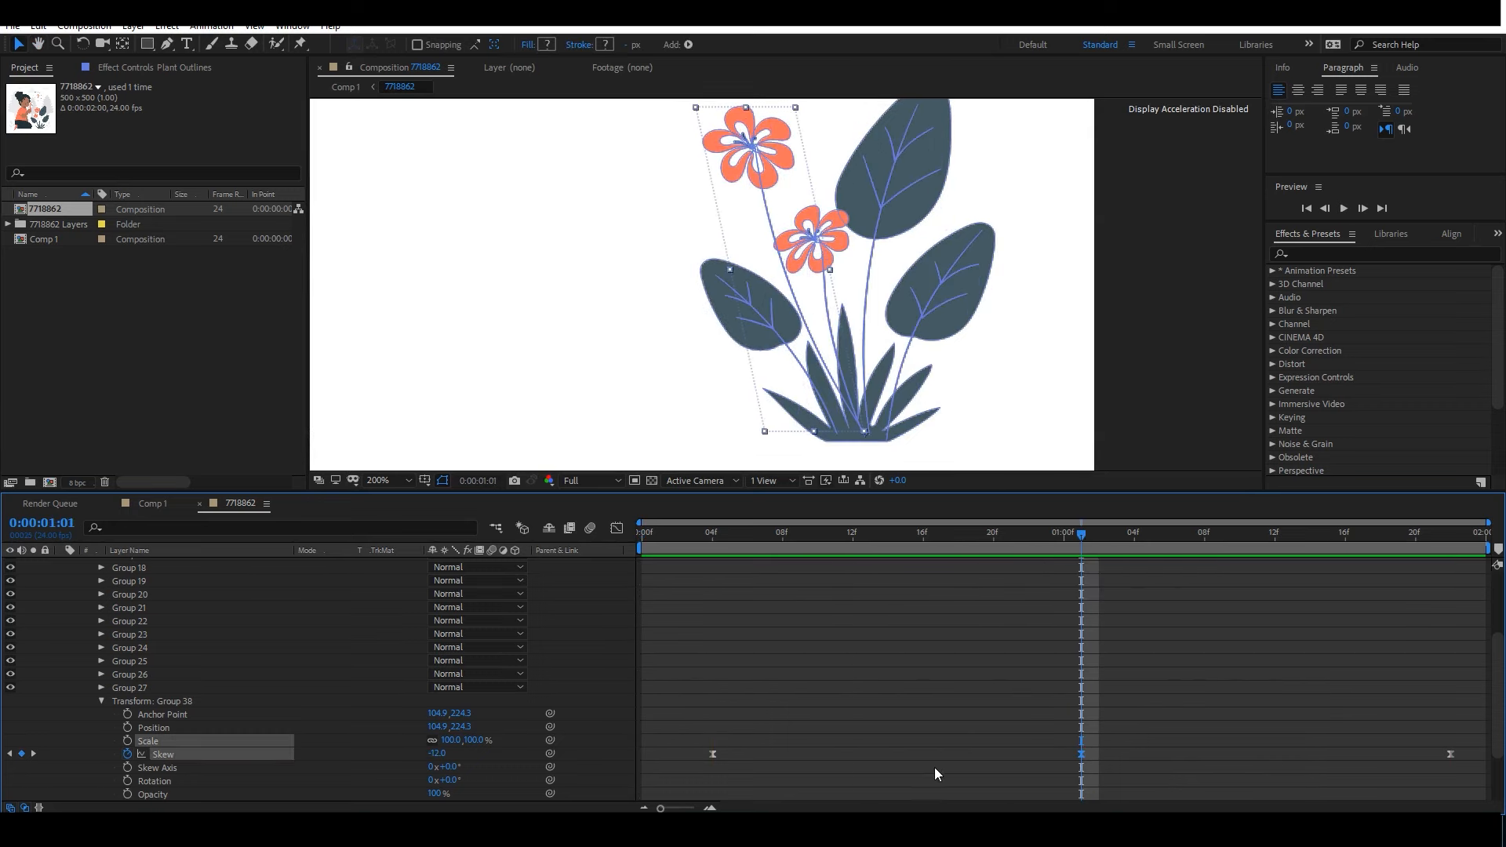
click(437, 753)
text(-6)
key(Return)
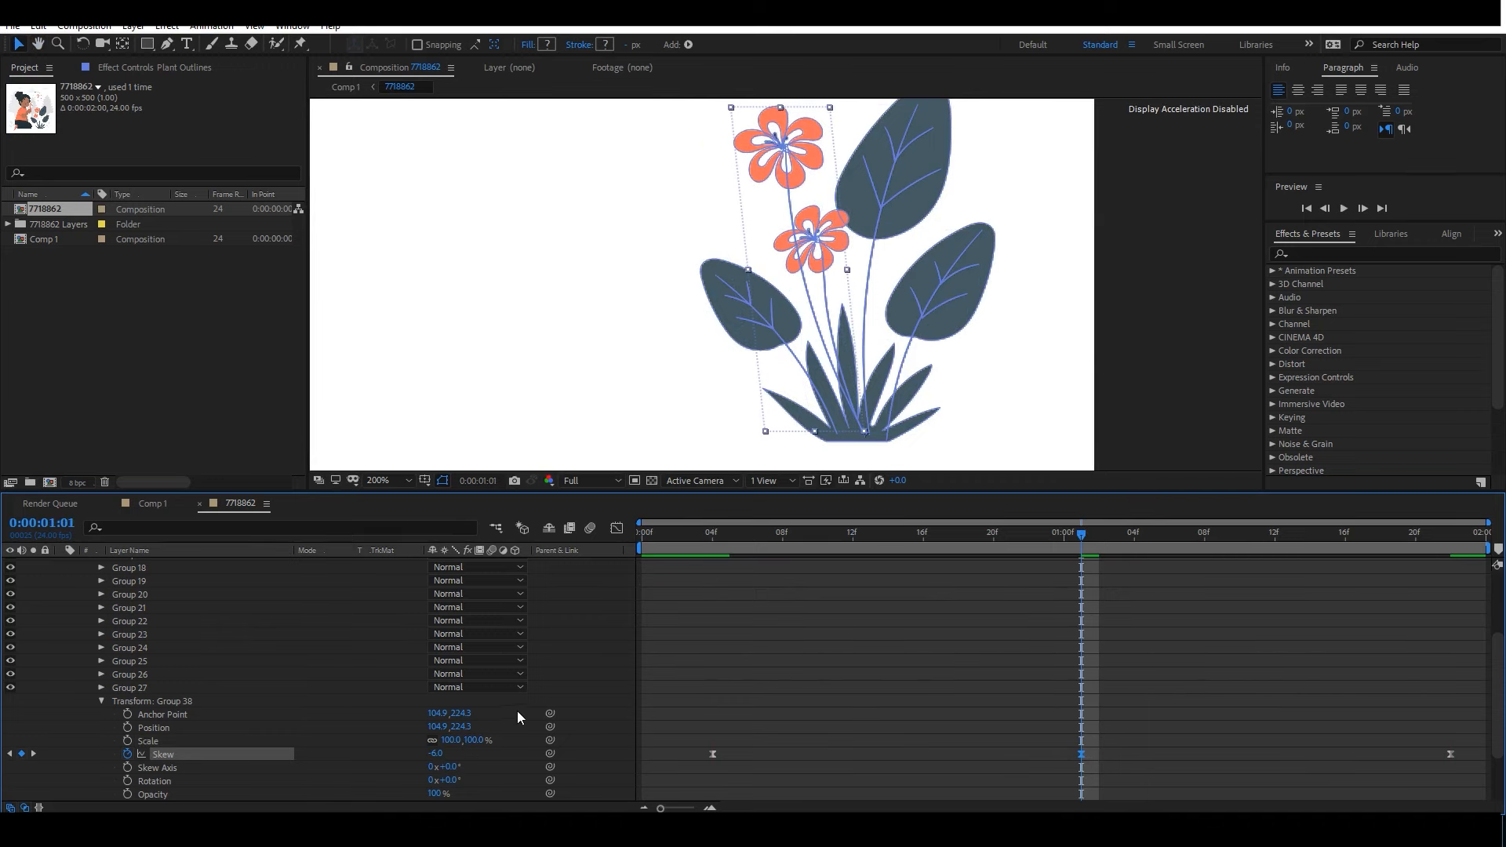
Play the animation from the start to check the upper flower's reduced skew.
key(Home)
key(space)
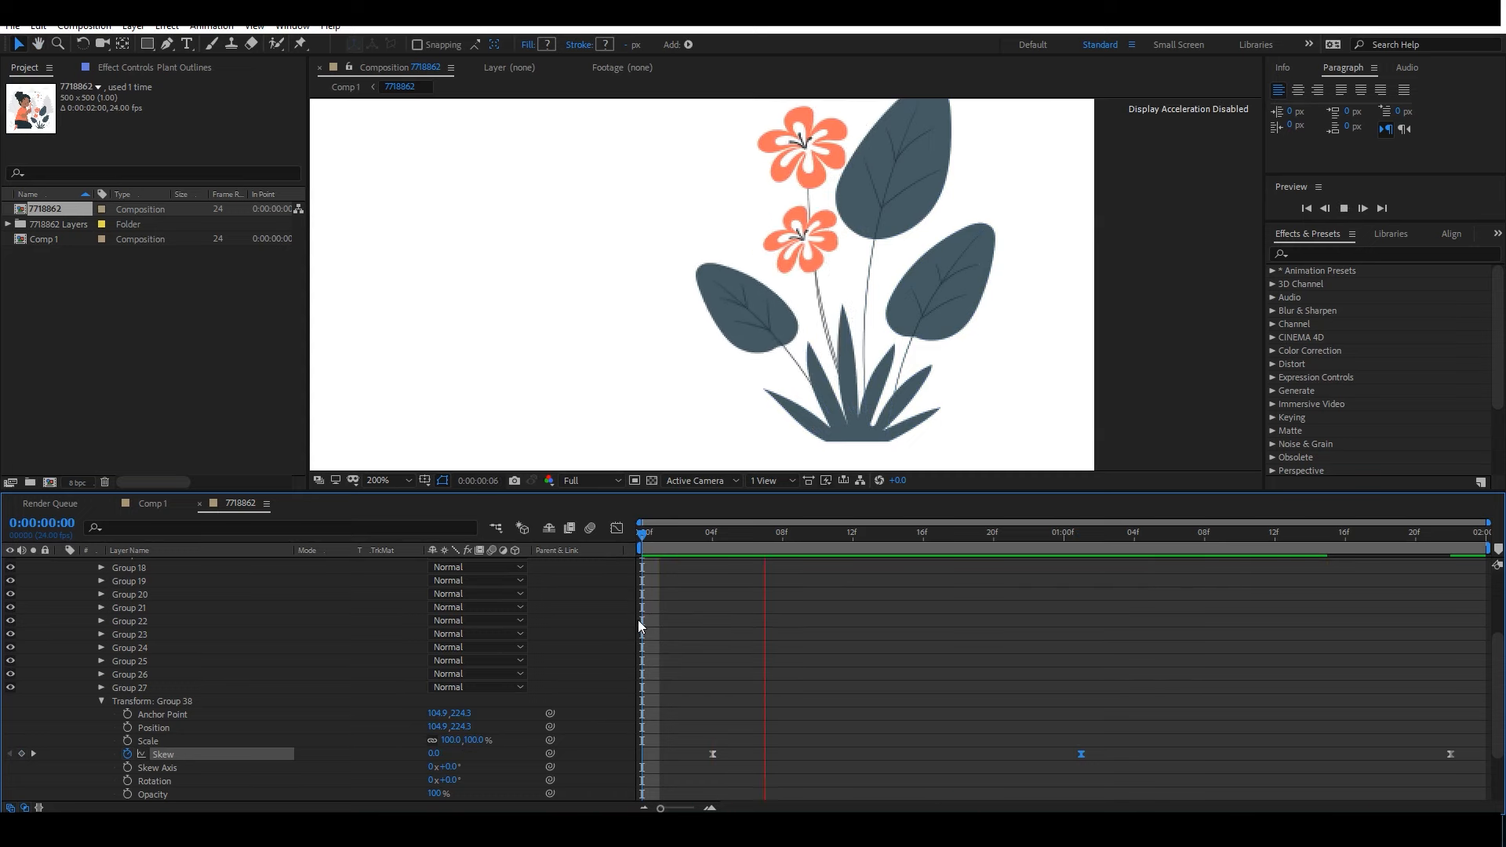
key(space)
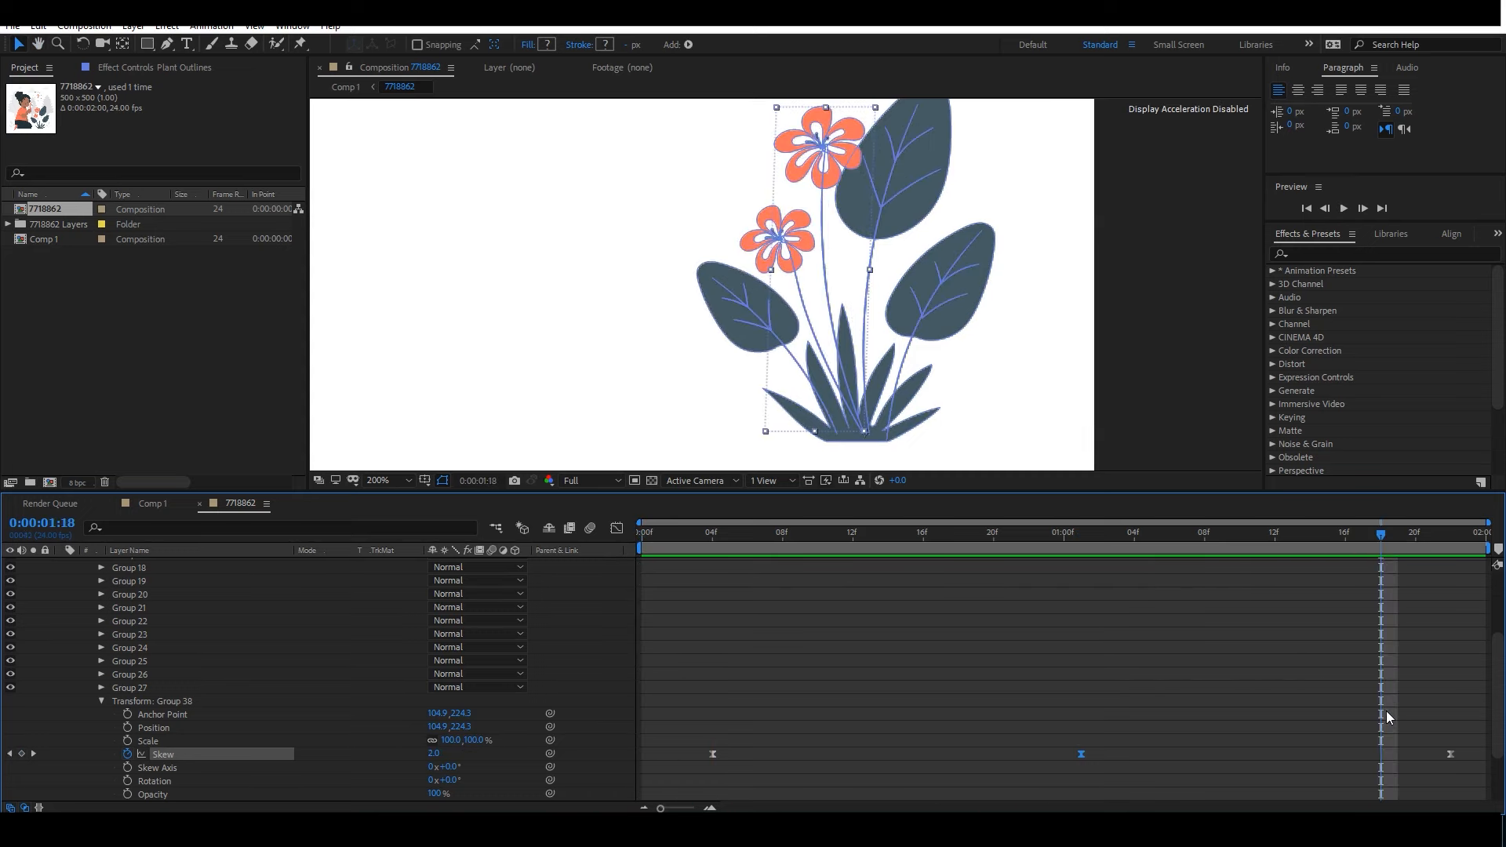
Move Group 38's first Skew keyframe to 0:00:00:01 and its last one to 0:00:01:23.
drag(714, 753, 659, 761)
click(1464, 761)
drag(1452, 755, 1467, 755)
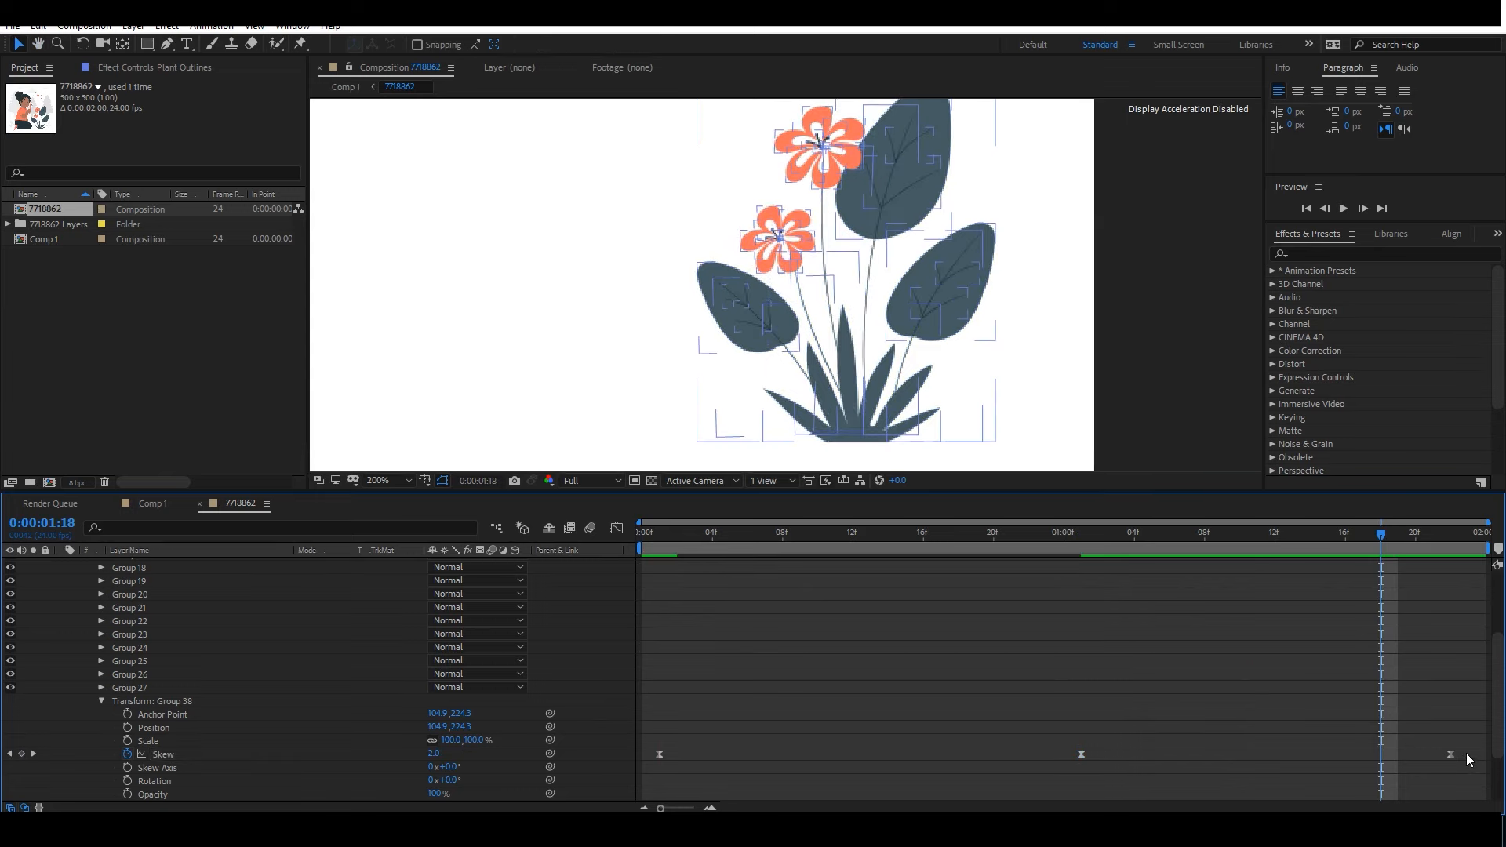
Play the animation from the start to check both flowers with the retimed skew keyframes.
click(641, 537)
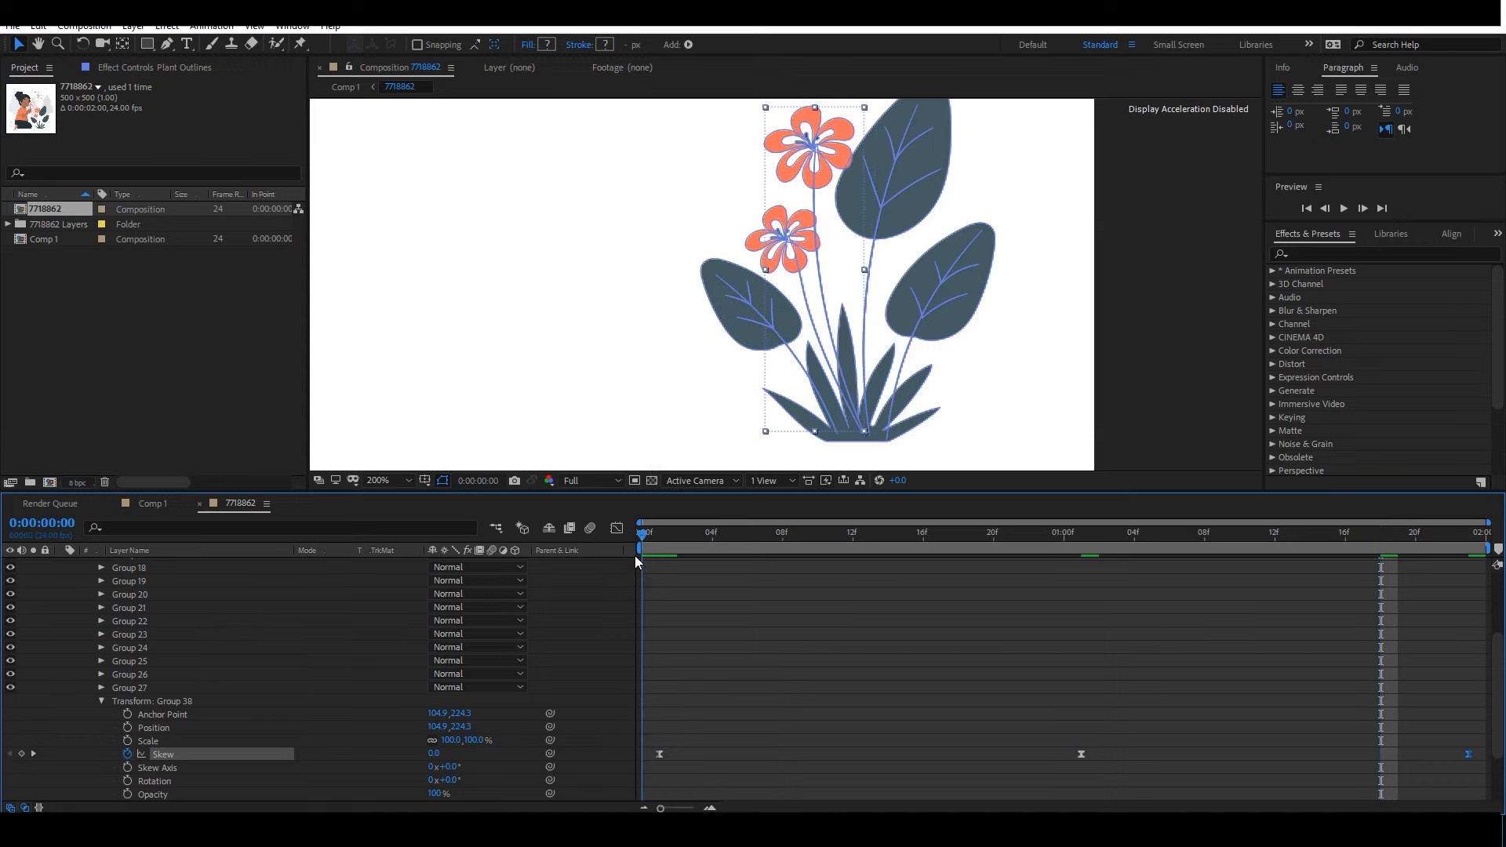
key(space)
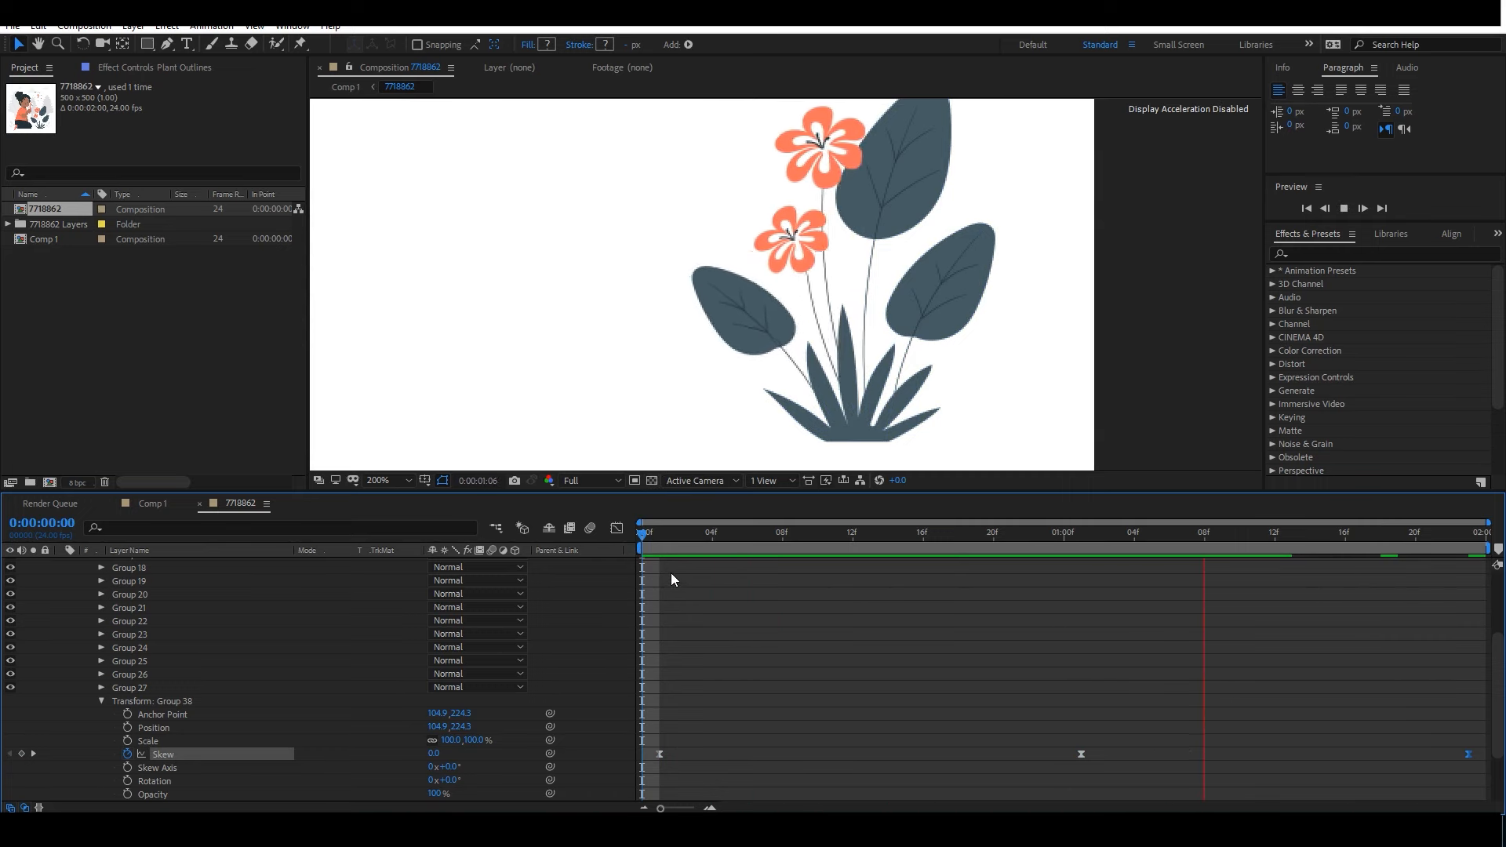
click(691, 531)
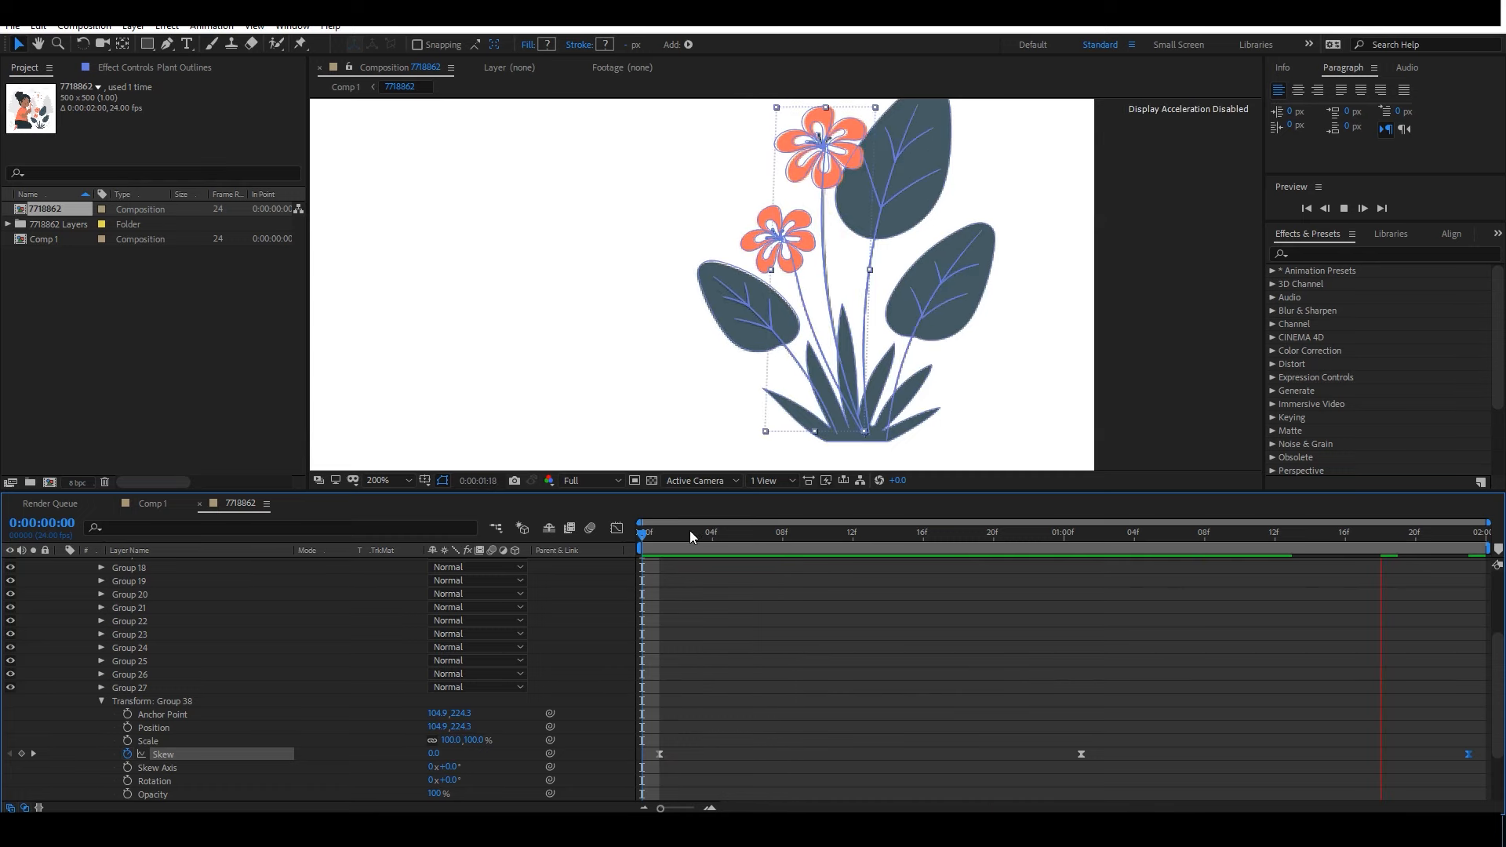
Collapse Group 38's properties and select Group 39 in the Plant Outlines contents.
click(100, 700)
scroll(1495, 667, up, 3)
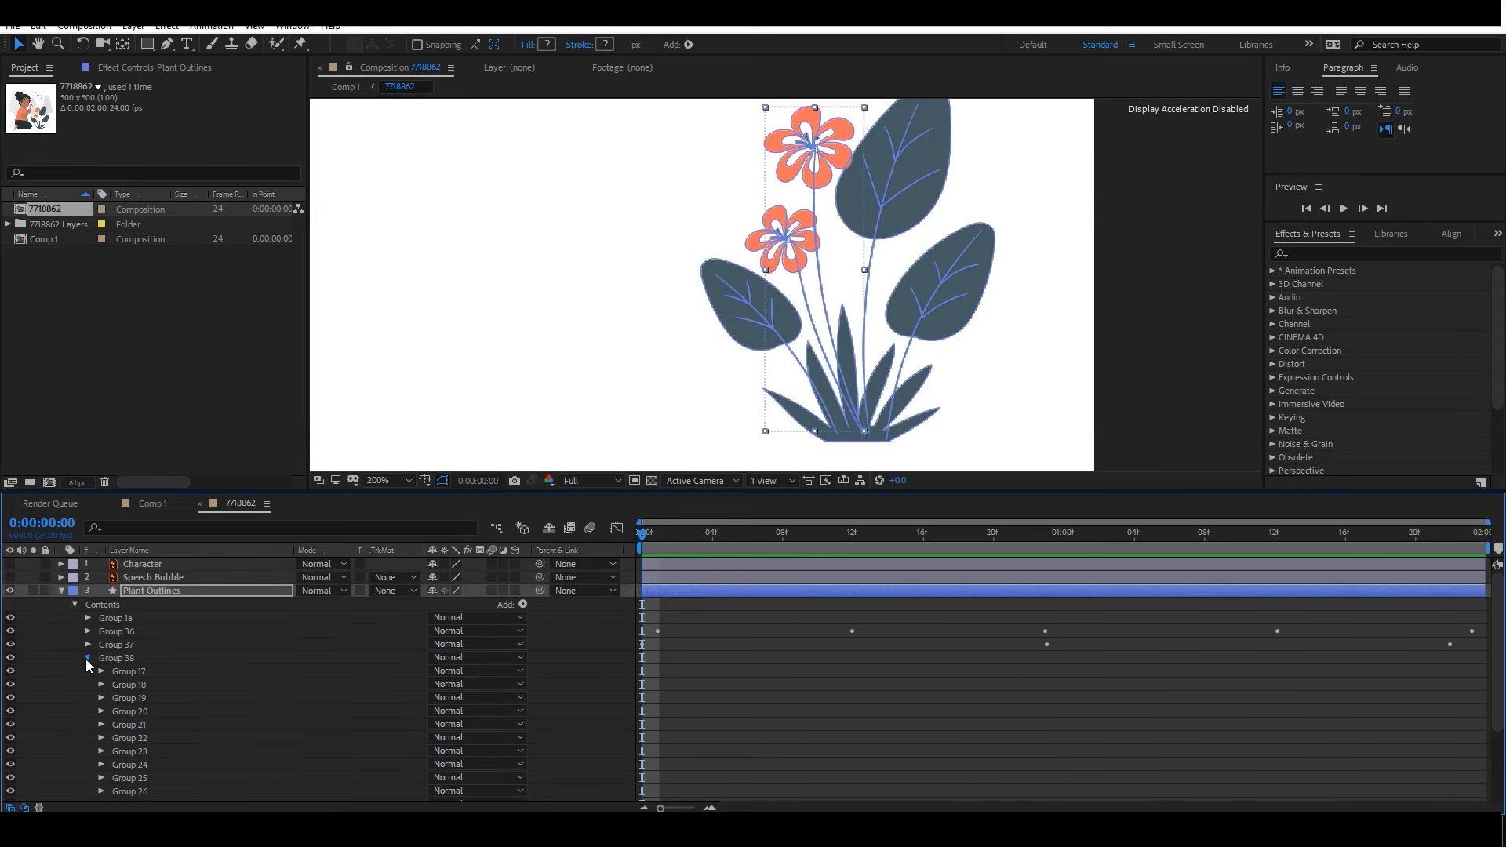
click(86, 659)
click(116, 670)
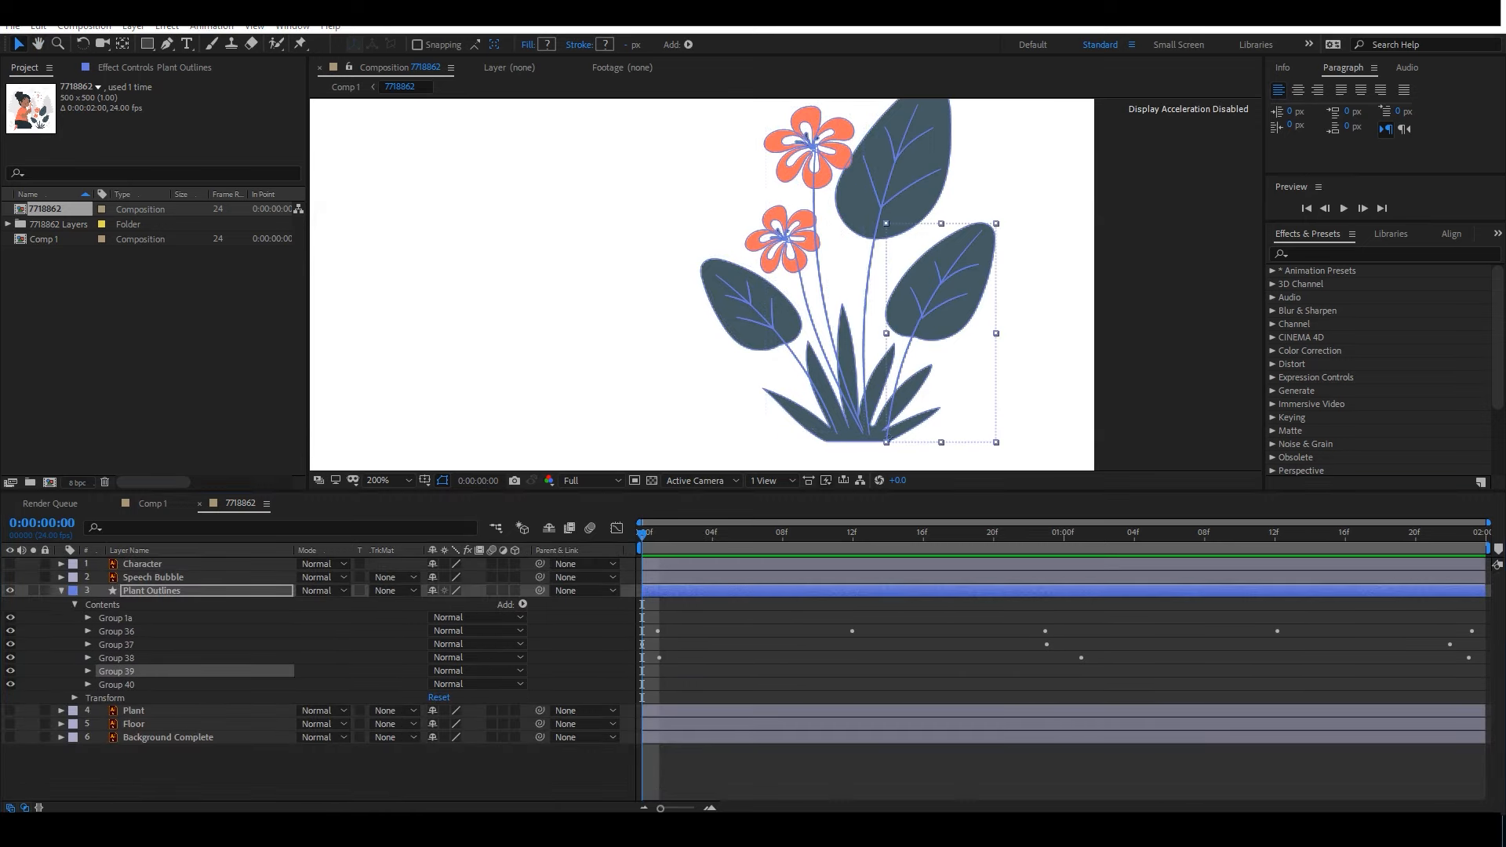
click(1329, 830)
right_click(1298, 773)
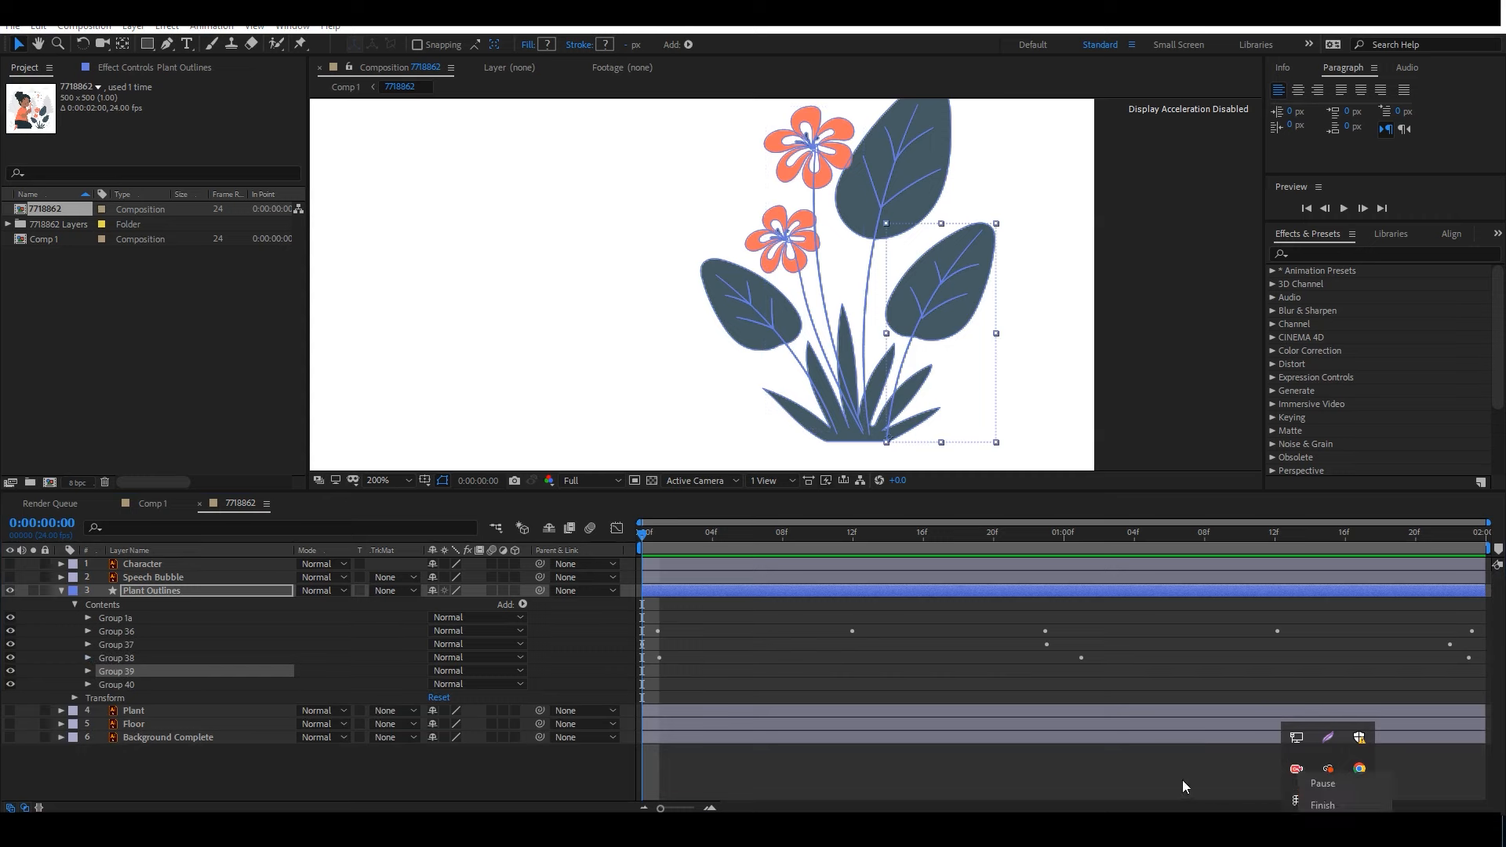
click(1146, 788)
Identify Group 40 by toggling its visibility, and add a Scale keyframe to its transform at 0:00:00:00.
click(118, 685)
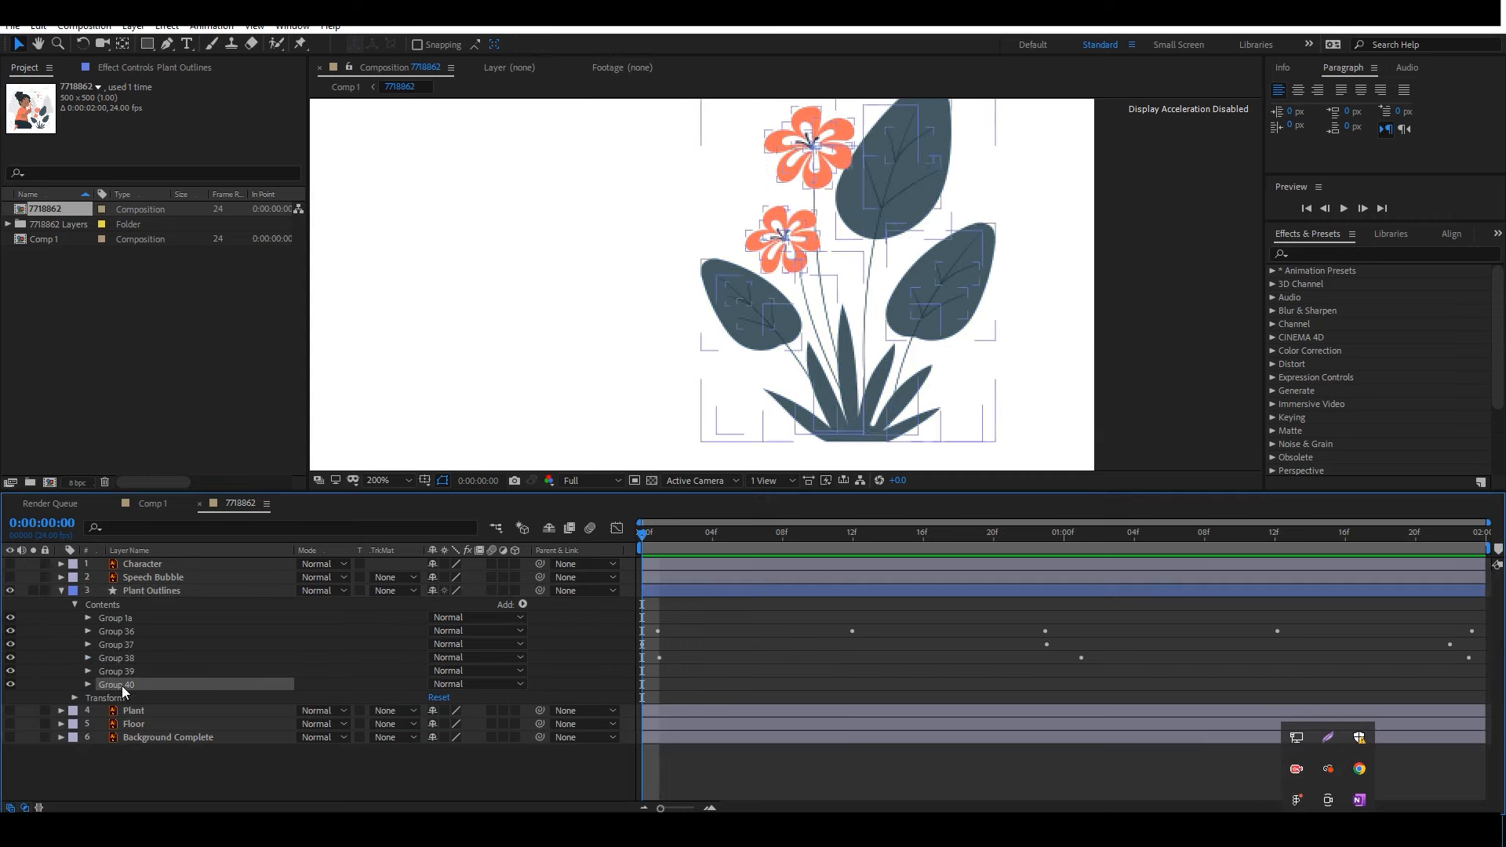
click(11, 685)
click(11, 685)
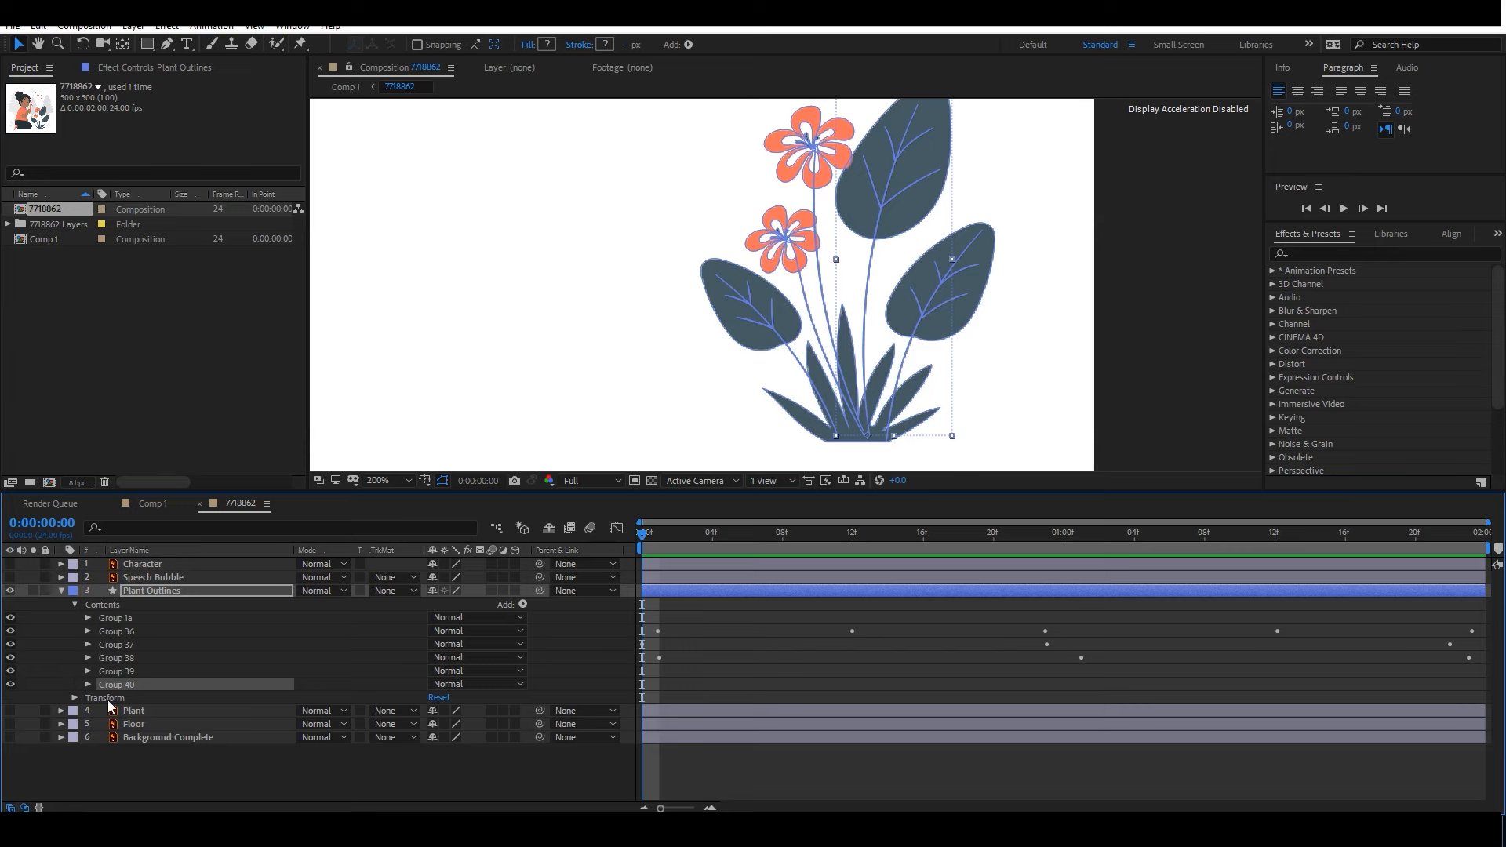
click(88, 684)
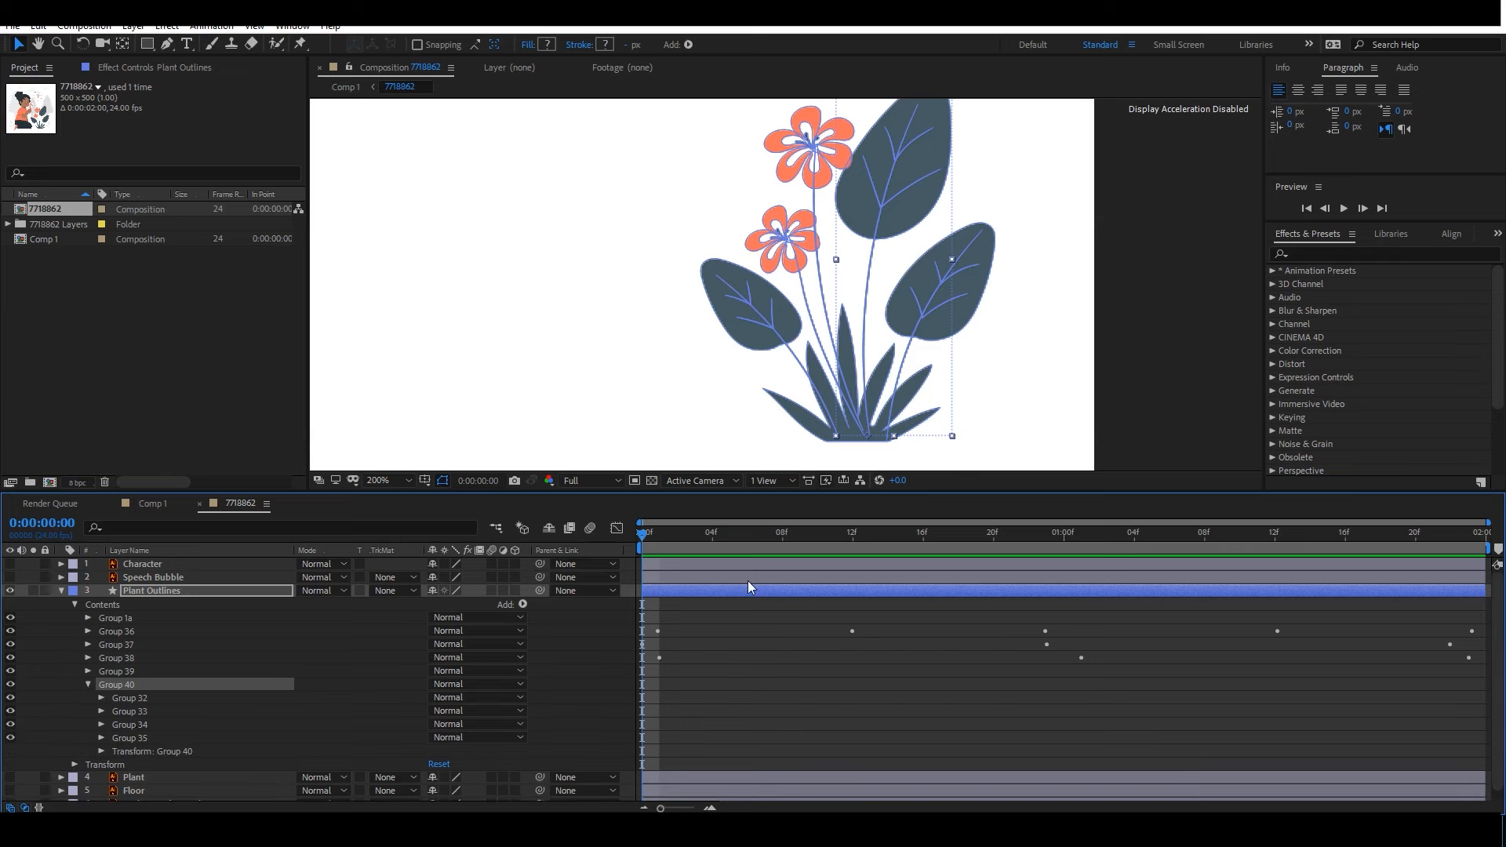
click(100, 752)
click(127, 741)
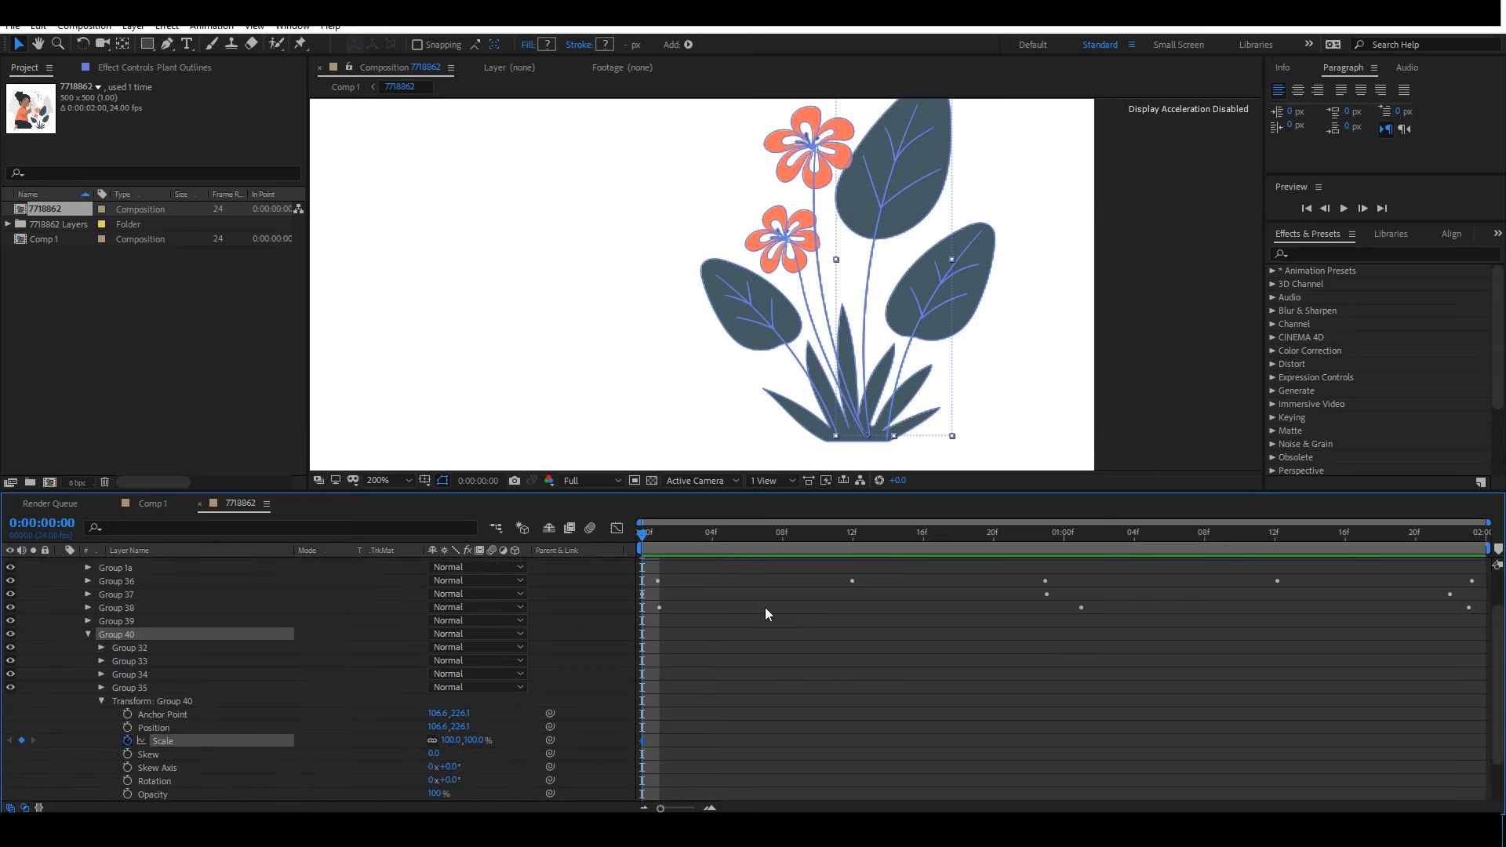
Add further Scale keyframes for Group 40 at 0:00:01:05 and 0:00:01:23.
drag(929, 525, 1146, 546)
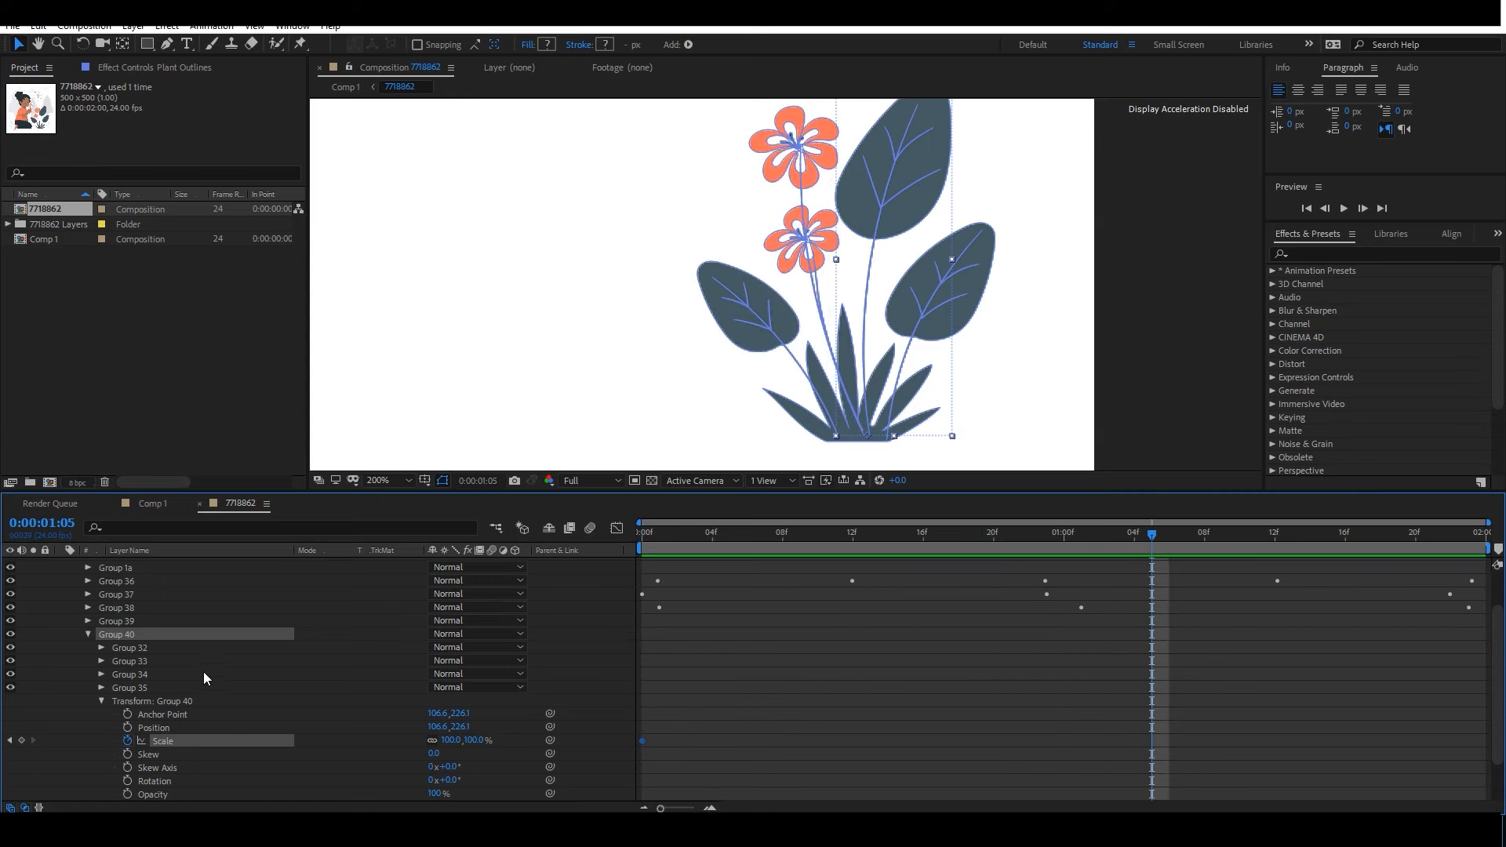
click(30, 739)
key(alt+Tab)
key(Tab)
key(Tab)
key(Escape)
drag(1464, 534, 1489, 537)
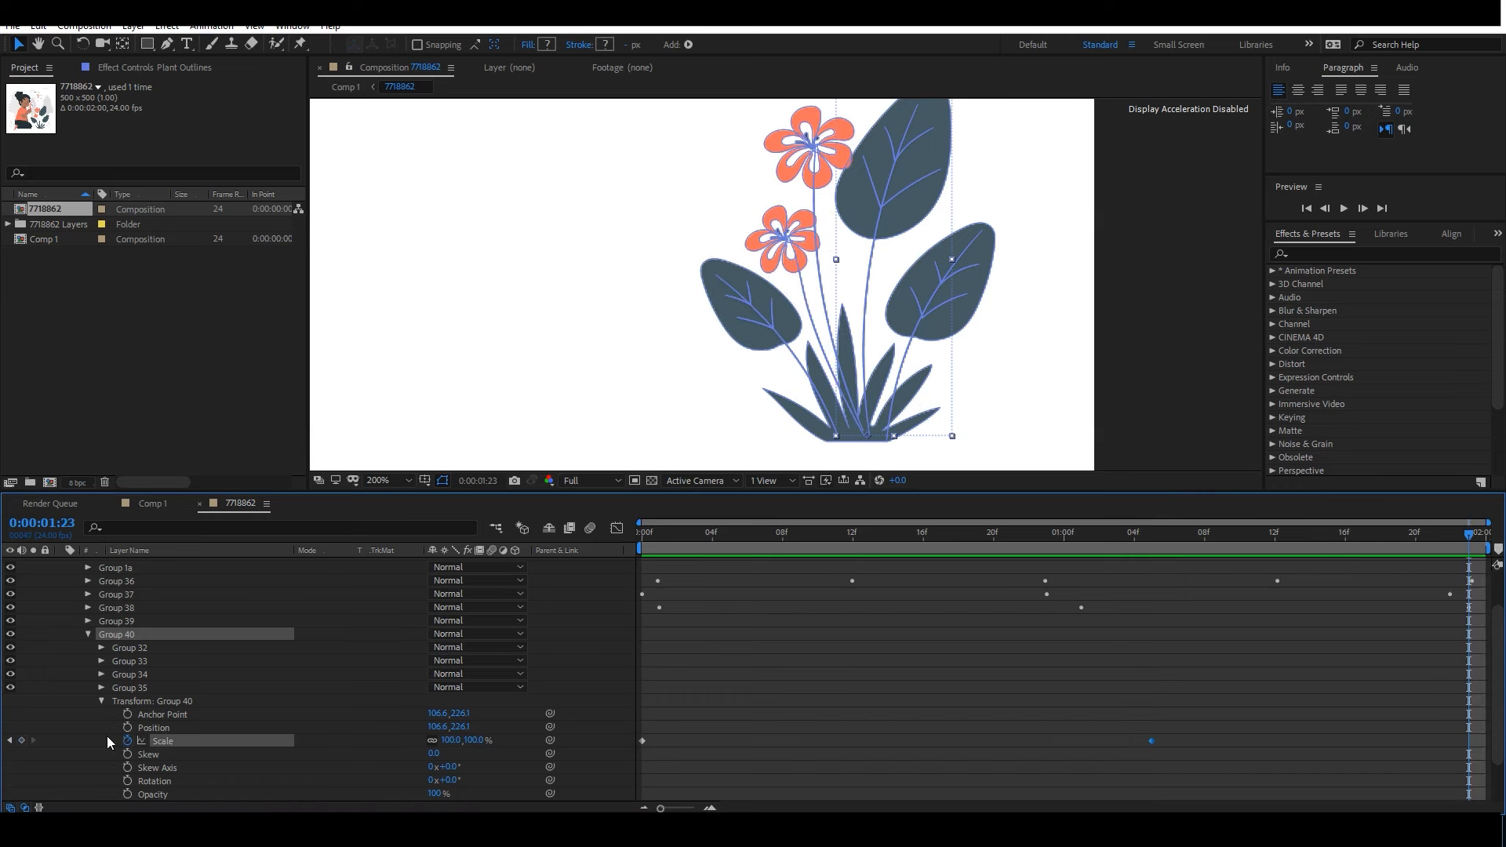
Move Group 40's middle Scale keyframe to 0:00:01:02 and unlink its scale proportions.
mouse_move(1114, 535)
mouse_down()
mouse_move(1129, 539)
mouse_move(1097, 551)
mouse_up()
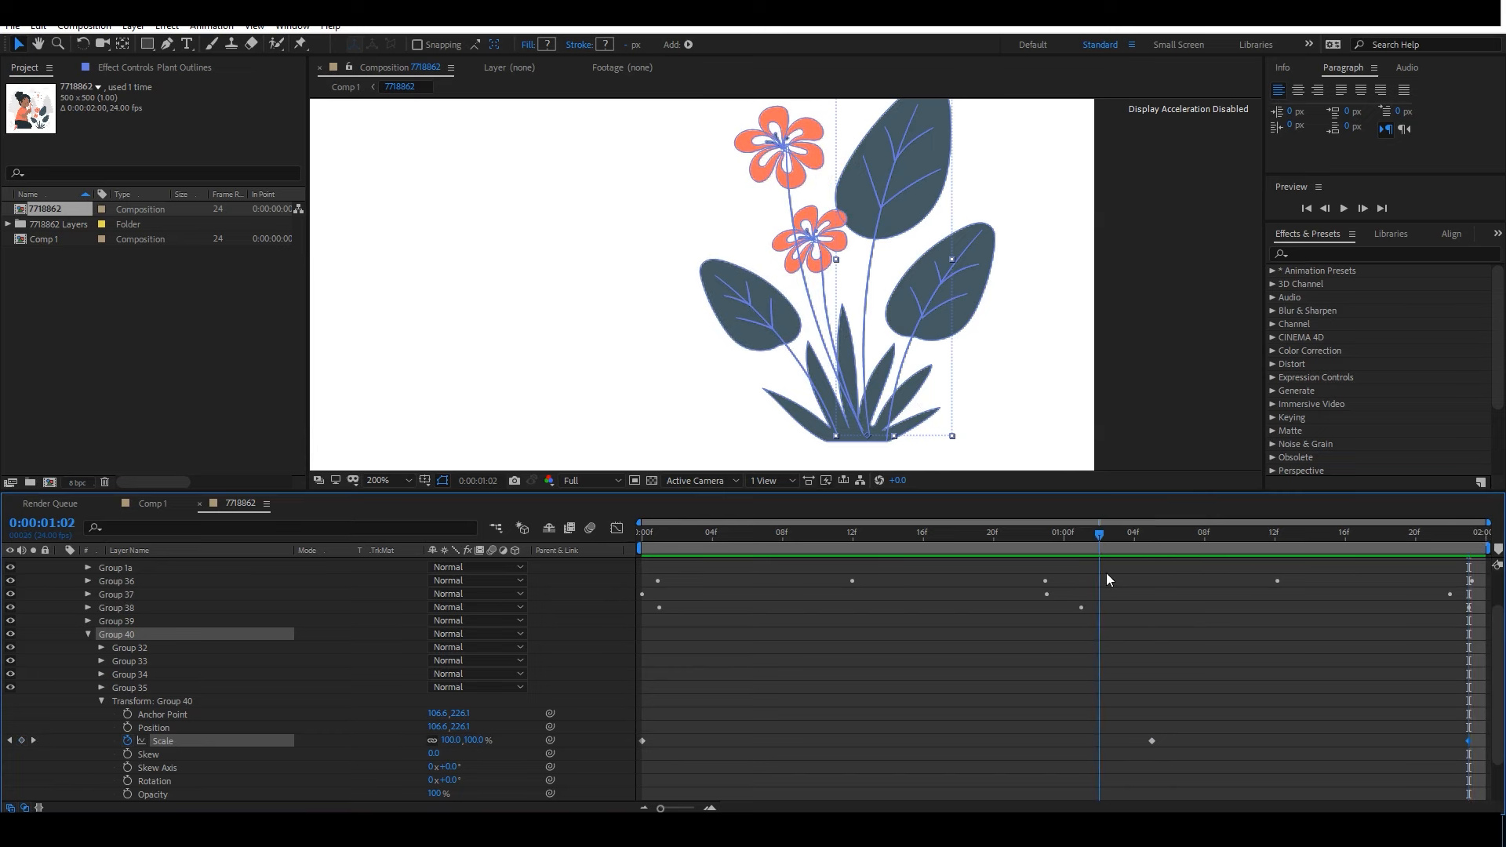
drag(1152, 740, 1099, 741)
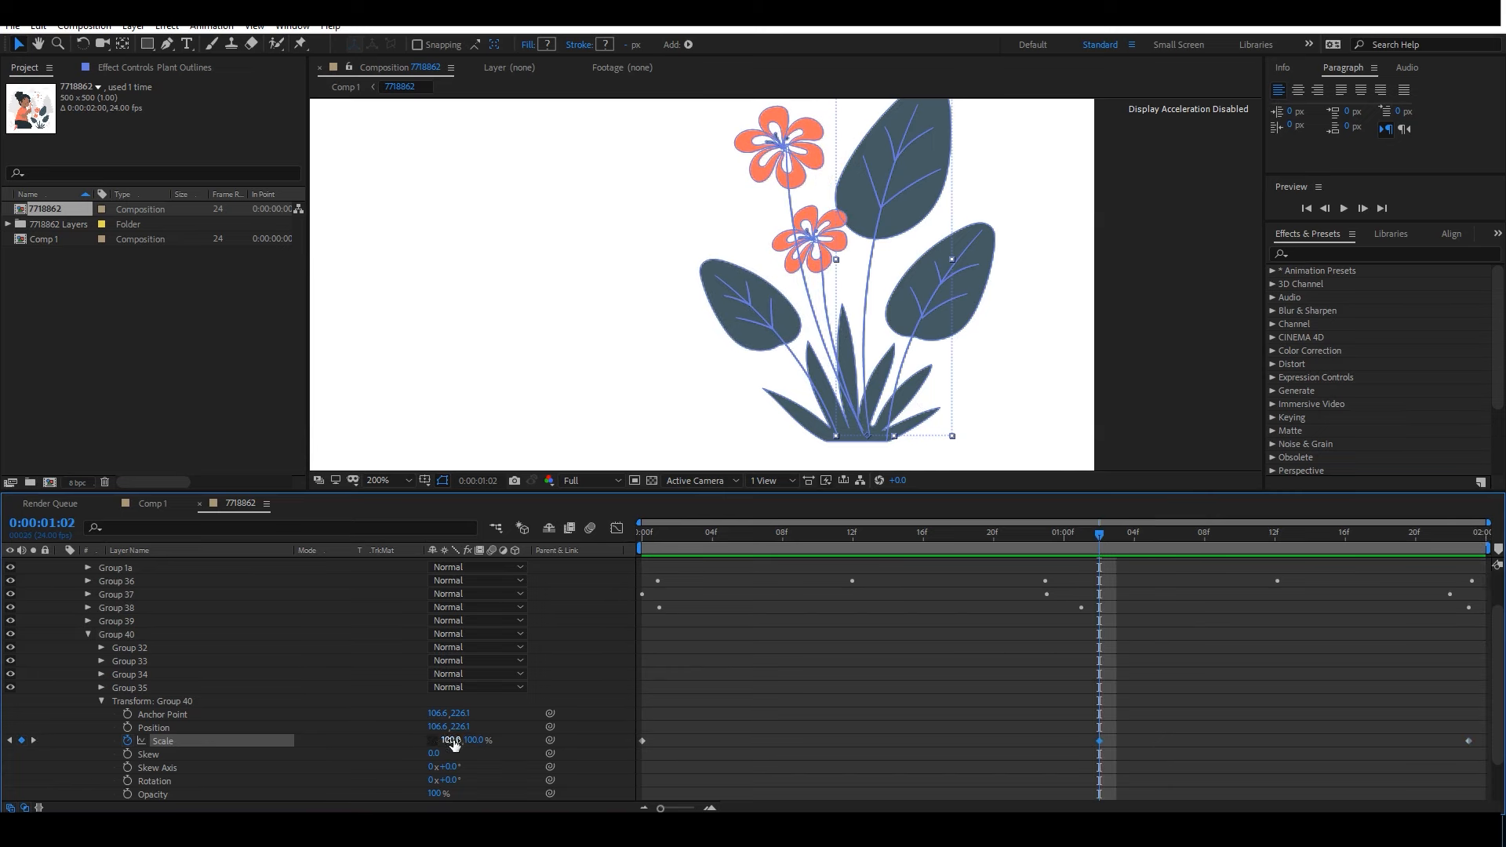
drag(475, 740, 477, 742)
Apply Easy Ease to all three of Group 40's Scale keyframes and check their speed graph.
right_click(648, 741)
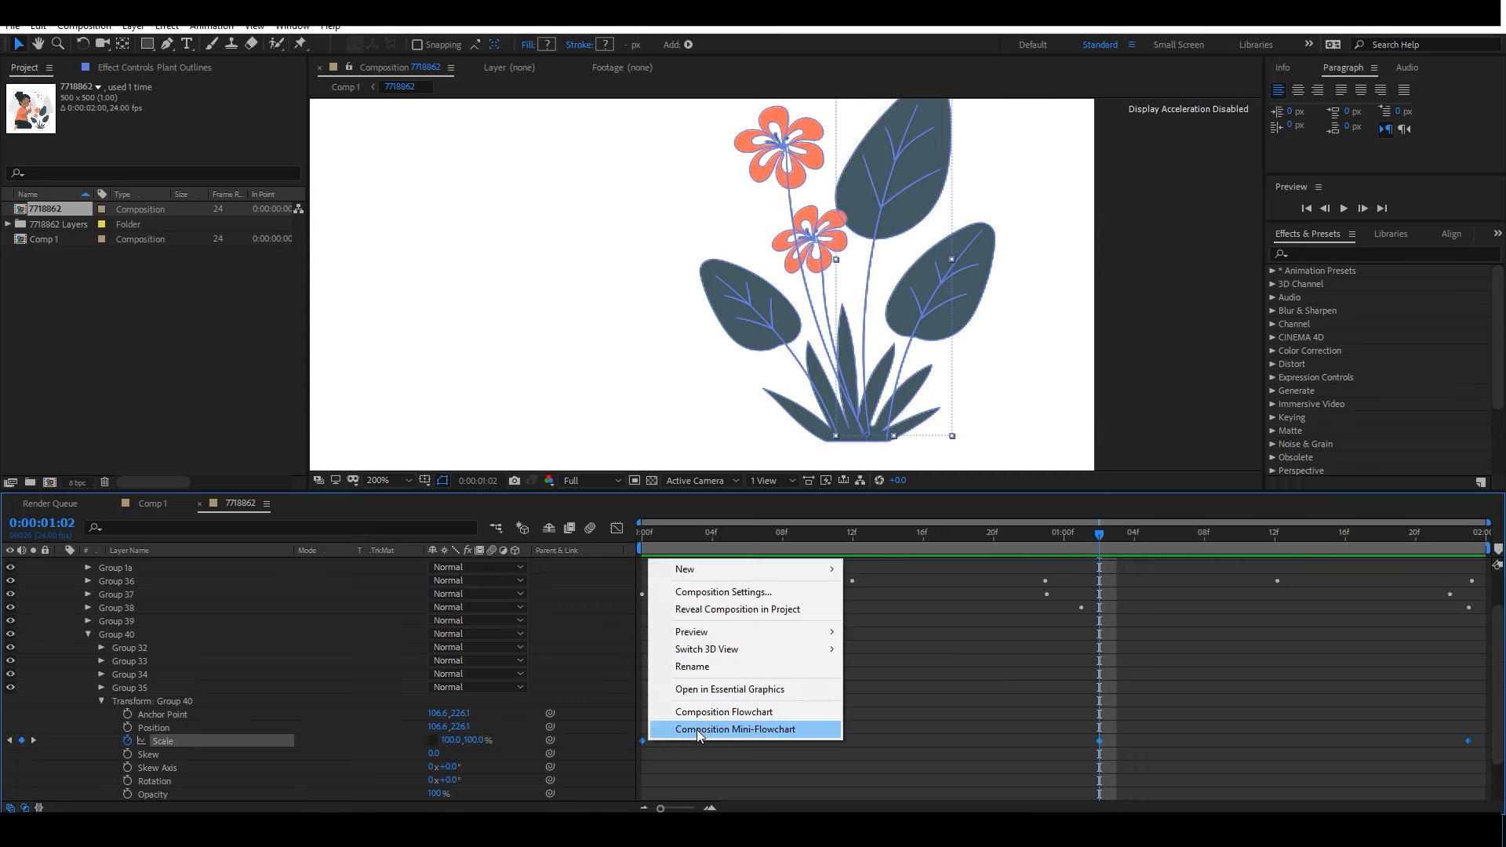
click(644, 742)
right_click(643, 742)
mouse_move(706, 728)
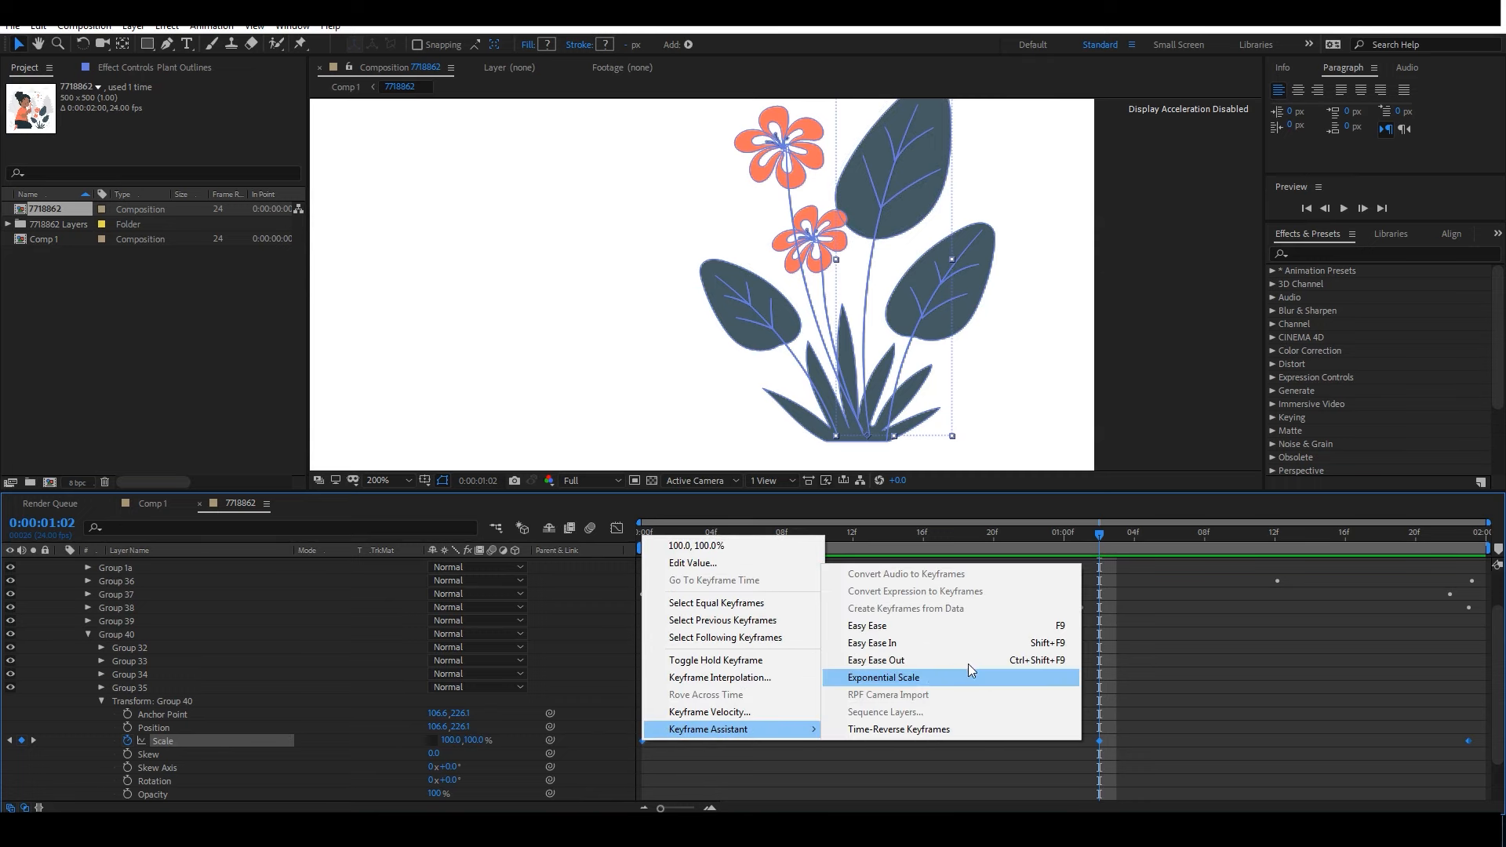
click(921, 628)
click(616, 528)
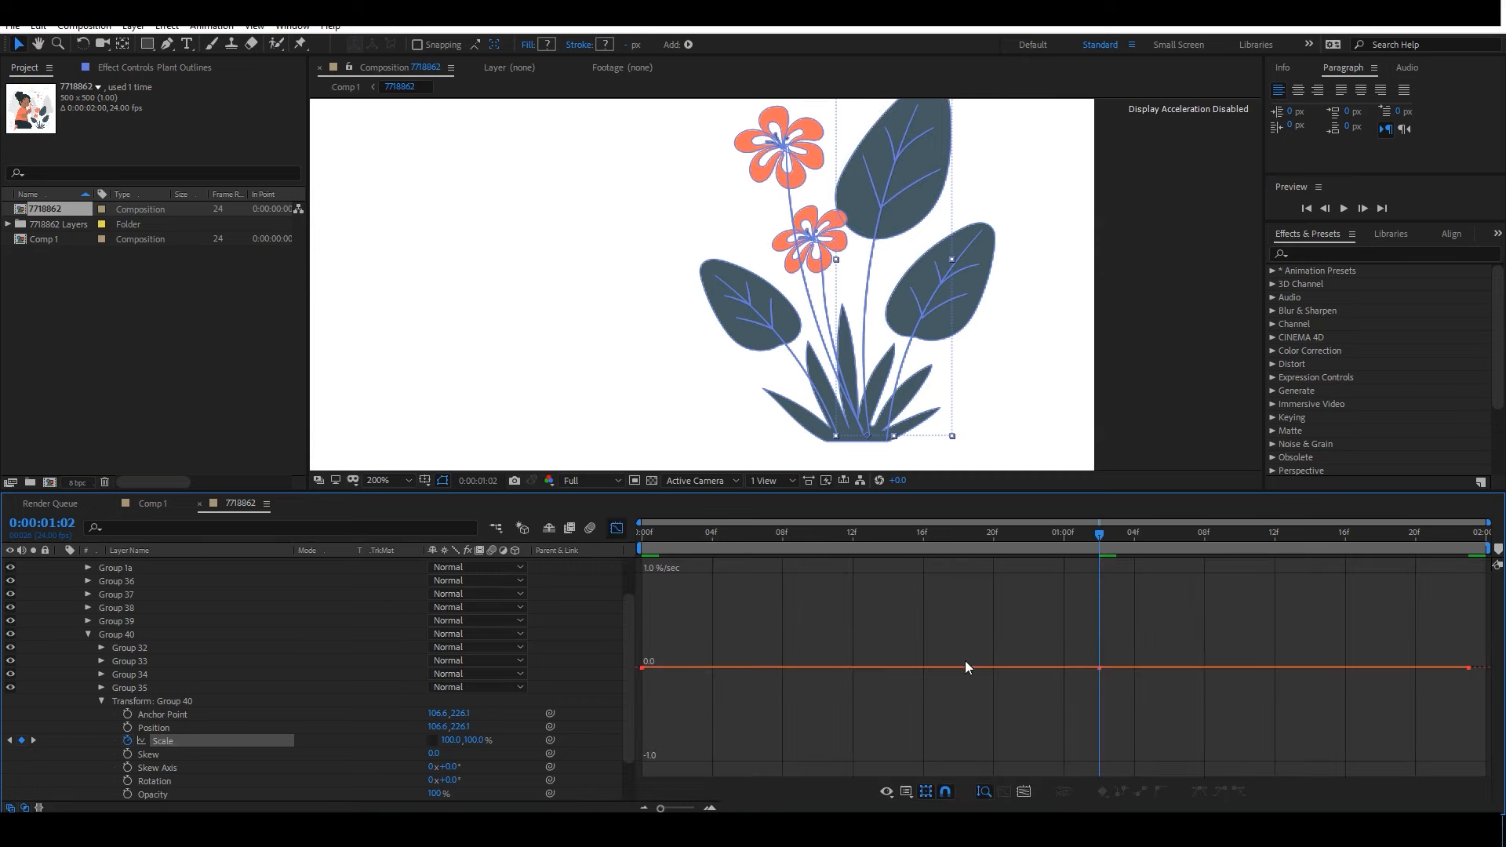
click(619, 529)
Set Group 40's vertical Scale to 94% at its middle keyframe, 0:00:01:02.
drag(1131, 713, 1091, 746)
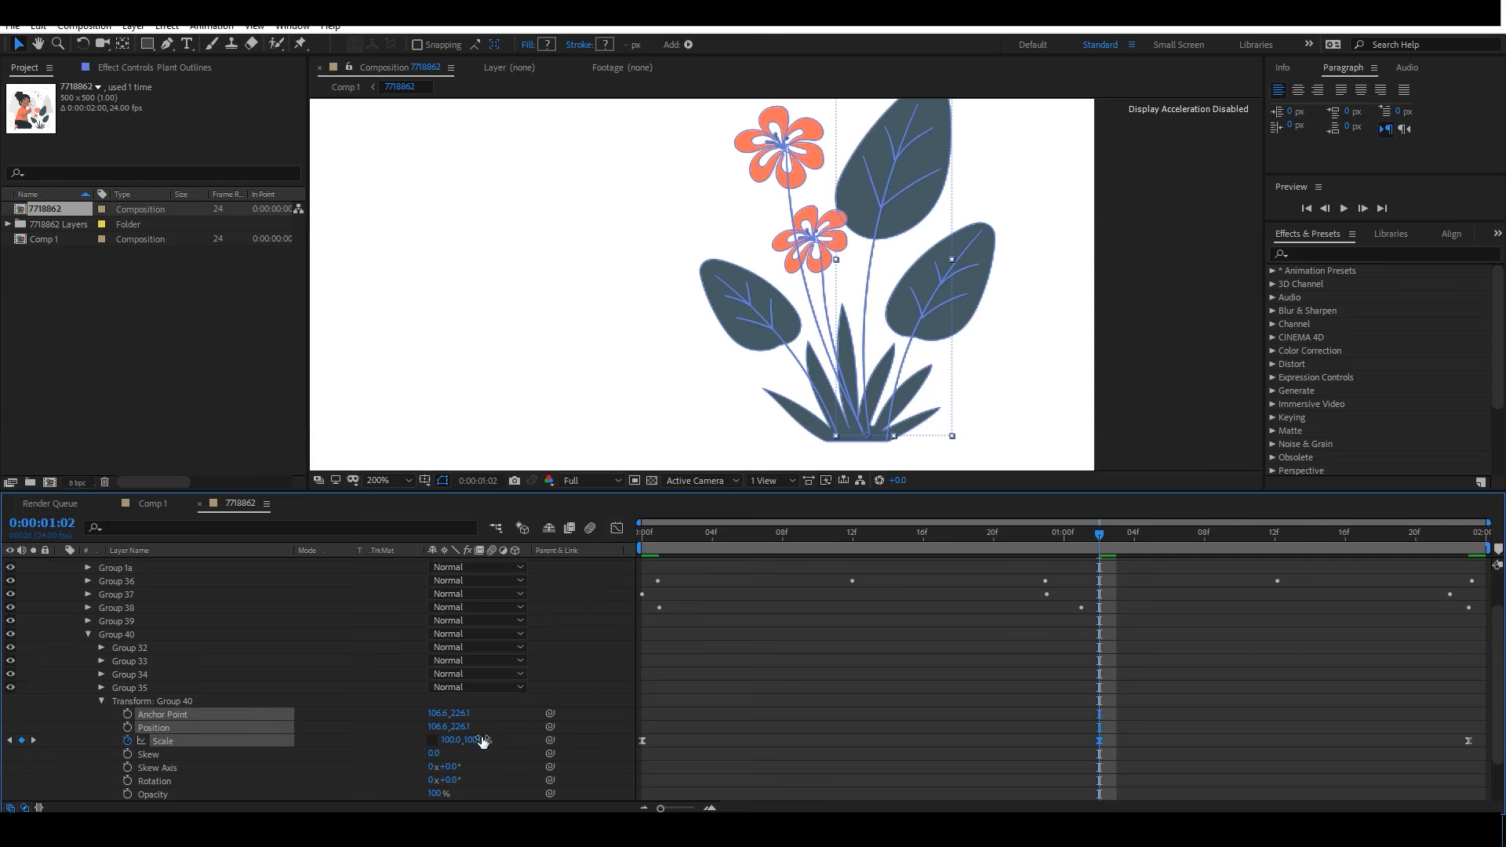
drag(485, 739, 479, 740)
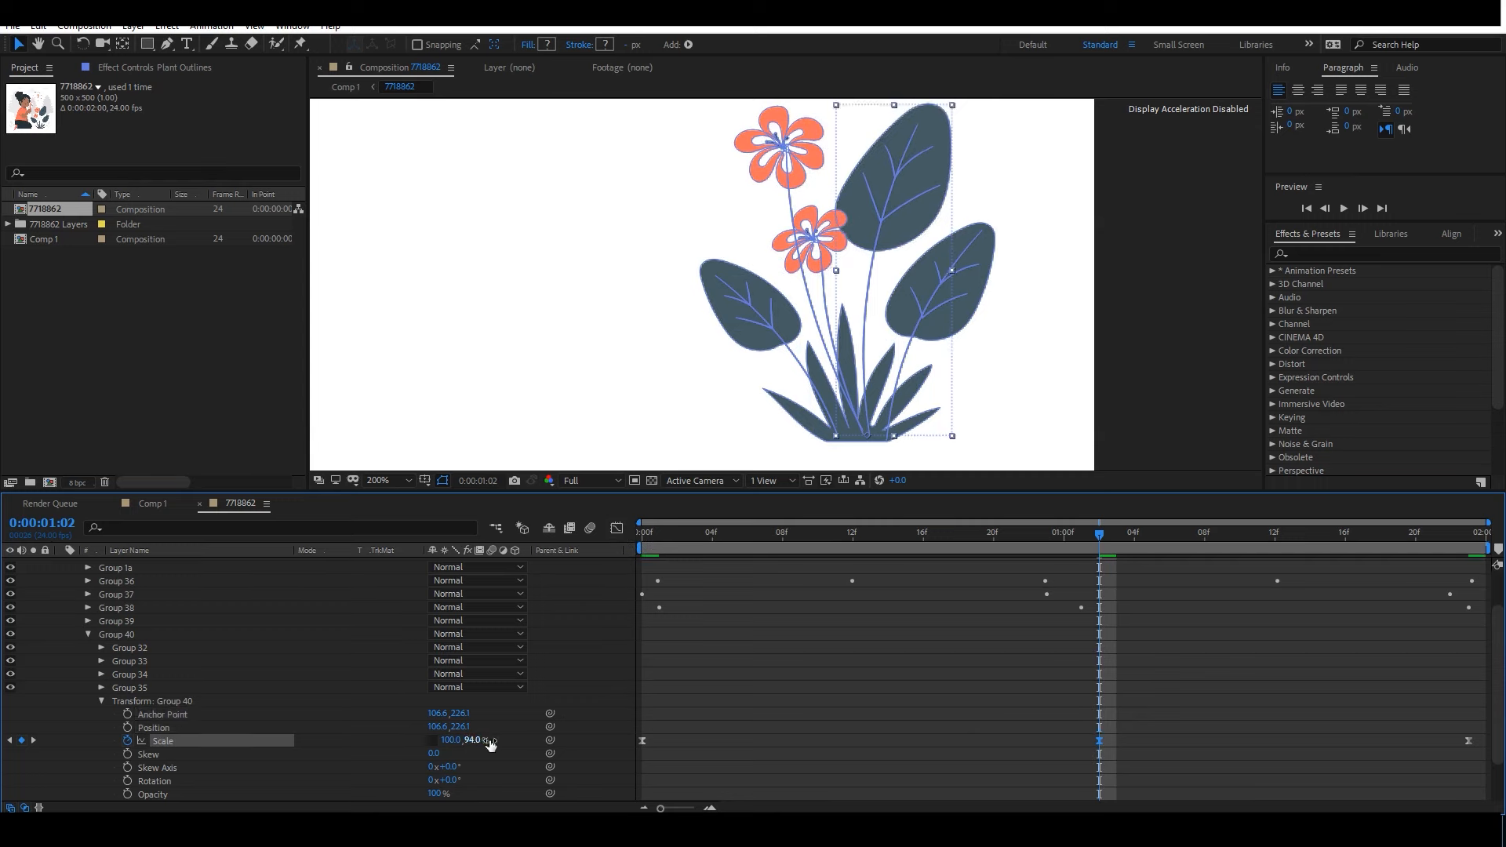
click(753, 688)
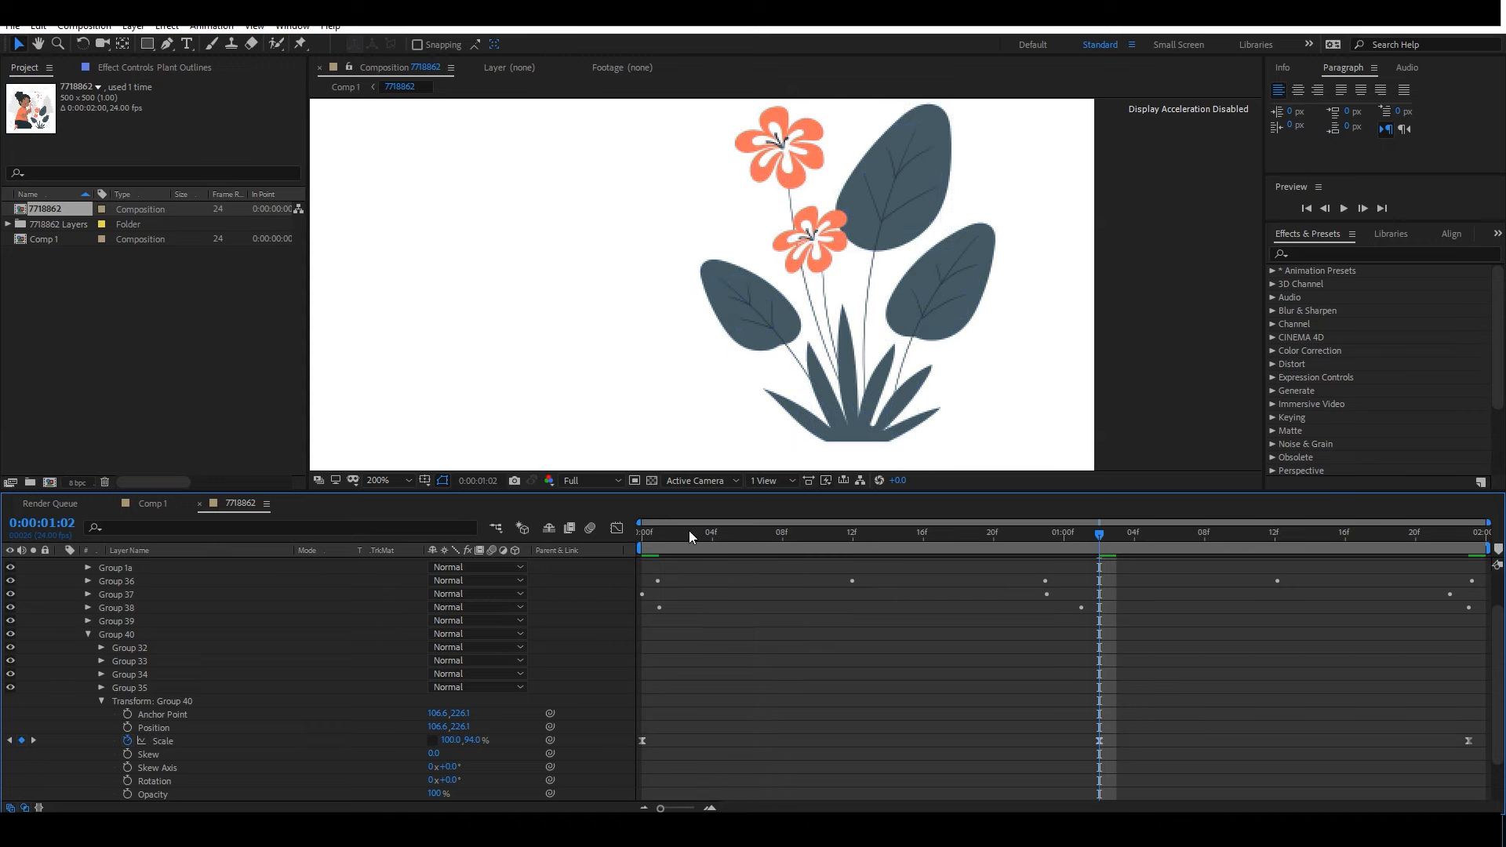
Play the animation from the start to check the large upper leaf's scaling.
drag(687, 531, 642, 532)
key(space)
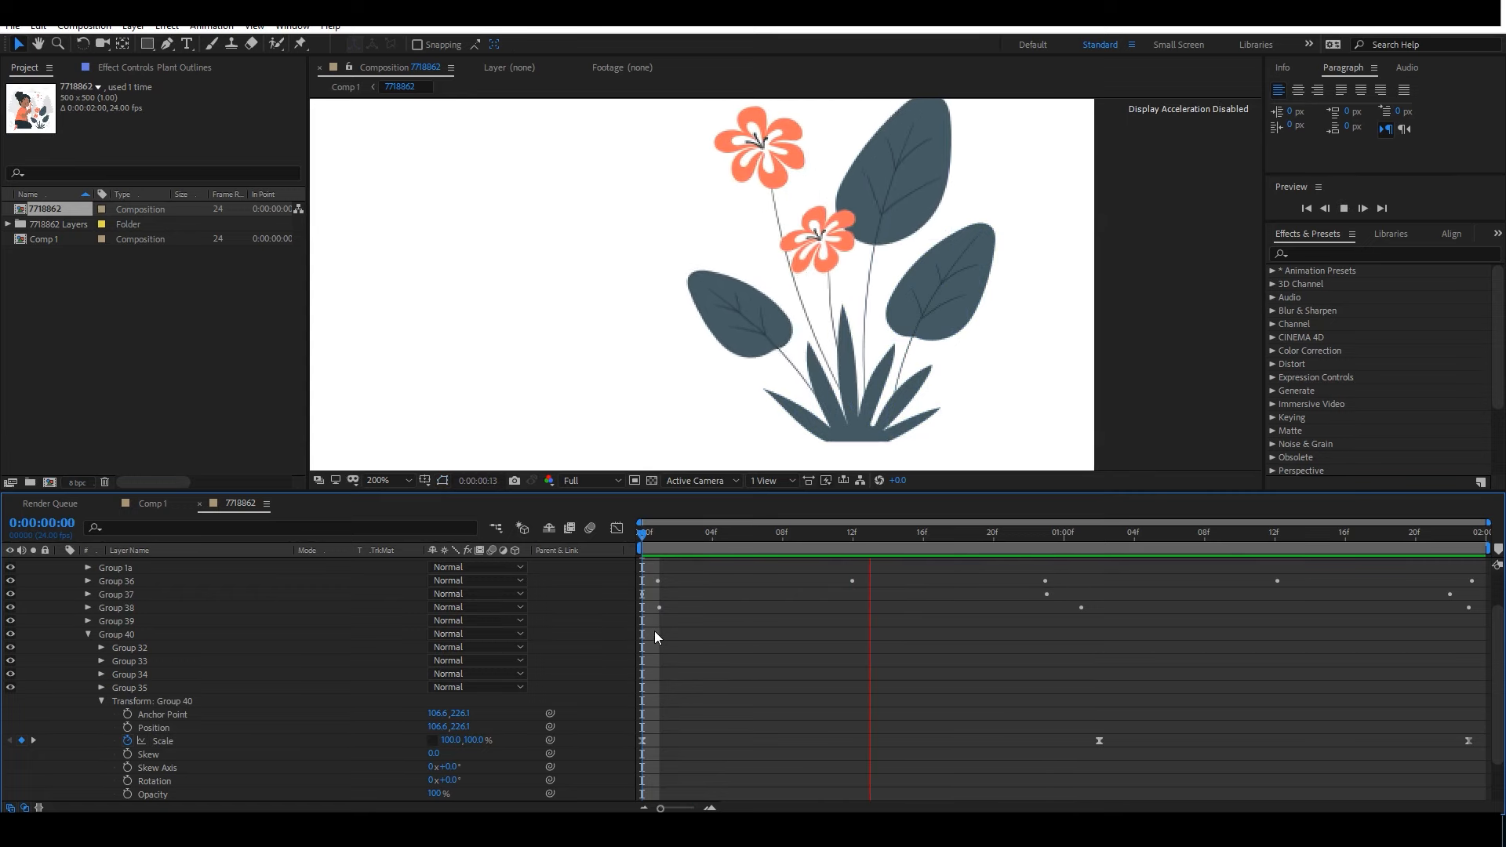
click(645, 535)
Collapse Group 40 and expand the transform properties of Group 39, the right-hand leaf.
click(974, 281)
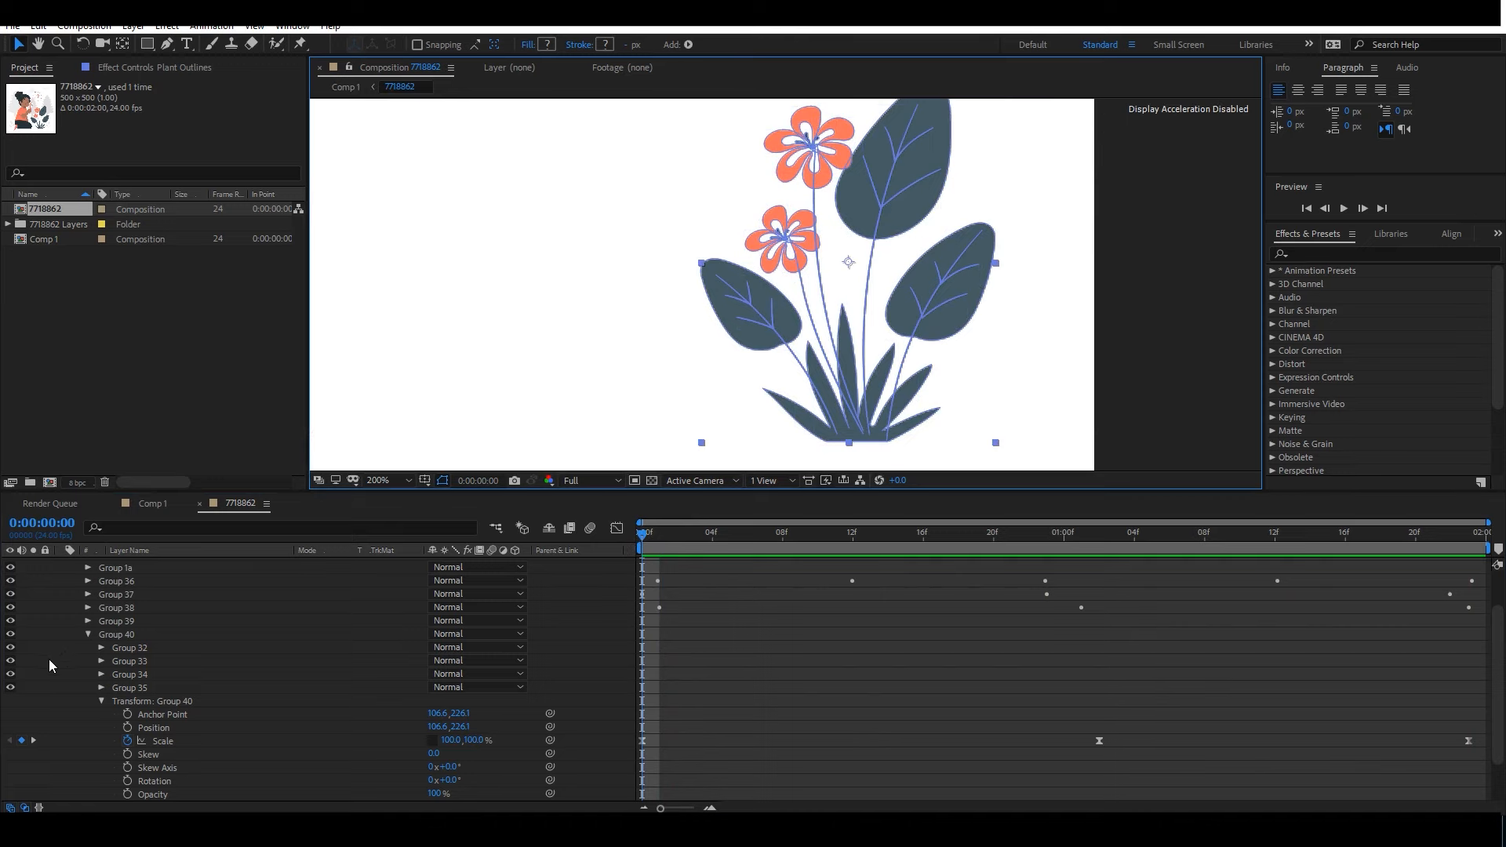
click(82, 638)
click(87, 634)
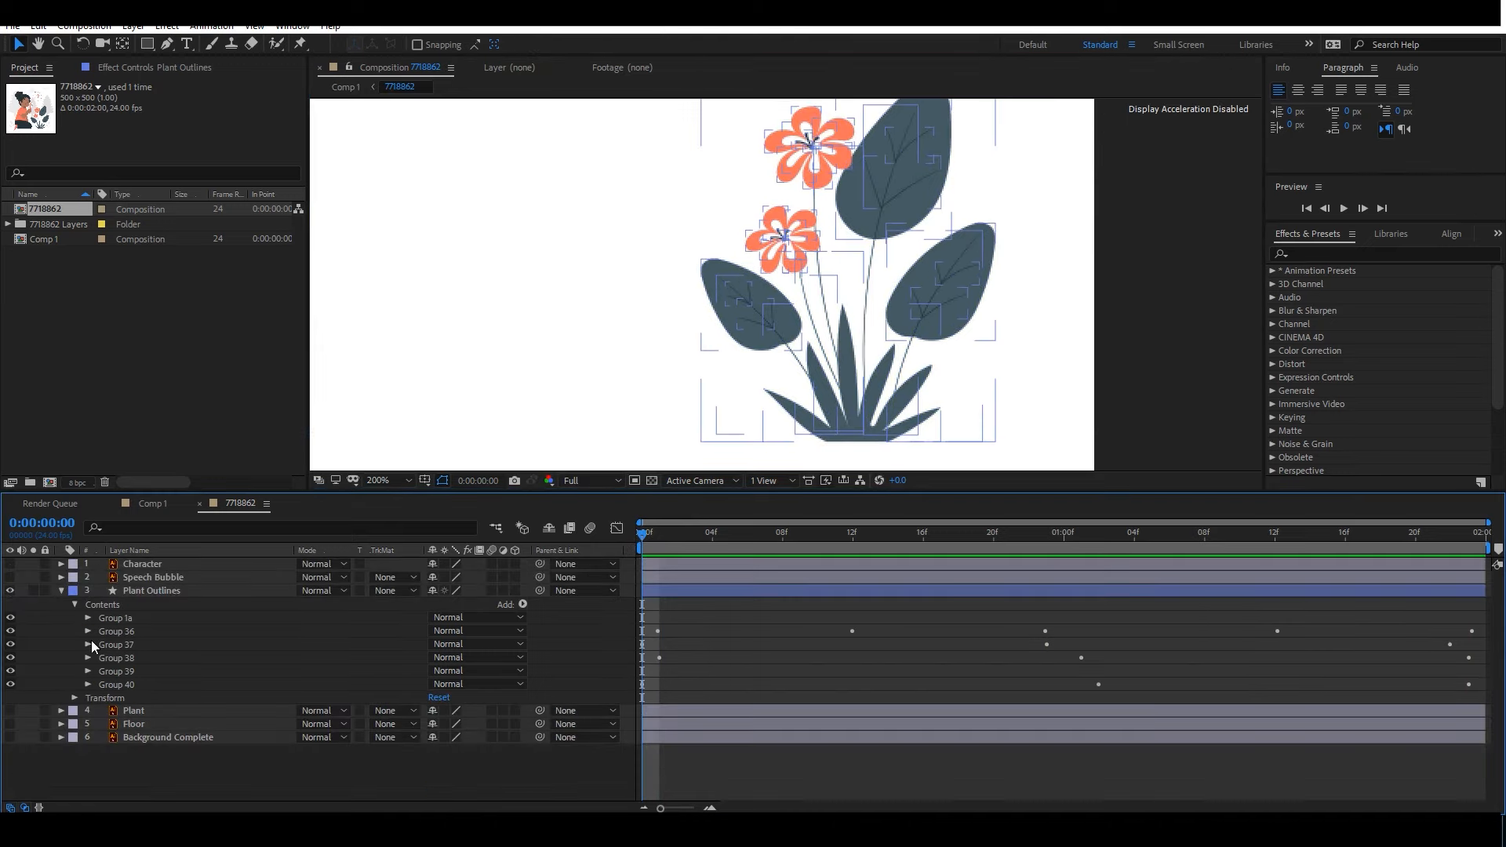
click(129, 682)
click(129, 672)
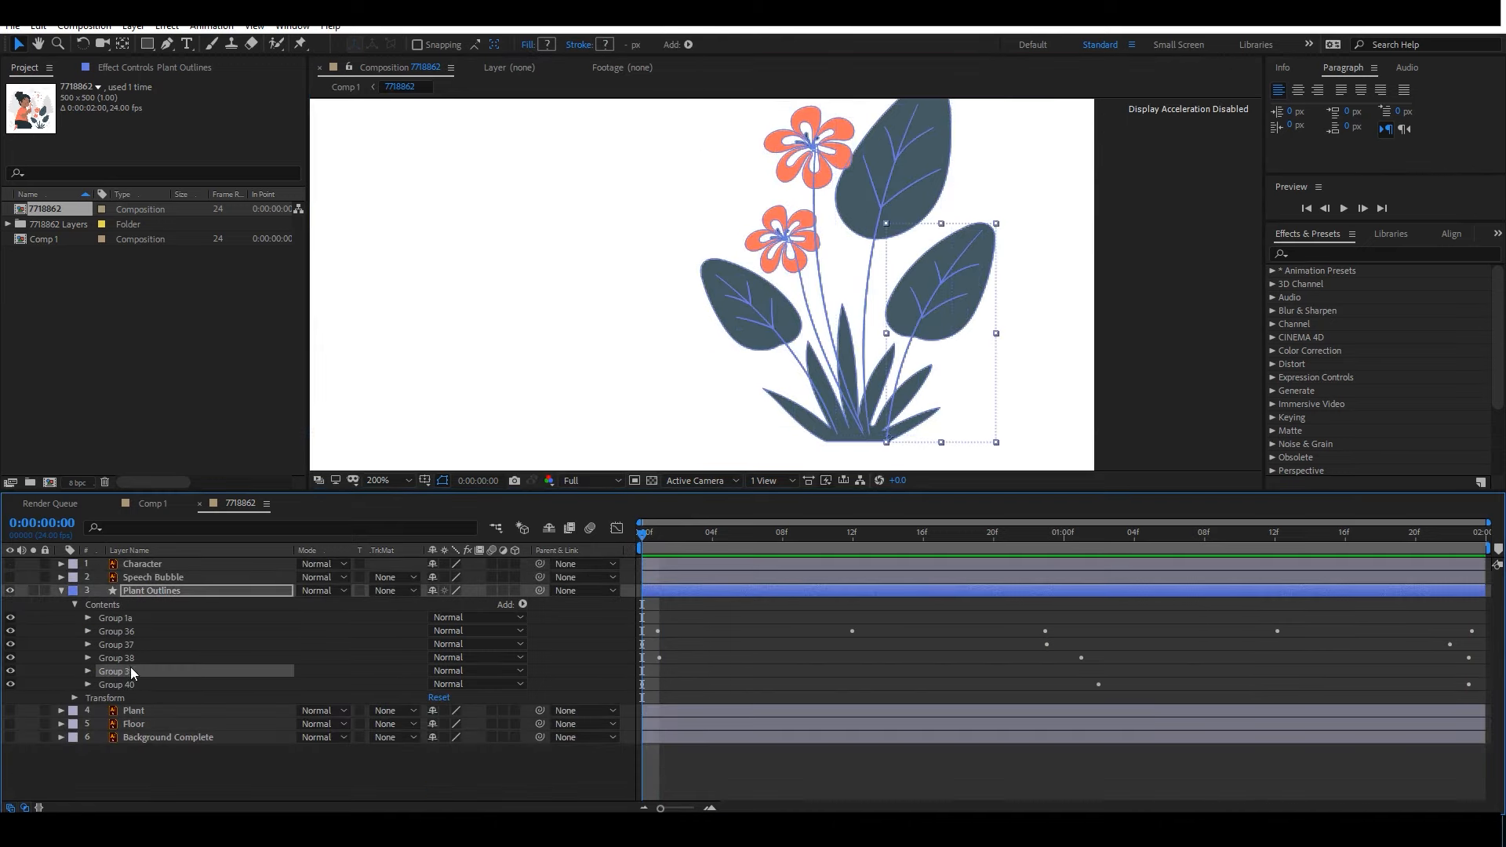
click(89, 671)
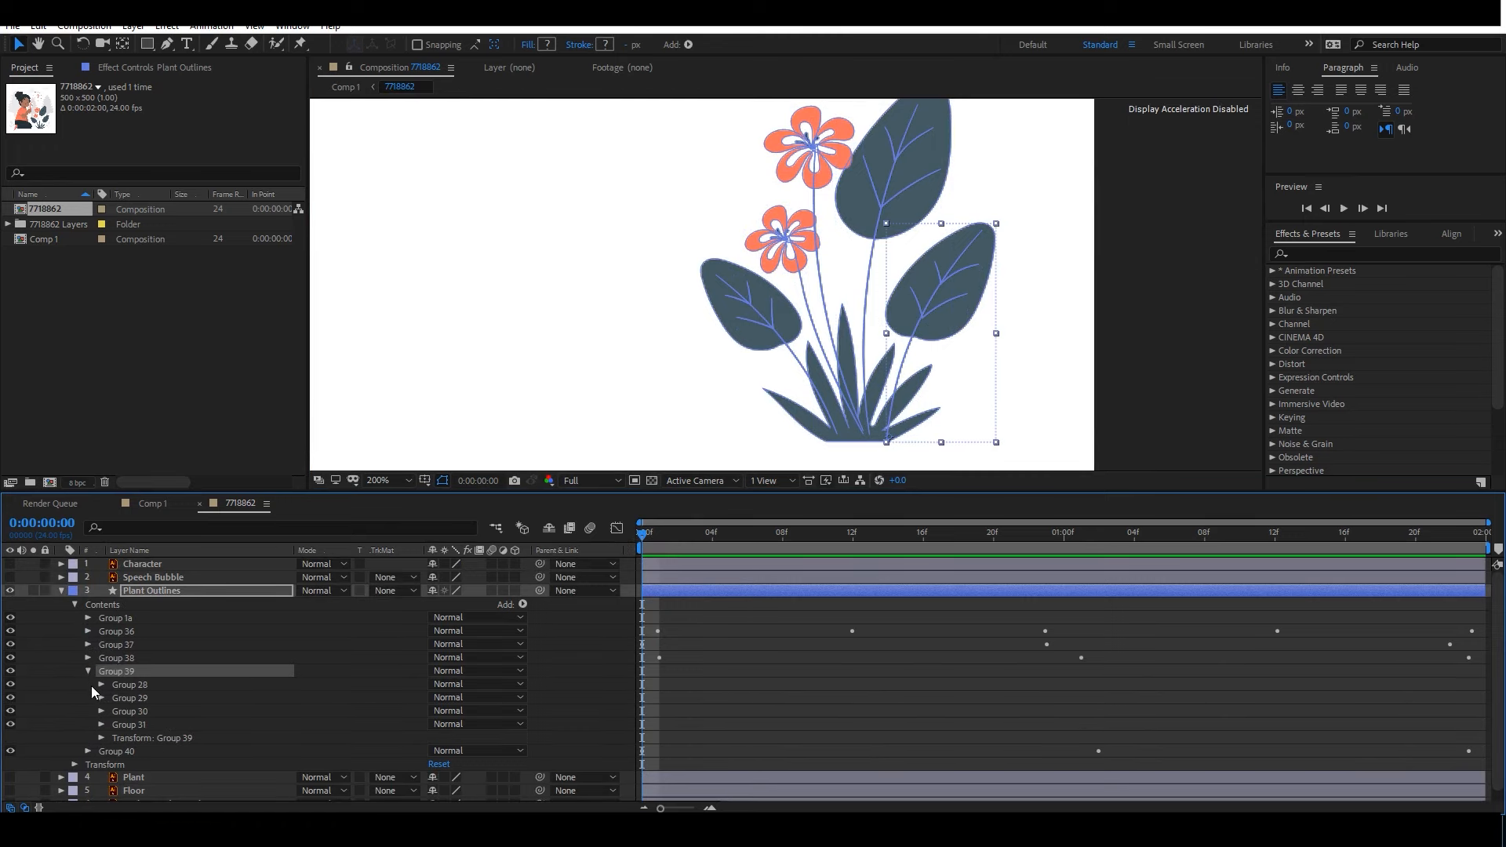
click(102, 736)
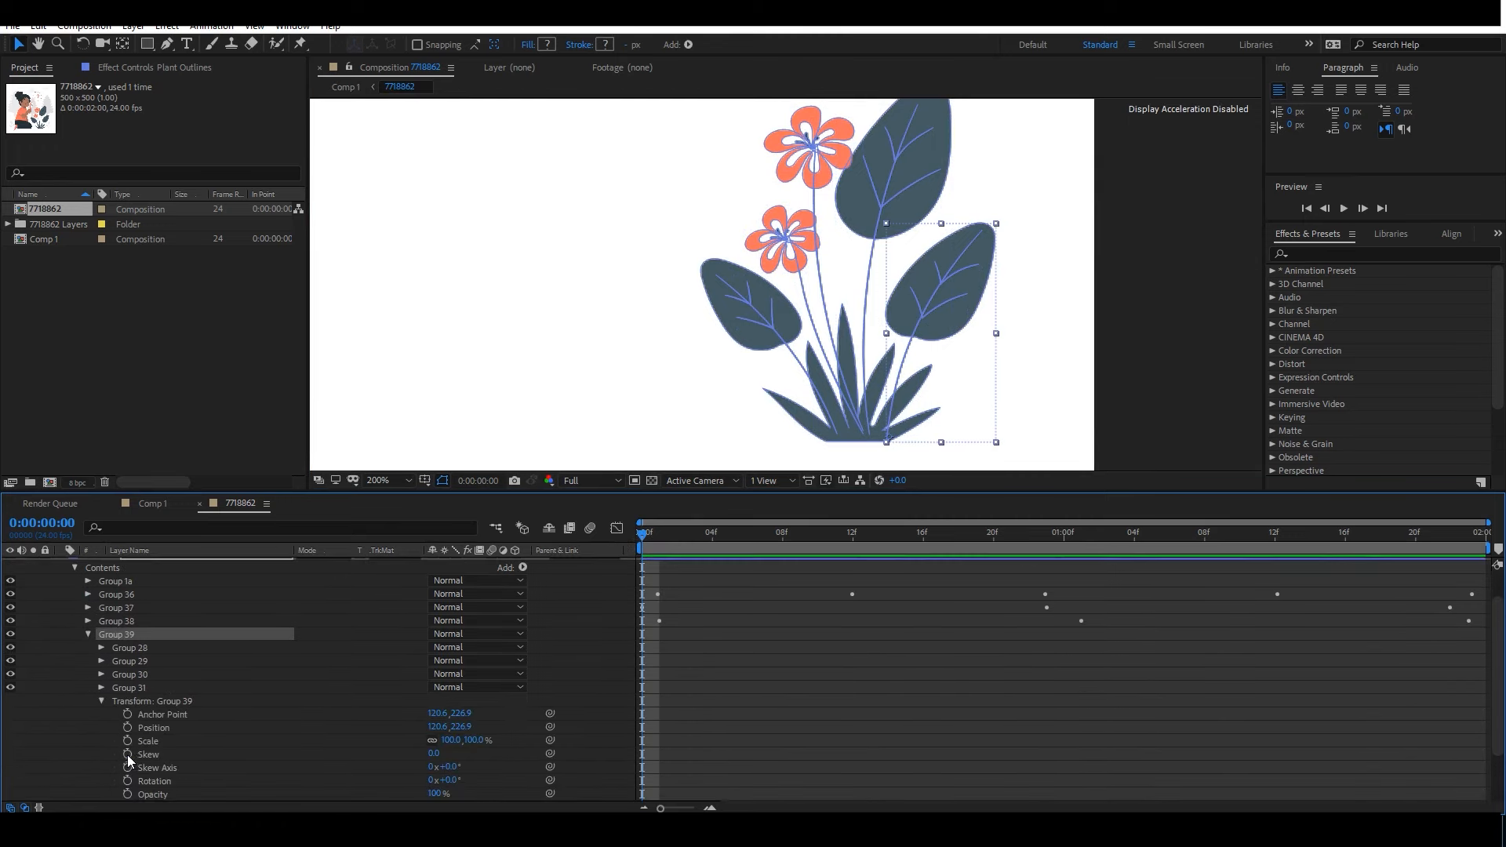
Set Group 39's Skew Axis to 130°, test it with a Skew of -24, and reset Skew to 0.
click(444, 766)
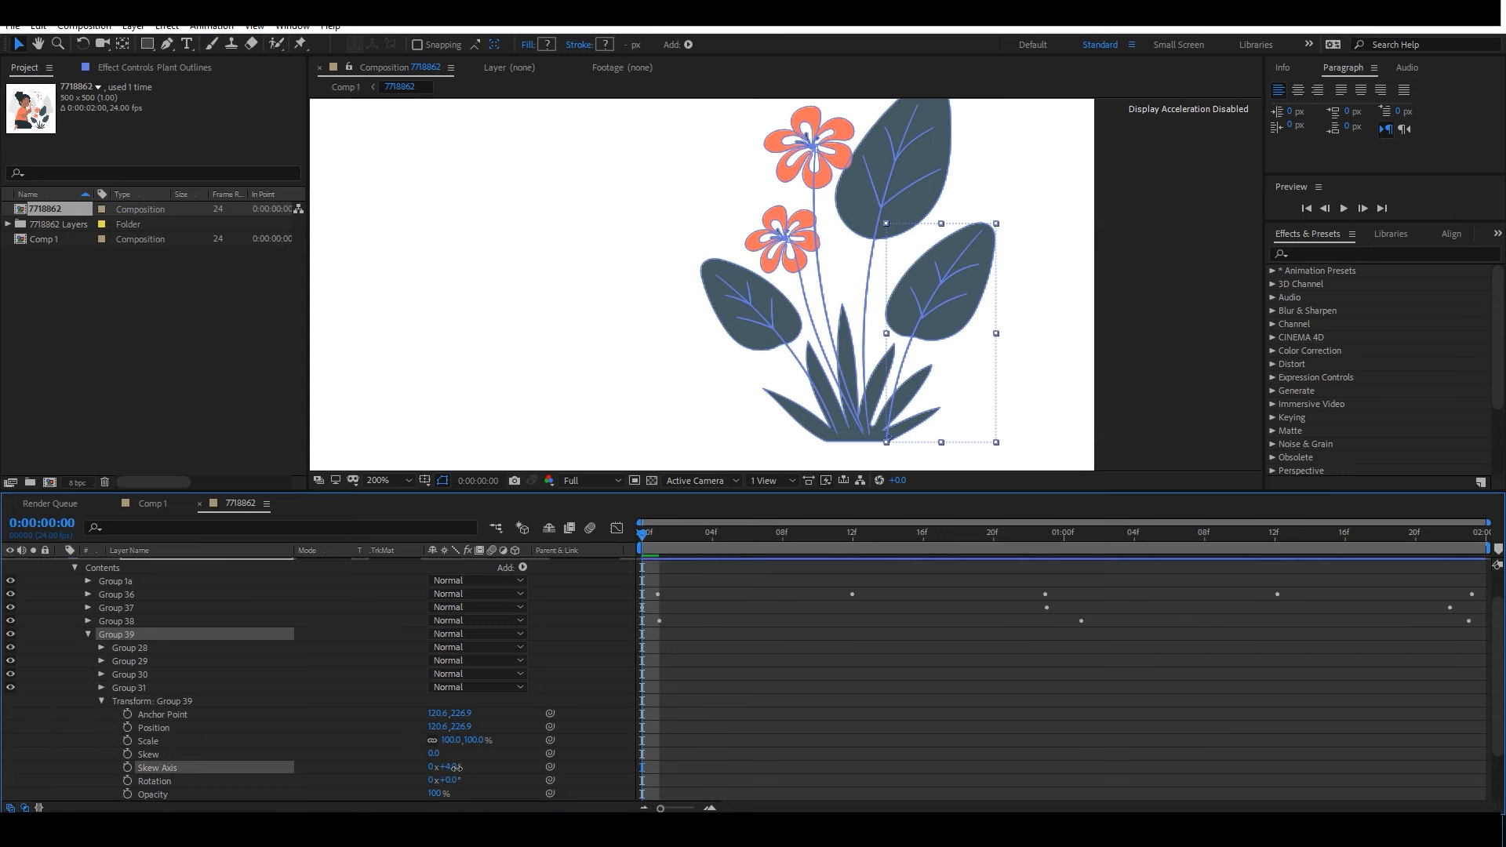
drag(435, 755, 535, 750)
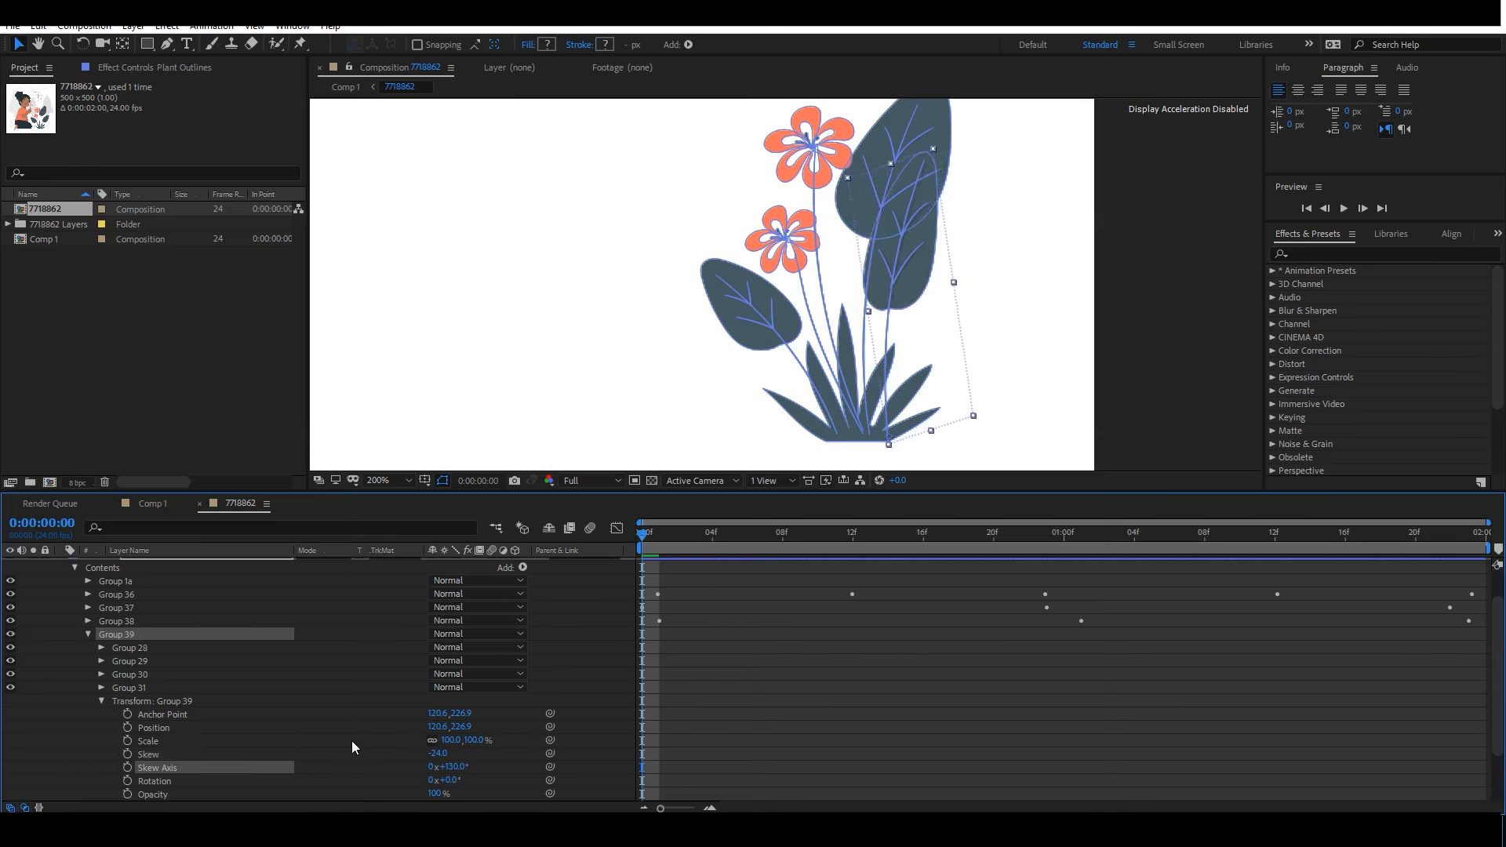
click(436, 754)
text(0)
key(Return)
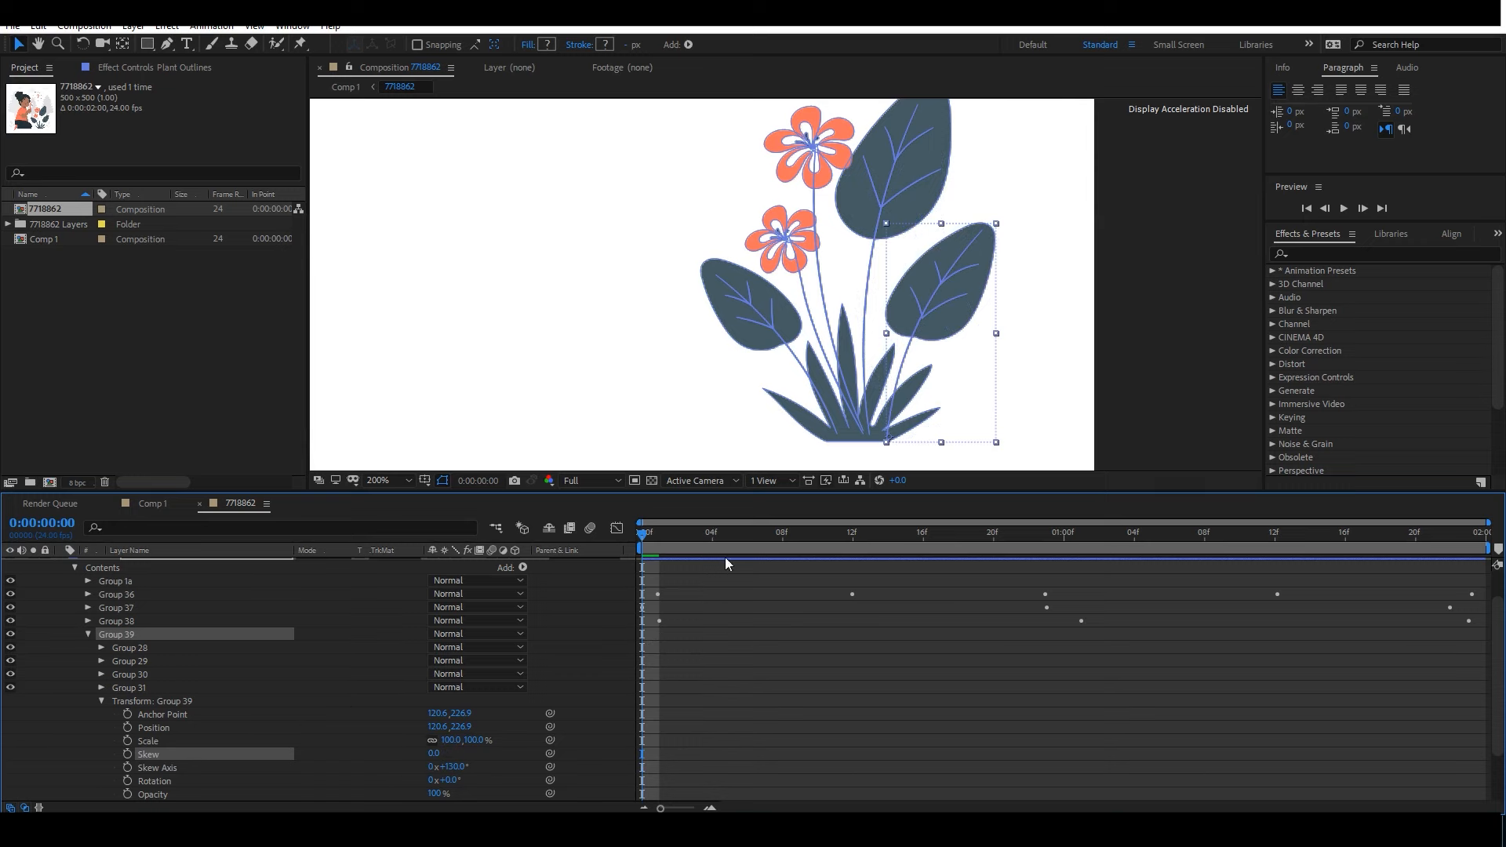
Add Skew keyframes for Group 39 at 0:00:00:01, 0:00:00:21 and 0:00:01:23.
click(669, 538)
click(127, 754)
click(1012, 537)
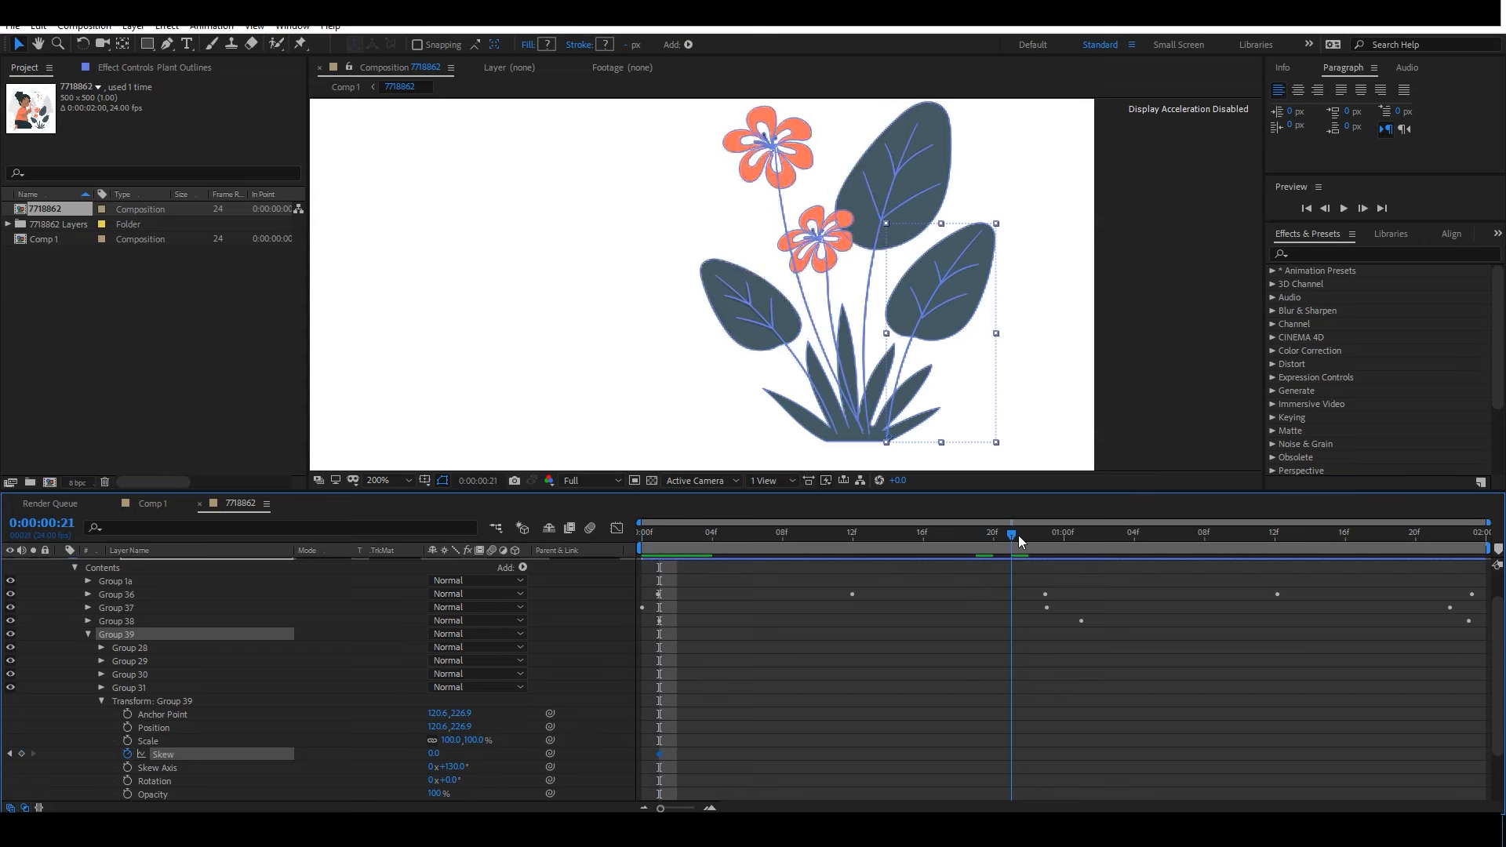
drag(1232, 542, 1469, 537)
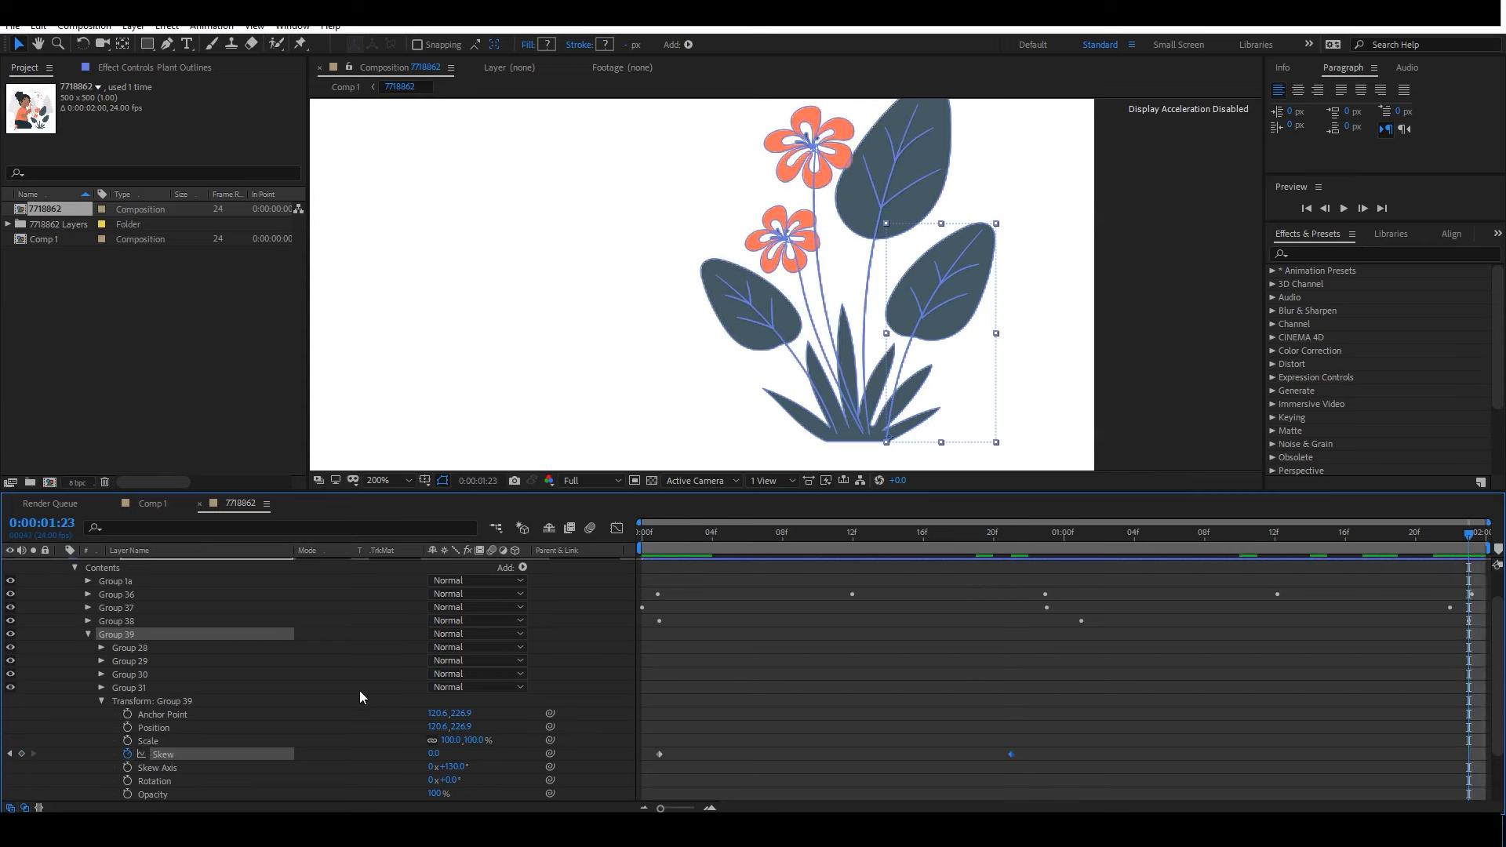
Set Group 39's Skew to 8 at its 0:00:00:21 keyframe and its Skew Axis to 126°.
drag(1047, 542, 1011, 542)
drag(1035, 720, 881, 734)
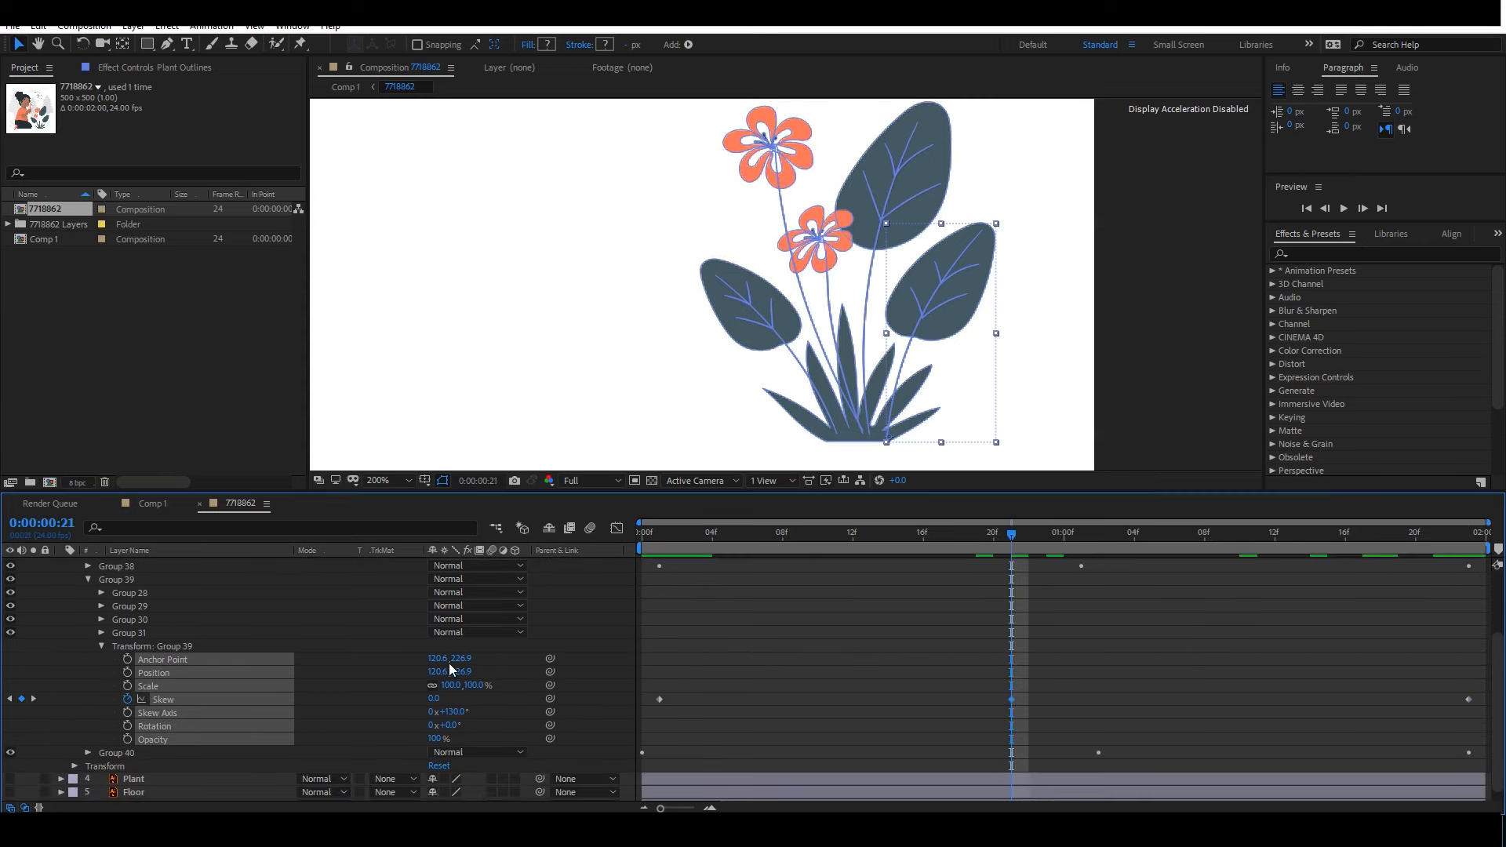
drag(434, 698, 473, 734)
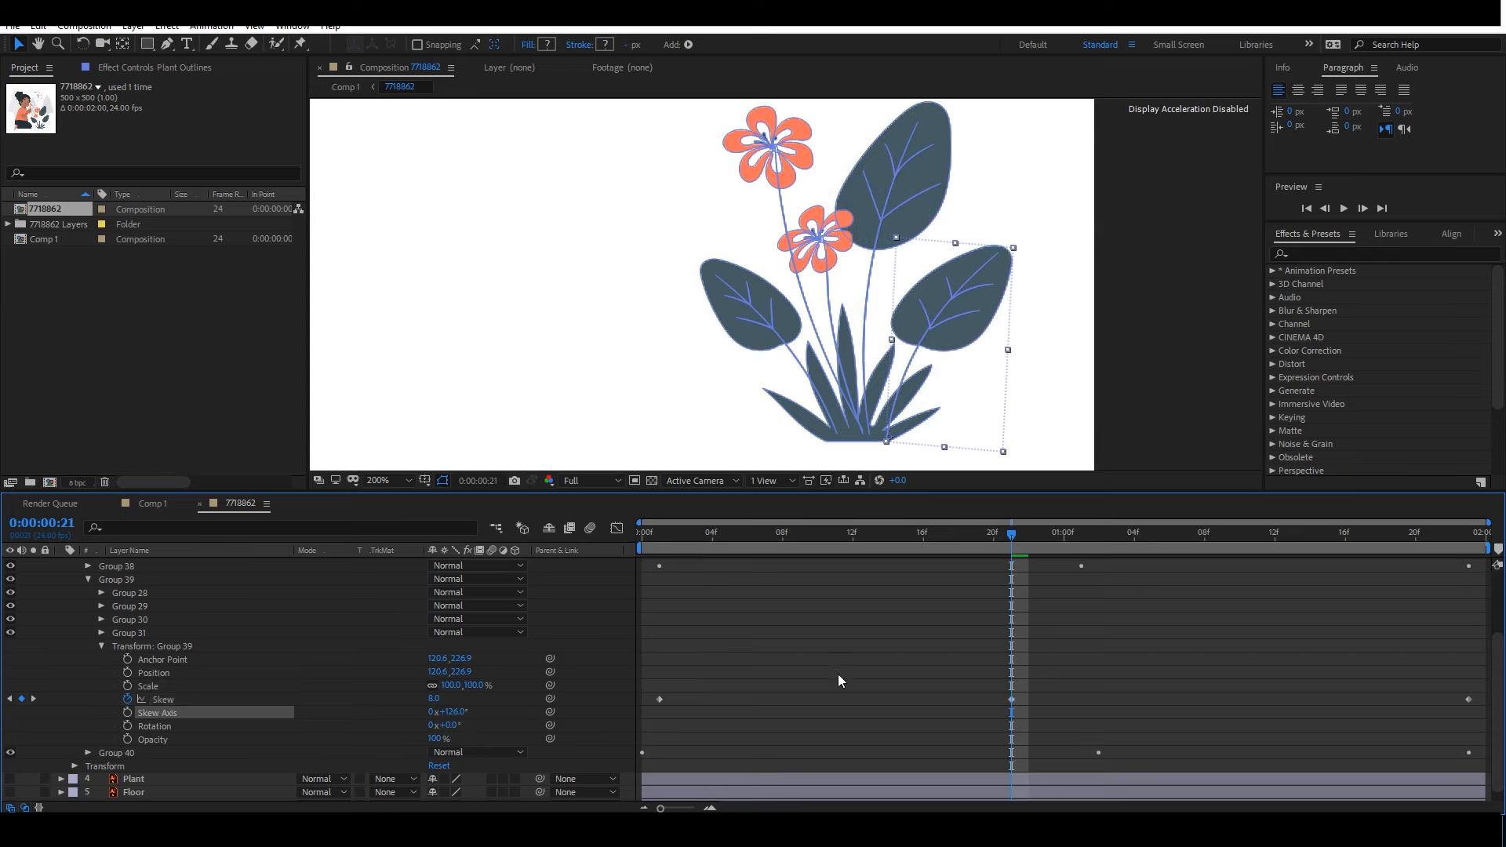
click(842, 687)
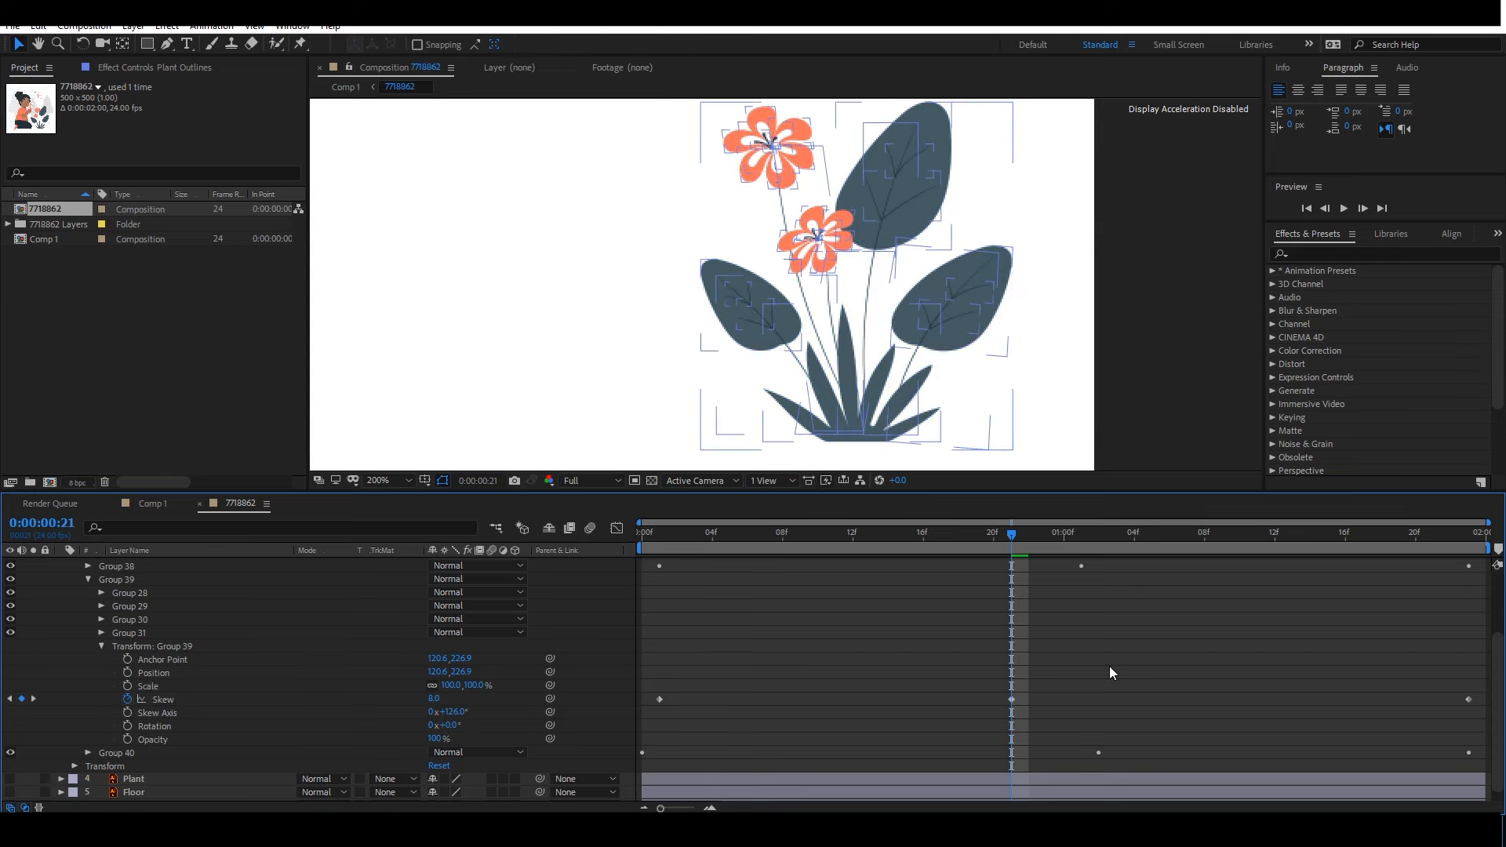
Apply Easy Ease to all three of Group 39's Skew keyframes.
click(226, 699)
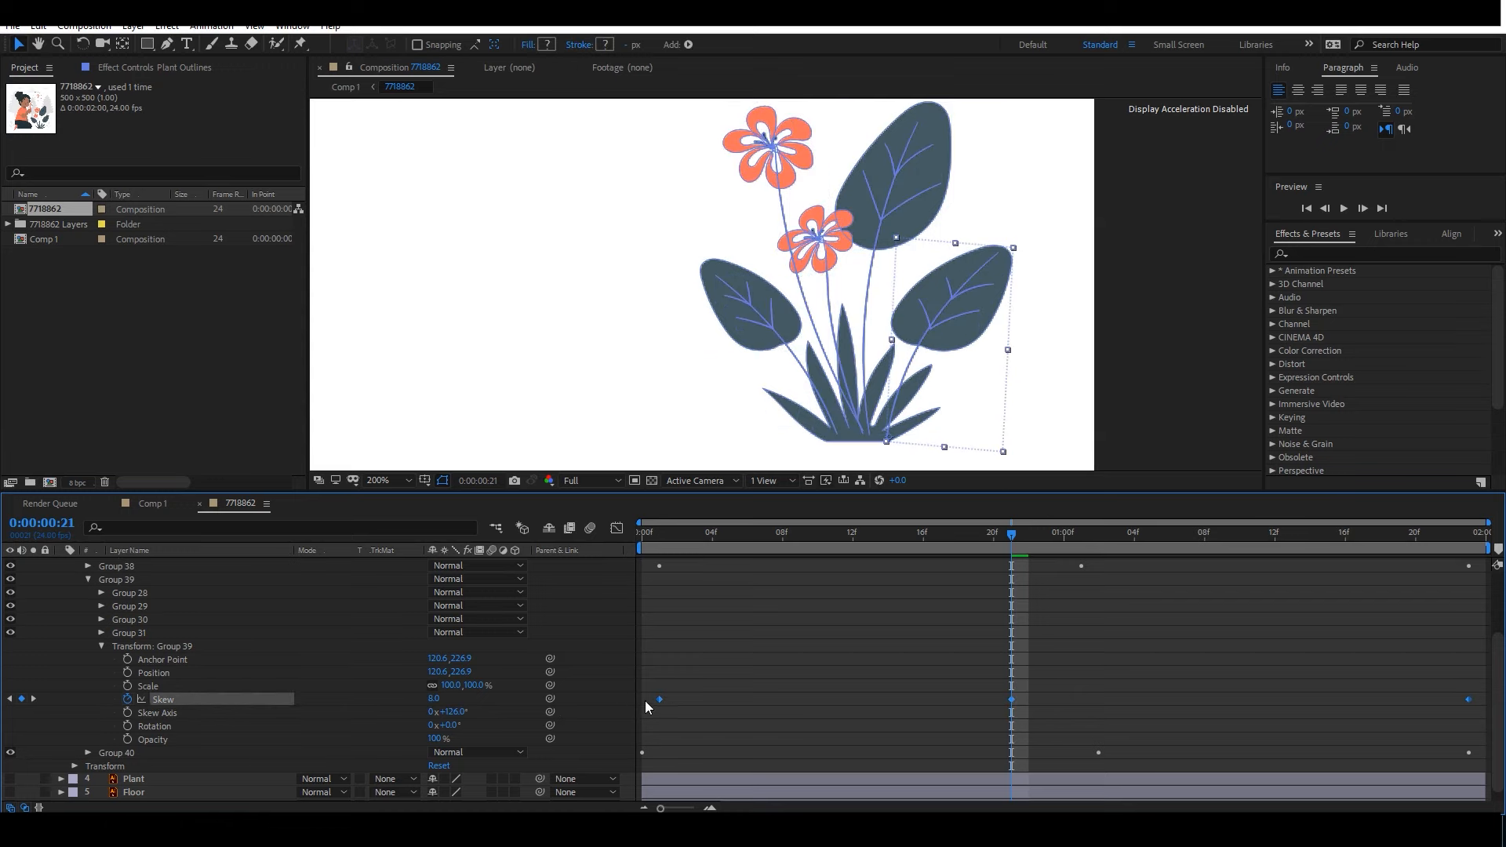
right_click(1010, 699)
mouse_move(1113, 687)
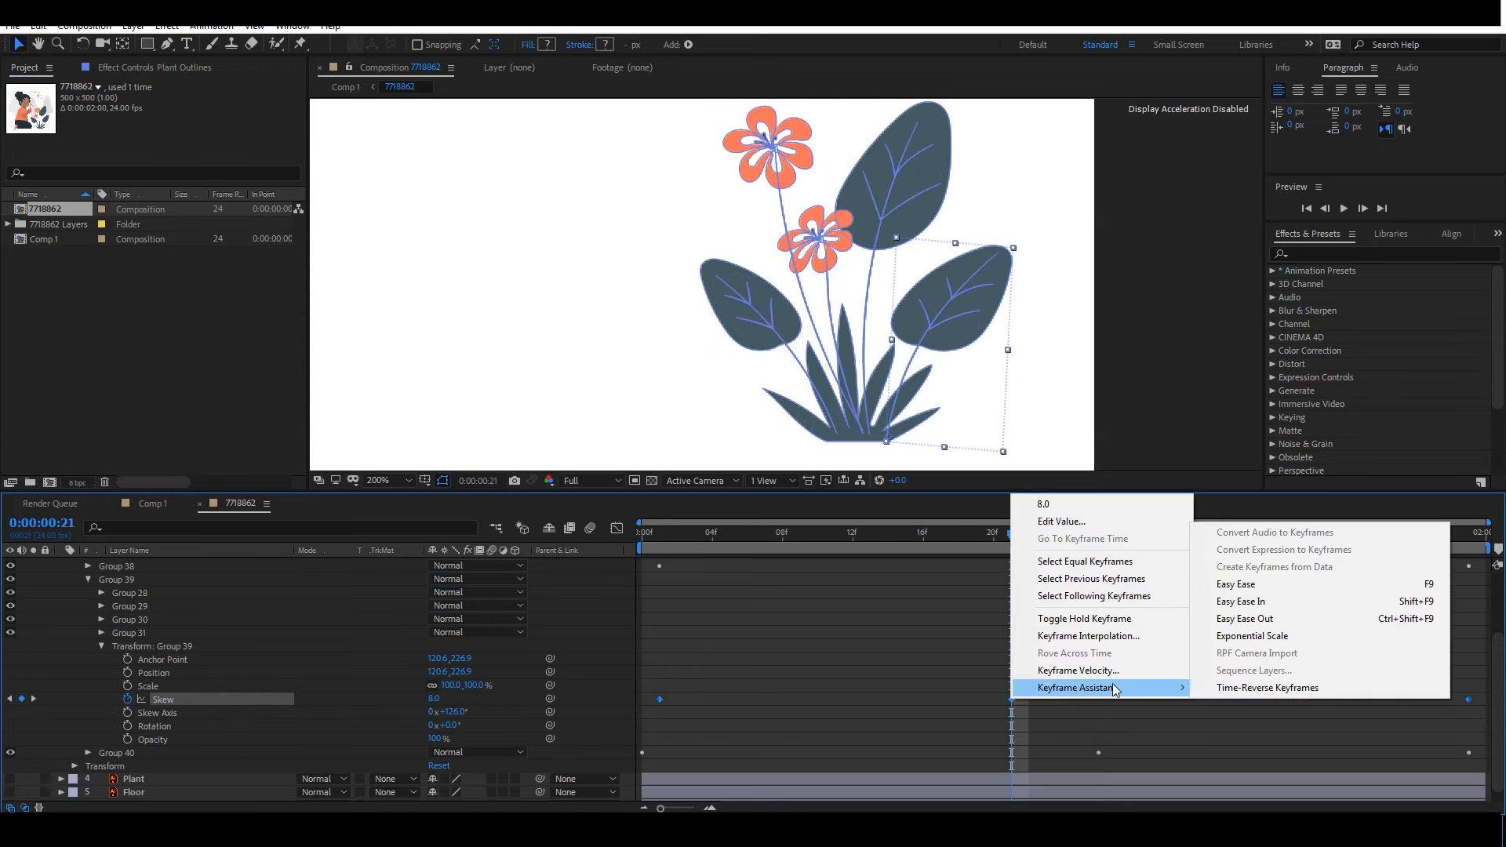
click(1269, 587)
click(1037, 623)
Play the animation from the start to check the right-hand leaf's skew with the rest of the plant.
drag(702, 537, 612, 616)
key(space)
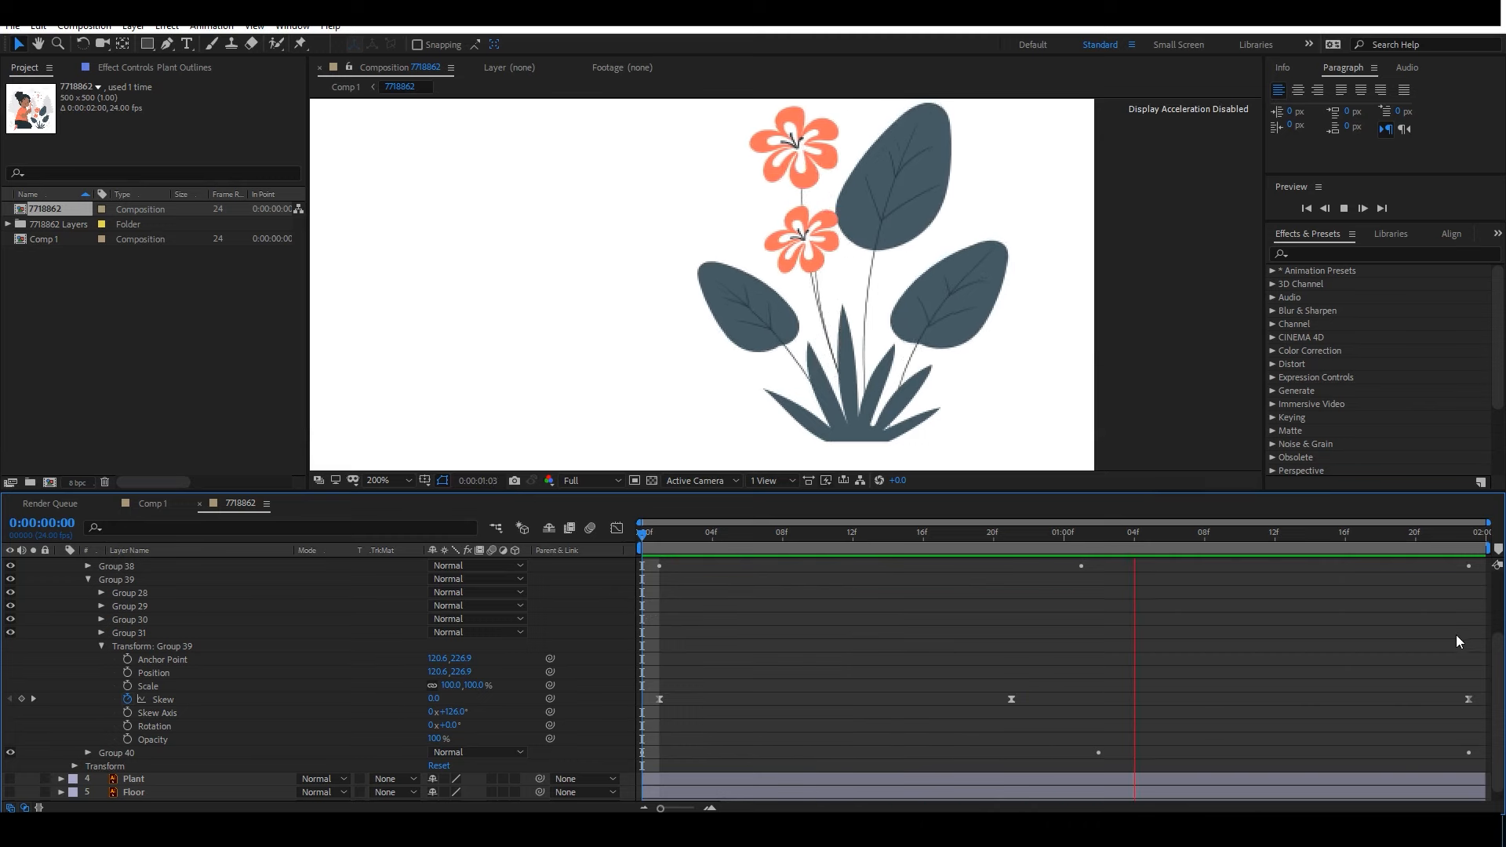
key(space)
scroll(262, 576, up, 3)
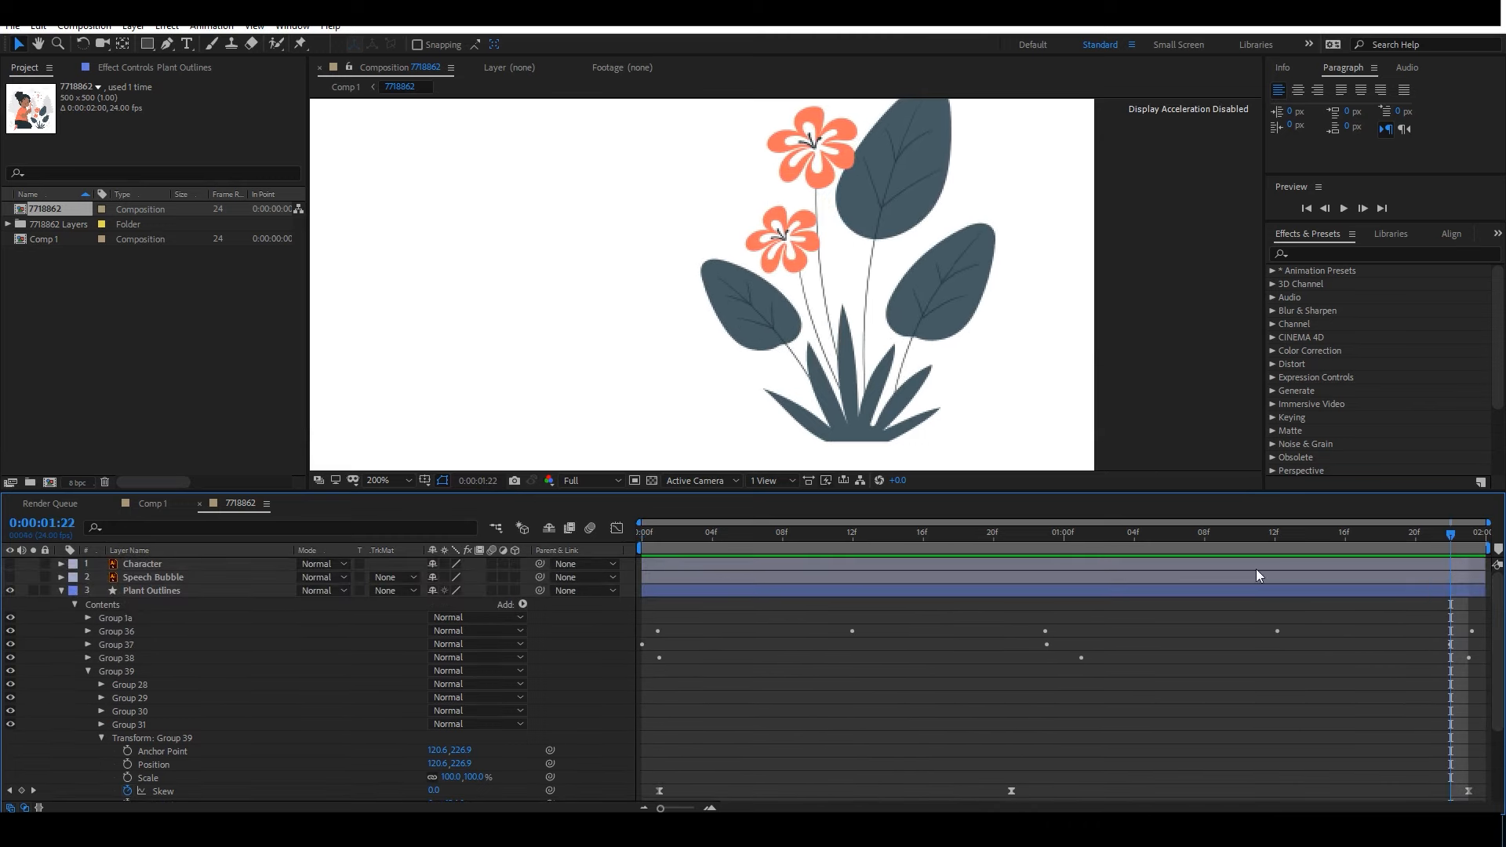
Reveal the Plant Outlines layer's keyframed properties and apply Easy Ease to all of Group 37's Skew keyframes.
click(664, 591)
key(u)
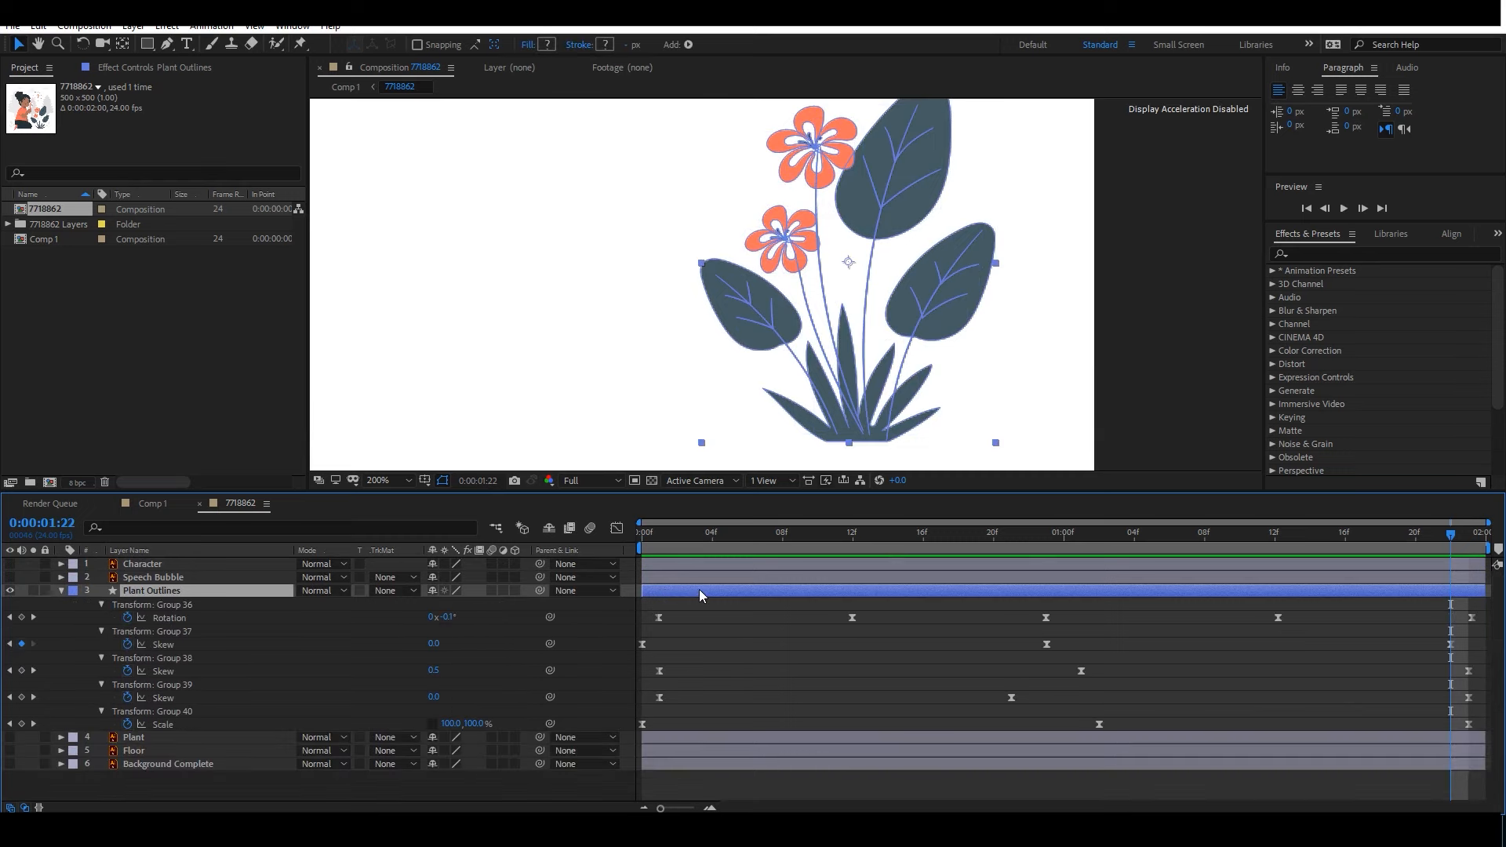
click(181, 619)
click(181, 609)
click(191, 643)
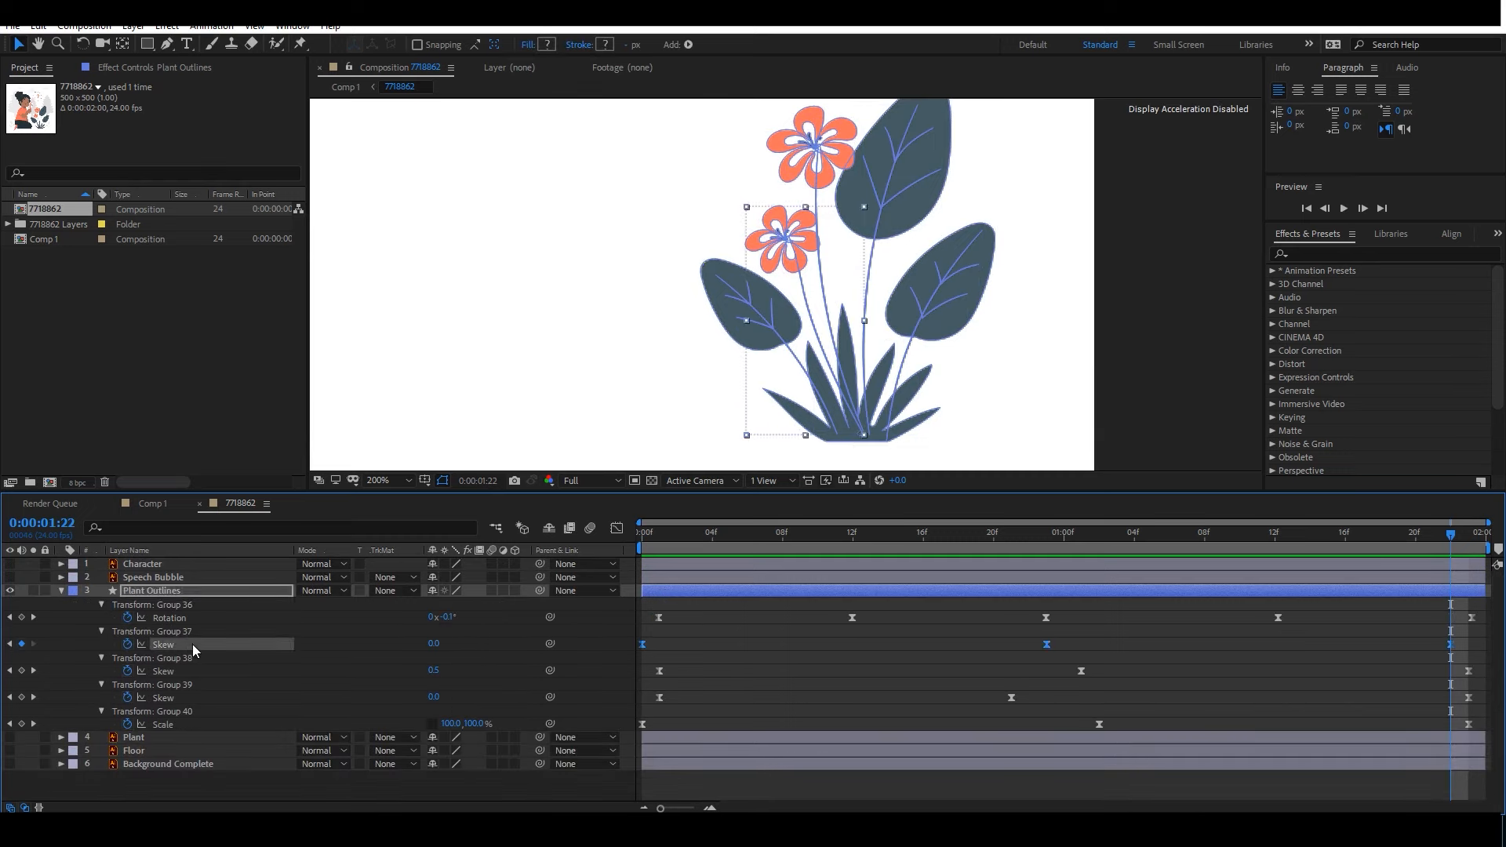
right_click(1048, 645)
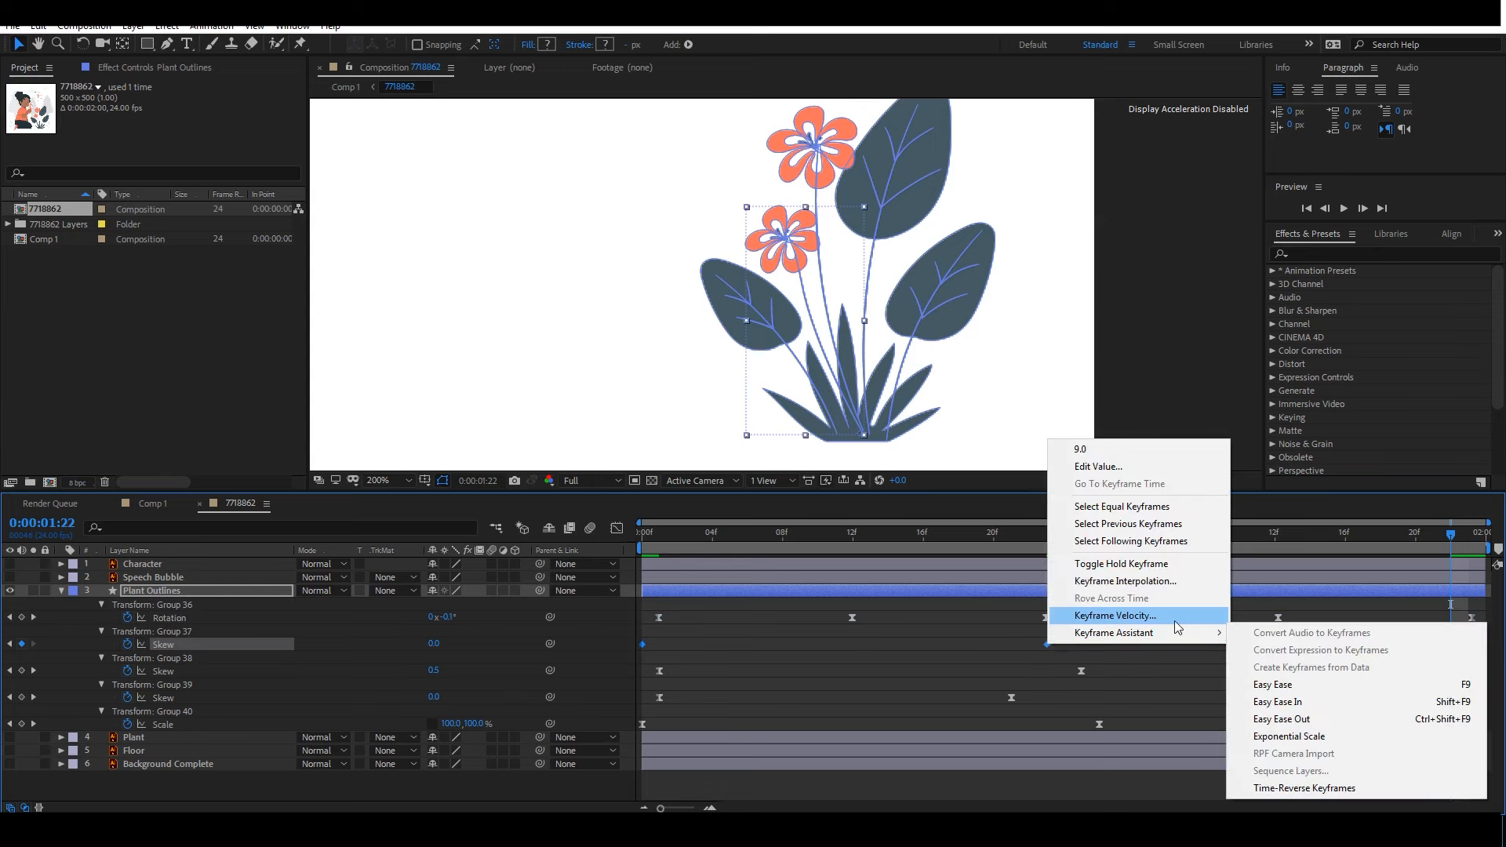
click(1256, 684)
Apply Easy Ease to all of Group 38's Skew keyframes.
click(179, 672)
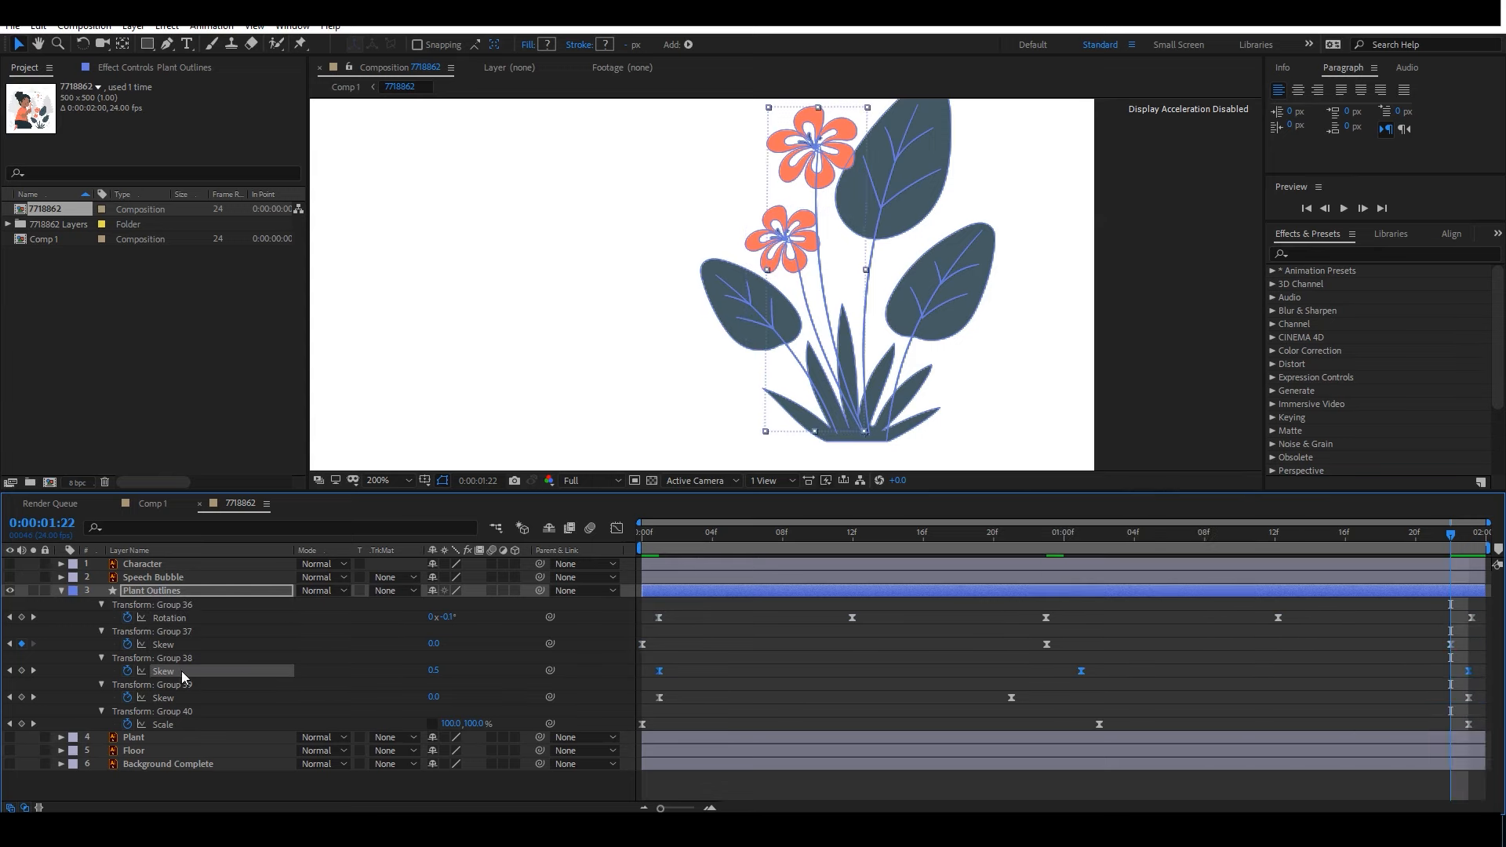
right_click(1085, 671)
mouse_move(1177, 660)
click(887, 712)
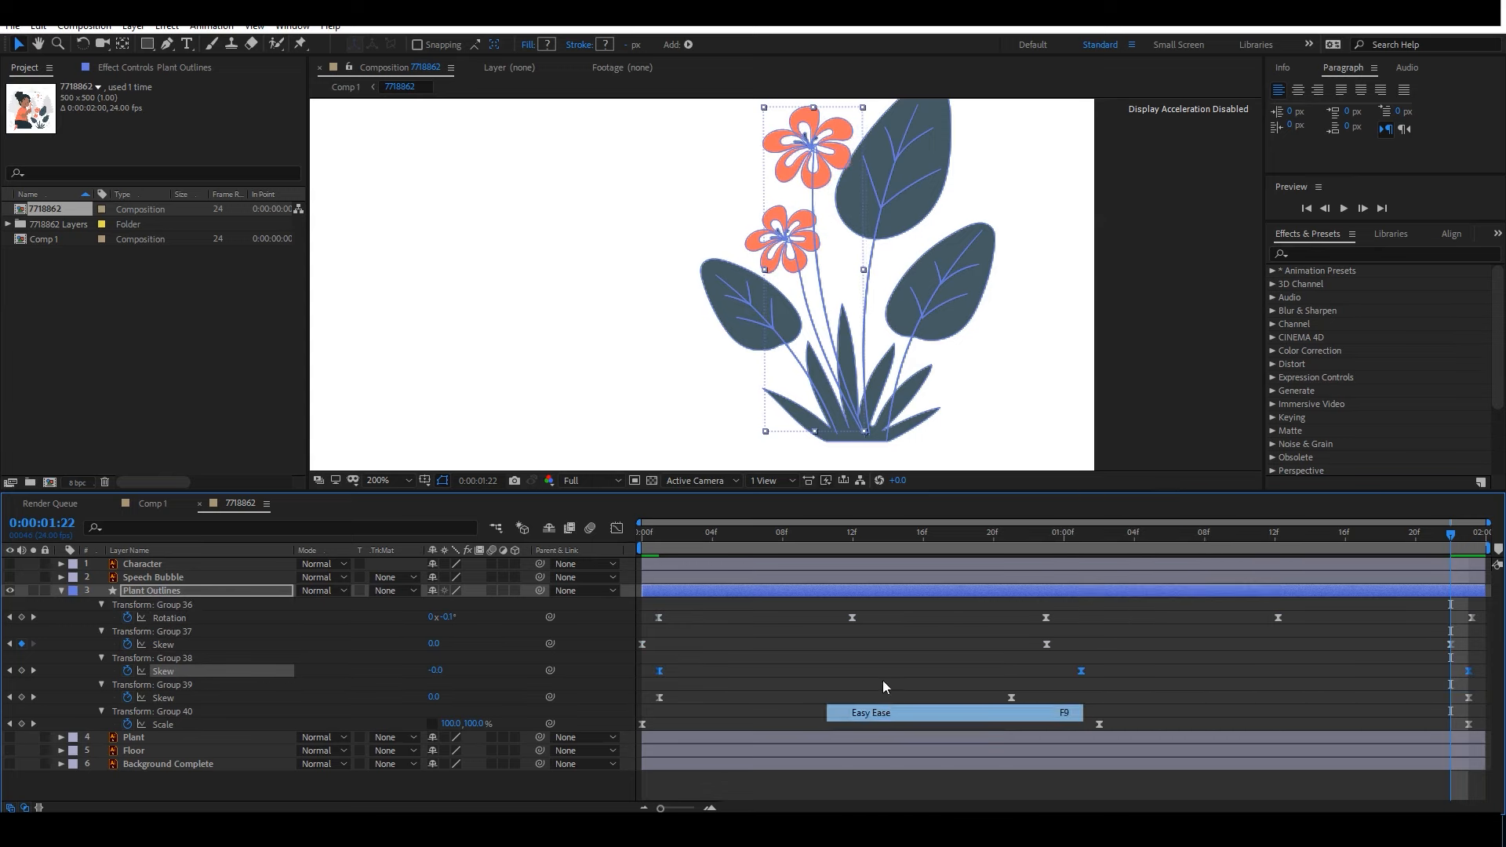
Play the animation from the start to check the eased skew of both flowers.
click(652, 533)
key(space)
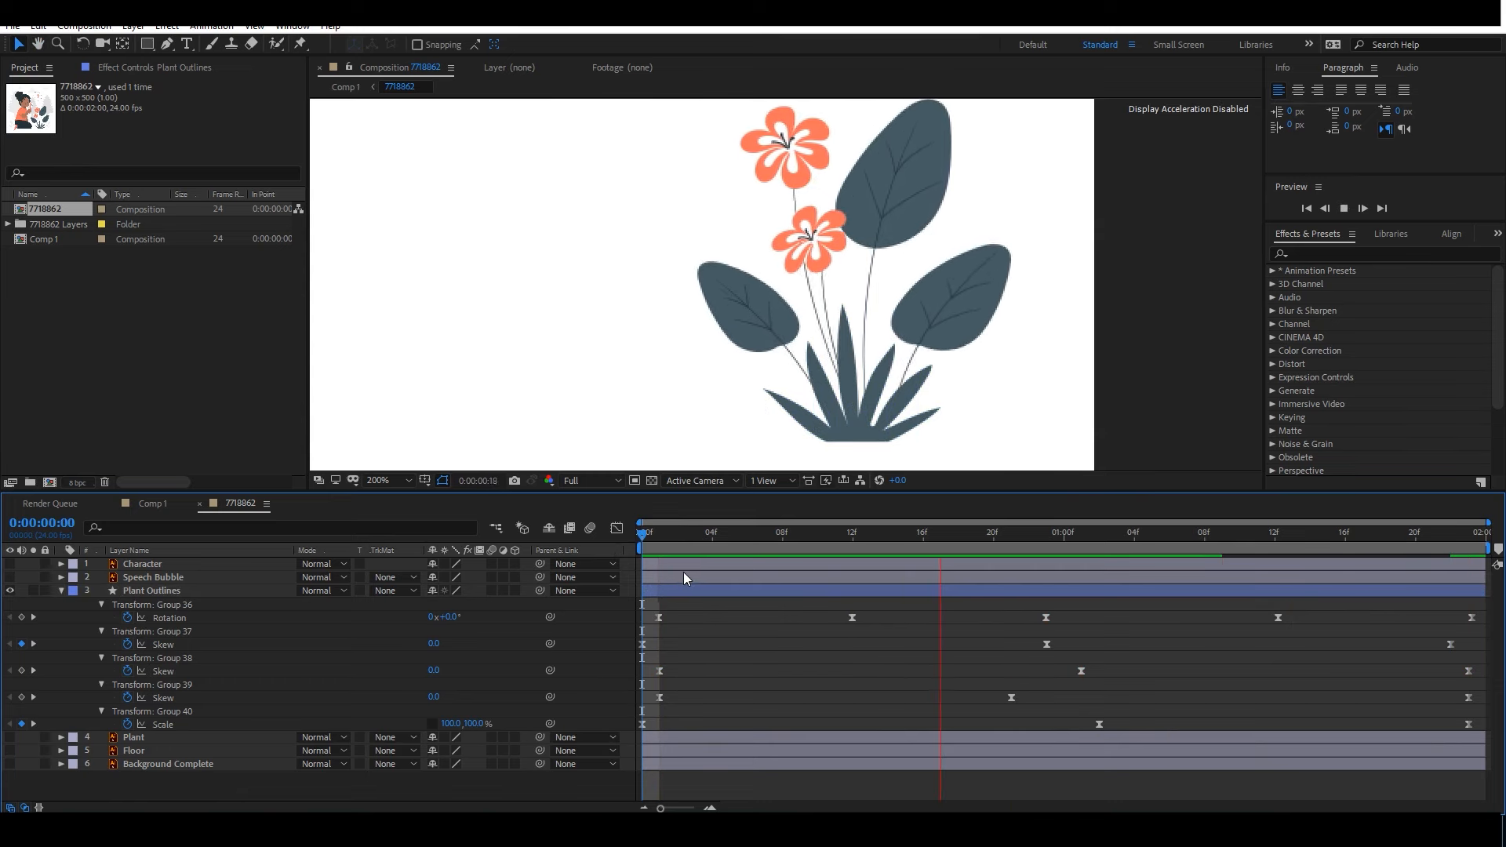
key(space)
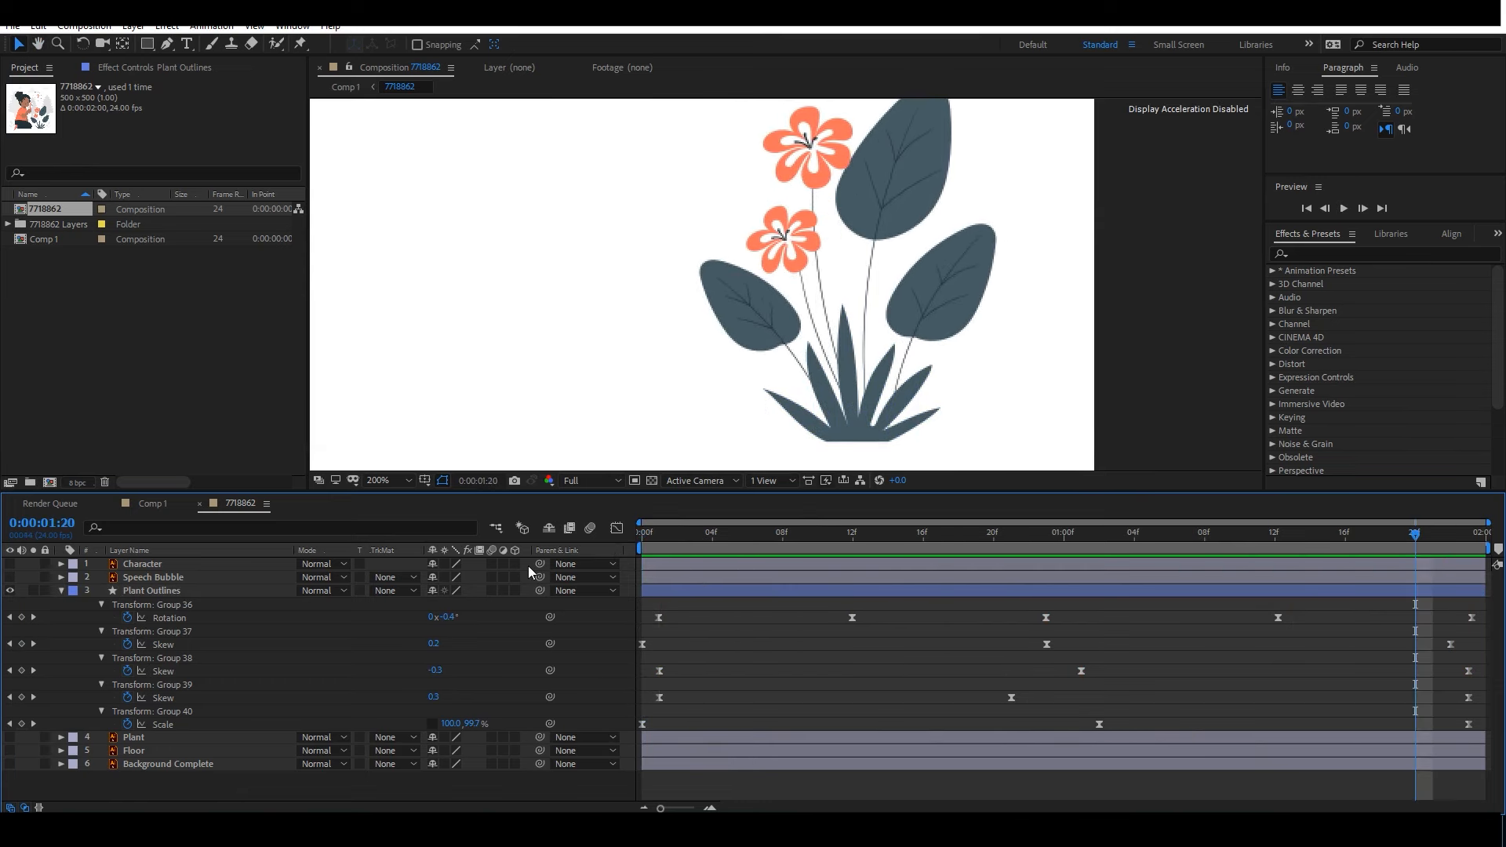
Add a Rotation keyframe for Group 36 at 0:00:01:20 and apply Easy Ease to all of its Rotation keyframes.
click(181, 619)
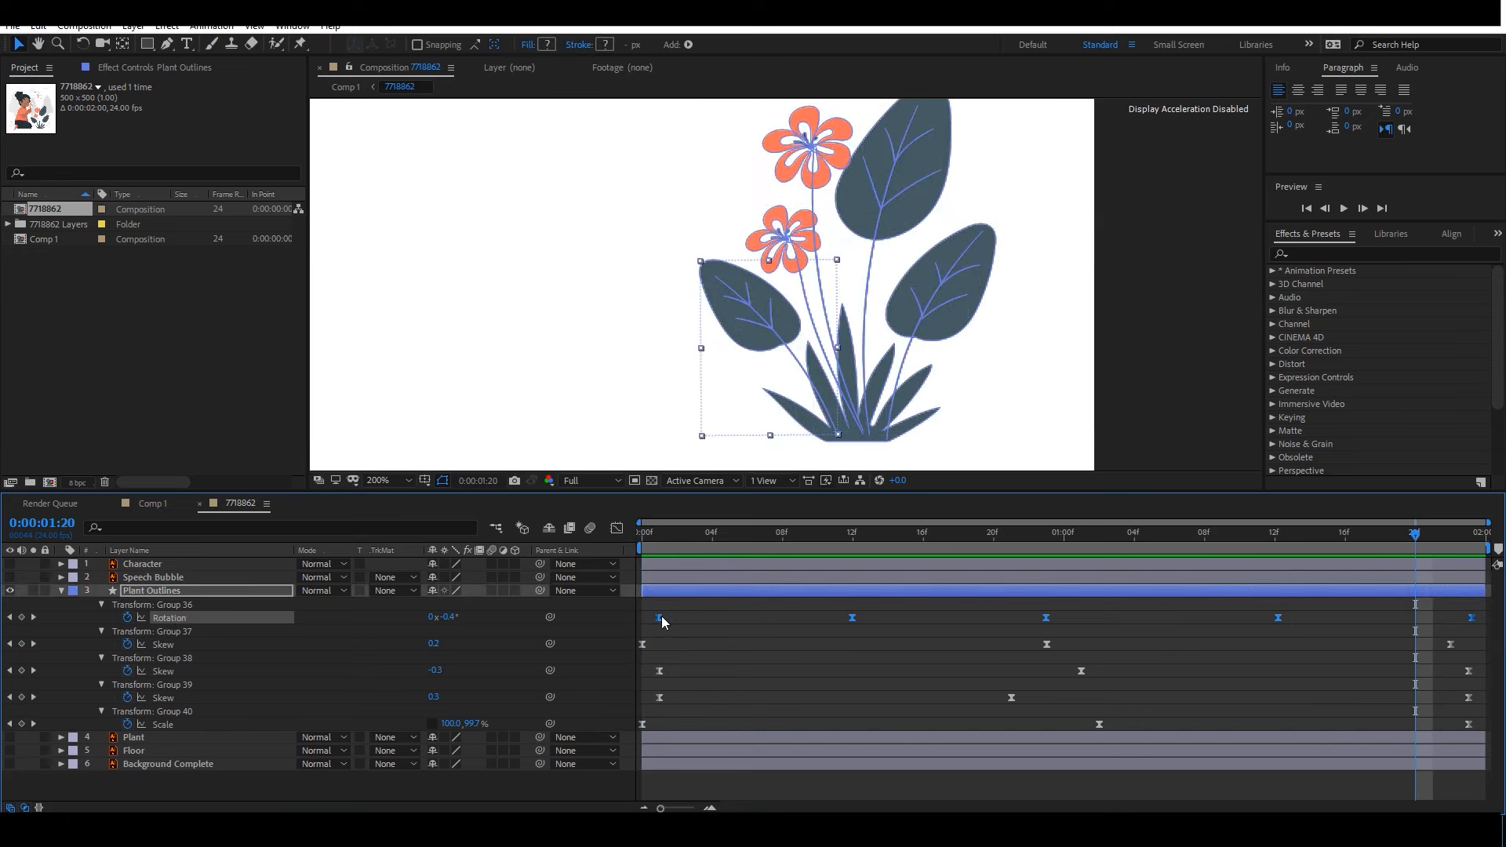
click(22, 618)
right_click(853, 619)
mouse_move(941, 608)
click(1076, 659)
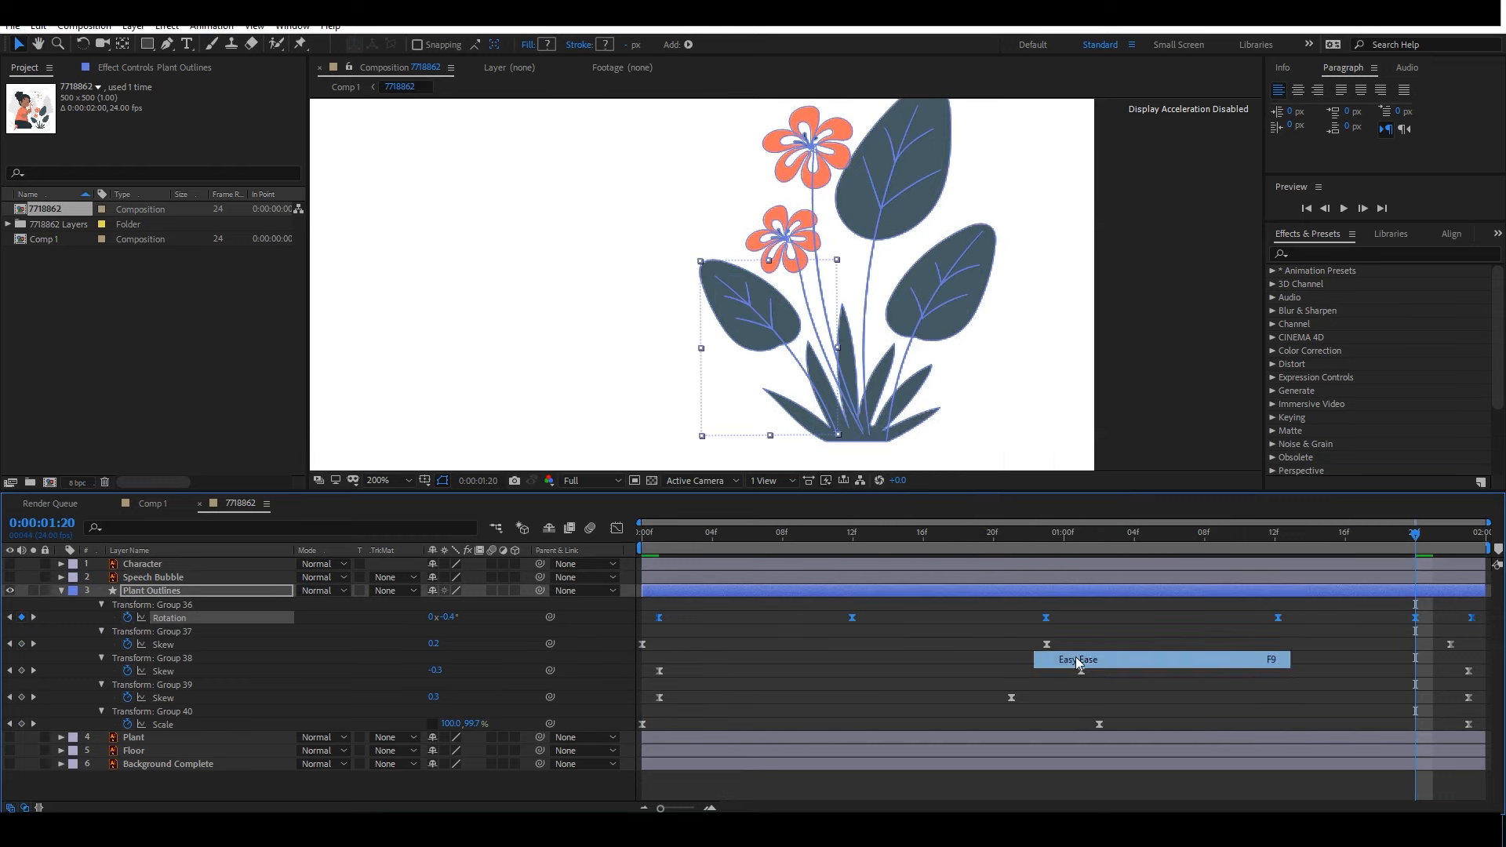
Play the animation from the start to check the left leaf's rotation with the rest of the plant.
key(Home)
click(722, 636)
key(space)
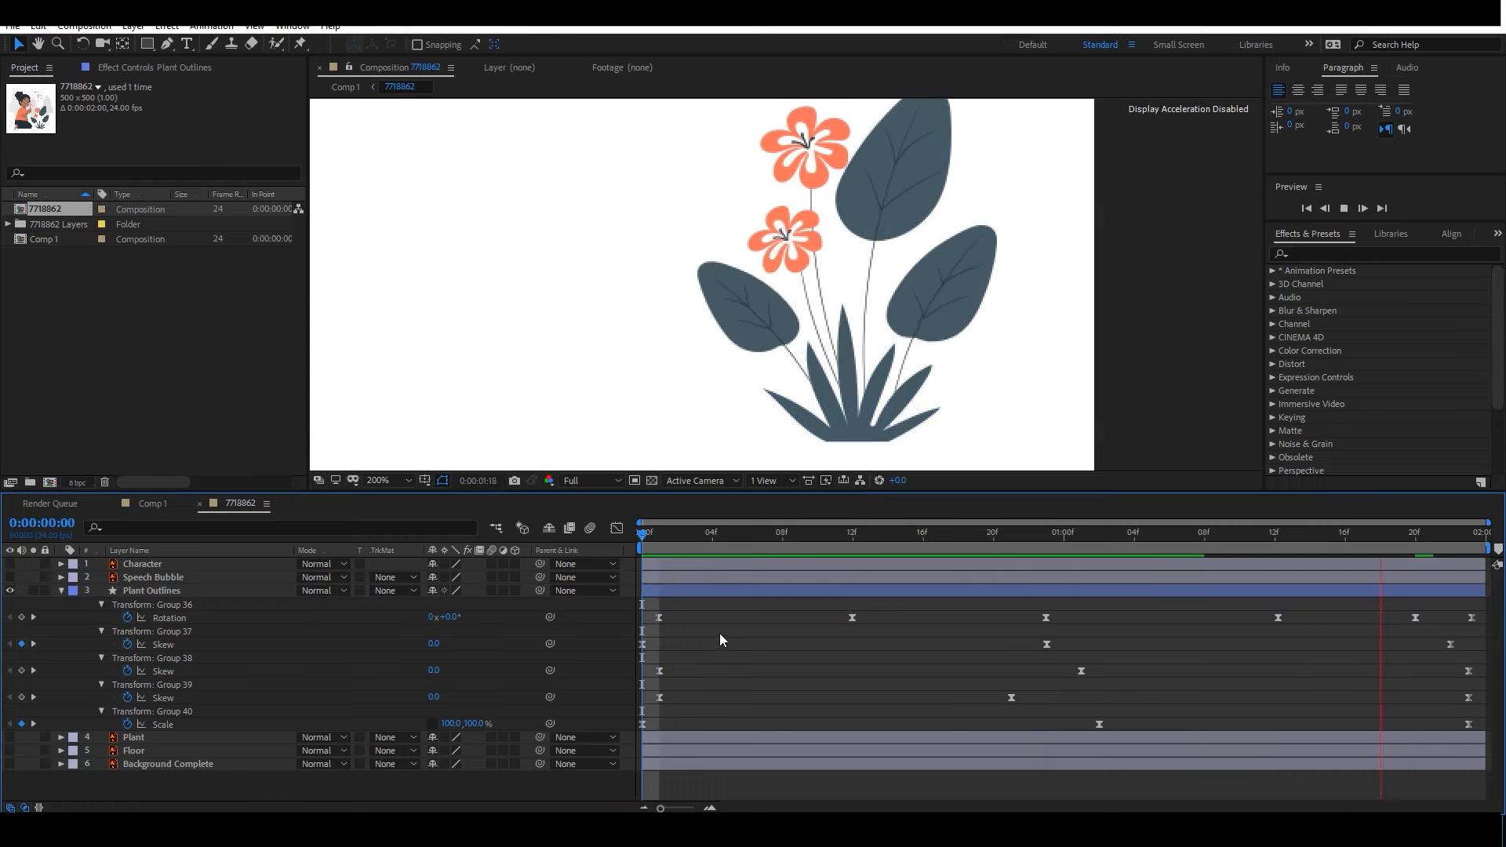
key(space)
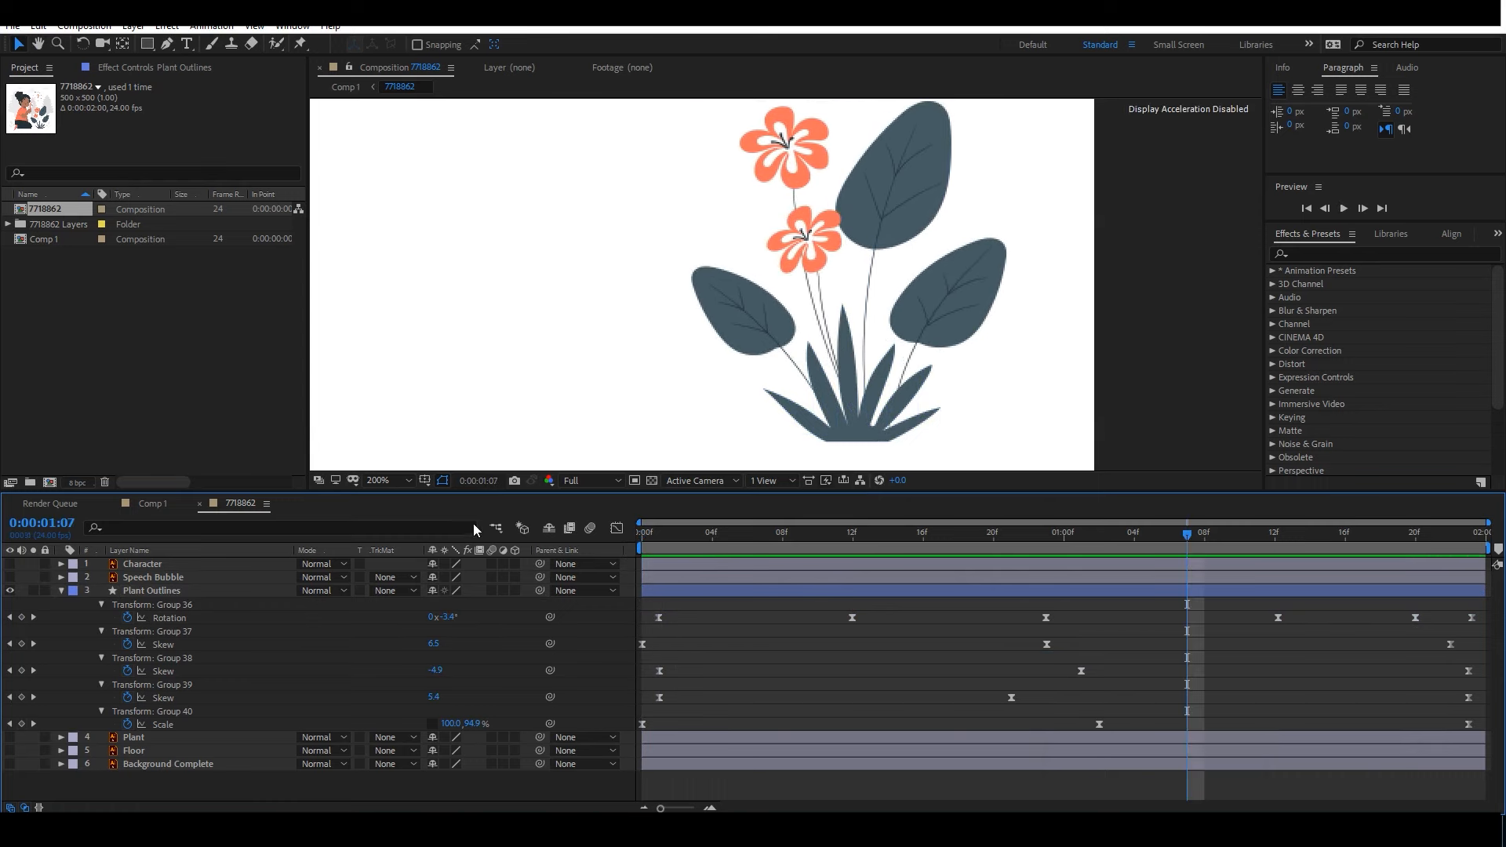
List all groups in the Plant Outlines contents with their properties collapsed, and select Group 1a, the grass blades at the base.
click(148, 592)
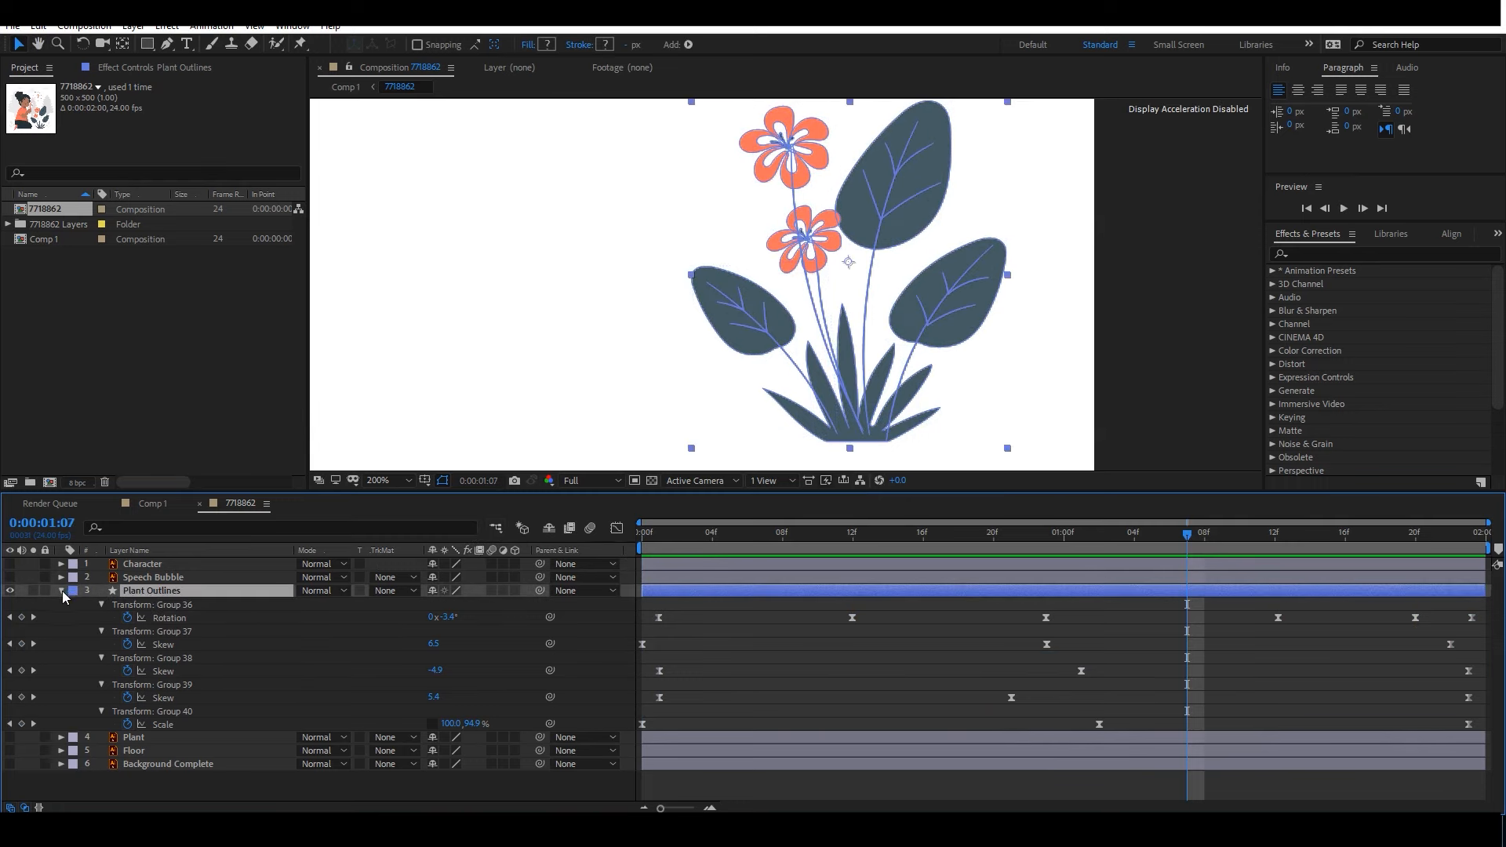
click(62, 591)
click(62, 591)
click(88, 604)
click(89, 617)
click(89, 631)
click(89, 644)
click(89, 657)
click(137, 617)
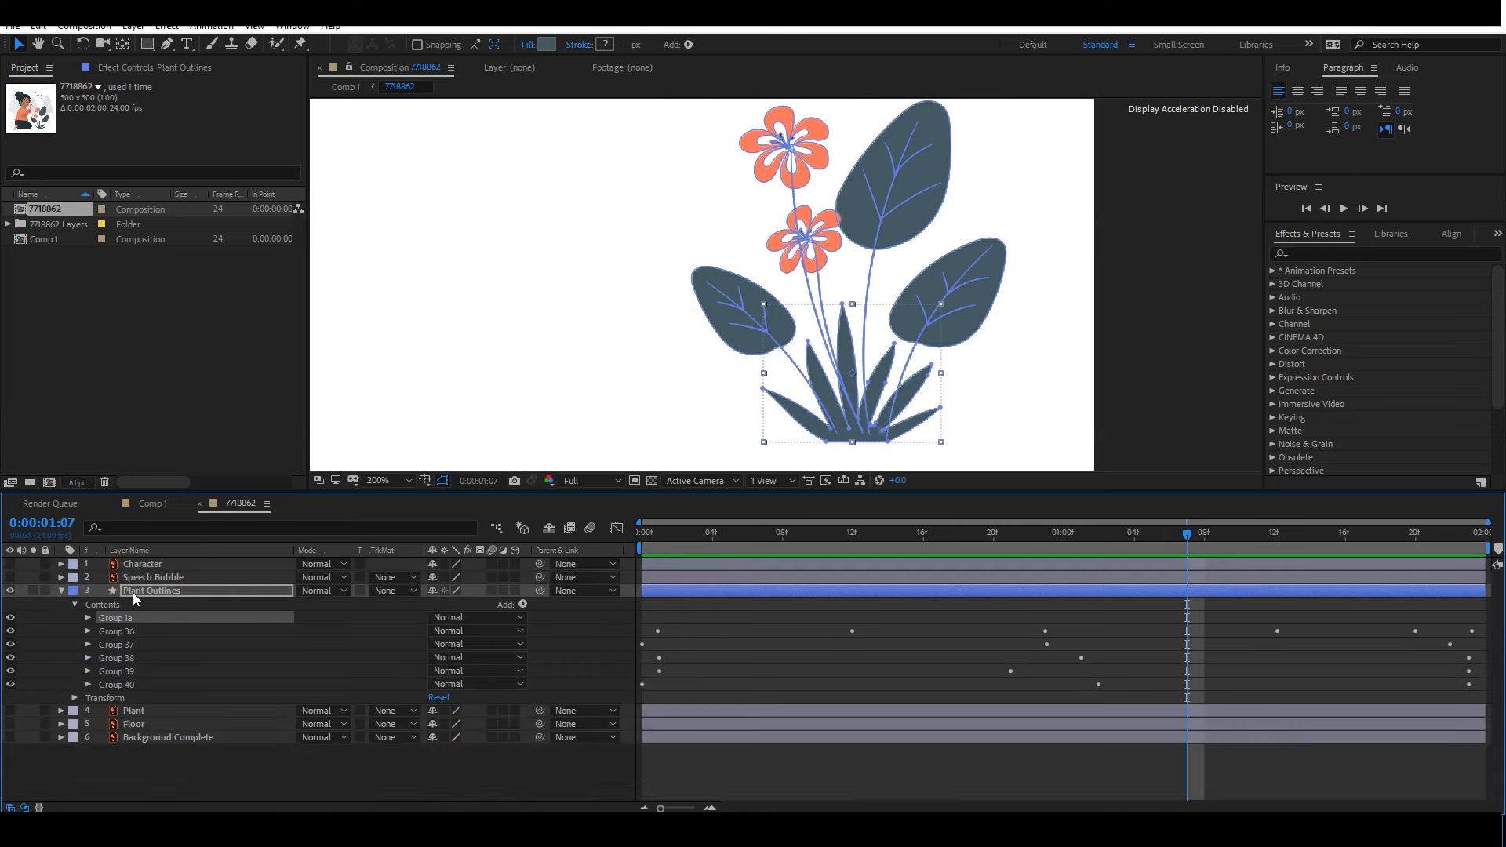
Add a Path keyframe for Group 1a's Path 1 at 0:00:00:01.
click(656, 543)
click(88, 619)
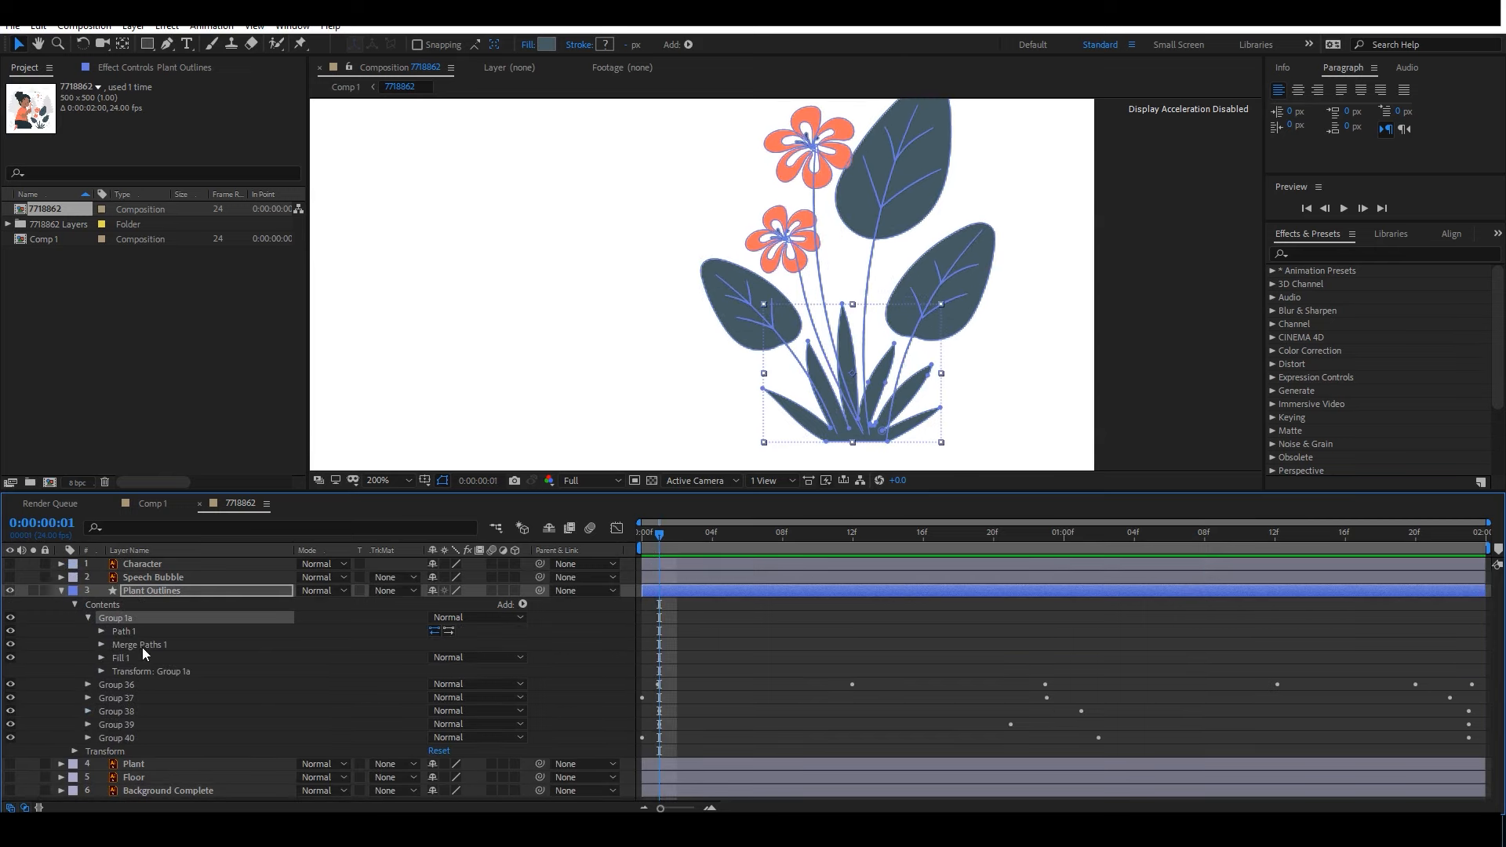
click(101, 672)
click(102, 671)
click(113, 646)
click(100, 647)
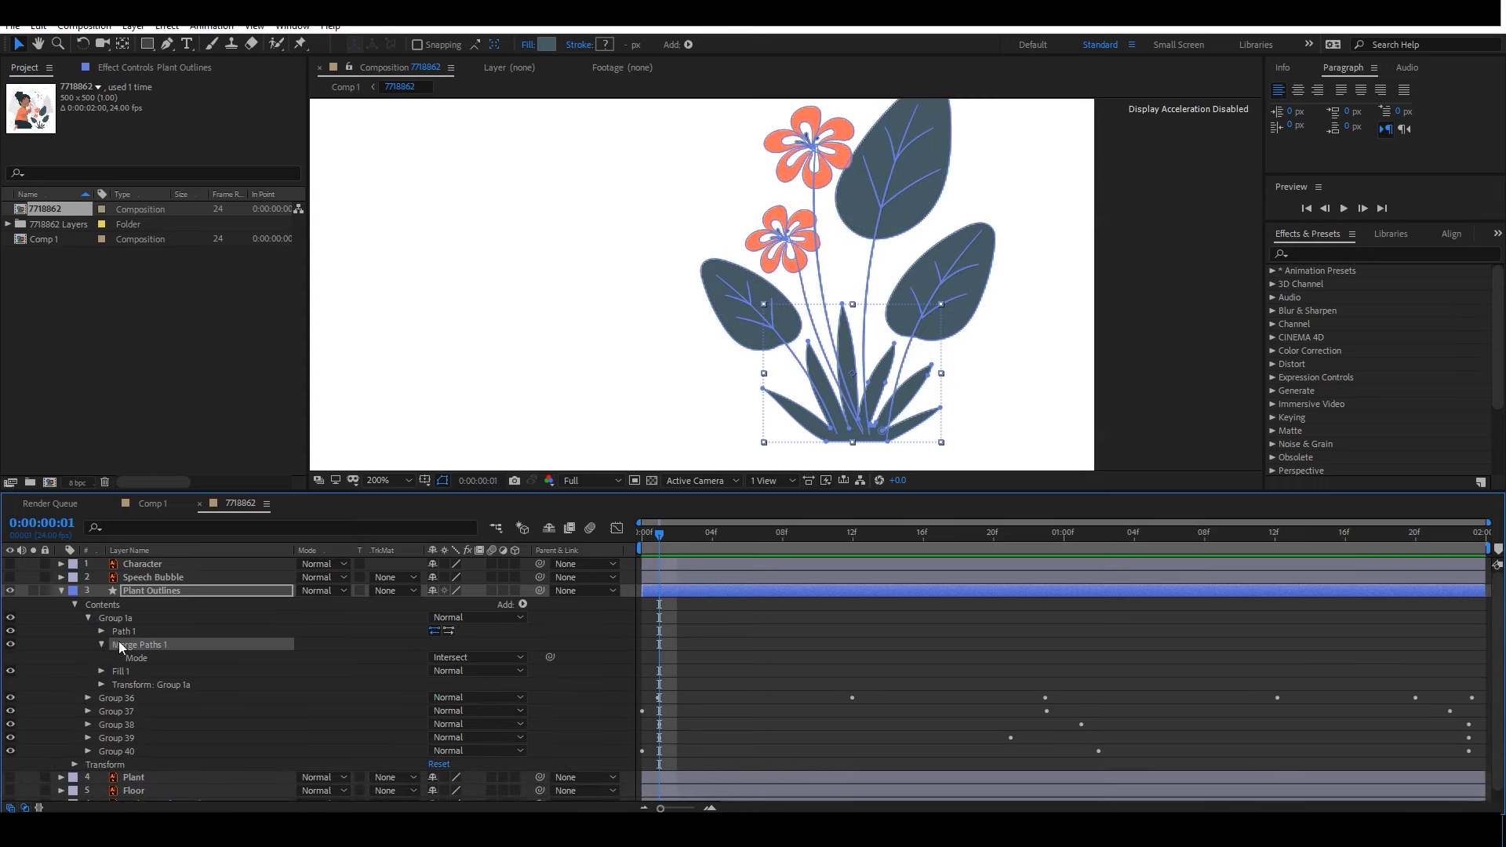
click(101, 640)
click(101, 631)
click(154, 644)
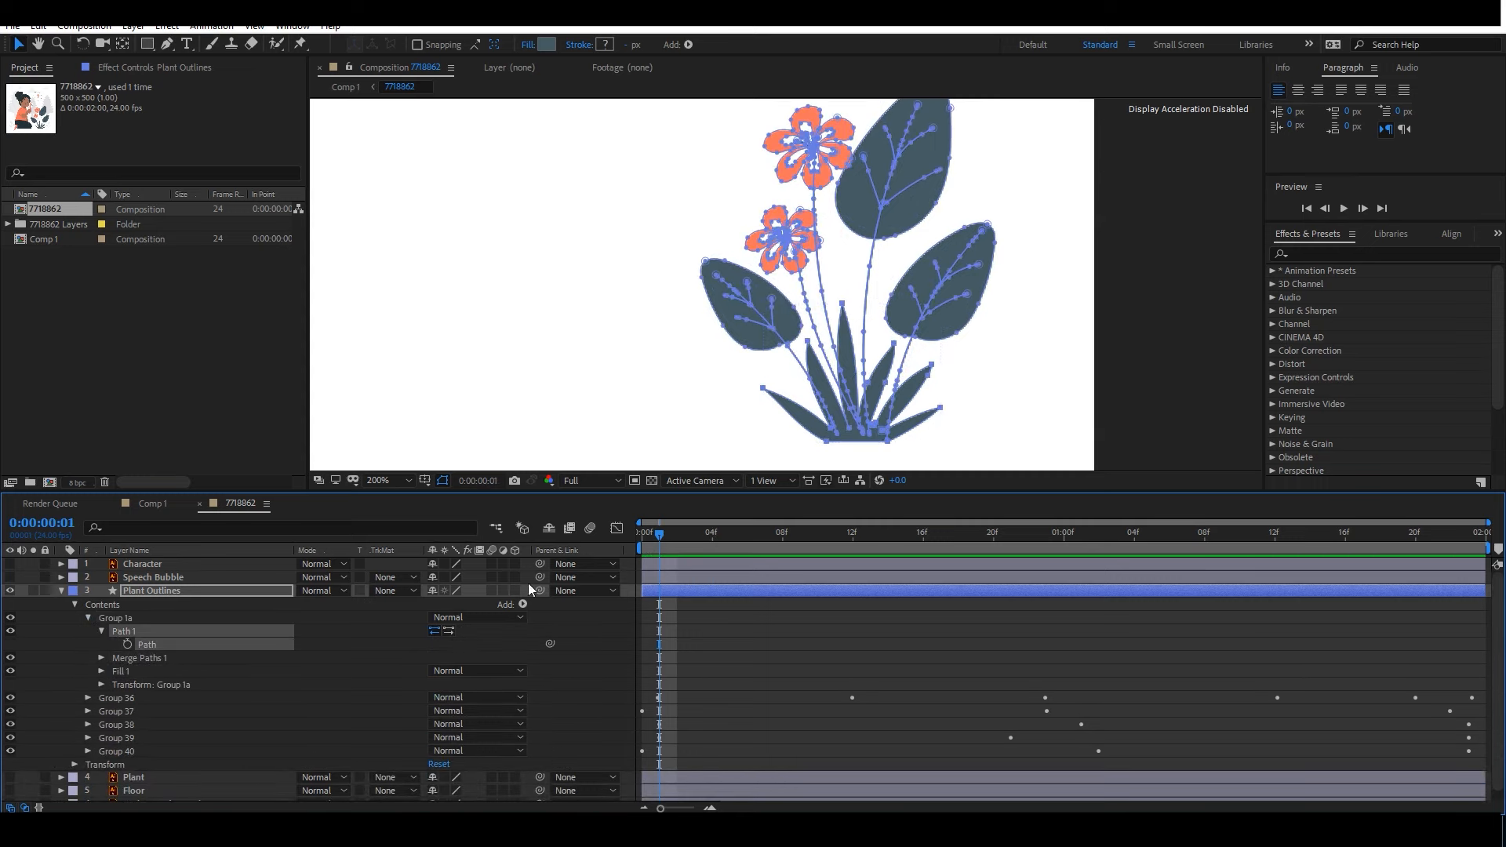
Hide Groups 36 through 40 and, at 0:00:00:17, bend the tips of the two left grass blades outward and down.
drag(855, 543, 924, 544)
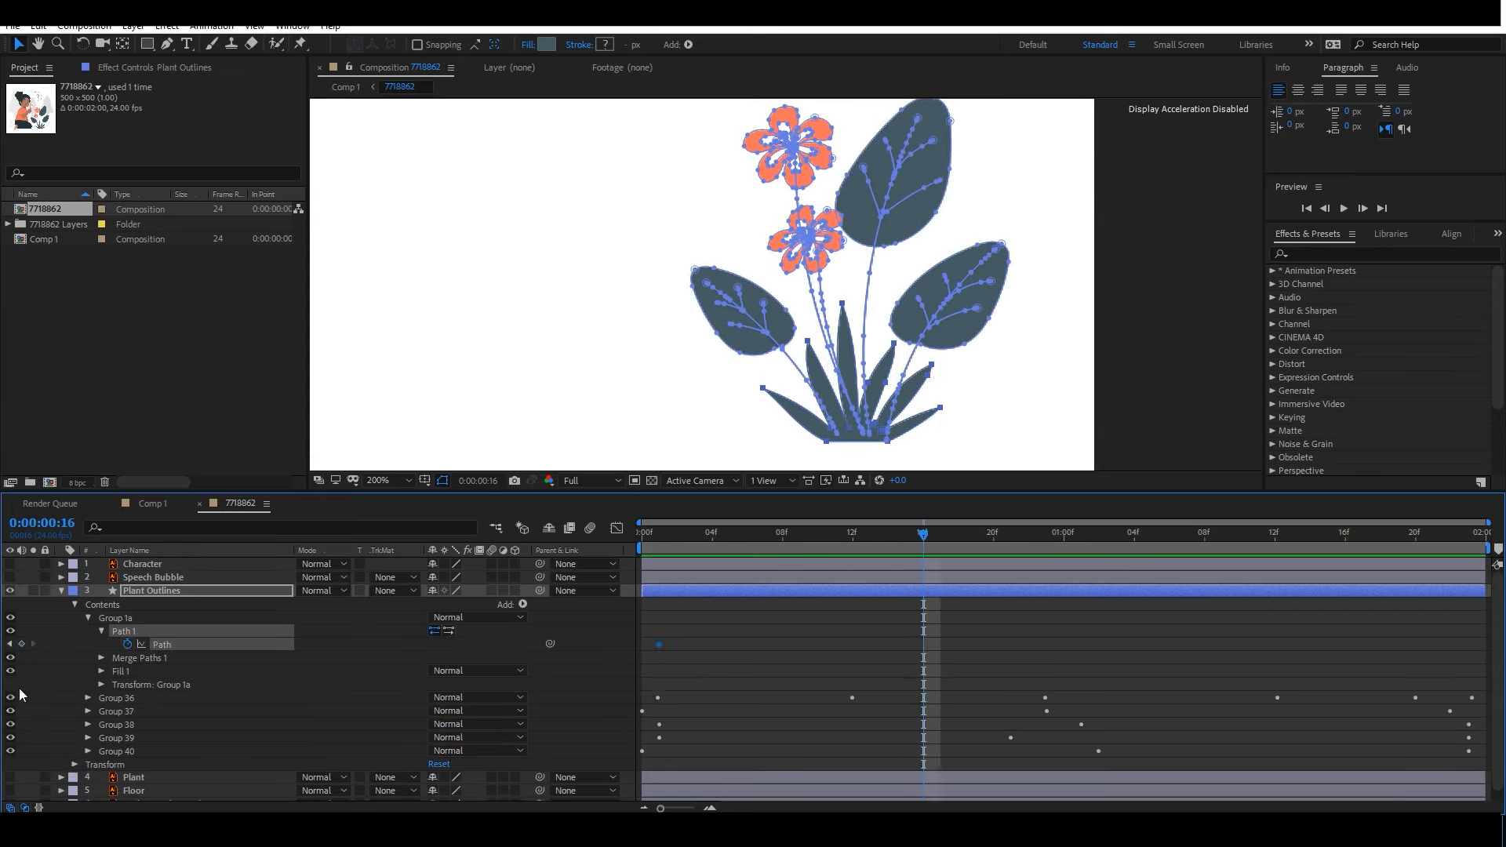
drag(11, 699, 12, 754)
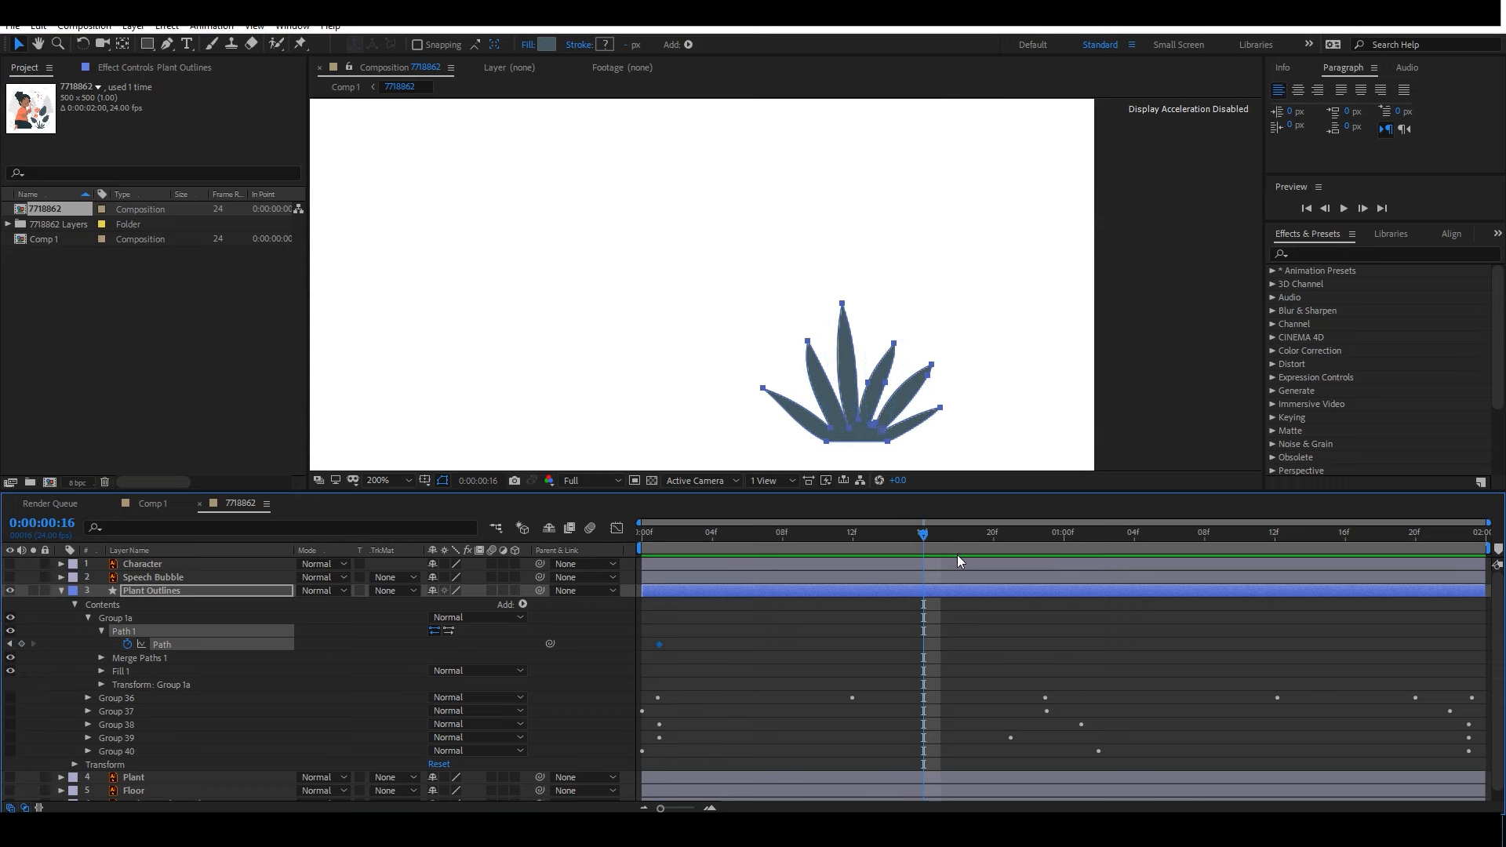
click(940, 537)
click(763, 387)
mouse_move(757, 404)
mouse_down()
mouse_move(771, 416)
mouse_move(746, 417)
mouse_up()
click(808, 342)
mouse_move(807, 343)
mouse_down()
mouse_move(775, 388)
mouse_move(792, 360)
mouse_up()
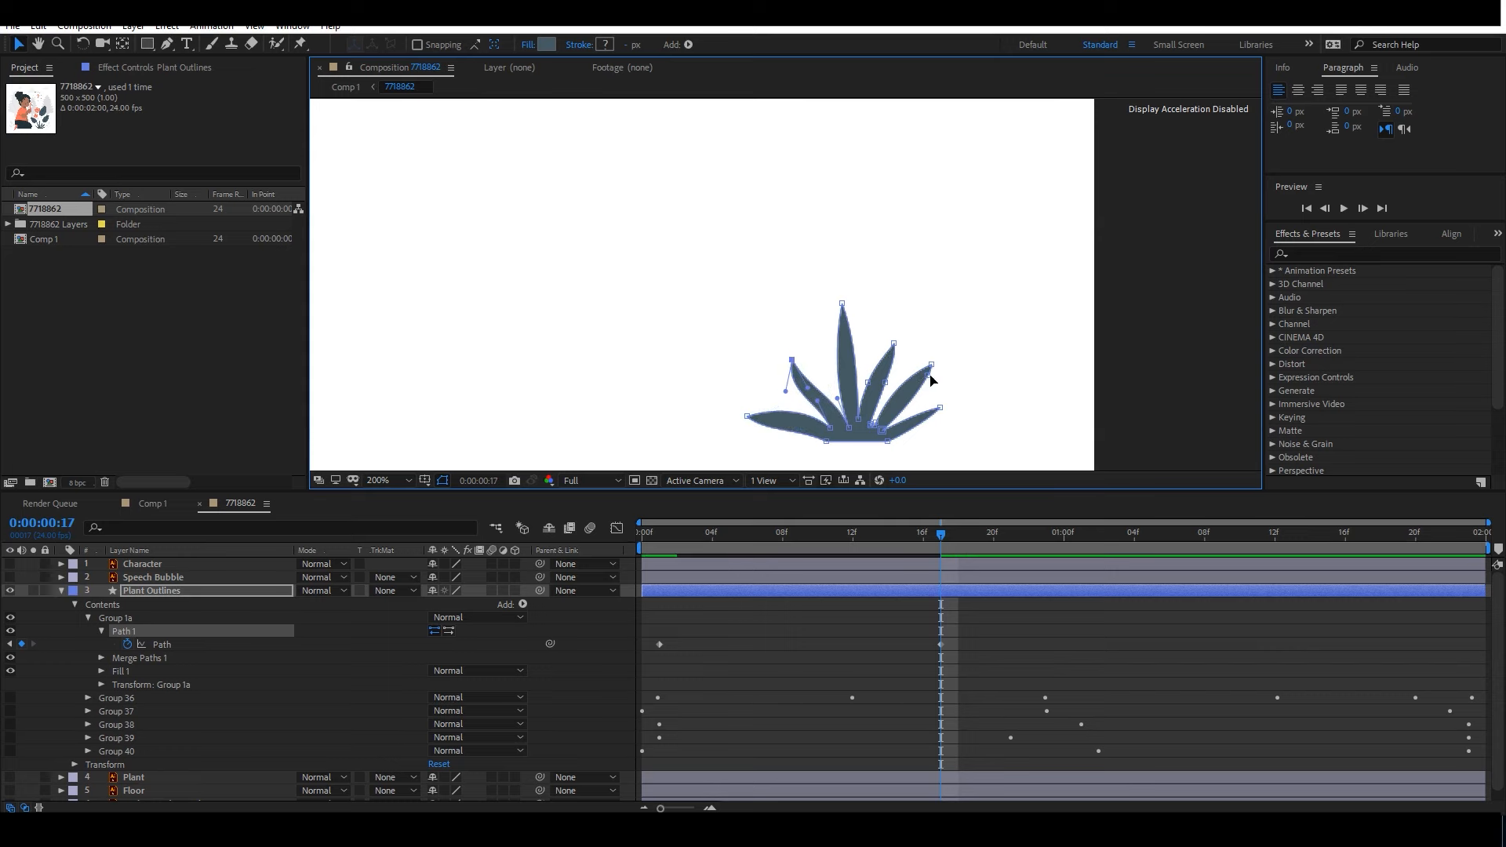
At the same frame, bend the three right blade tips outward and down and lean the tall centre blade's tip to the left.
drag(940, 408, 951, 421)
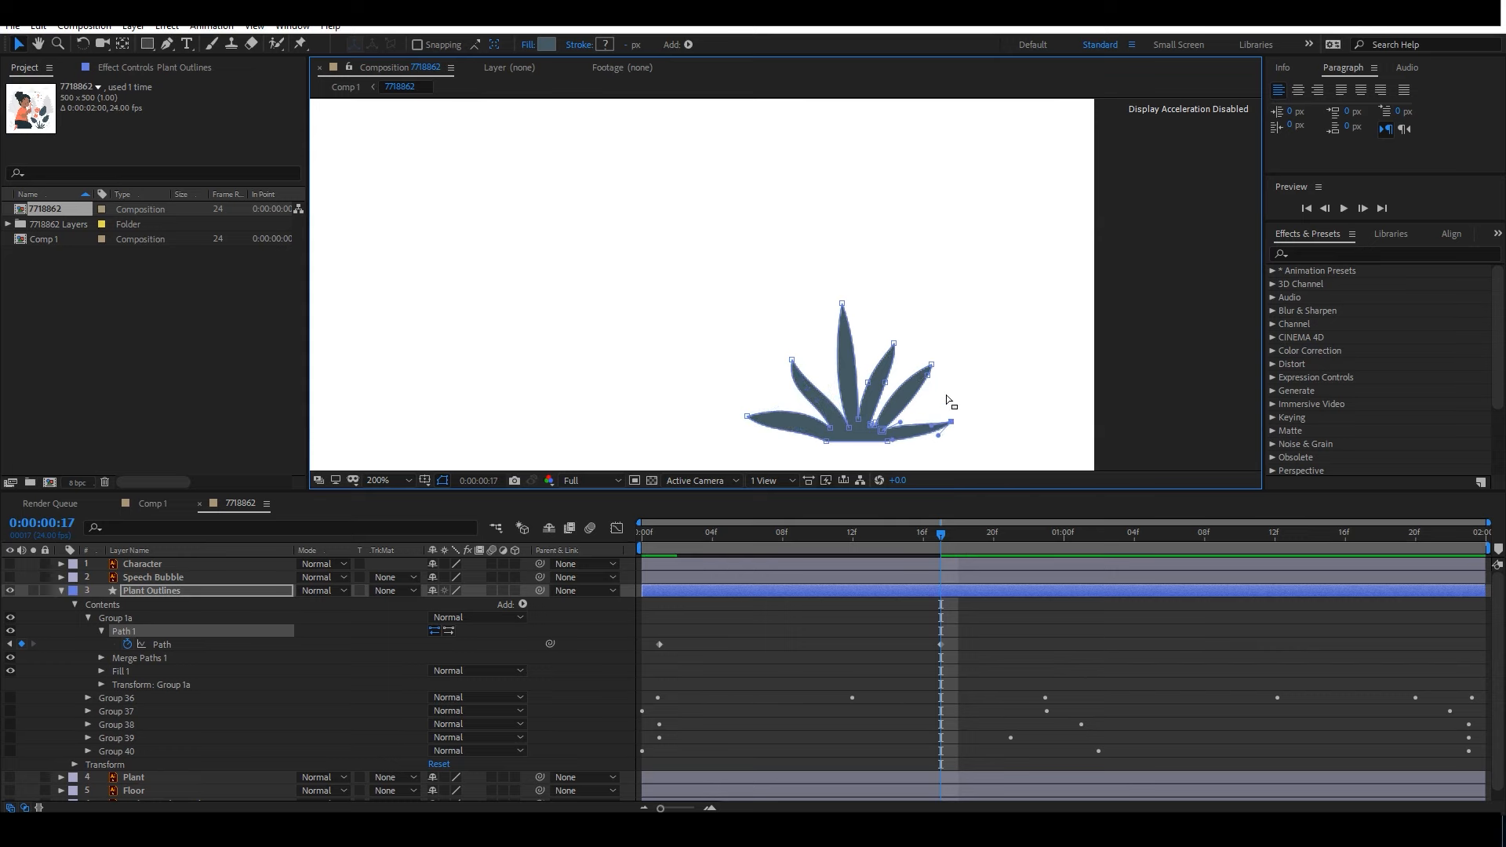
drag(932, 365, 874, 387)
drag(843, 304, 837, 356)
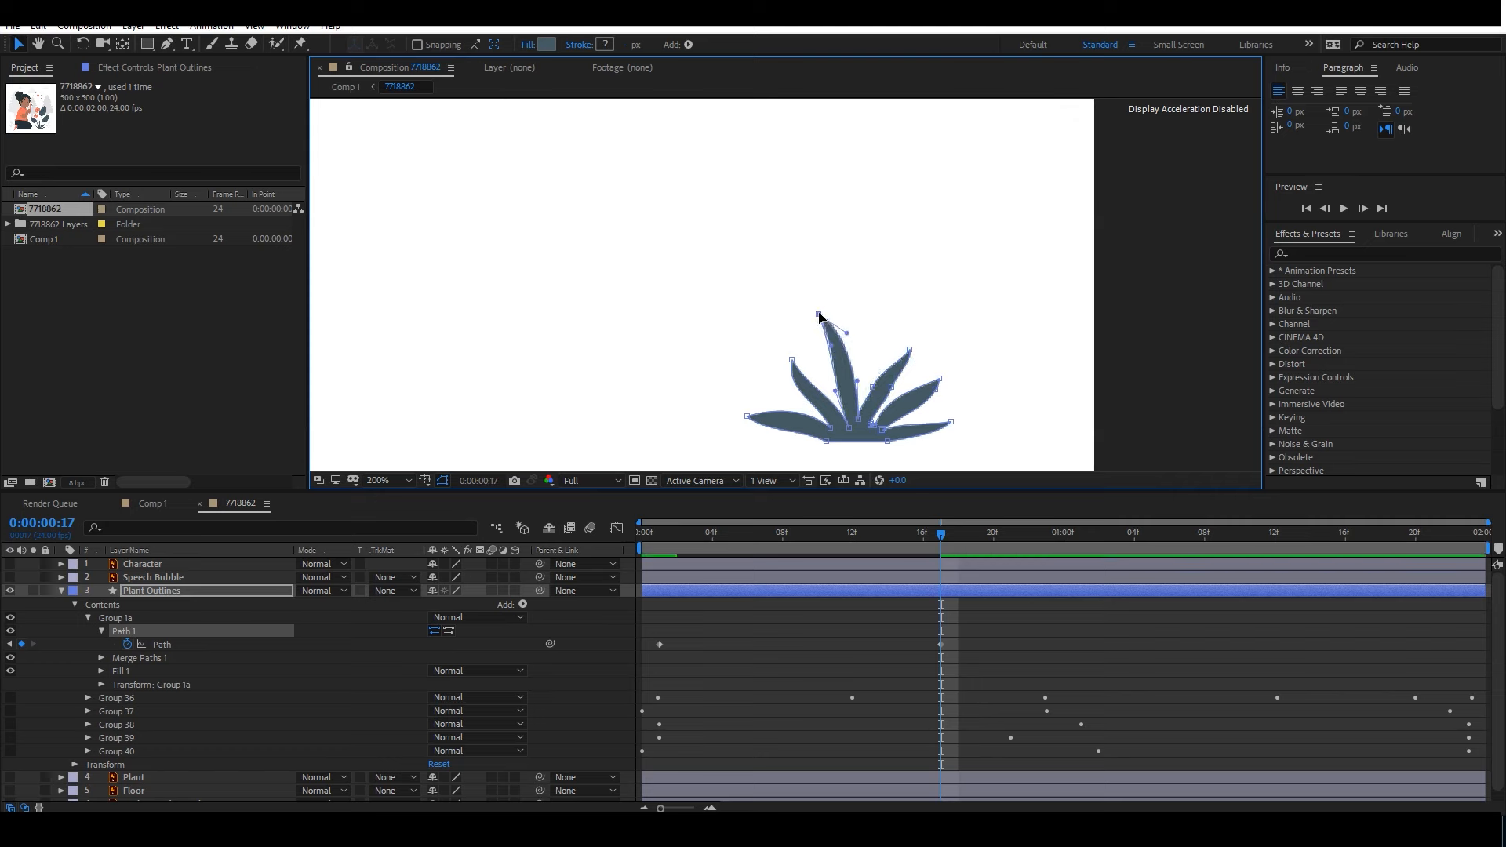
Move the bent-blade Path keyframe to 0:00:00:15 and paste a copy of the first Path keyframe at 0:00:01:03.
click(658, 552)
drag(658, 553, 1113, 577)
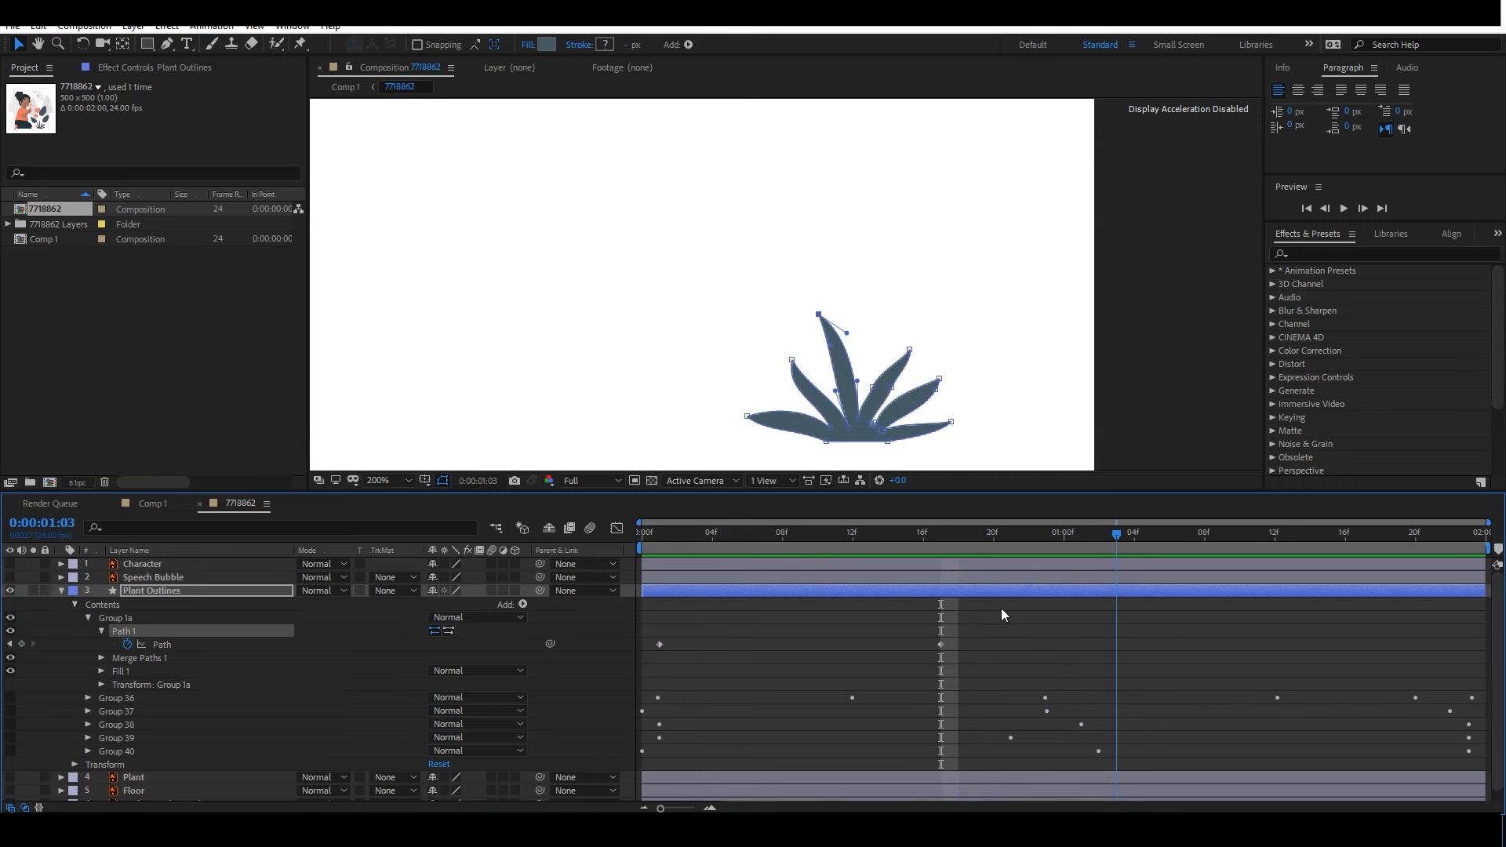
drag(940, 645, 904, 646)
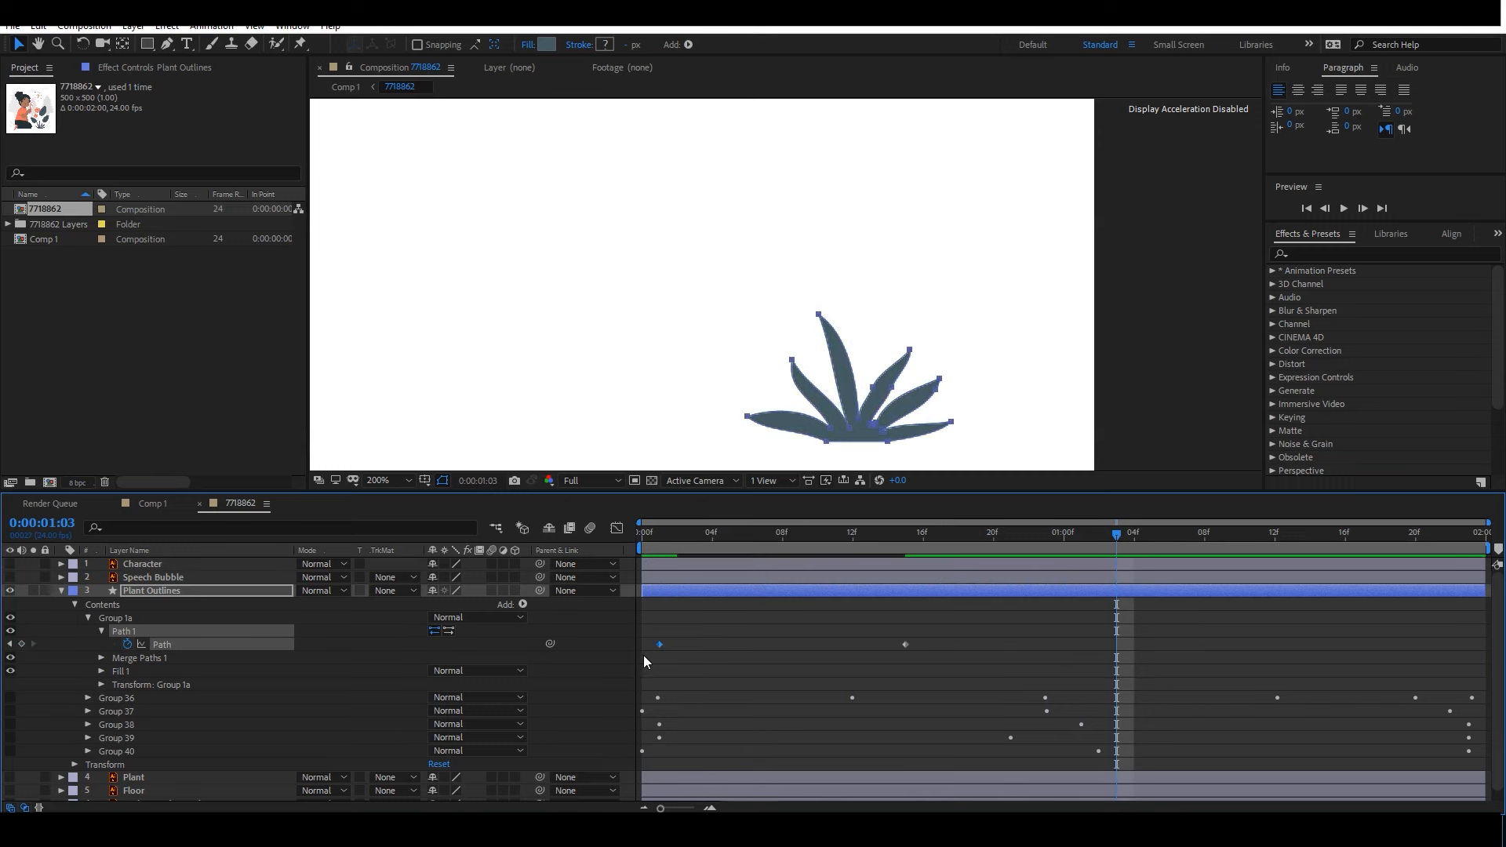
key(ctrl+v)
Duplicate the Path keyframes at 0:00:00:15 and 0:00:01:03, pasting the copies starting at 0:00:01:07.
drag(1202, 637, 864, 658)
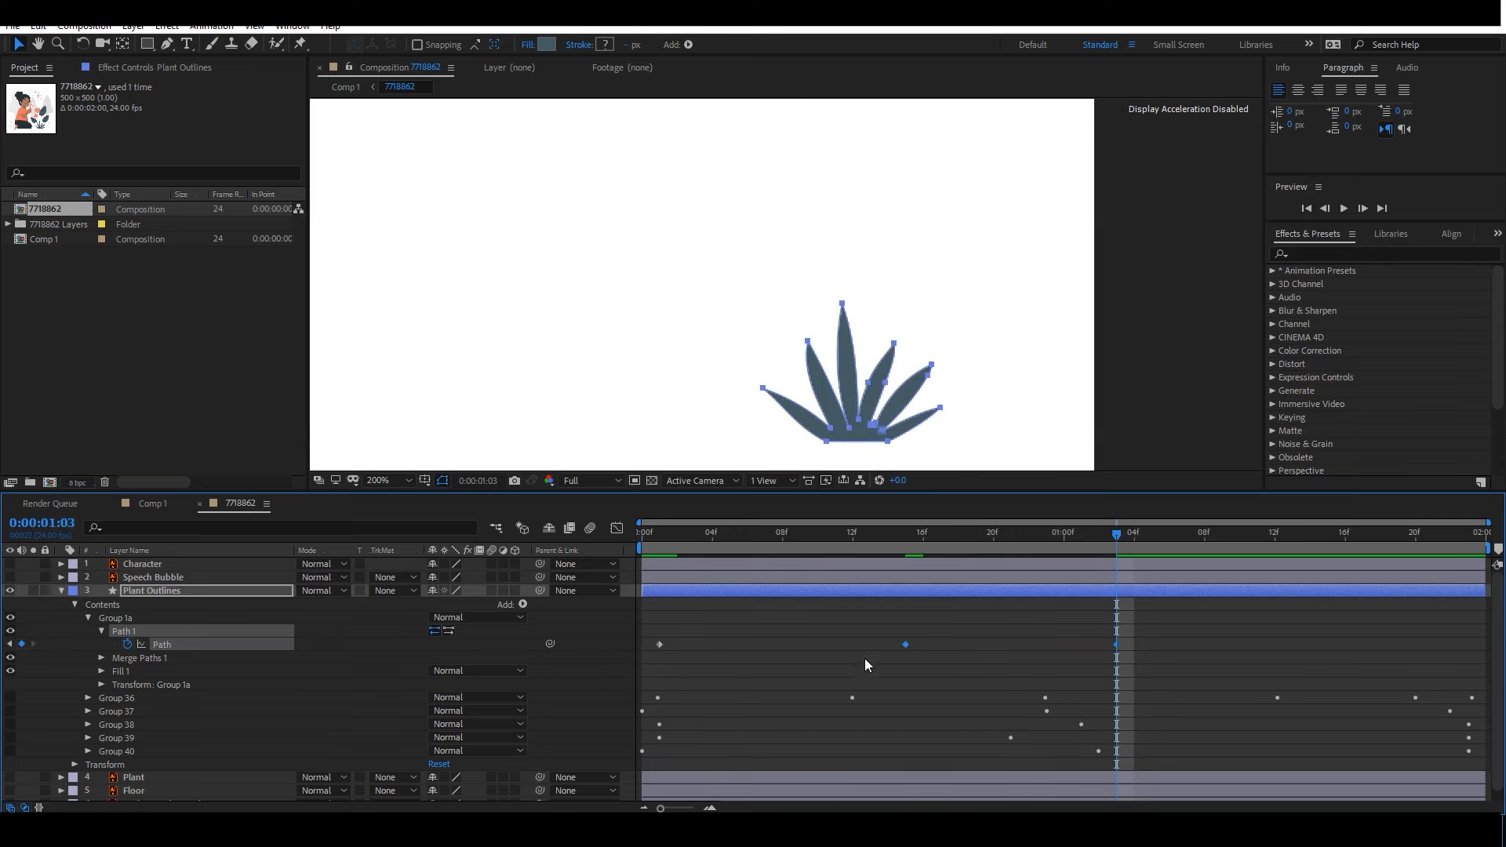
mouse_move(1274, 540)
mouse_down()
mouse_move(1302, 535)
mouse_move(1293, 543)
mouse_up()
key(ctrl+v)
key(ctrl+z)
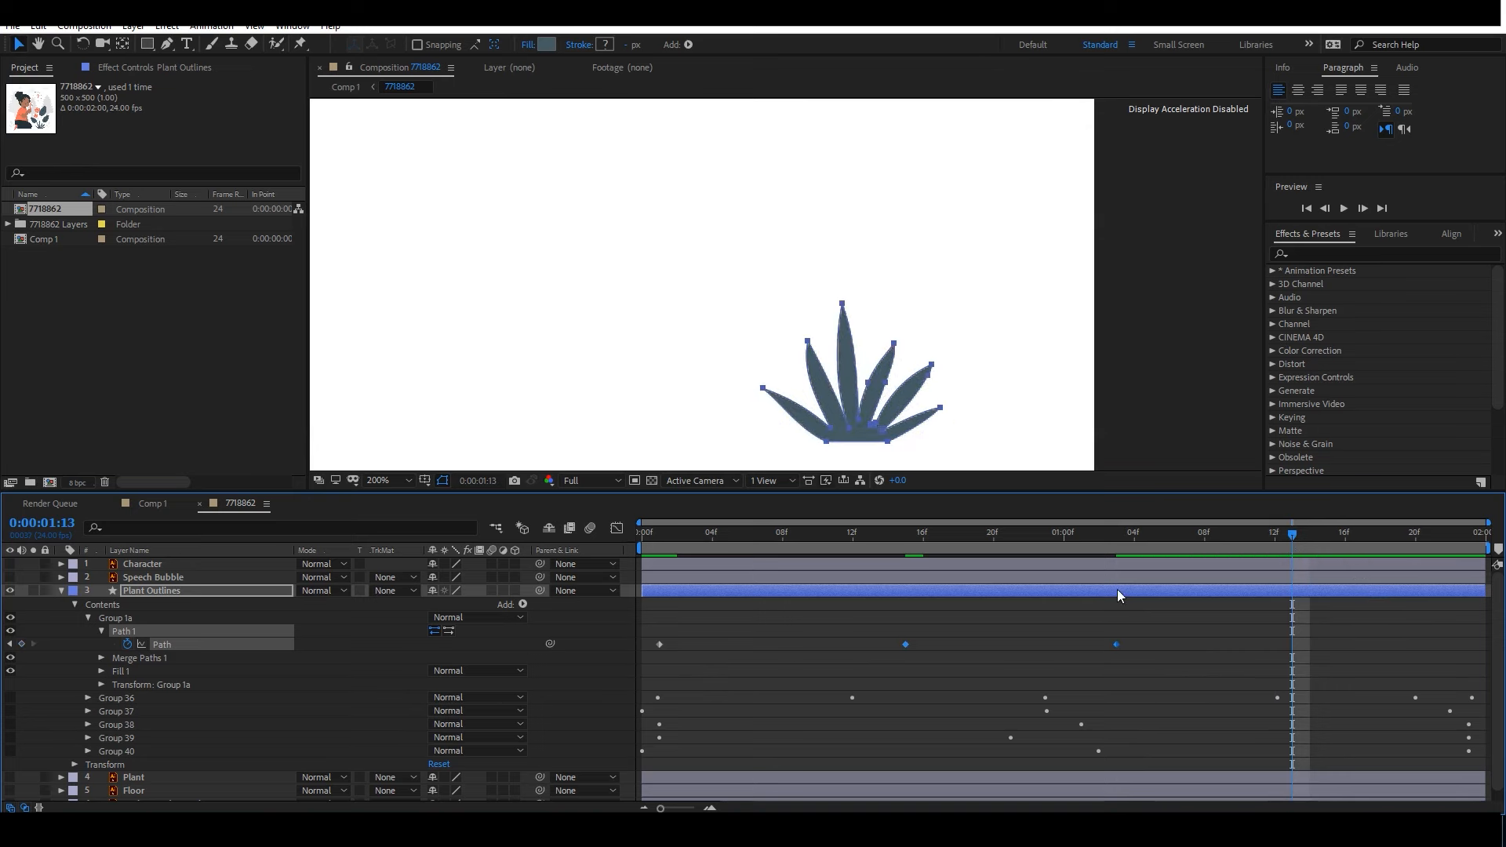
click(1187, 539)
key(ctrl+v)
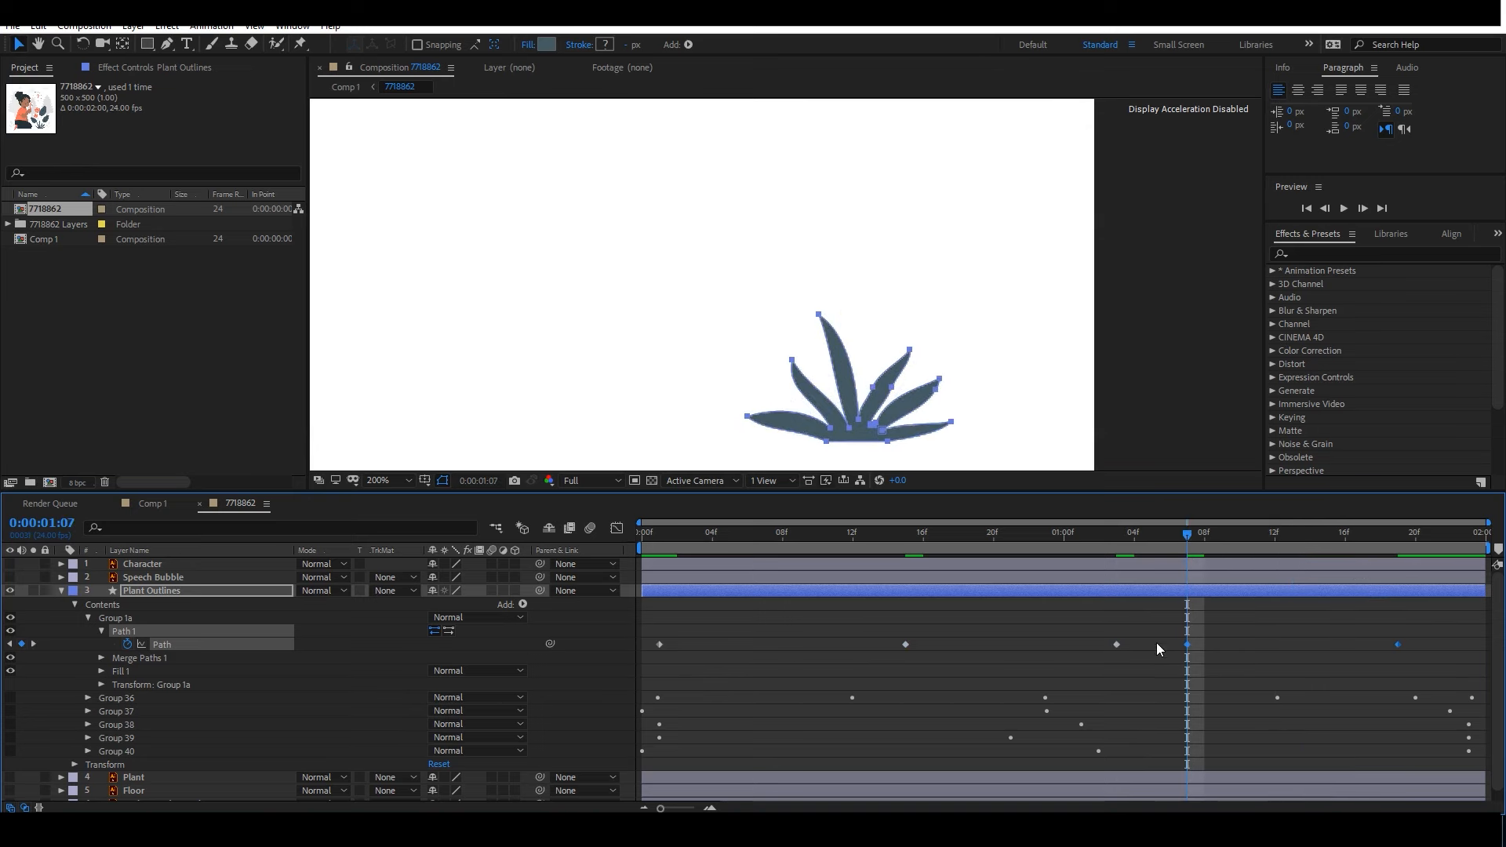
Space the last four Path keyframes out to 0:00:00:13, 0:00:01:00, 0:00:01:11 and 0:00:01:23.
drag(1438, 630, 1254, 645)
drag(1130, 635, 835, 691)
drag(903, 647, 878, 648)
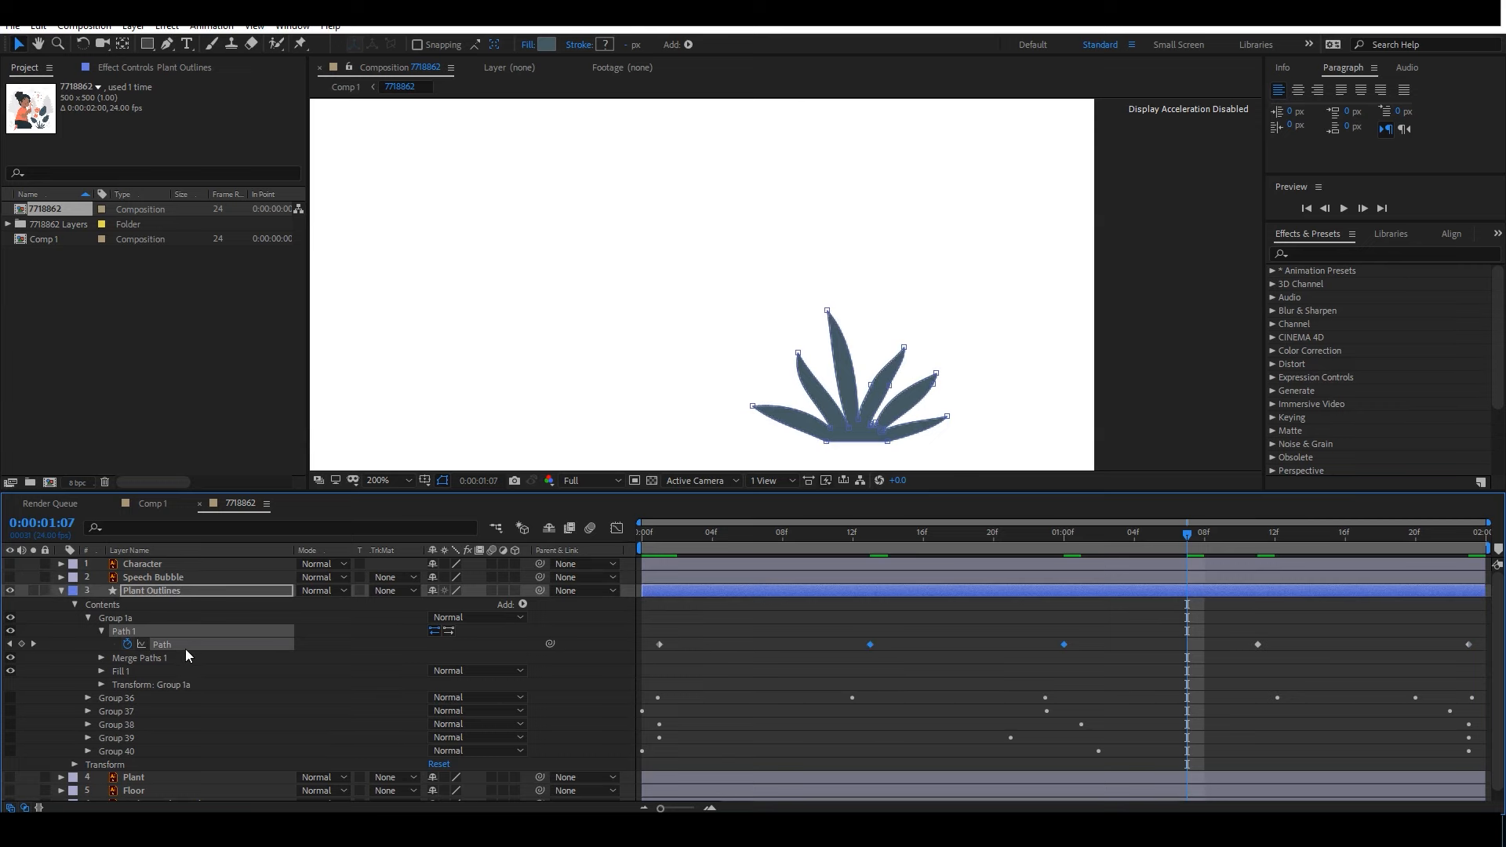
Apply Easy Ease to all five of Group 1a's Path keyframes and return to the first frame.
right_click(869, 647)
mouse_move(973, 631)
click(1098, 684)
drag(822, 537, 588, 553)
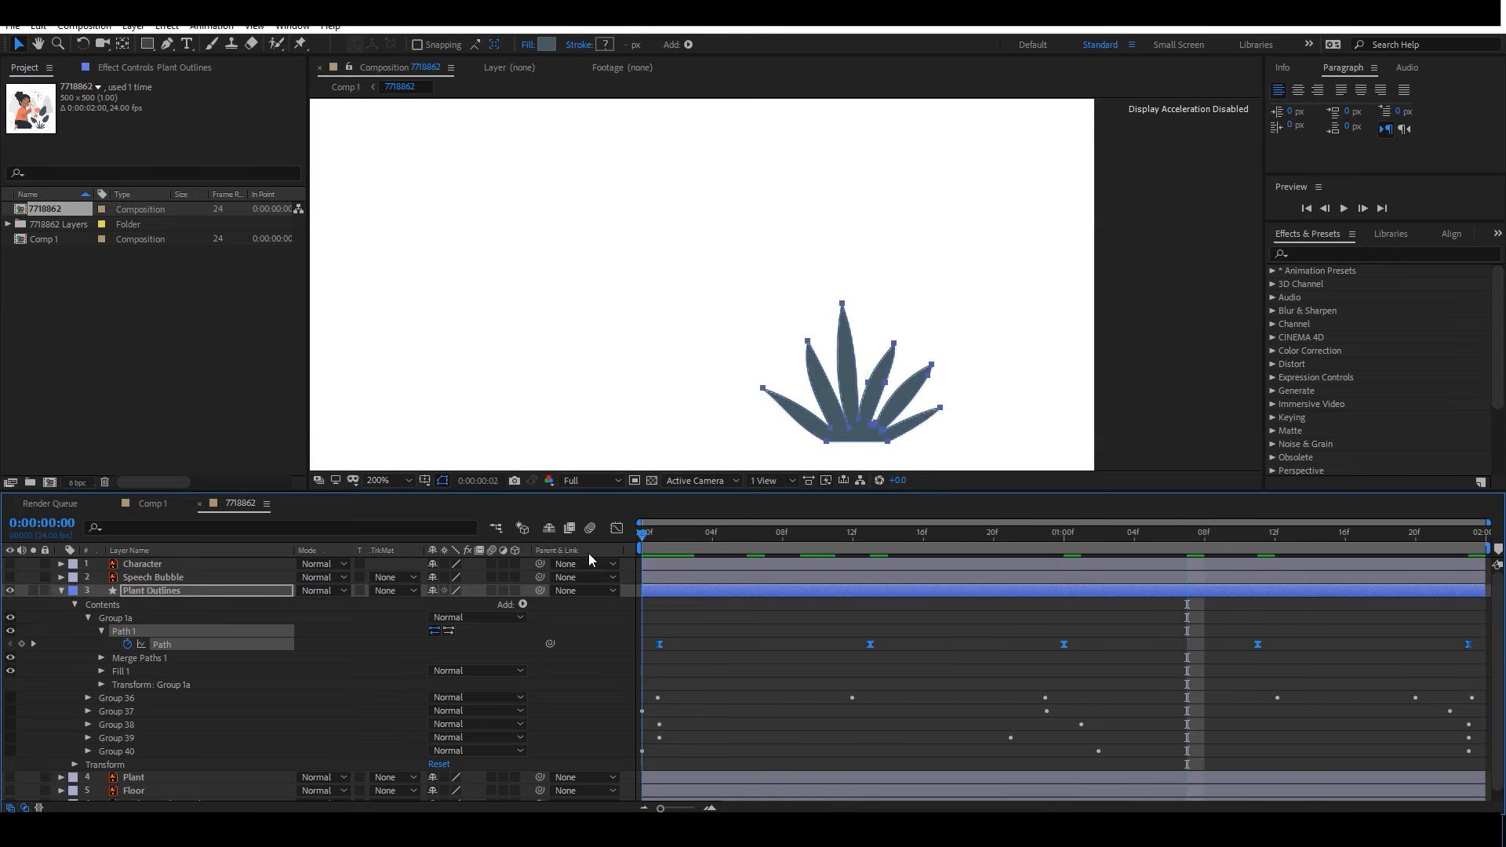
Collapse Group 1a's properties and make Groups 36 through 40 visible again.
click(90, 619)
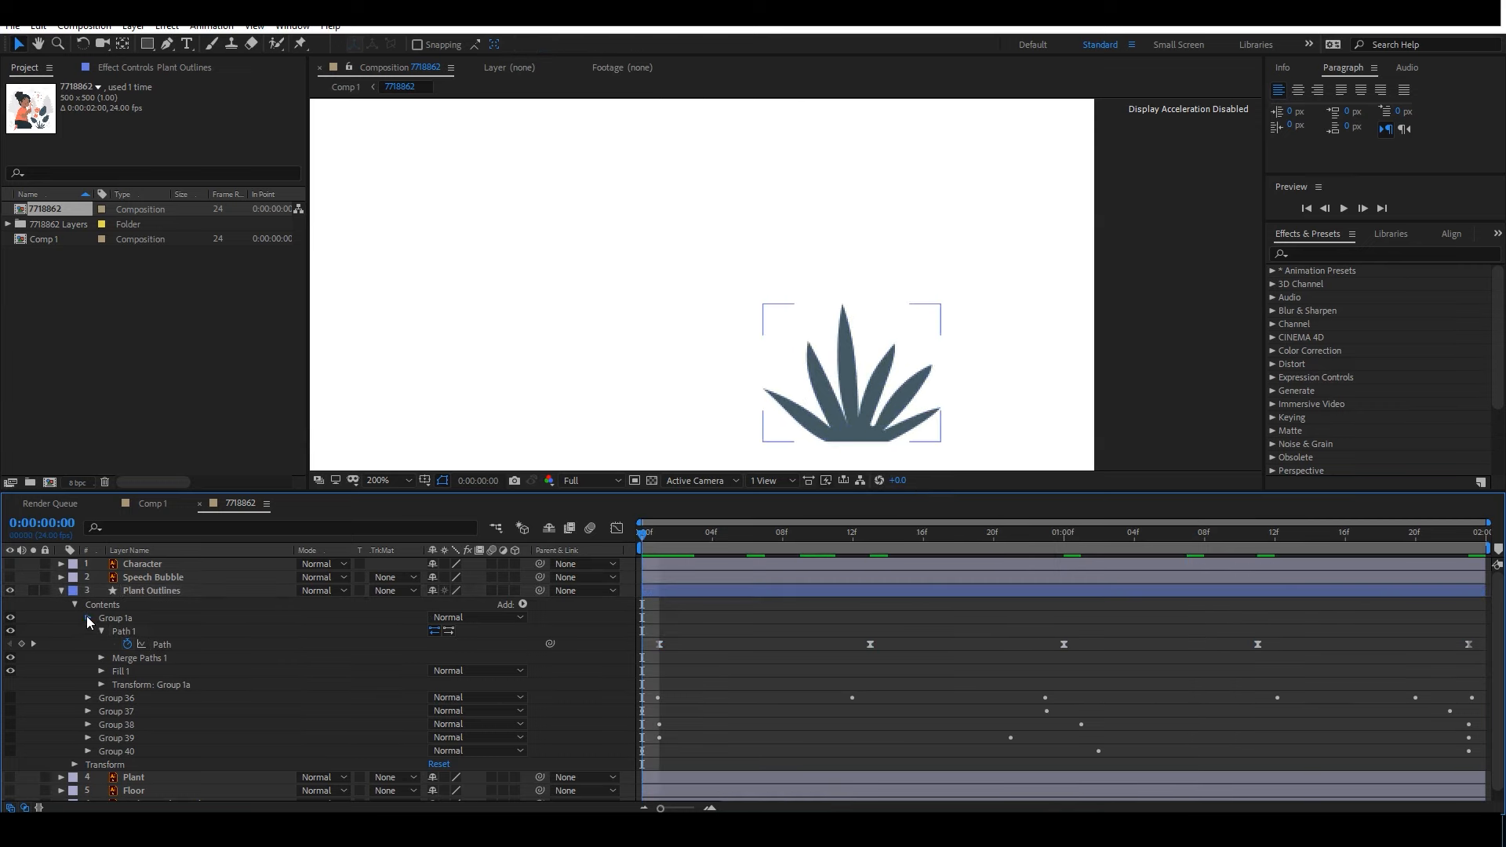
click(88, 617)
drag(10, 655, 5, 694)
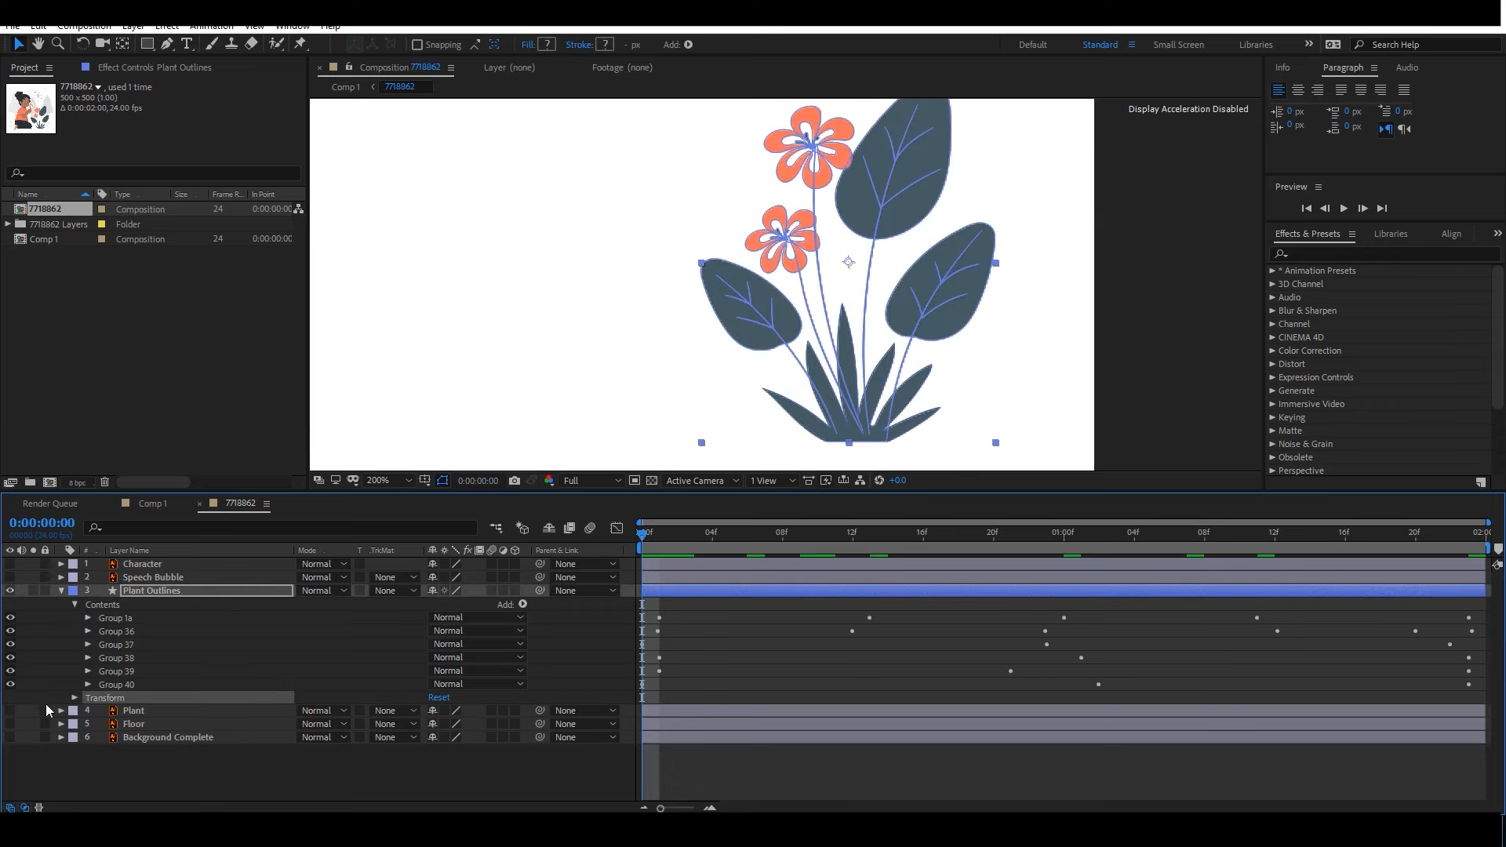
click(155, 770)
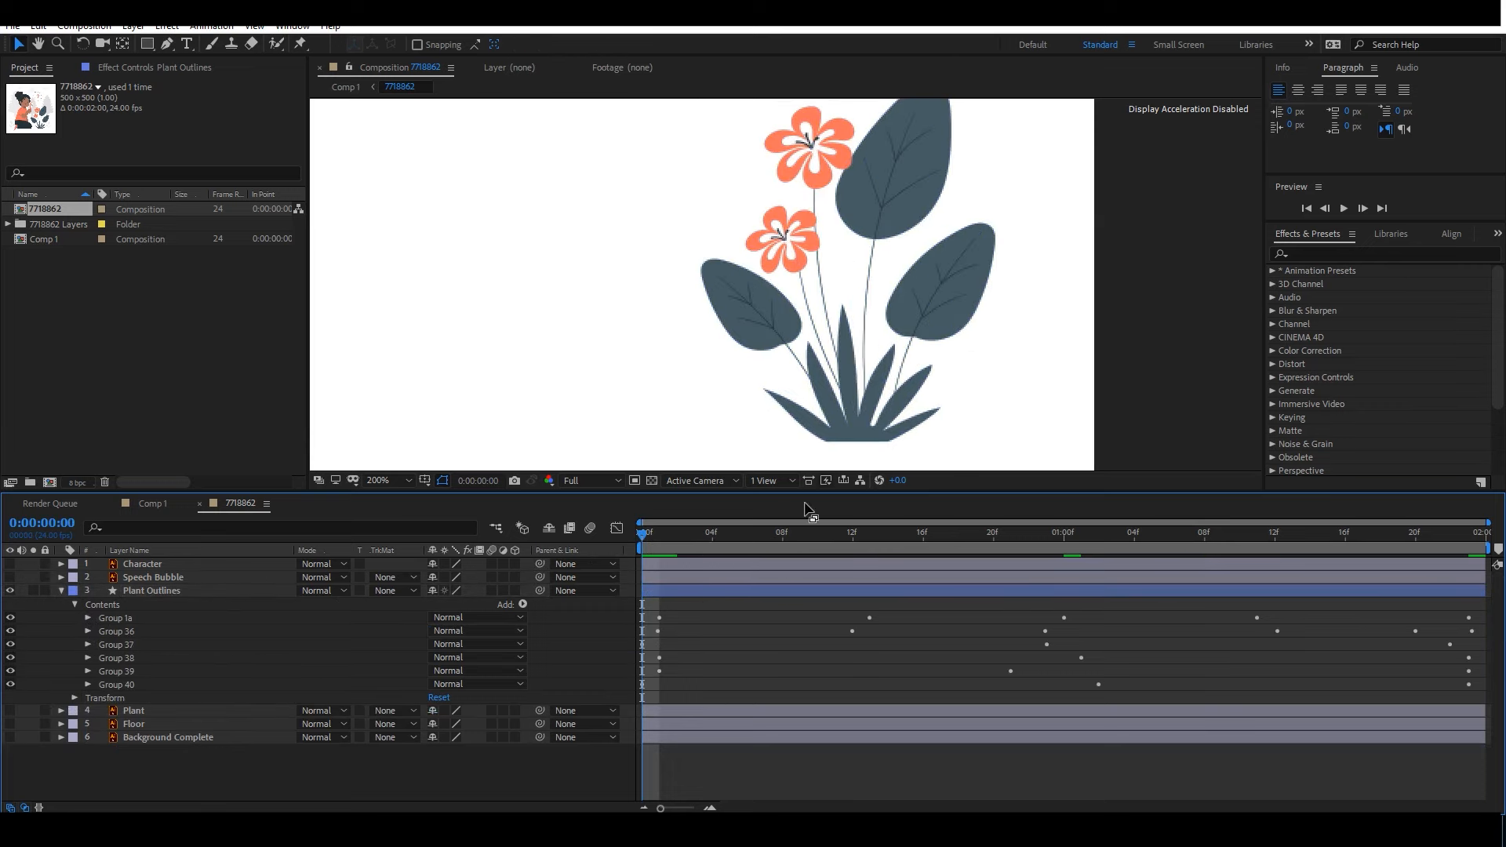
Play the animation from the start at 100% view to check the grass blades moving with the whole plant.
key(comma)
key(space)
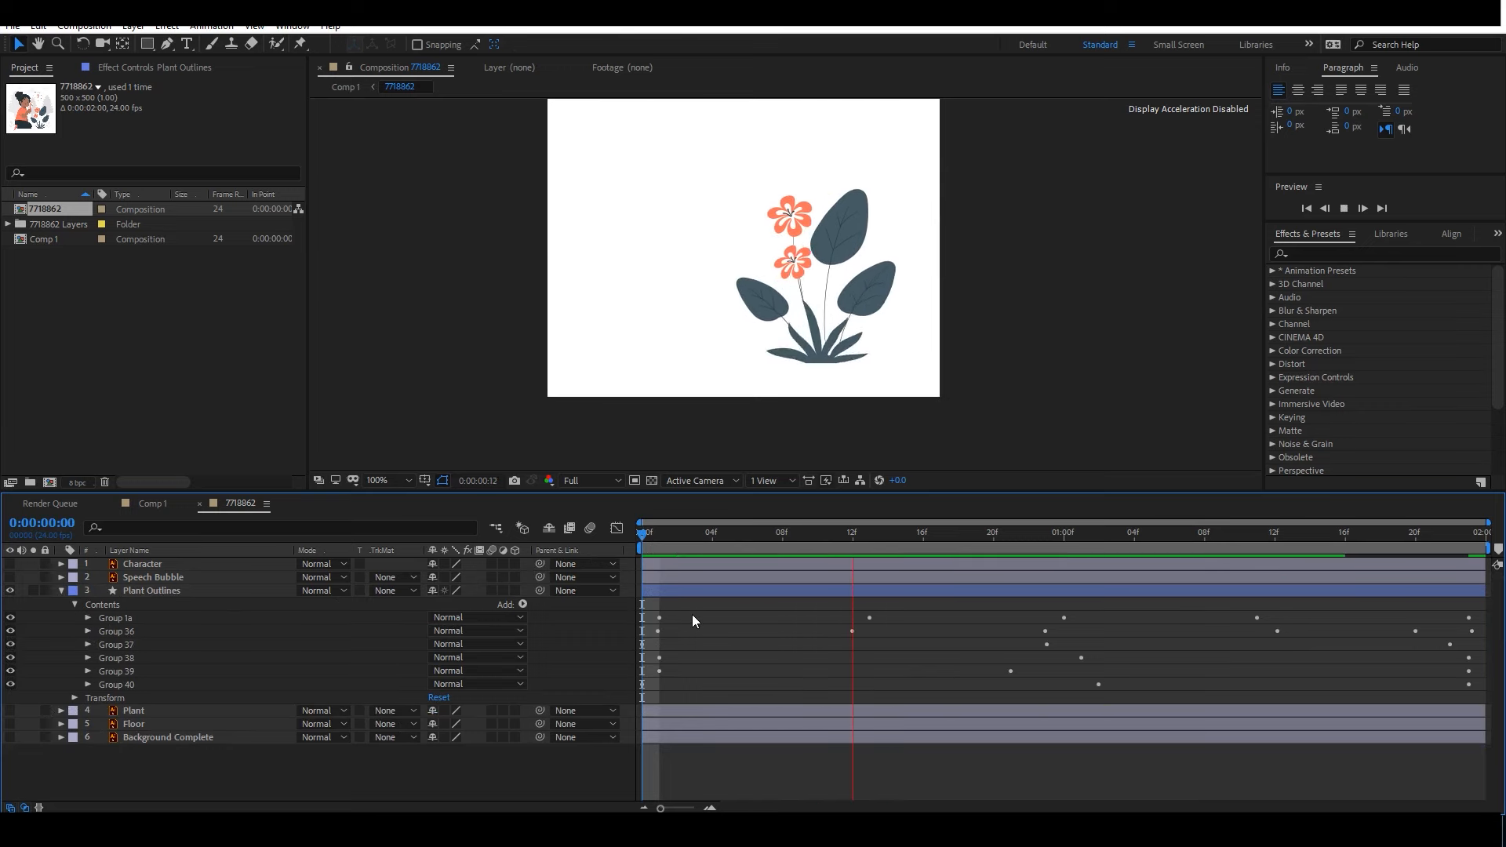
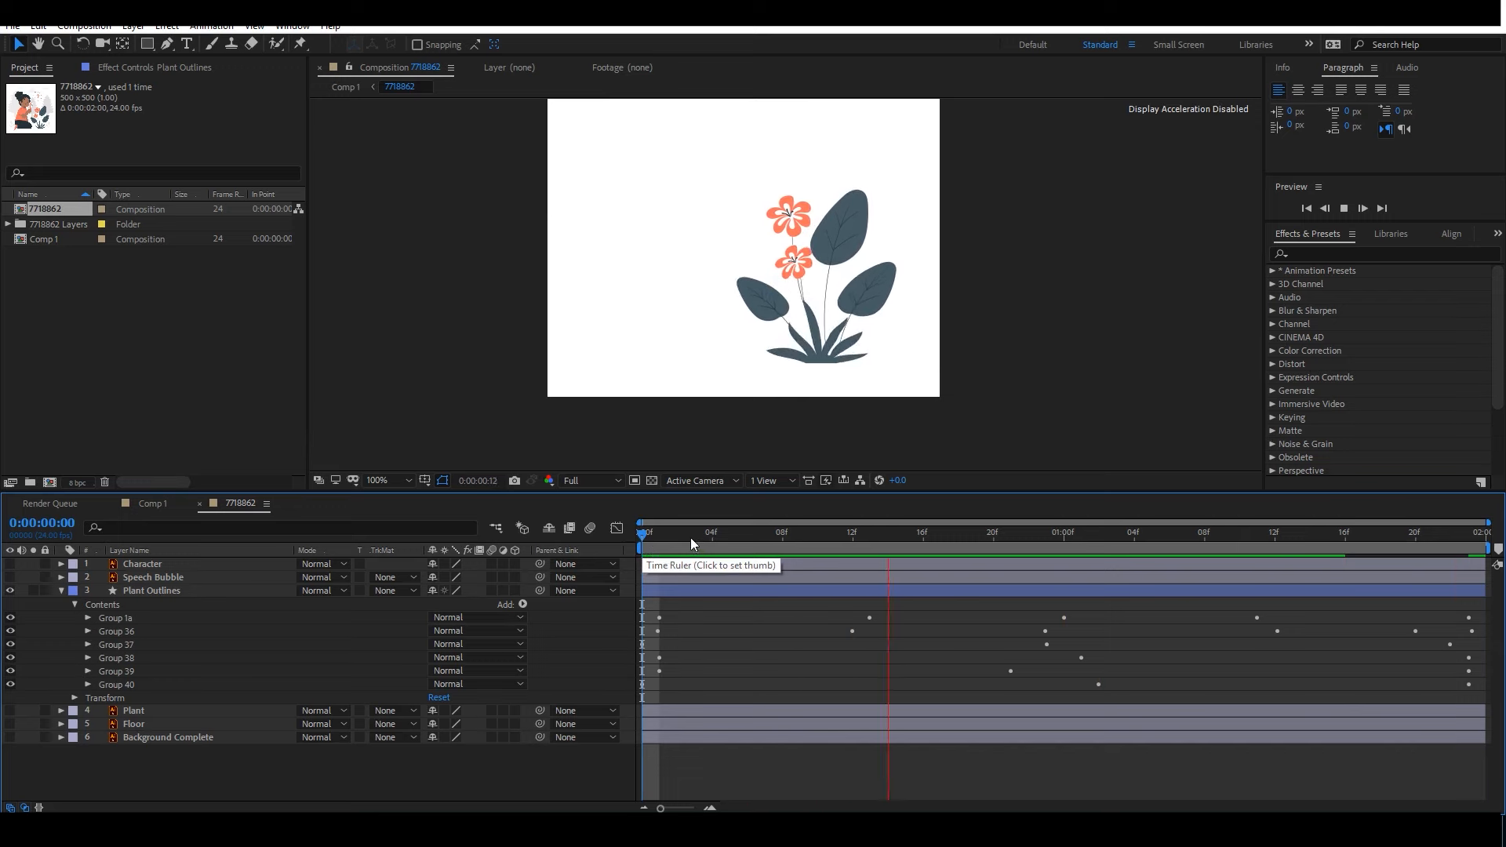
click(656, 540)
drag(663, 550, 634, 553)
drag(746, 529, 1434, 519)
key(Home)
key(space)
key(space)
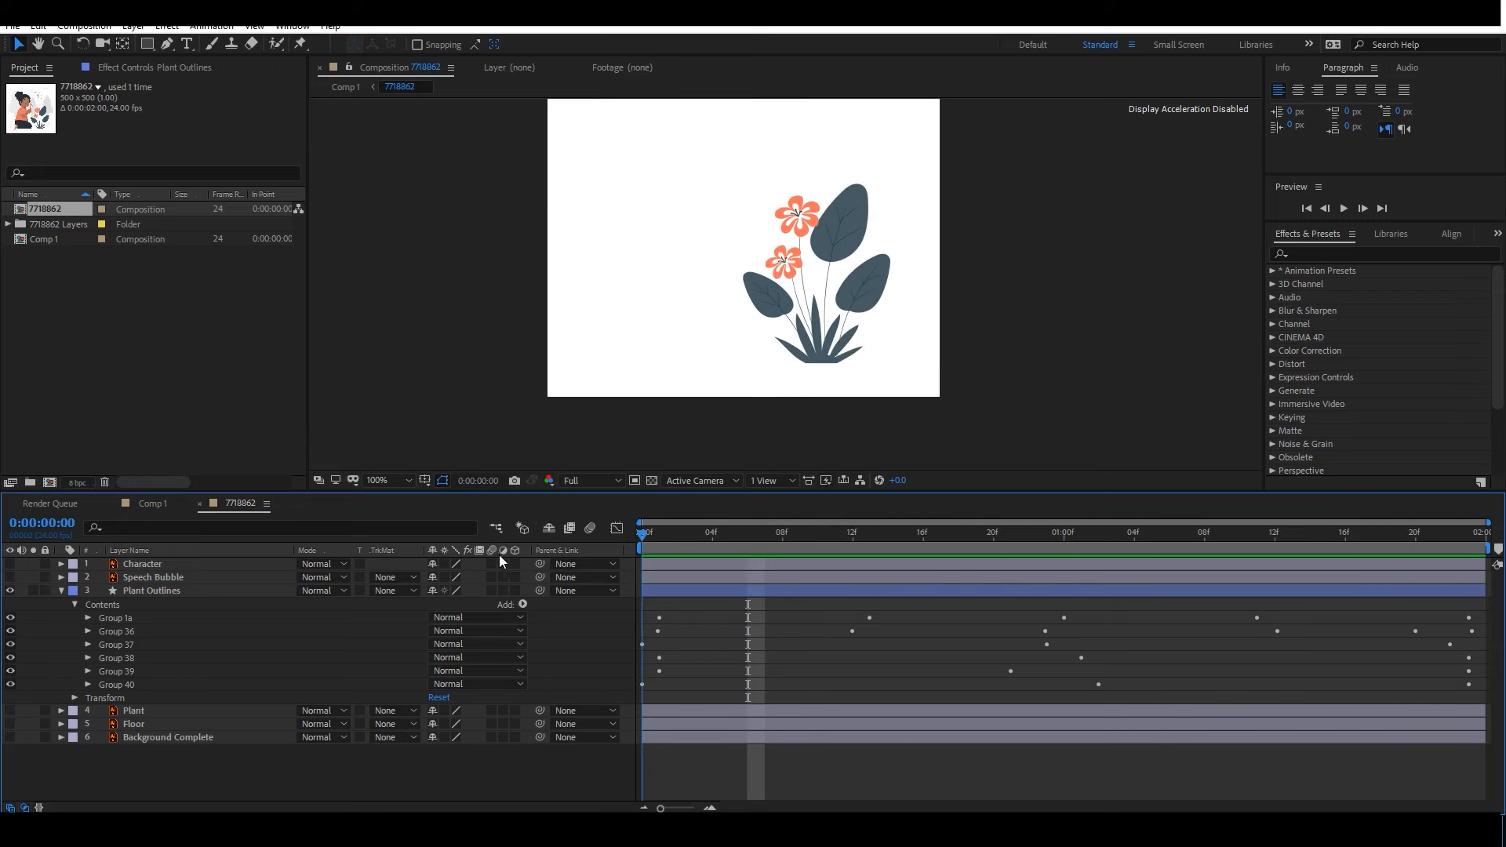
Select Group 1a in the Plant Outlines contents.
click(149, 619)
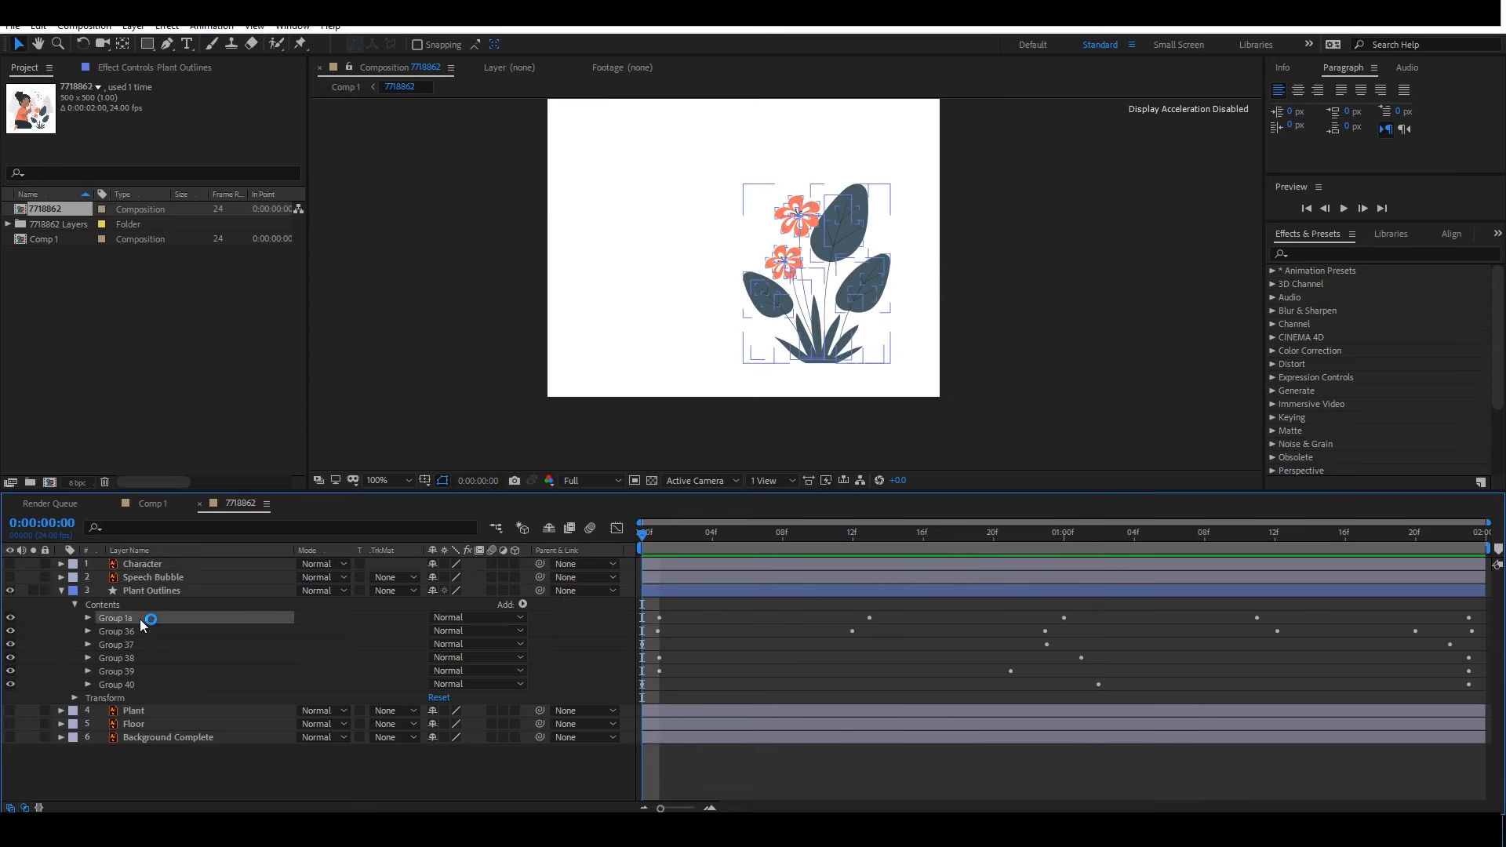
Delete the last two path keyframes of Group 1a, stretch the remaining three to end at 1:23, and preview the animation.
click(88, 618)
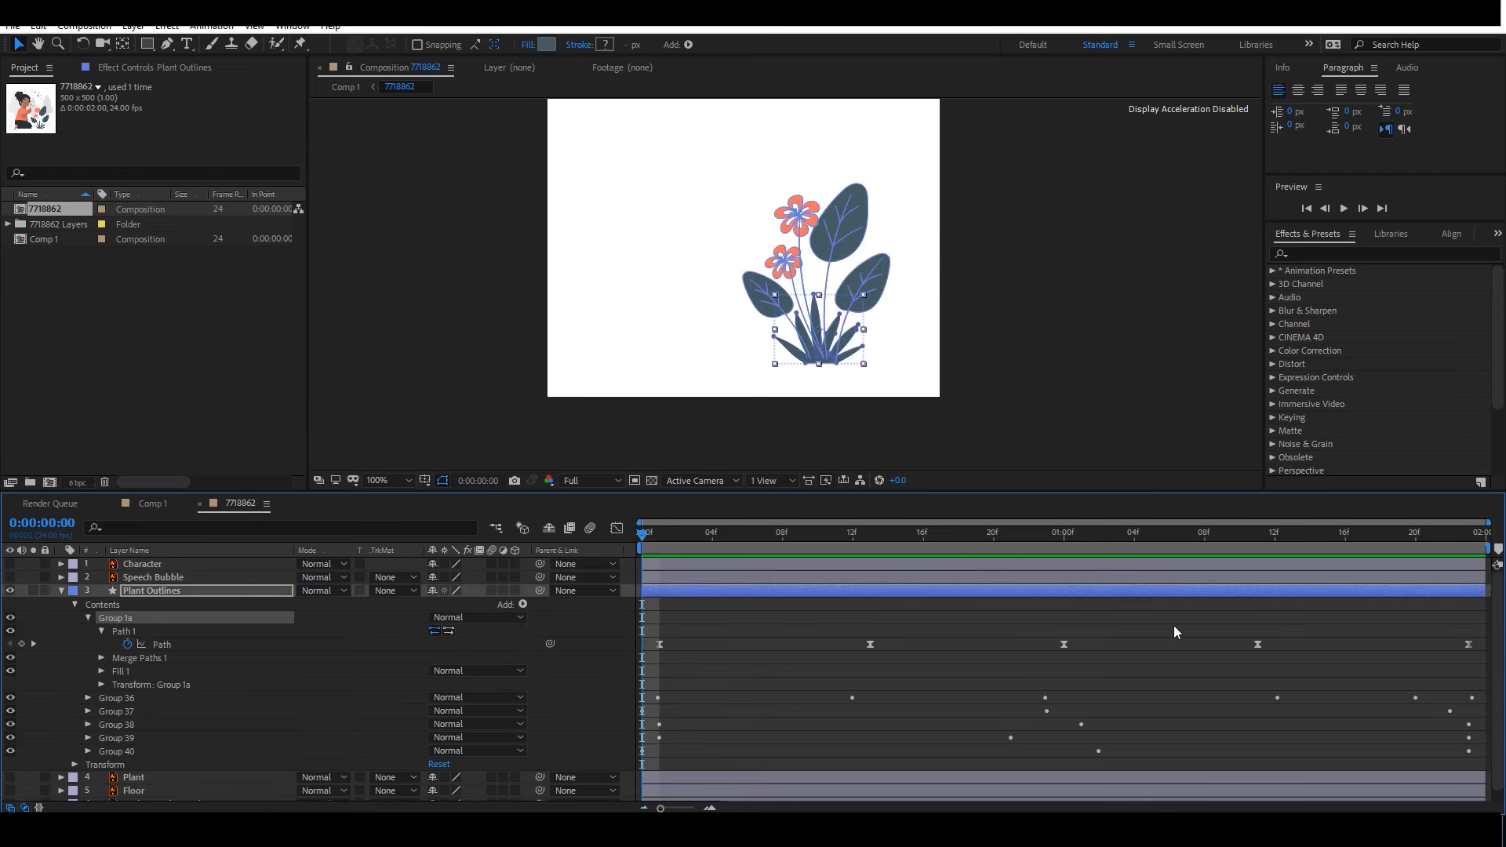
drag(1213, 623, 1480, 664)
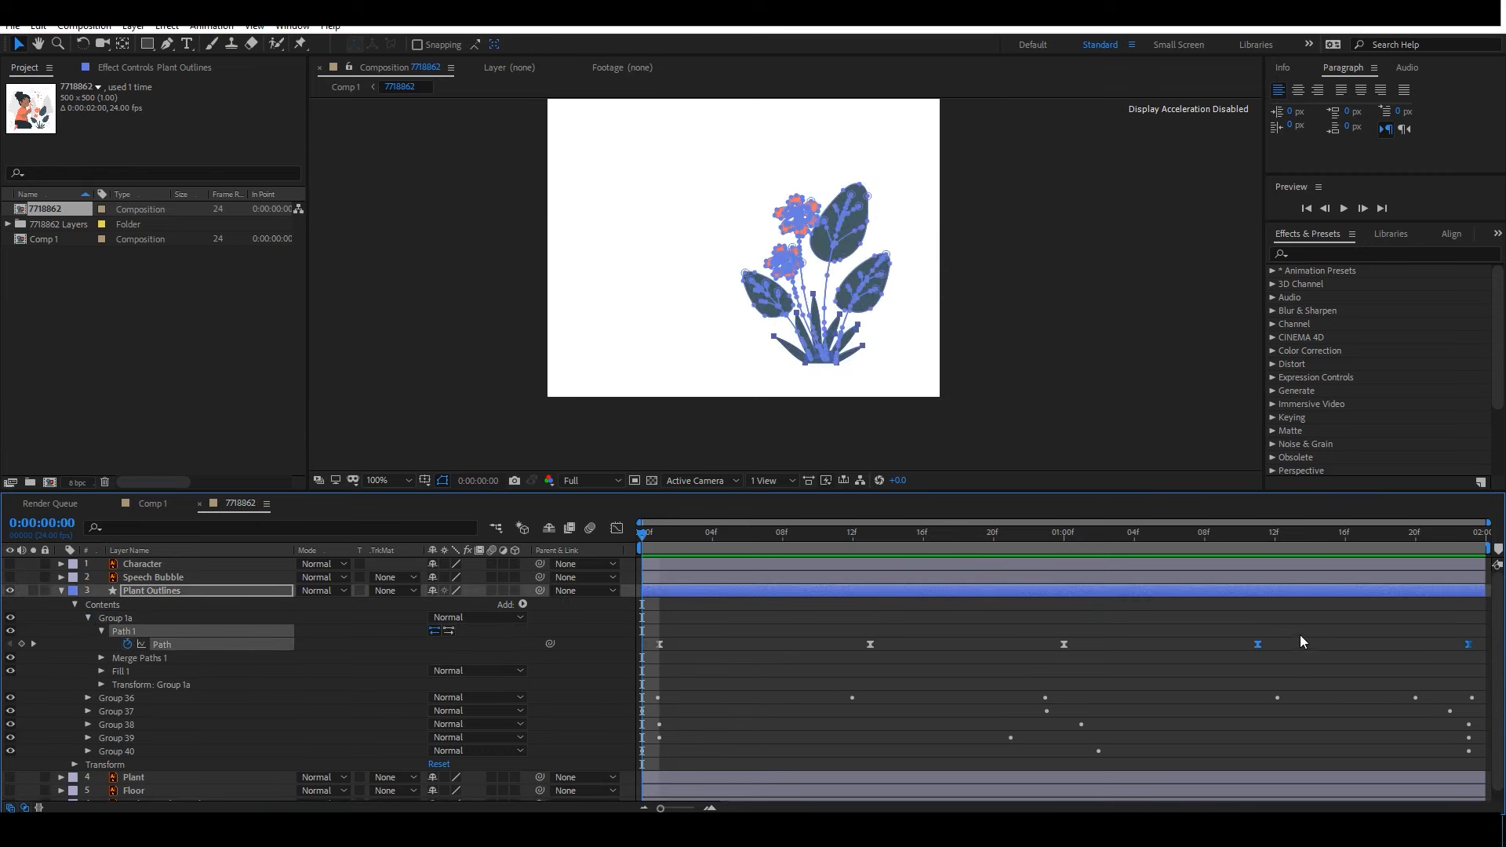
key(Delete)
drag(1229, 640, 657, 650)
drag(1065, 644, 1469, 645)
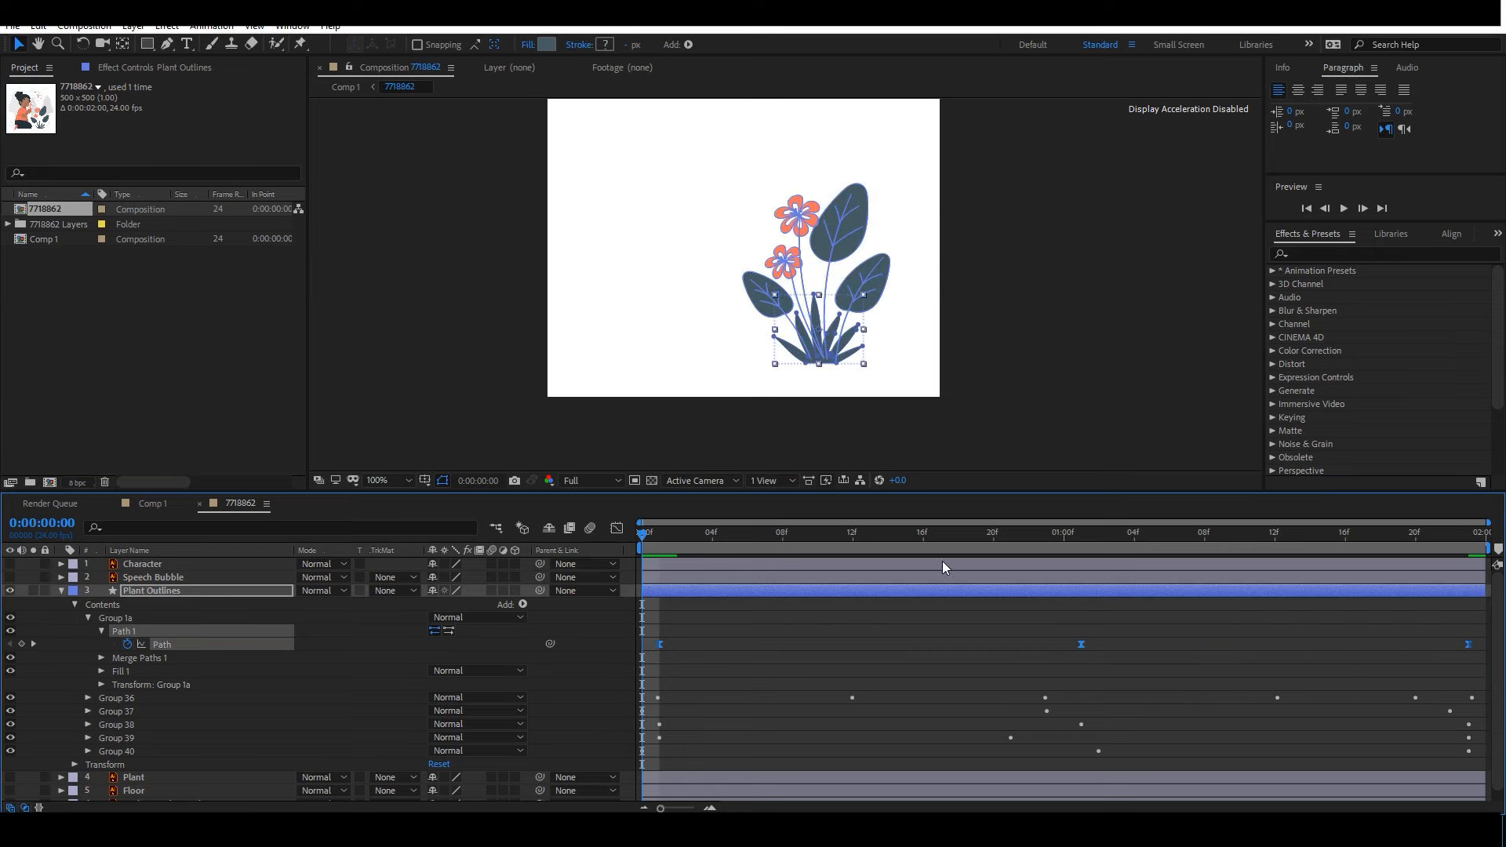
click(777, 641)
key(space)
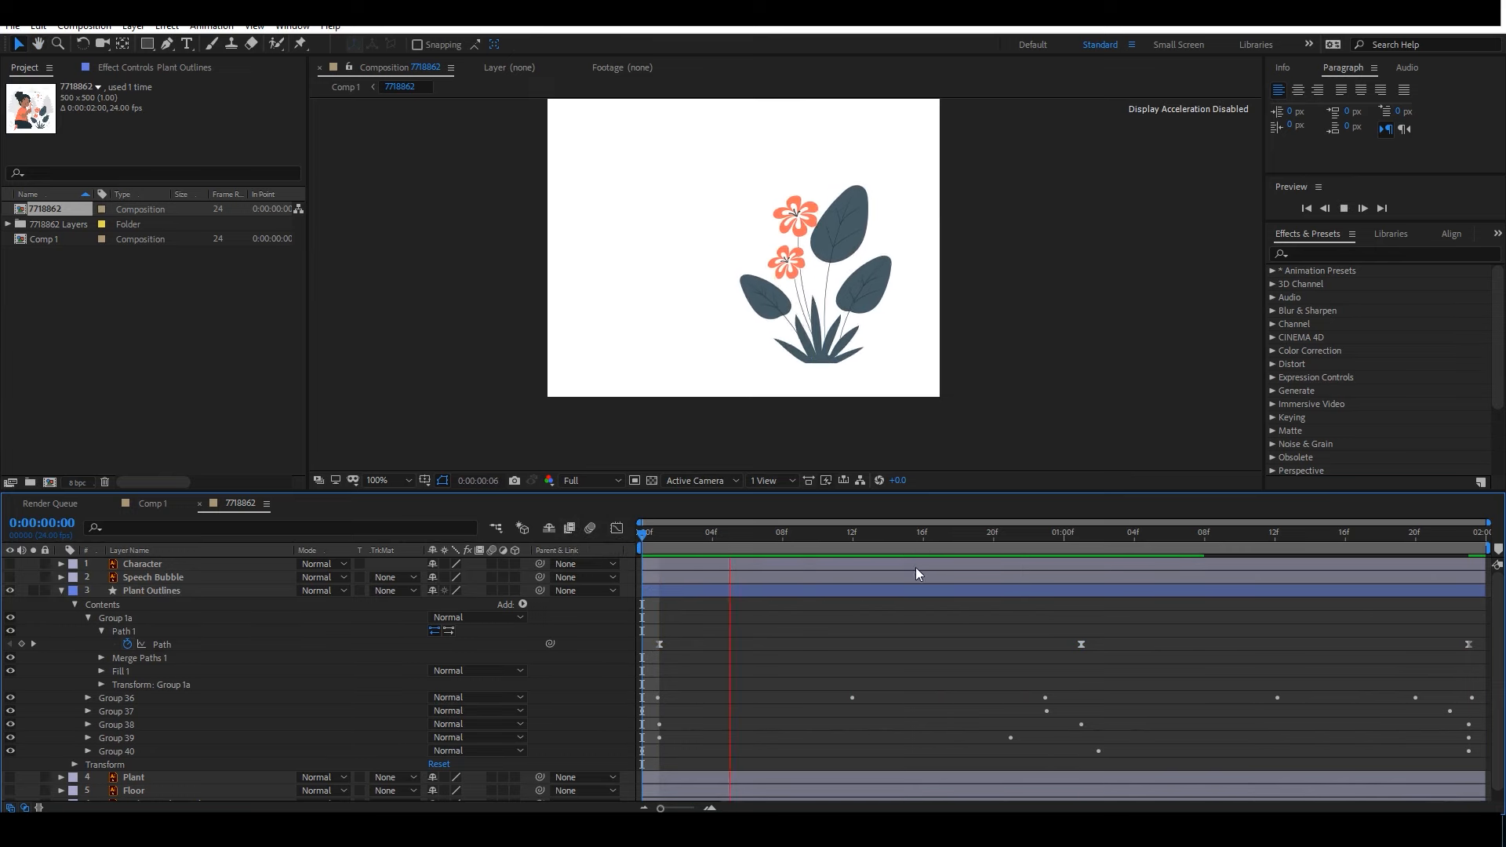
key(space)
Move Group 1a's three path keyframes to frame 8, 1:04 and 1:19, and preview the animation.
click(658, 645)
drag(661, 643, 783, 643)
drag(1081, 642, 1171, 644)
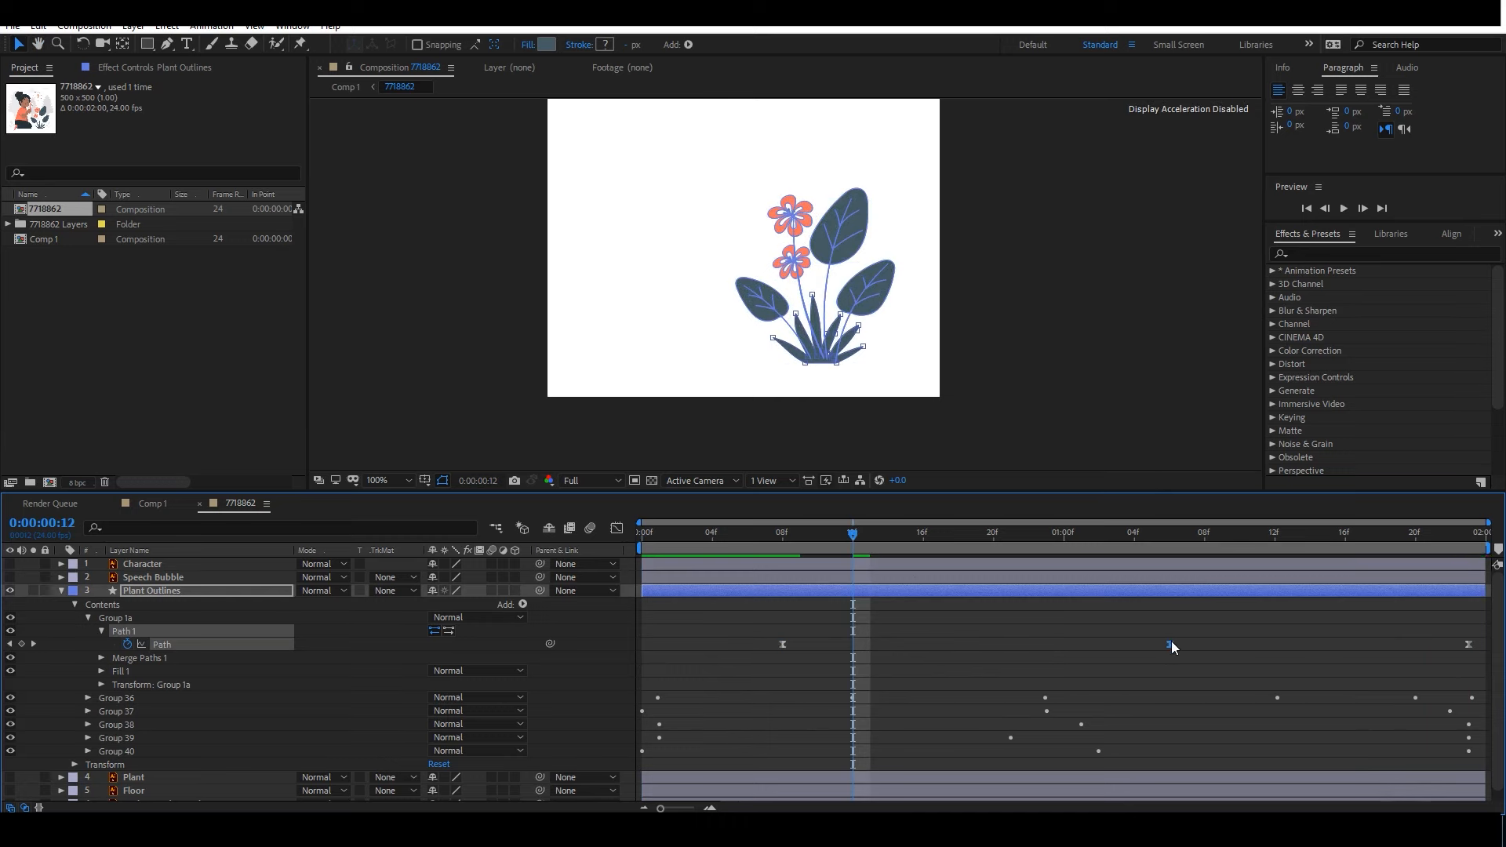
drag(1469, 644, 1399, 645)
drag(1151, 645, 1134, 645)
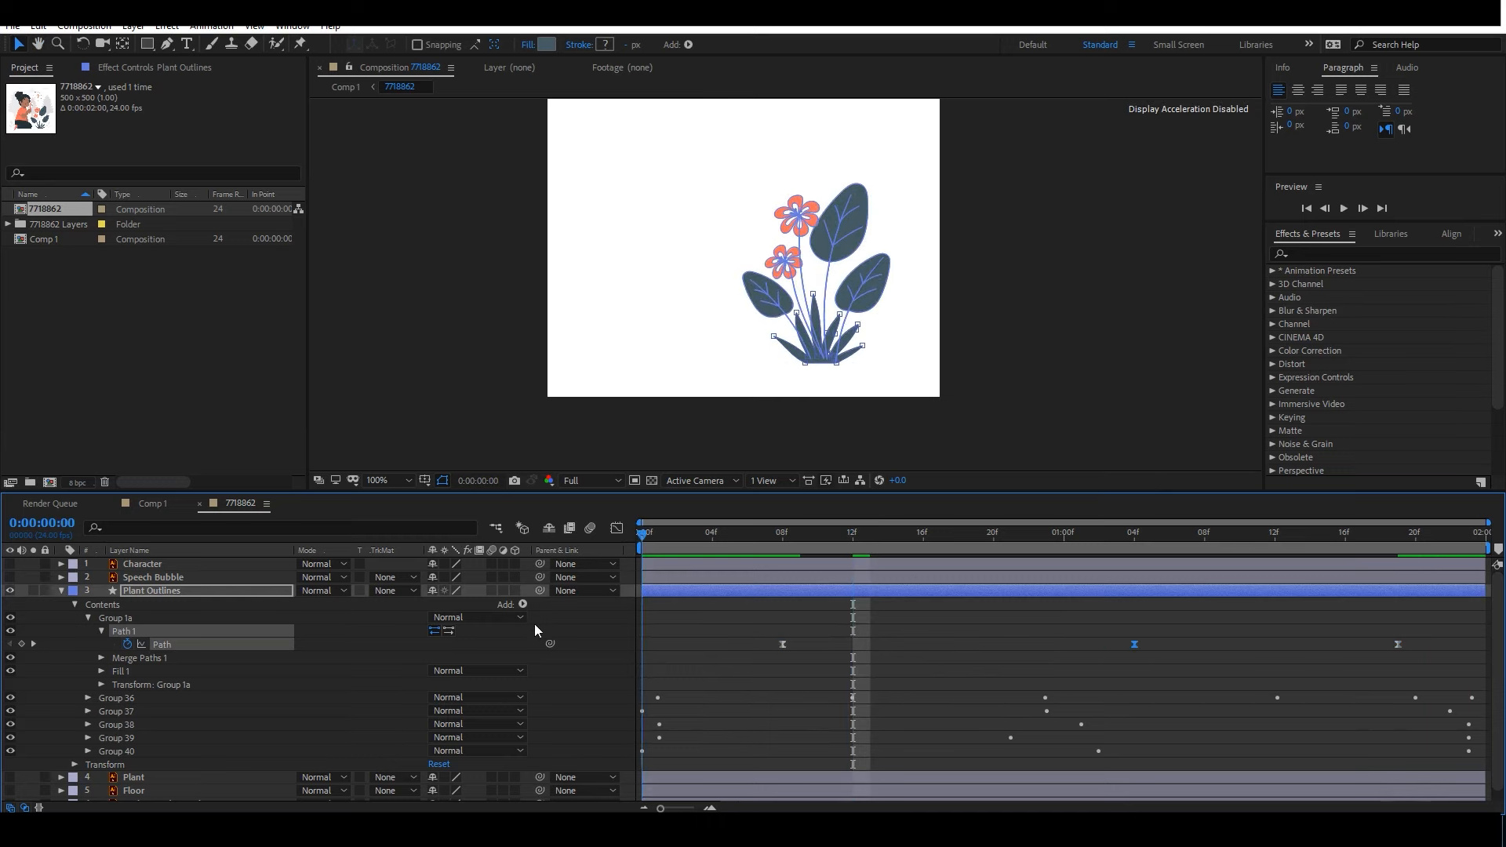
key(space)
click(702, 625)
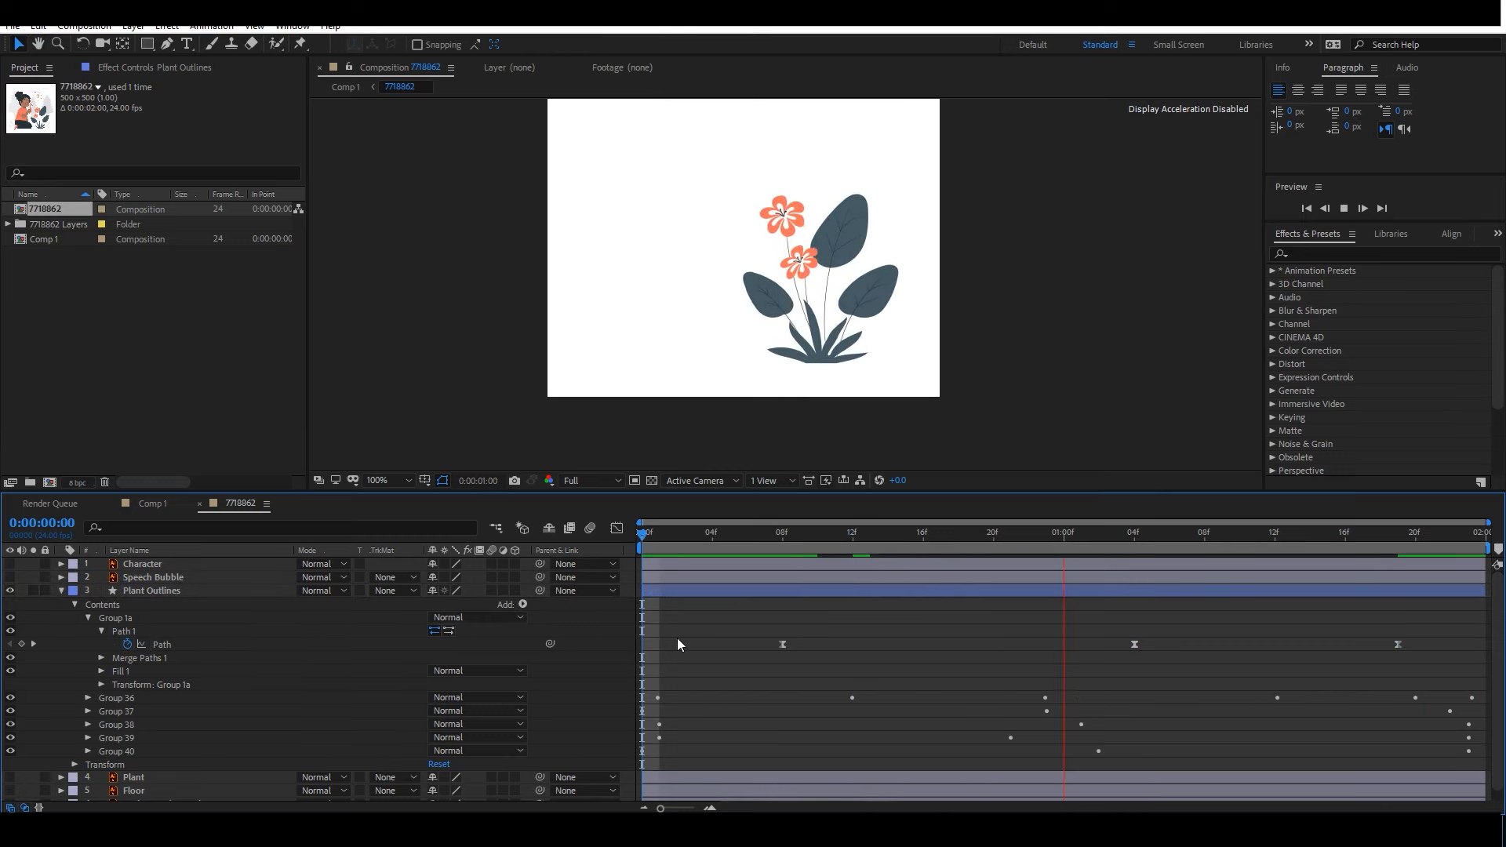
Replace Group 1a's middle path keyframe with a new one captured at frame 21 and placed at 1:01, and preview the result.
click(1023, 539)
drag(1024, 539, 1012, 567)
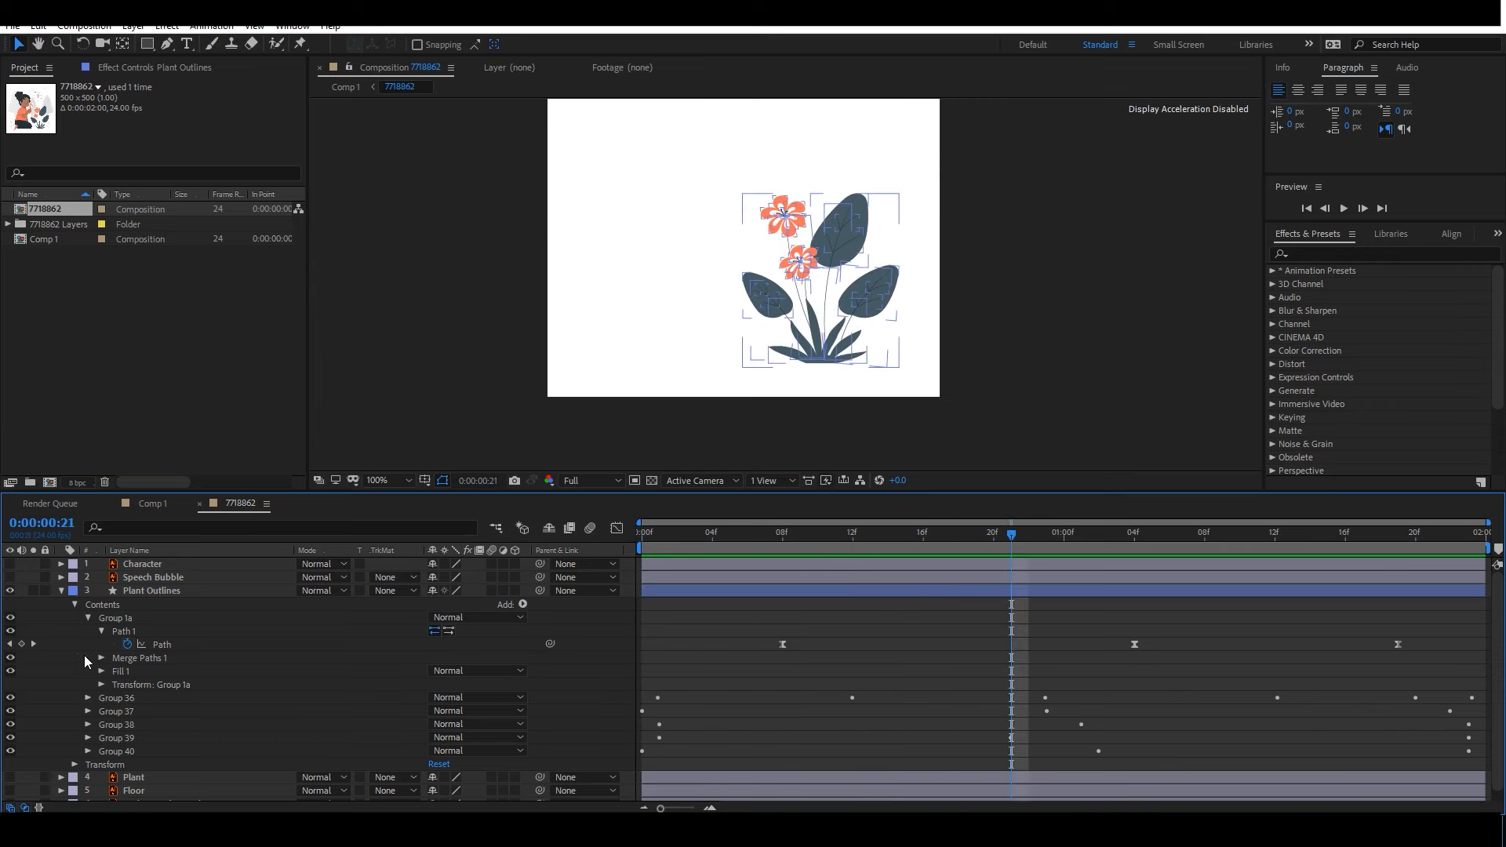
click(22, 644)
drag(1091, 626, 1158, 666)
key(Delete)
drag(1013, 644, 1091, 650)
key(Home)
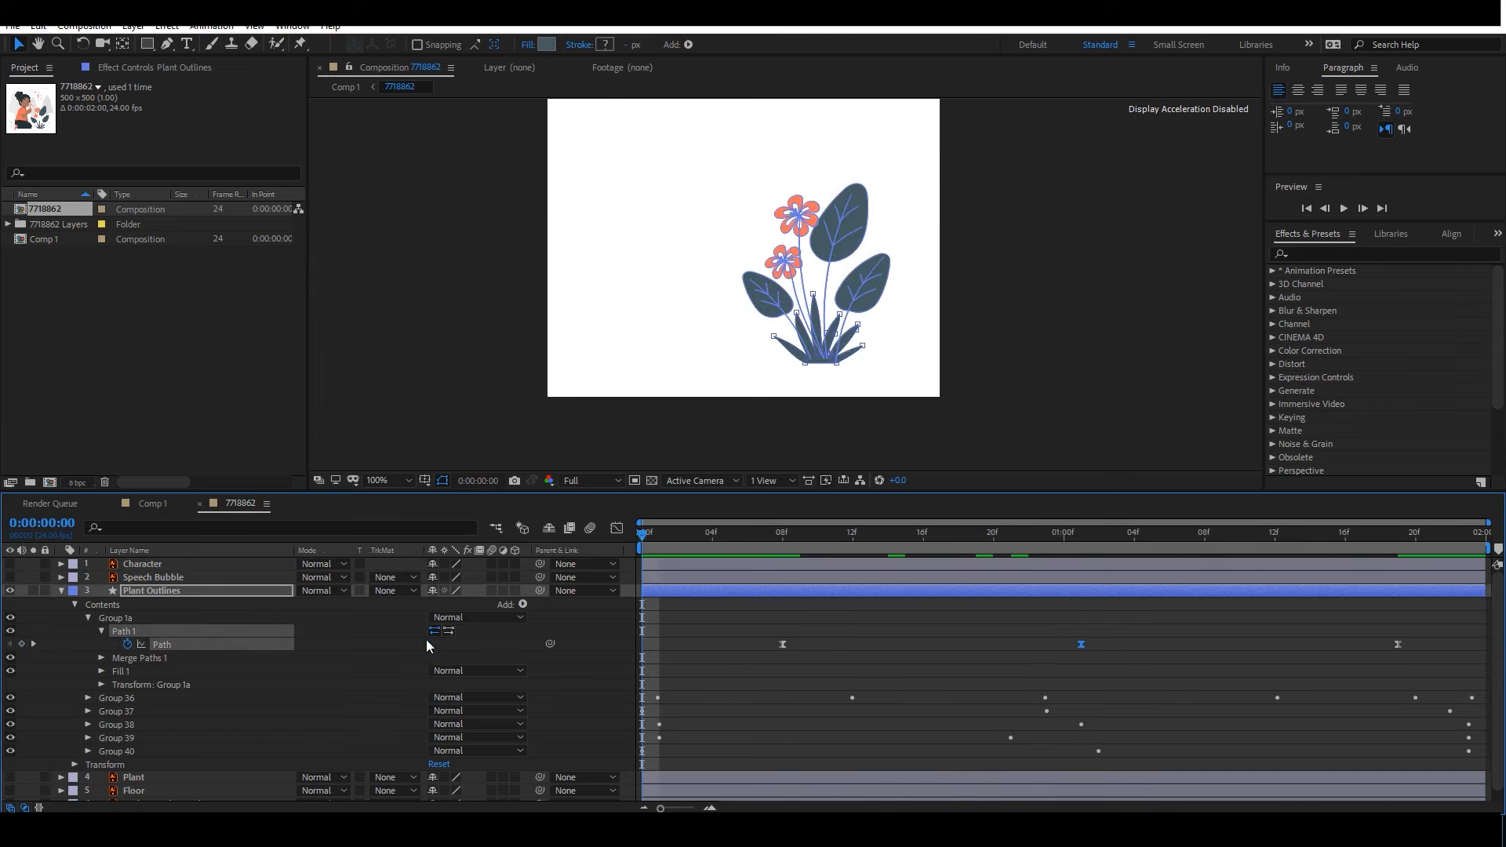
key(space)
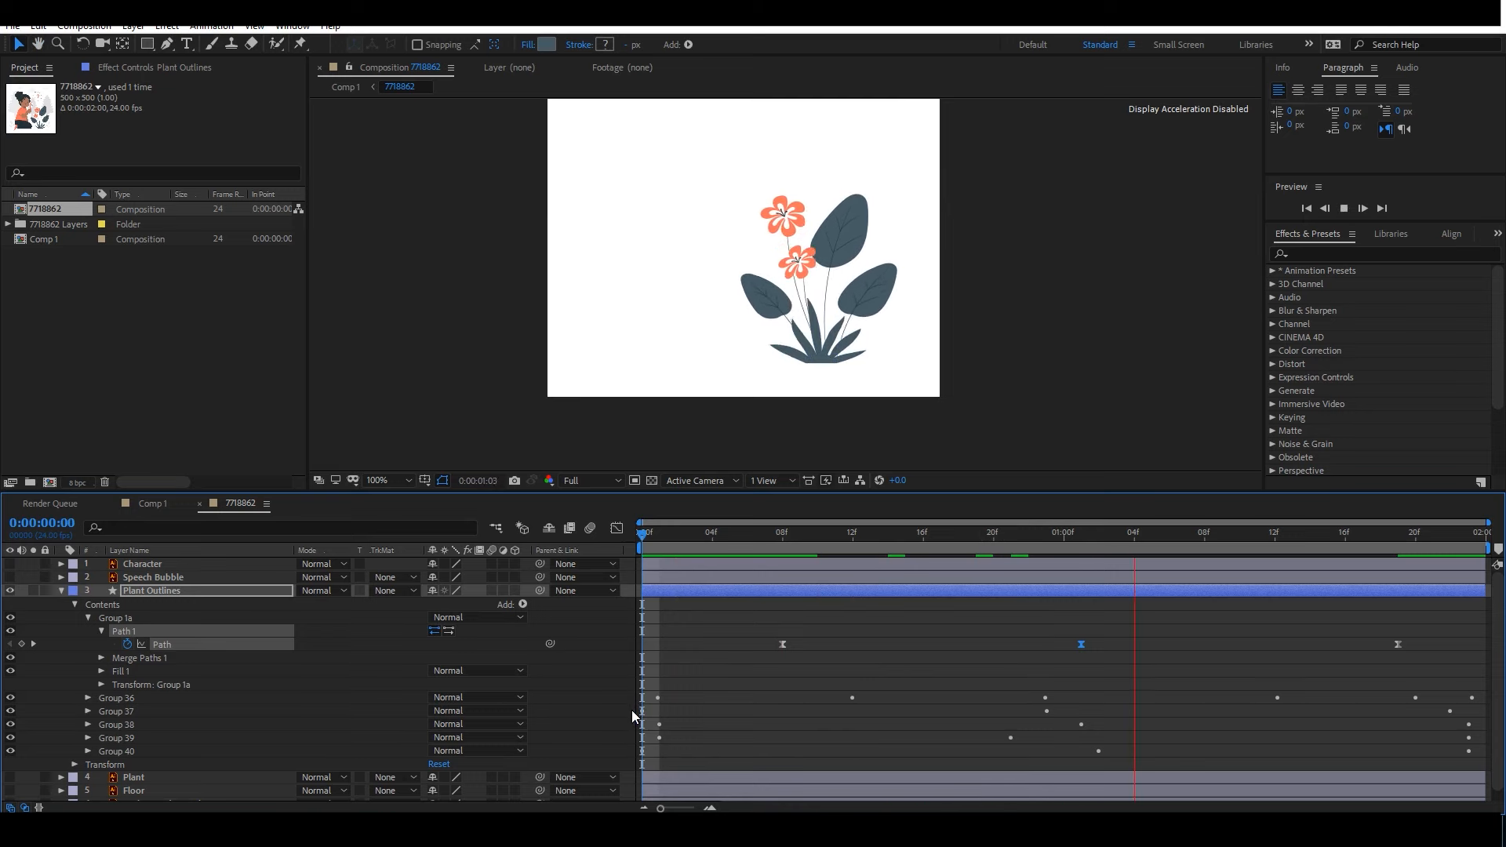
key(space)
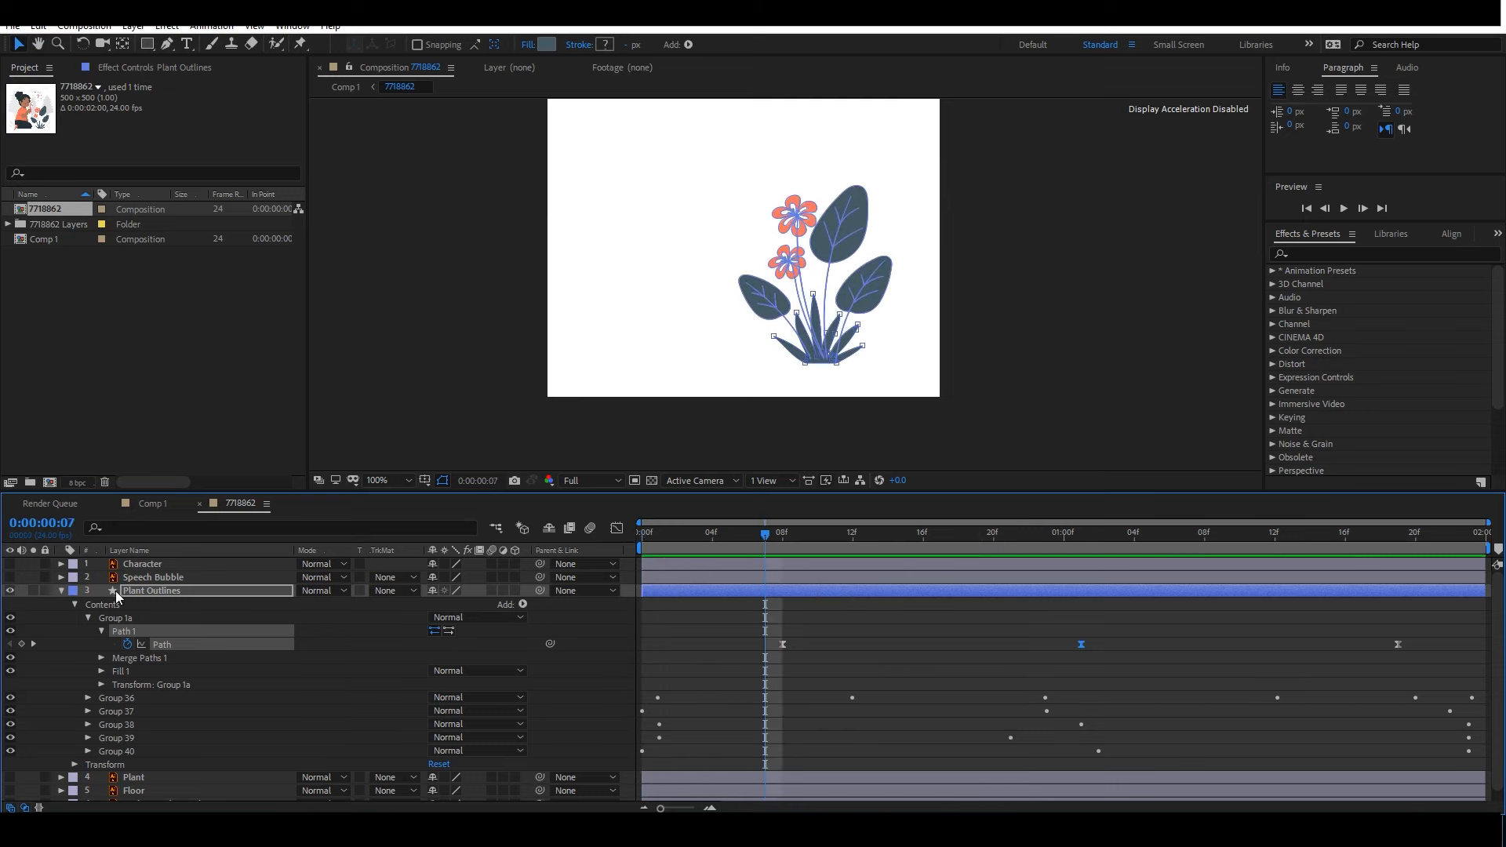
Collapse the Plant Outlines layer and delete the original Plant layer.
click(66, 592)
click(88, 674)
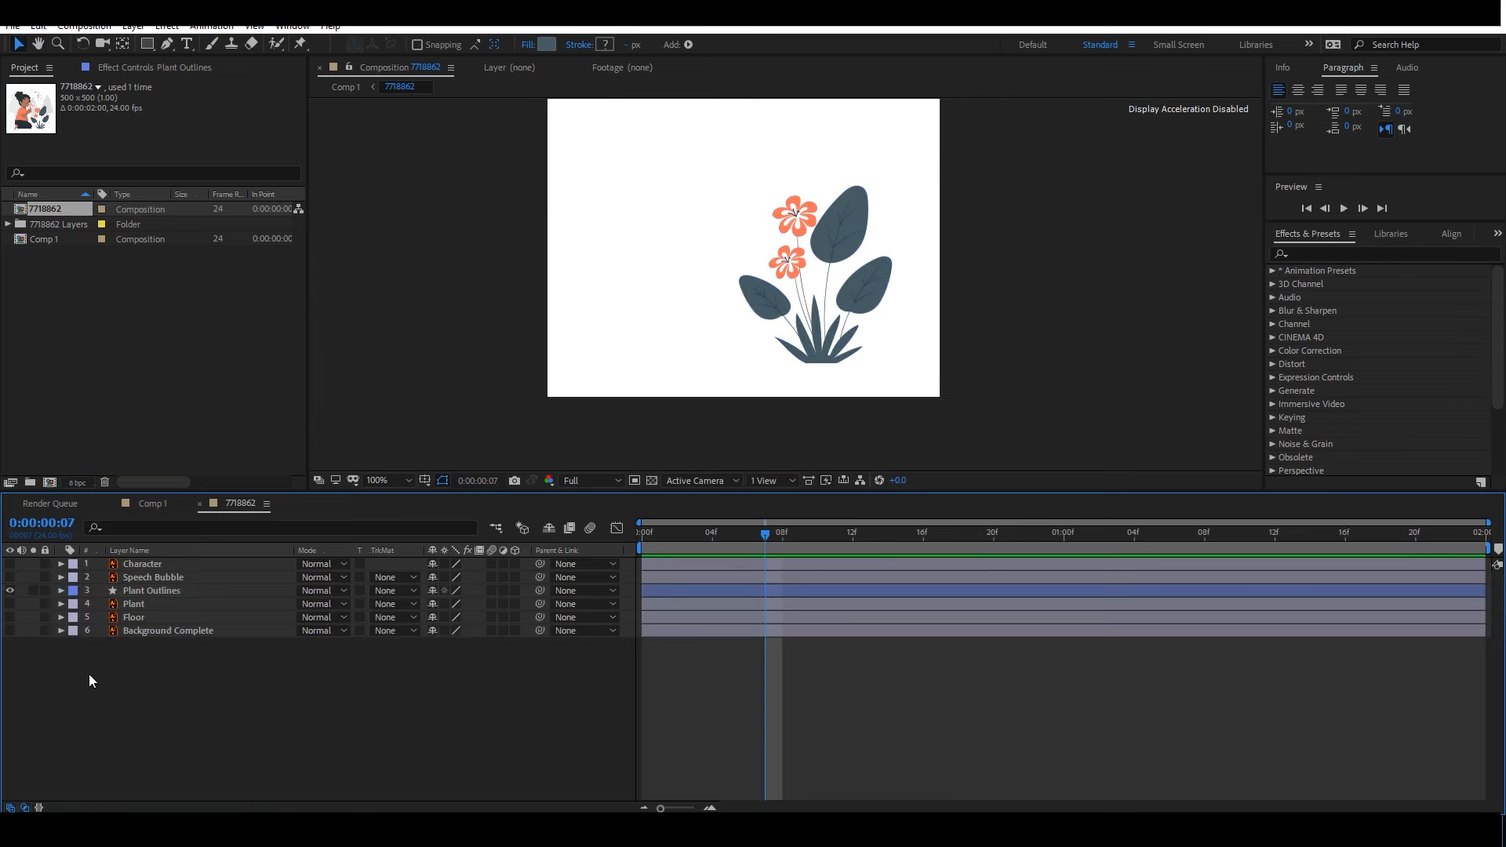
click(29, 600)
click(11, 604)
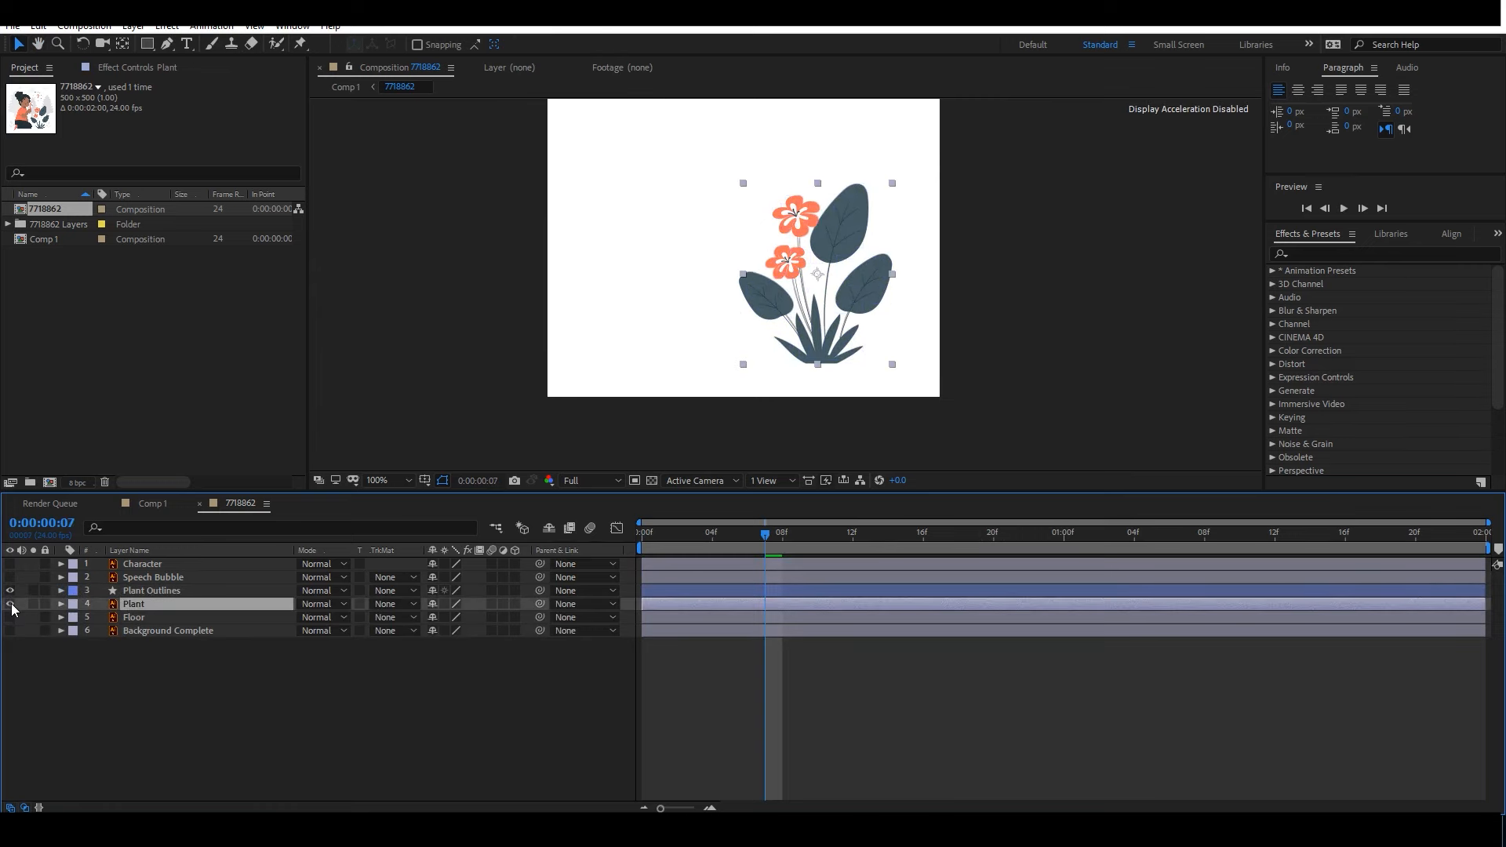
key(Delete)
Make the Floor layer visible, create shapes from it as a vector layer, and delete the original Floor layer.
click(136, 607)
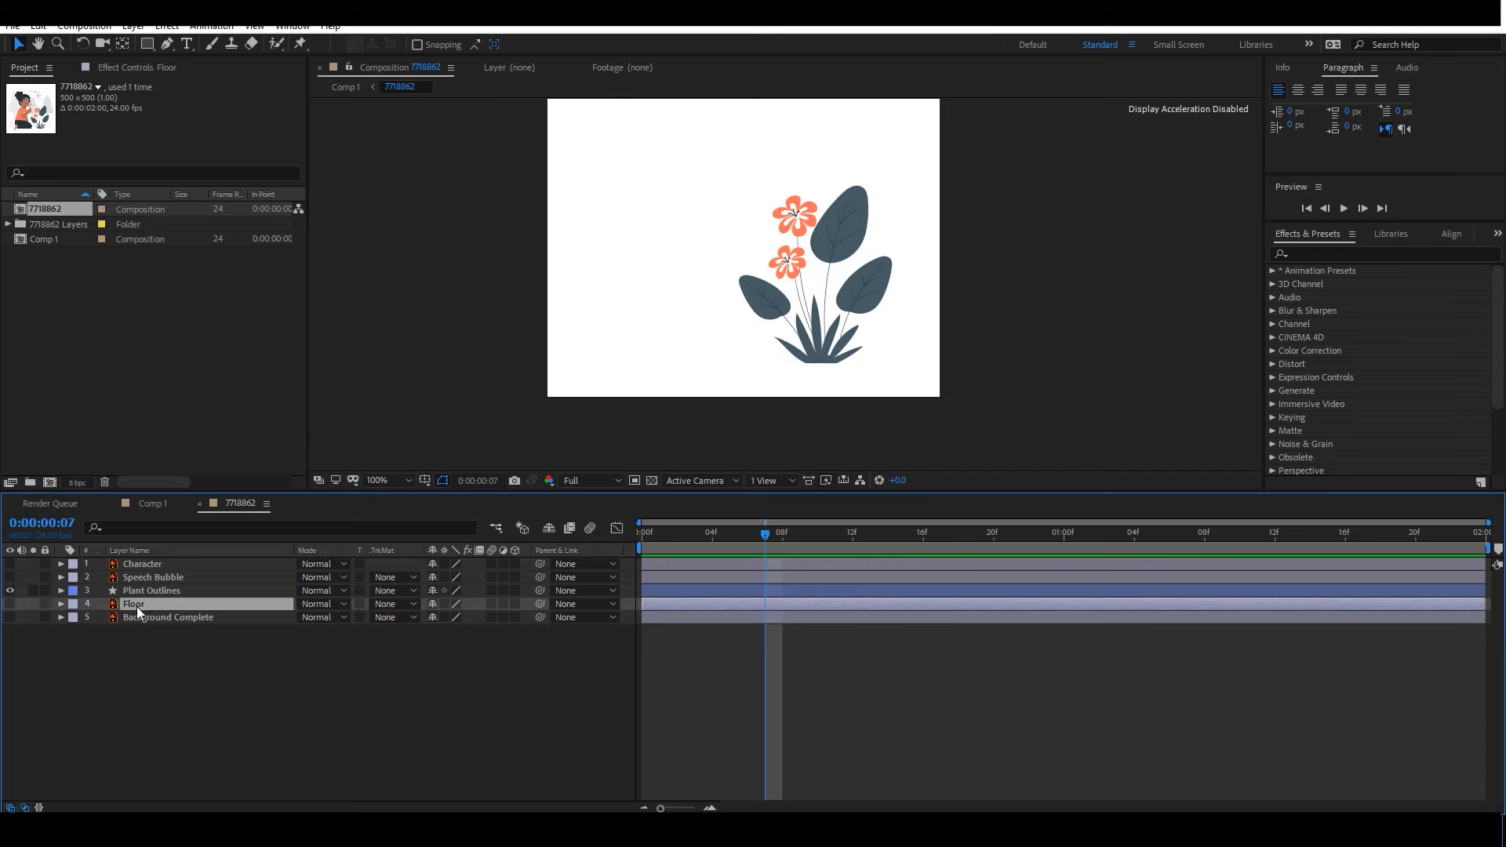
click(11, 604)
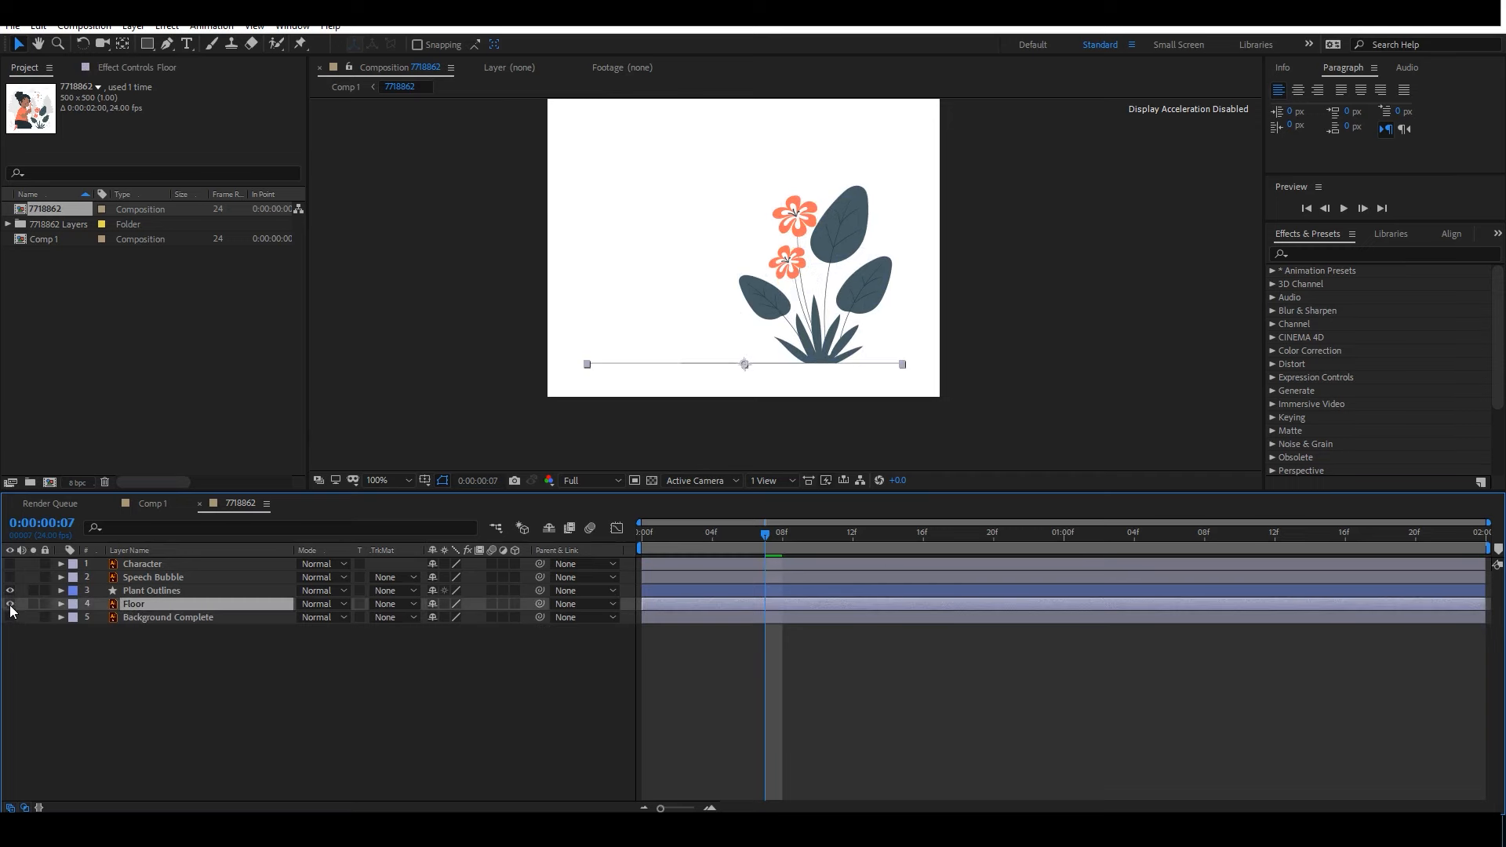
right_click(157, 602)
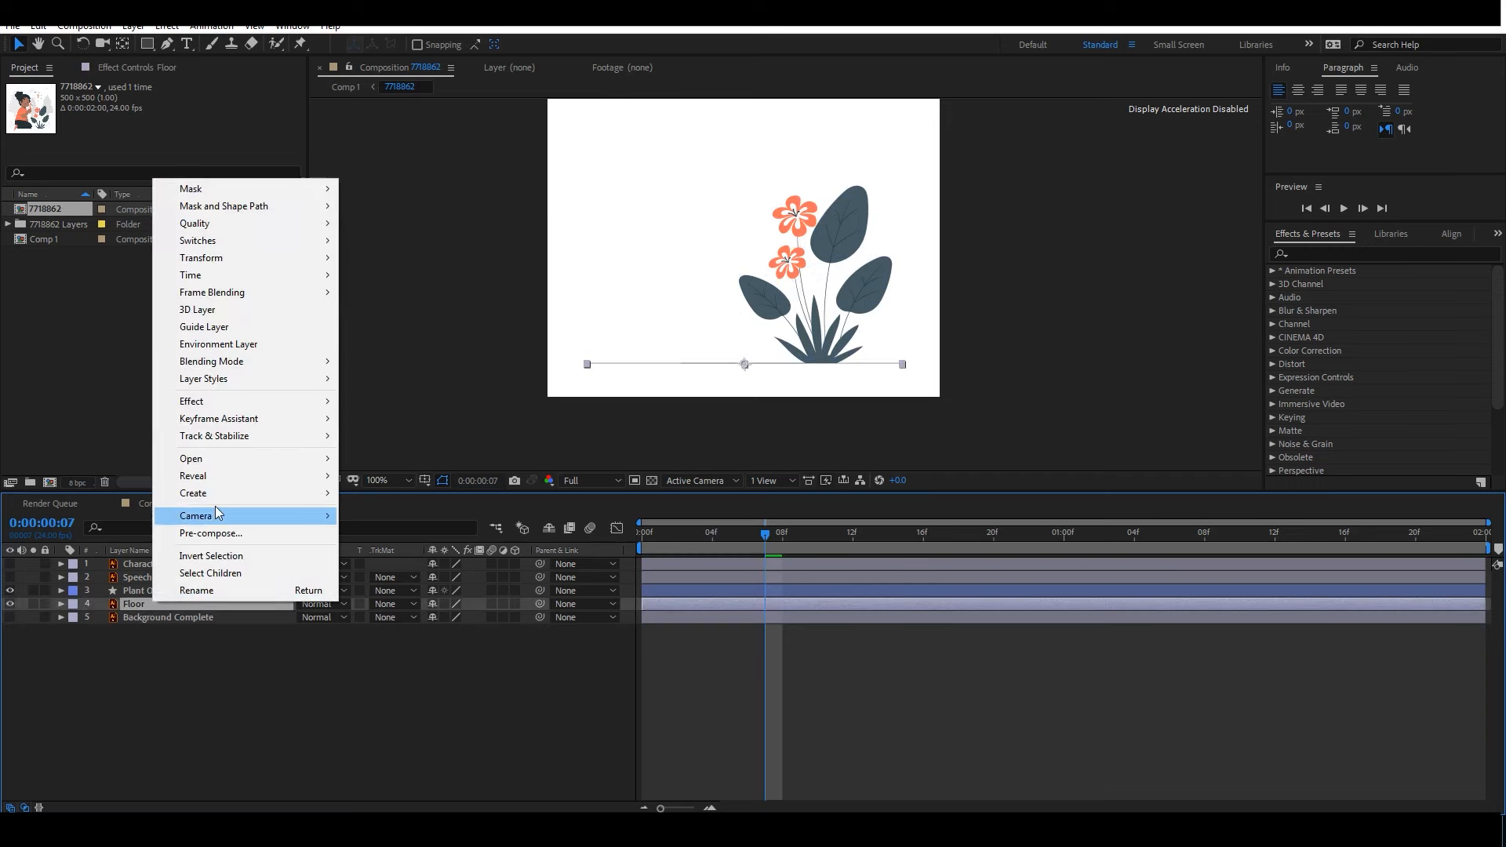
mouse_move(193, 493)
click(416, 549)
click(142, 620)
key(Delete)
Make the Background Complete layer visible, create shapes from it as a vector layer, and delete the original layer.
click(102, 620)
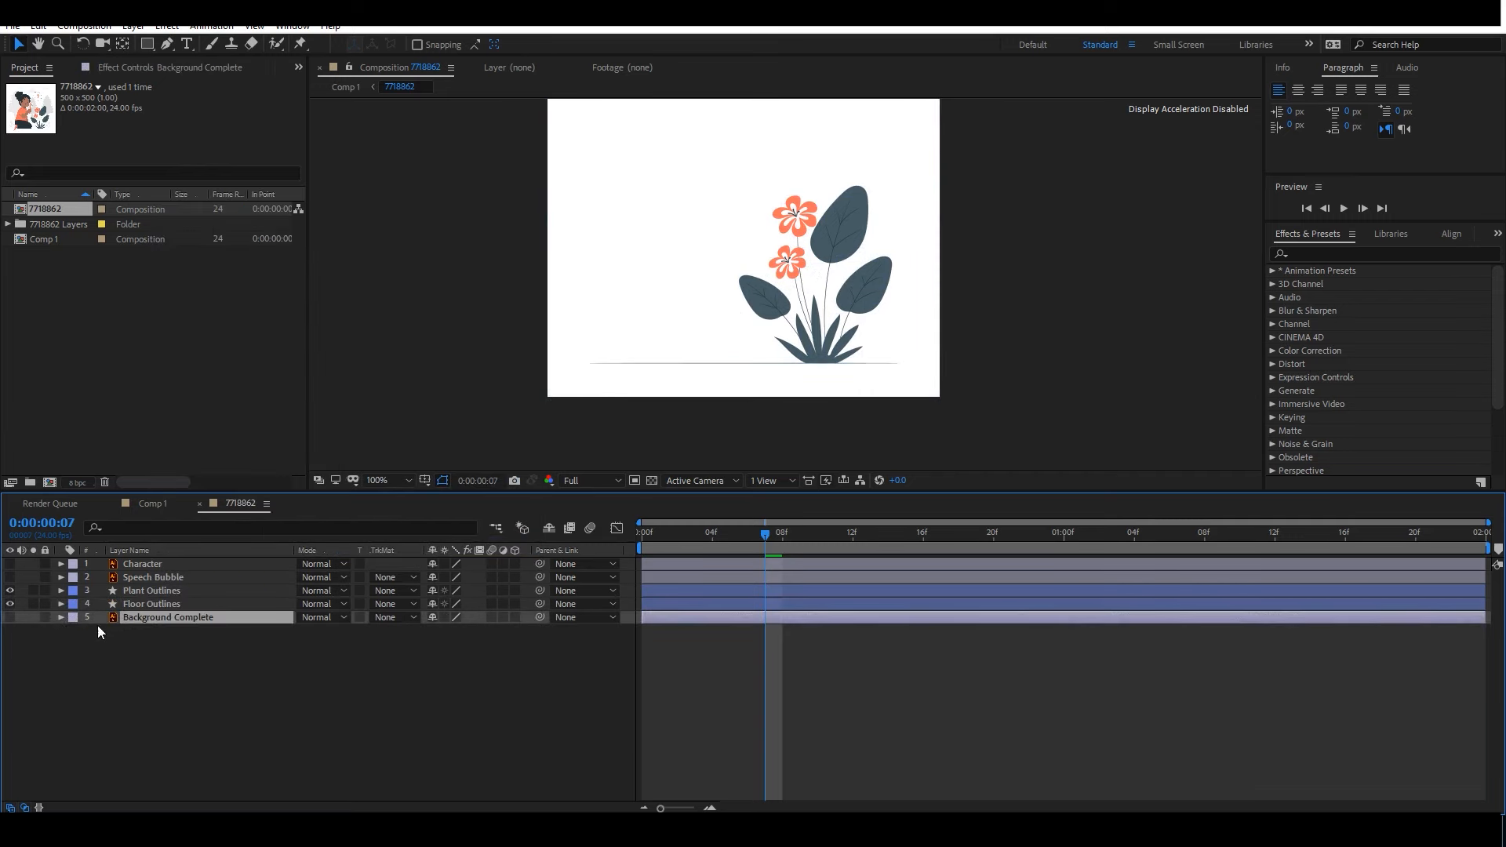
click(17, 617)
right_click(162, 615)
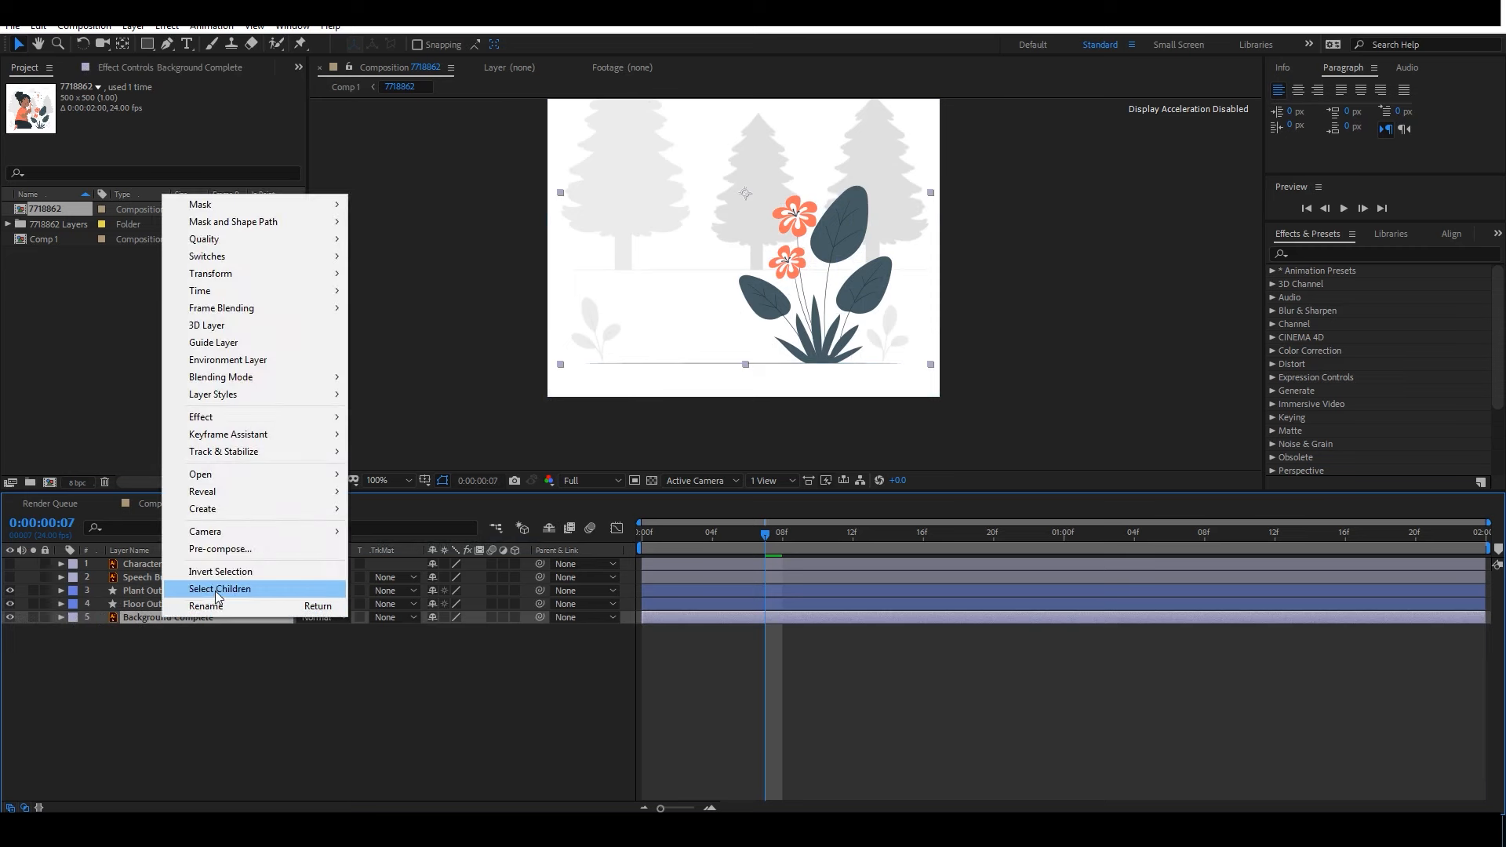
mouse_move(248, 531)
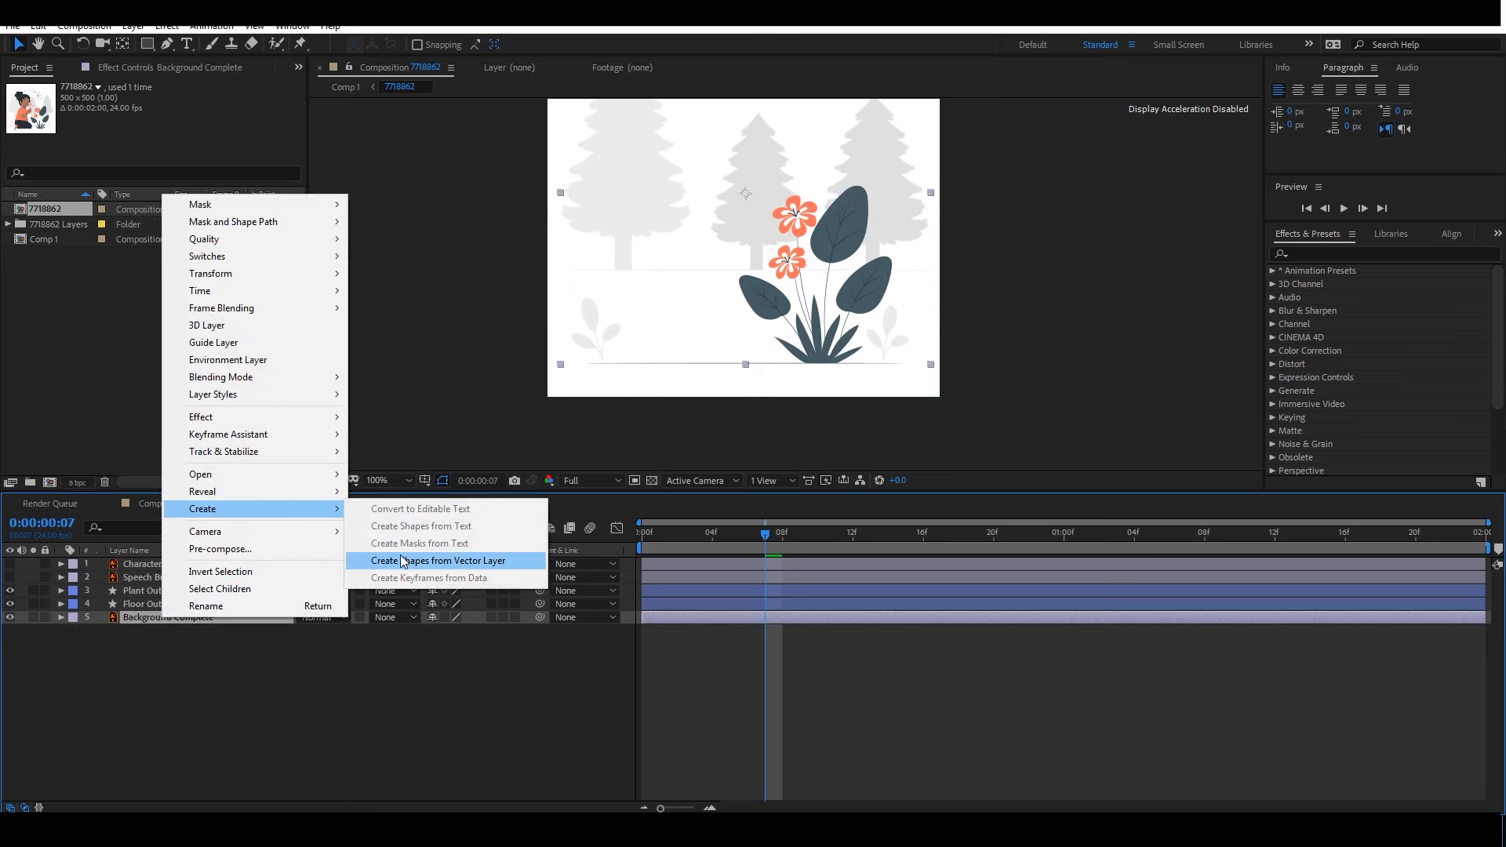
click(423, 563)
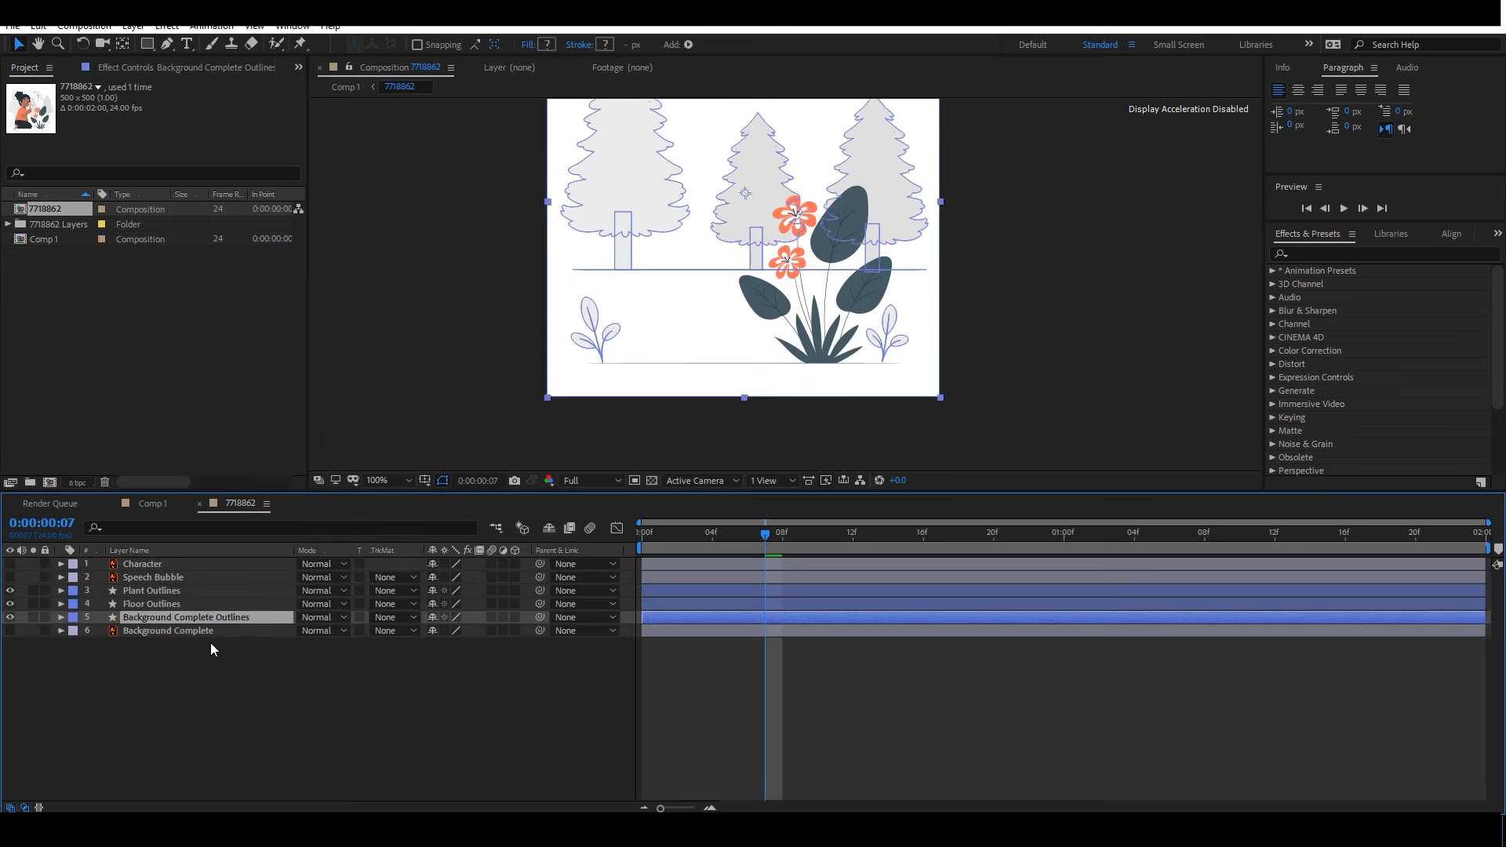
click(190, 632)
key(Delete)
Expand the contents of Background Complete Outlines and examine its groups one by one to see which artwork each represents.
click(177, 616)
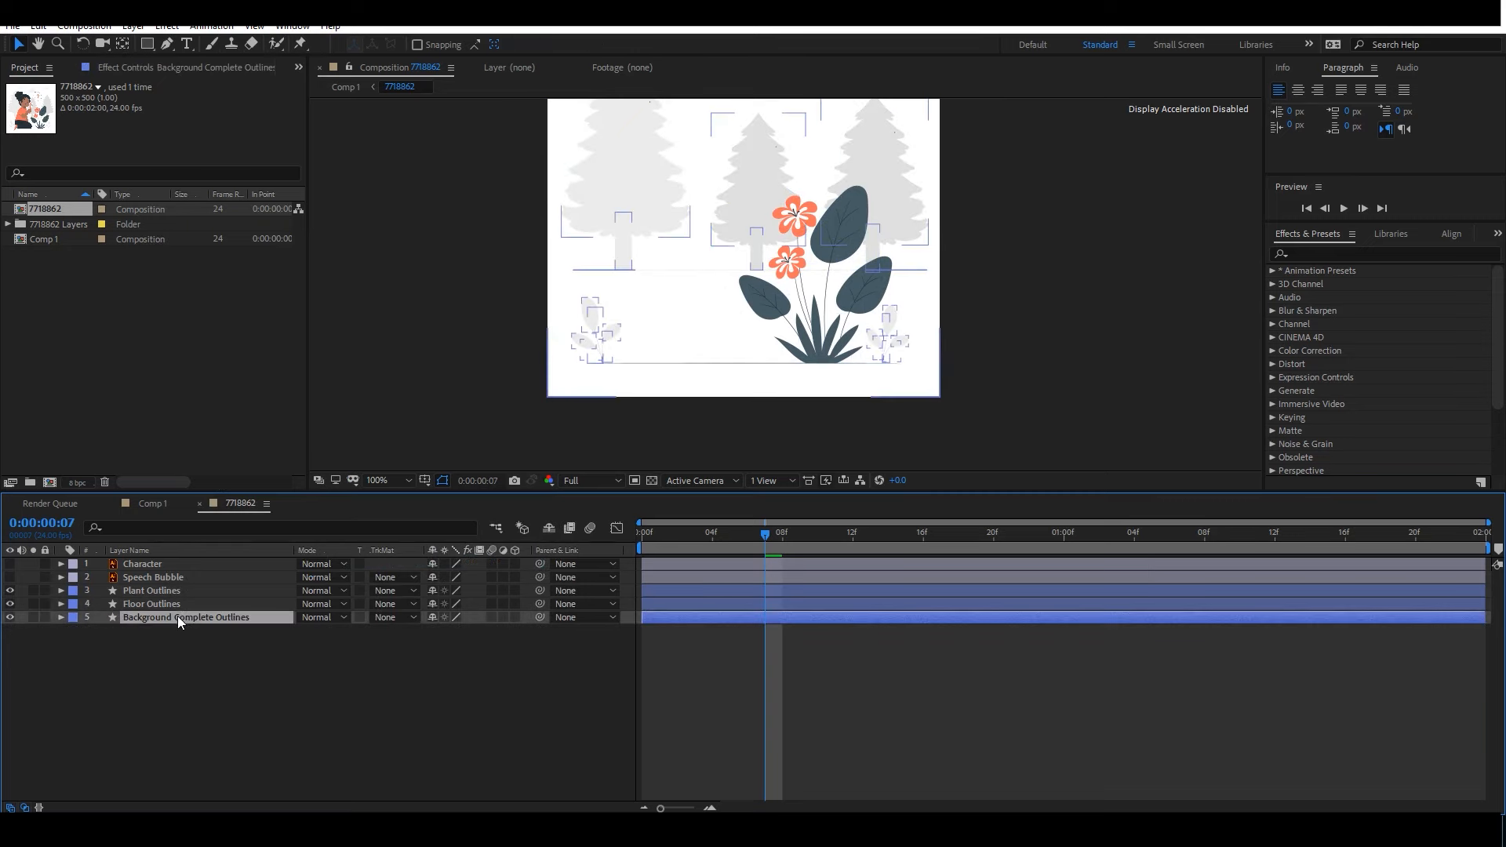
key(space)
mouse_move(1012, 290)
mouse_down()
mouse_move(1017, 386)
mouse_move(999, 280)
mouse_up()
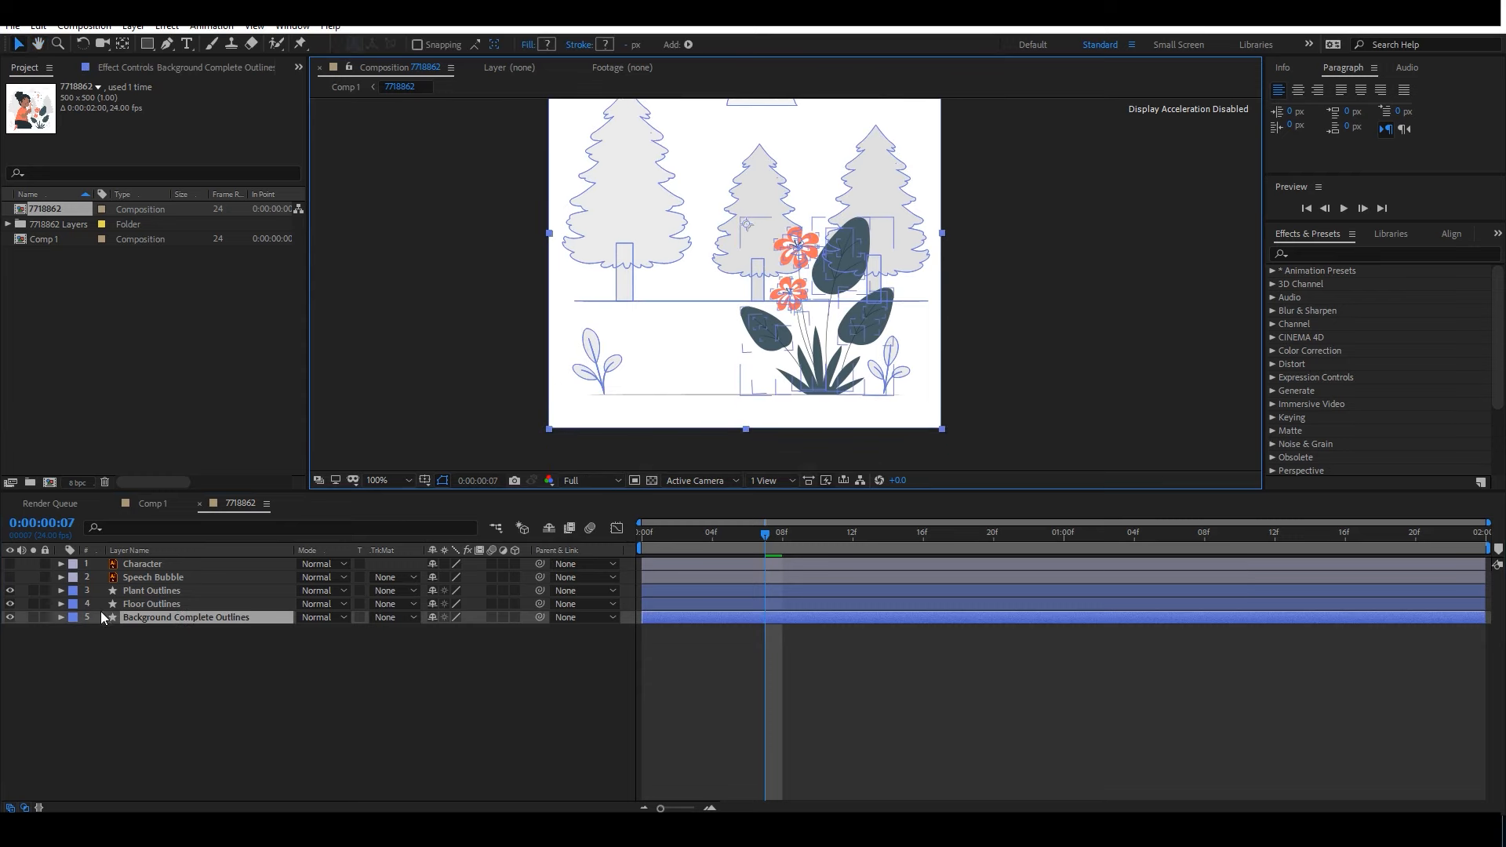
click(61, 617)
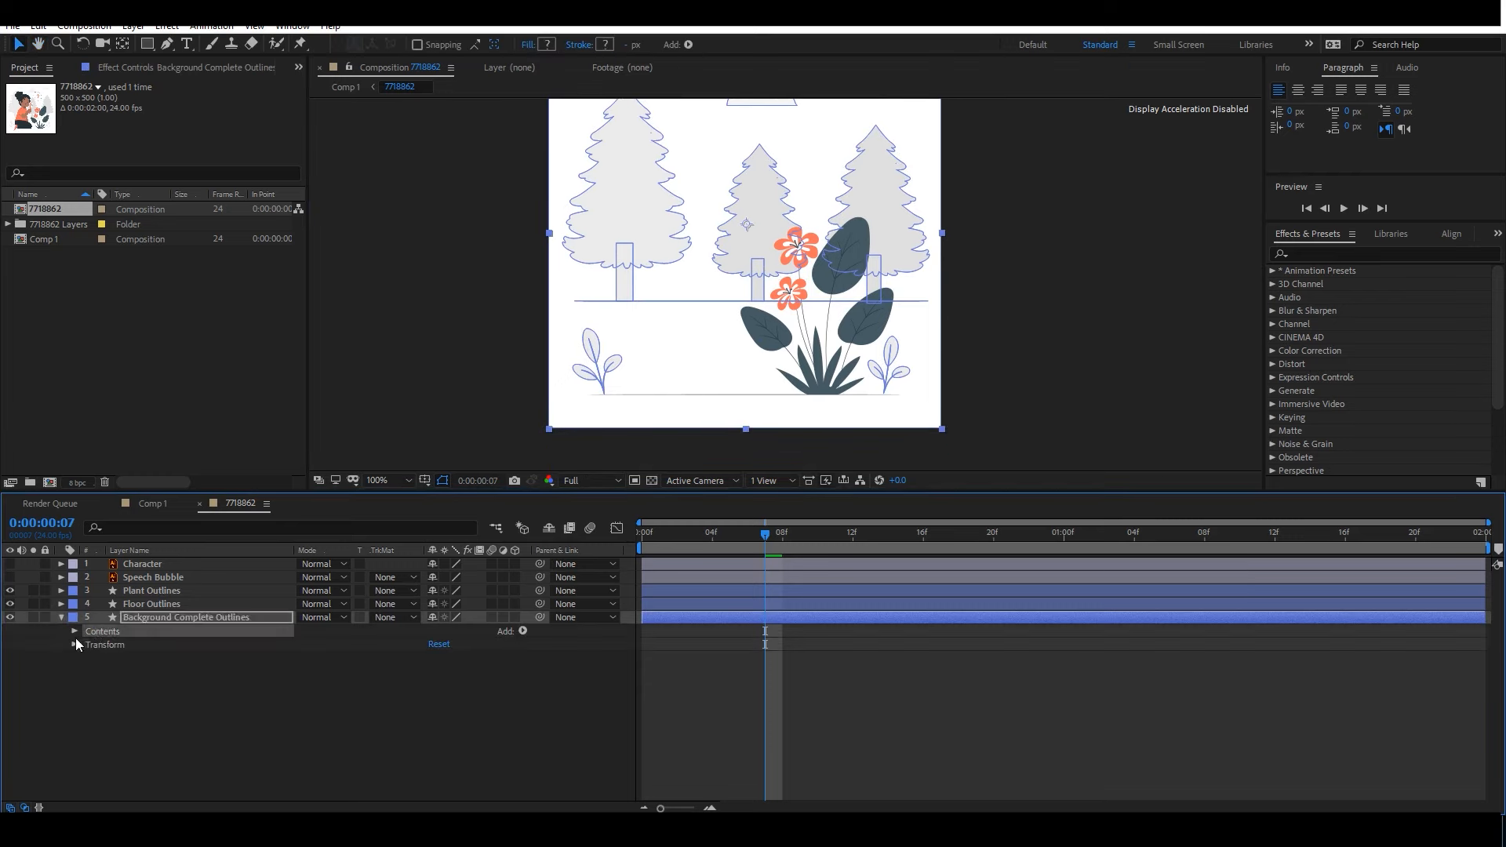
click(75, 632)
click(123, 594)
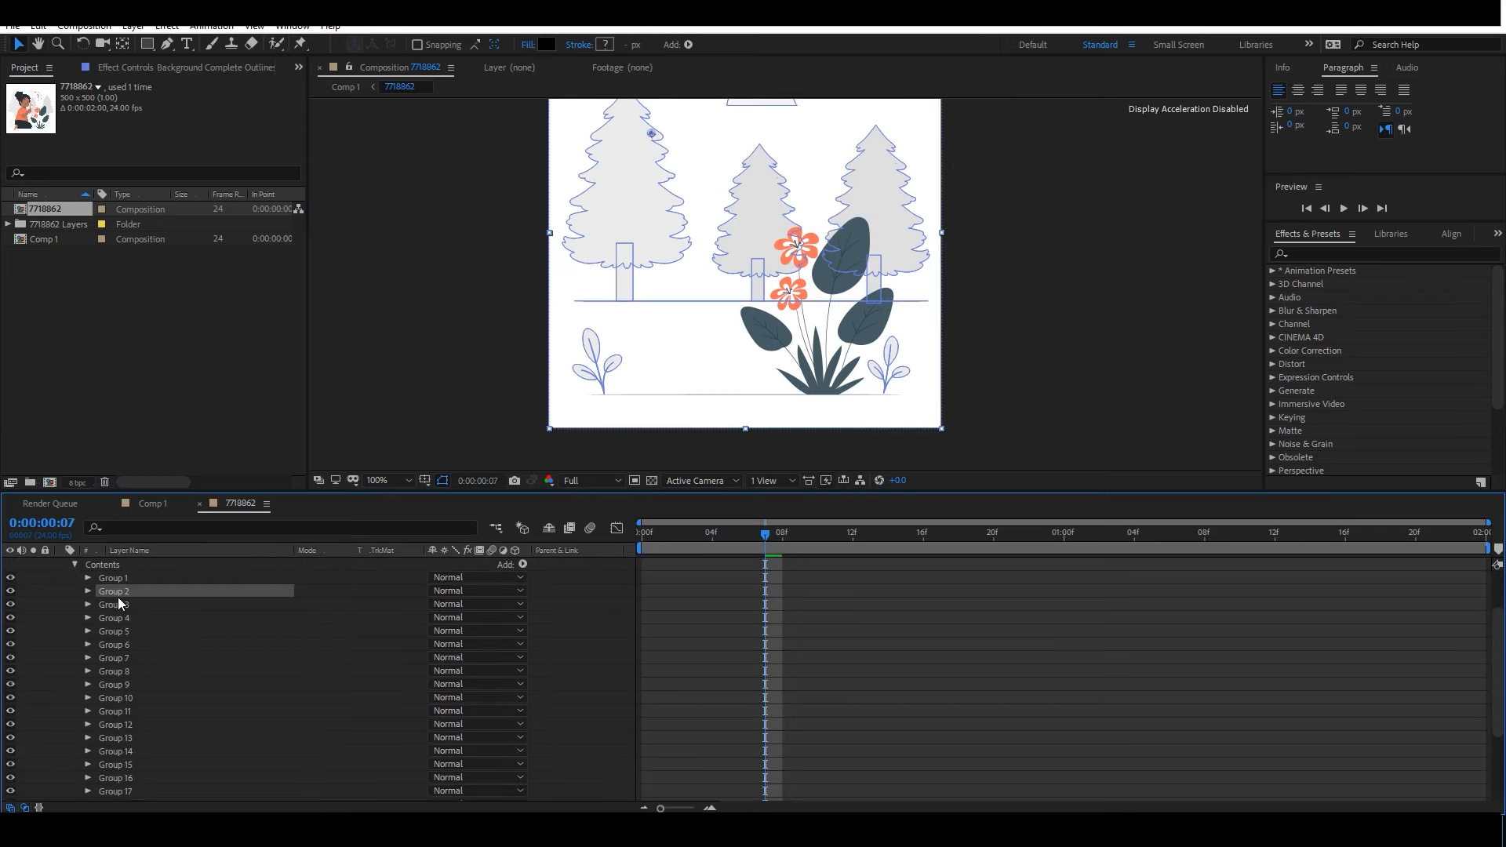
click(121, 605)
click(121, 618)
click(122, 632)
click(123, 644)
click(121, 658)
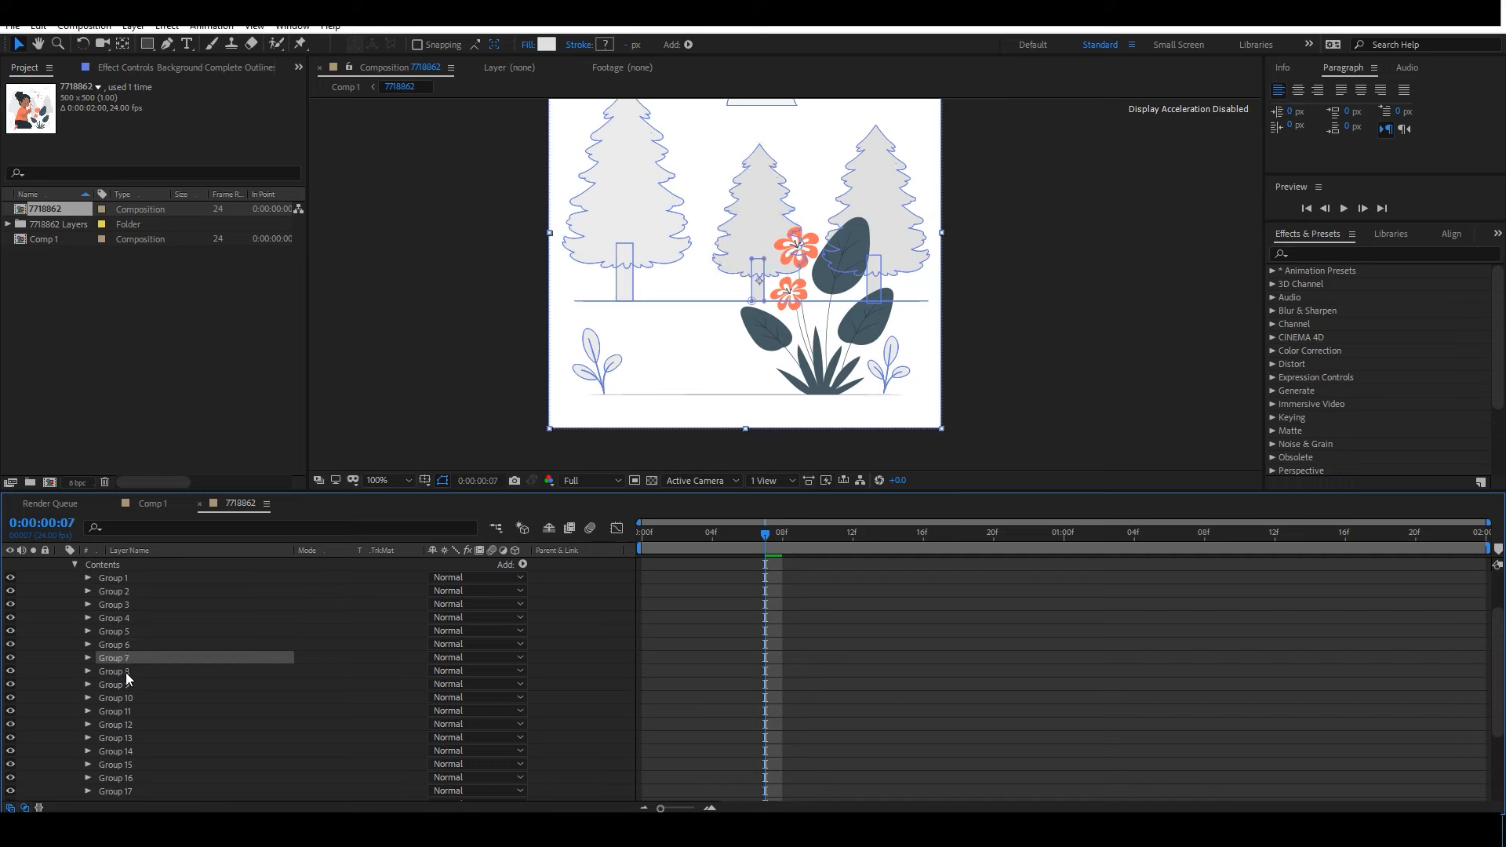
click(124, 672)
click(122, 685)
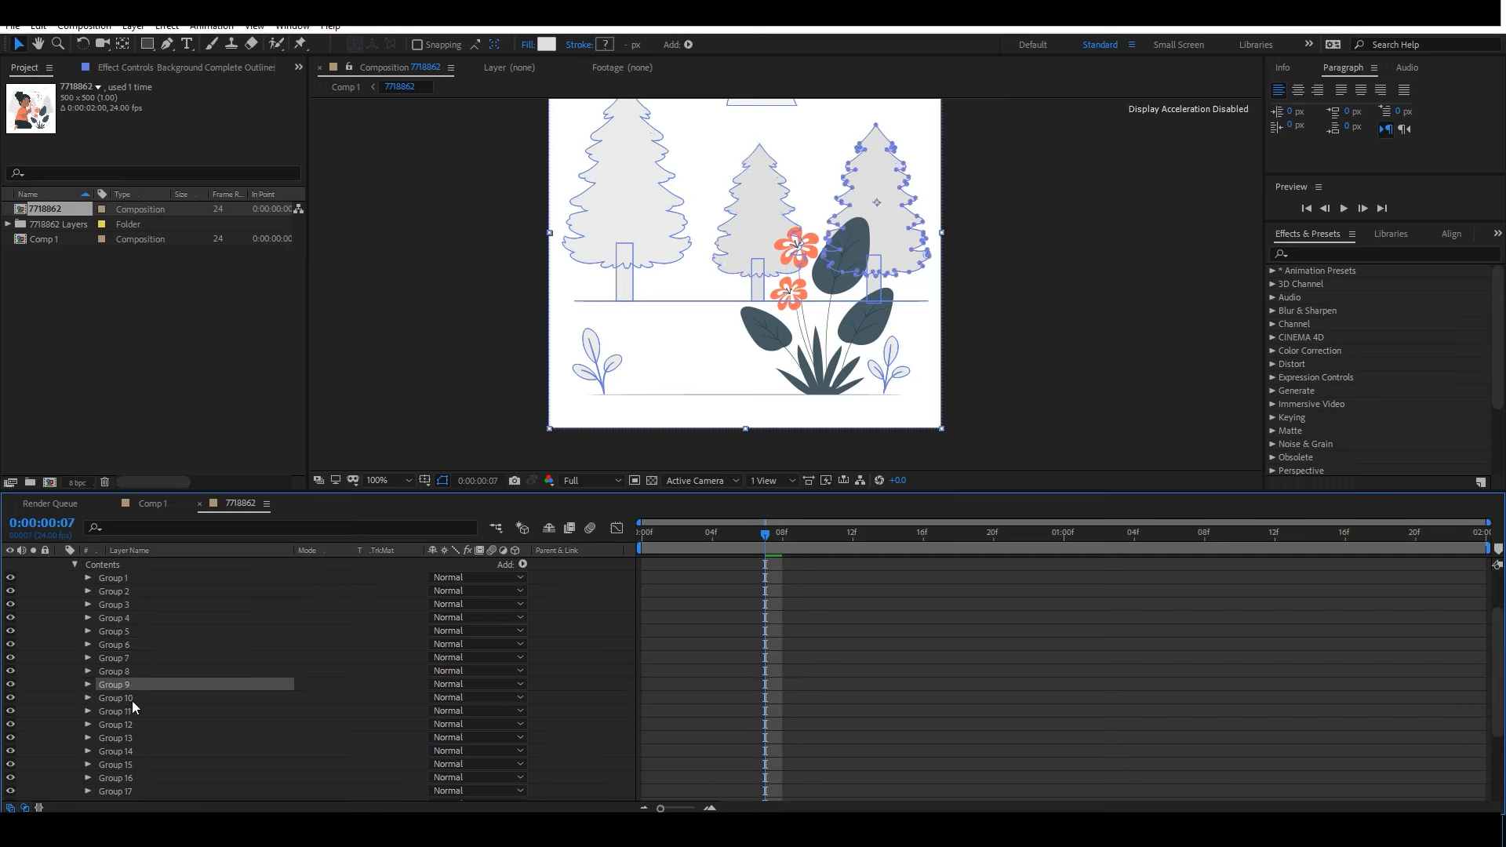
click(131, 698)
click(133, 713)
click(131, 725)
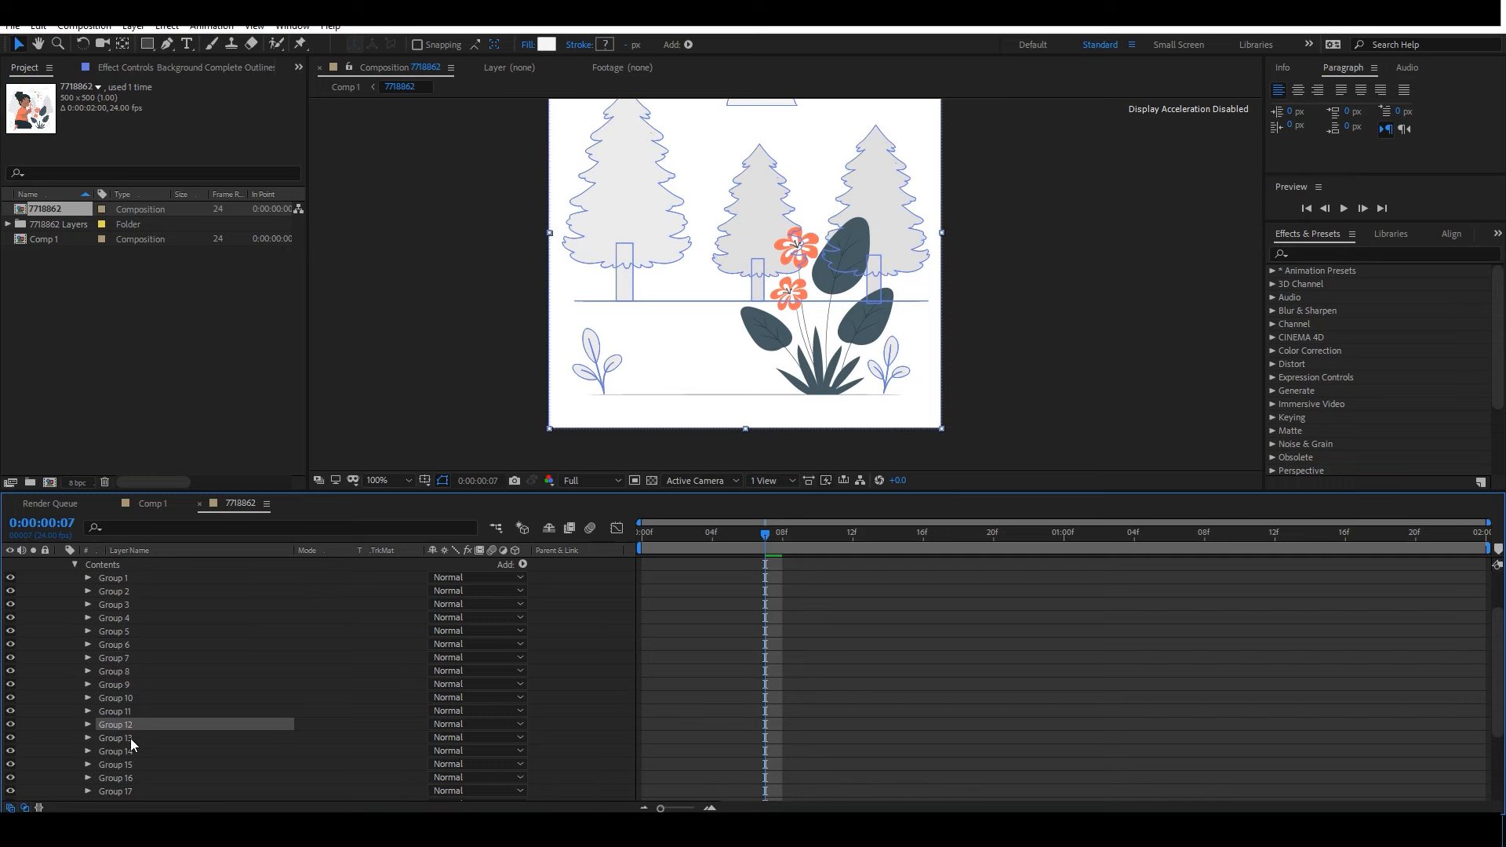
click(129, 738)
click(130, 752)
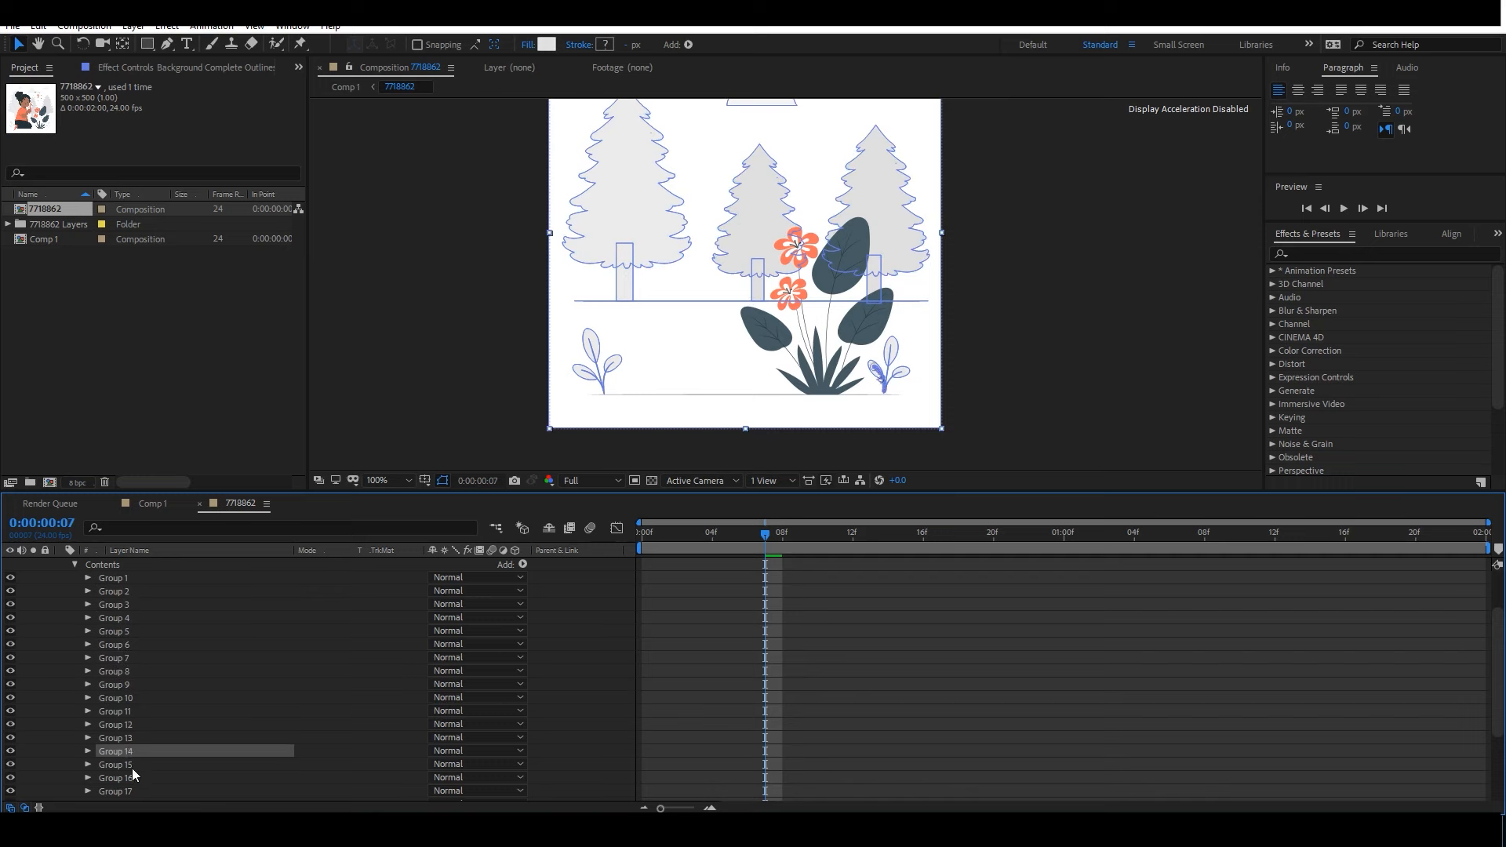
click(132, 765)
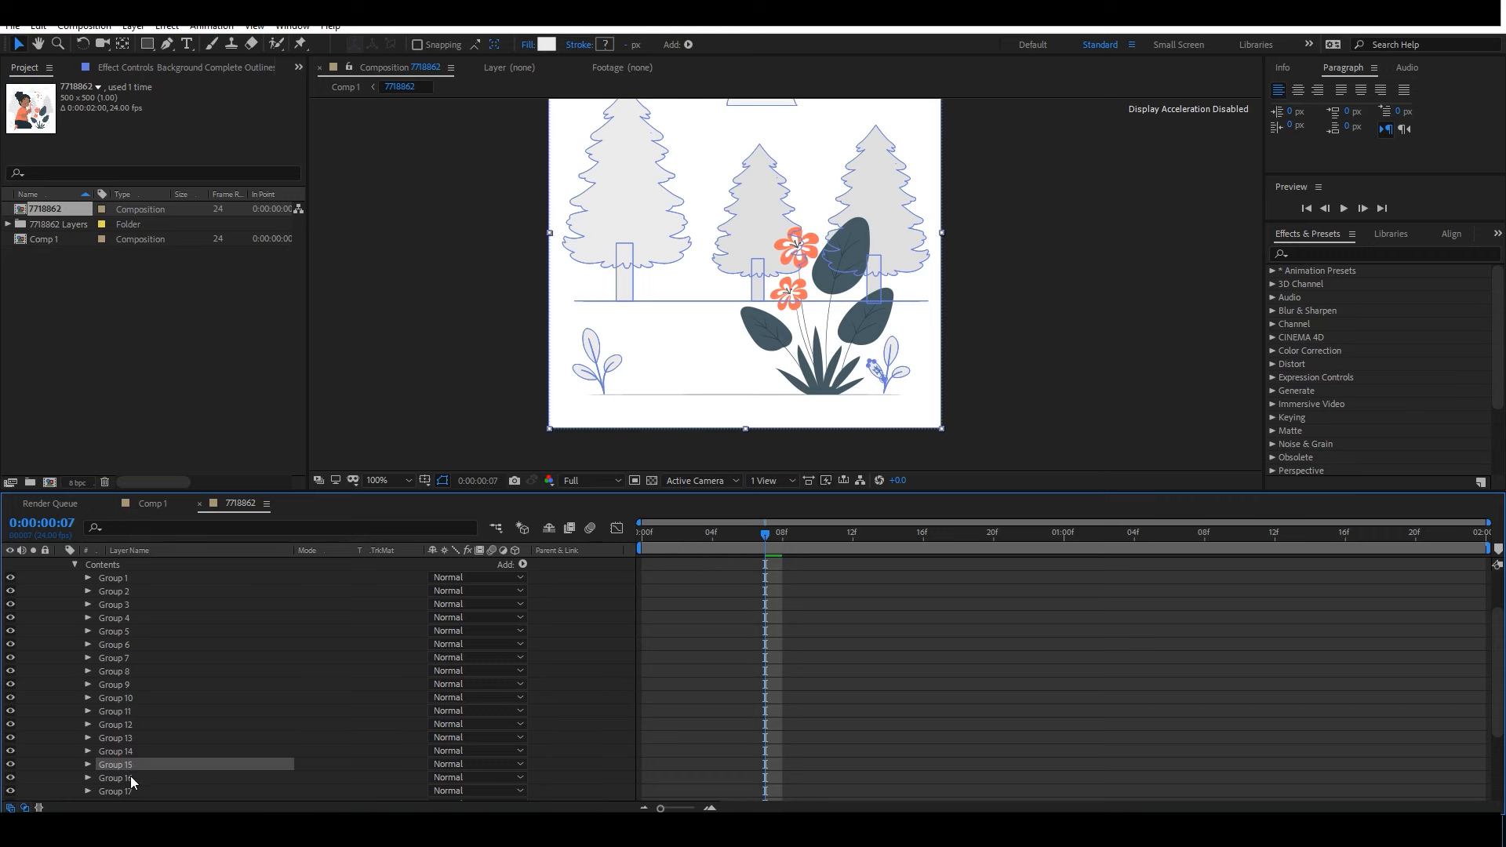
click(131, 776)
drag(1499, 676, 1500, 740)
click(118, 621)
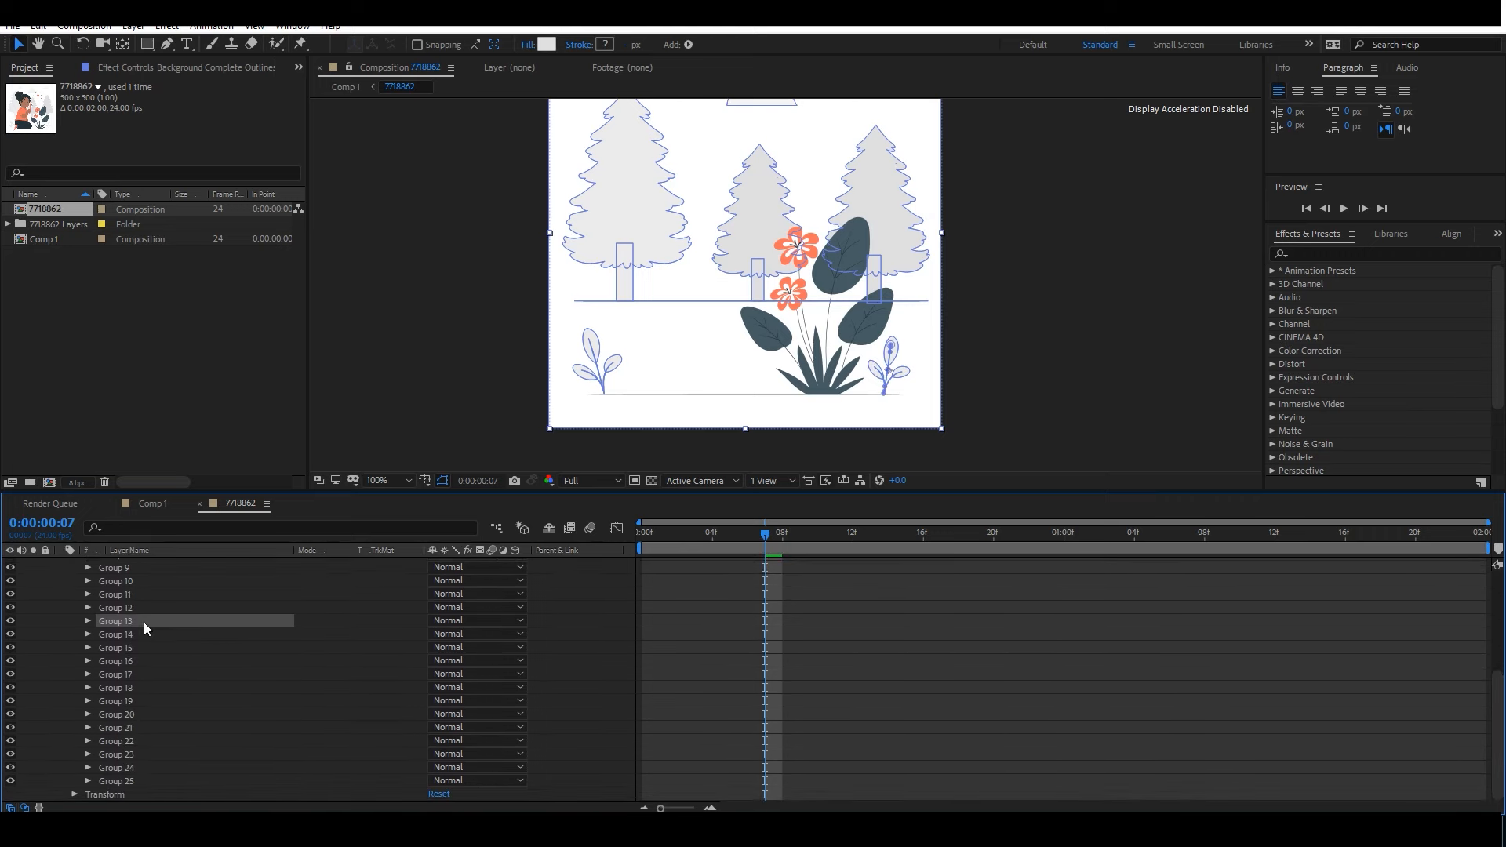
Combine Group 14 through Group 19 of Background Complete Outlines, the small right-hand background plant, into one group.
click(133, 637)
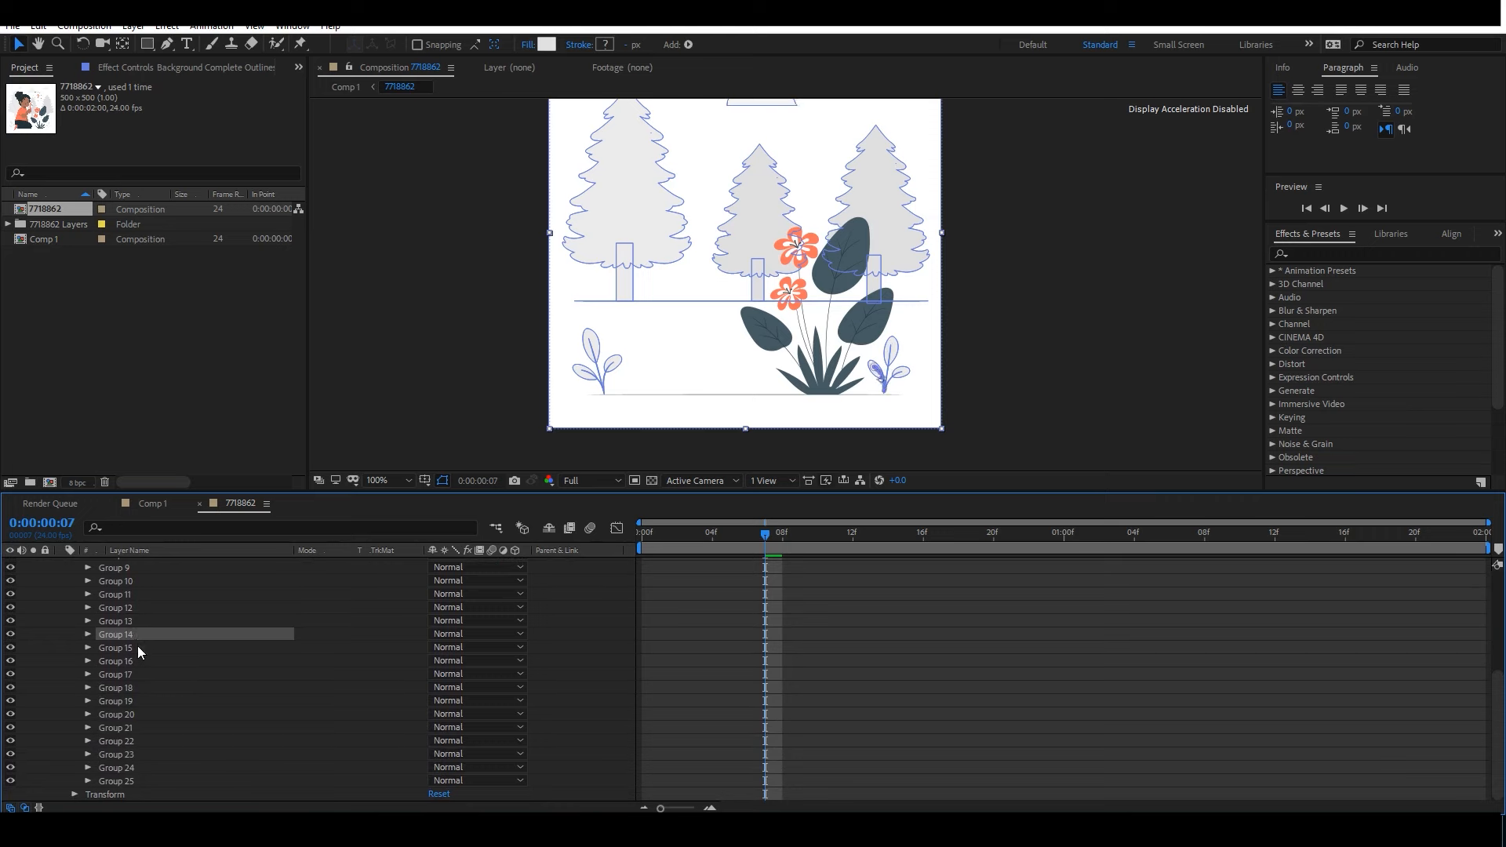
ctrl+click(138, 648)
ctrl+click(139, 658)
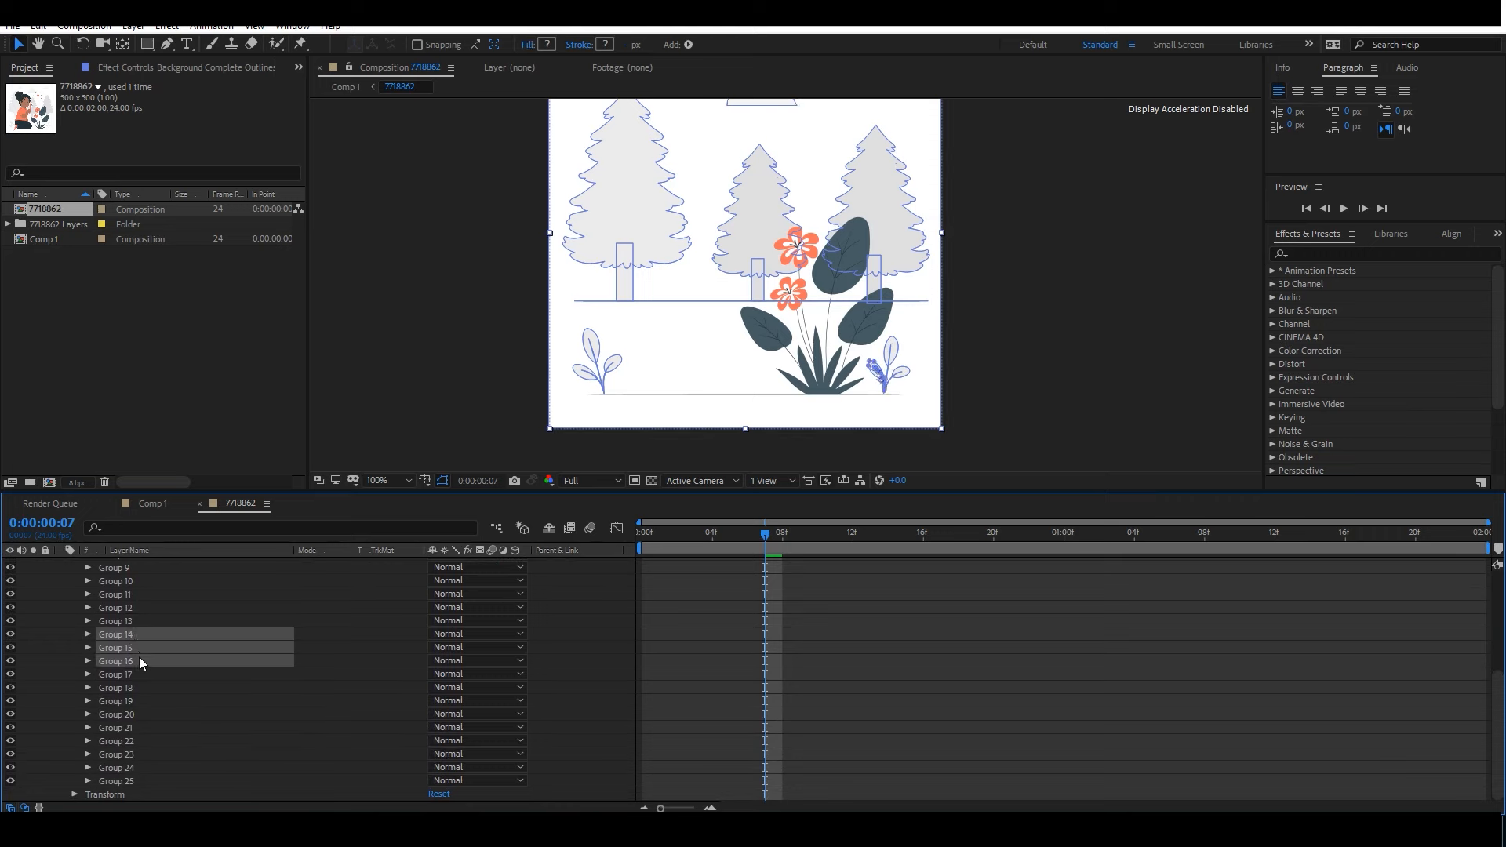
ctrl+click(131, 675)
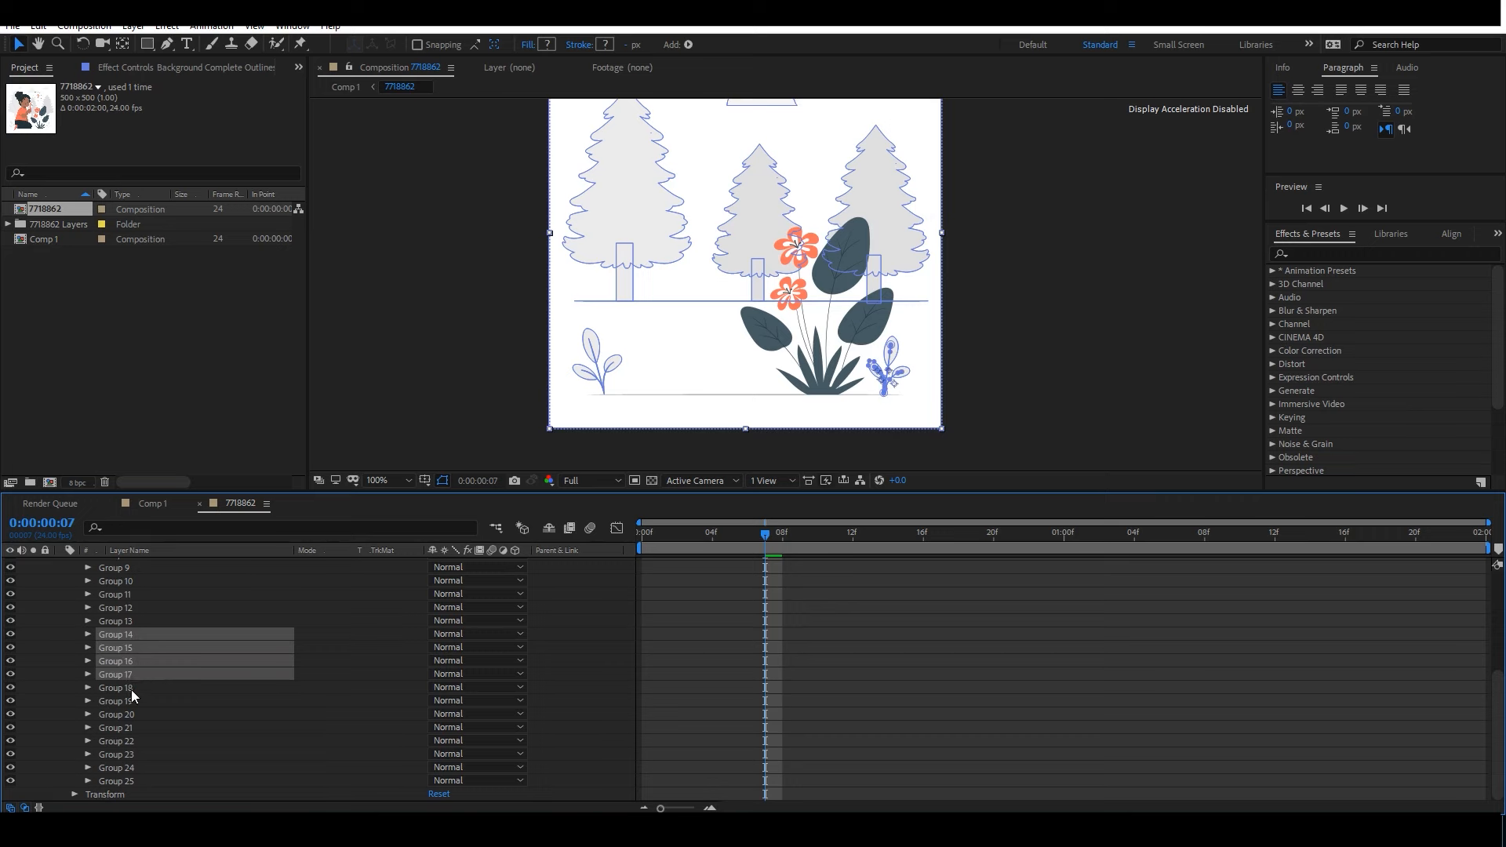
ctrl+click(131, 689)
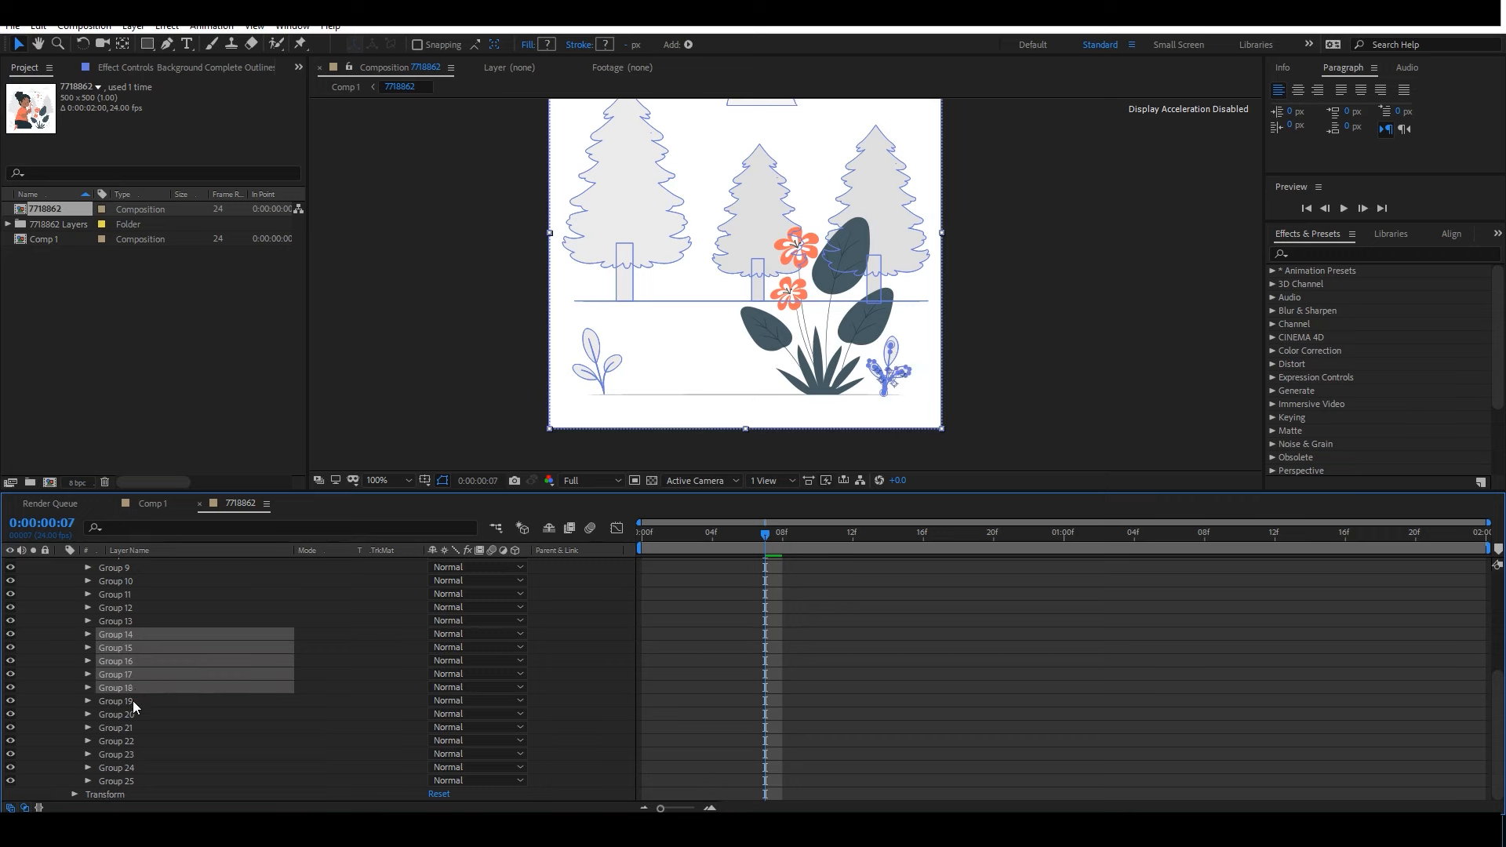
ctrl+click(132, 702)
ctrl+click(135, 715)
ctrl+click(141, 717)
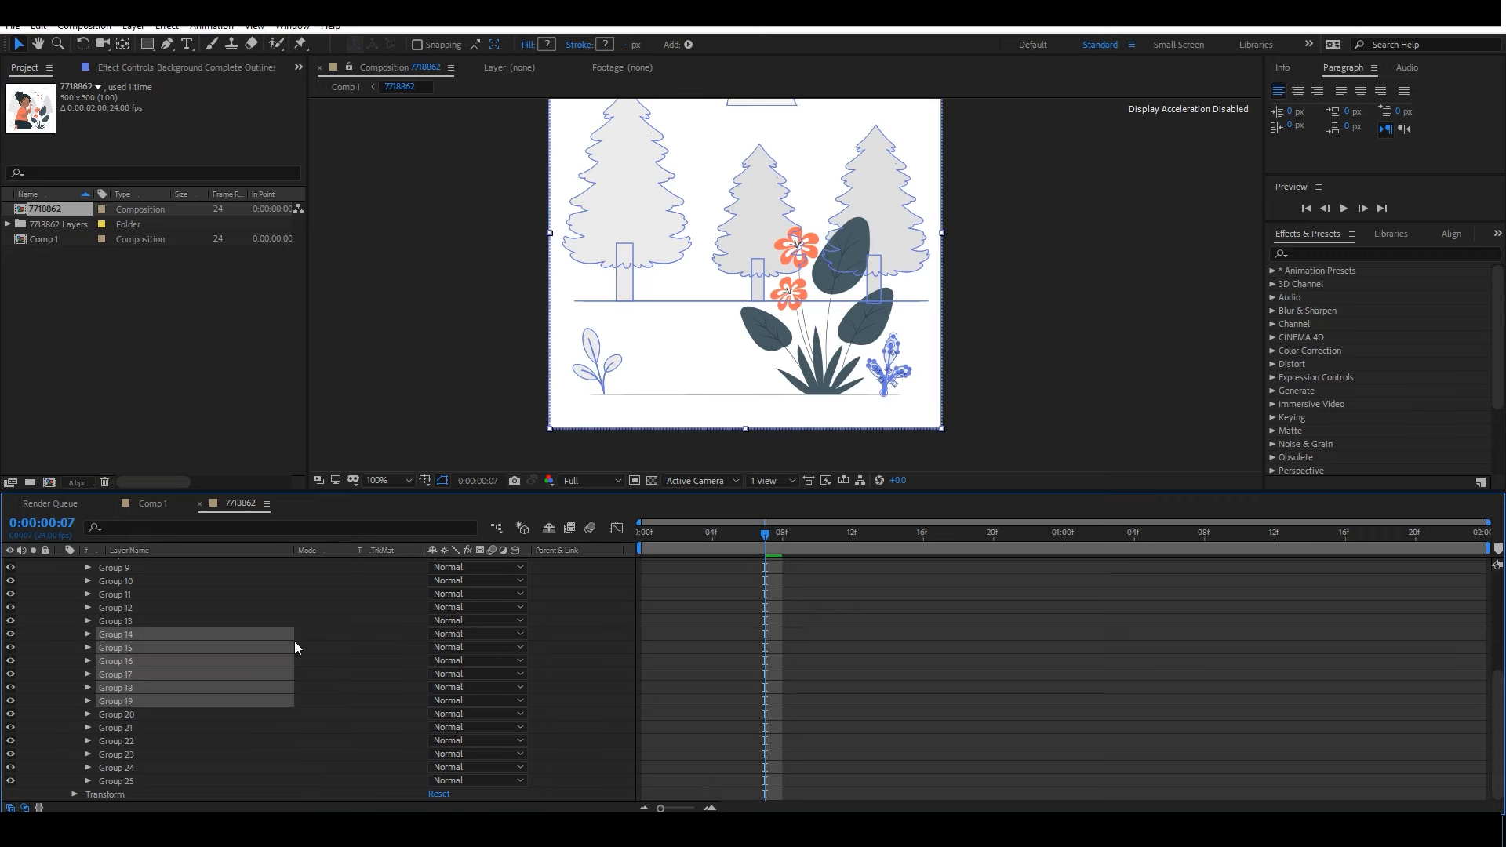
key(ctrl+g)
click(139, 728)
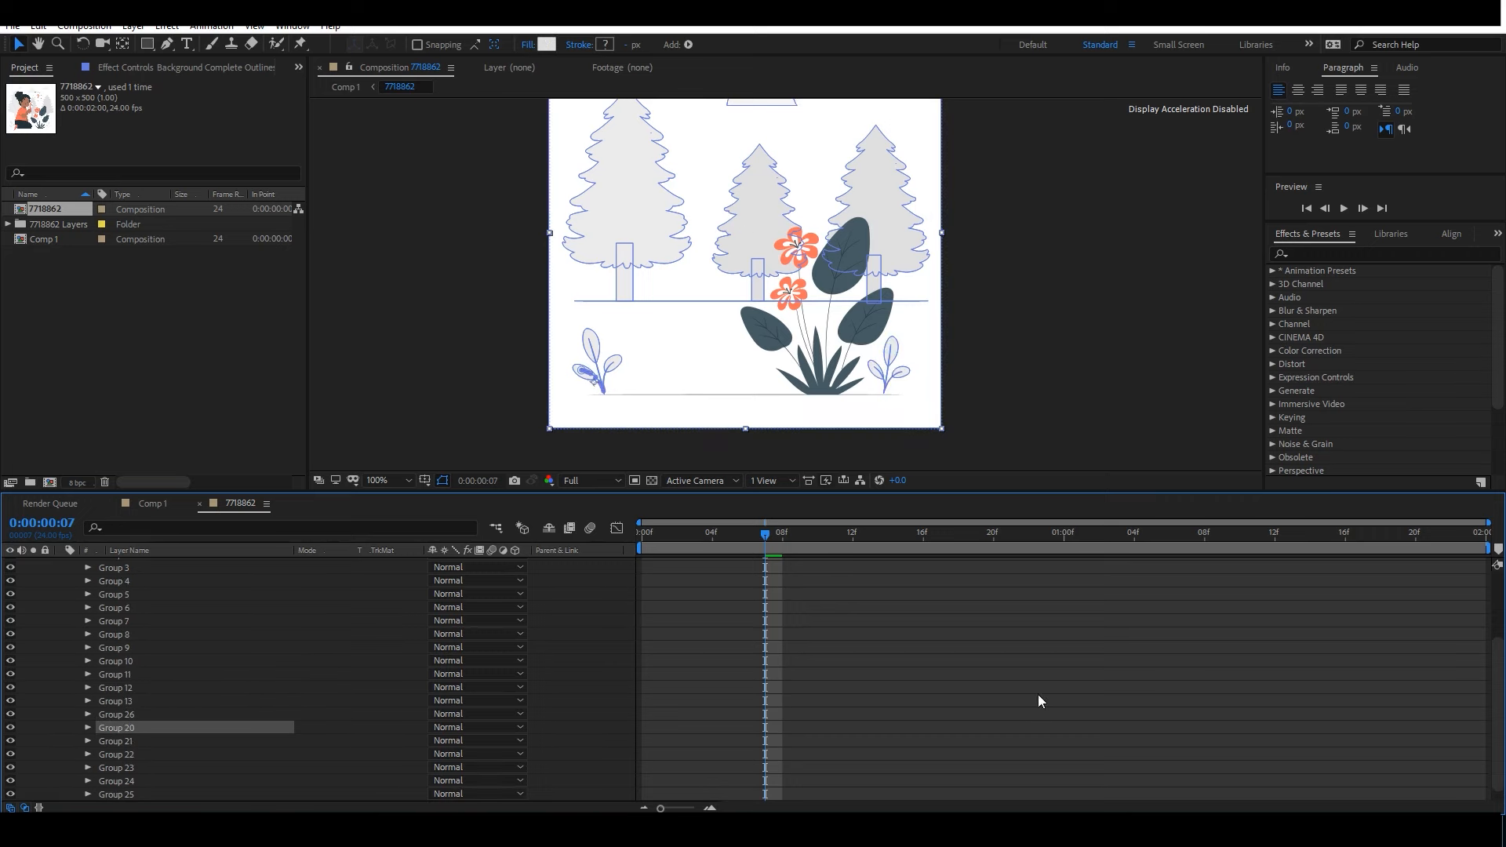
scroll(811, 726, down, 1)
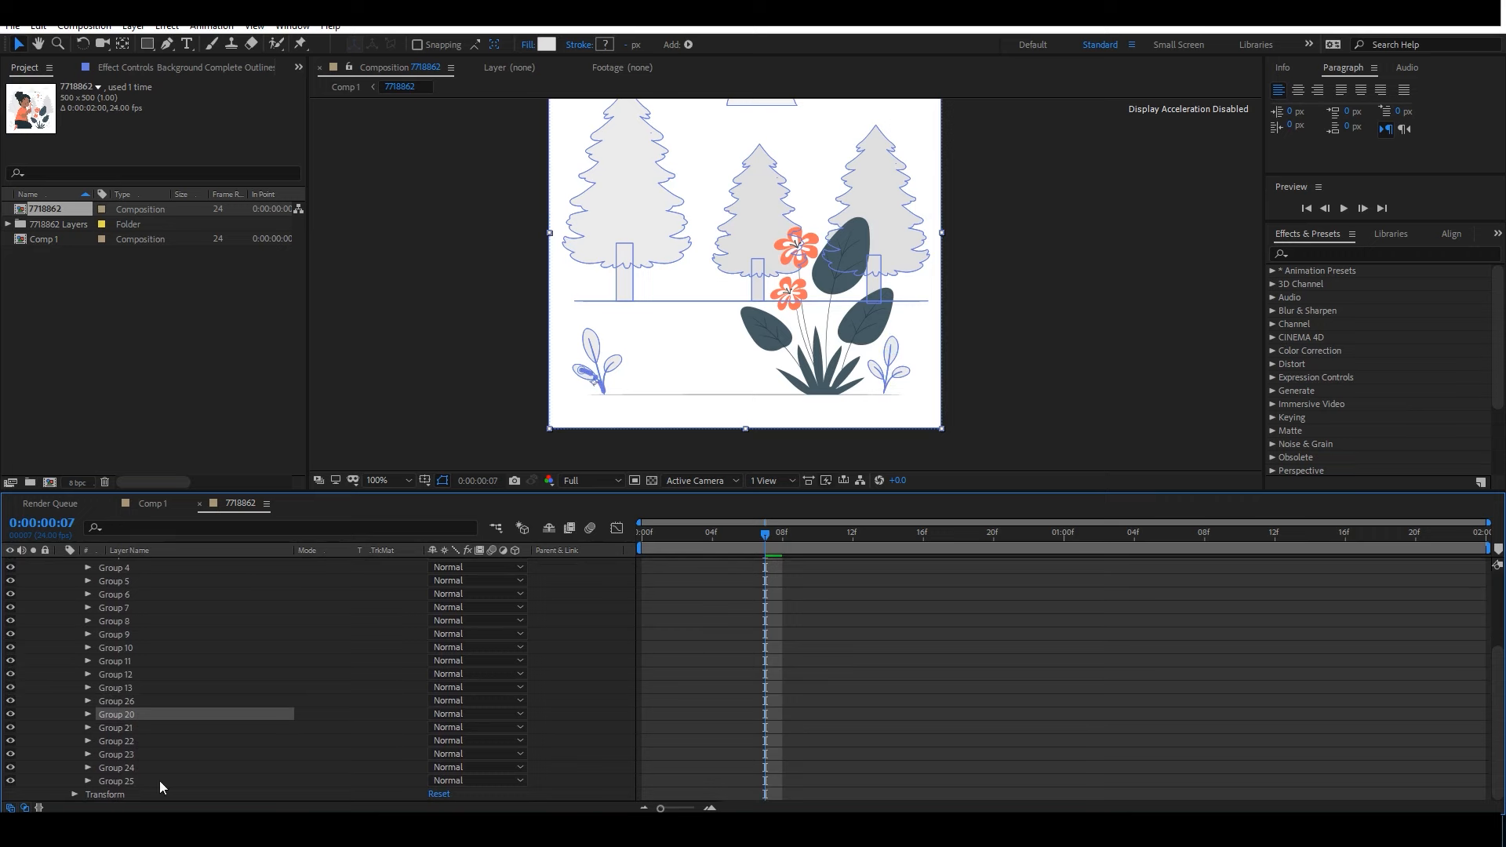
ctrl+click(139, 729)
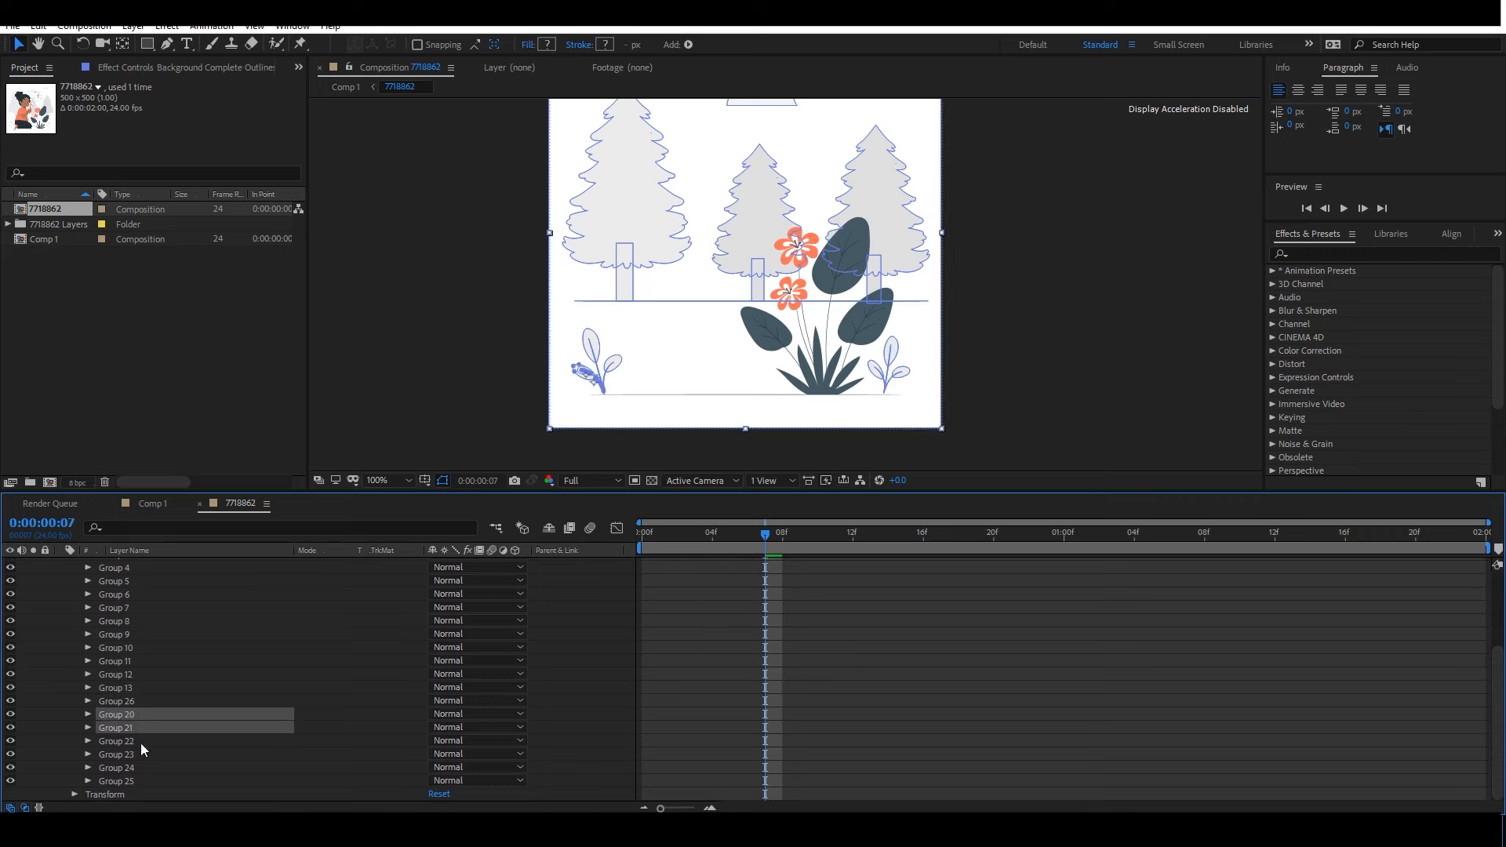
ctrl+click(140, 741)
ctrl+click(143, 755)
ctrl+click(140, 767)
ctrl+click(142, 781)
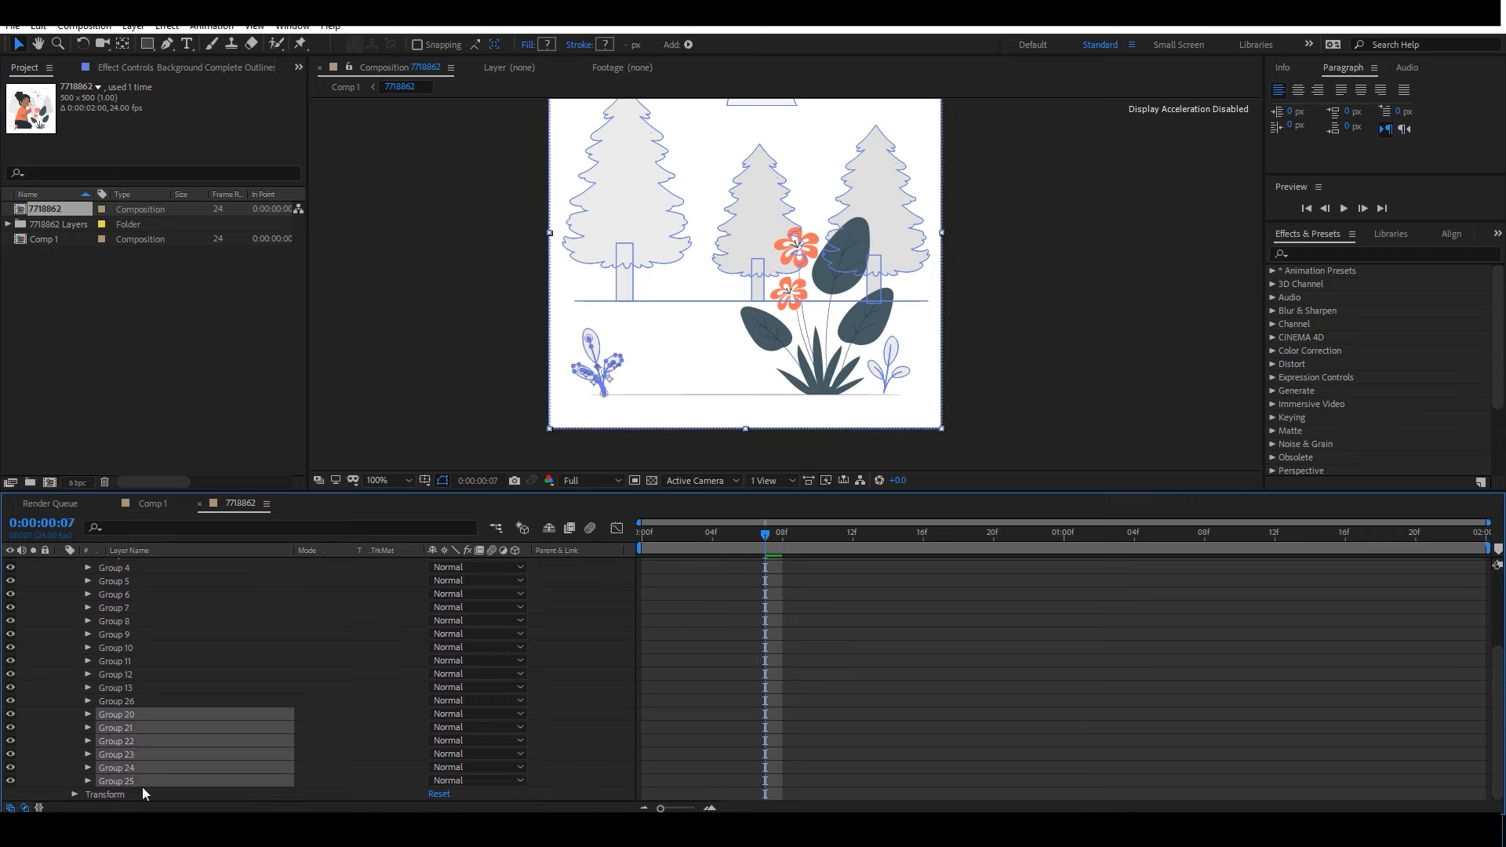
key(ctrl+b)
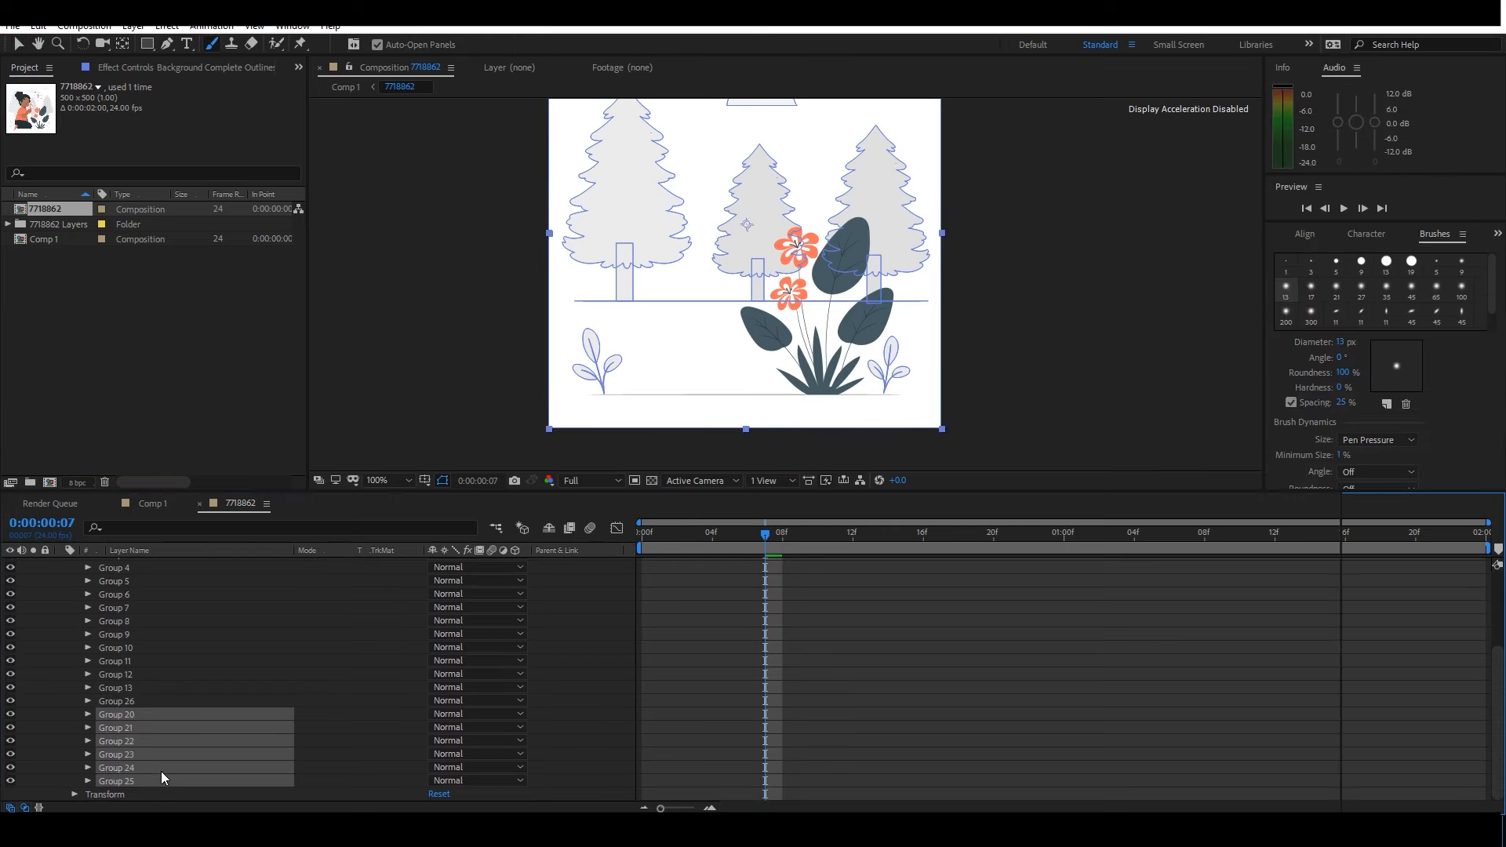
key(ctrl+z)
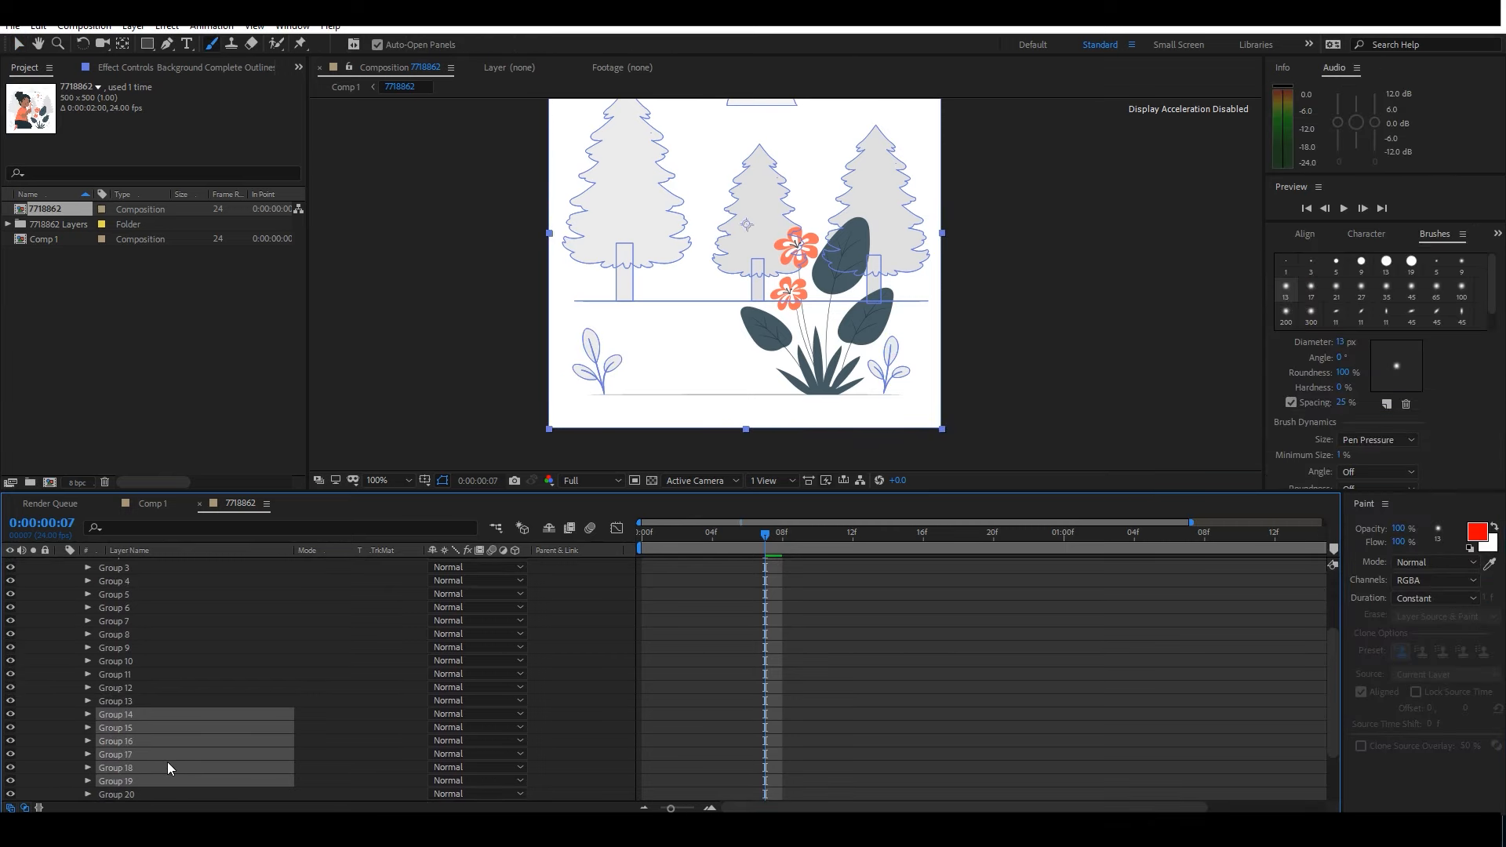
key(ctrl+shift+z)
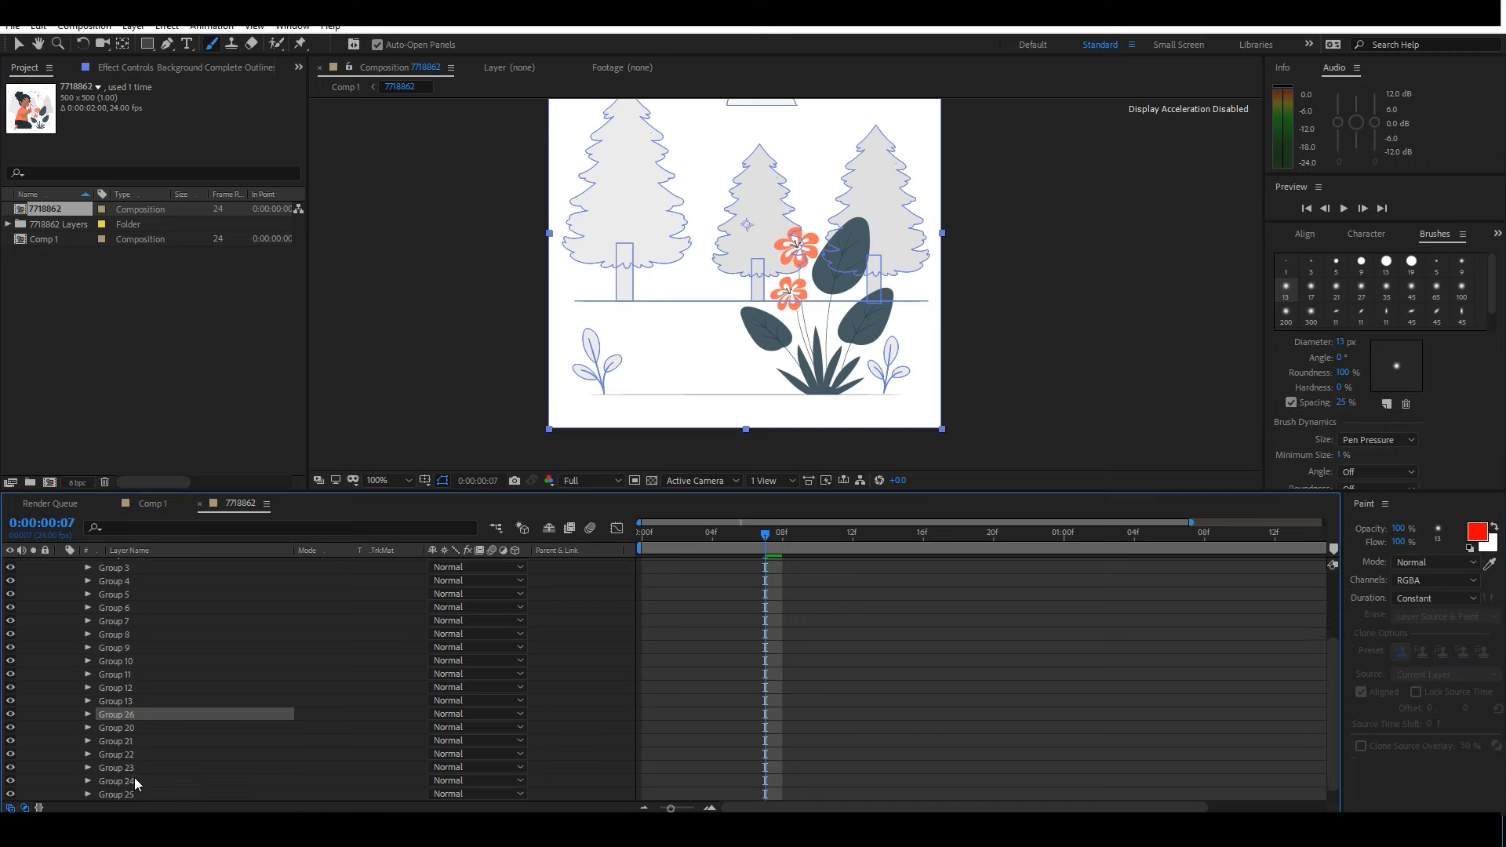
Combine Group 20 through Group 25 of Background Complete Outlines, the small left-hand background plant, into one group.
click(136, 730)
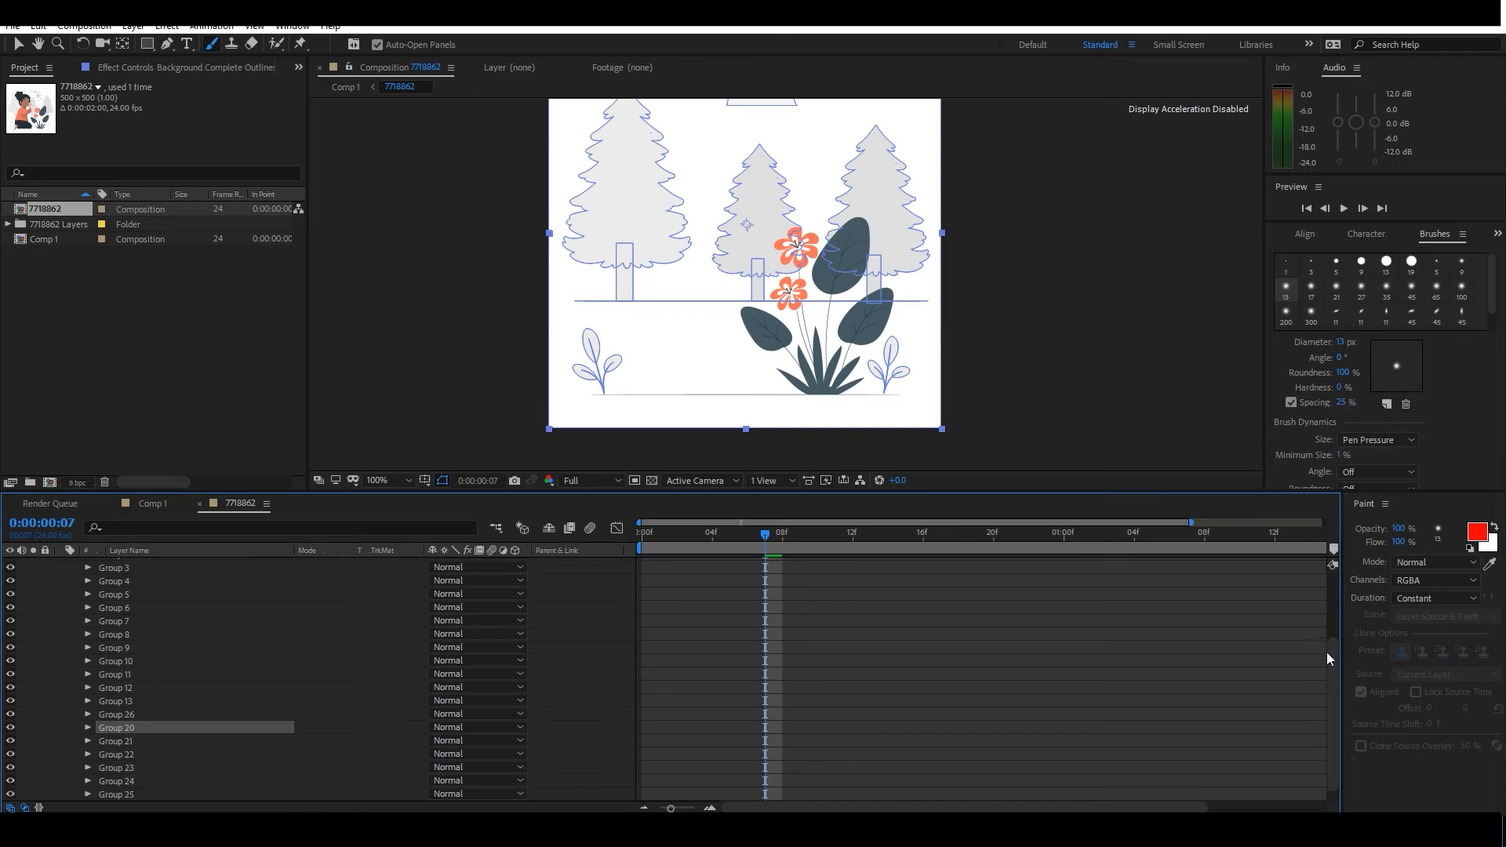
scroll(1335, 696, down, 1)
shift+click(130, 783)
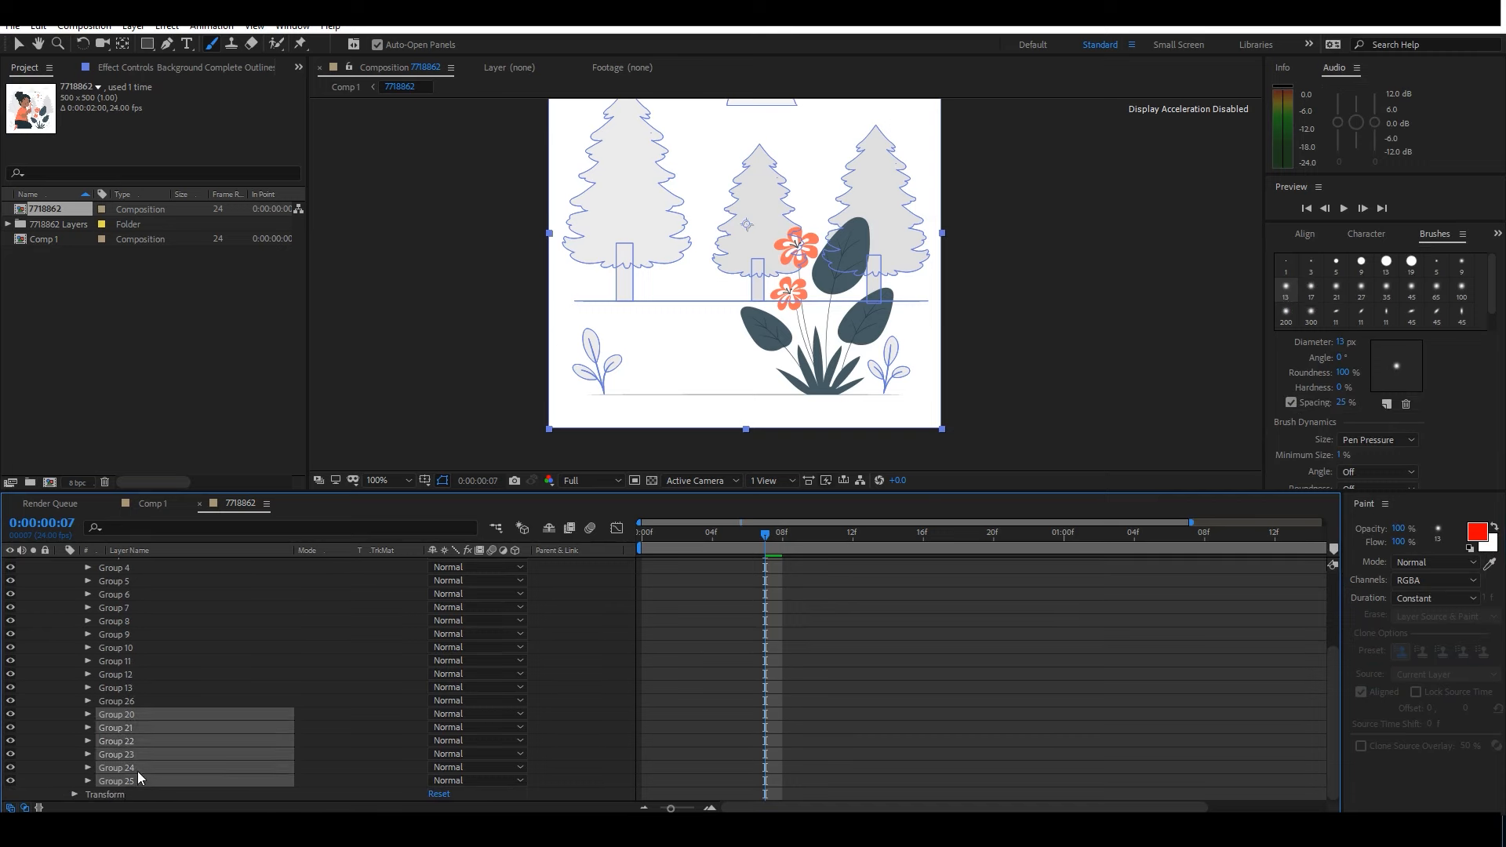
key(ctrl+g)
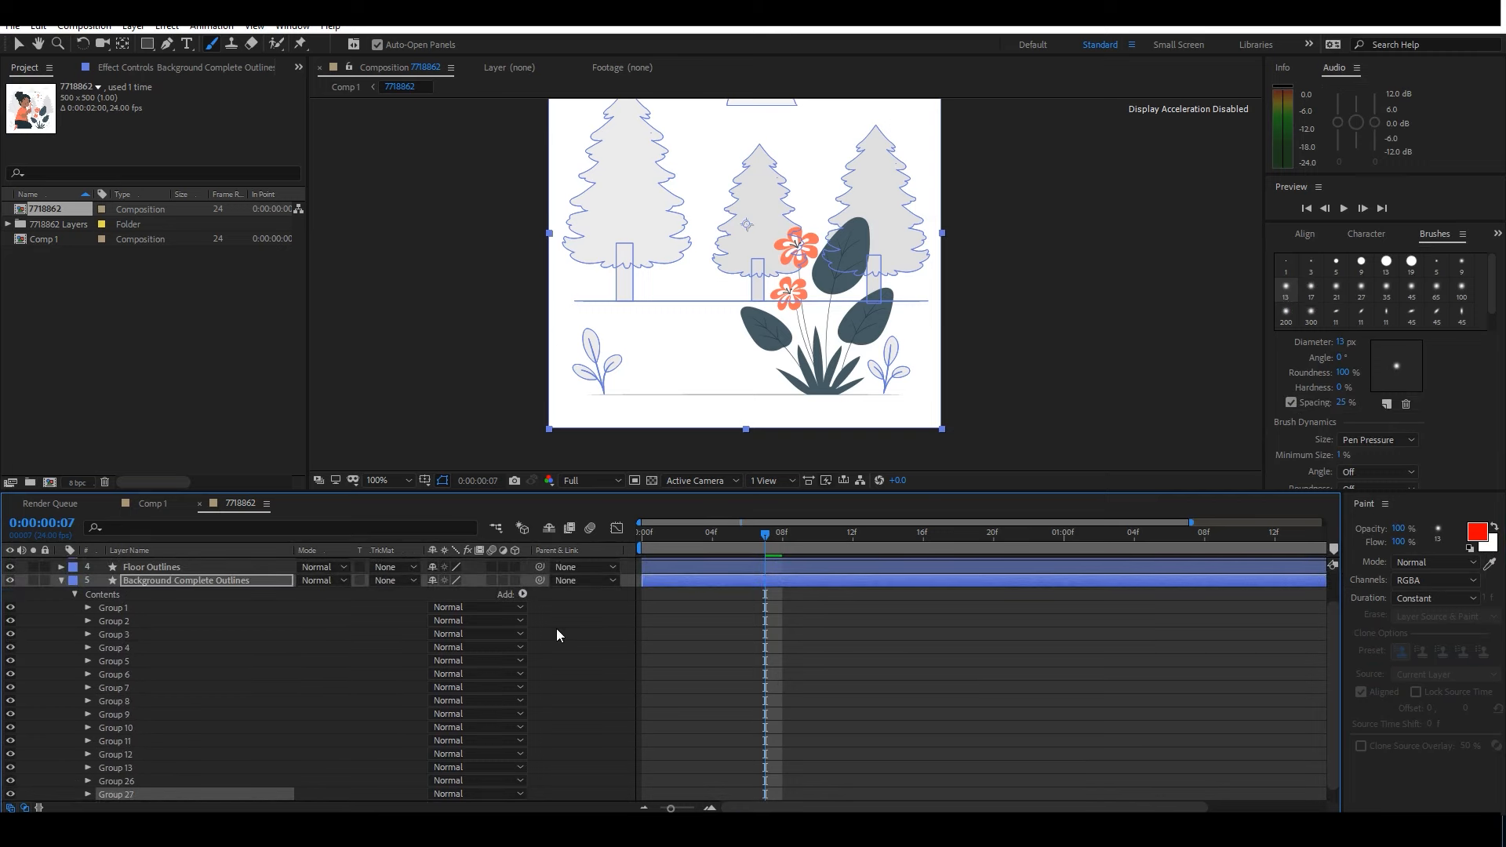
Return the current time to 0:00:00:00 and collapse the Background Complete Outlines layer.
click(657, 539)
drag(651, 538, 625, 565)
click(61, 581)
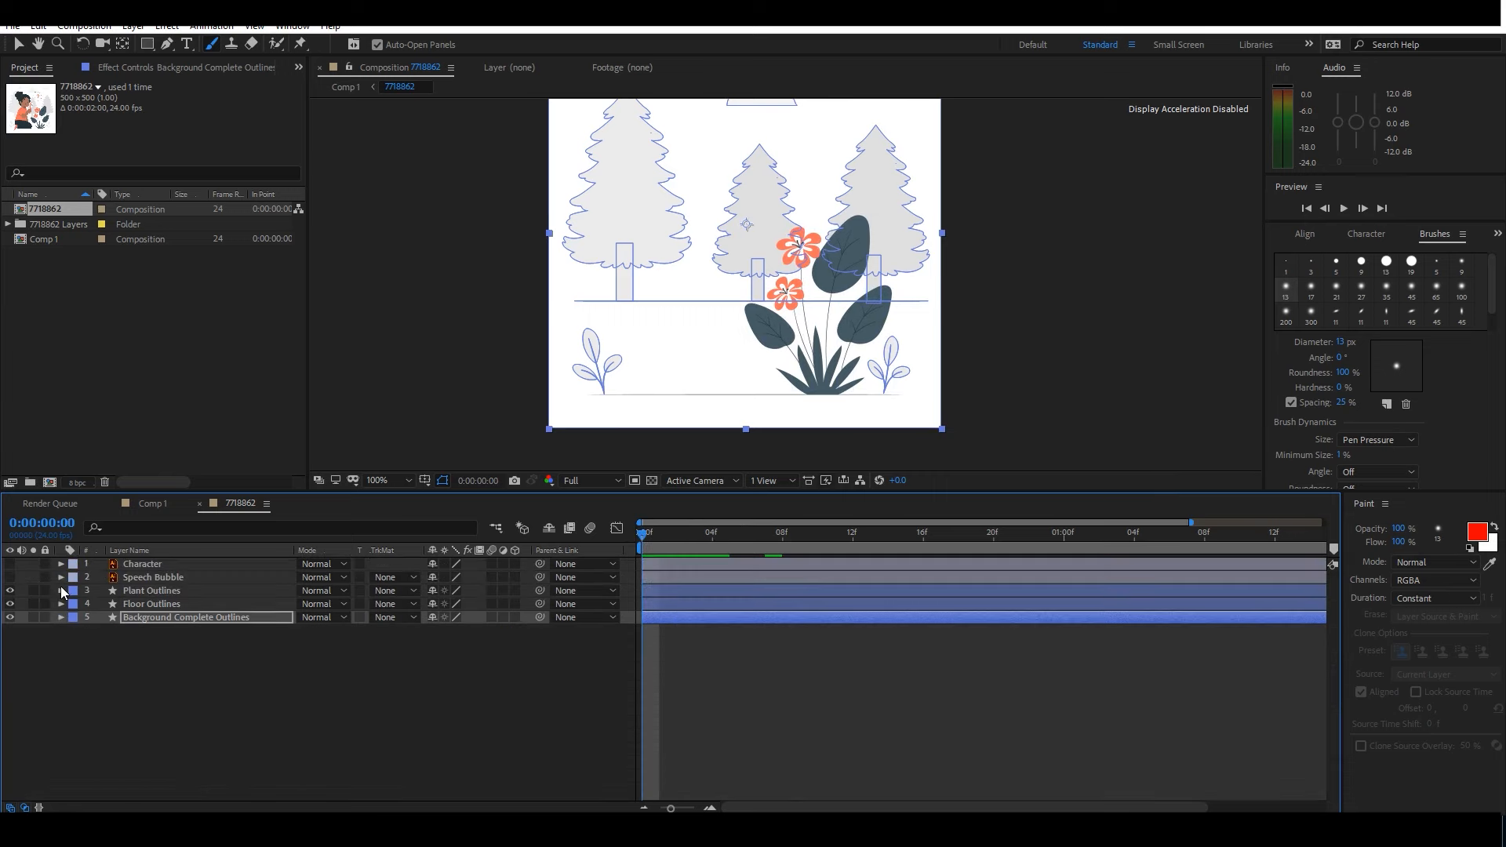
click(111, 667)
Make the Speech Bubble layer visible, create shapes from it as a vector layer, and delete the original Speech Bubble layer.
click(150, 578)
click(10, 578)
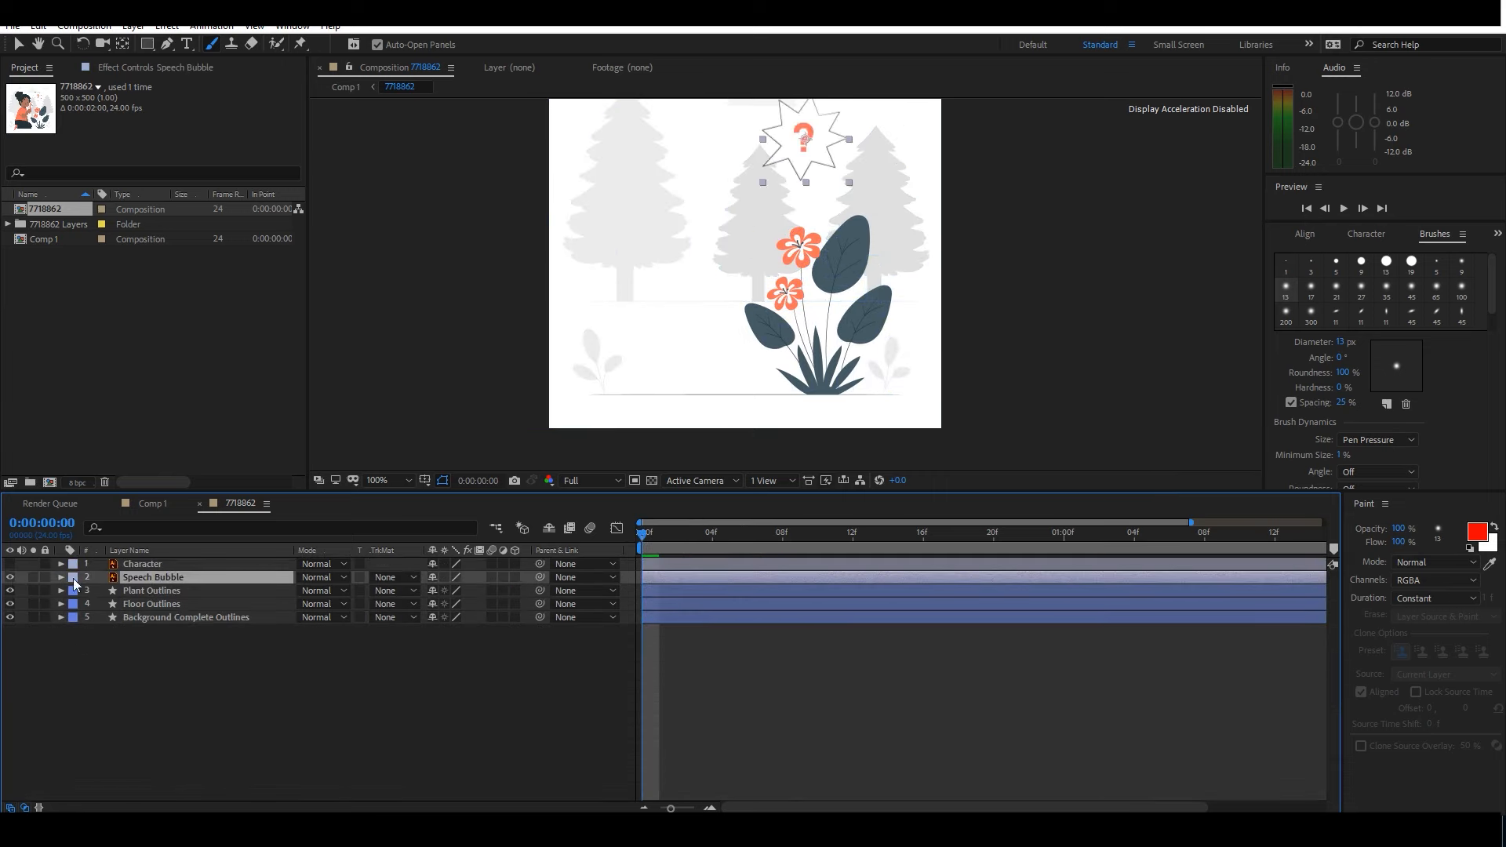
drag(1053, 307, 1056, 358)
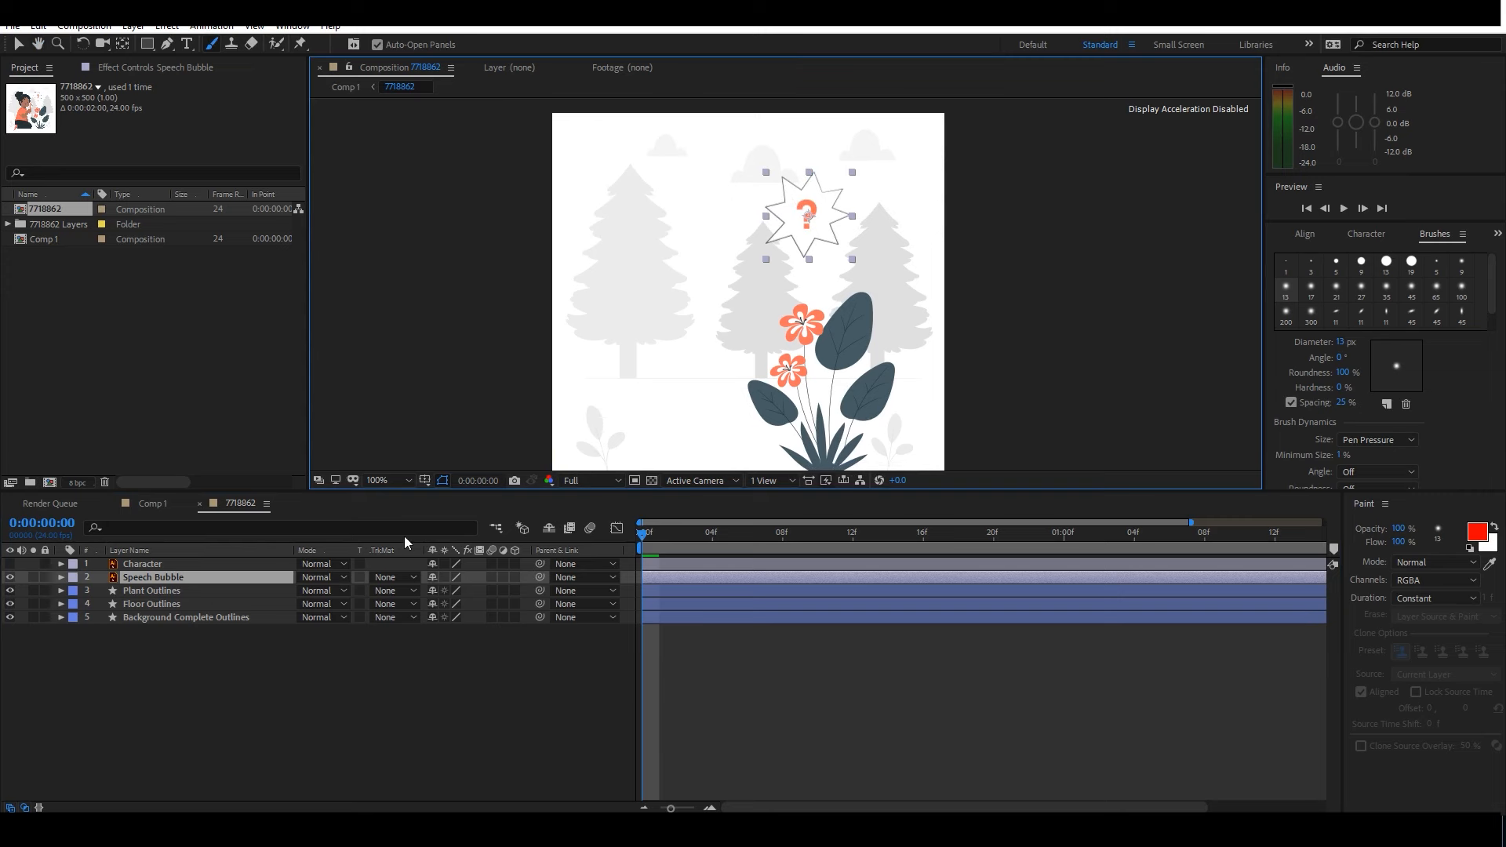
right_click(231, 578)
mouse_move(303, 476)
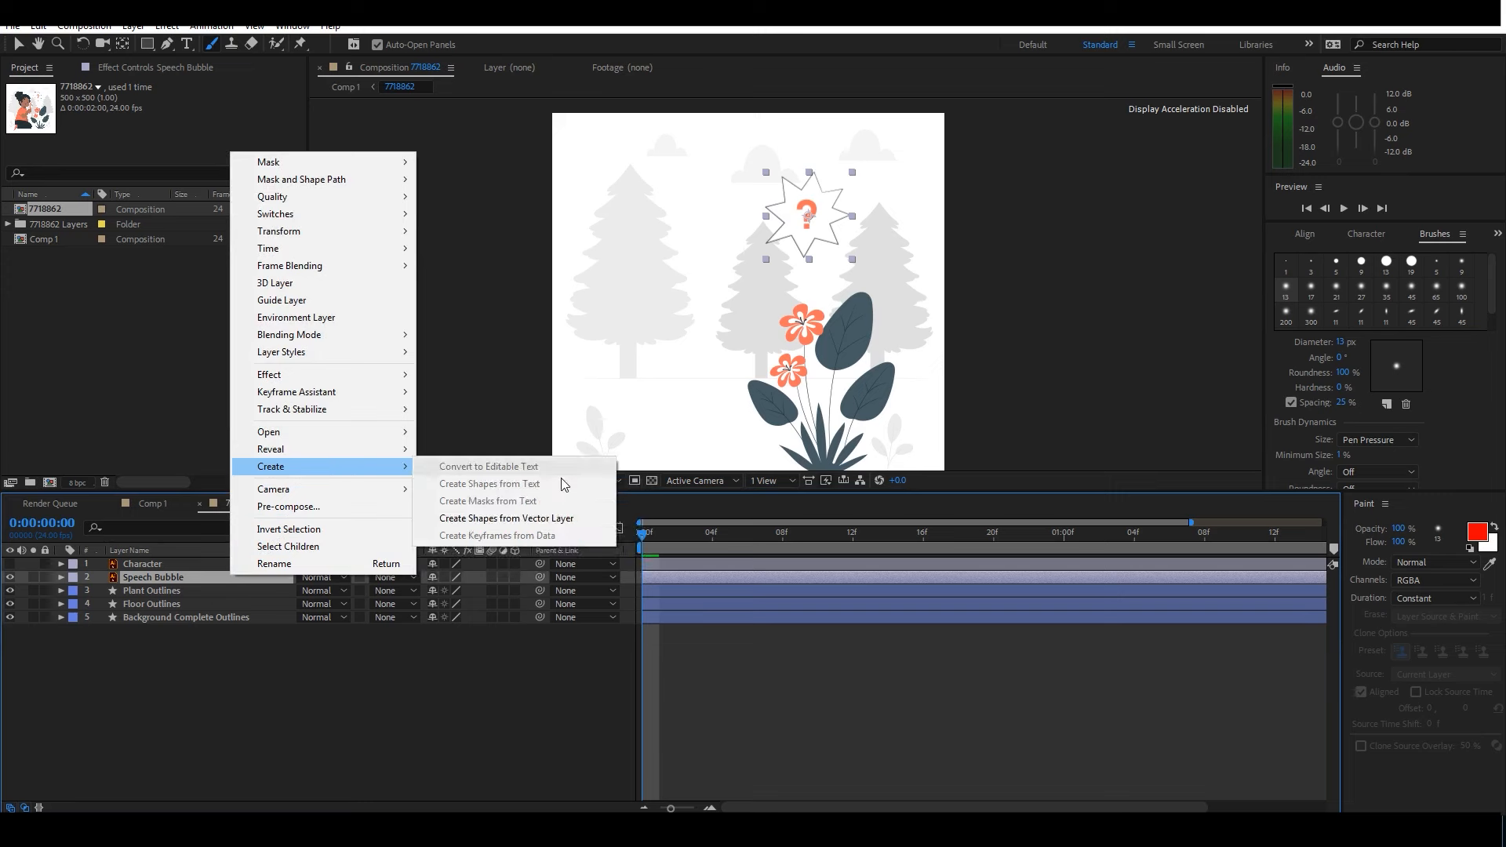
click(549, 521)
click(184, 592)
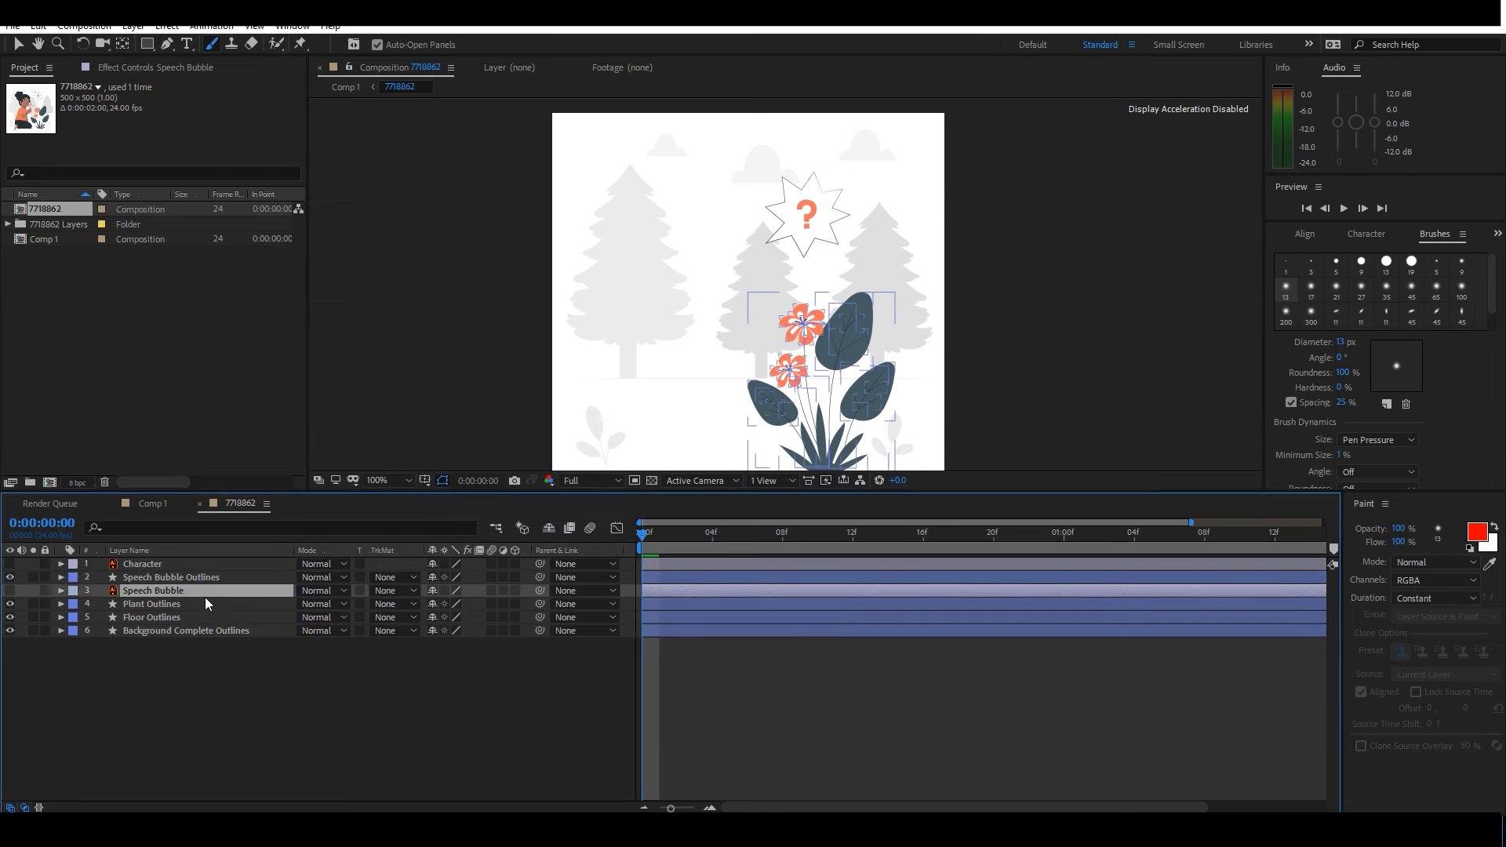
key(Delete)
Expand the contents of Speech Bubble Outlines and delete the nested group inside Group 1.
click(651, 580)
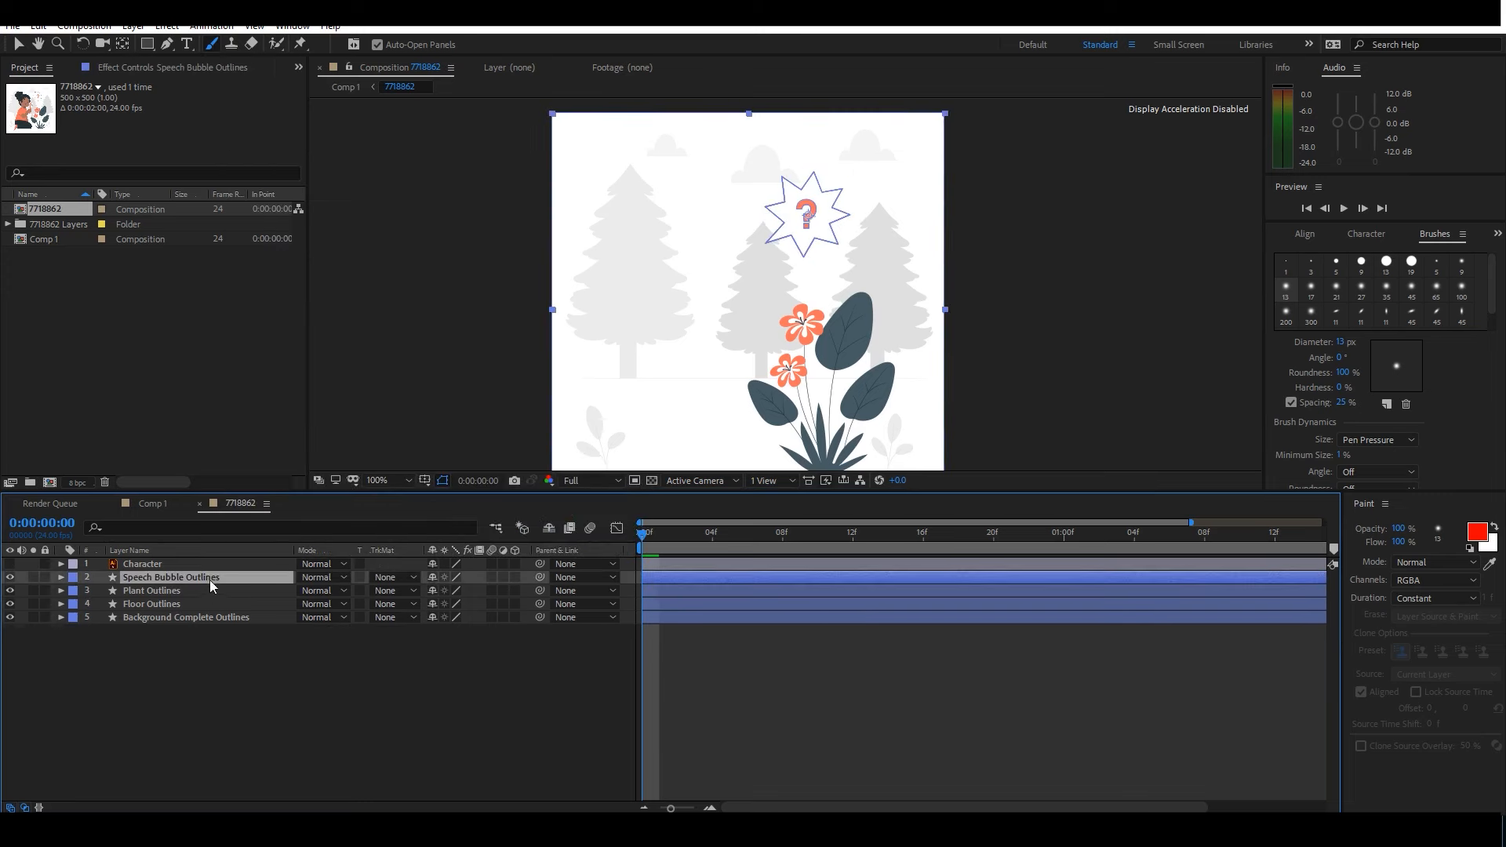
click(45, 578)
click(54, 577)
click(44, 577)
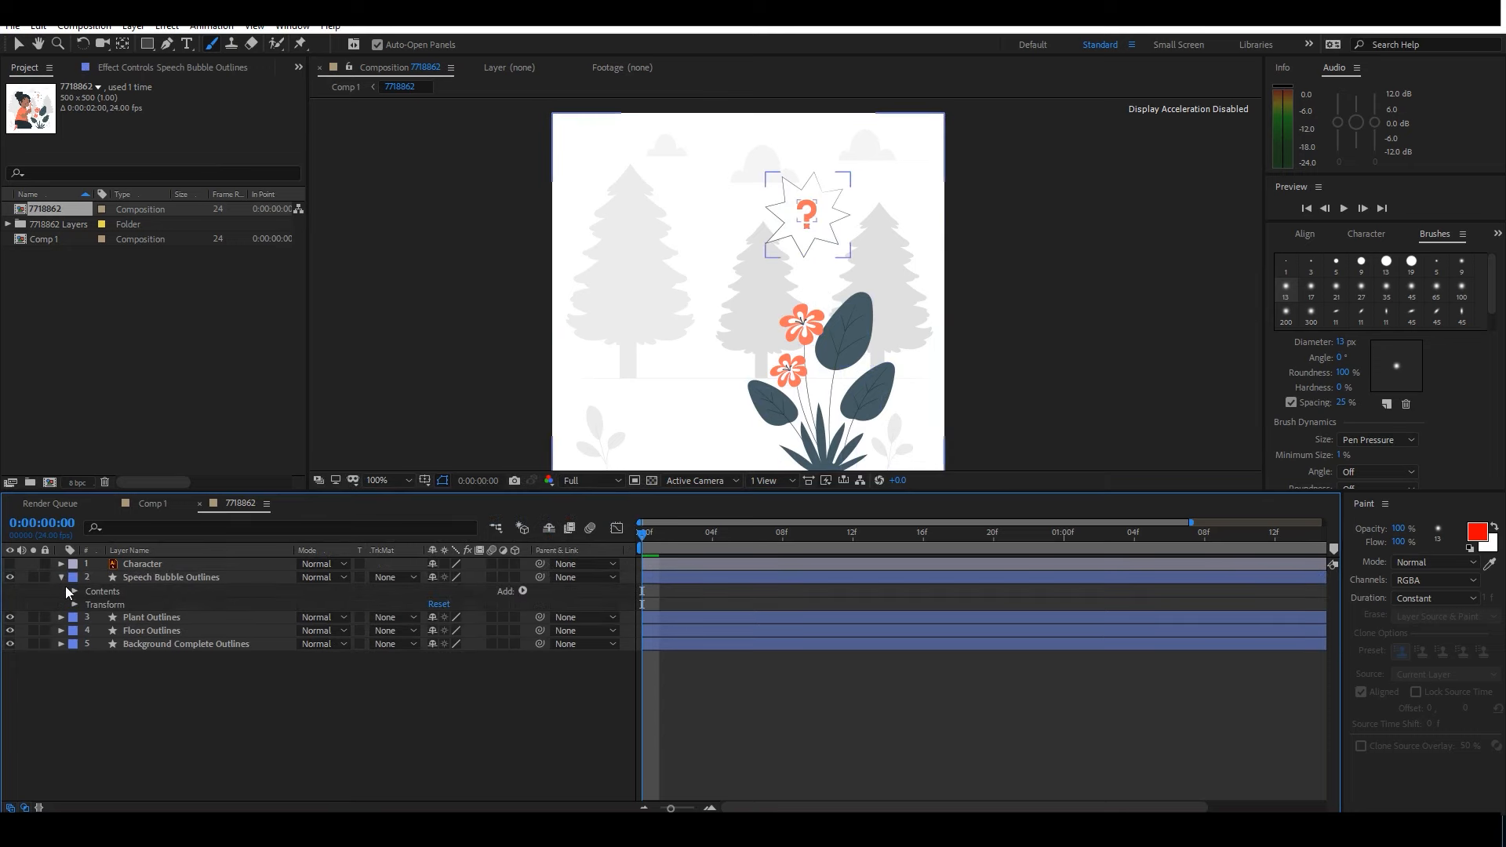
click(74, 591)
click(108, 616)
click(110, 605)
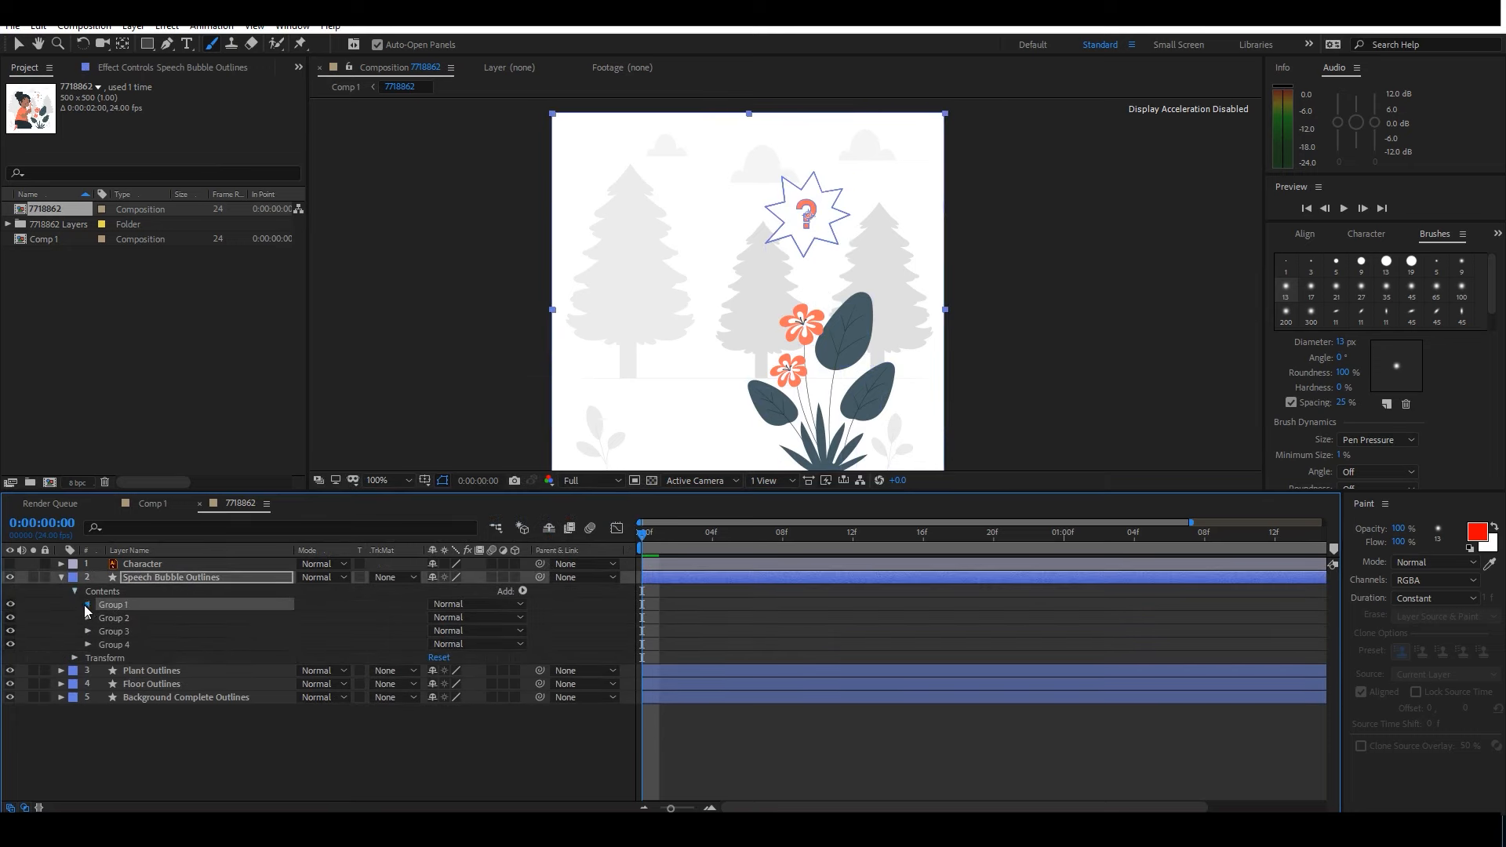
click(88, 604)
click(140, 630)
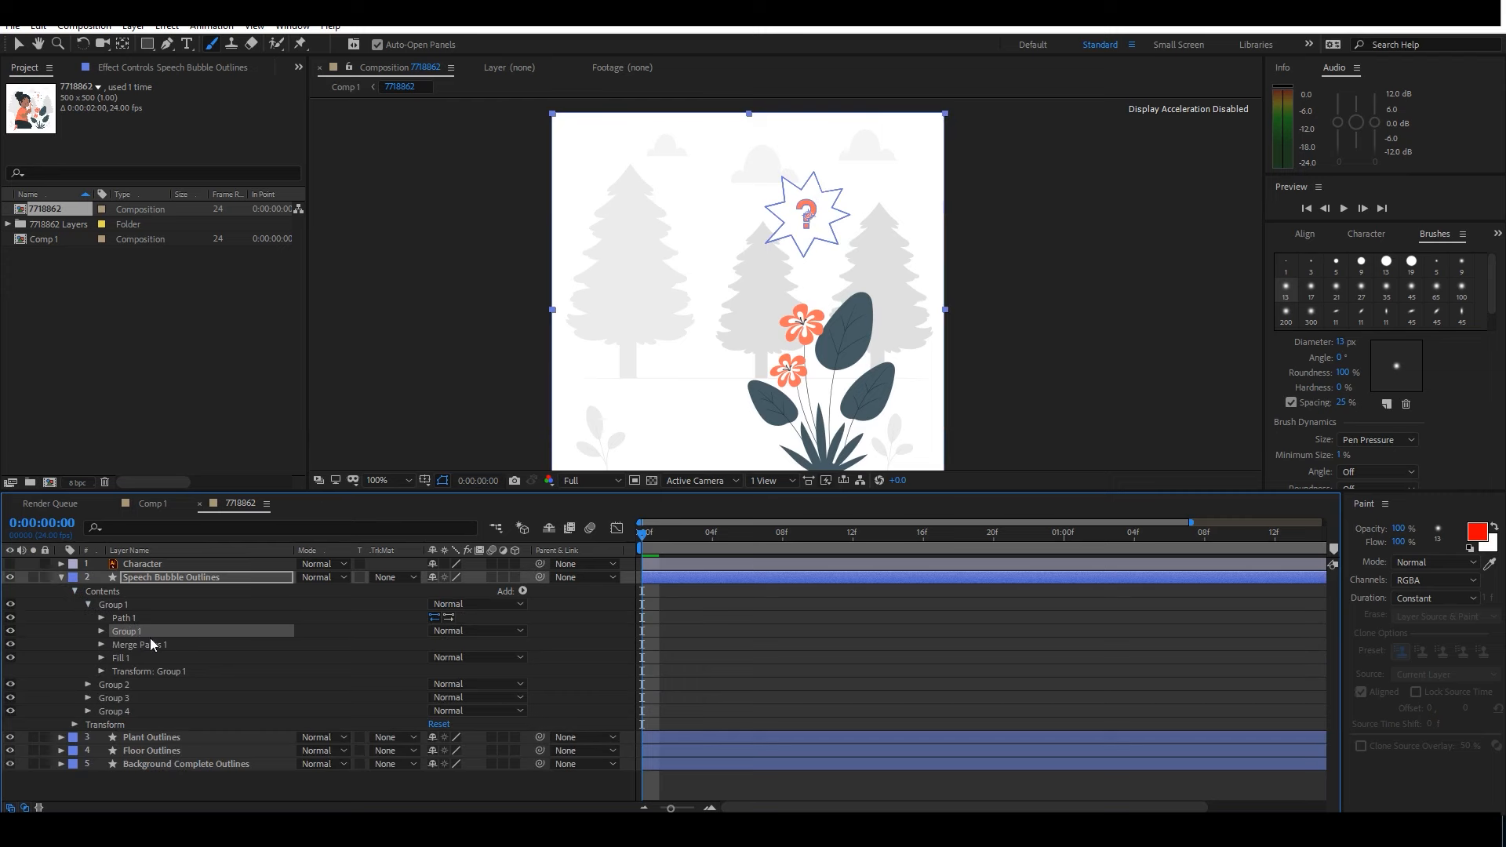
click(87, 604)
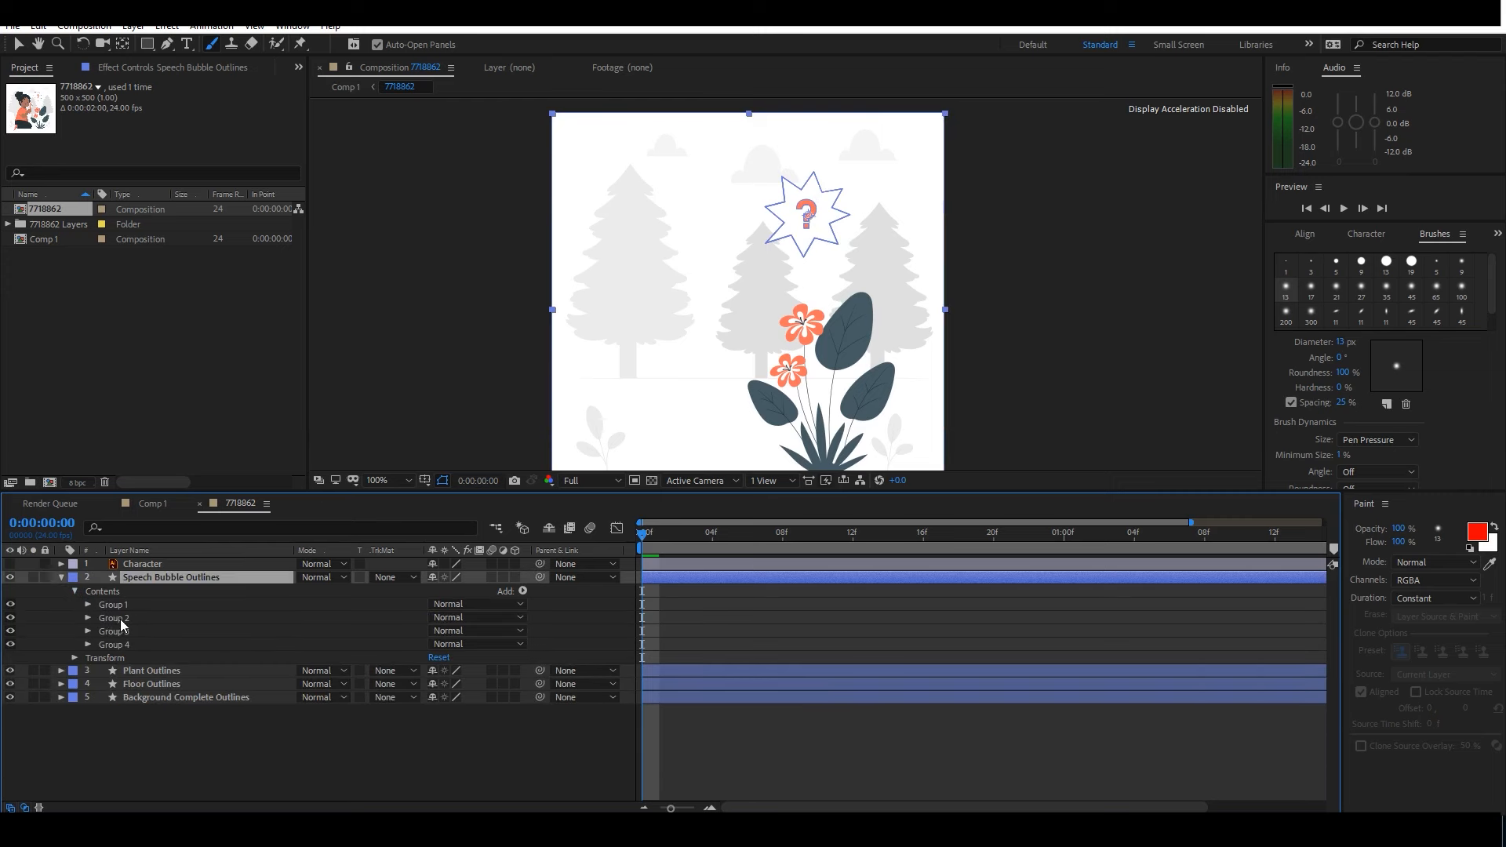
Delete the nested Group 1 inside both Group 2 and Group 3 of Speech Bubble Outlines.
click(118, 619)
click(88, 618)
click(128, 645)
key(Delete)
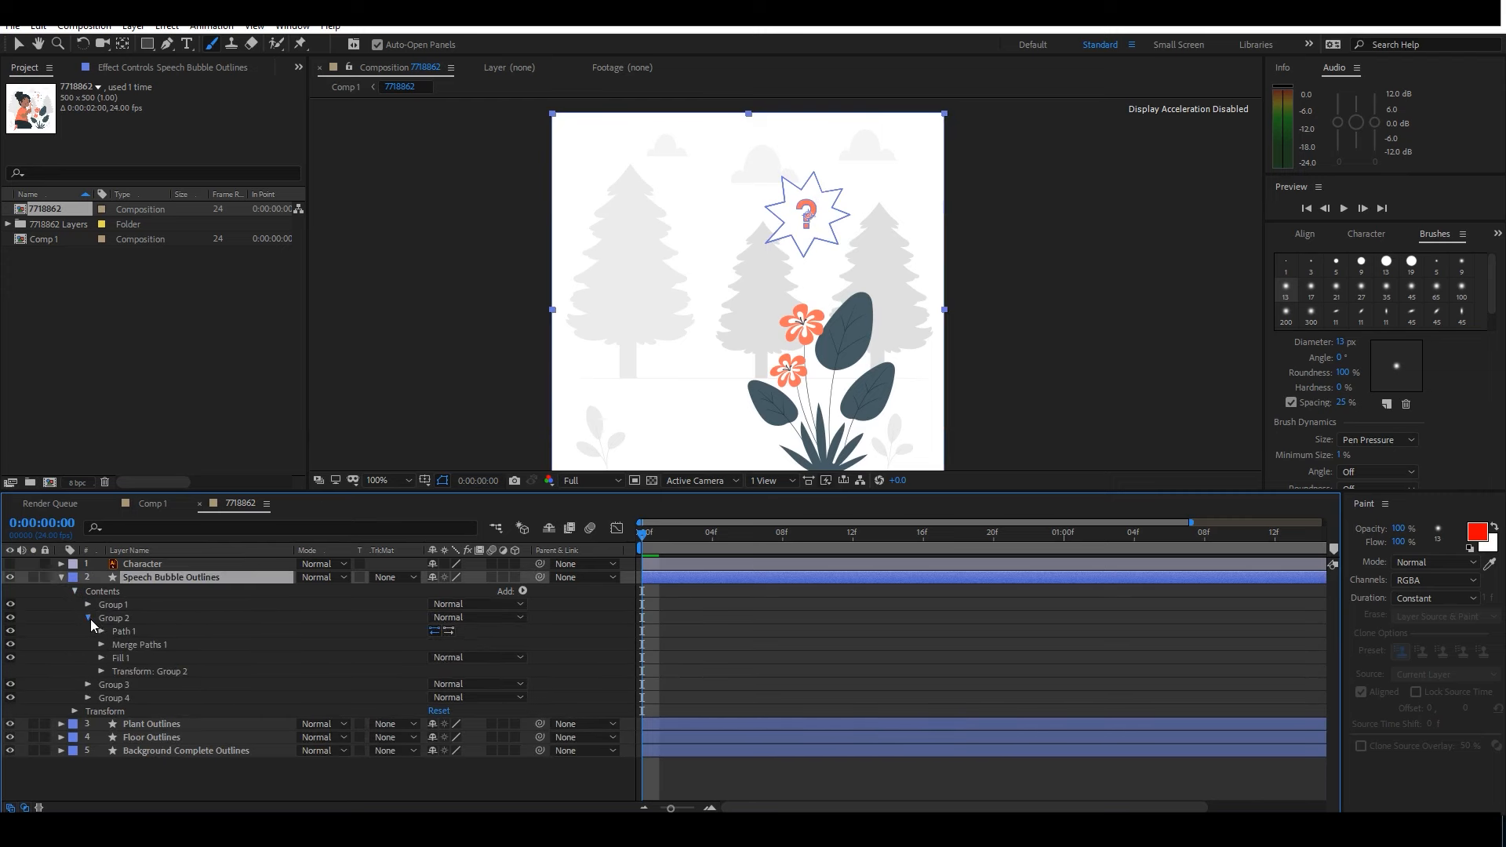
click(88, 619)
click(114, 632)
click(88, 631)
click(129, 659)
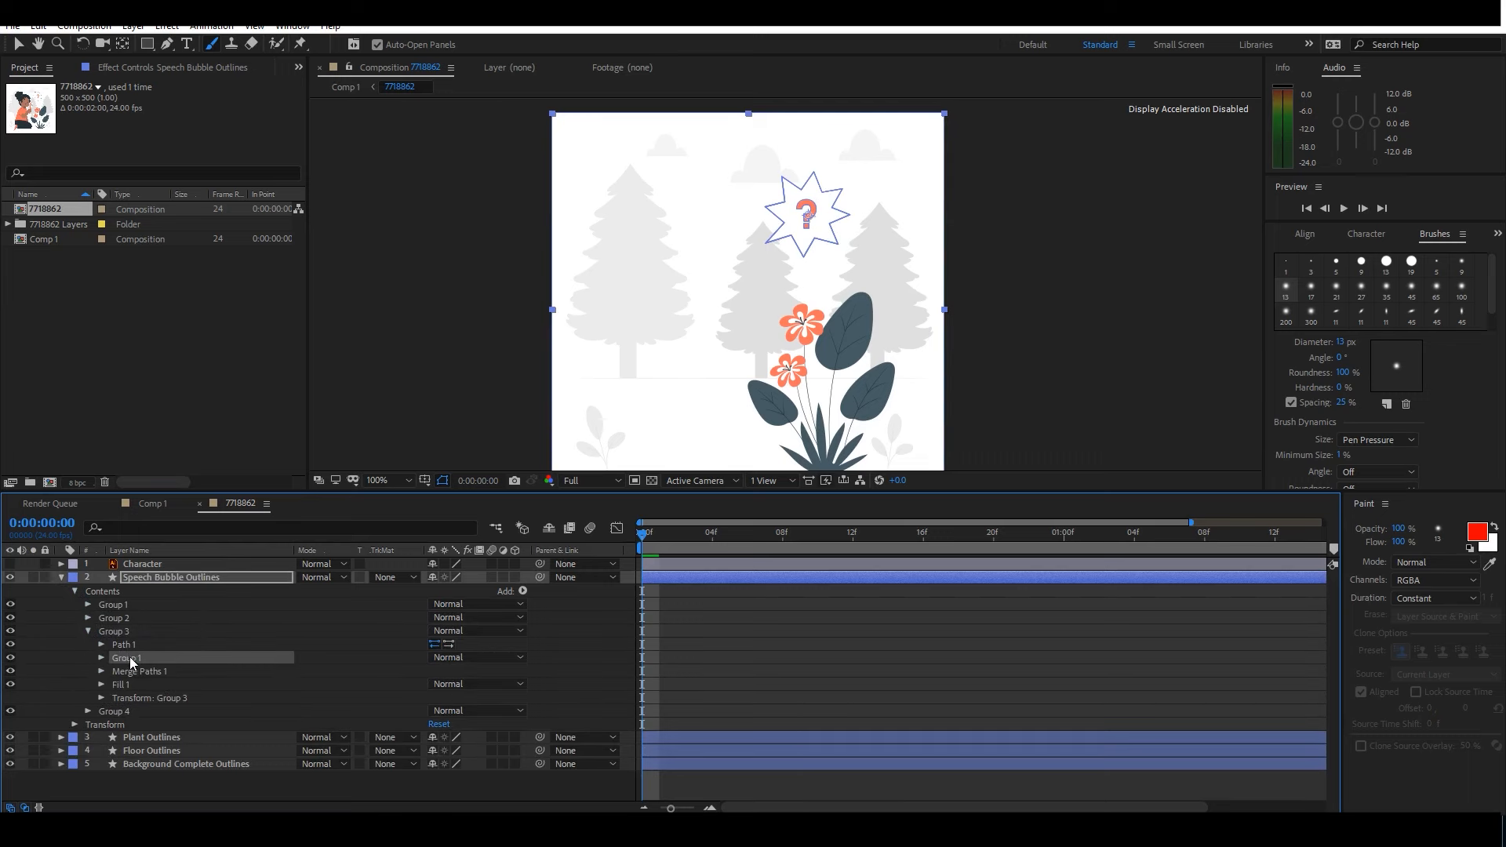
key(Delete)
click(88, 631)
Check Group 4's contents and examine the speech bubble groups by selection and visibility to see which artwork each represents.
click(103, 646)
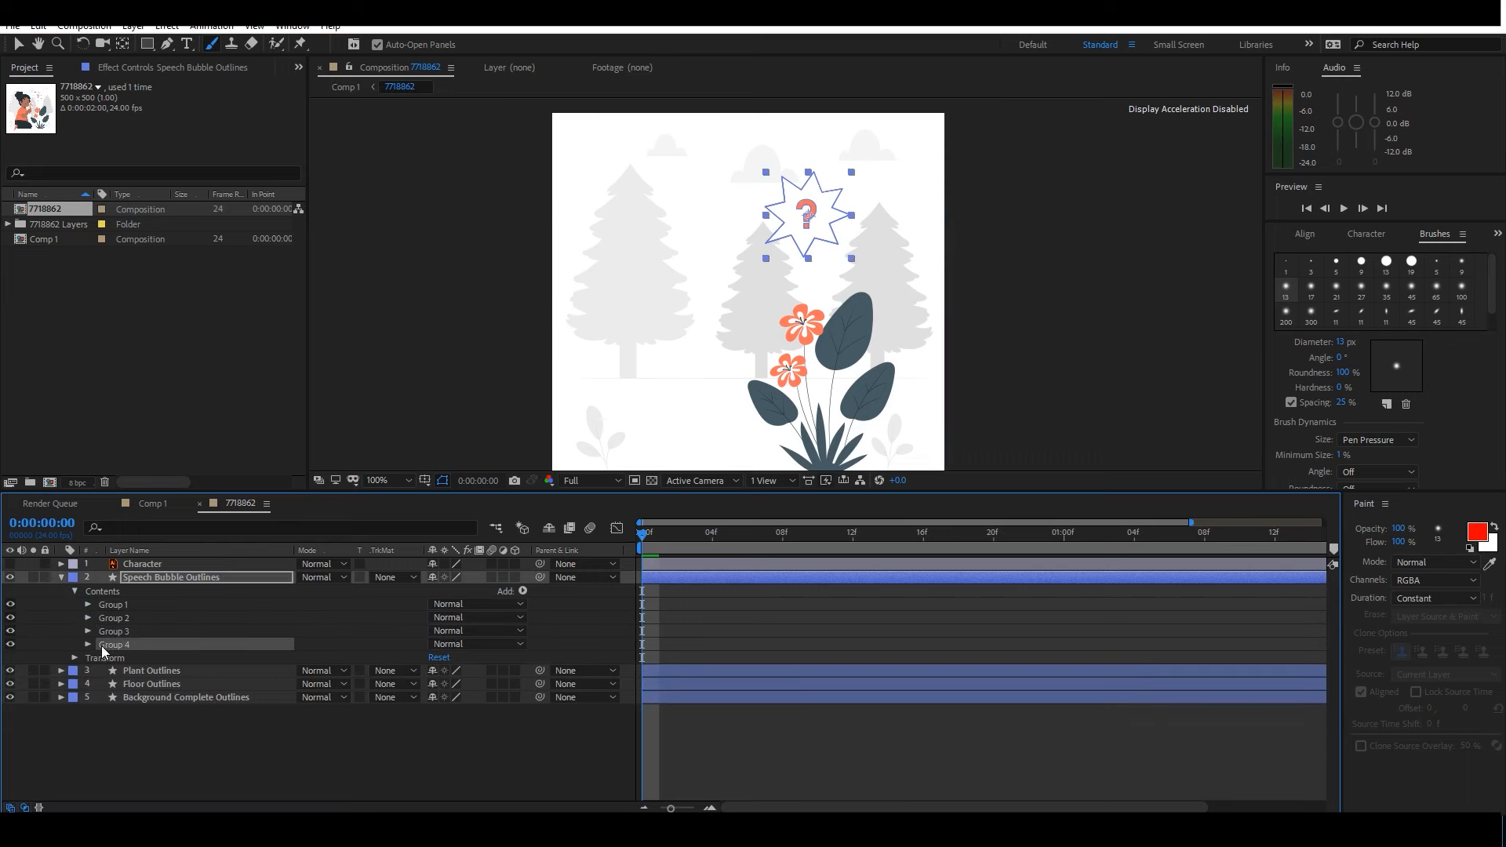
click(88, 645)
click(127, 659)
click(88, 645)
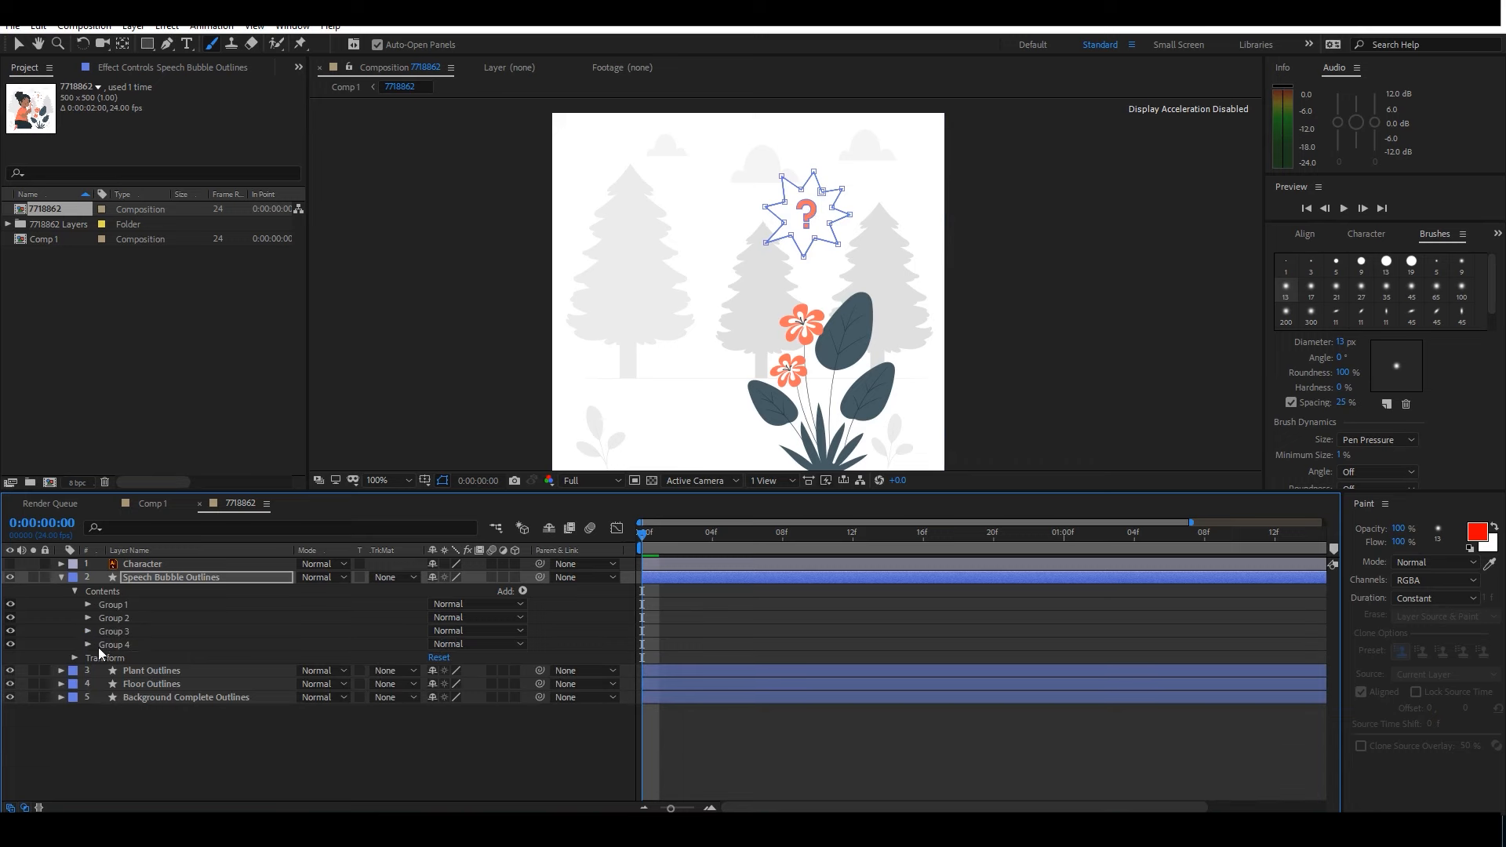
click(183, 749)
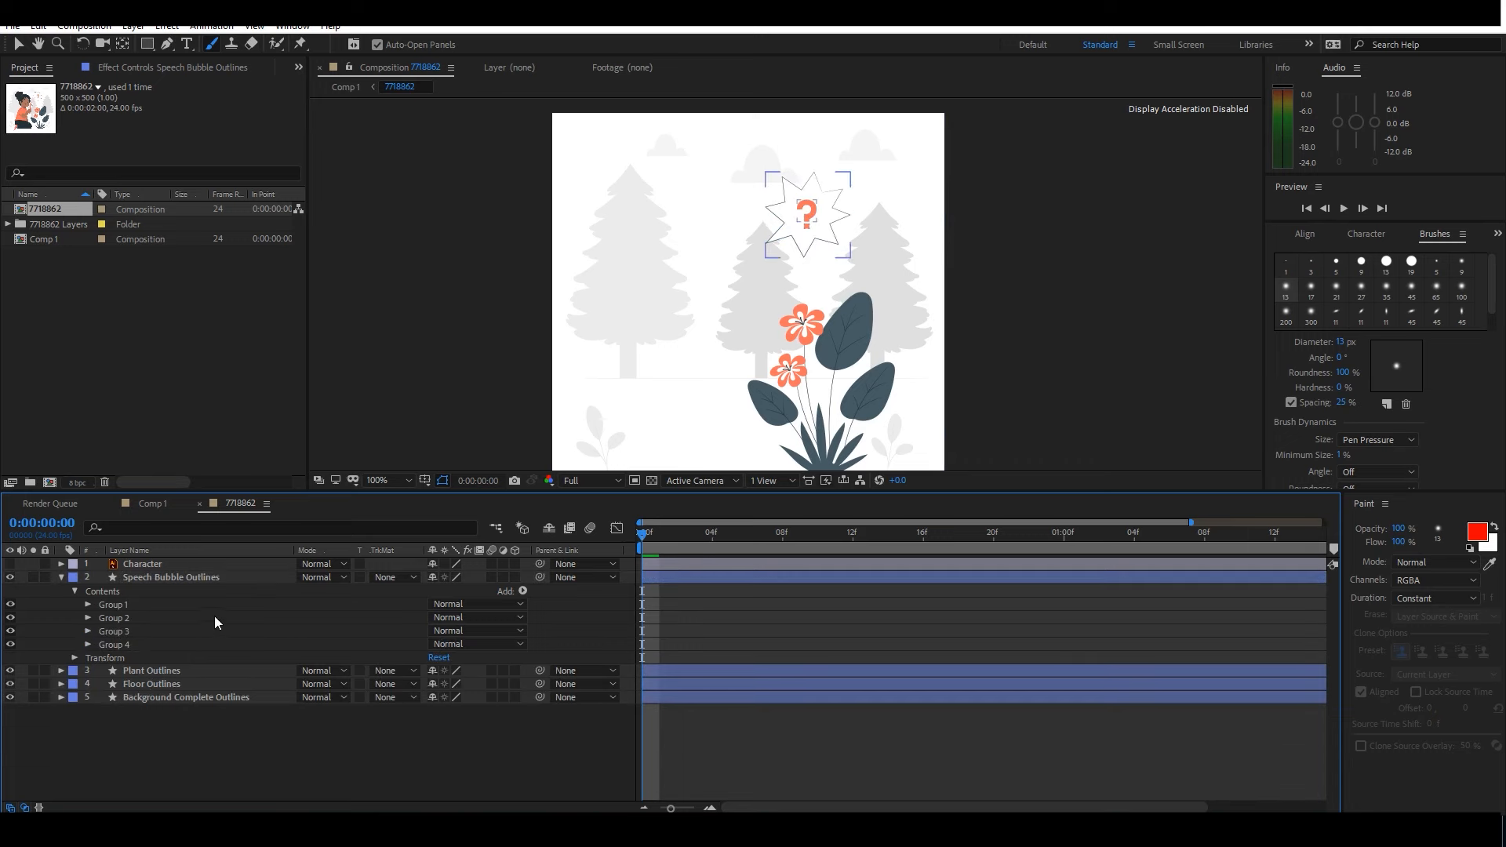
click(159, 605)
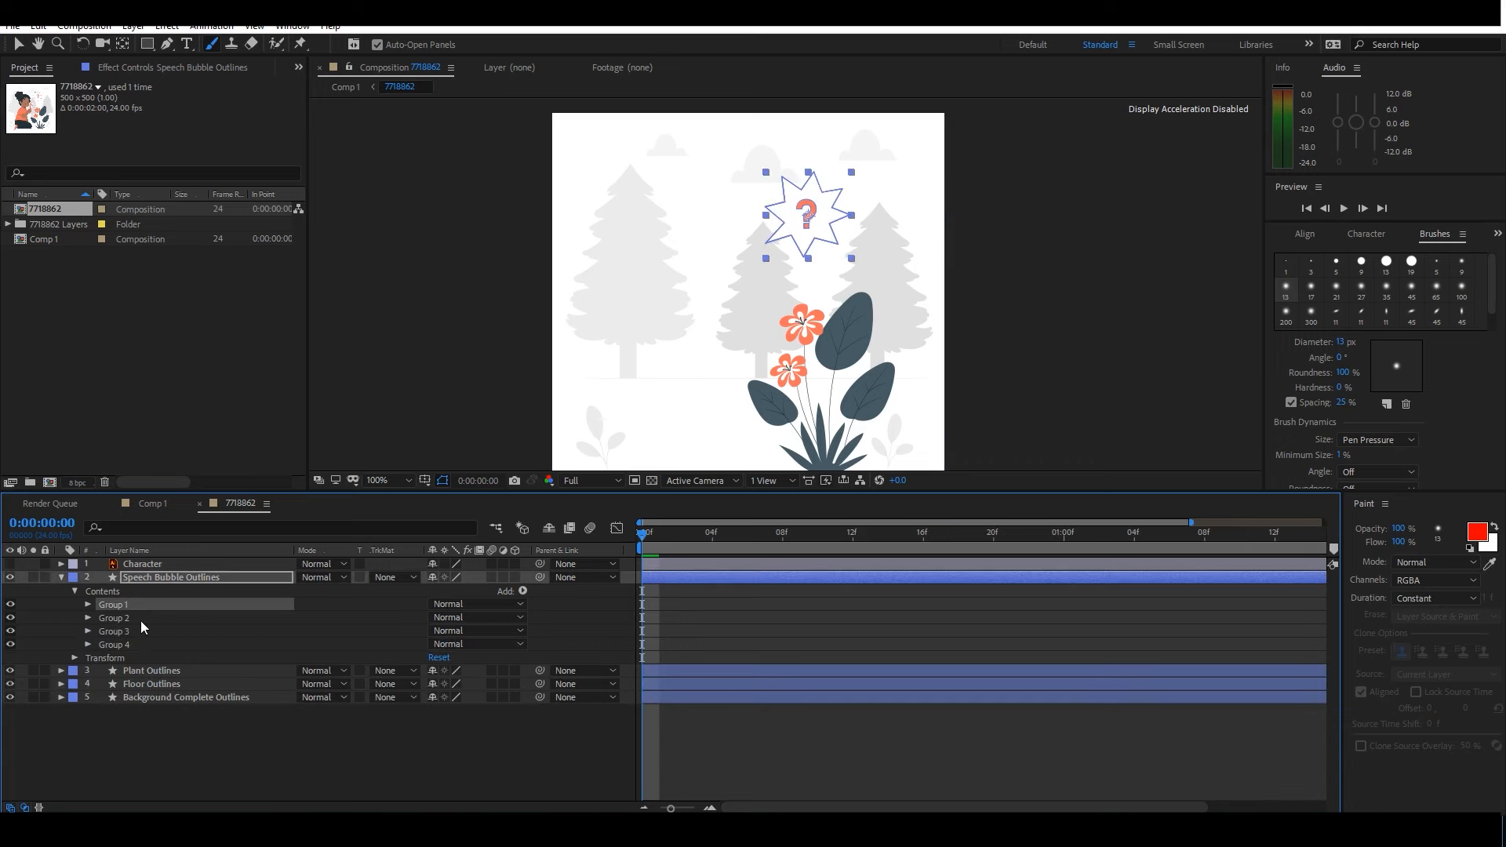
click(157, 621)
click(161, 632)
click(130, 646)
click(7, 645)
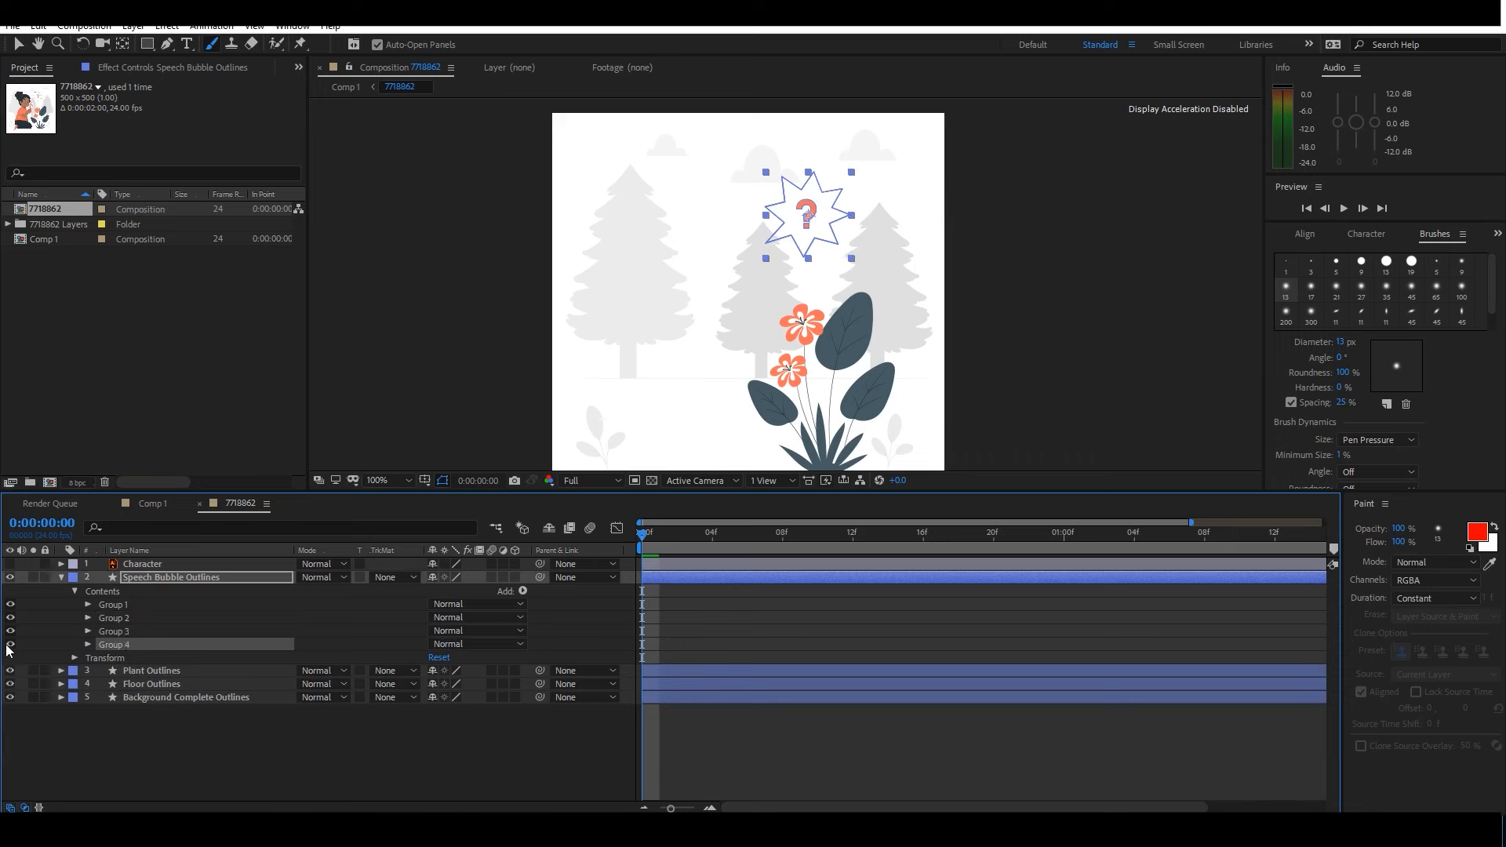
click(10, 635)
click(10, 636)
click(10, 619)
click(10, 619)
Combine Group 1 and Group 2 of Speech Bubble Outlines into one group and expand the new group's transform properties.
click(123, 618)
shift+click(126, 605)
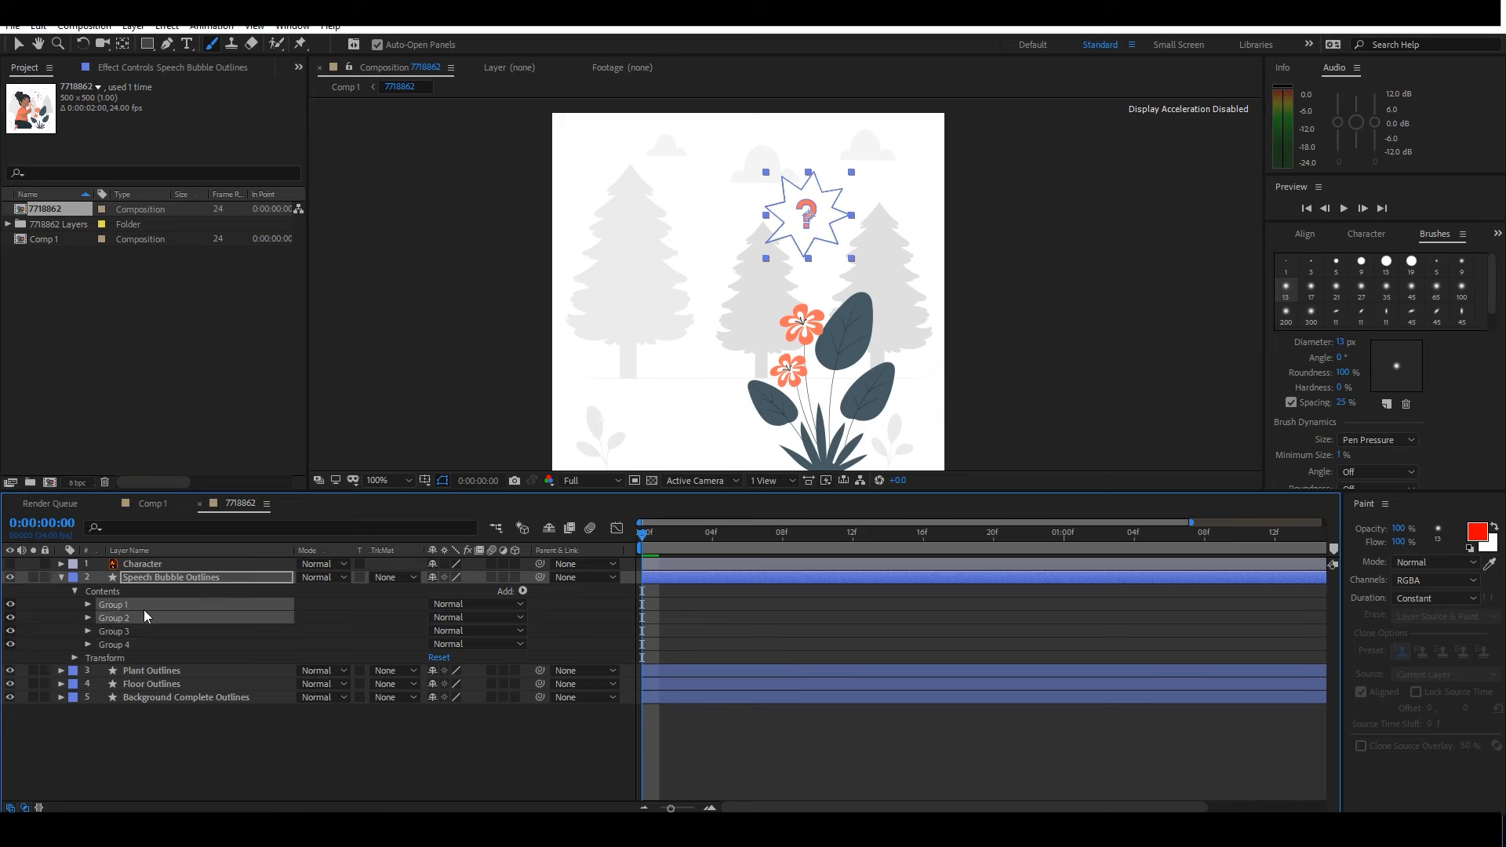
key(ctrl+g)
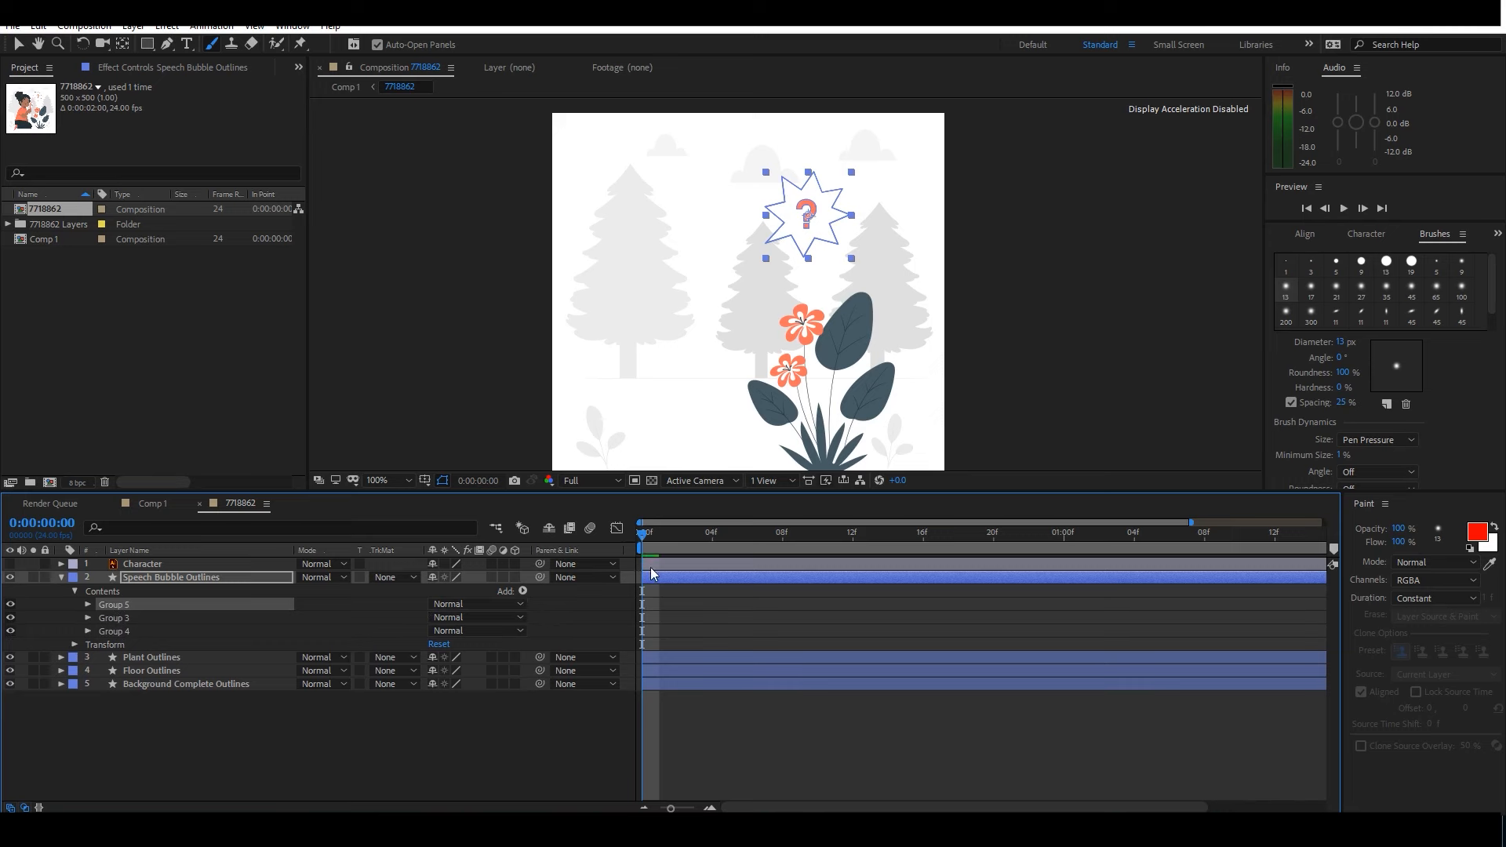
click(89, 606)
click(102, 645)
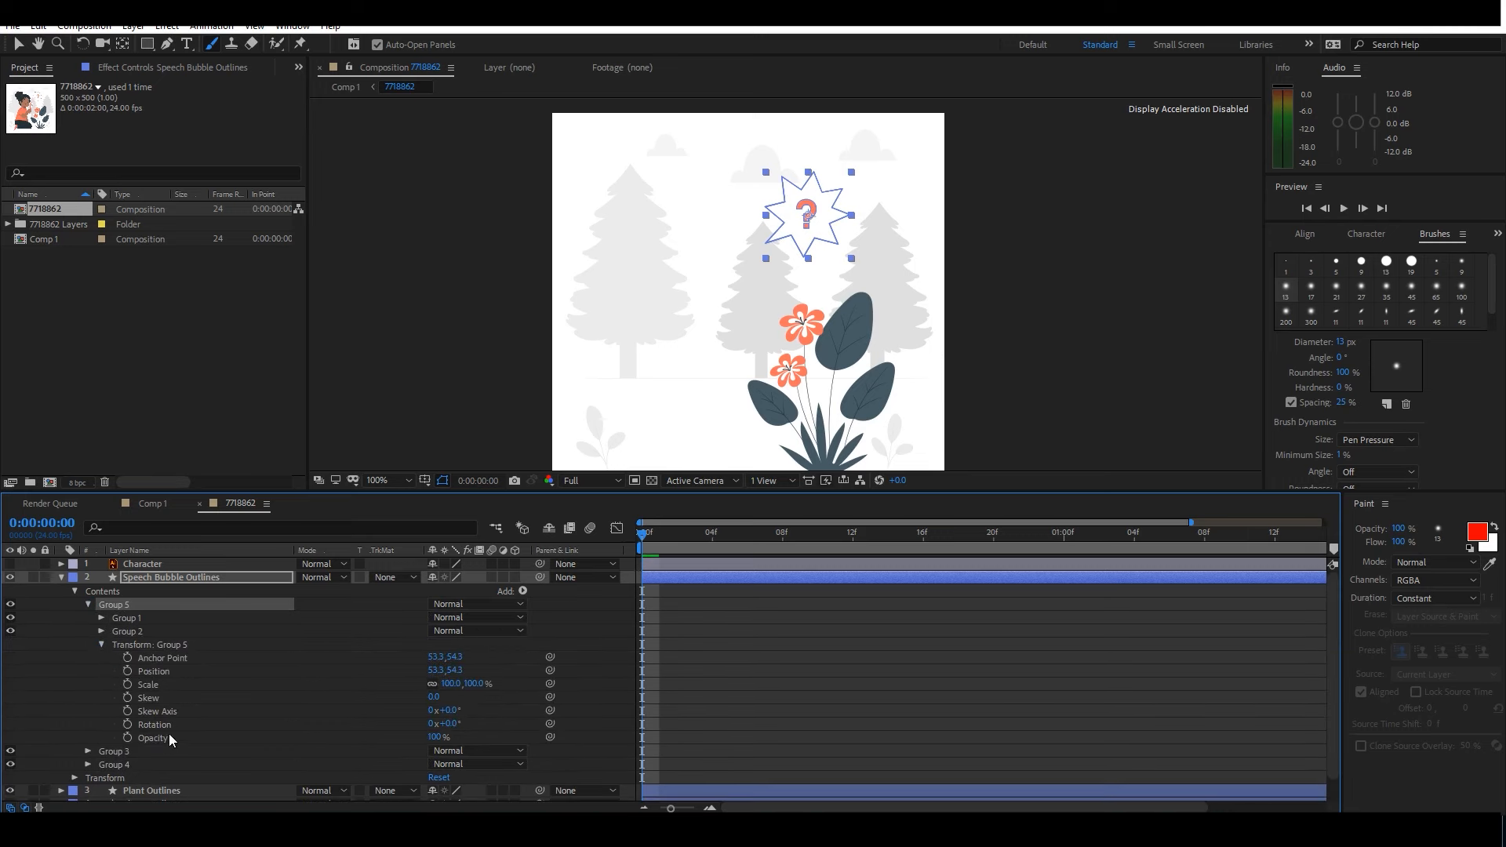
Keyframe the Position of Group 5 in Speech Bubble Outlines at 0:00:00:00, 0:00:00:23 and 0:00:01:23.
click(181, 712)
click(166, 673)
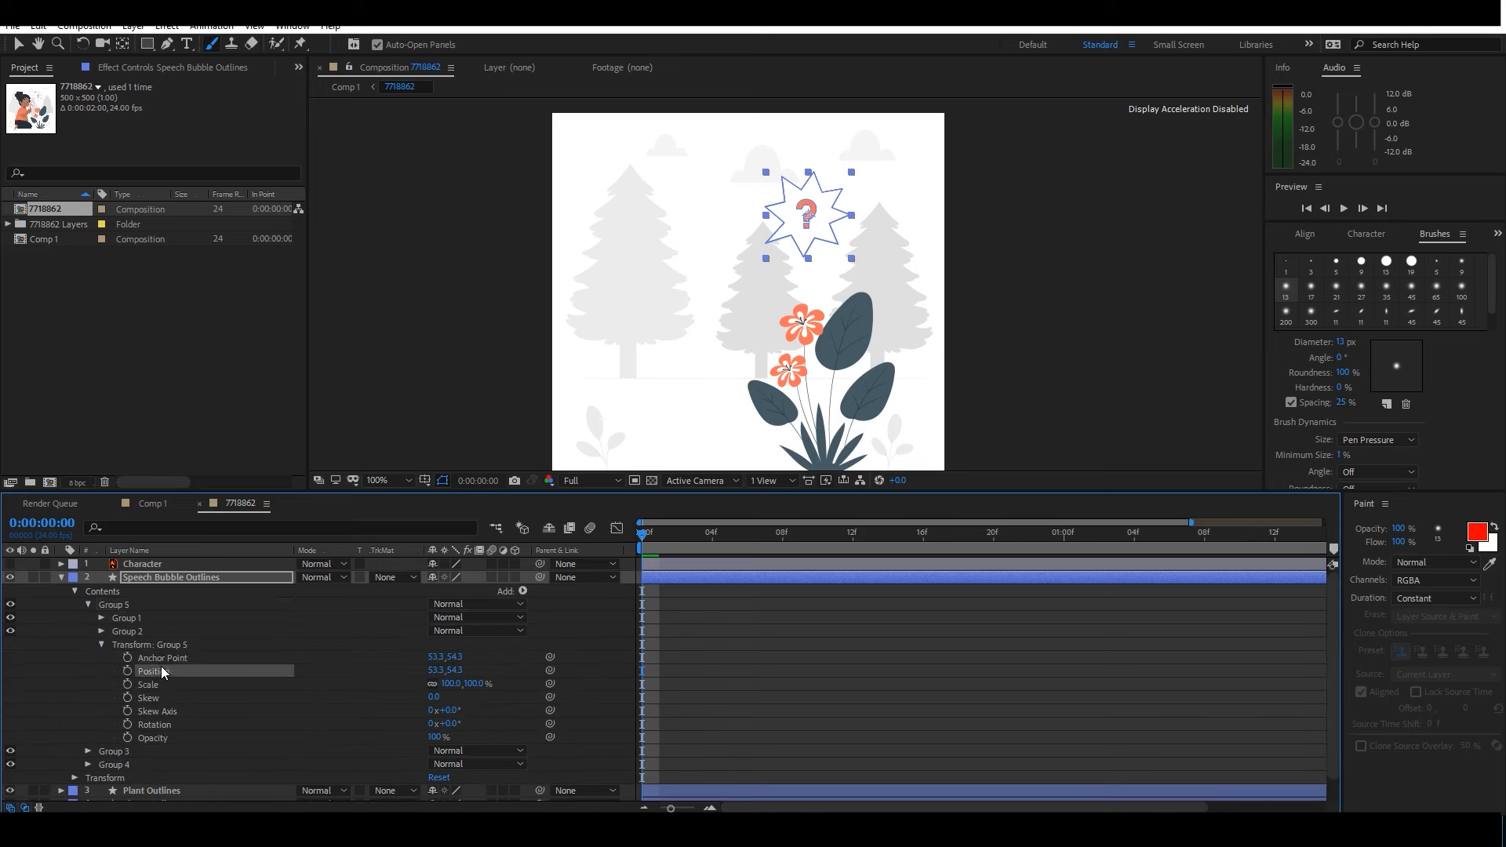
click(128, 671)
drag(924, 534, 996, 540)
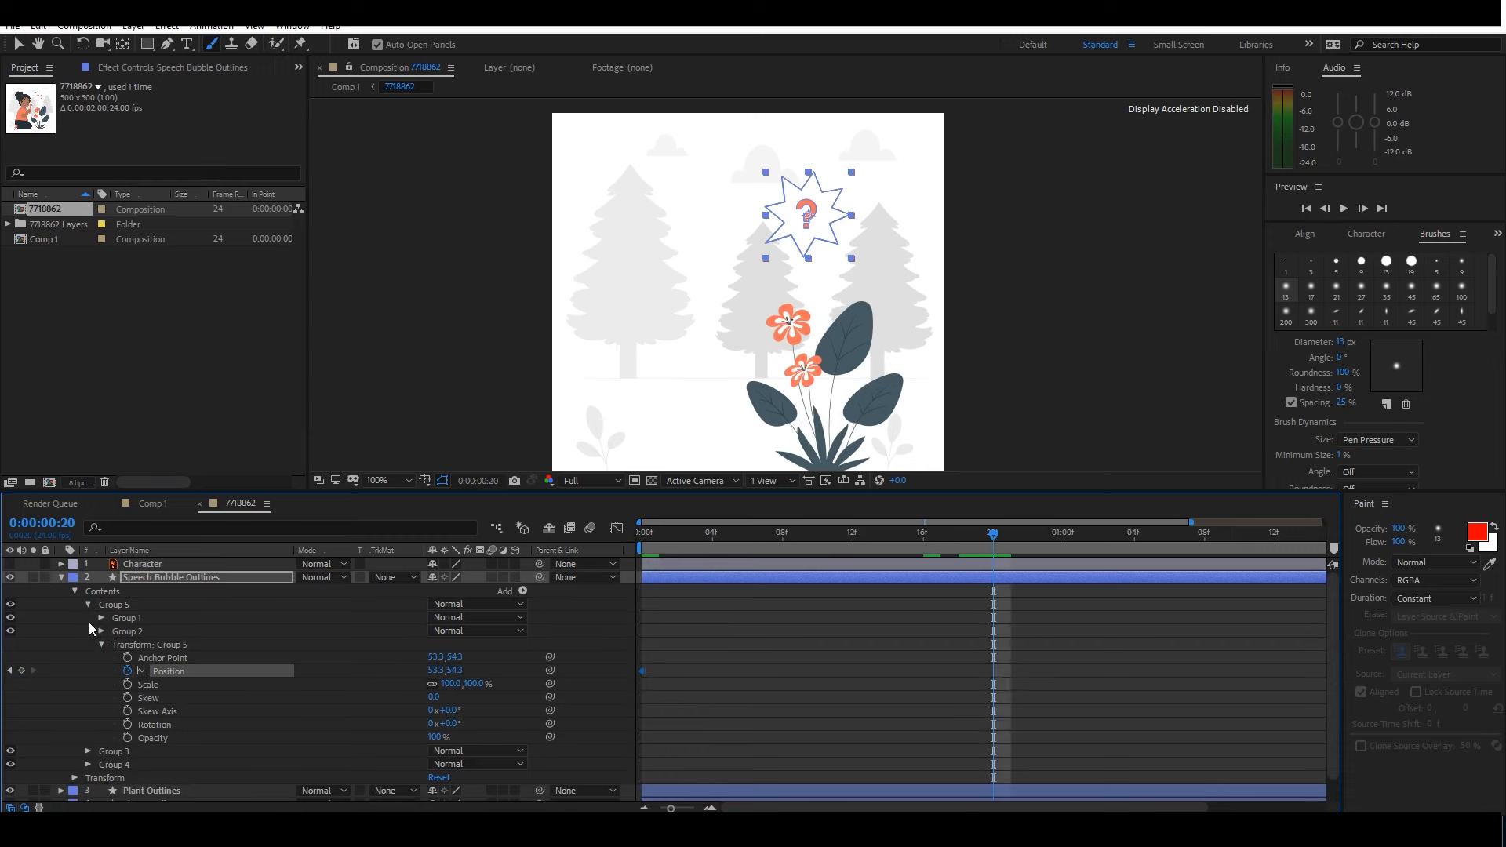
key(space)
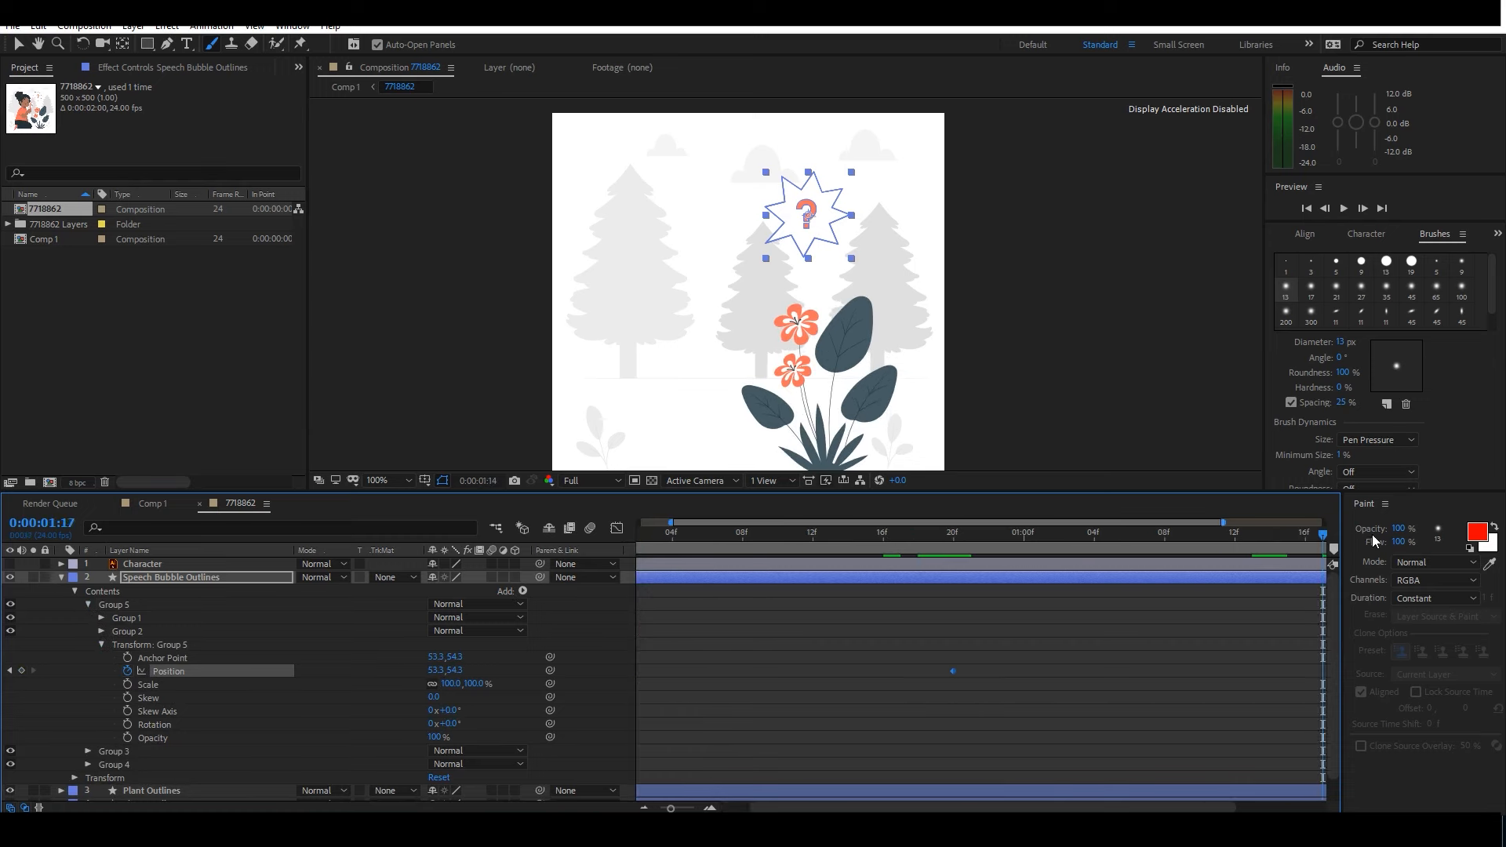
scroll(1024, 670, down, 2)
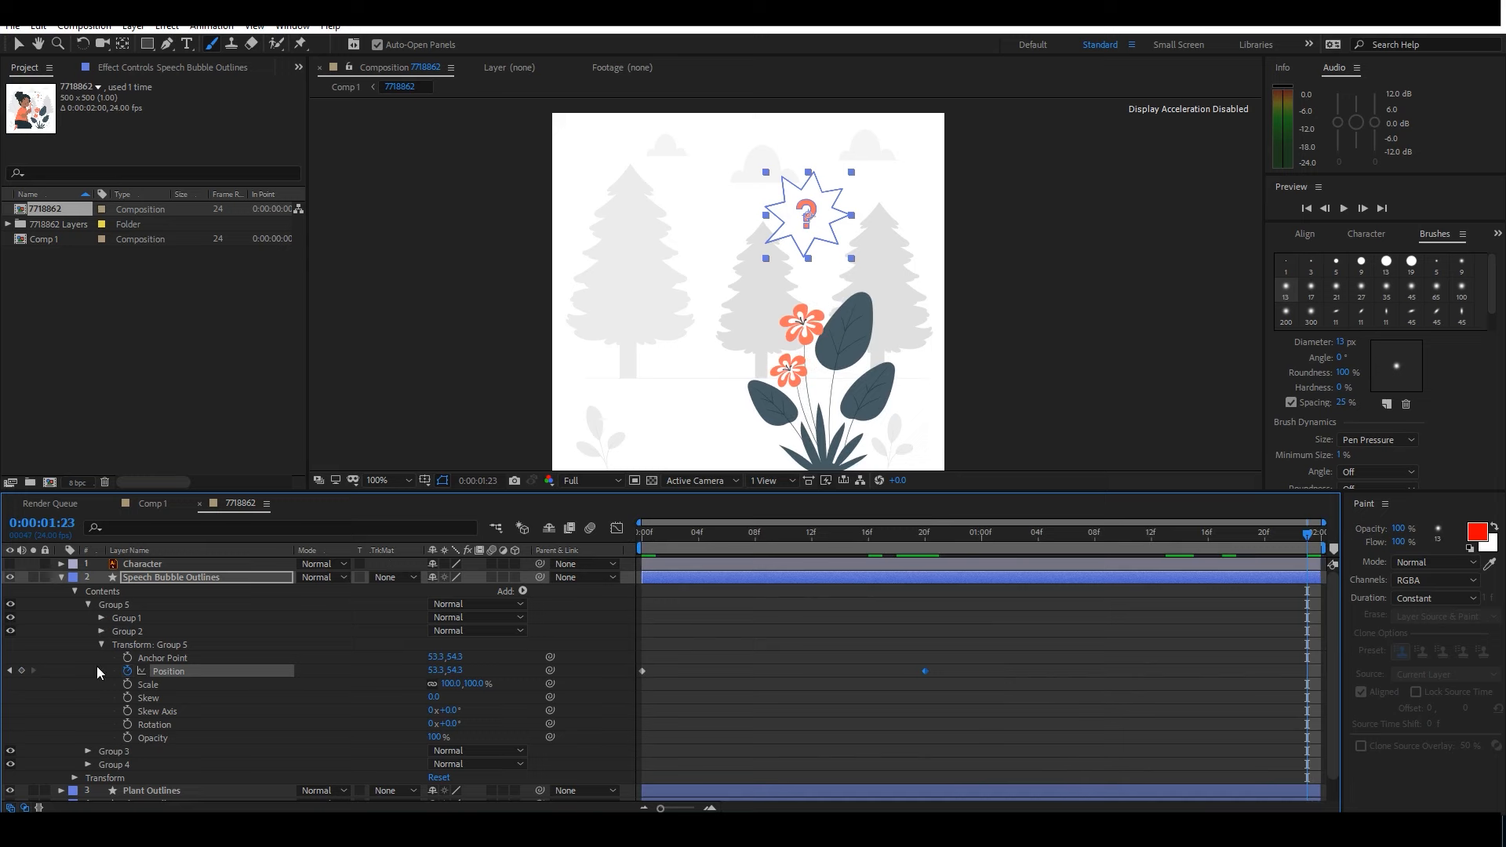
click(21, 671)
click(949, 543)
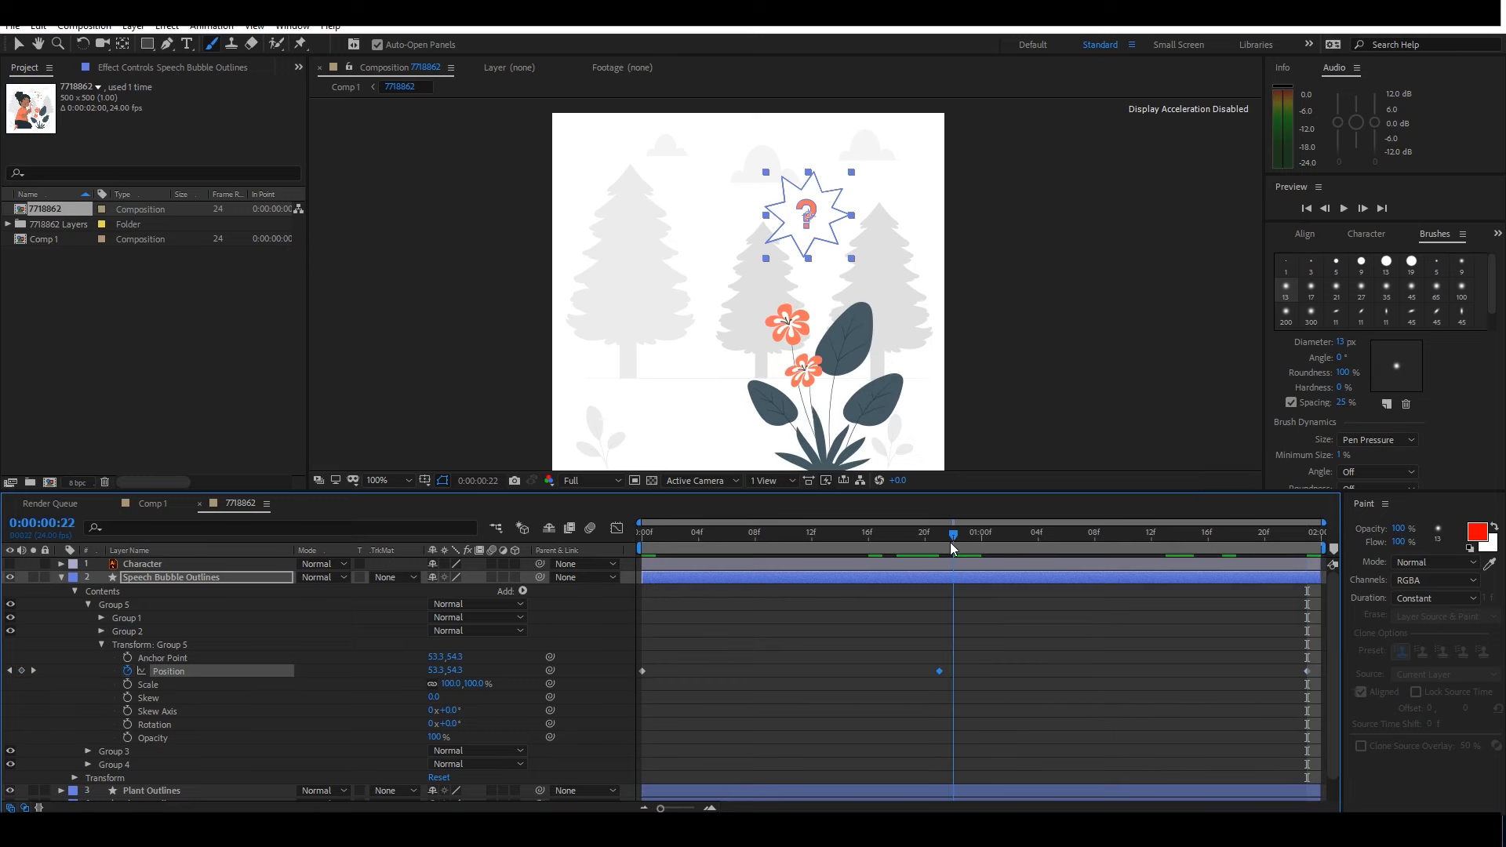
click(962, 542)
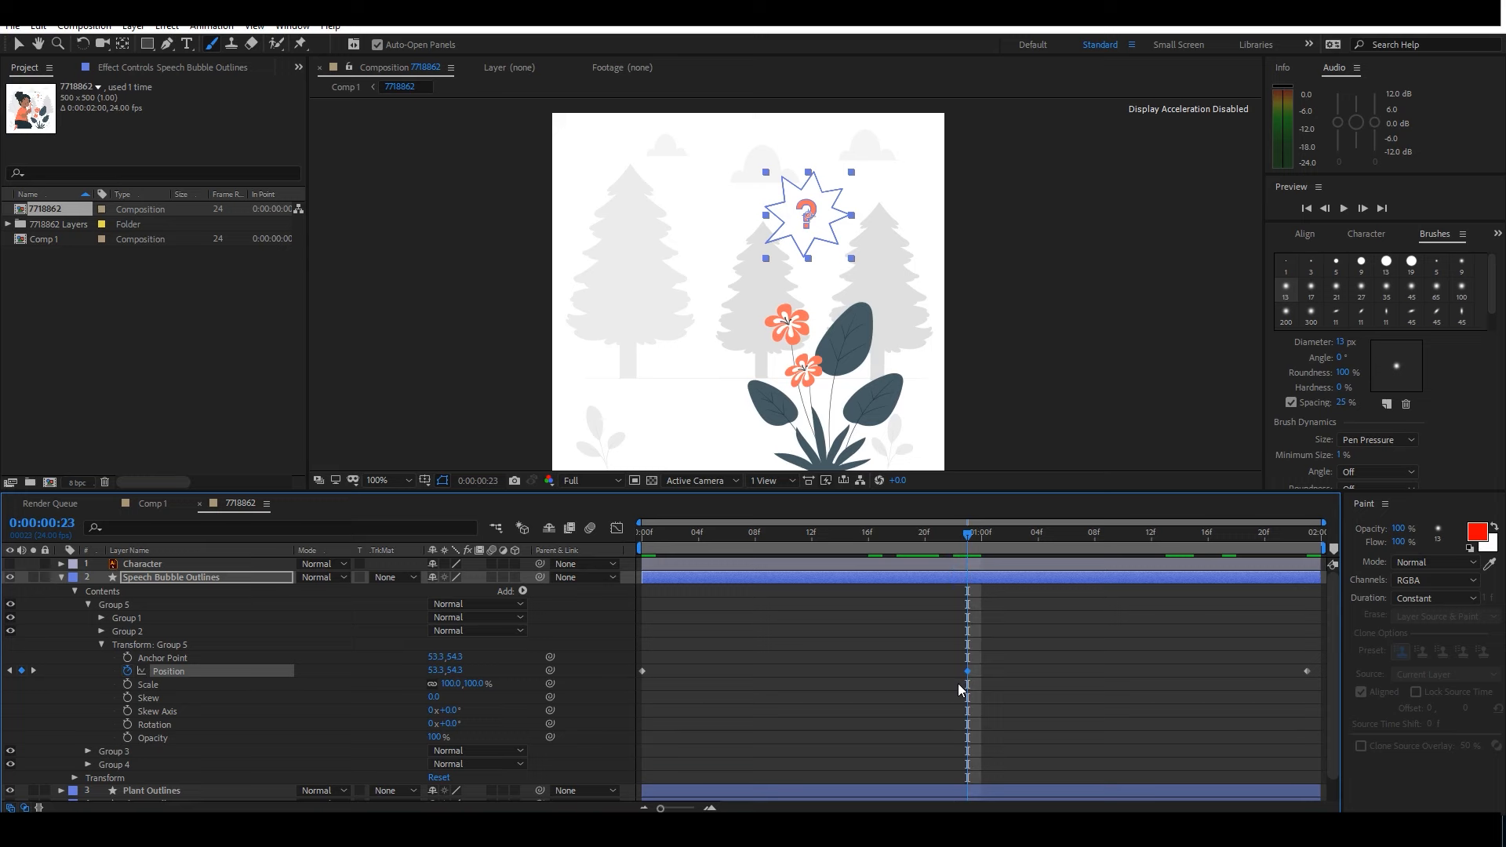
Raise the question mark by setting Group 5's Position to 53.3, 48.3 at the 0:00:00:23 keyframe.
click(588, 641)
drag(447, 672, 448, 674)
key(space)
key(space)
drag(895, 650, 973, 686)
drag(451, 670, 446, 672)
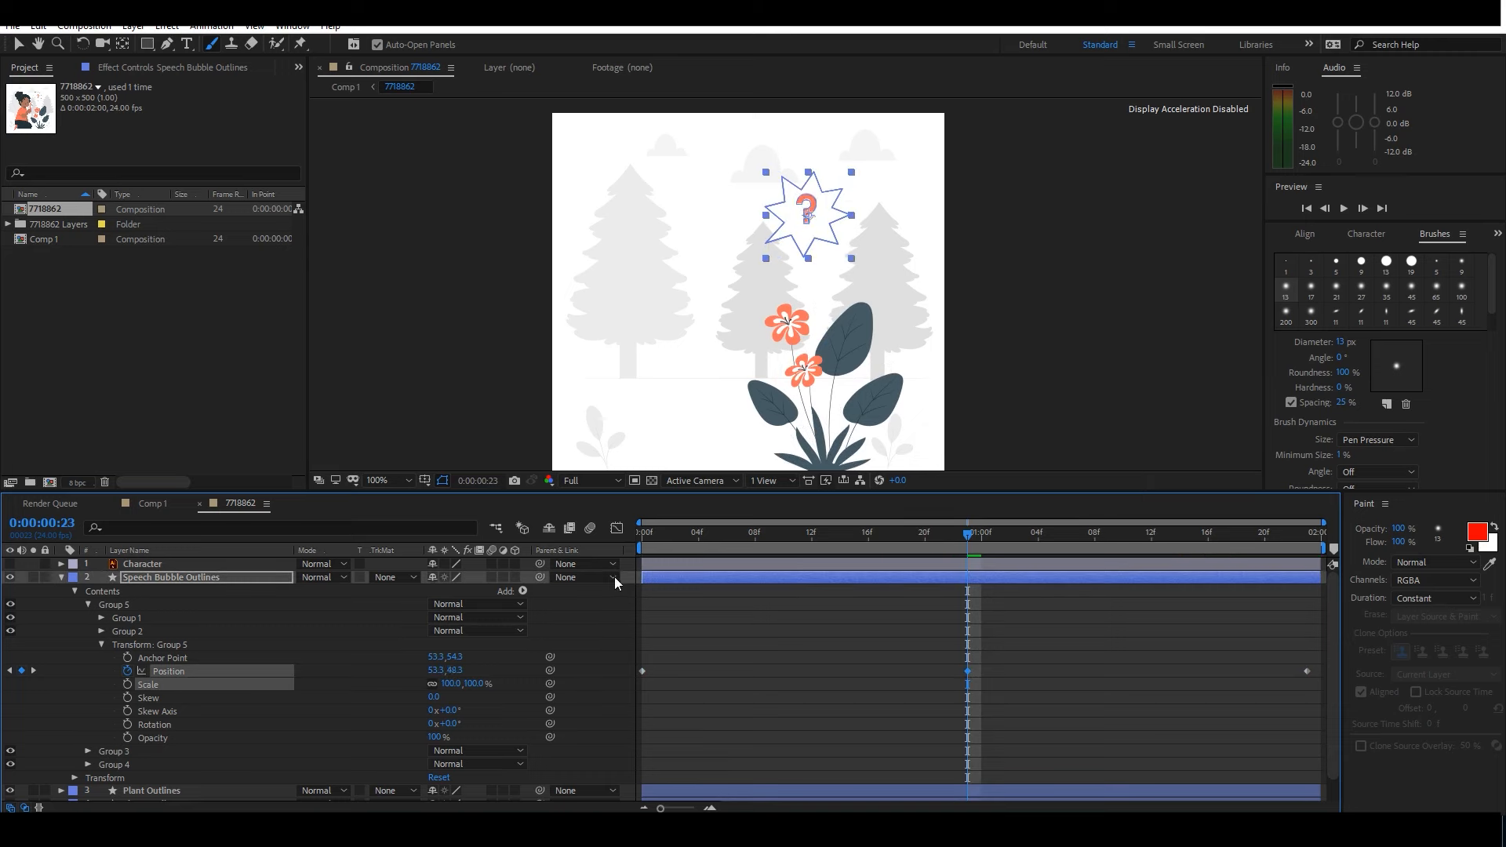
Apply easing to Group 5's three Position keyframes and preview the question mark's motion.
drag(671, 530, 641, 537)
click(693, 654)
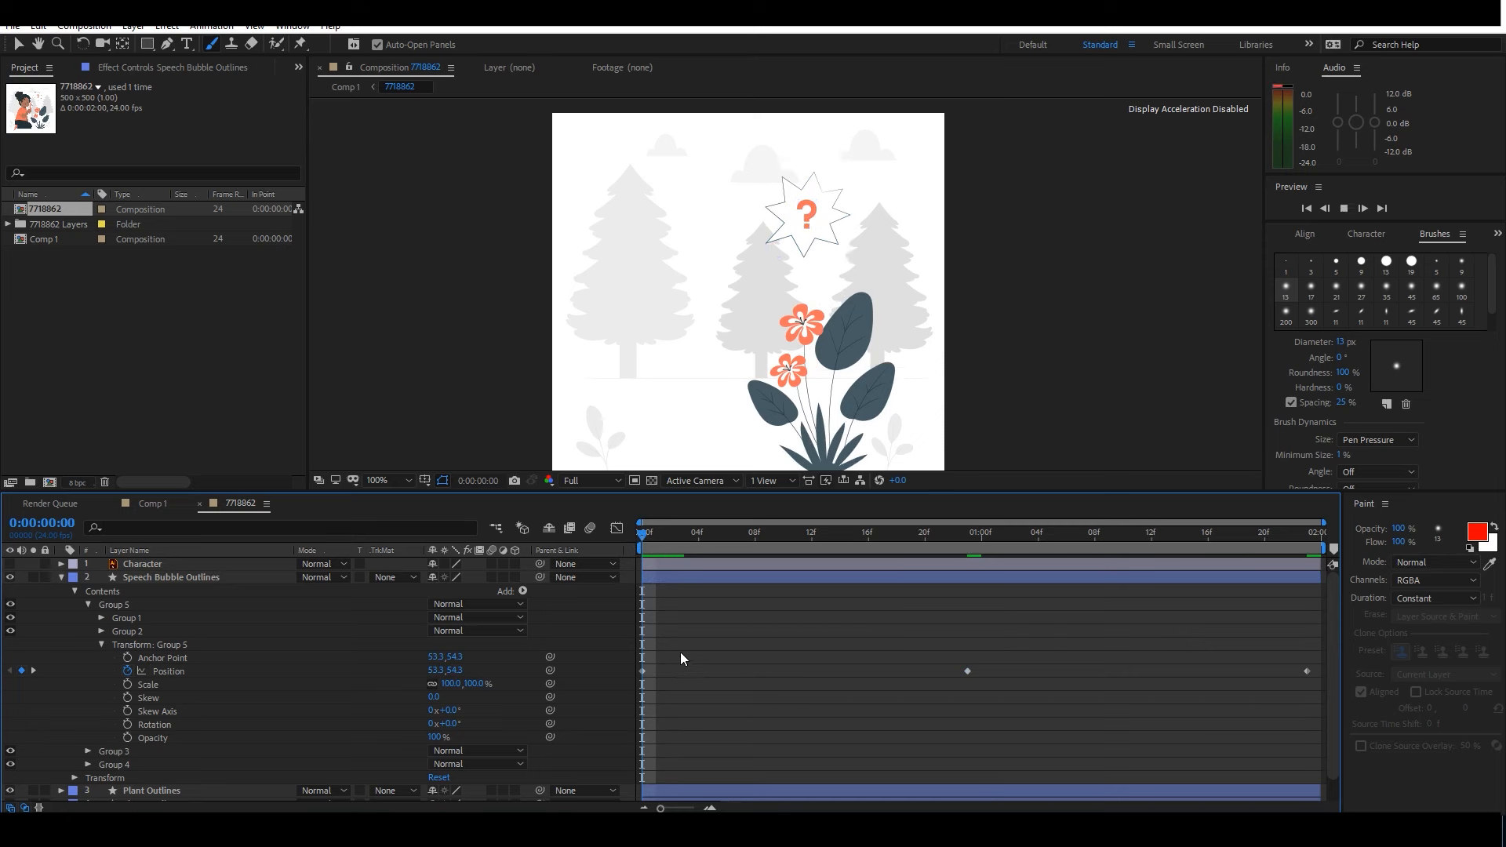
drag(675, 538, 1259, 585)
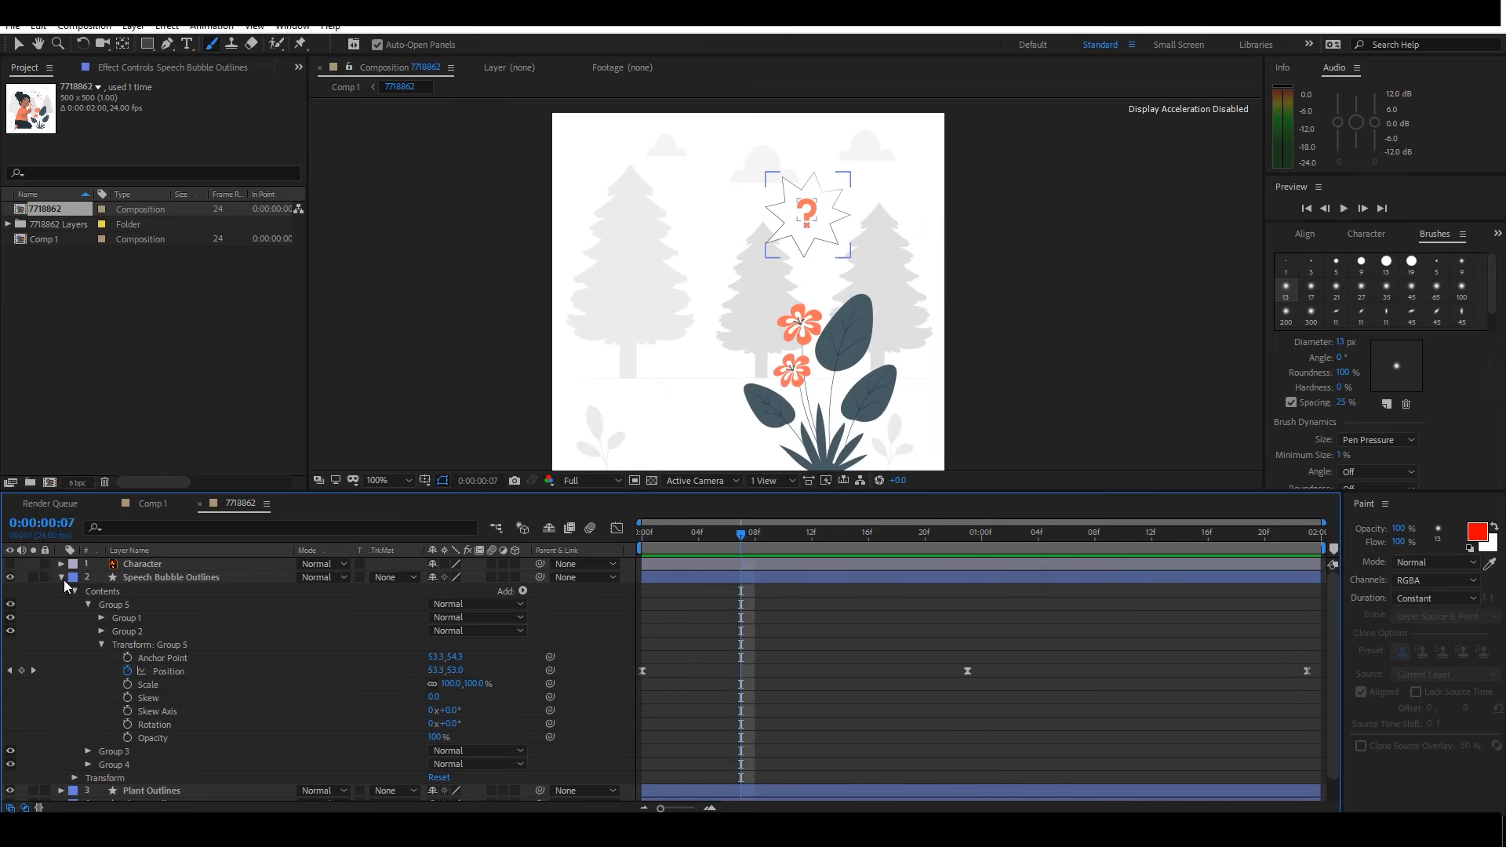
Collapse Speech Bubble Outlines, make the Character layer visible and preview the whole animation.
click(61, 578)
click(121, 565)
click(10, 563)
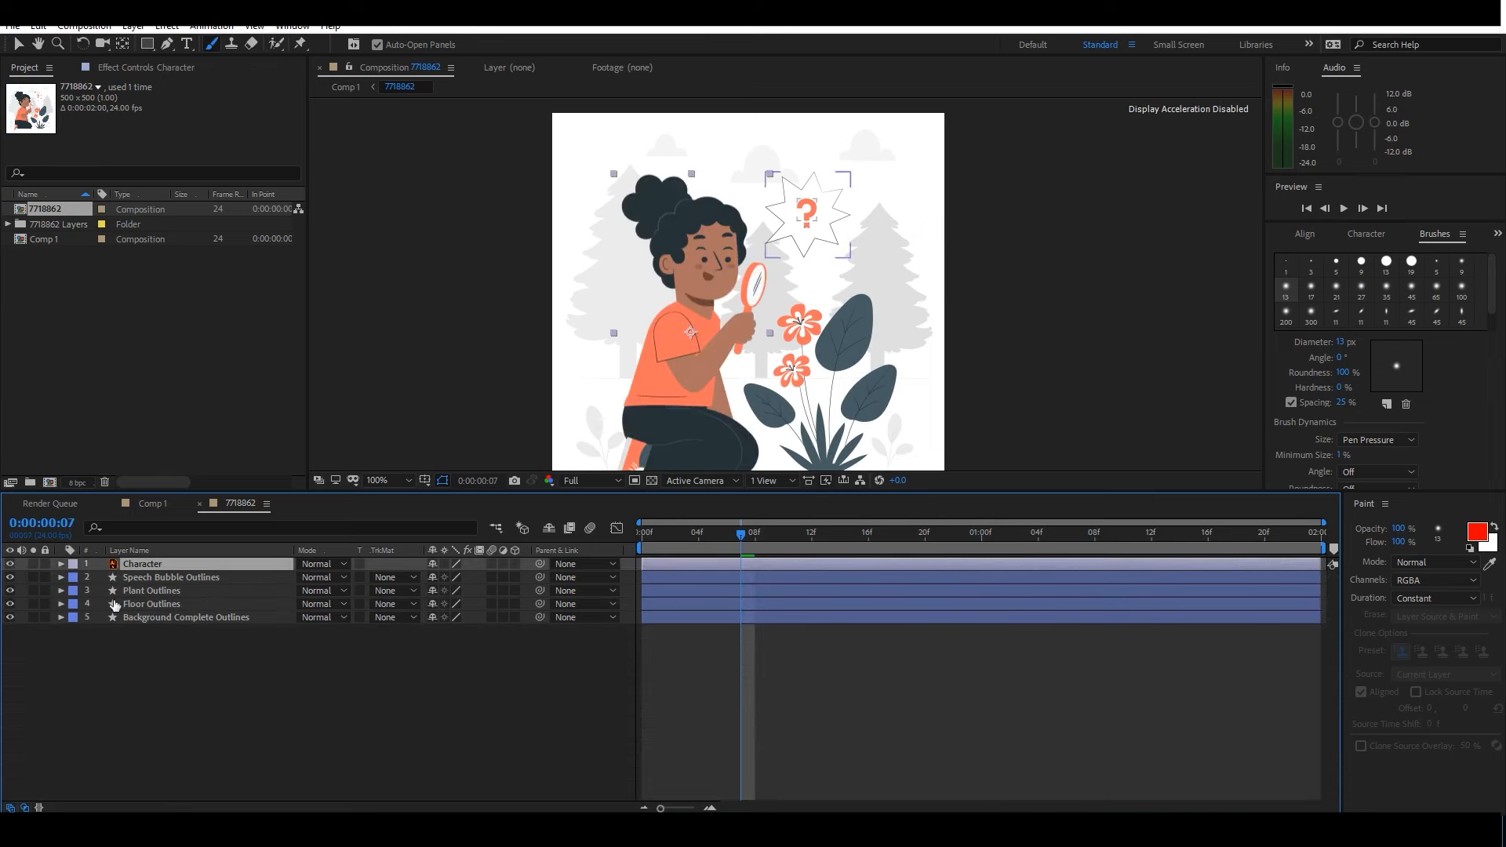
key(space)
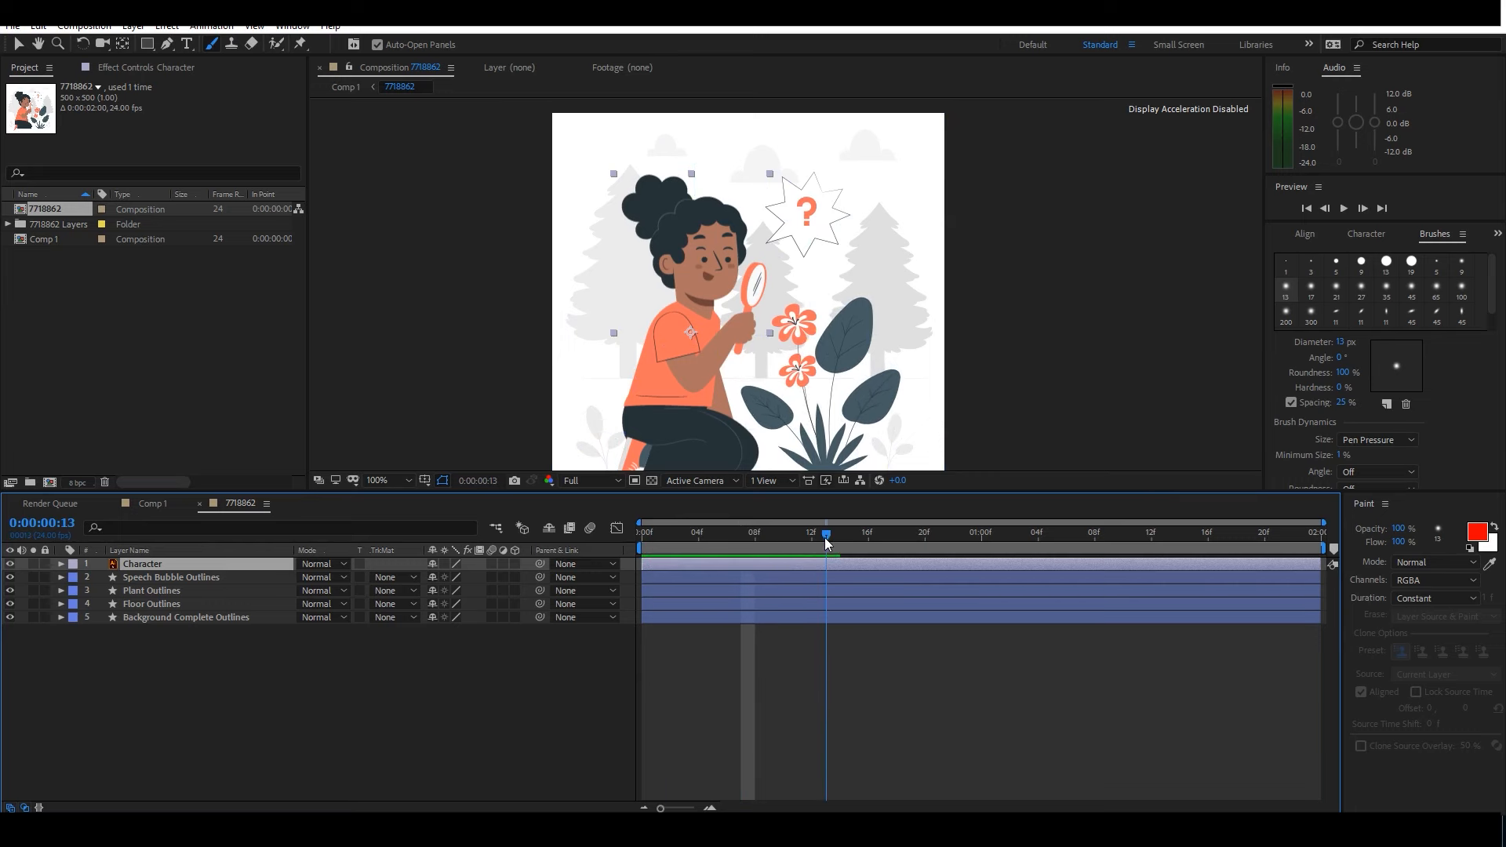
drag(829, 538, 678, 554)
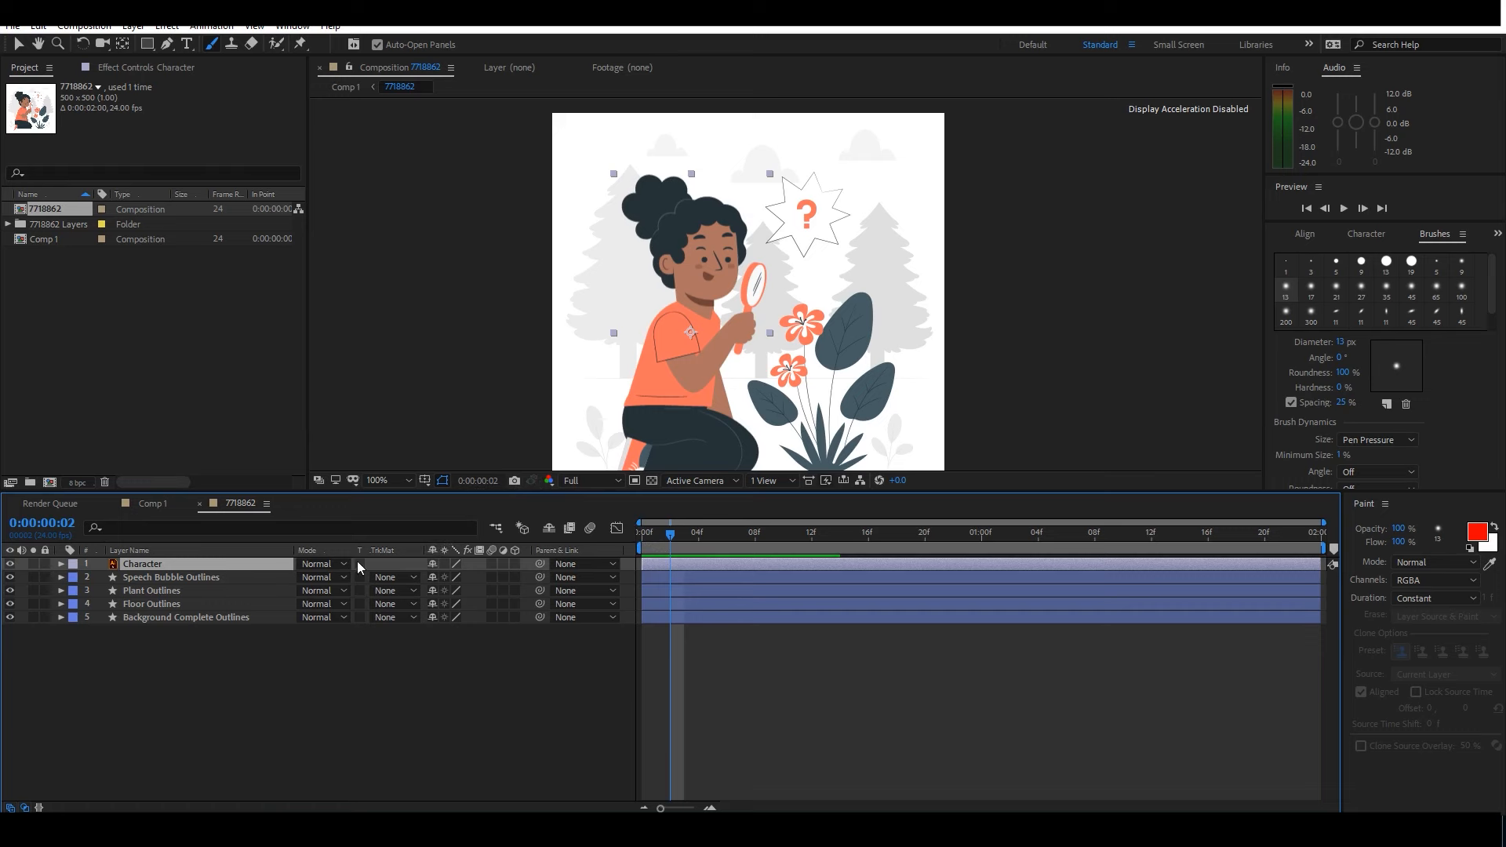
Create shapes from the Character vector layer and delete the original Character layer.
right_click(159, 563)
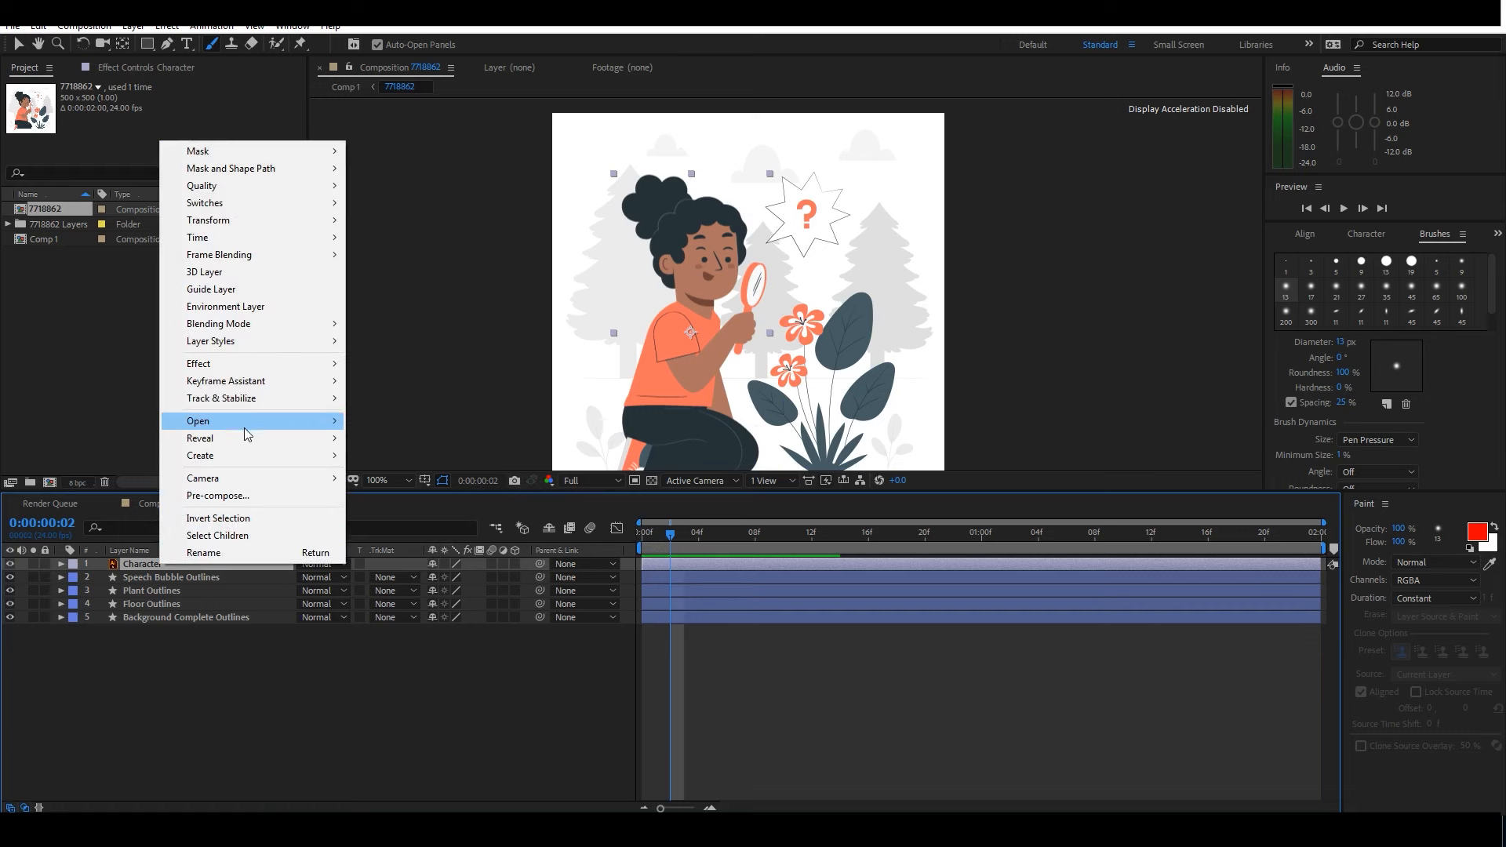
mouse_move(252, 456)
click(414, 508)
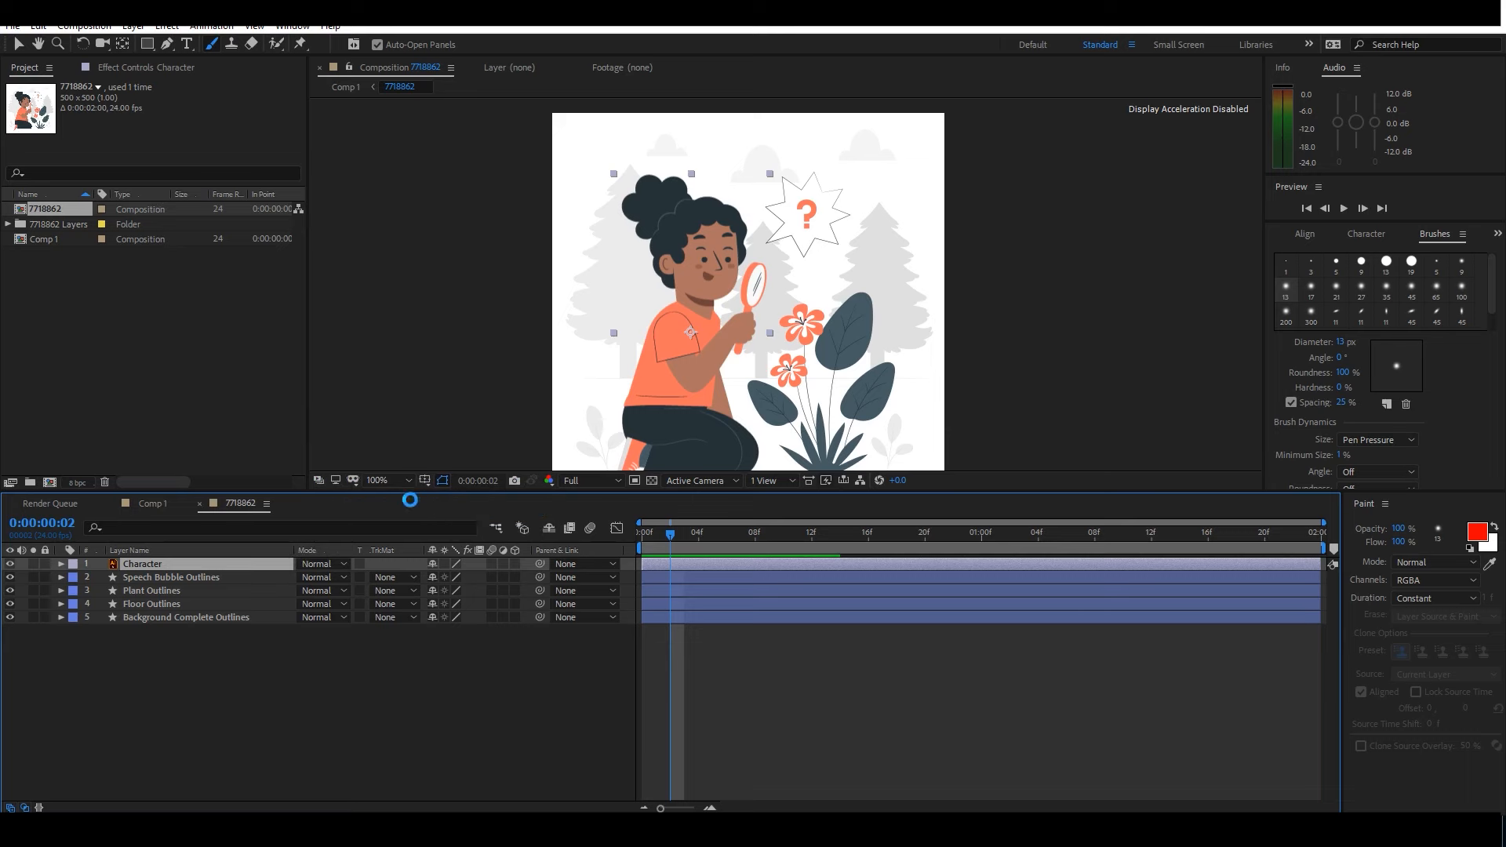
click(181, 576)
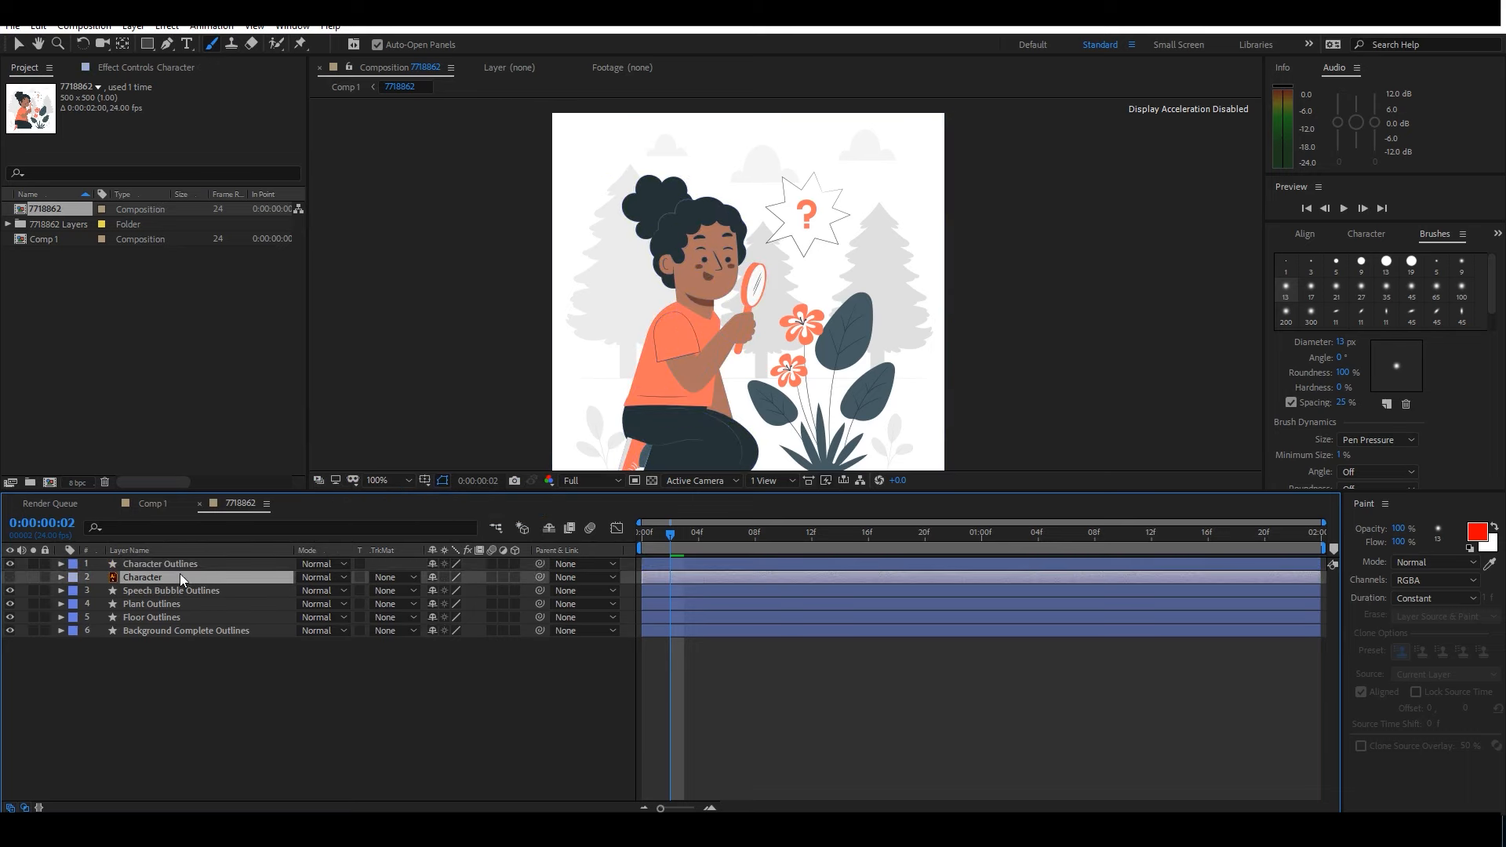
key(Delete)
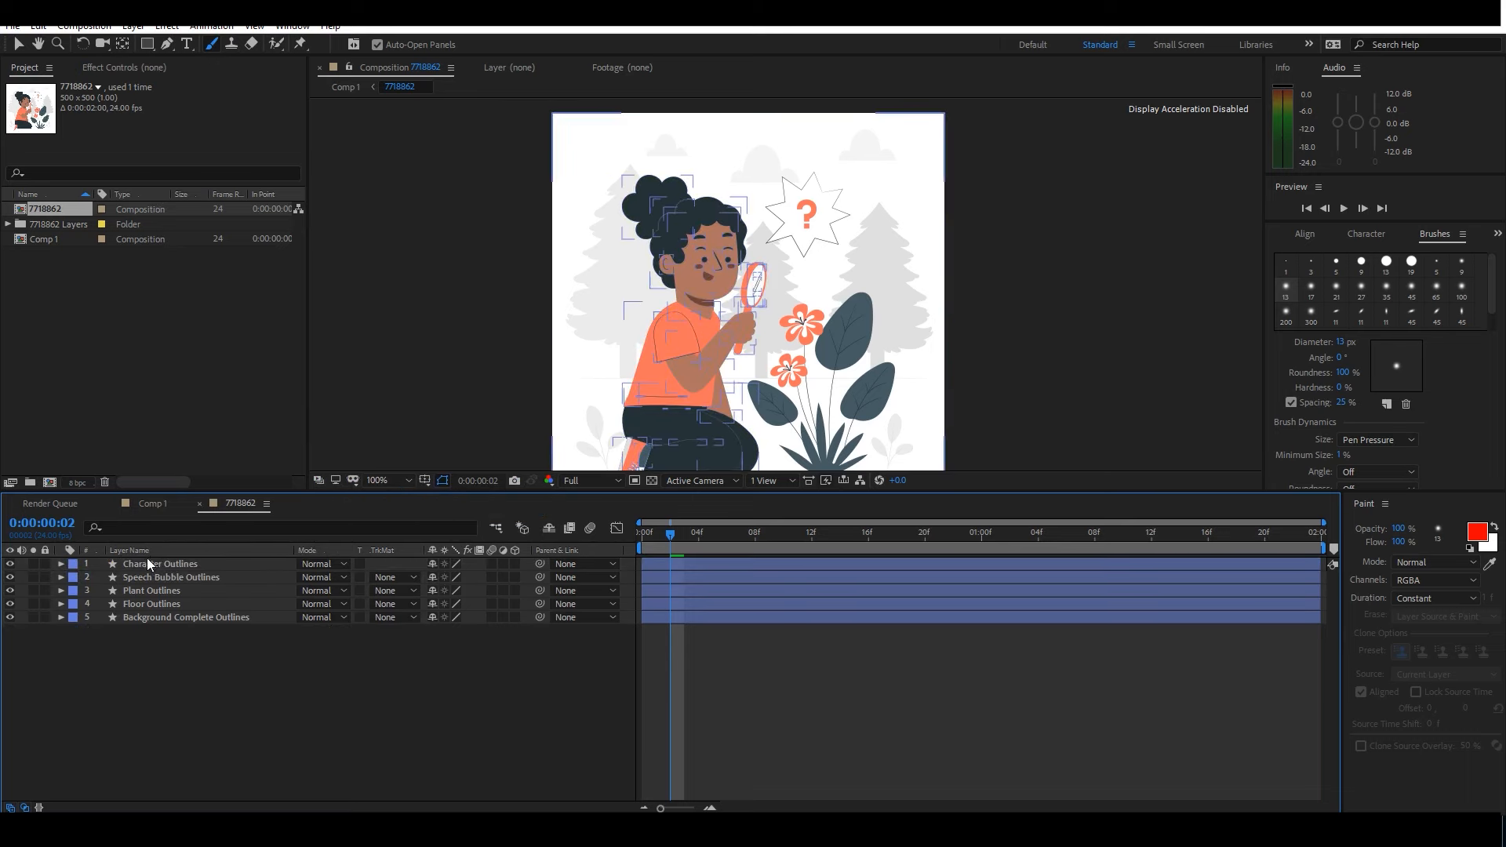
Expand the contents of Character Outlines and rename its top-level Group 1 to Group 1a.
click(149, 562)
click(58, 567)
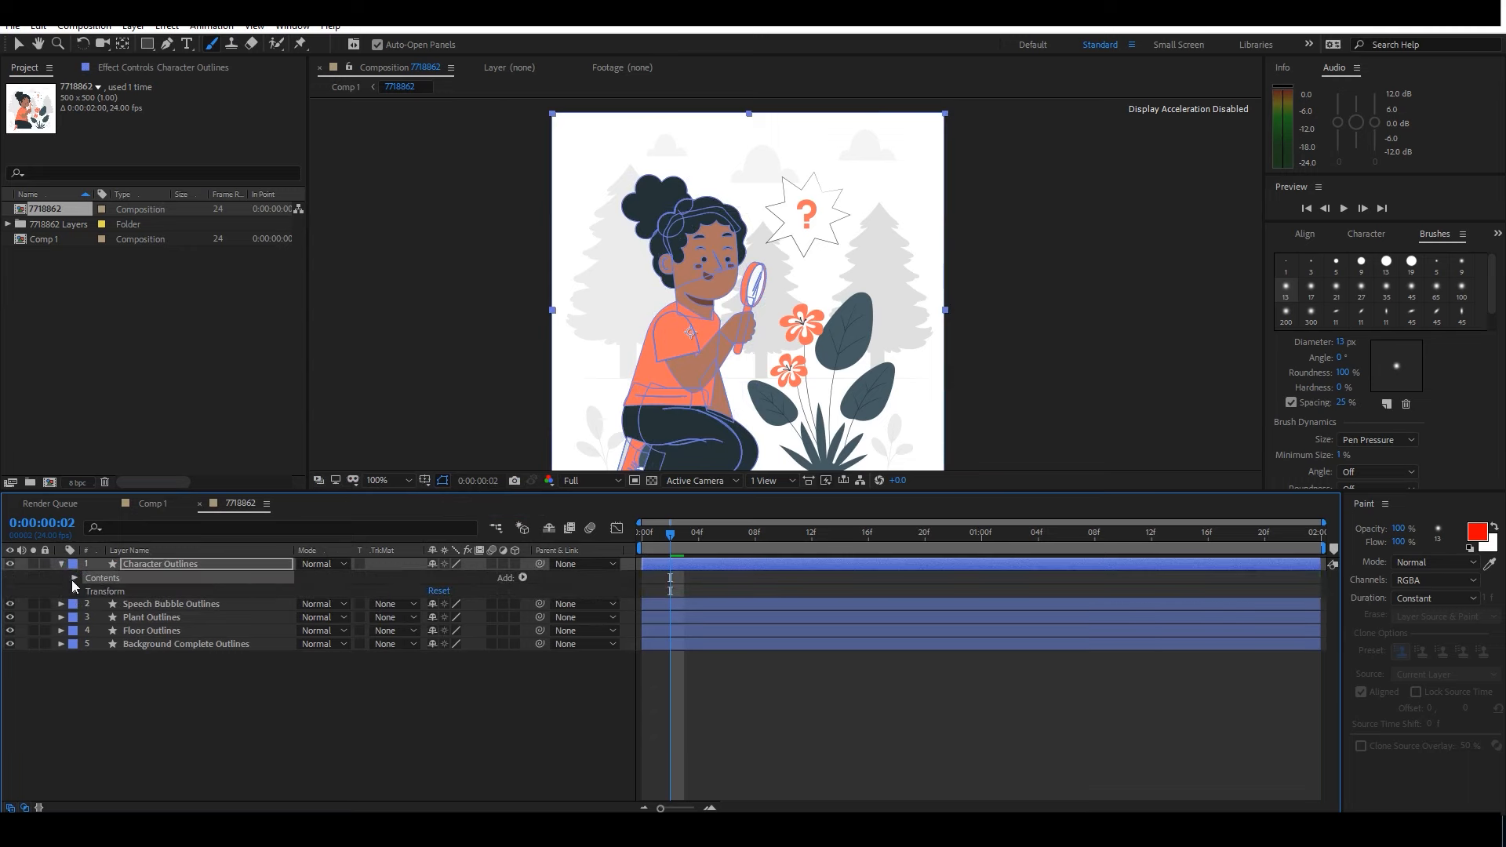
click(73, 581)
drag(1334, 619, 1348, 567)
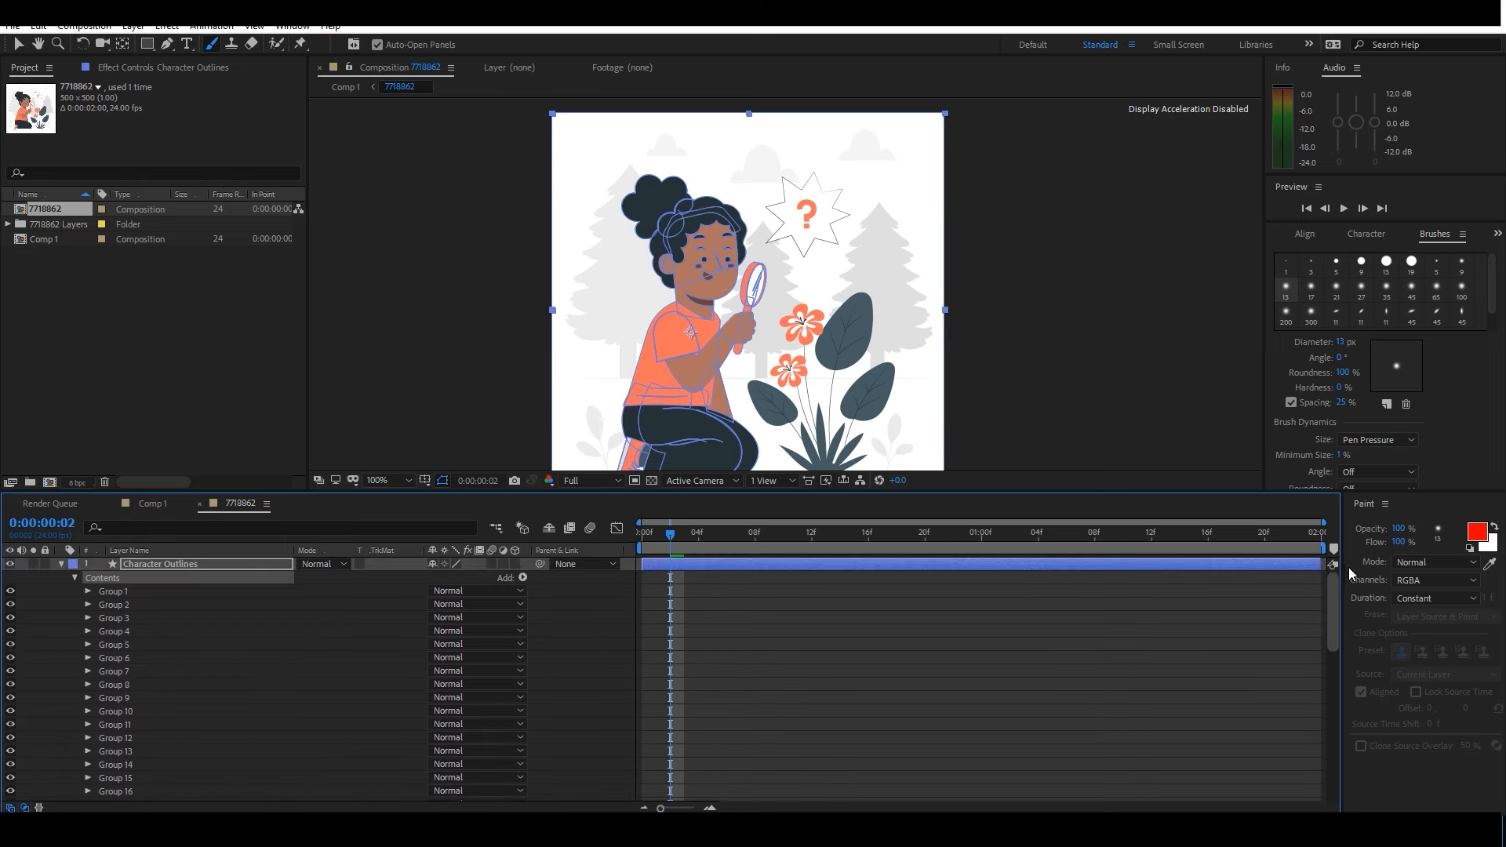
click(101, 592)
click(118, 605)
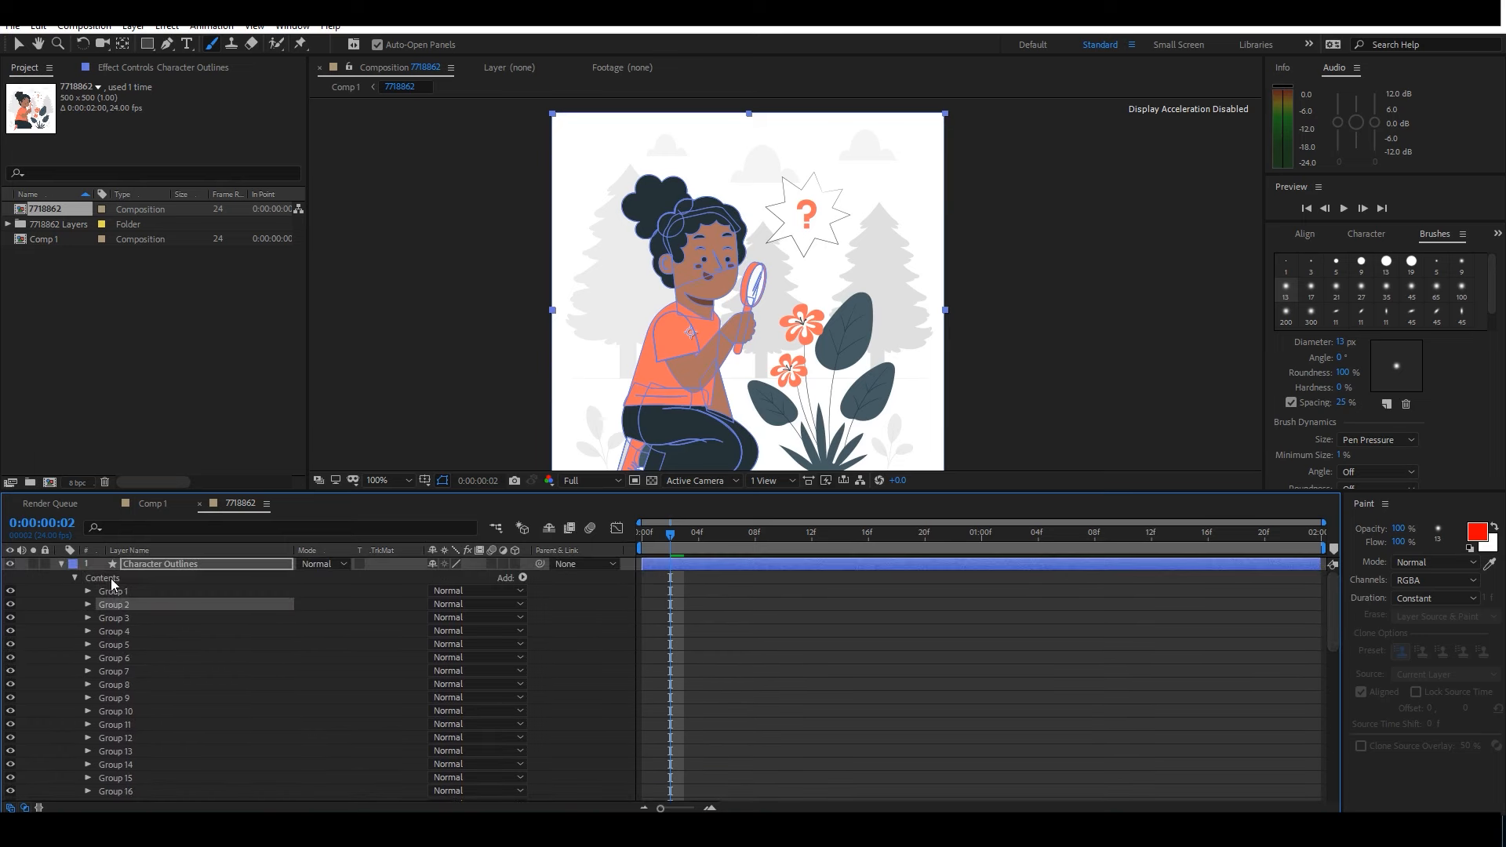
click(111, 578)
click(123, 595)
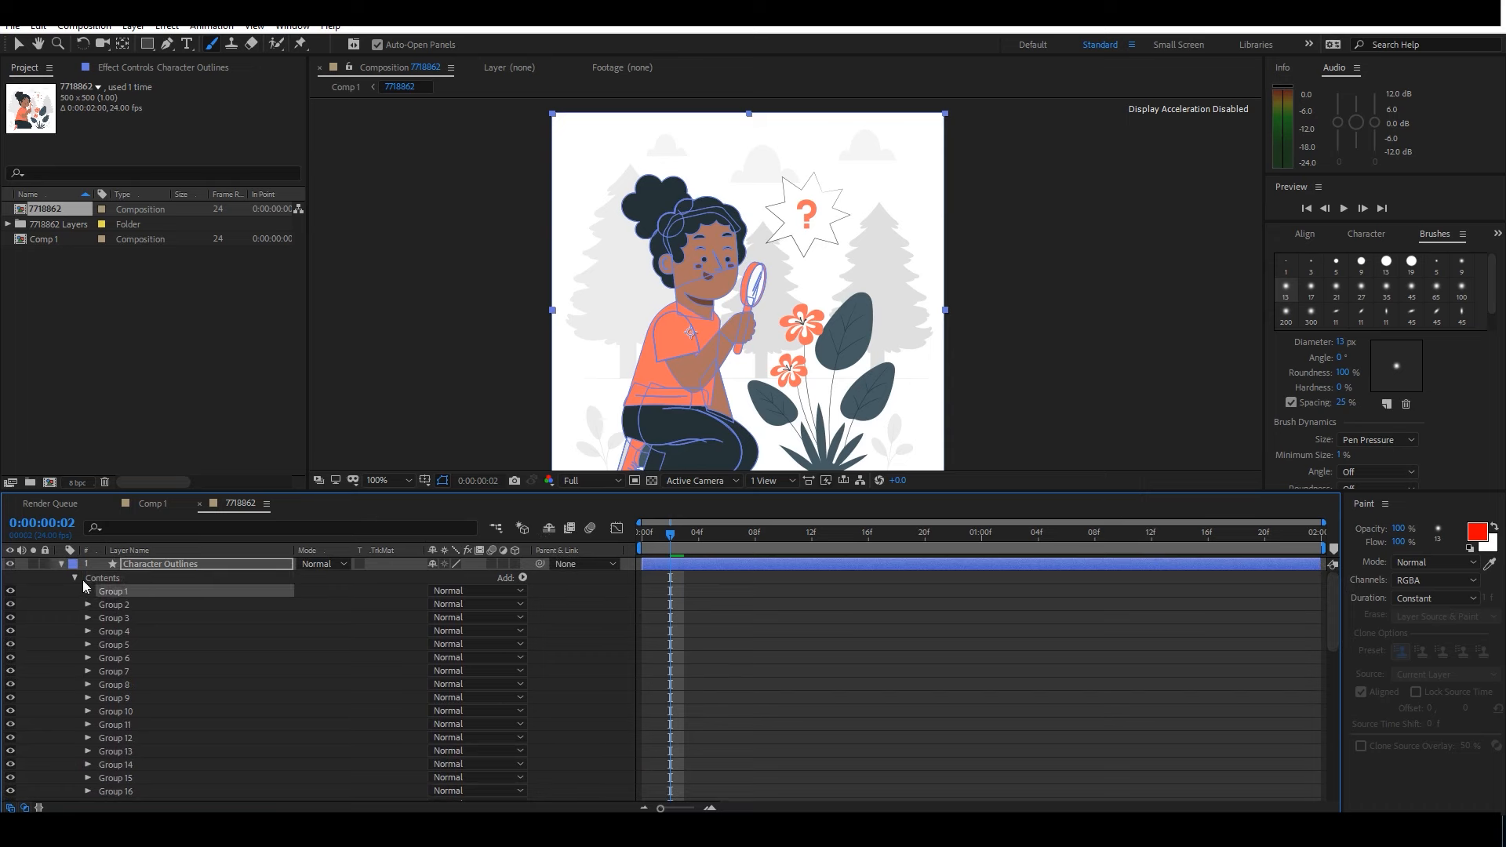
key(Return)
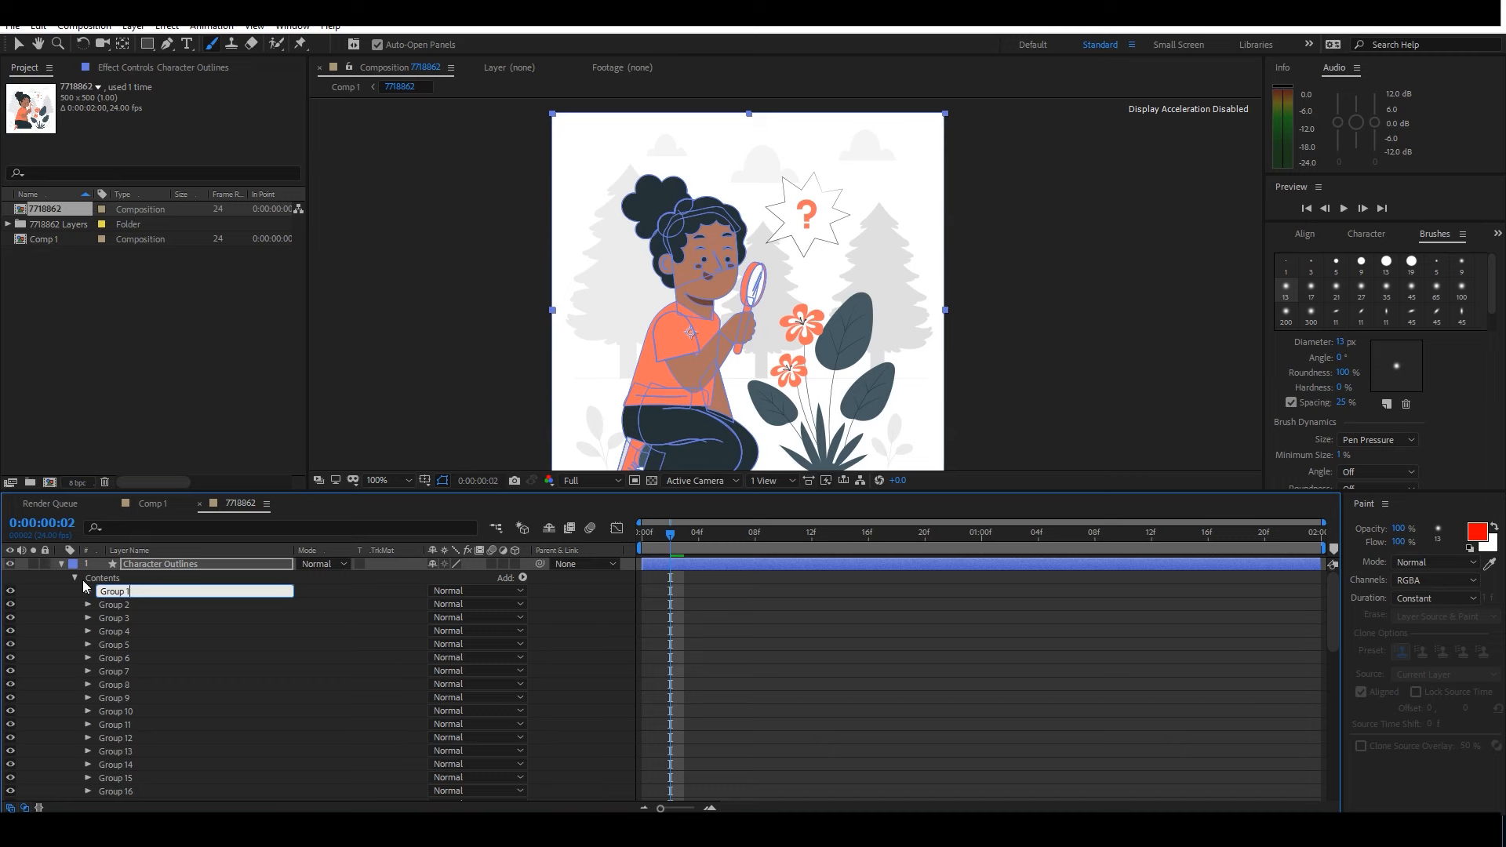
key(Return)
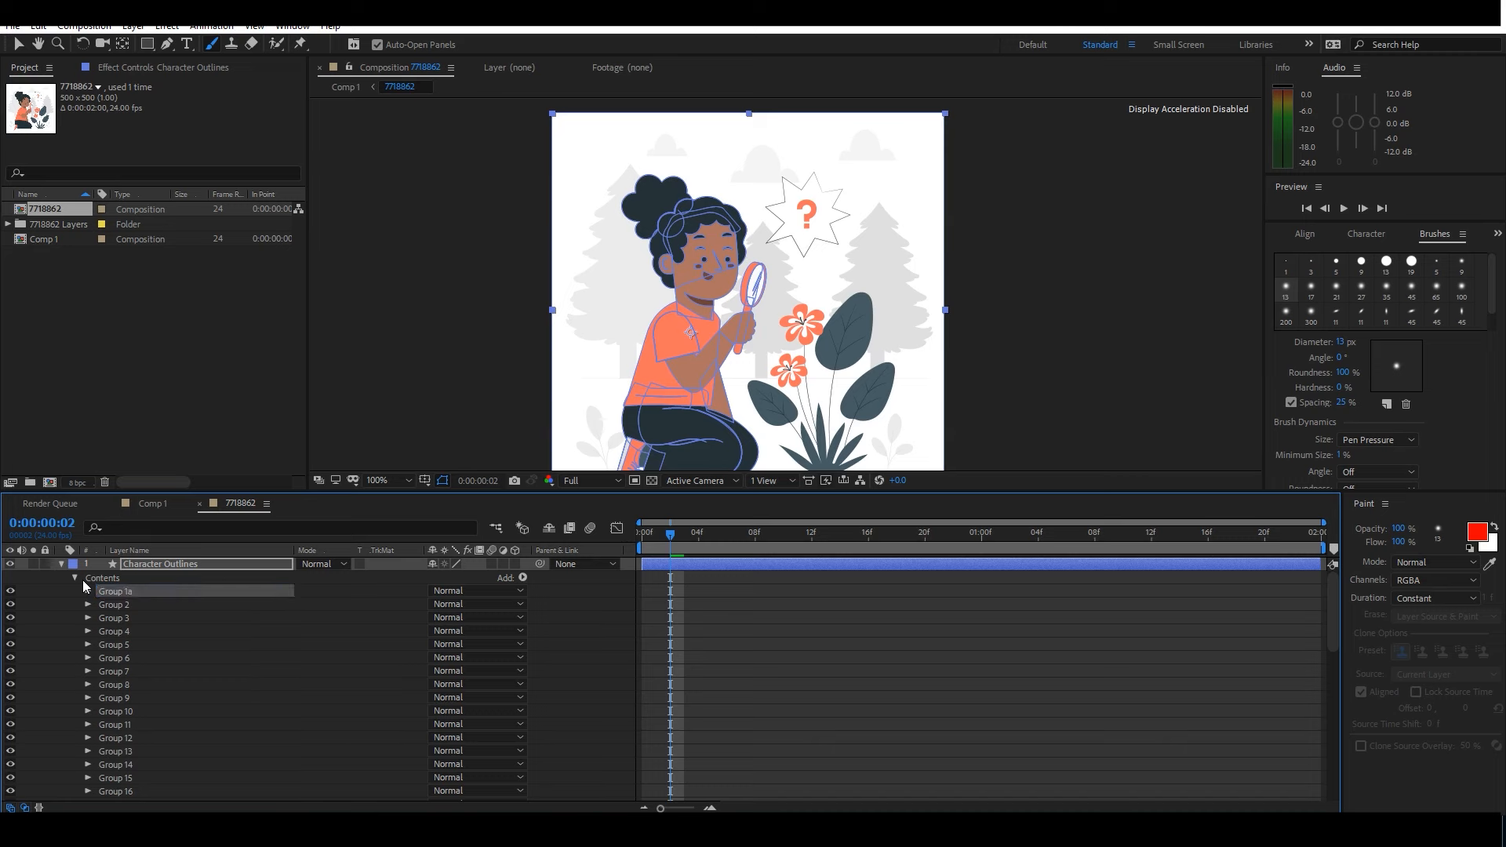
Filter the Character Outlines properties by "Group 1" and delete the nested Group 1 inside Group 1a.
click(177, 565)
click(200, 524)
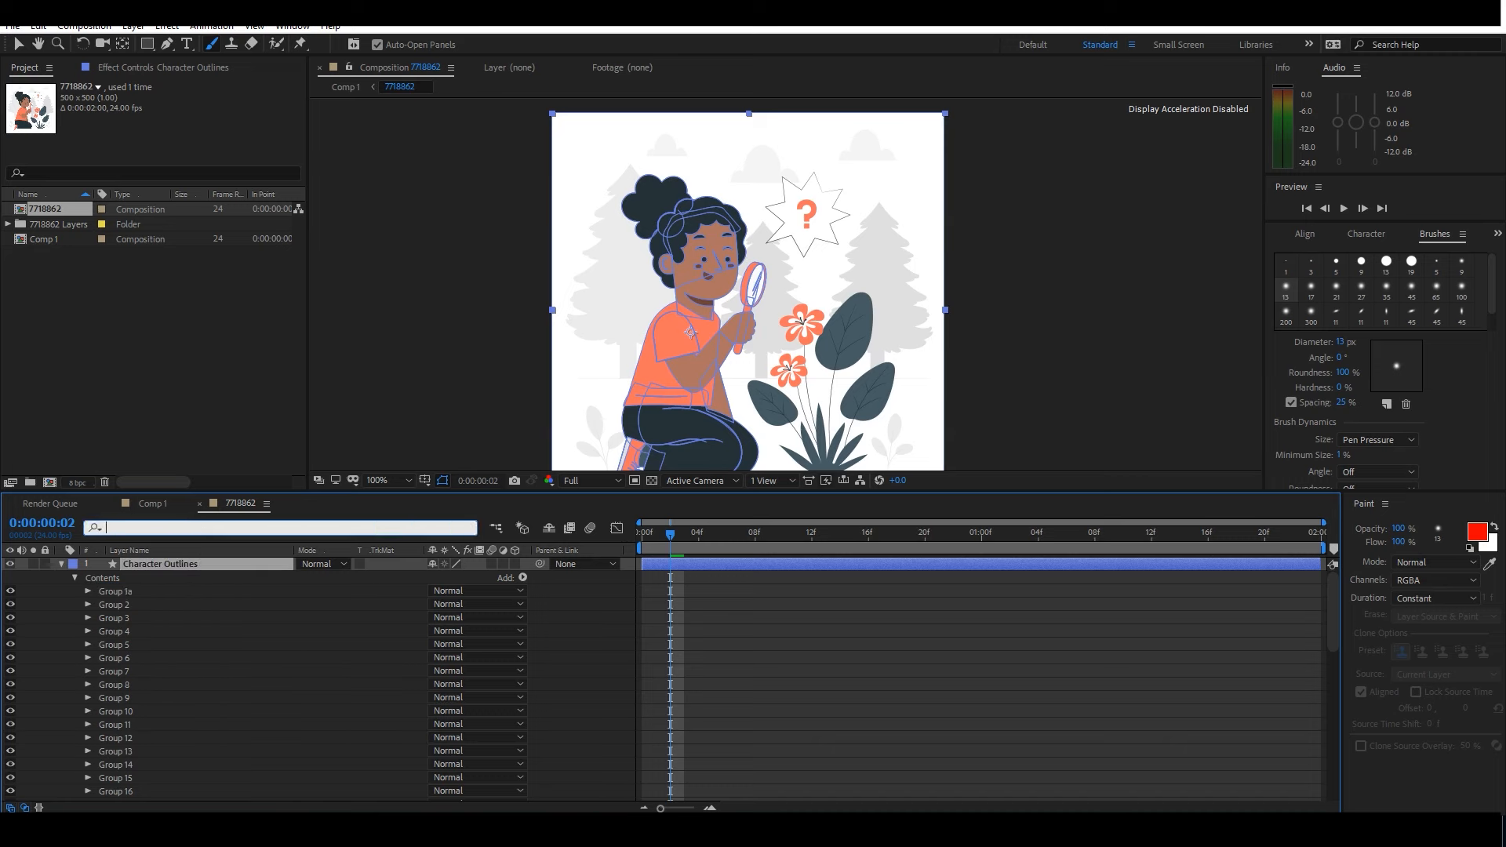
text(Group 1)
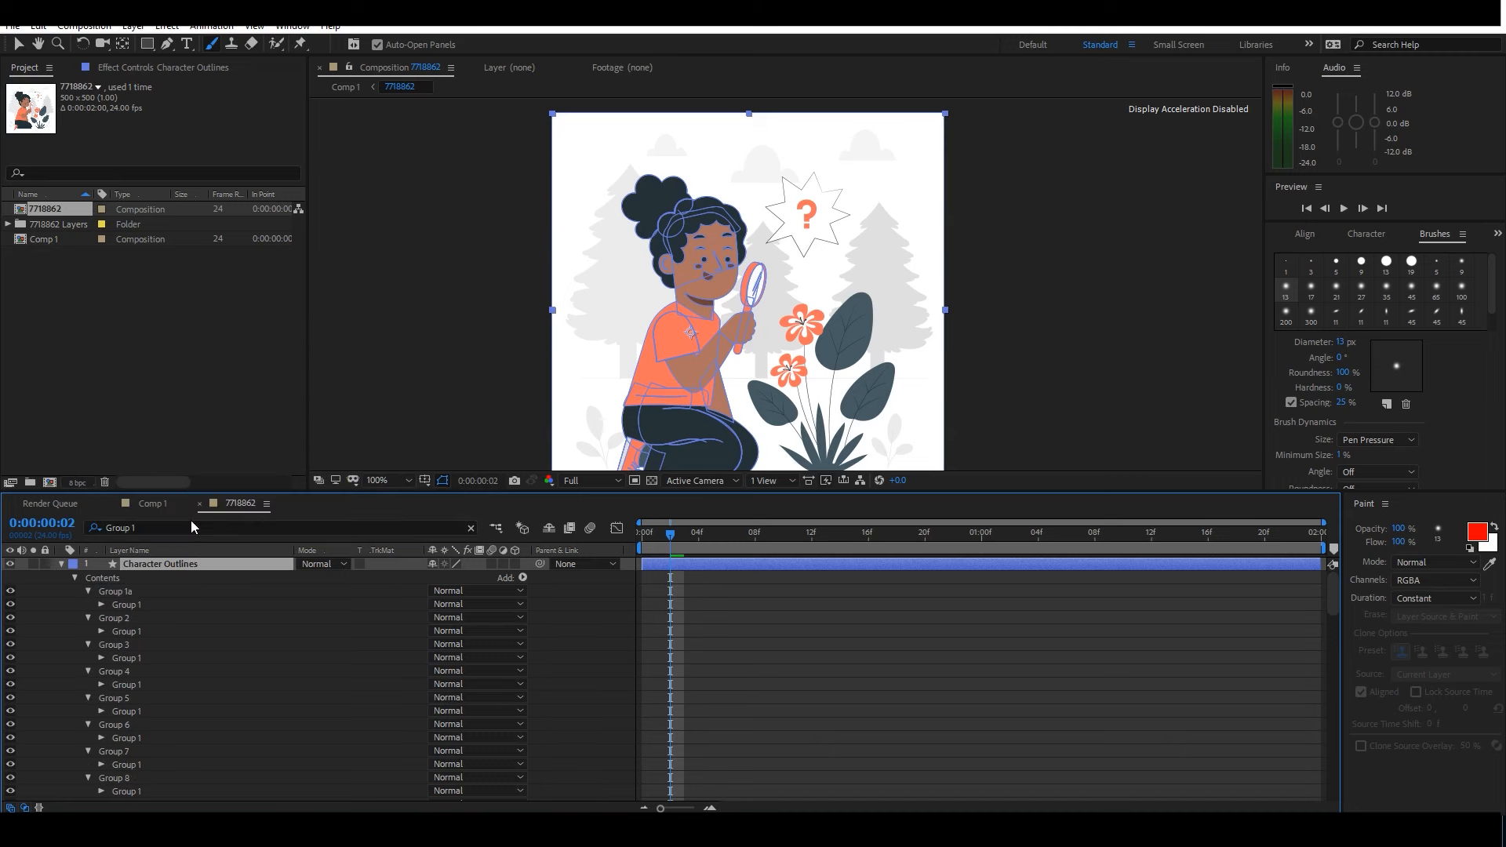
click(176, 594)
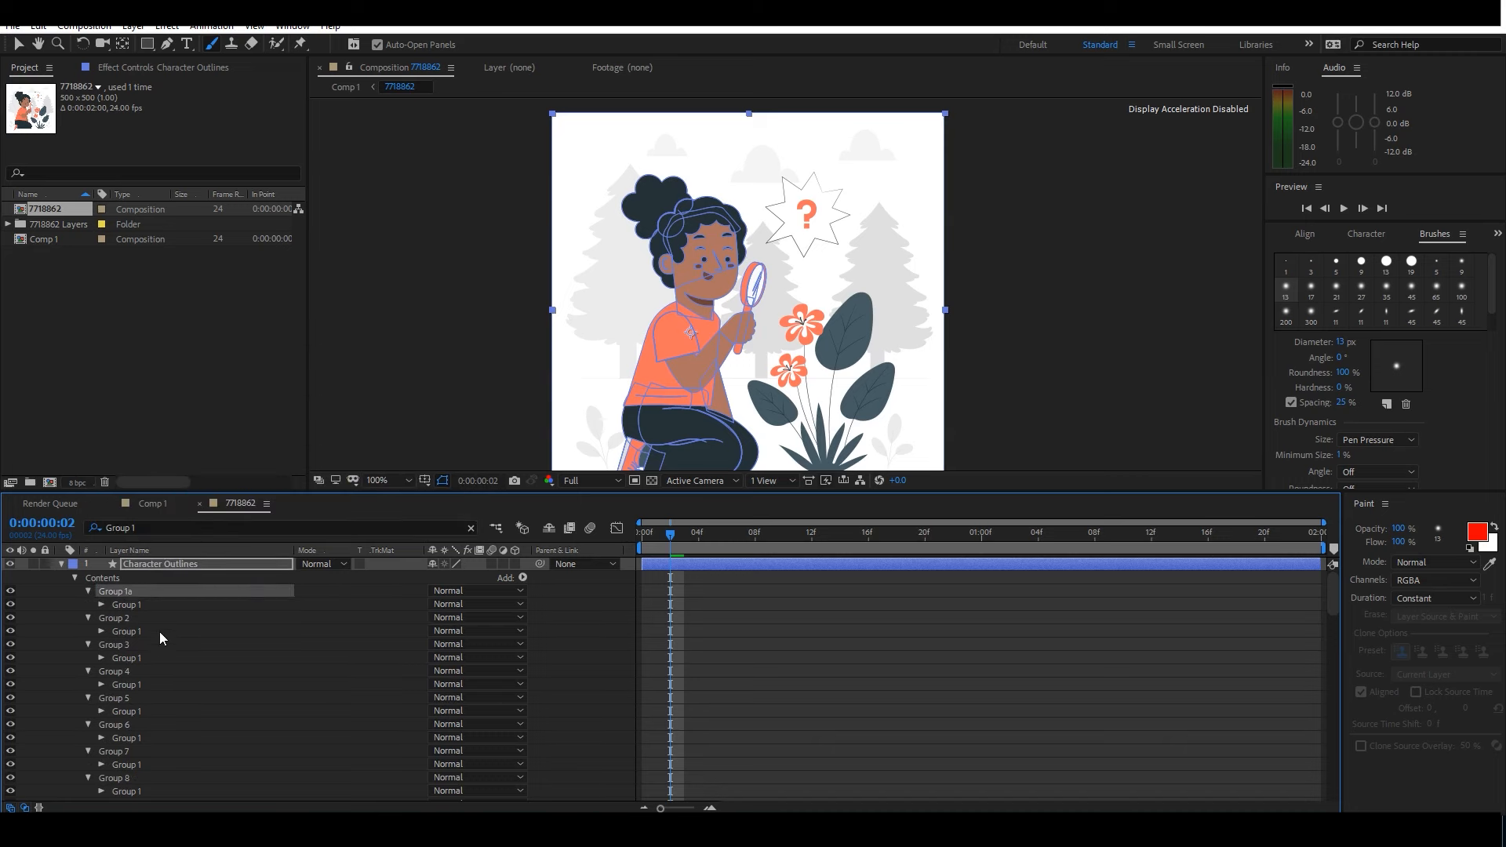
click(159, 605)
key(Delete)
Select the nested Group 1 inside each of the remaining groups of Character Outlines together.
click(155, 619)
ctrl+click(149, 644)
ctrl+click(147, 672)
ctrl+click(148, 698)
ctrl+click(148, 725)
ctrl+click(148, 751)
ctrl+click(141, 662)
ctrl+click(141, 688)
drag(1333, 630, 1333, 757)
ctrl+click(142, 715)
ctrl+click(142, 741)
ctrl+click(141, 768)
ctrl+click(142, 795)
ctrl+click(144, 635)
ctrl+click(143, 662)
ctrl+click(144, 689)
ctrl+click(145, 716)
ctrl+click(145, 742)
ctrl+click(146, 769)
ctrl+click(146, 794)
ctrl+click(147, 706)
ctrl+click(148, 760)
ctrl+click(147, 786)
ctrl+click(145, 659)
ctrl+click(145, 714)
ctrl+click(144, 739)
ctrl+click(144, 793)
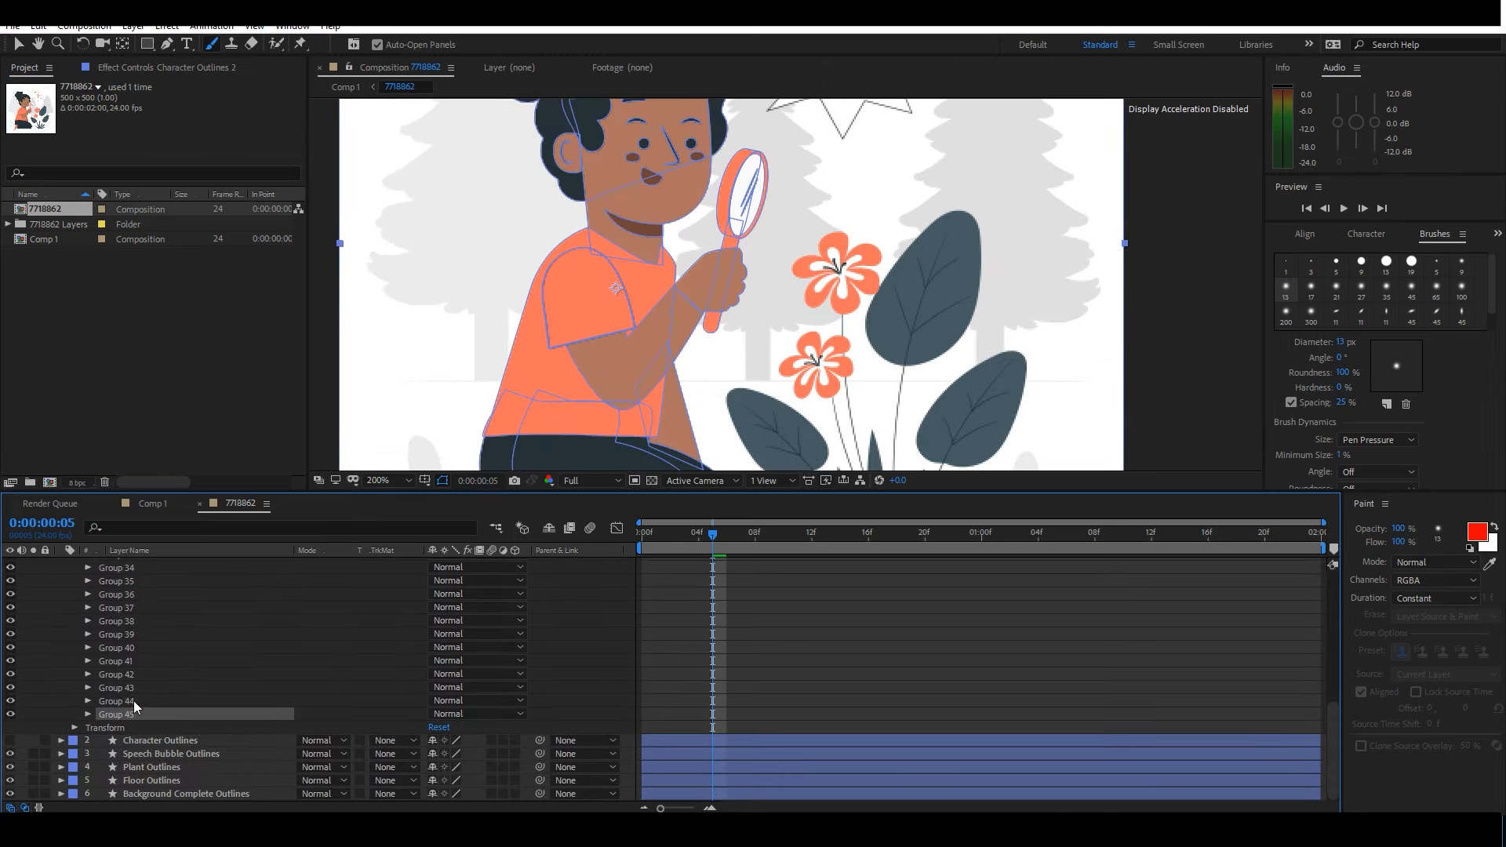
Delete Groups 43 and 45 and the range from Group 18 through Group 42 from Character Outlines 2.
ctrl+click(137, 688)
key(Delete)
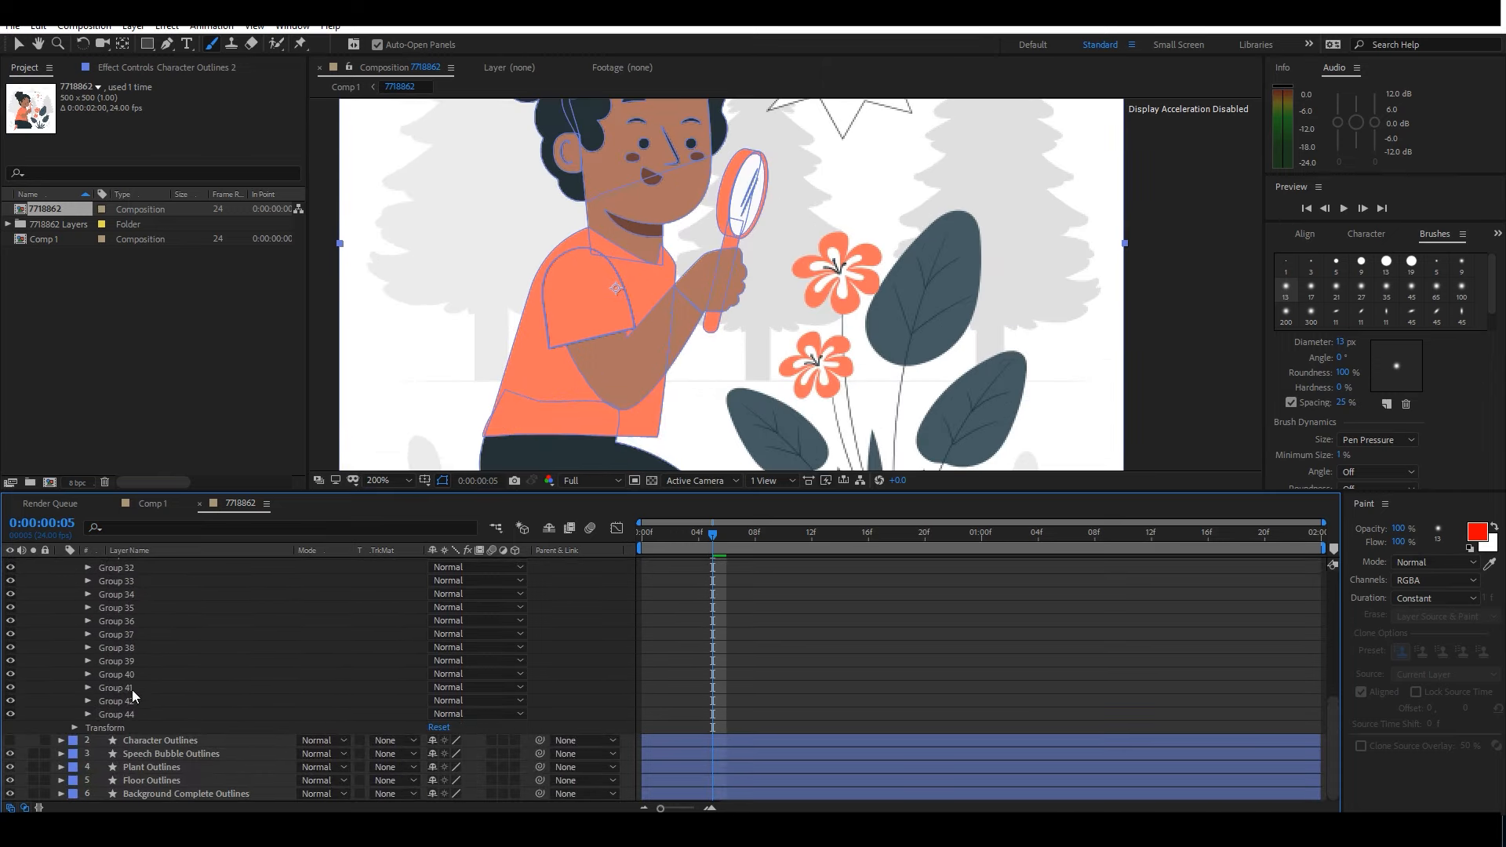
click(130, 700)
drag(1331, 710, 1318, 577)
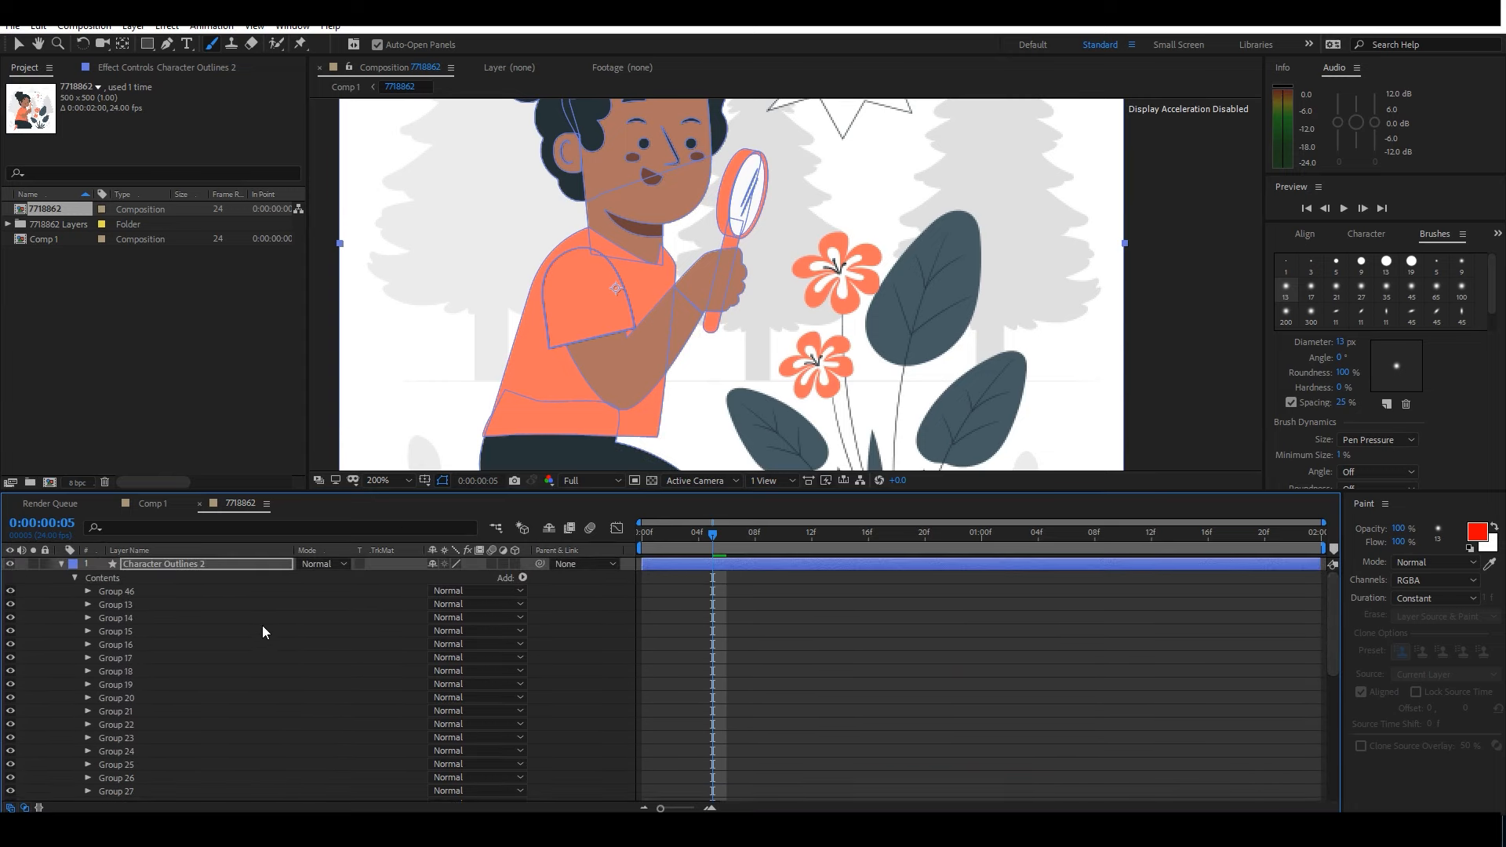
shift+click(128, 669)
key(Delete)
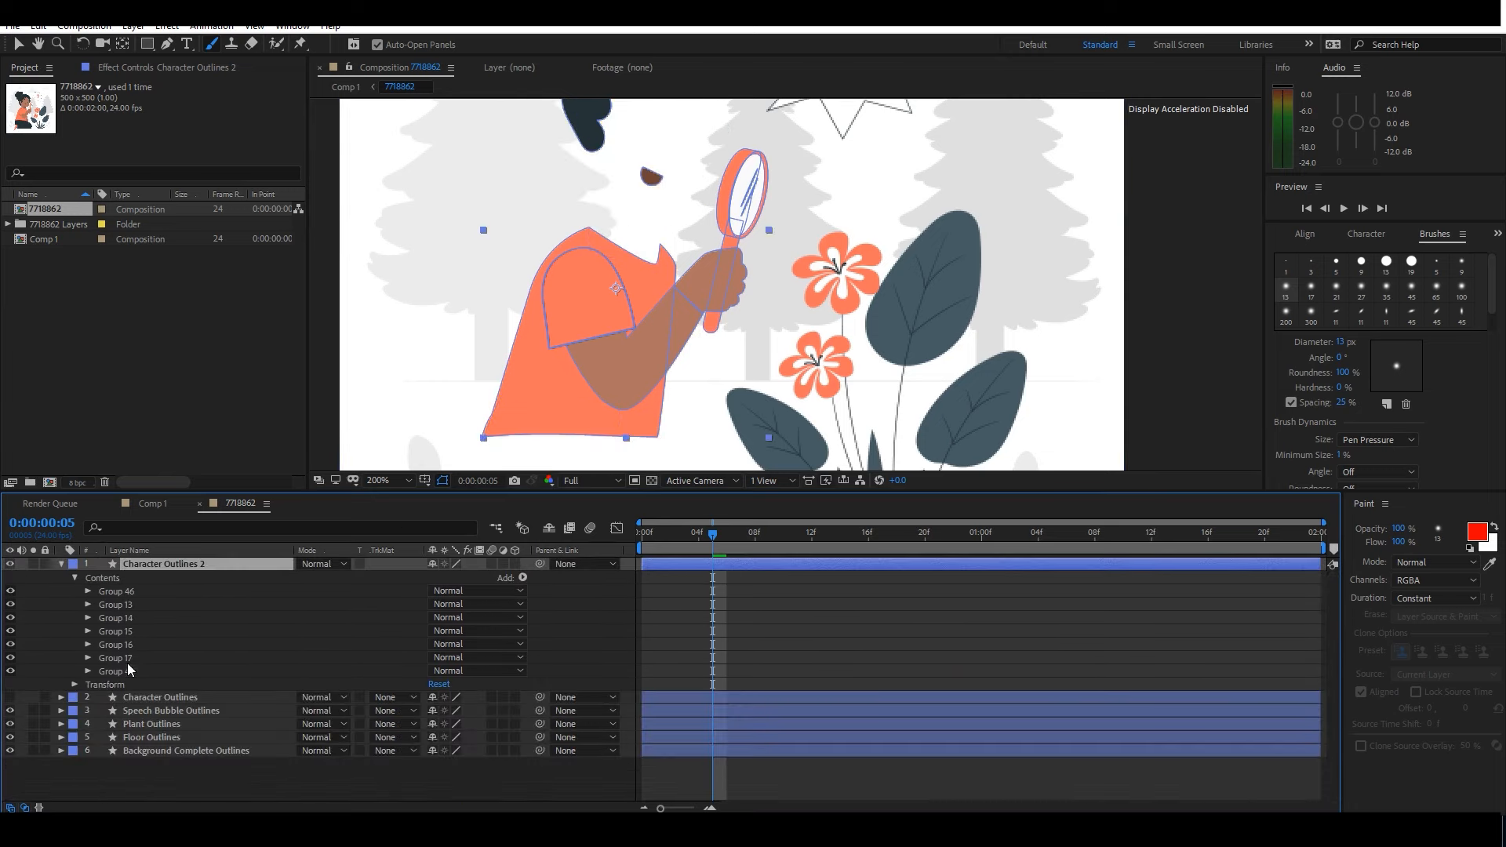
Check Groups 14 and 17 of Character Outlines 2 by toggling their visibility, and delete both groups.
click(124, 619)
click(10, 619)
click(9, 626)
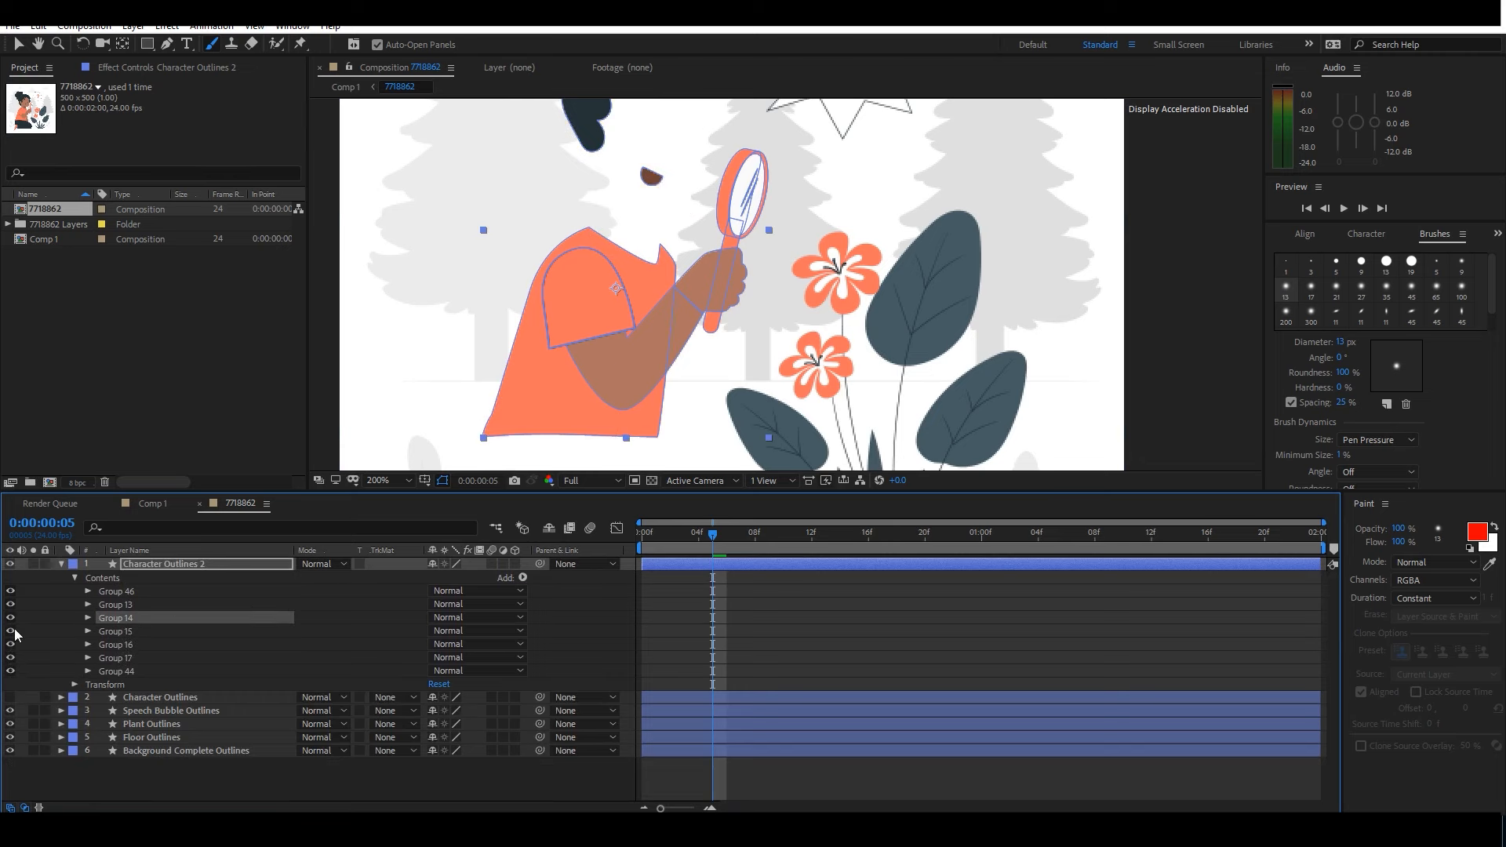
click(10, 620)
key(Delete)
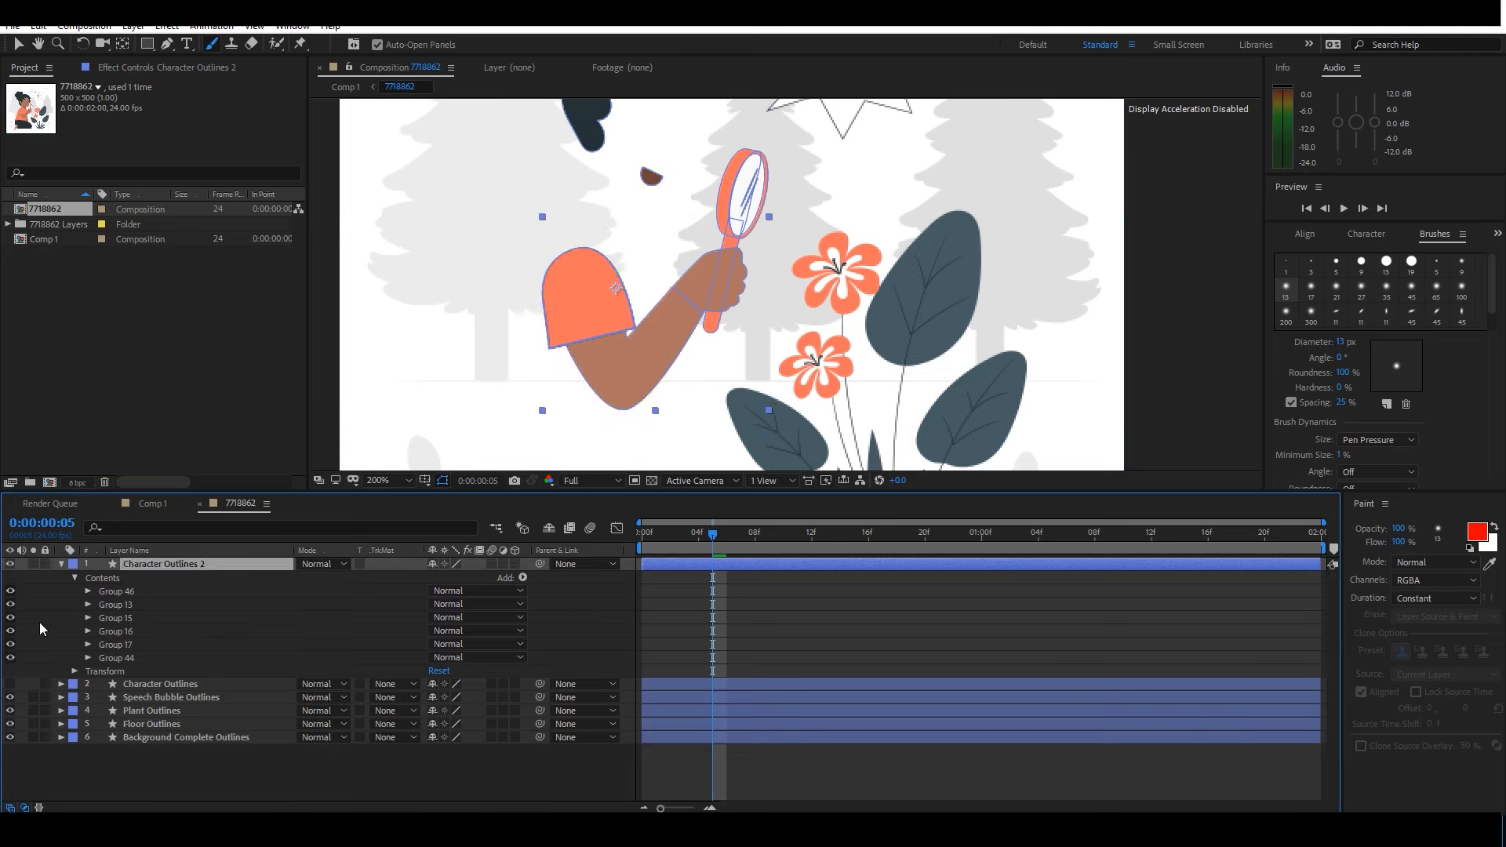
click(110, 631)
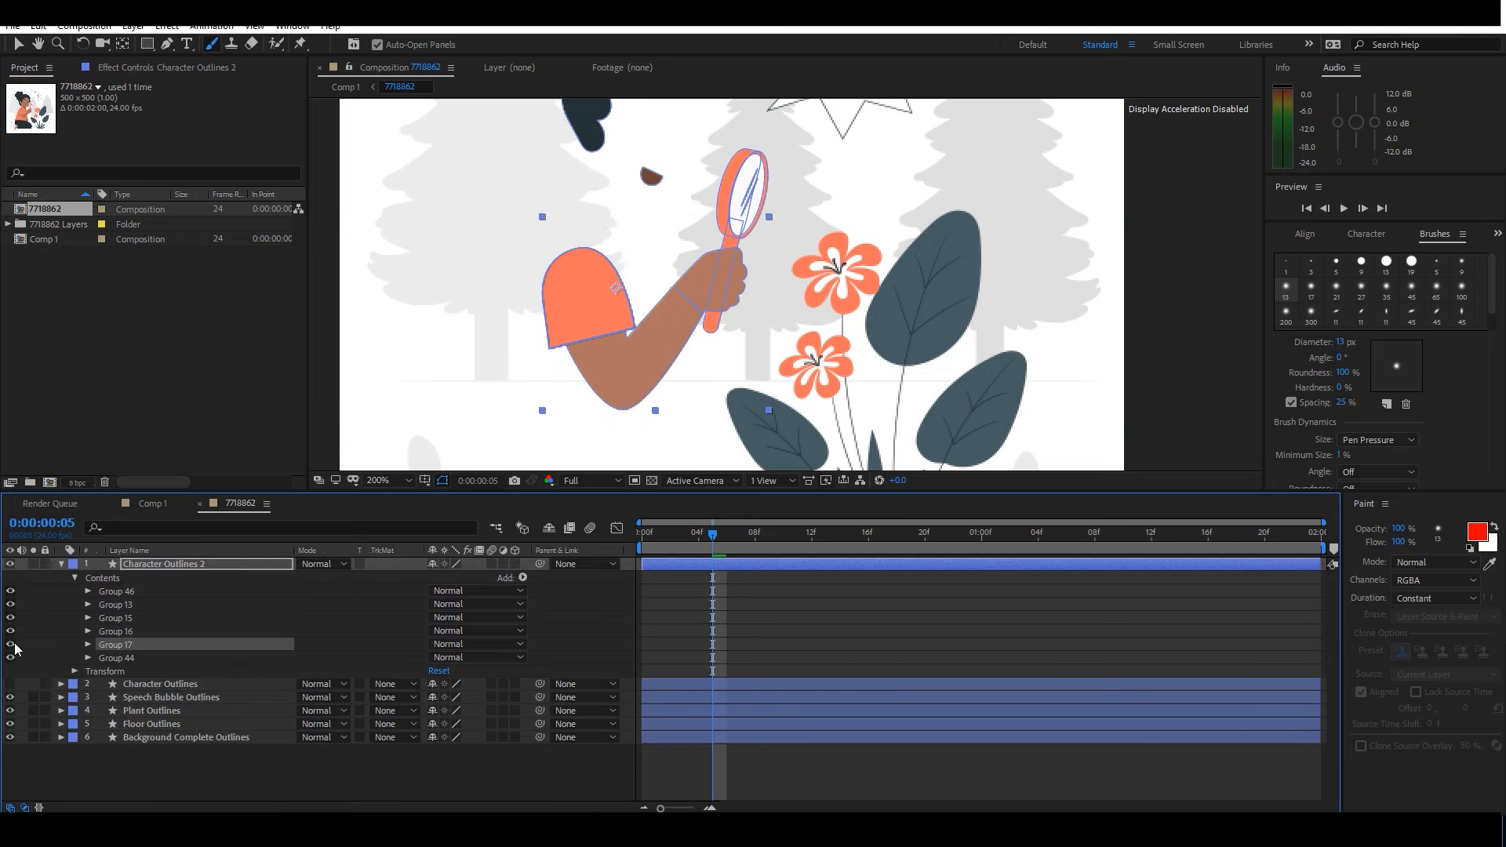
click(11, 644)
click(11, 644)
key(Delete)
Check Groups 46, 13, 15 and 16 of Character Outlines 2 by visibility, and delete Groups 15 and 16.
drag(797, 171, 830, 315)
click(95, 592)
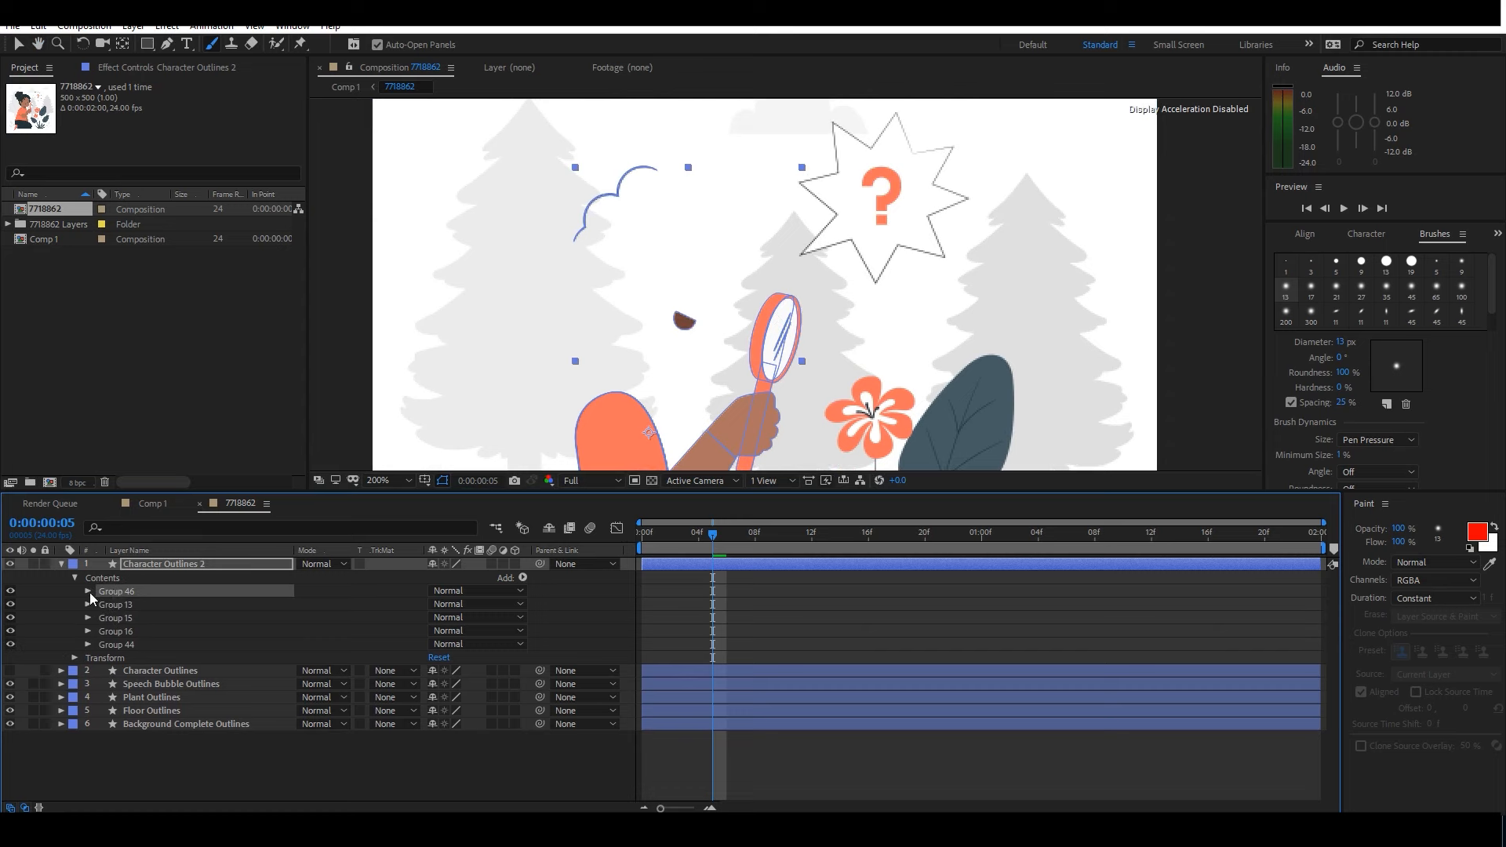
click(10, 592)
click(10, 592)
click(94, 605)
click(10, 605)
click(10, 604)
click(109, 618)
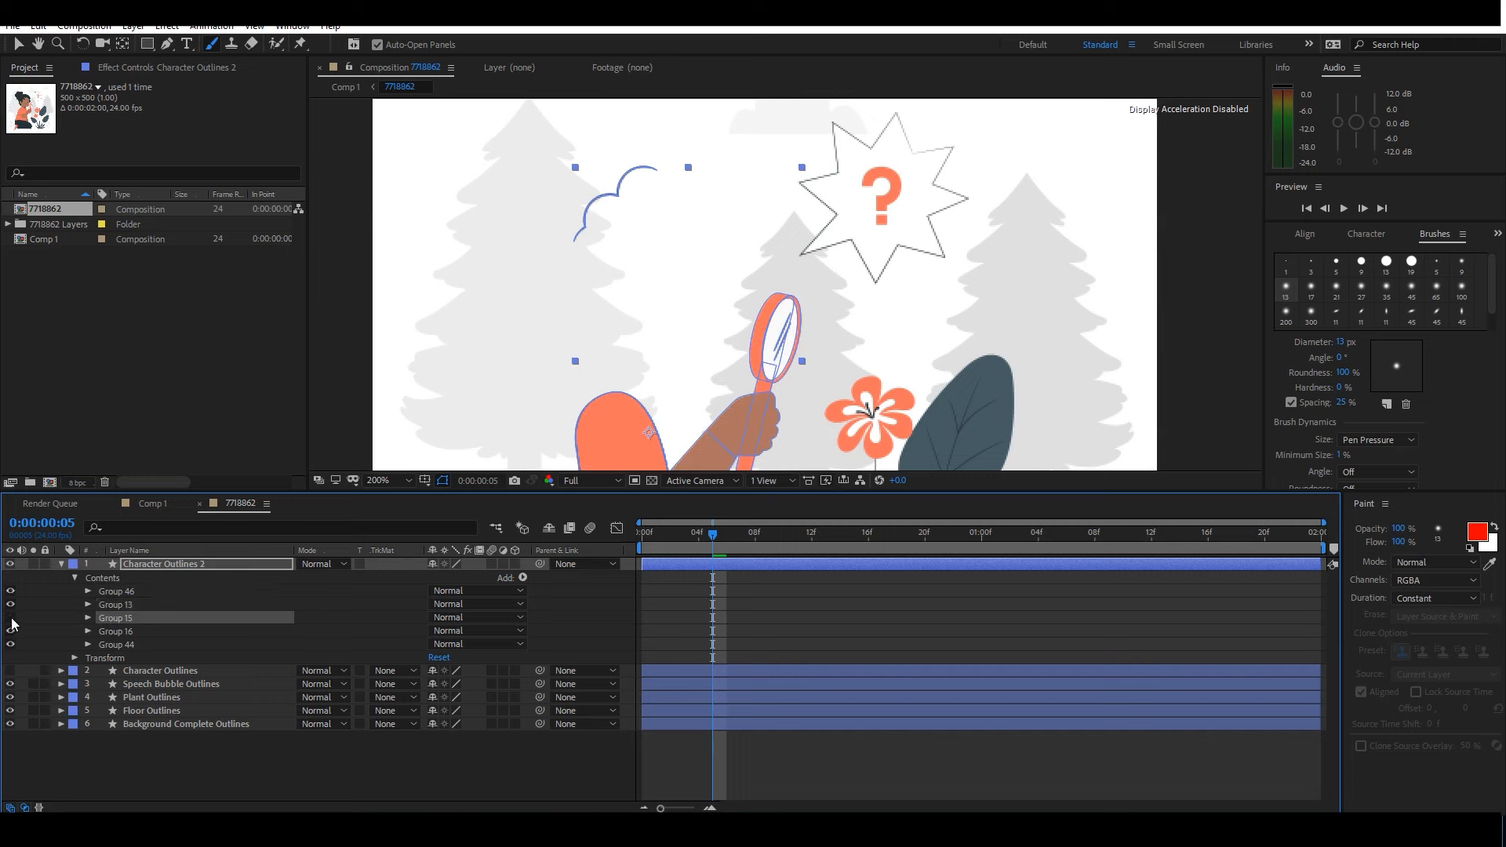
click(83, 635)
click(10, 632)
click(10, 632)
shift+click(116, 619)
key(Delete)
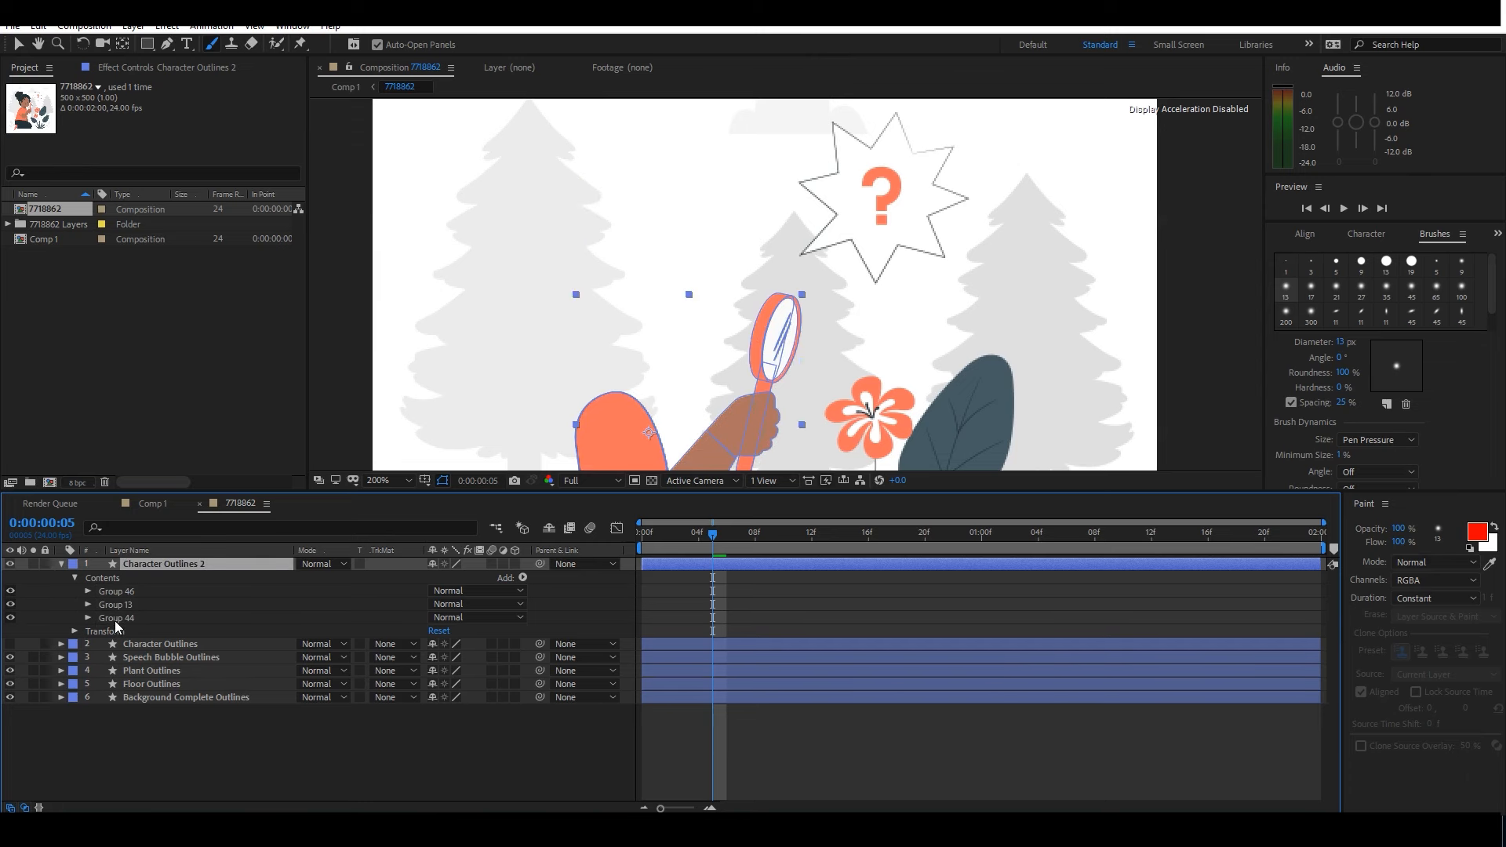
Move the anchor point of Character Outlines 2 up to the shoulder inside the sleeve.
key(comma)
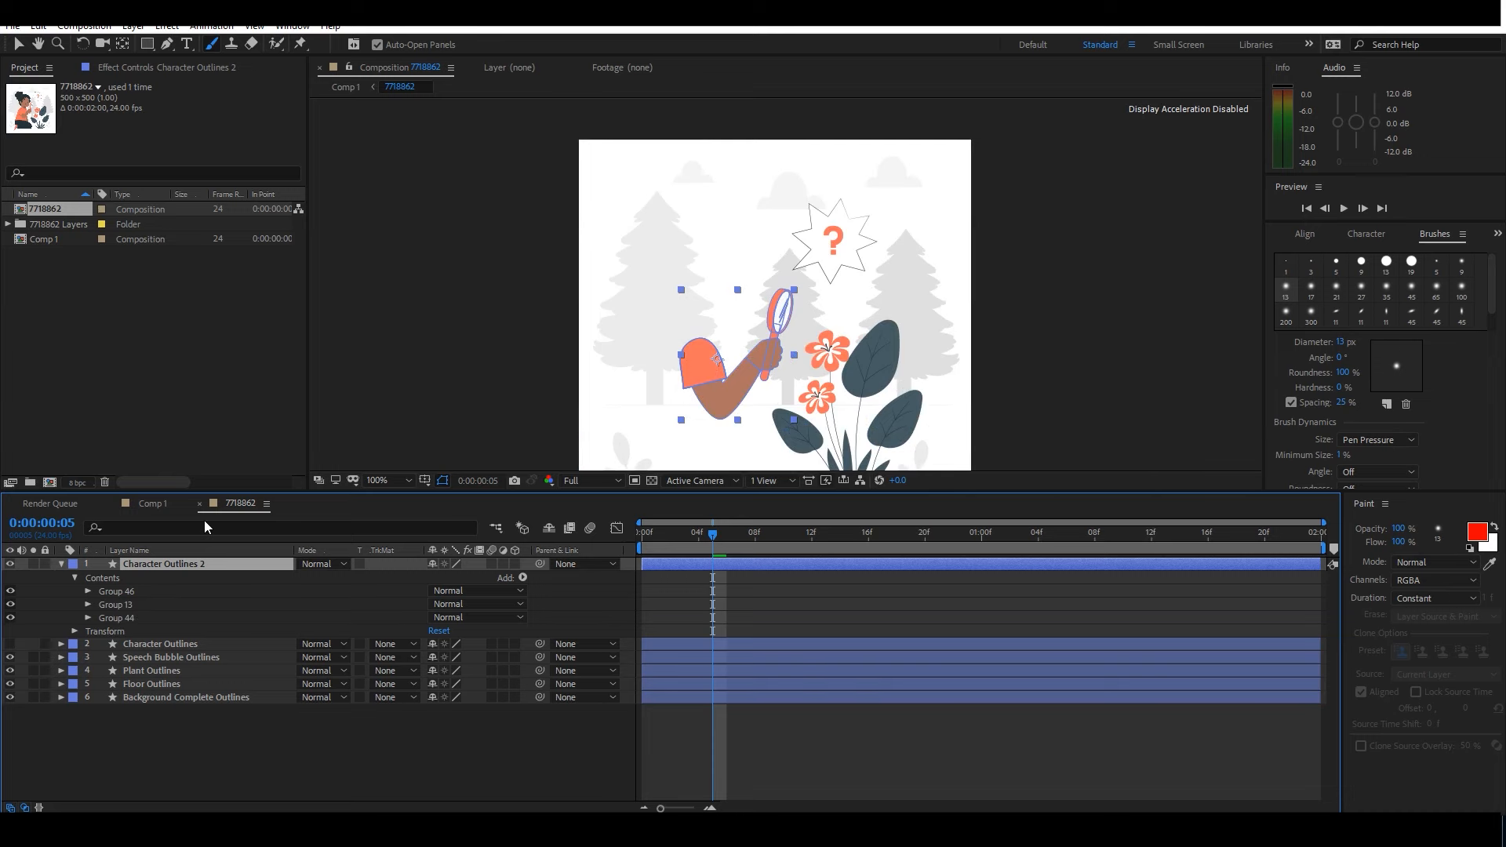
key(period)
drag(624, 357, 652, 241)
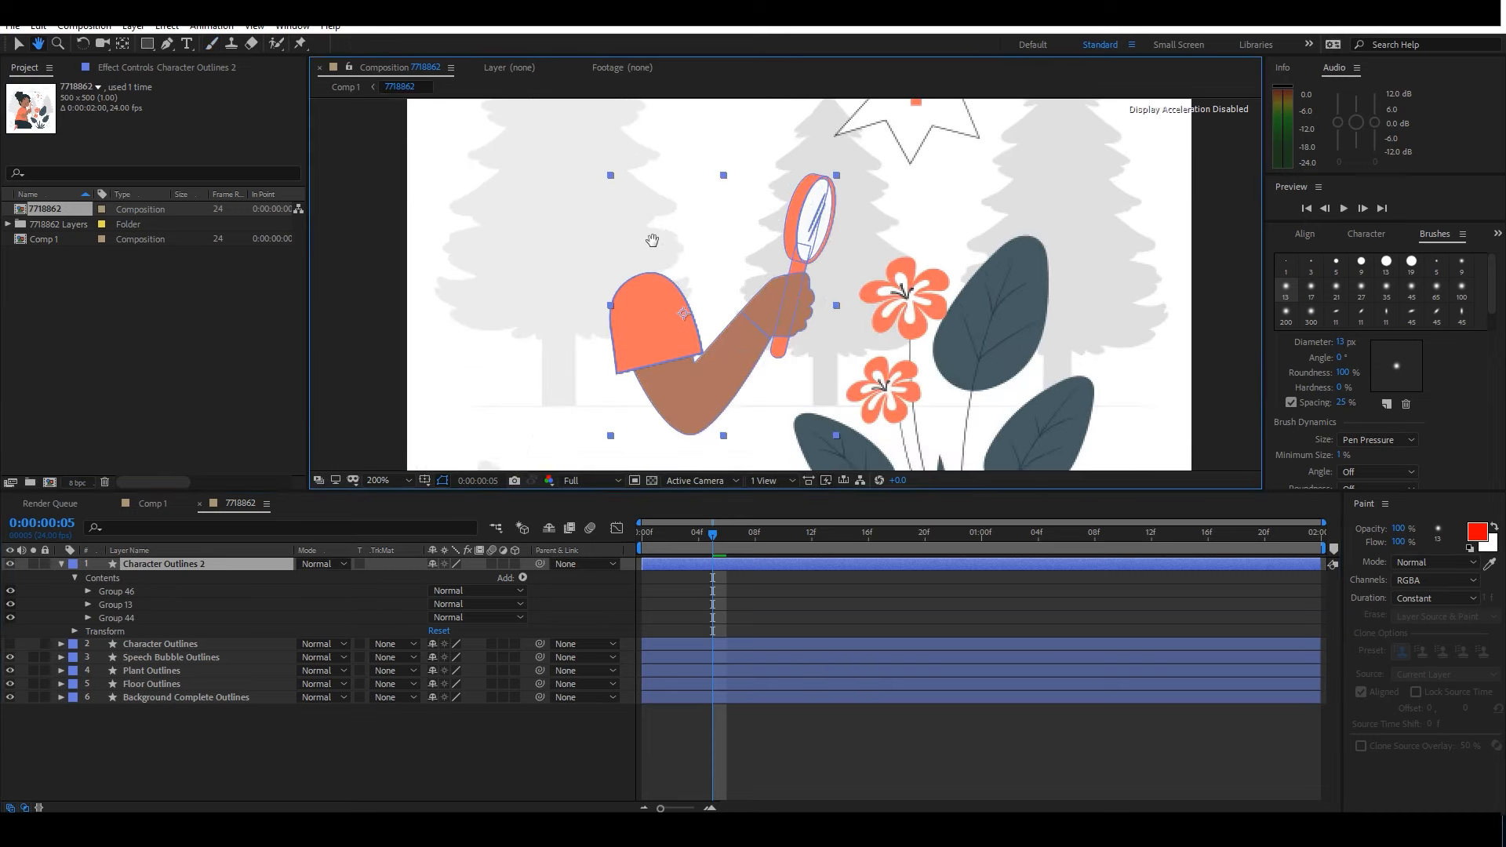
click(122, 43)
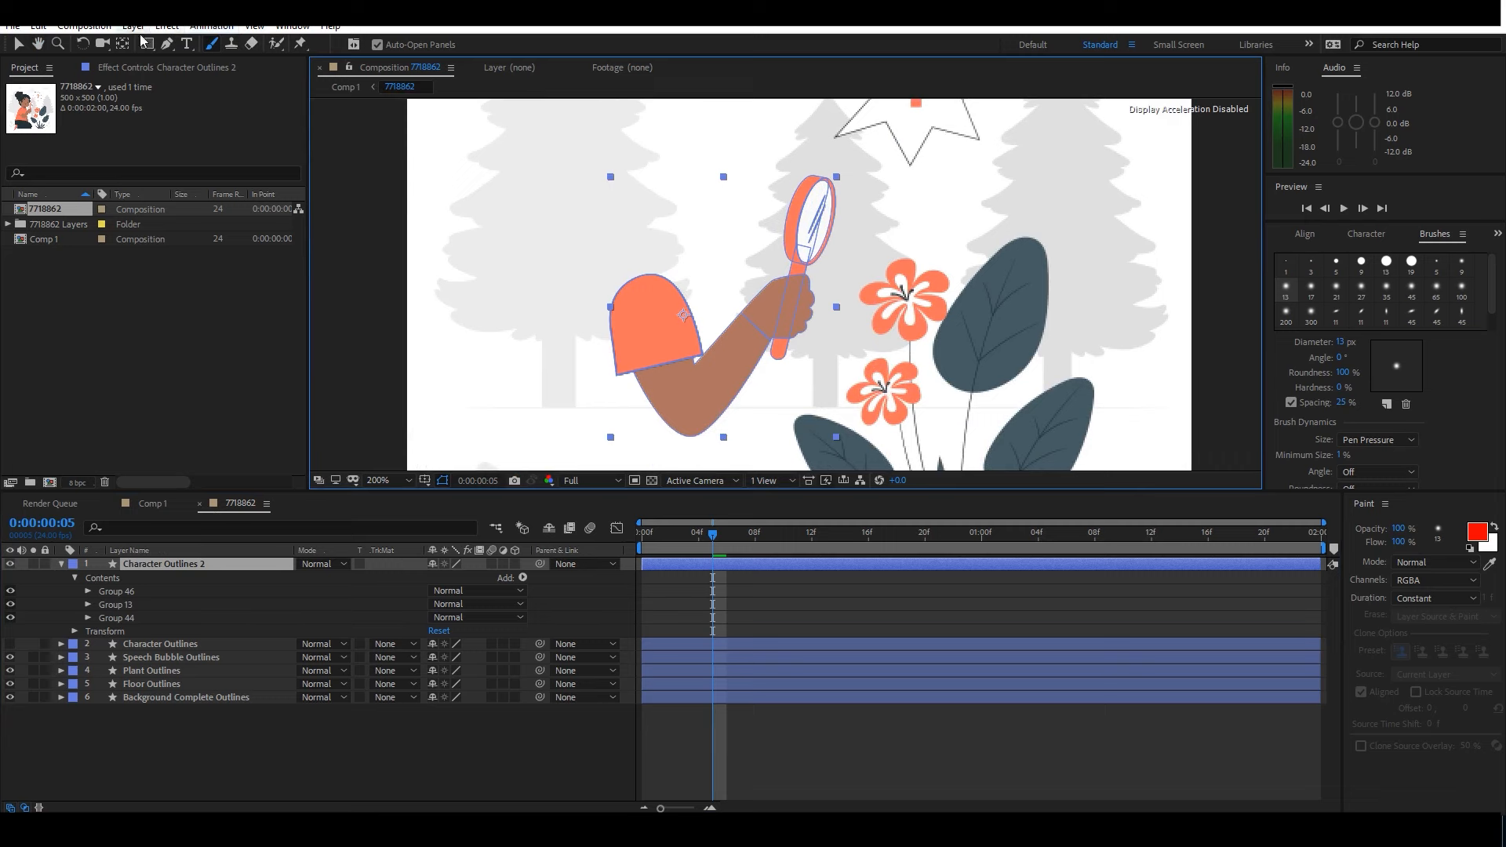
click(673, 317)
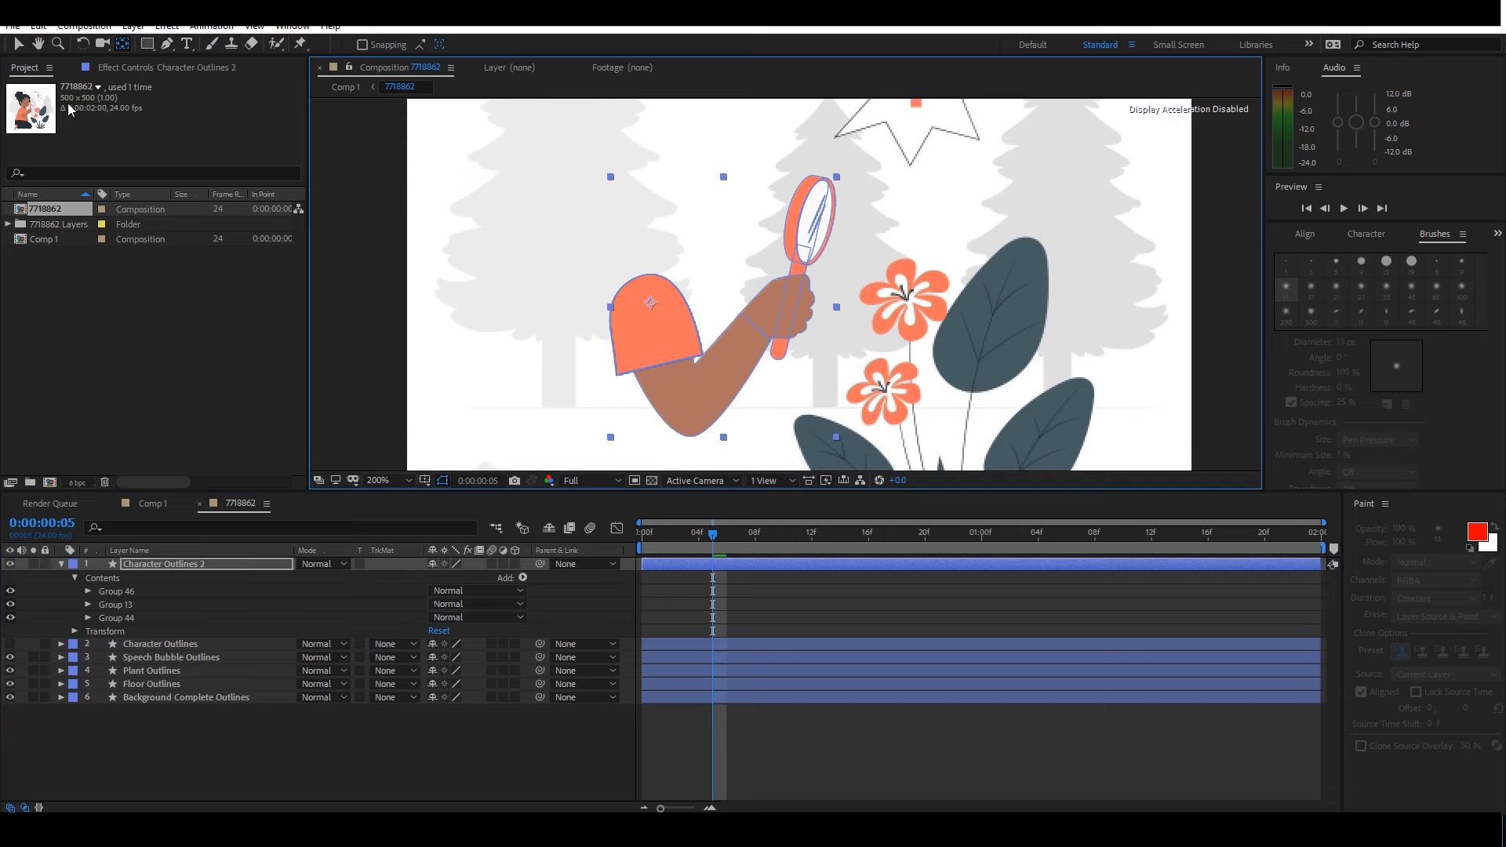
click(21, 46)
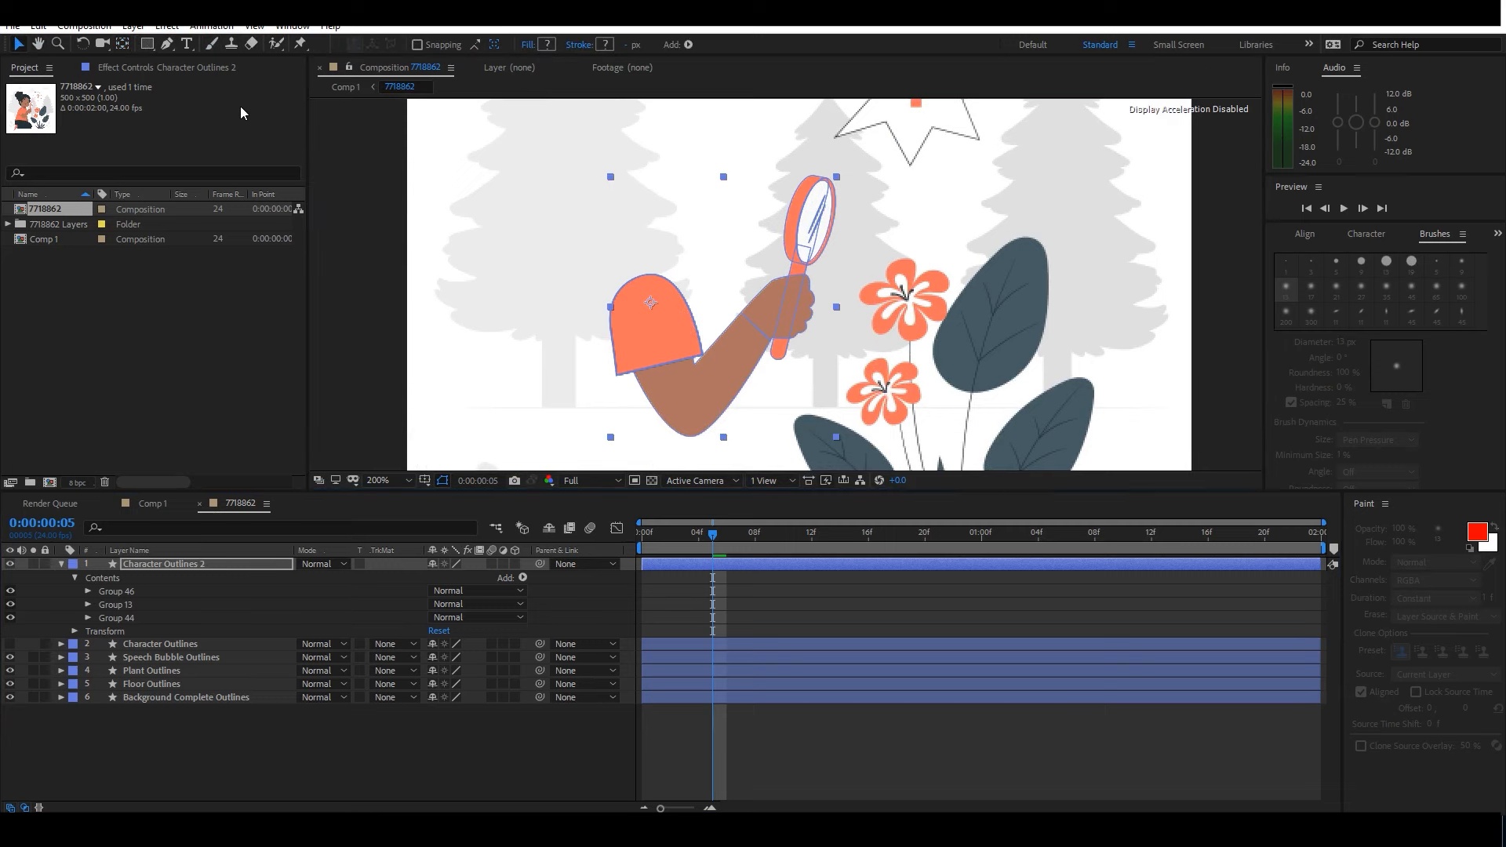
Animate the Rotation of Character Outlines 2 from 0° at 0:00:00:07 to 14° at 0:00:00:22.
drag(701, 546, 743, 560)
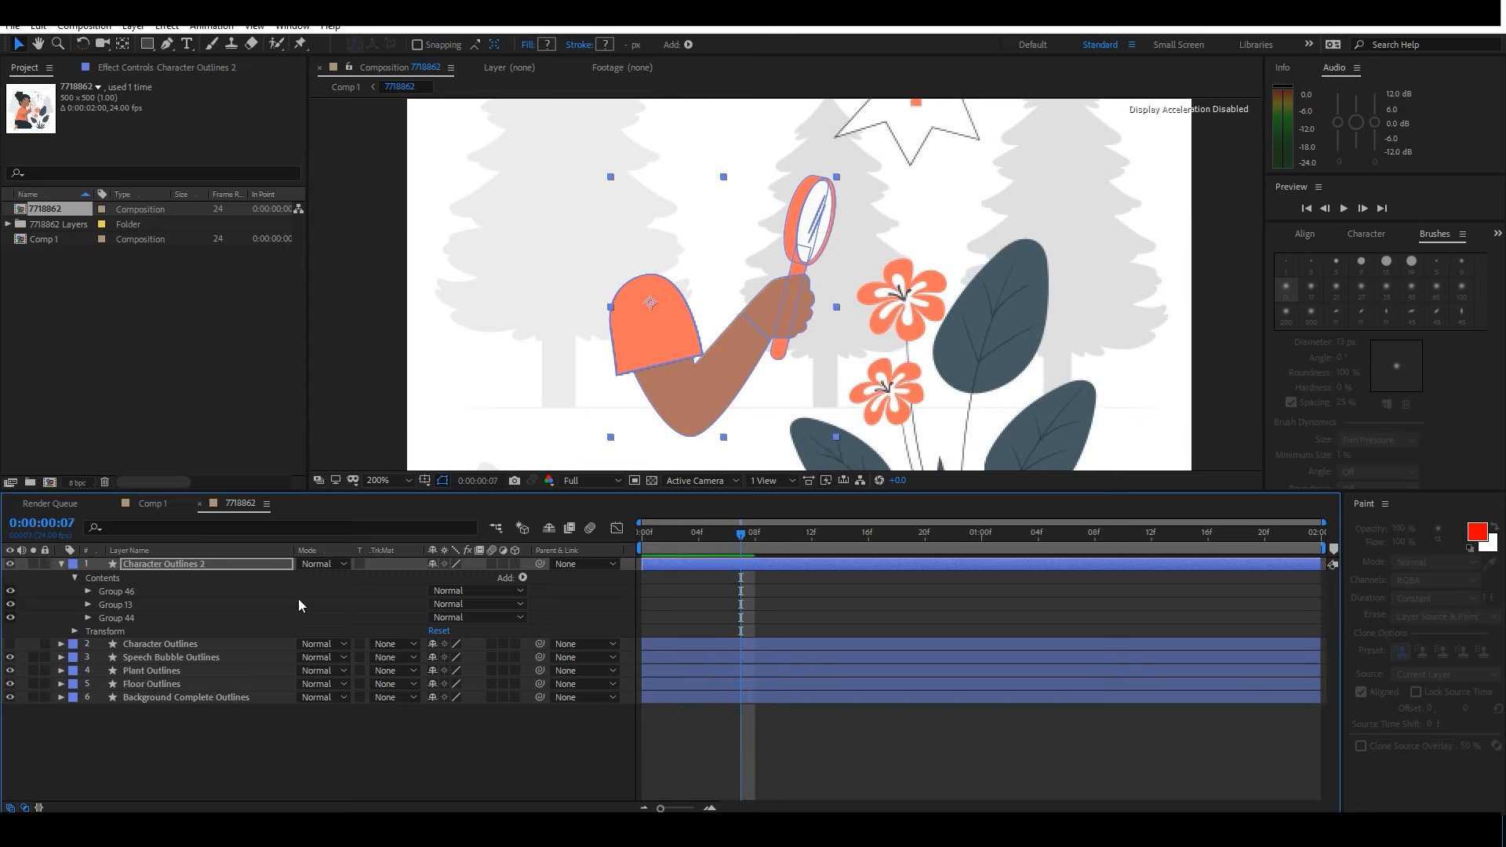
click(94, 633)
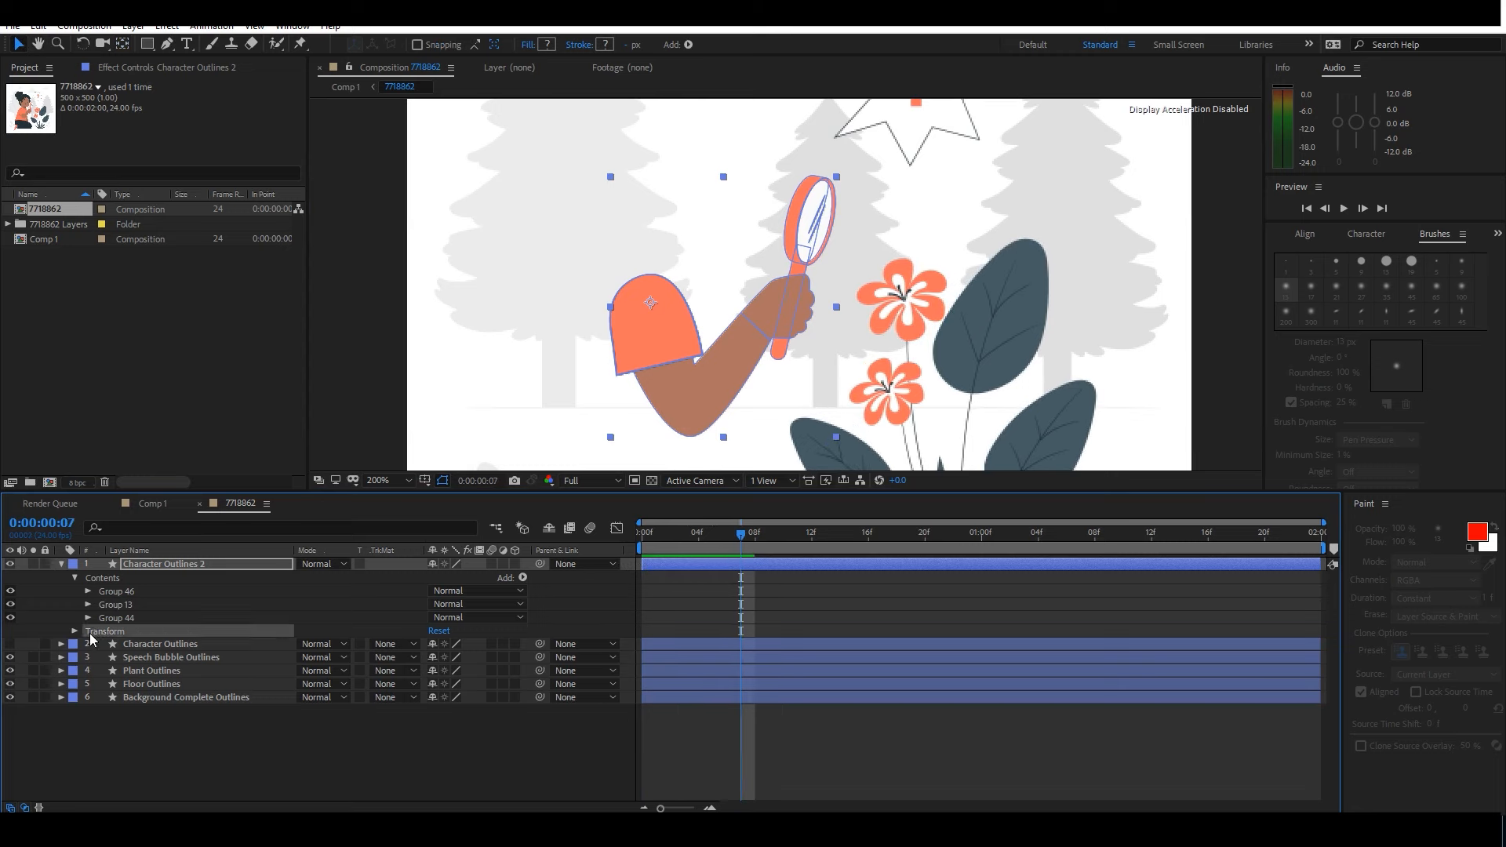
click(75, 632)
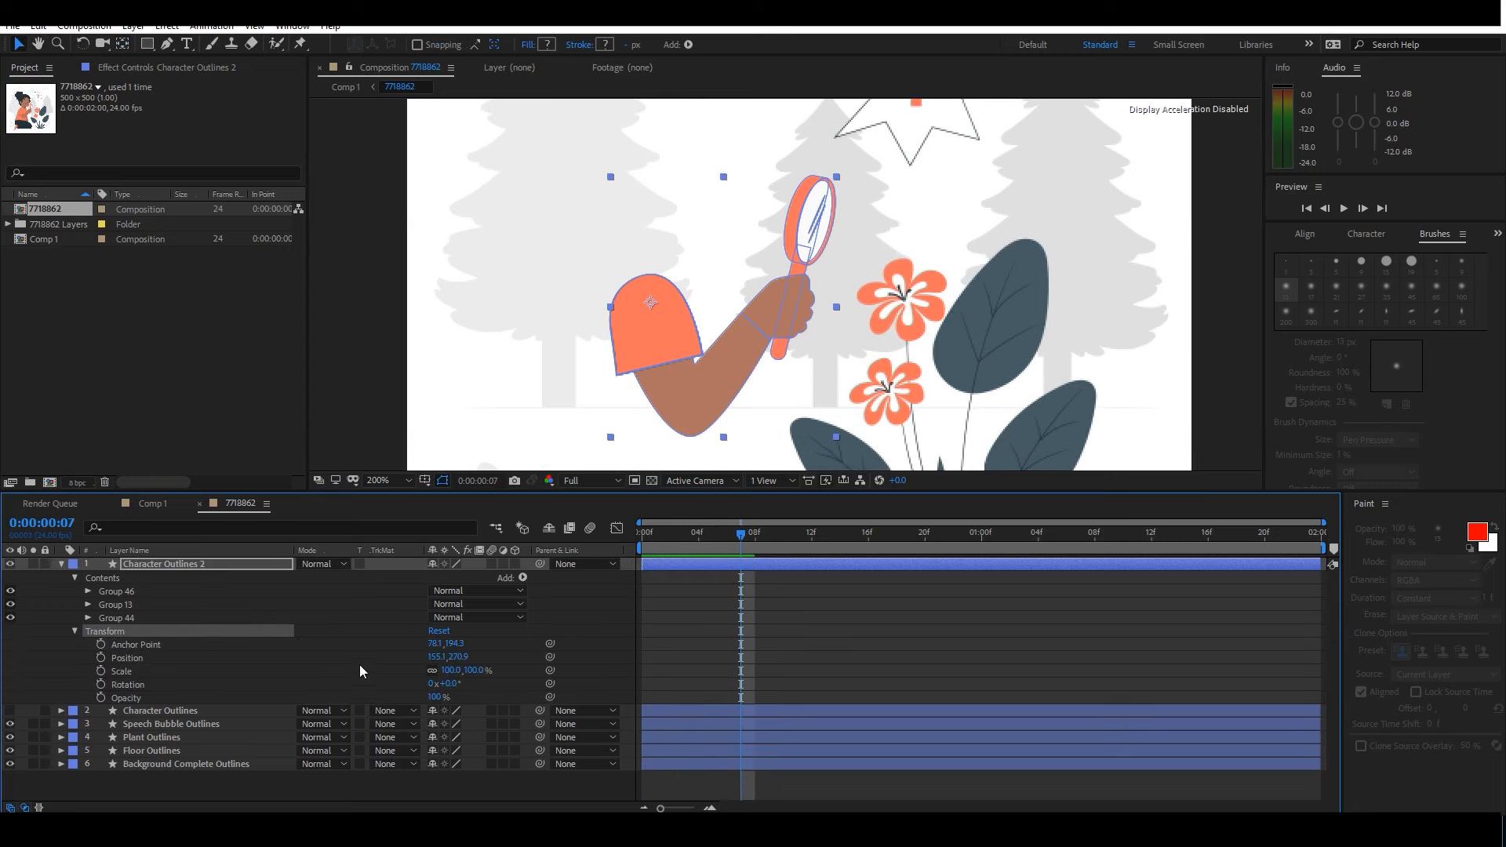
click(102, 684)
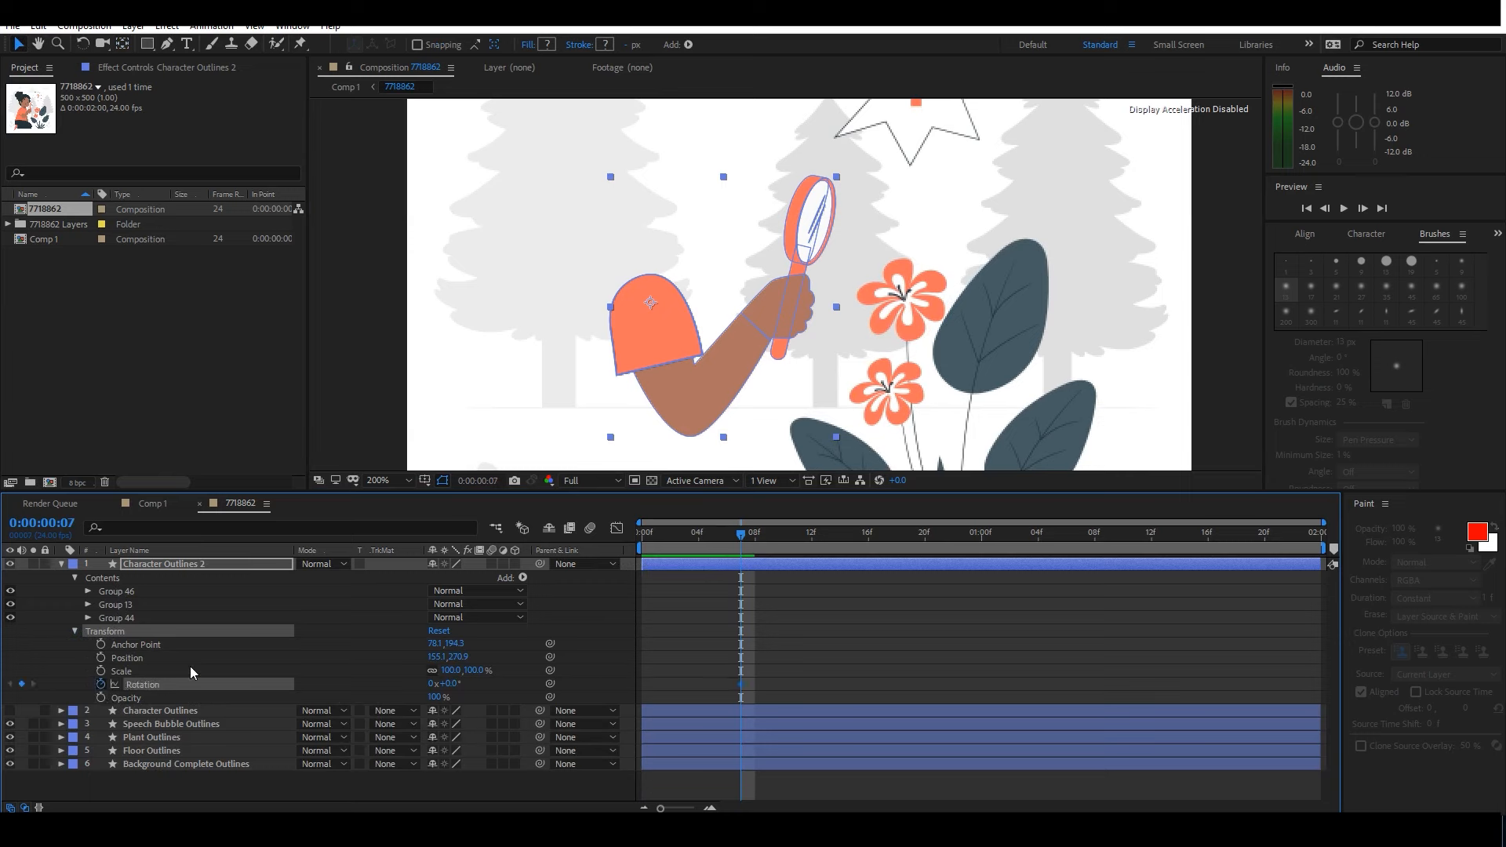
click(953, 535)
drag(451, 686, 460, 684)
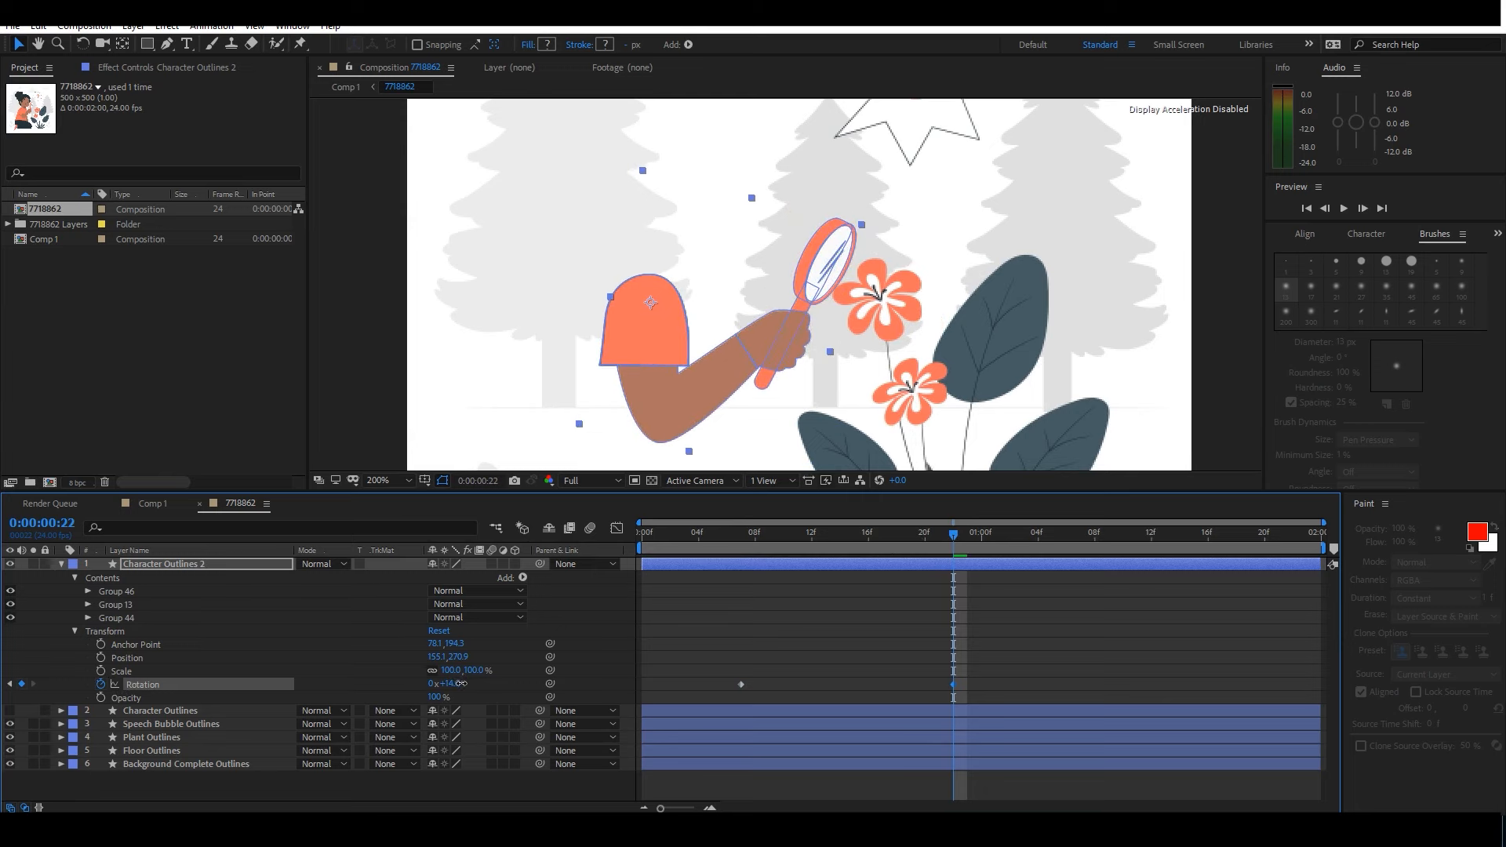
Copy the first Rotation keyframe to 0:00:01:15 and shift the middle keyframe to 0:00:00:23.
drag(1055, 529, 1199, 535)
drag(760, 667, 718, 696)
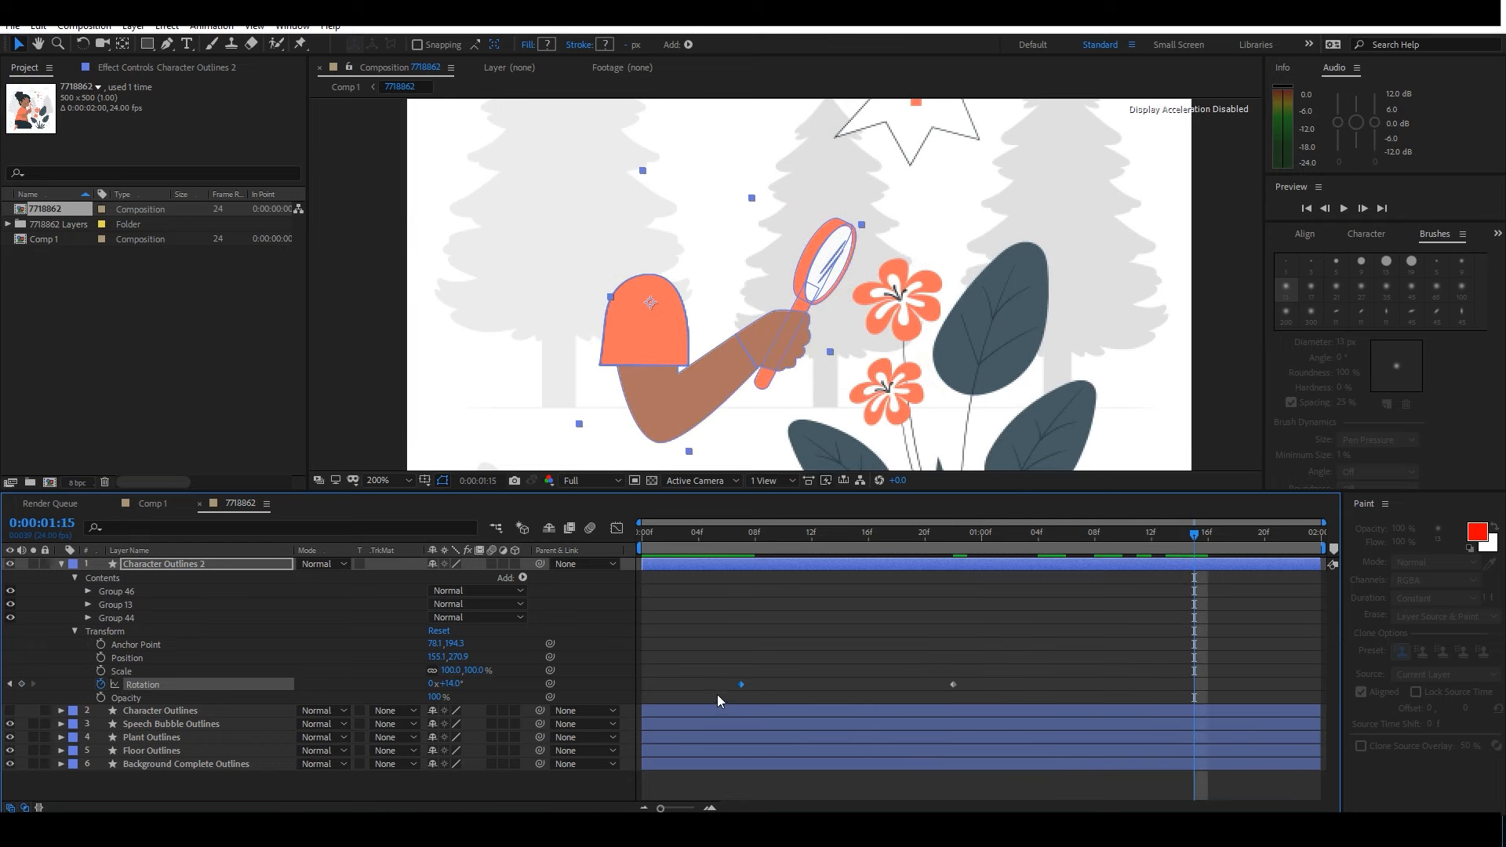
key(ctrl+c)
key(ctrl+v)
click(966, 684)
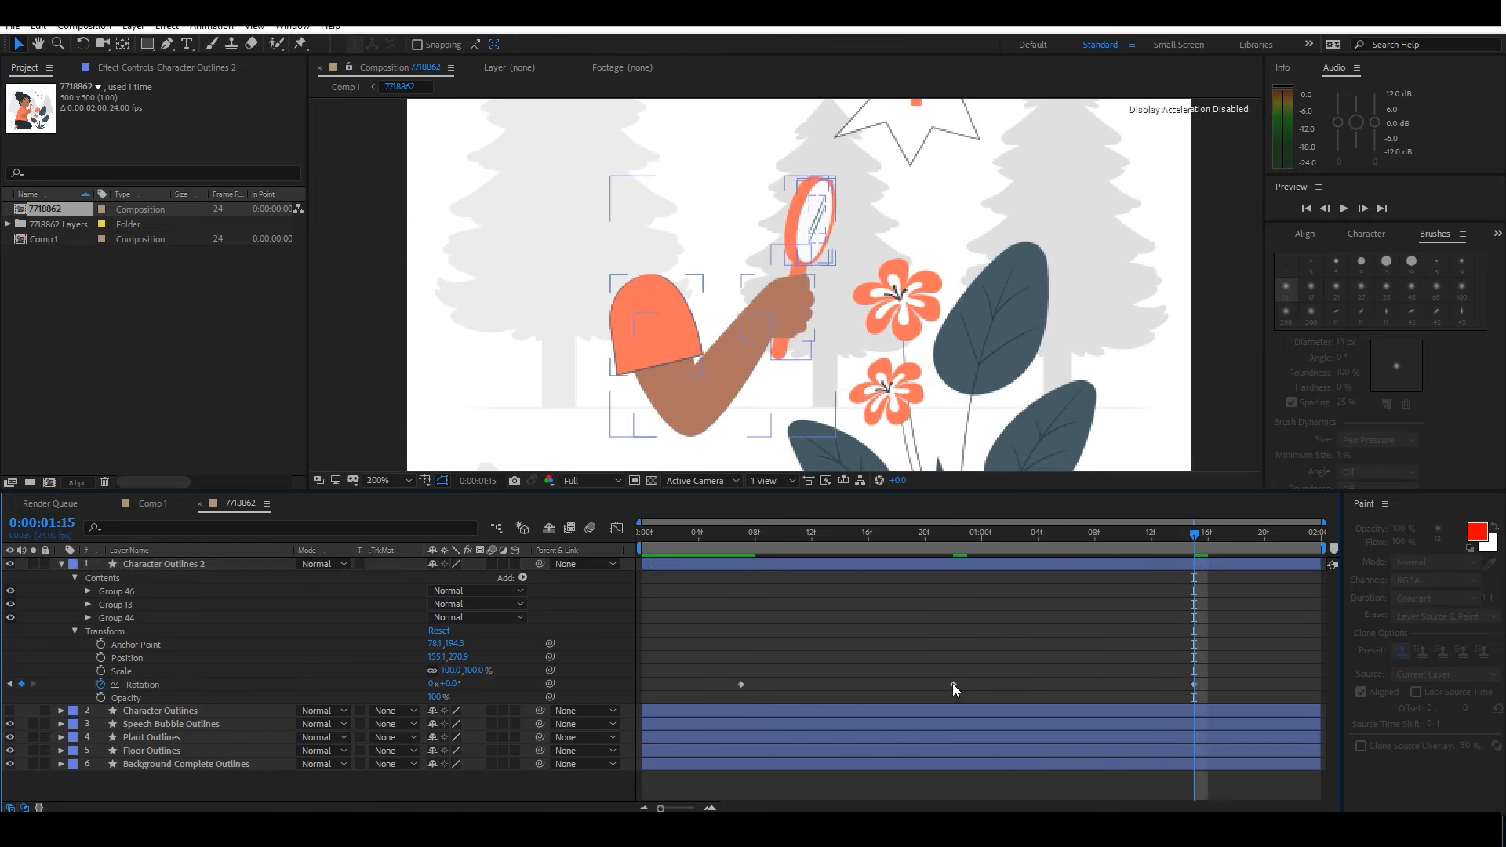
drag(953, 684, 961, 685)
Apply Easy Ease to all three Rotation keyframes of the arm layer and preview the animation.
drag(1298, 678, 744, 671)
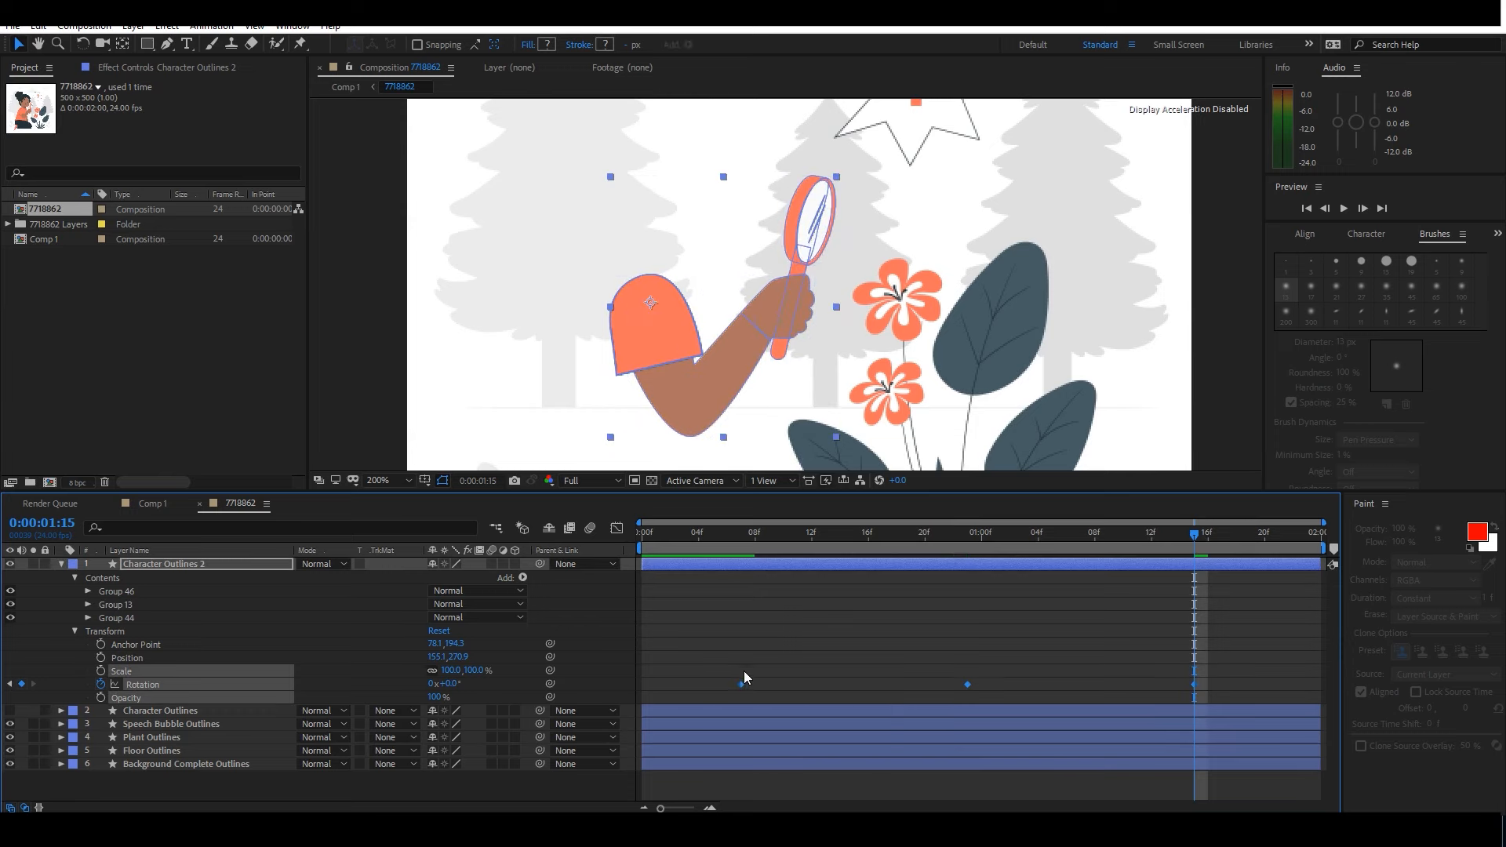
right_click(741, 685)
mouse_move(776, 678)
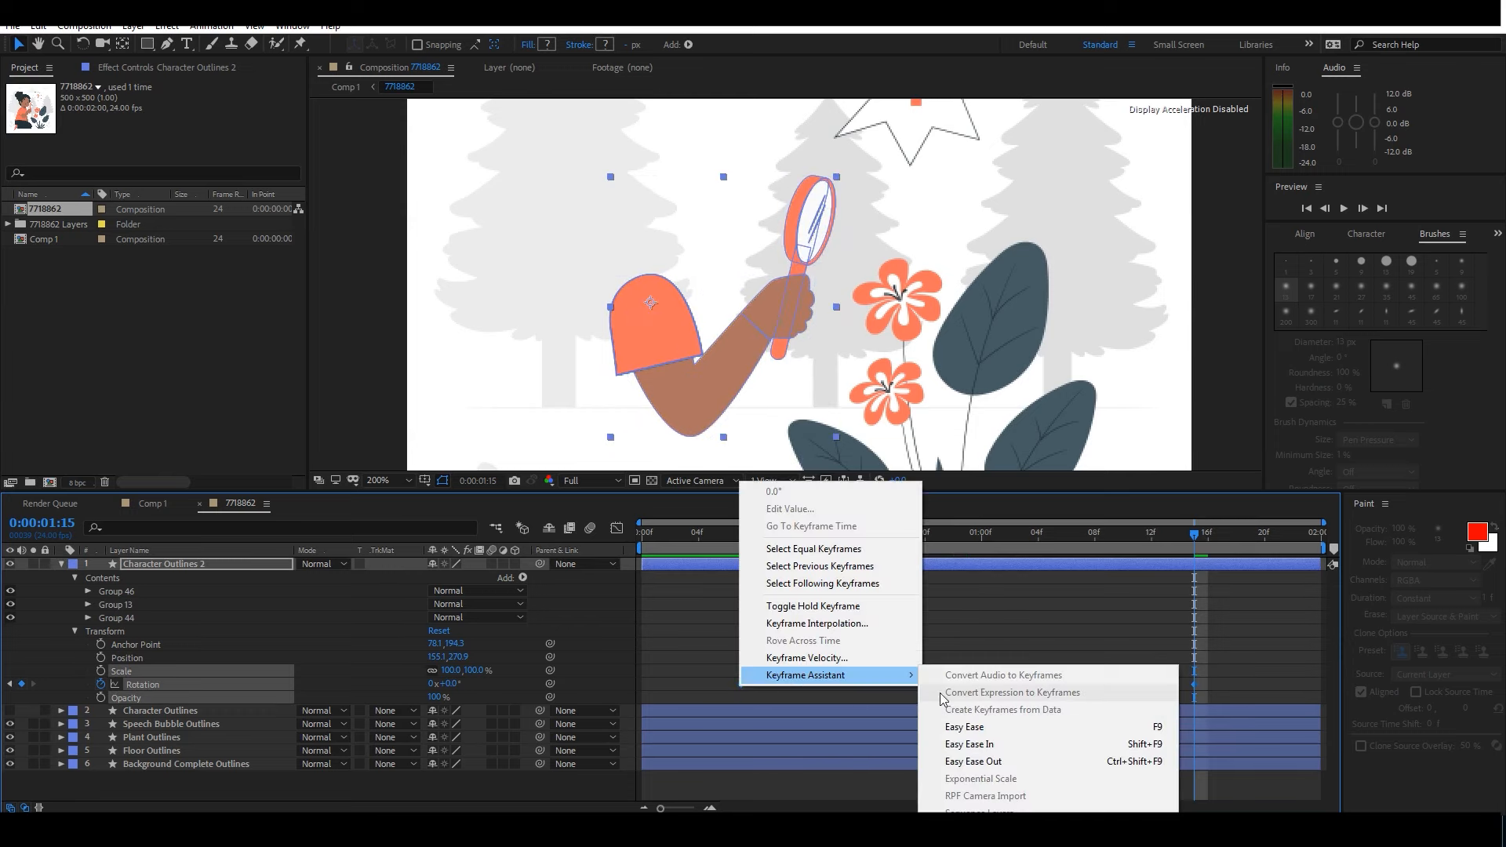
click(962, 730)
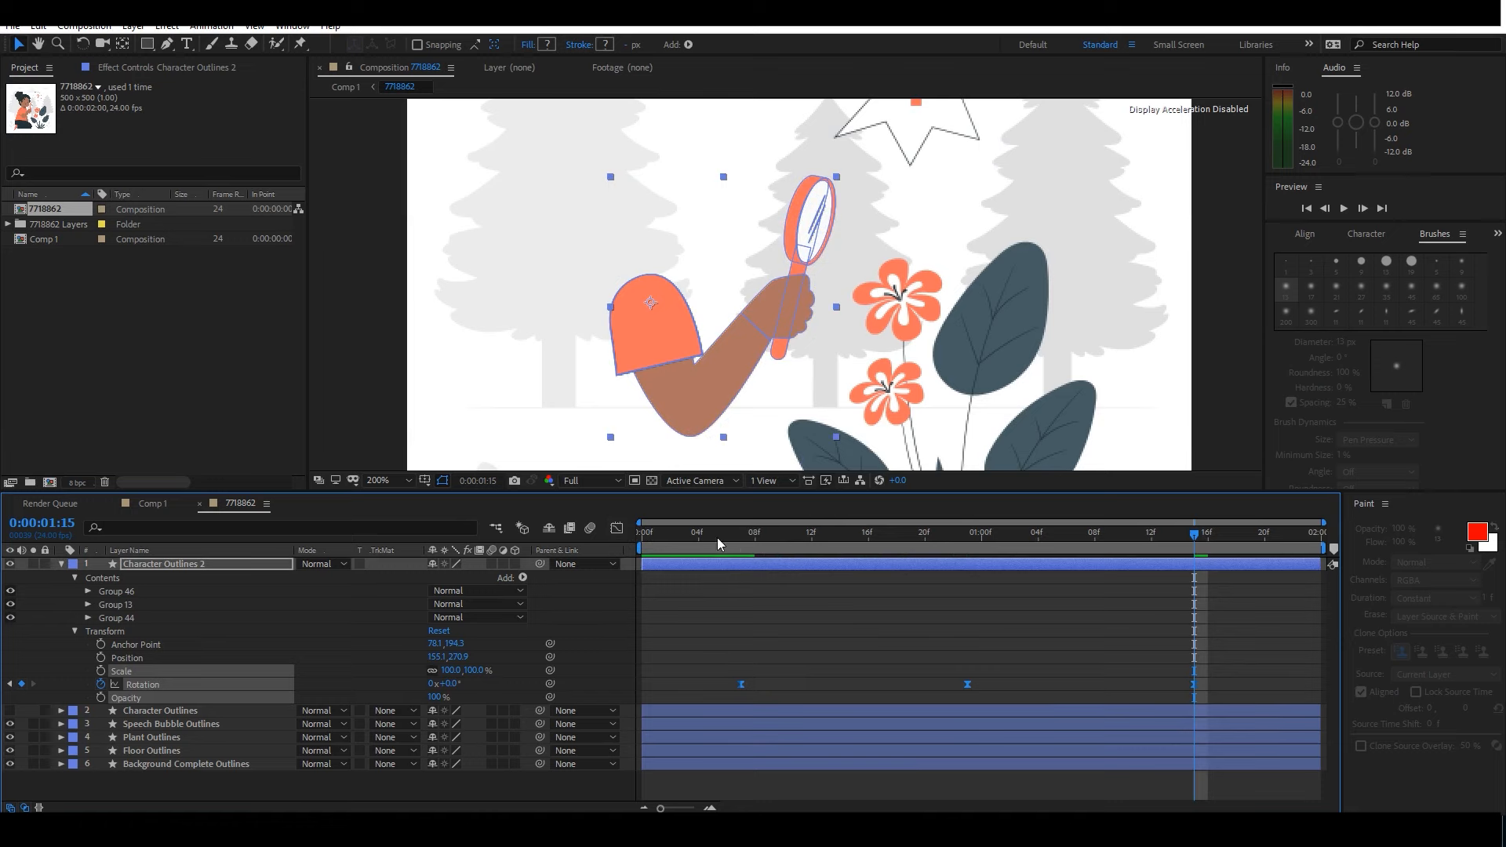
key(Home)
click(723, 598)
key(space)
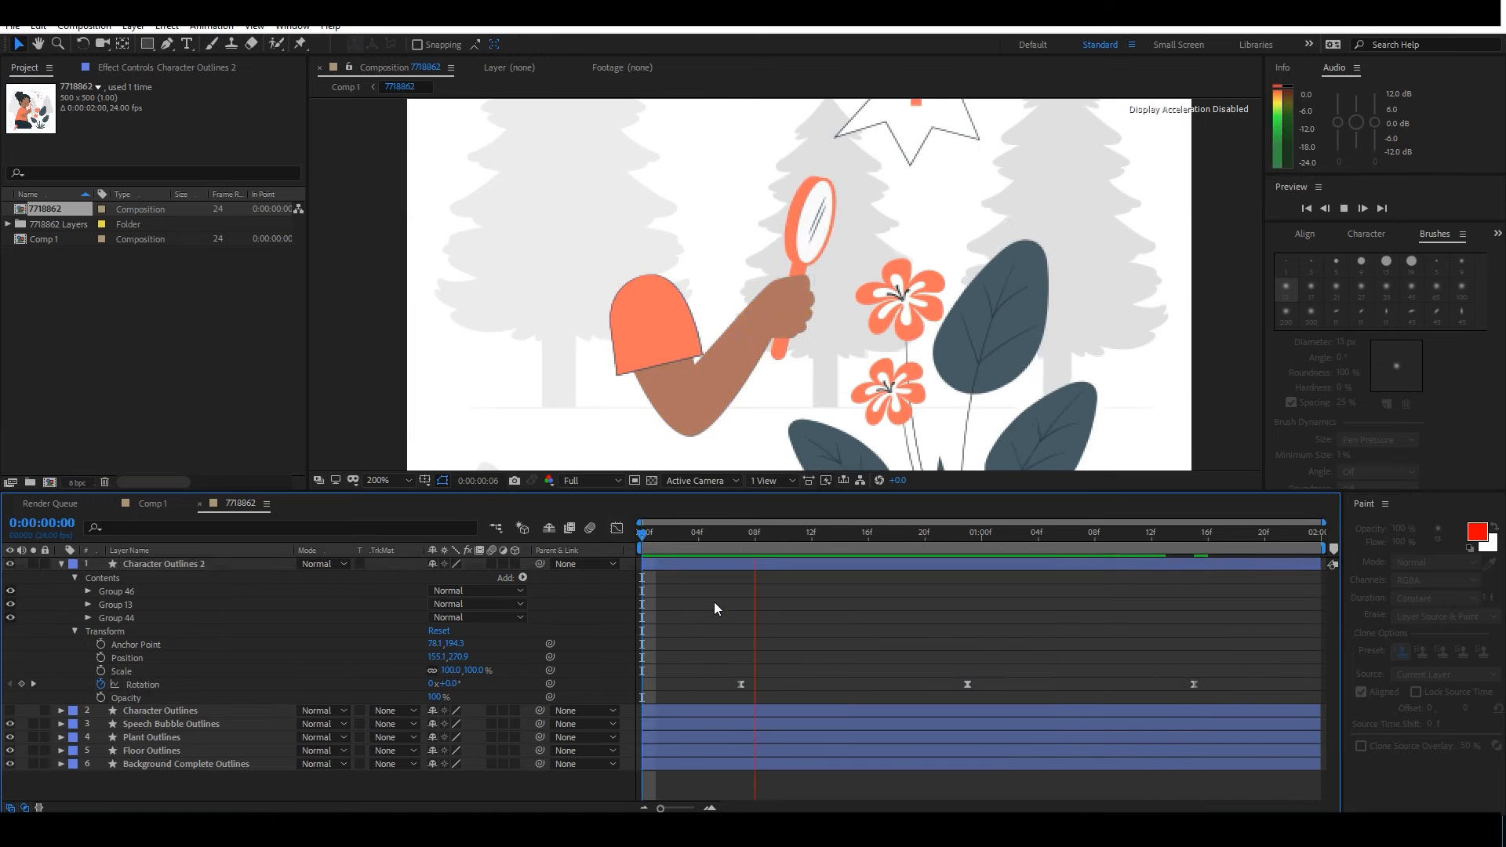
Adjust the arm's rotation at the middle keyframe, 0:00:00:23, and preview the animation.
click(967, 544)
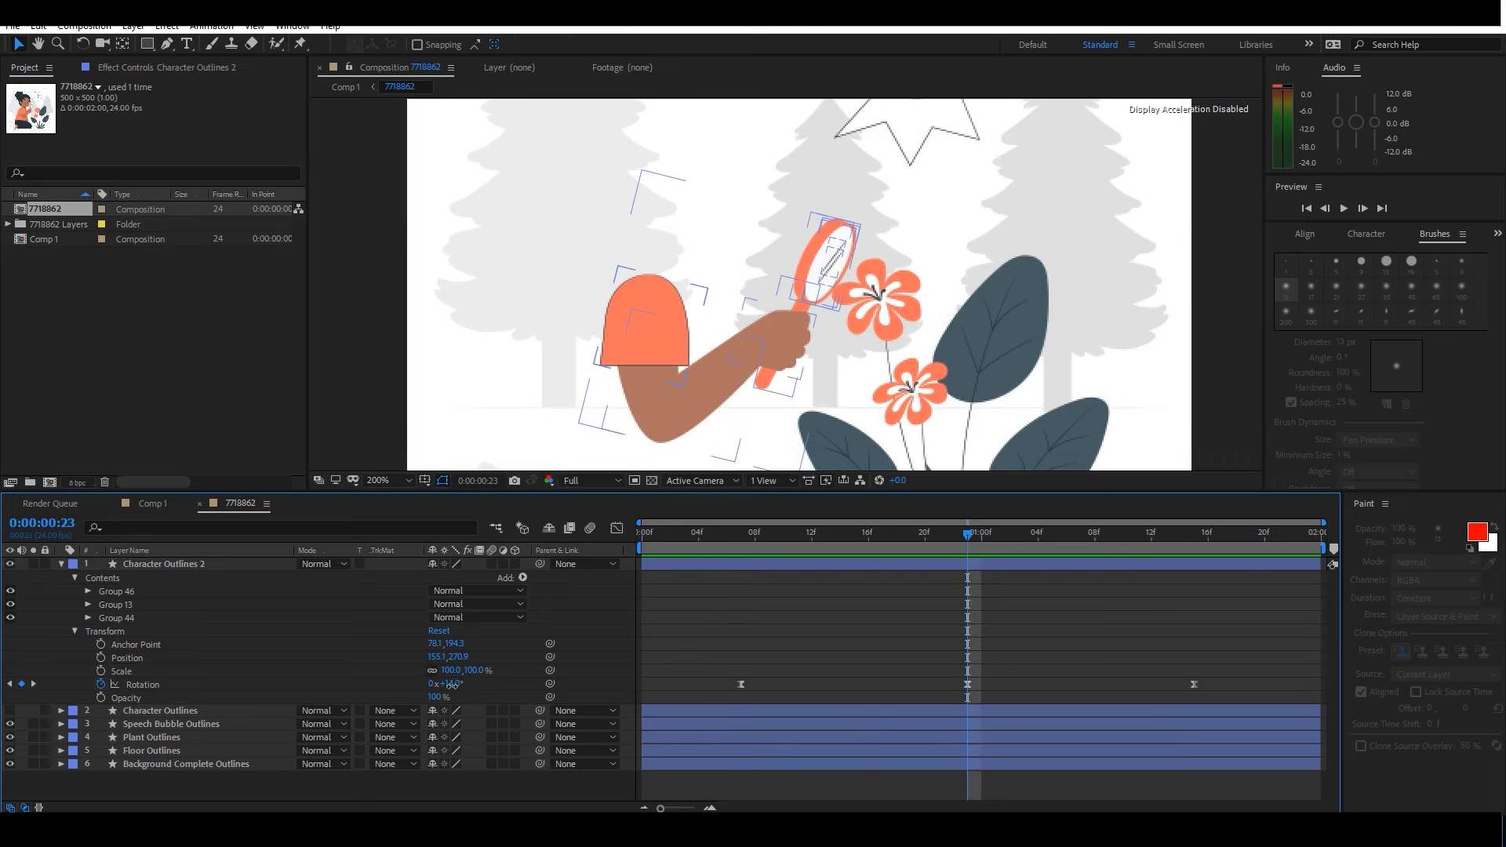
drag(446, 686, 445, 684)
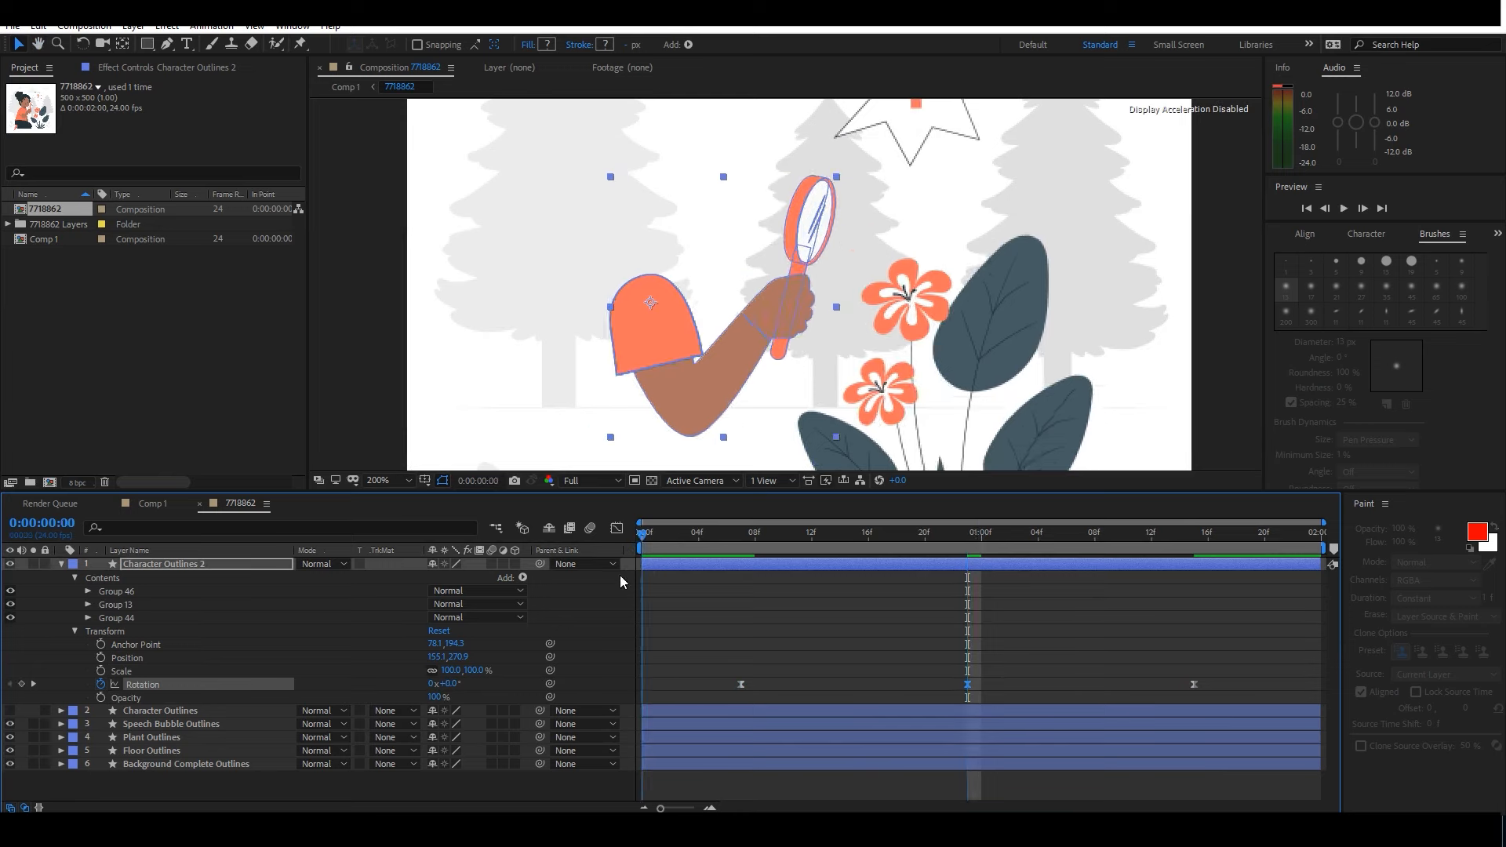
key(space)
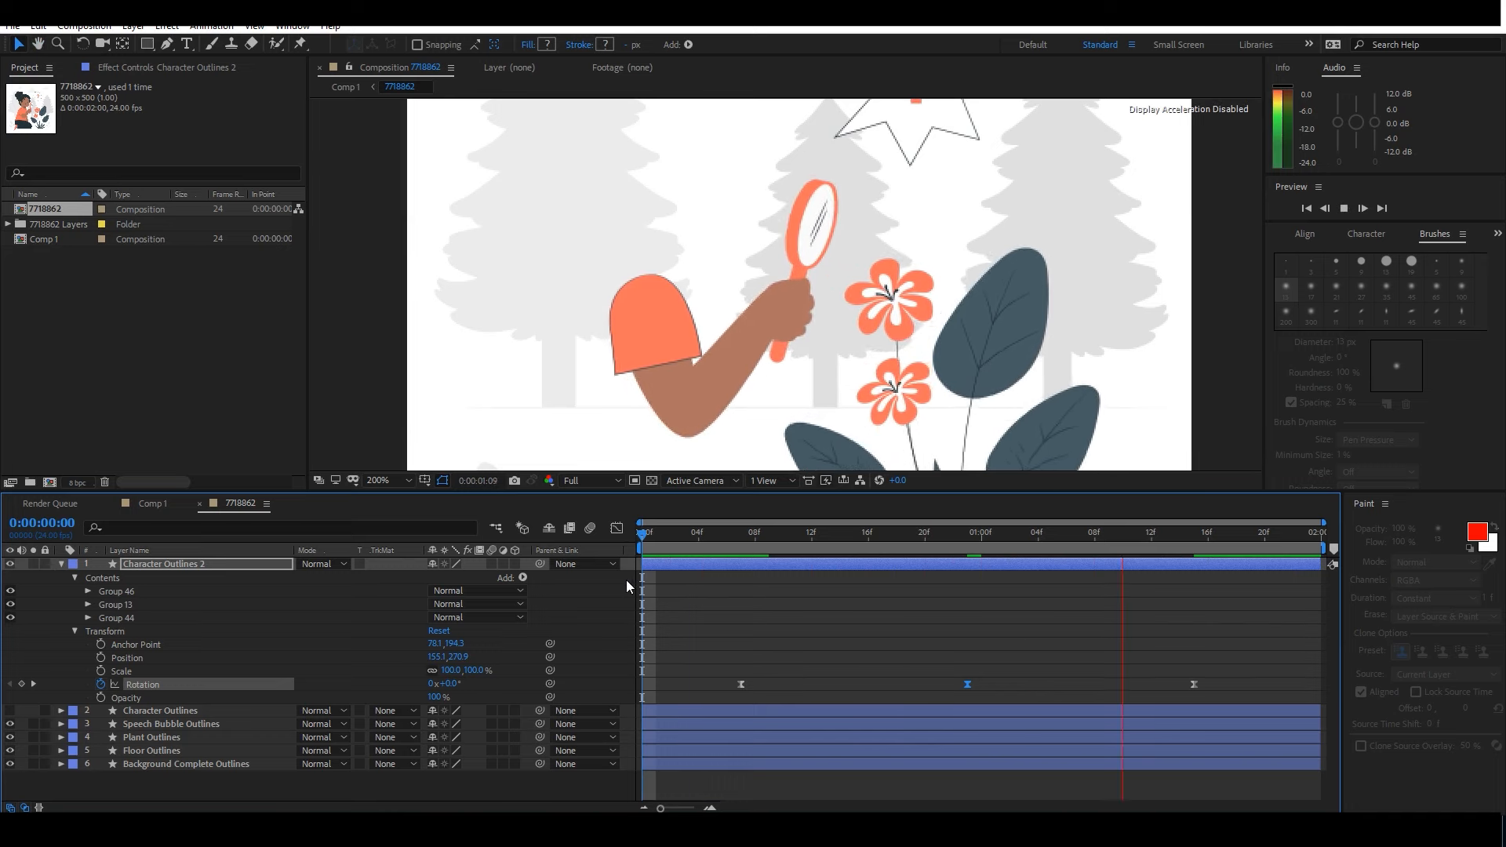
Compress the three arm Rotation keyframes closer together around 0:00:00:22 and preview the animation.
drag(716, 626, 1125, 690)
drag(934, 685, 954, 688)
key(space)
click(720, 608)
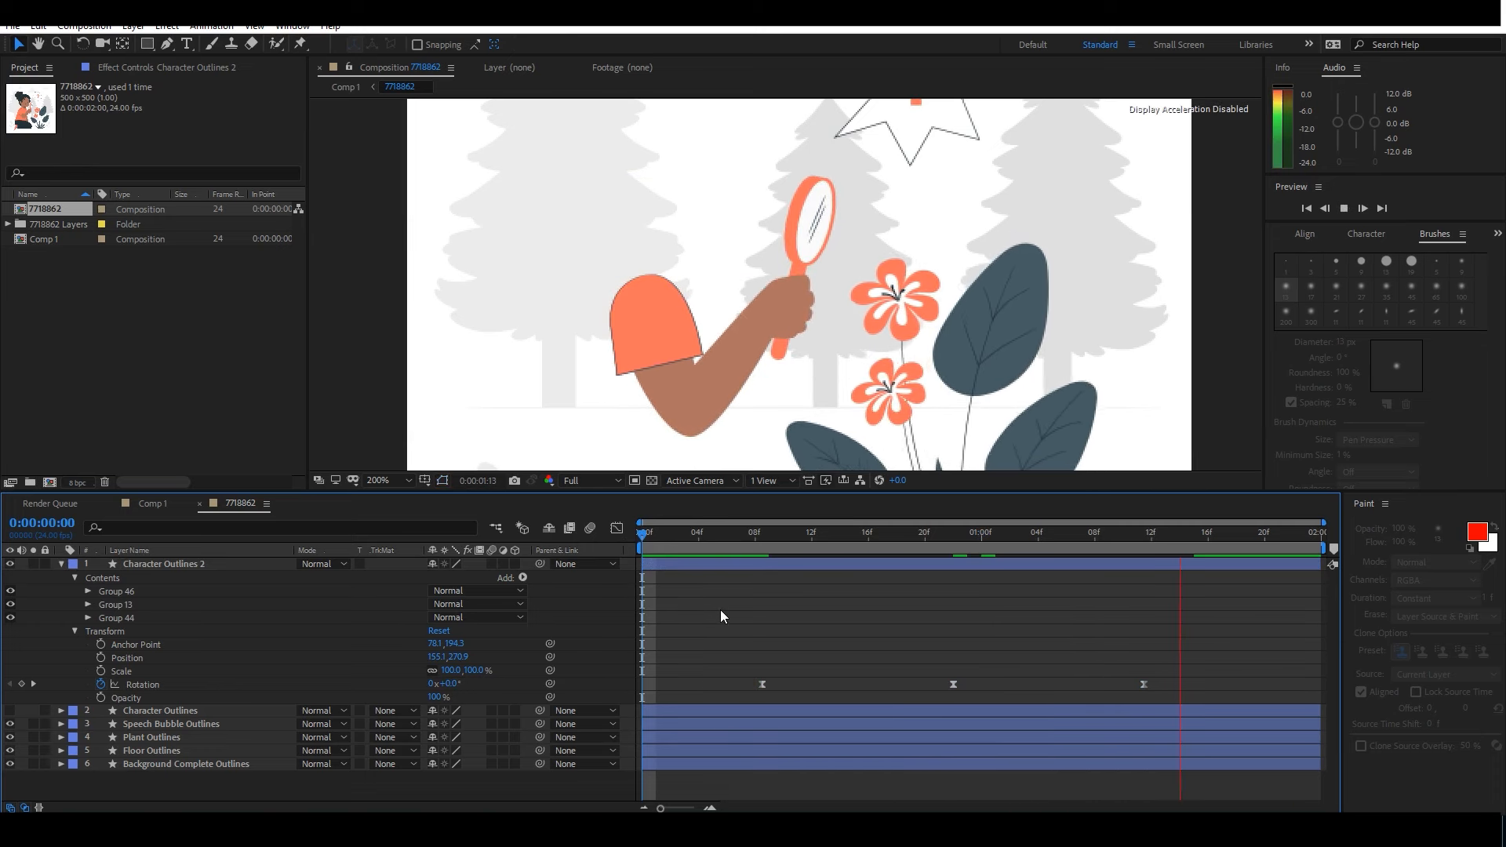
key(space)
Hide Character Outlines 2, show Character Outlines and expand its list of groups.
click(61, 564)
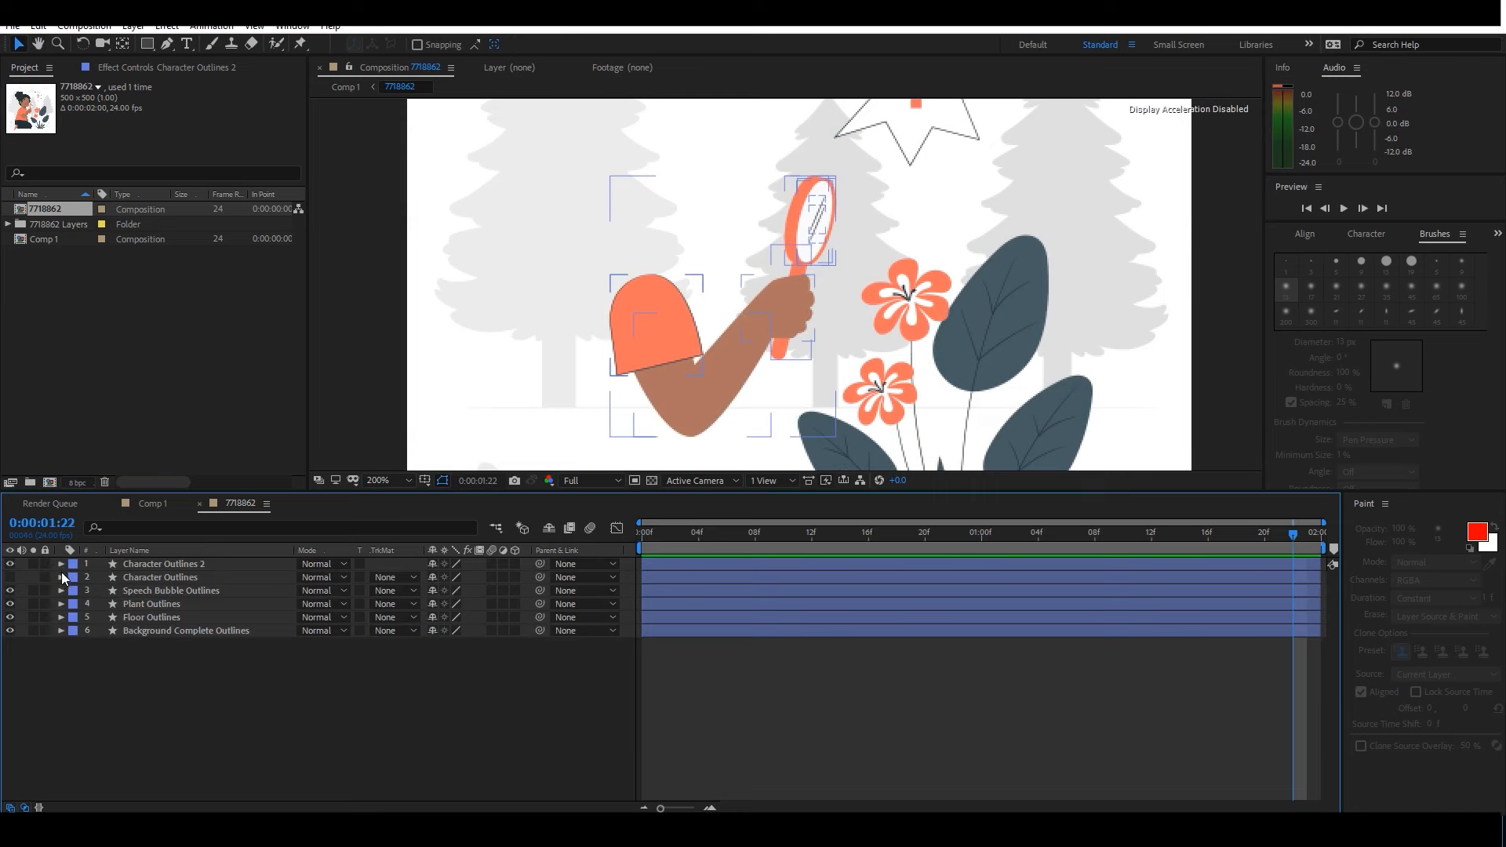
click(10, 564)
click(10, 577)
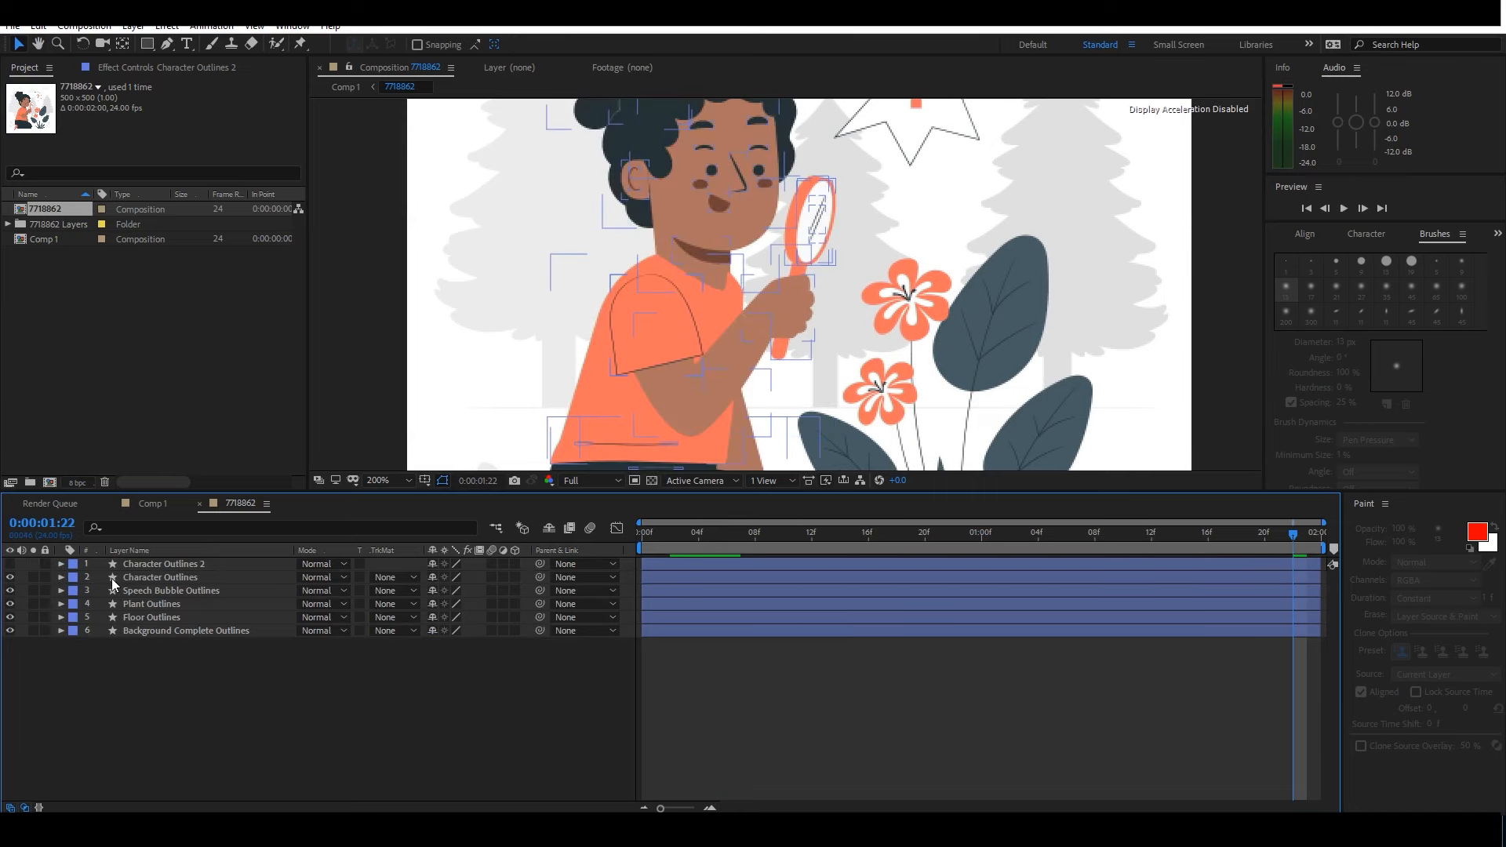
click(112, 577)
click(61, 577)
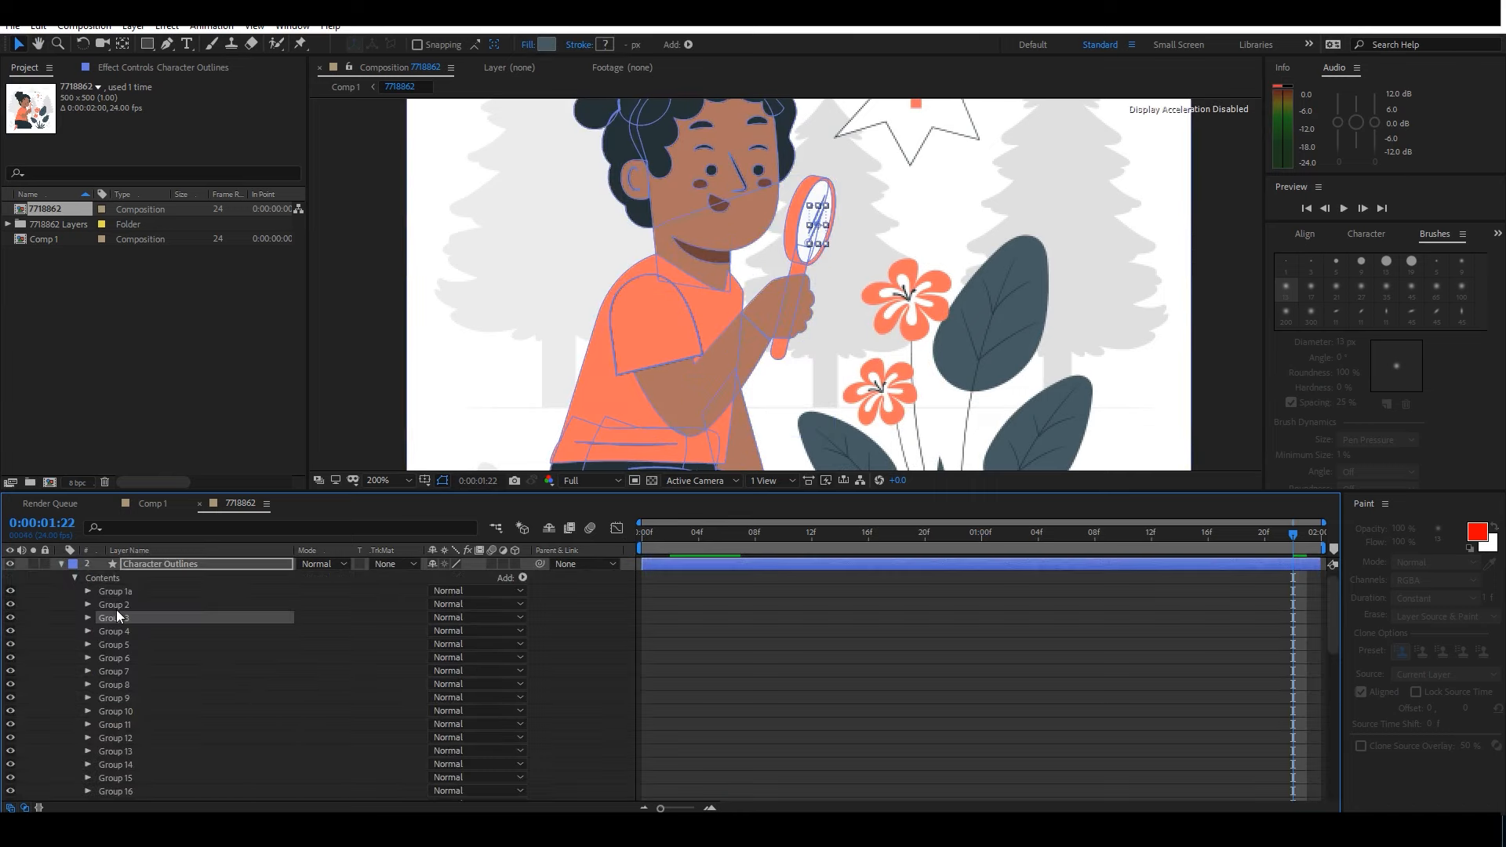
Delete Groups 2 through 6 and Group 8, the magnifying glass's lens and ring, from Character Outlines.
scroll(122, 620, down, 1)
click(122, 618)
key(Delete)
click(123, 605)
key(Delete)
click(121, 605)
click(116, 619)
key(Delete)
click(116, 618)
click(110, 631)
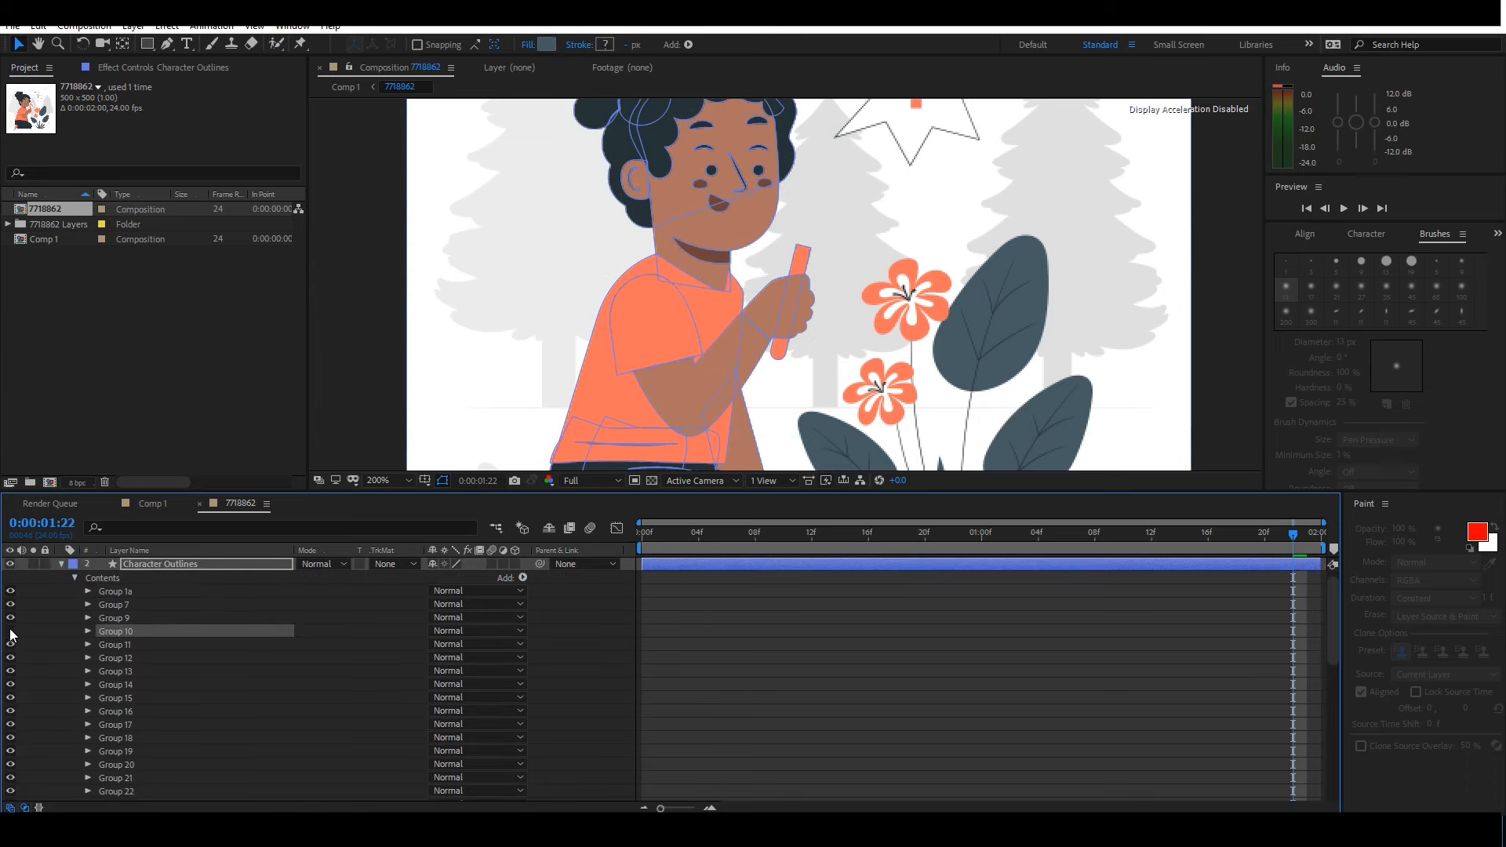
Identify the magnifying glass's handle among the groups of Character Outlines and delete it, Group 44.
scroll(83, 651, down, 8)
click(104, 711)
key(Delete)
click(128, 725)
click(133, 687)
click(137, 660)
click(139, 621)
click(140, 581)
click(141, 569)
scroll(145, 694, up, 3)
click(141, 667)
click(137, 653)
click(132, 641)
click(132, 667)
click(136, 681)
click(139, 693)
click(1173, 272)
scroll(1200, 290, up, 3)
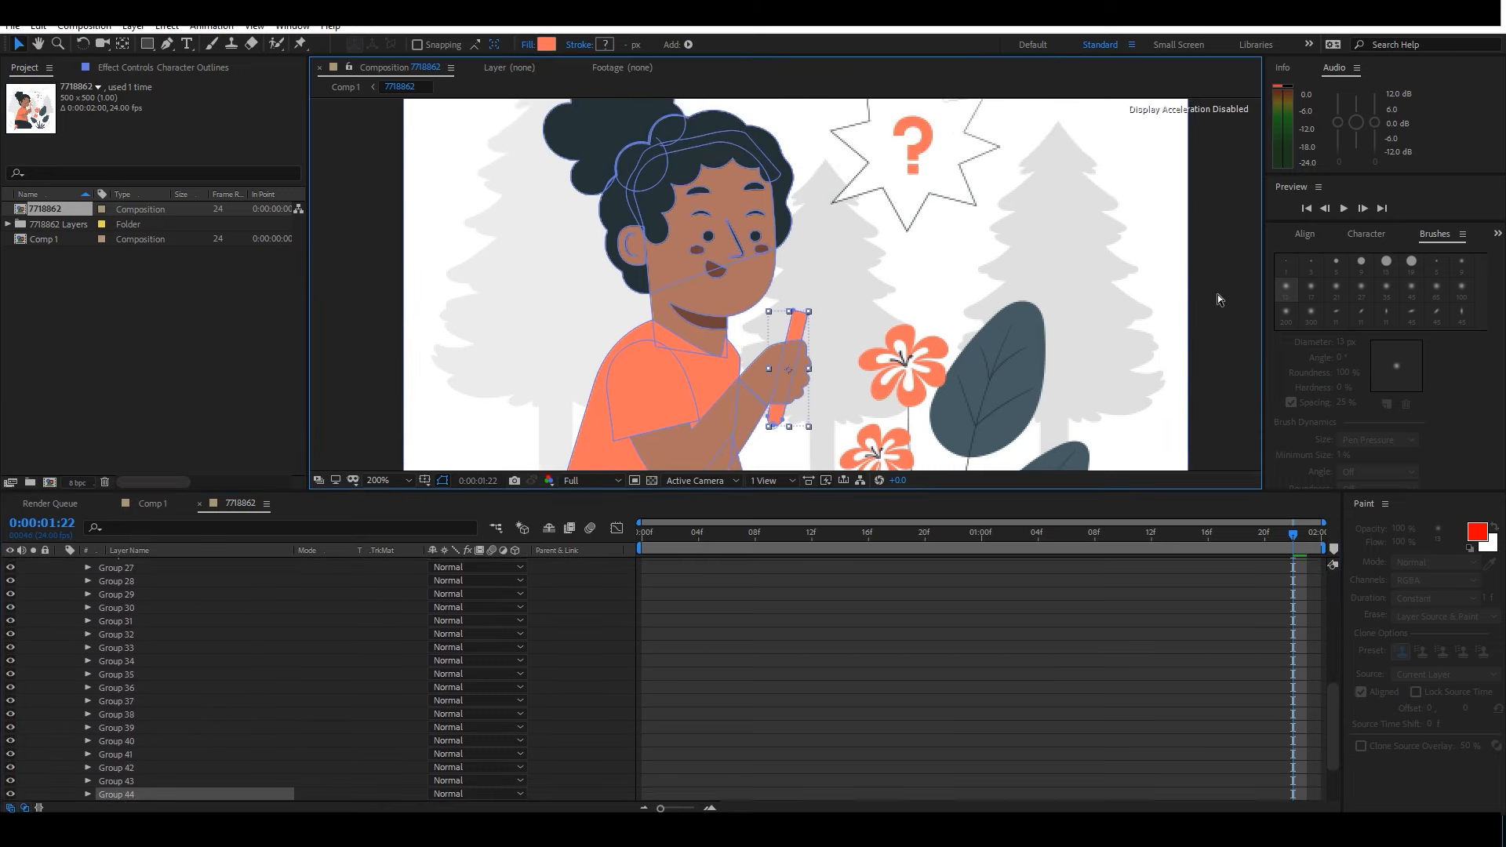
scroll(157, 706, down, 2)
Combine the head parts of Character Outlines, Group 15 through Group 32, into one group.
click(130, 730)
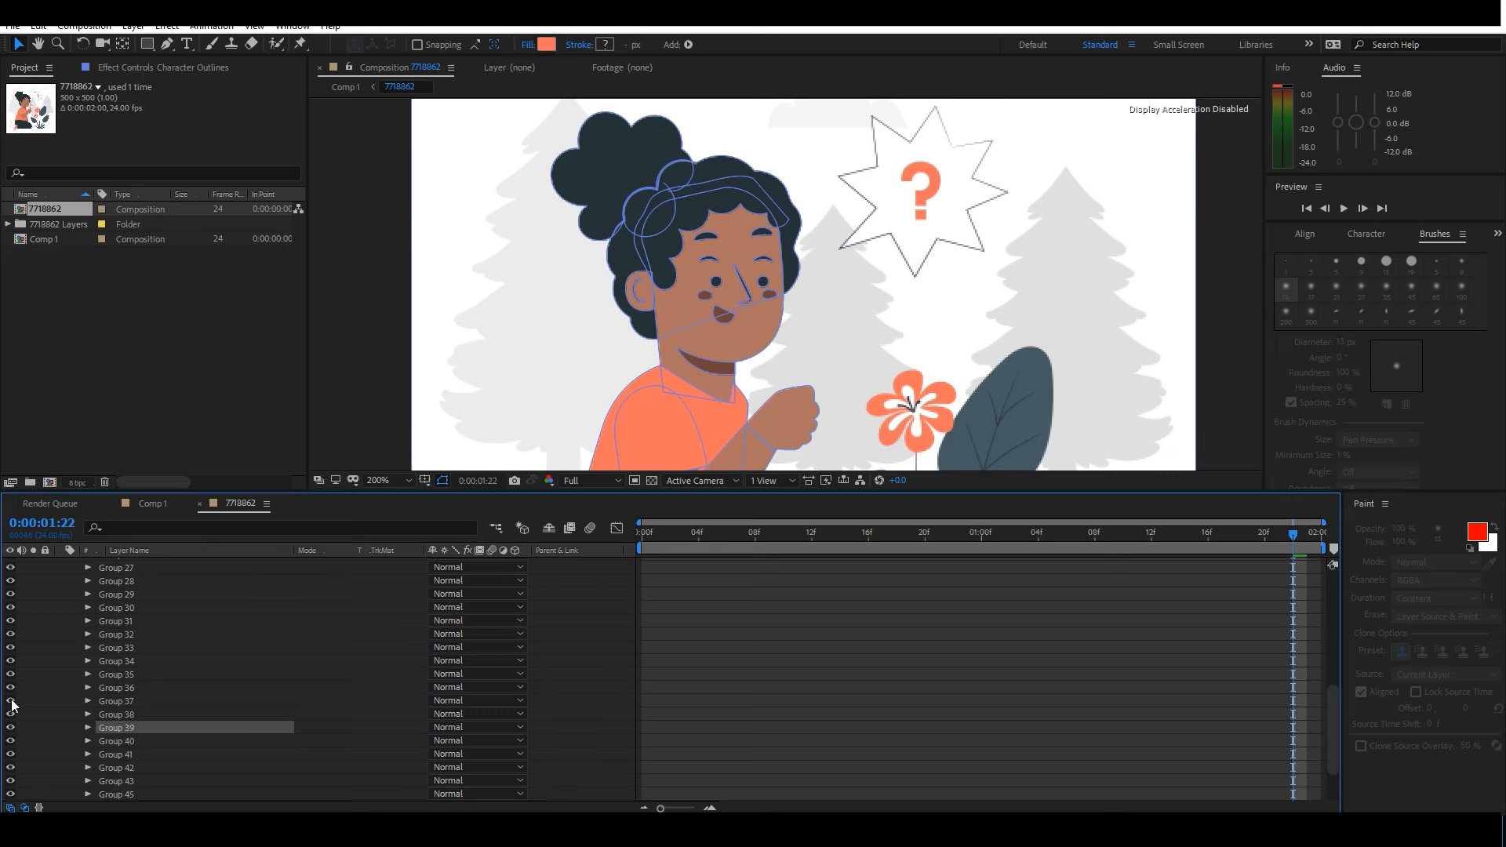
click(10, 662)
click(123, 649)
click(125, 635)
click(88, 634)
click(87, 634)
shift+click(130, 620)
shift+click(133, 608)
shift+click(137, 595)
shift+click(141, 581)
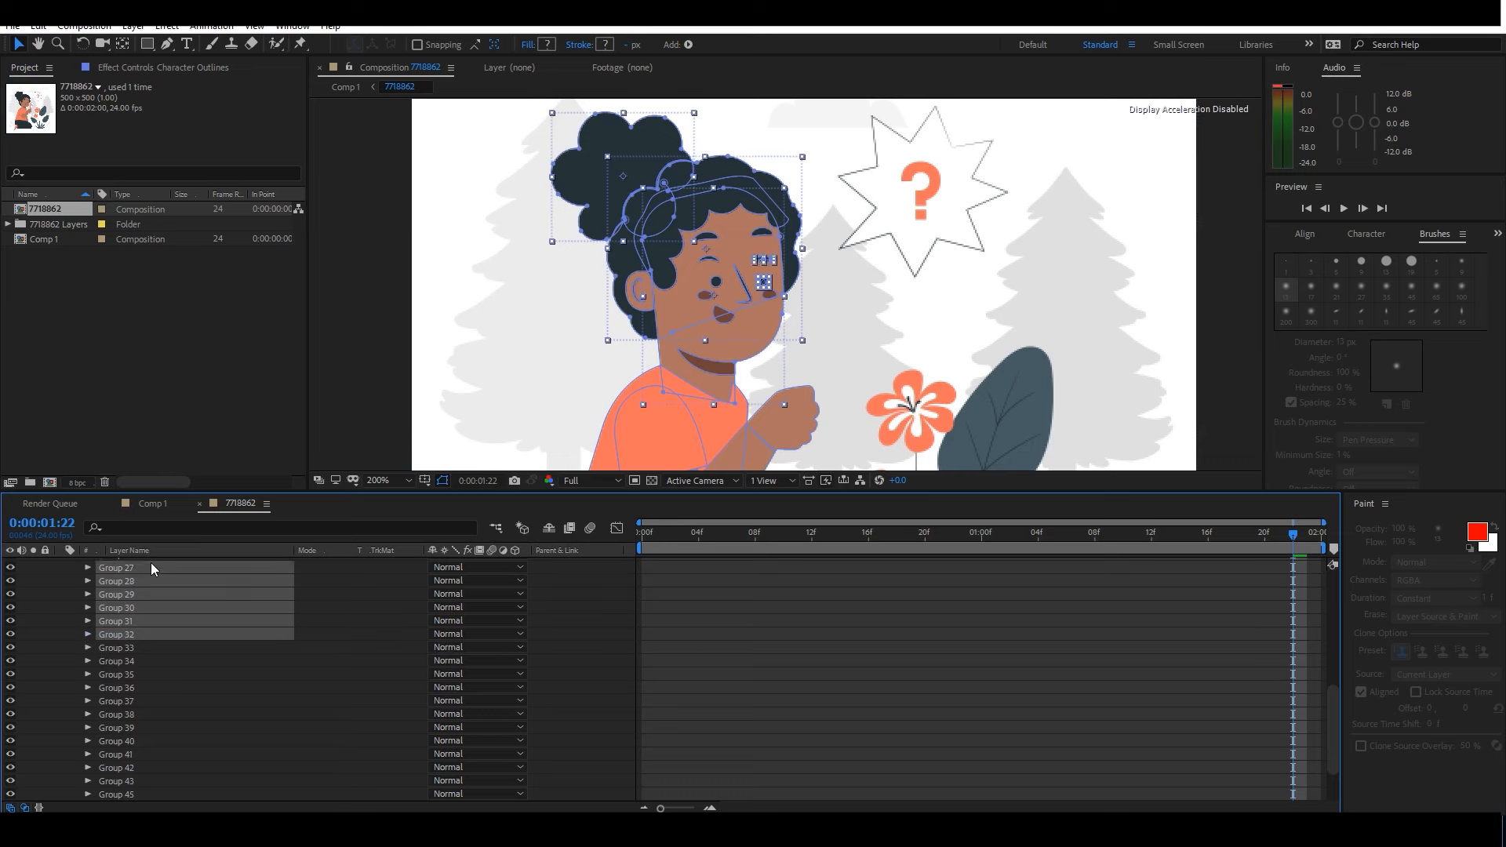
shift+click(145, 569)
scroll(145, 570, up, 2)
shift+click(136, 641)
shift+click(144, 615)
shift+click(147, 602)
shift+click(148, 589)
shift+click(149, 575)
scroll(183, 614, up, 2)
shift+click(179, 624)
shift+click(140, 597)
shift+click(140, 584)
shift+click(141, 571)
drag(1336, 682, 1336, 664)
shift+click(149, 605)
shift+click(149, 605)
key(ctrl+g)
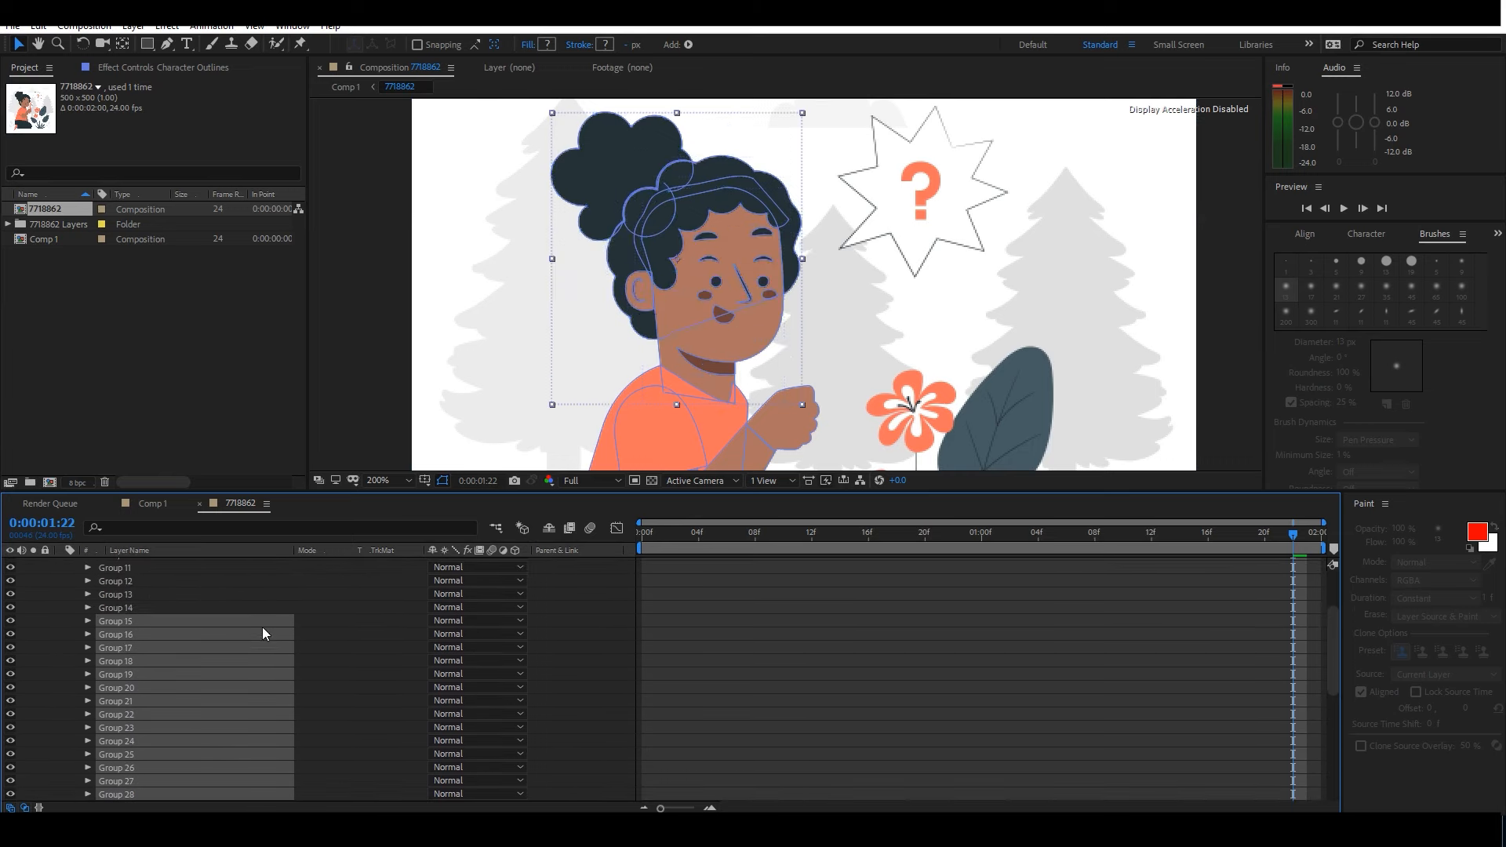
Delete Groups 13, 12 and 11 from Character Outlines.
click(262, 609)
scroll(728, 383, down, 1)
click(121, 596)
key(Delete)
drag(1335, 661, 1334, 597)
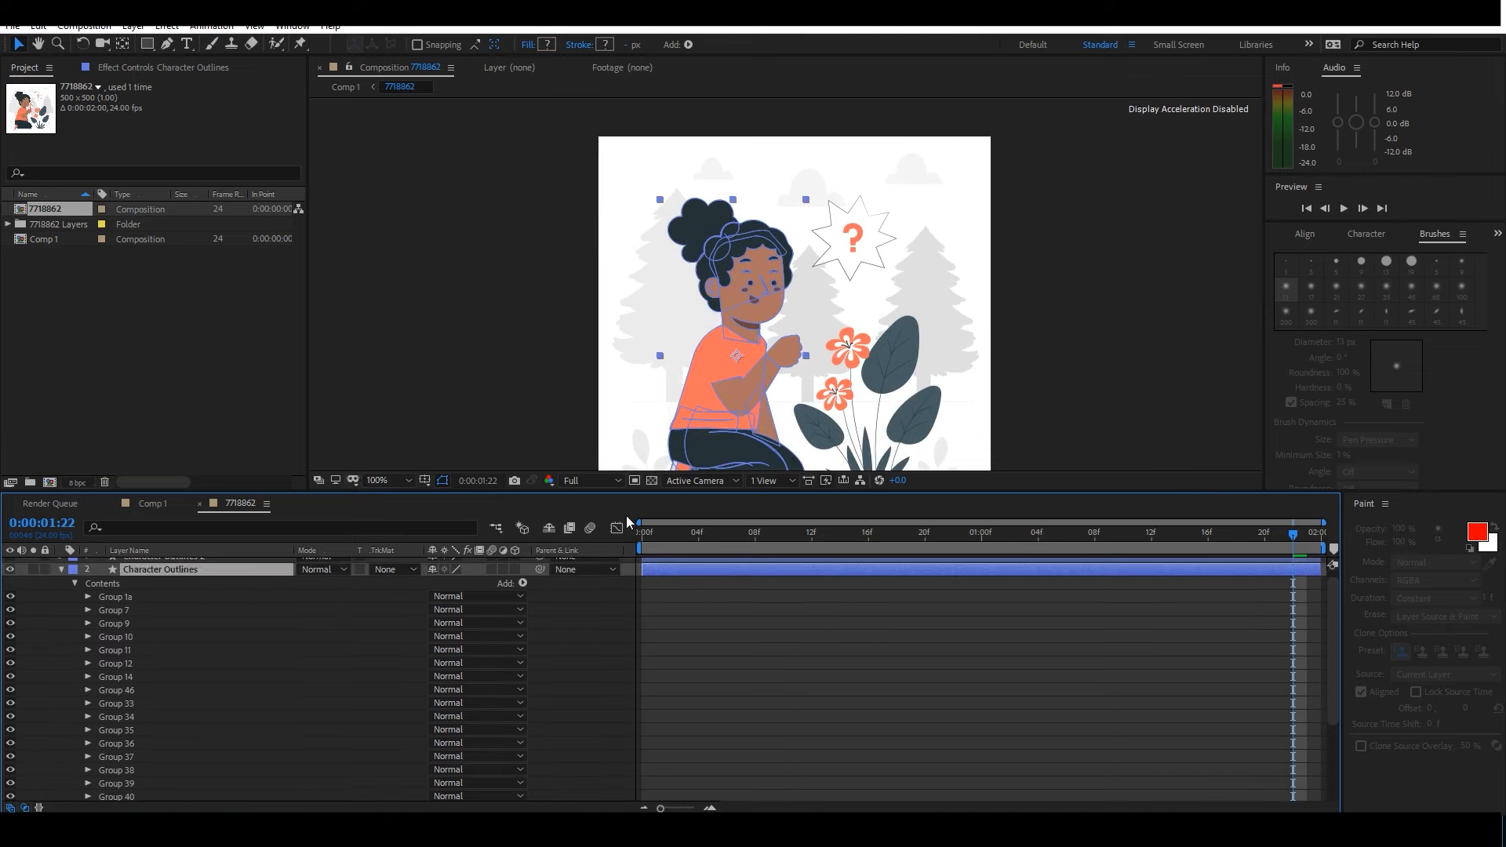
click(132, 664)
key(Delete)
click(137, 650)
key(Delete)
Make Character Outlines 2 visible again and reopen the groups of Character Outlines.
click(1072, 361)
click(62, 570)
click(9, 565)
click(149, 578)
click(62, 577)
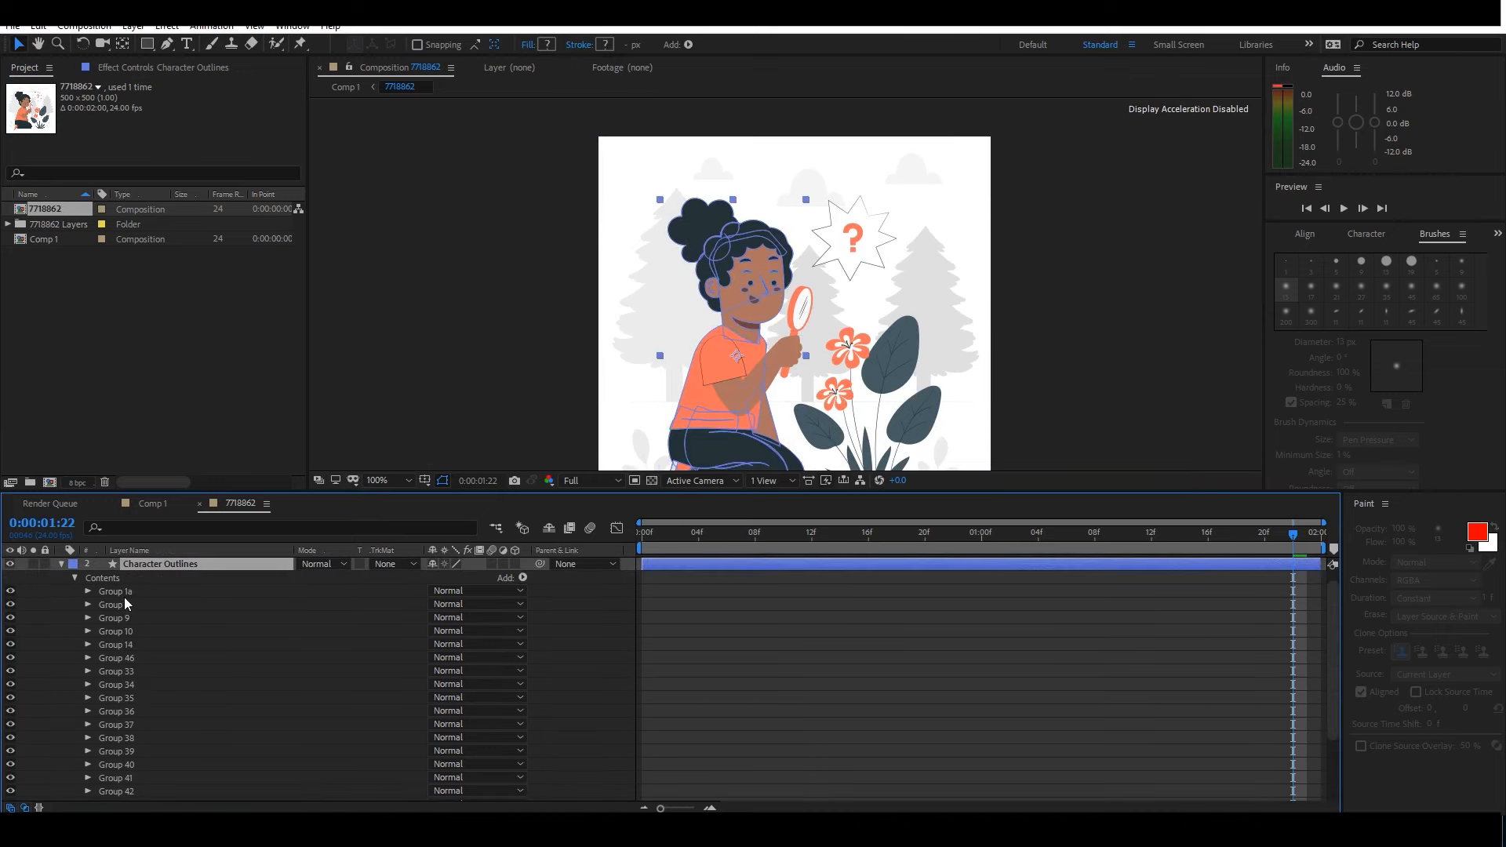
Select the head group, Group 46, in Character Outlines and move its anchor point to the neck.
drag(1335, 660, 1336, 682)
click(150, 625)
click(122, 44)
drag(601, 209, 734, 328)
drag(1334, 615, 1335, 585)
Animate the Rotation of Group 46 from 0° at 0:00:00:17 to 14° at 0:00:01:04.
click(89, 673)
scroll(241, 669, down, 3)
click(184, 715)
click(102, 715)
drag(742, 535, 877, 547)
key(alt+bracketright)
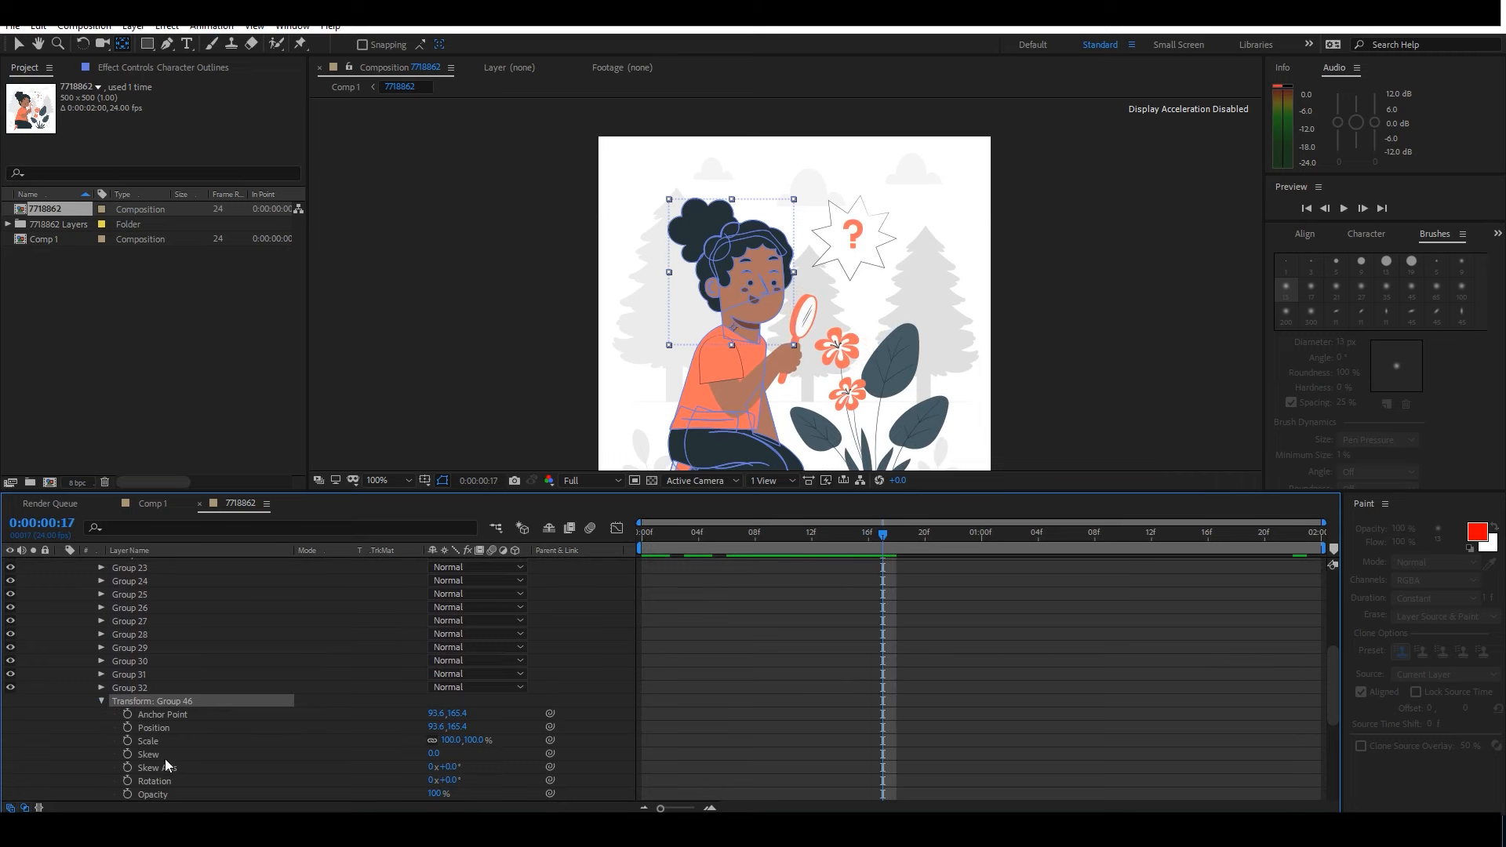
click(127, 781)
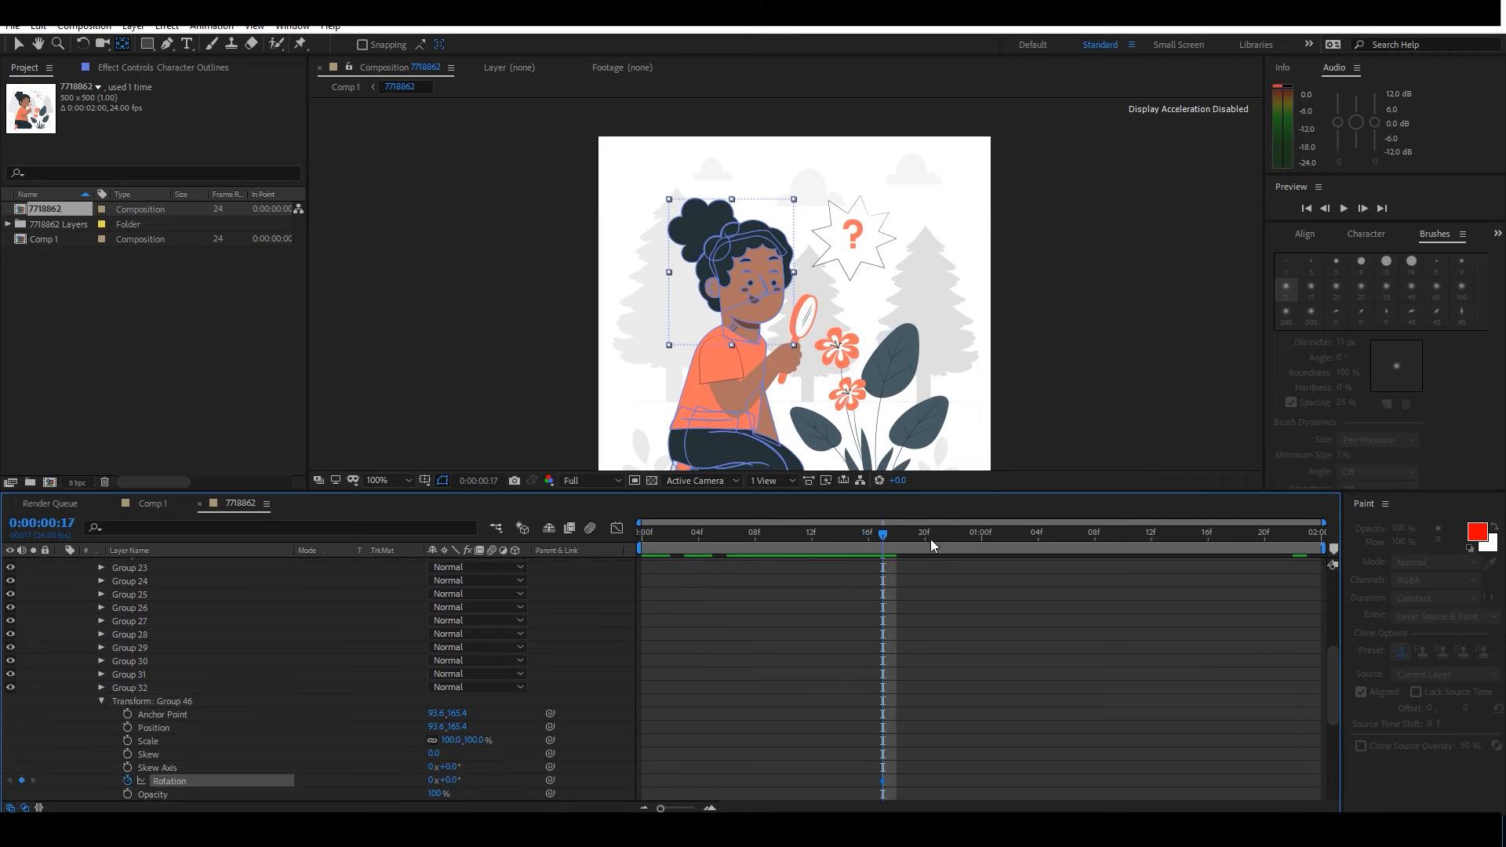
drag(931, 539, 1036, 553)
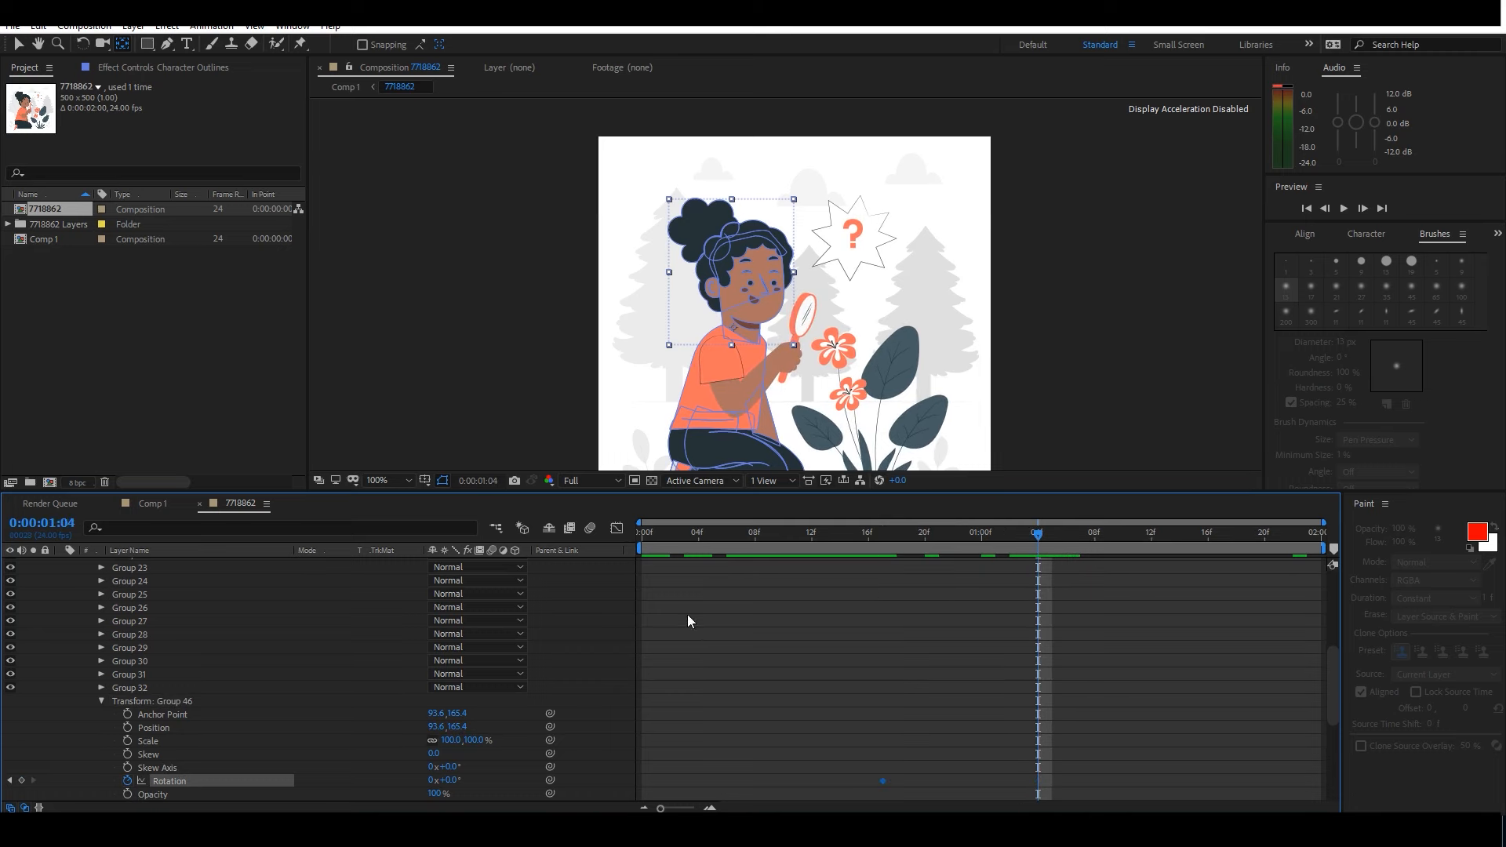
drag(453, 779, 455, 778)
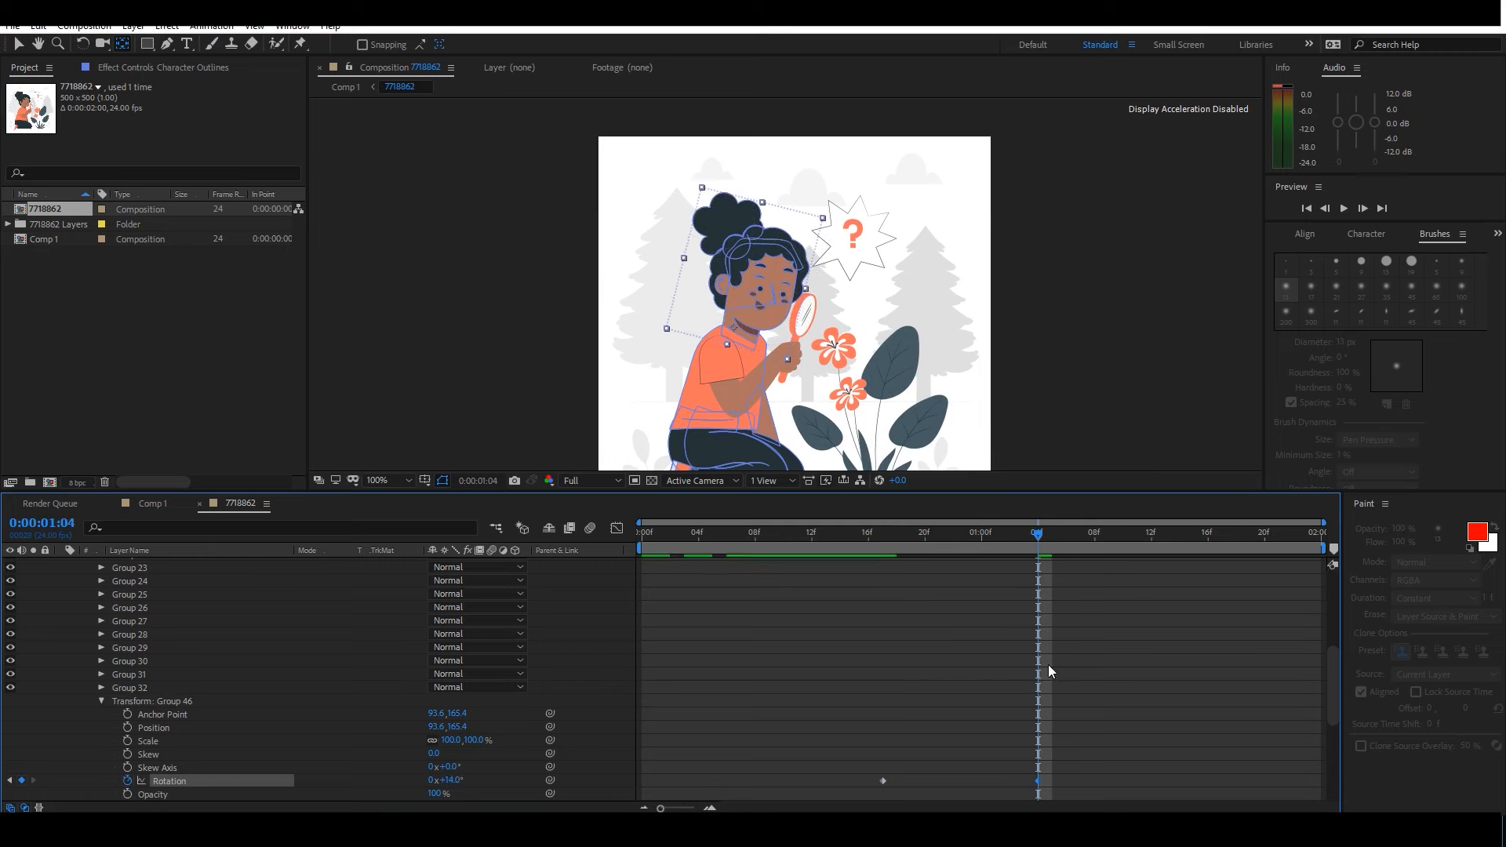
Shift both Rotation keyframes of Group 46 earlier, to 0:00:00:09 and 0:00:00:20.
drag(1088, 534, 1108, 572)
drag(947, 563, 891, 585)
drag(808, 750, 1107, 806)
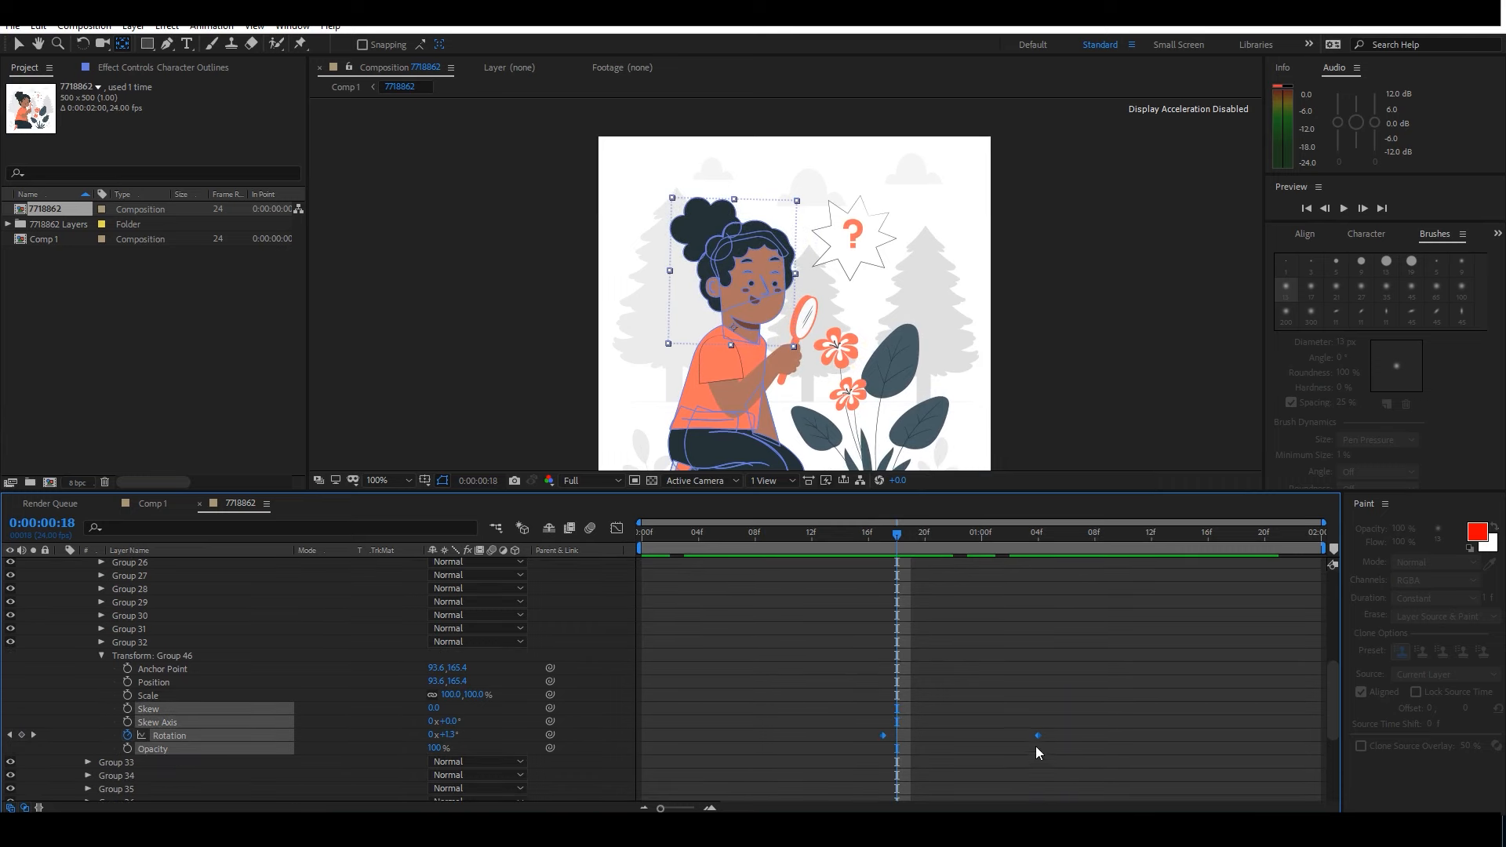
drag(1031, 736, 926, 737)
click(924, 582)
Copy Group 46's first Rotation keyframe (0°) to 0:00:01:06.
drag(902, 538, 1070, 548)
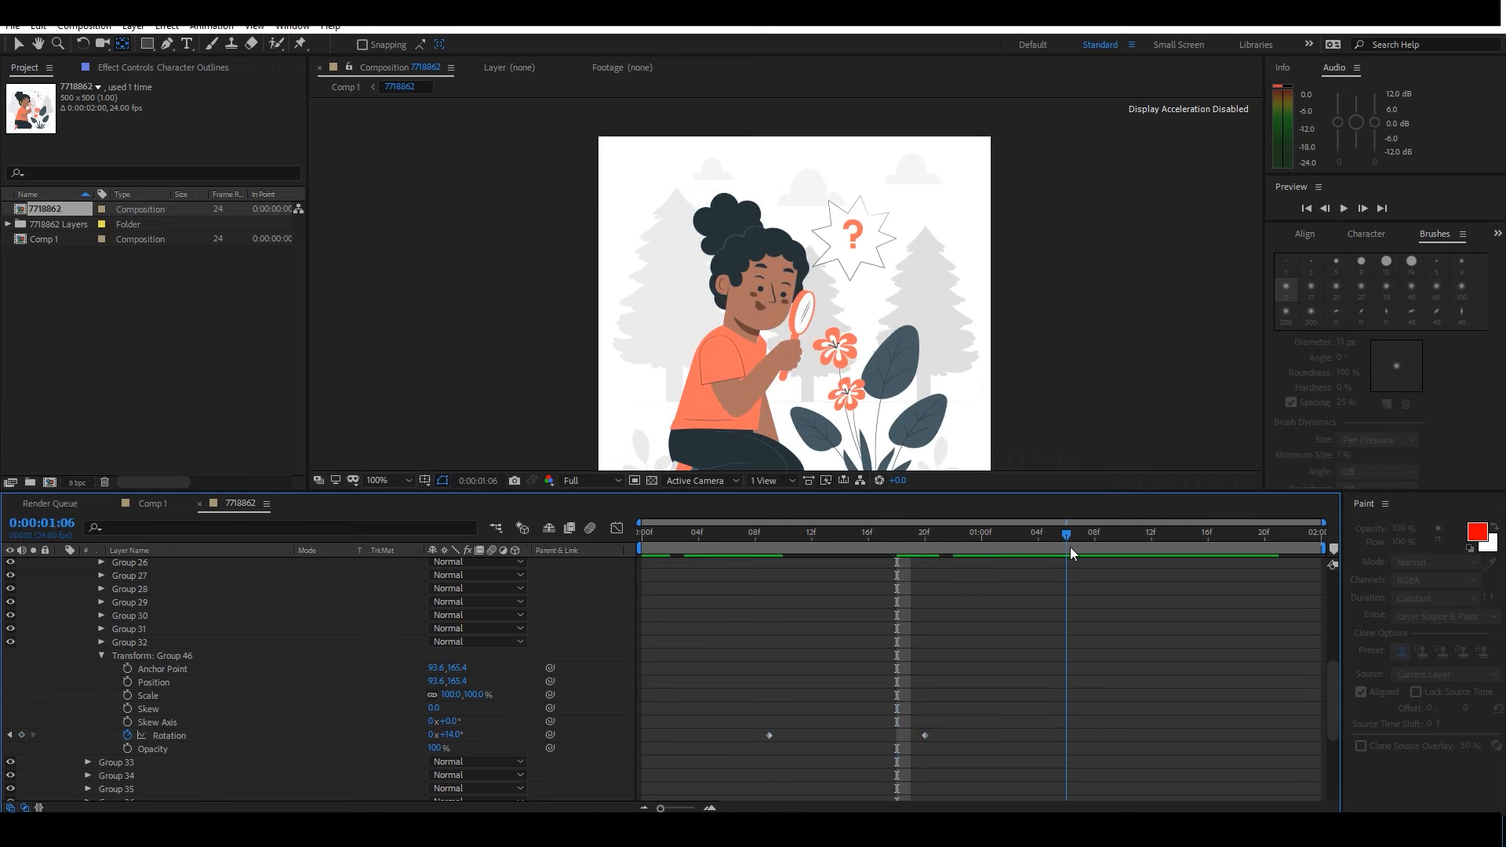
click(769, 729)
click(769, 735)
key(ctrl+c)
key(ctrl+v)
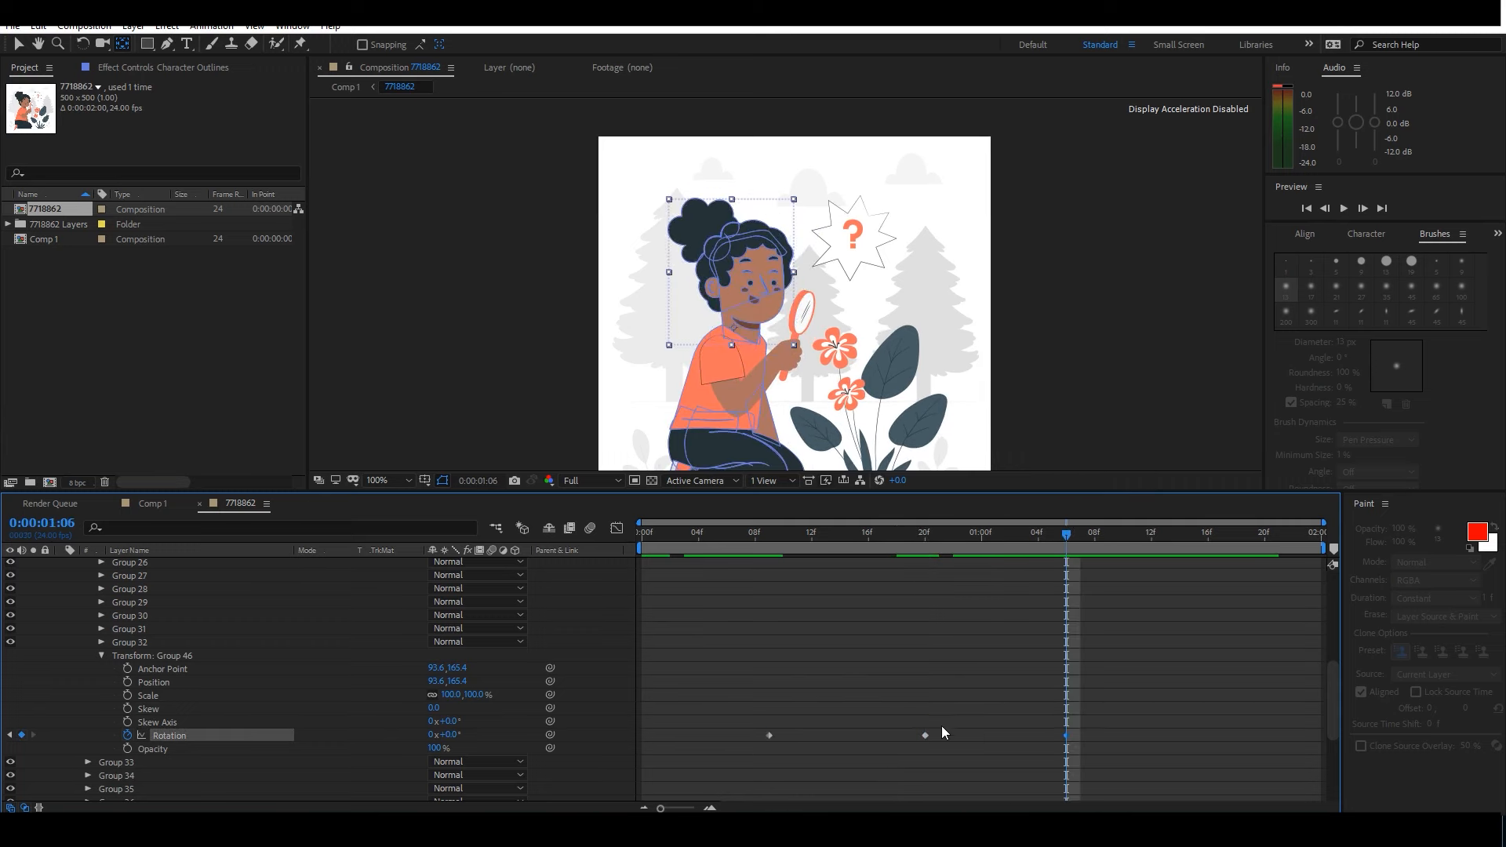
Space out Group 46's Rotation keyframes, moving the middle one to 0:00:00:22 and the last one to 0:00:01:09.
drag(1067, 736, 1093, 737)
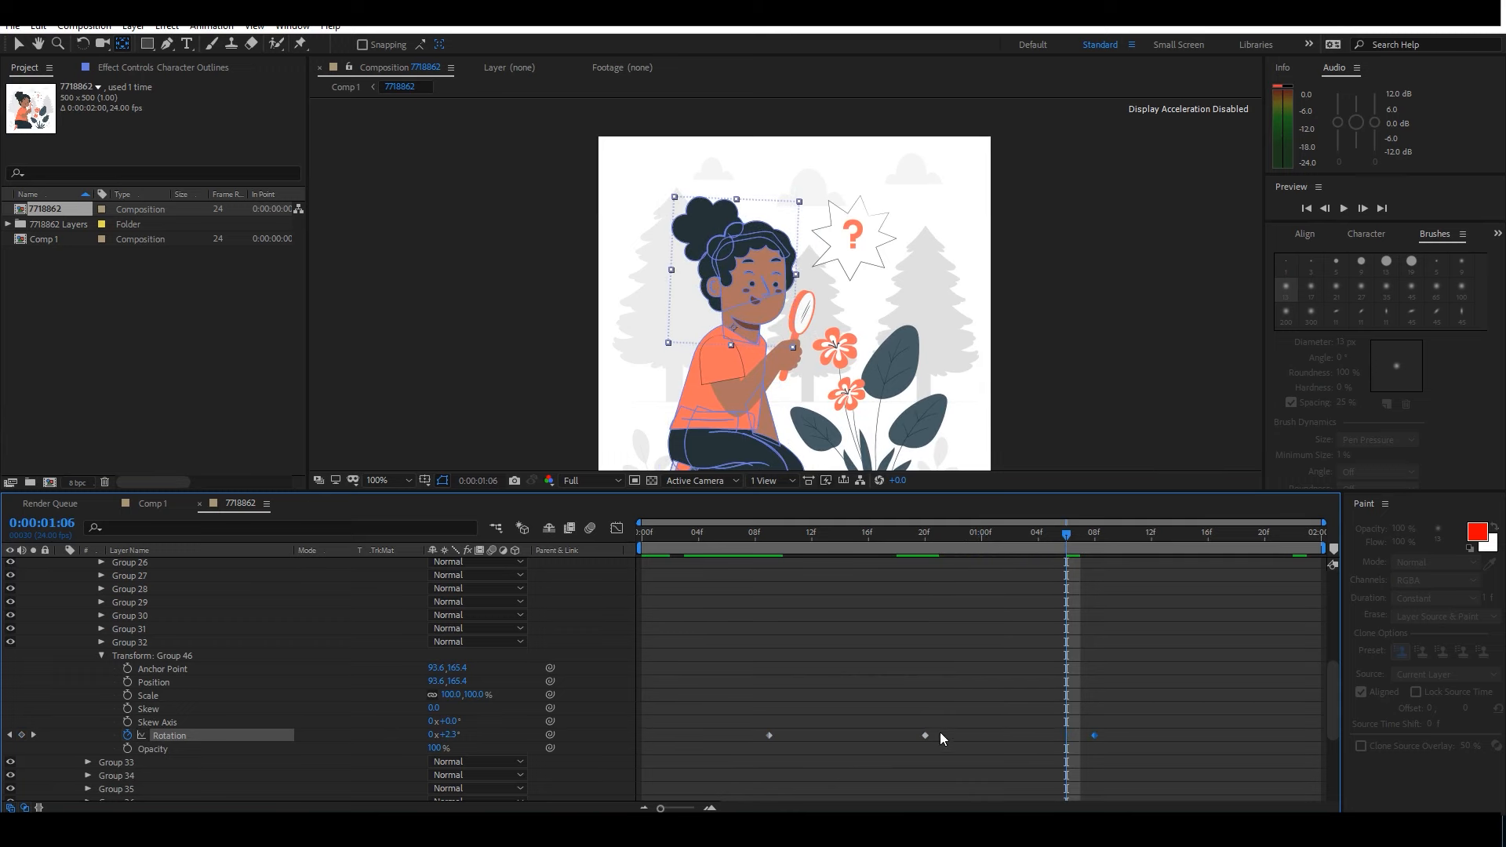
drag(933, 734, 942, 733)
drag(1096, 735, 1110, 736)
drag(942, 737, 945, 736)
Apply Easy Ease to all three Rotation keyframes of Group 46.
drag(1177, 717, 770, 742)
right_click(770, 736)
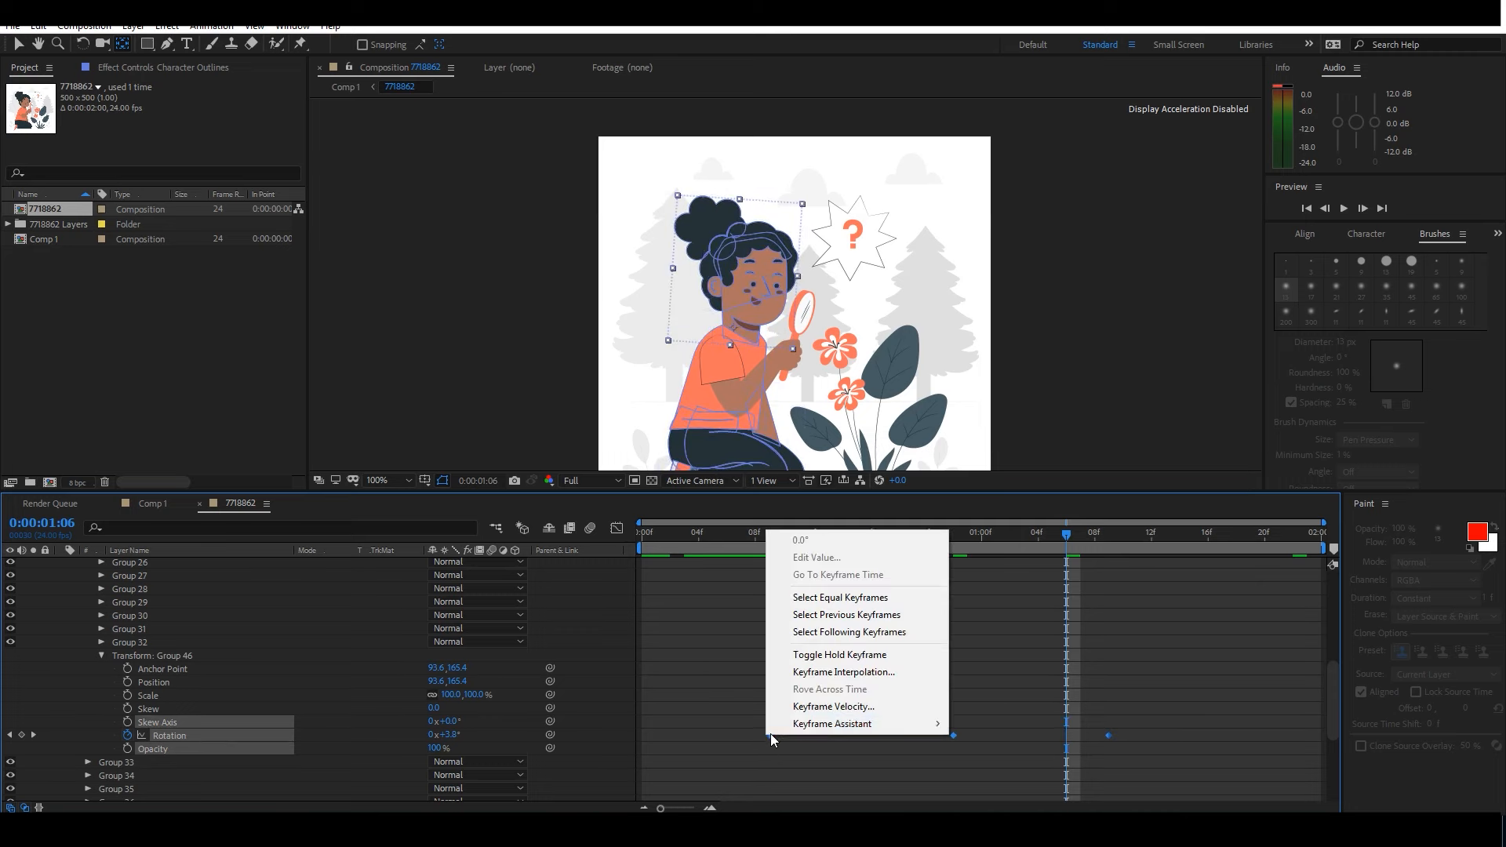
mouse_move(902, 724)
click(992, 619)
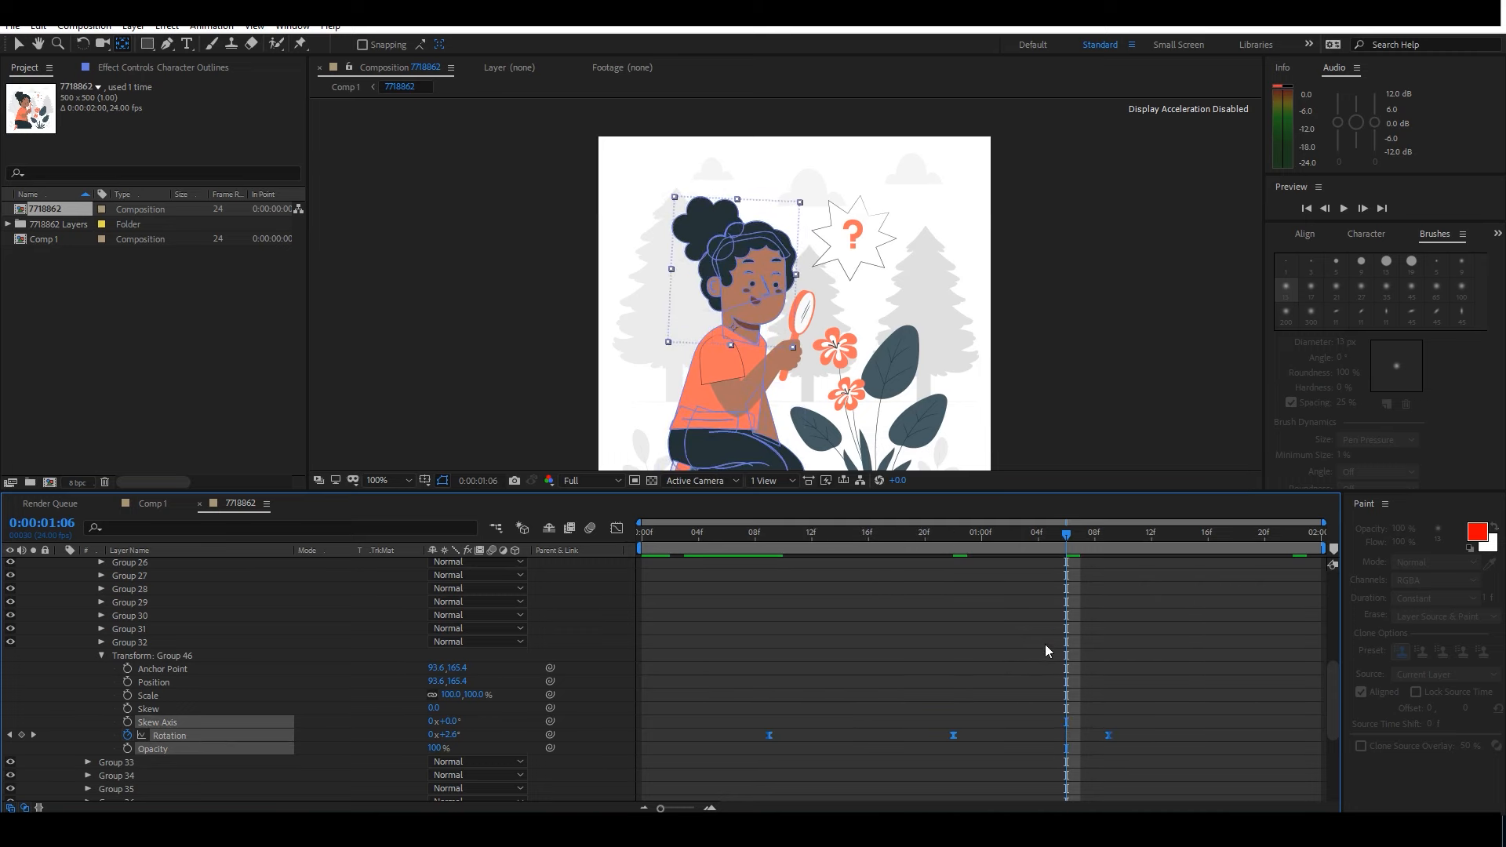
click(1040, 643)
Move Group 46's last Rotation keyframe to 0:00:01:10 and preview the head movement.
click(1108, 736)
drag(1117, 738, 1126, 736)
click(1108, 699)
drag(677, 533, 631, 548)
key(space)
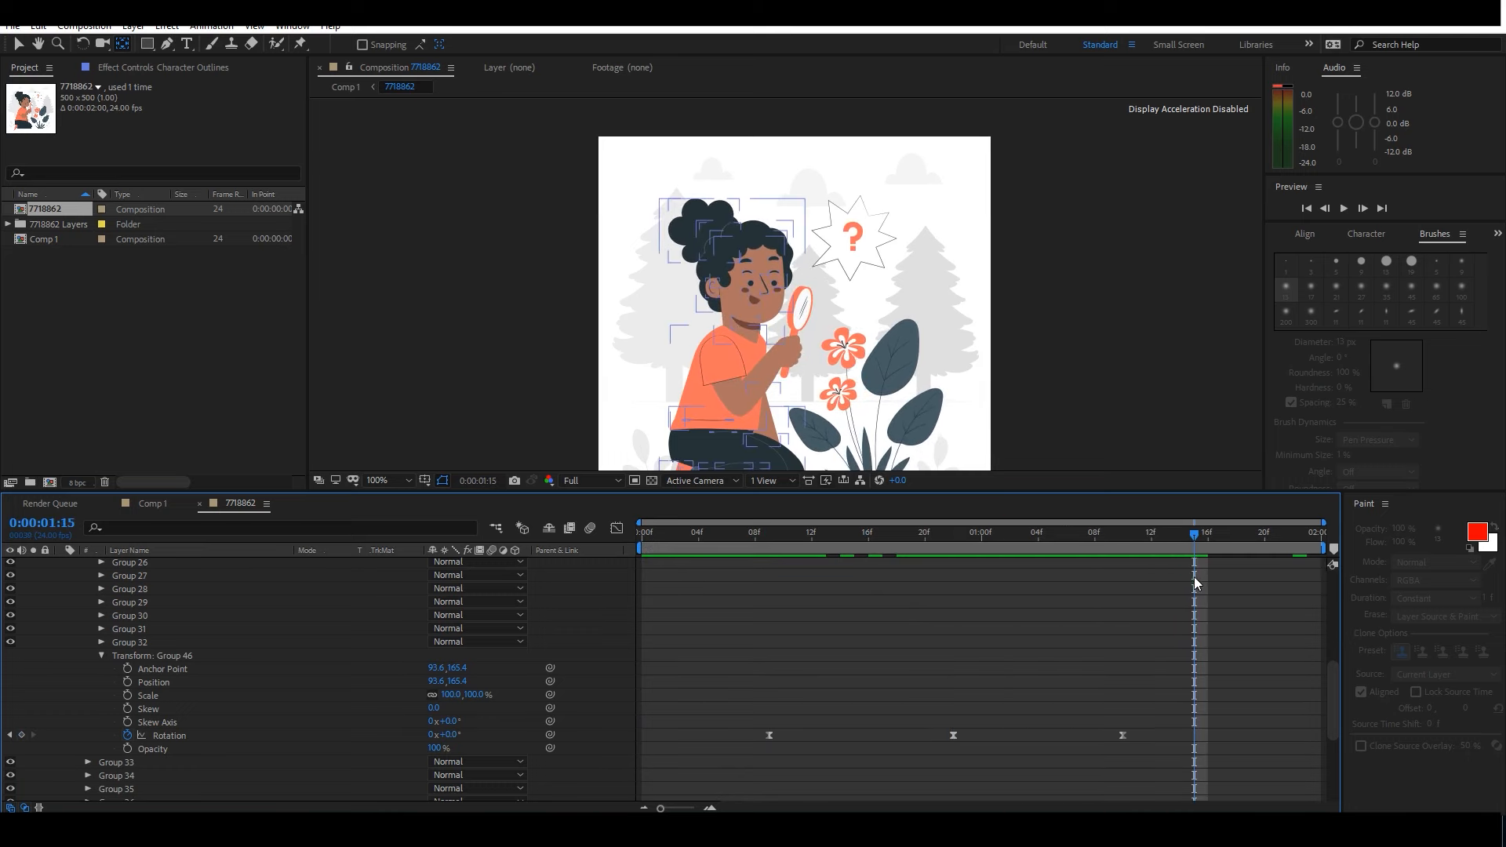
click(1037, 533)
drag(1005, 538, 838, 547)
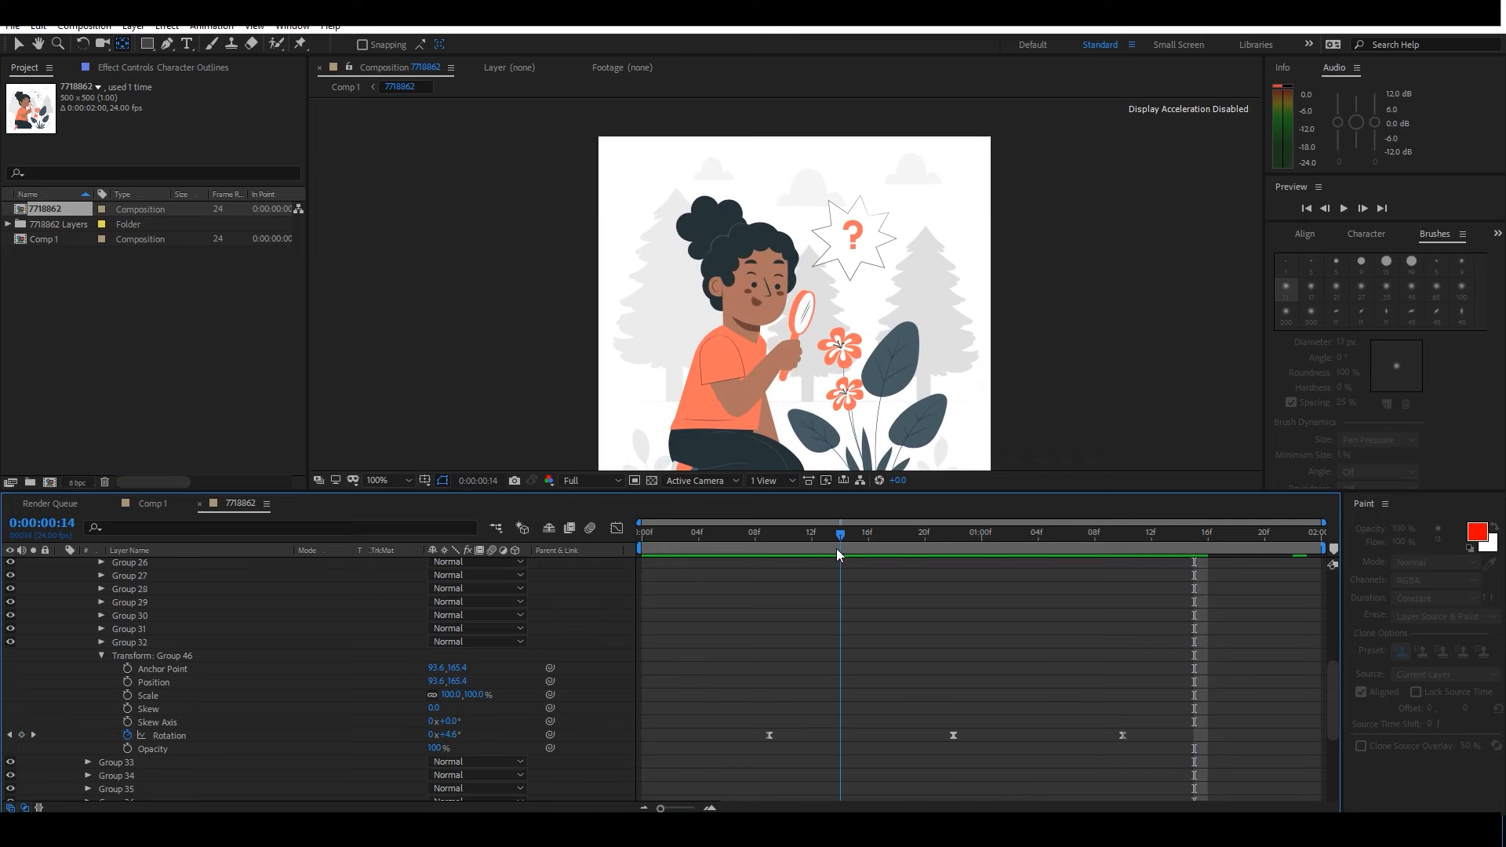
Collapse Group 46's transform properties, find the first eye, Group 27, and expand its transform properties.
click(101, 655)
click(124, 643)
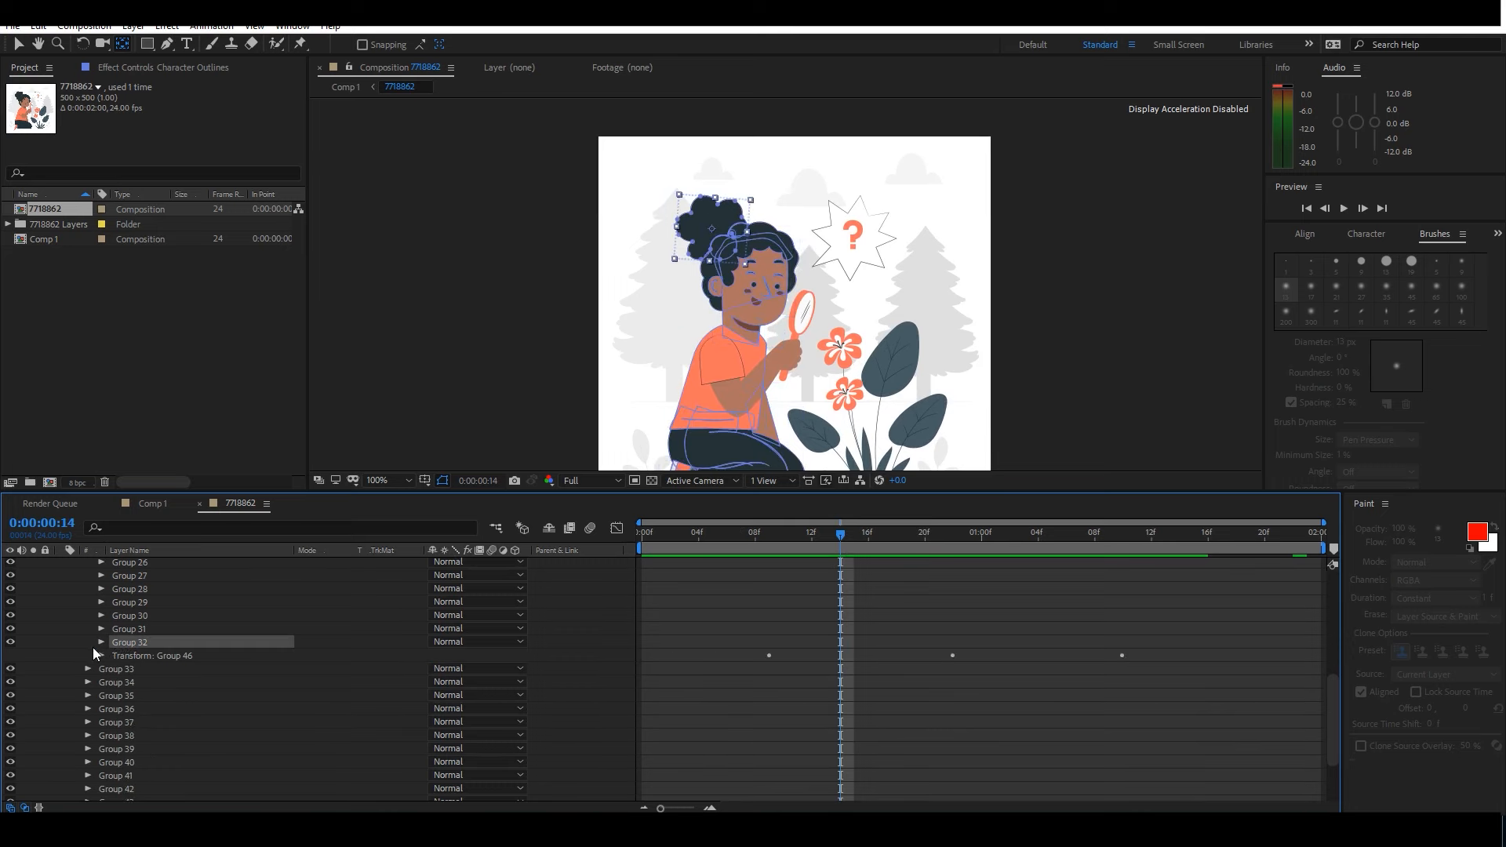
click(100, 642)
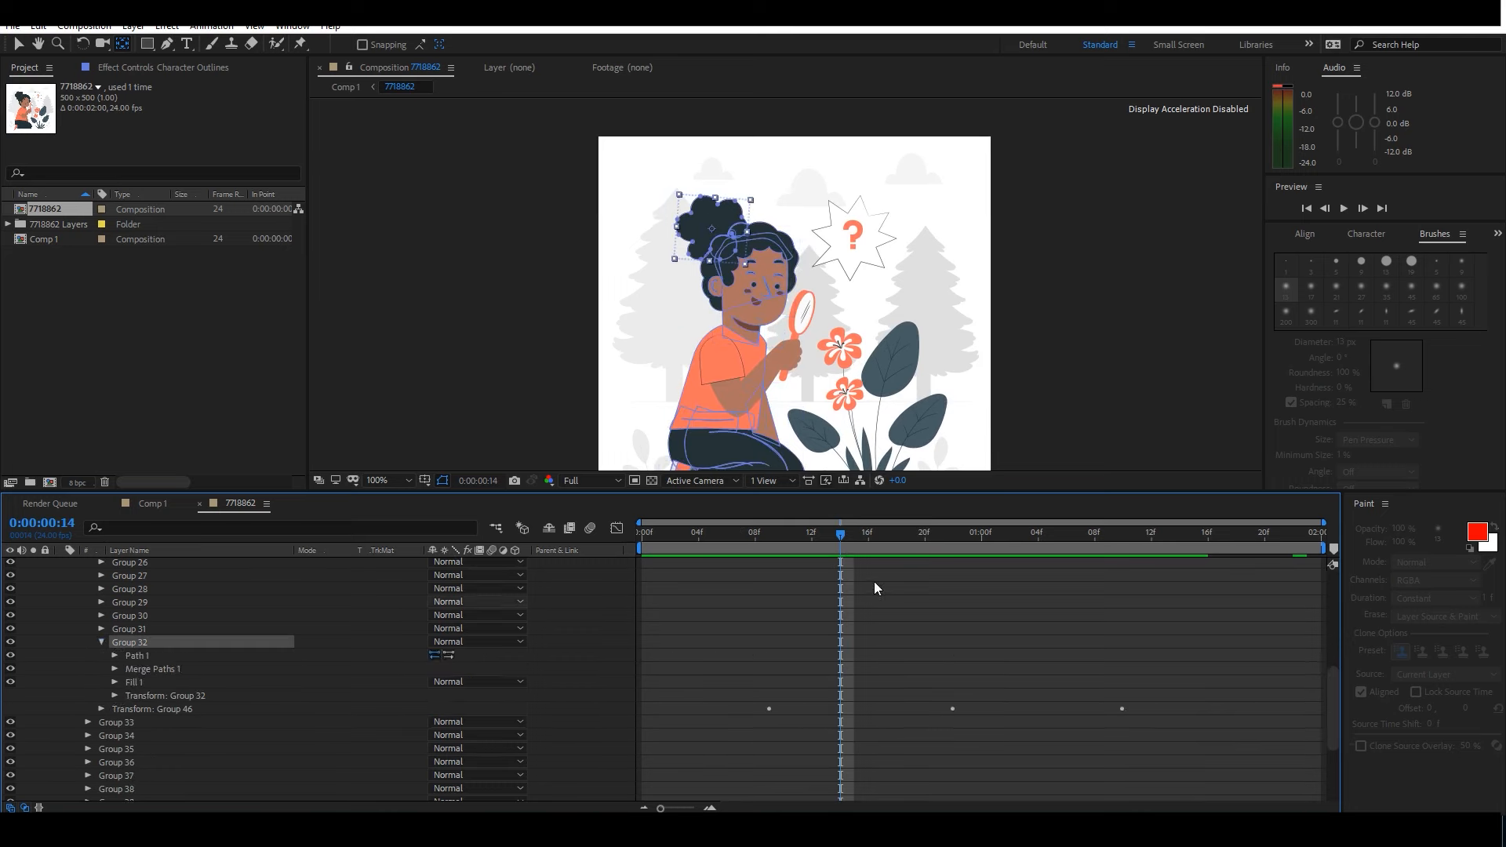
click(101, 643)
drag(1331, 689, 1337, 620)
click(138, 750)
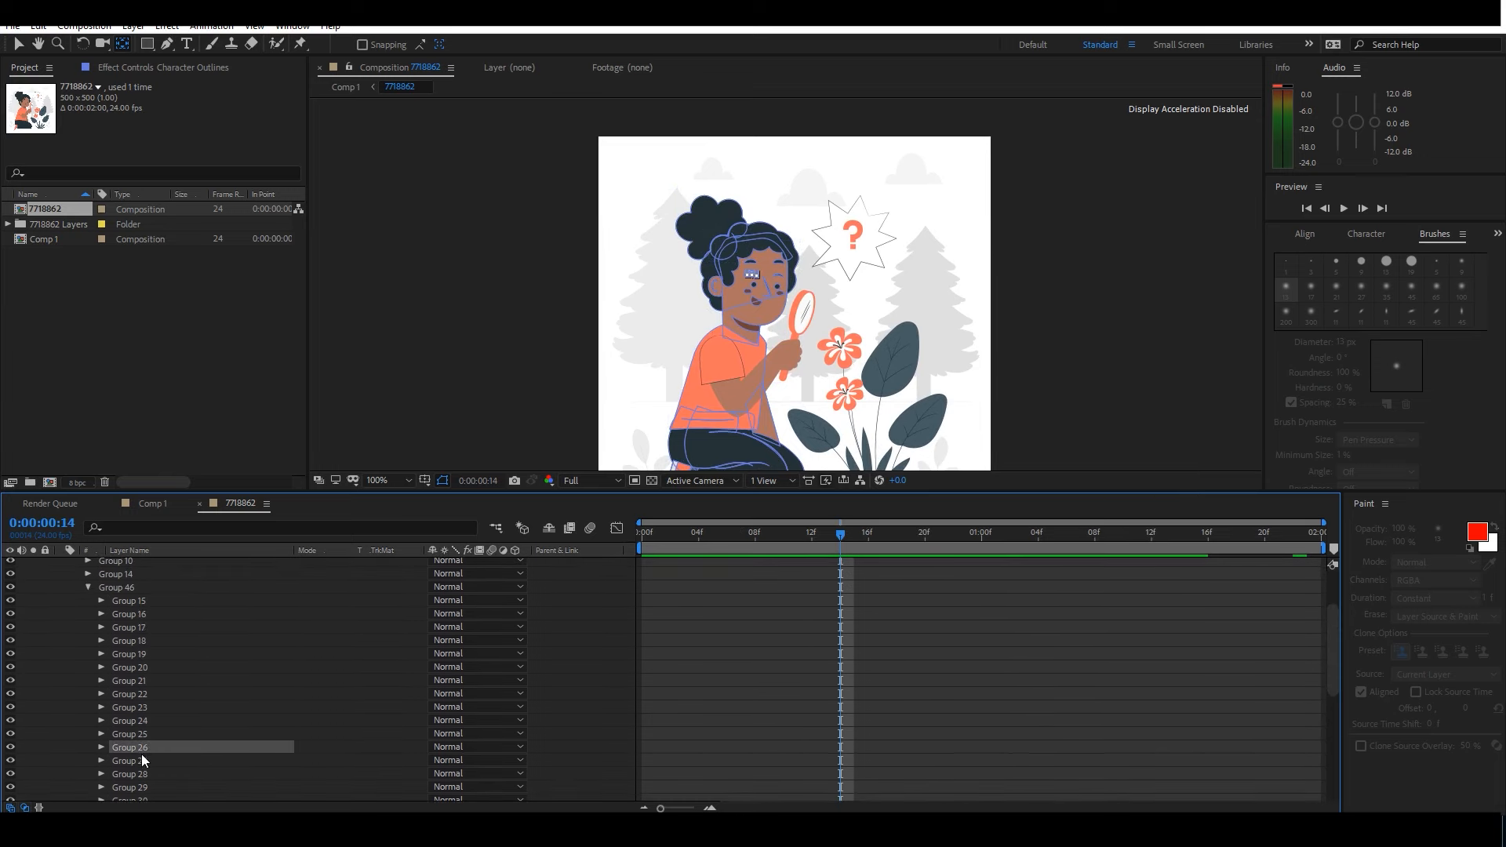
click(149, 758)
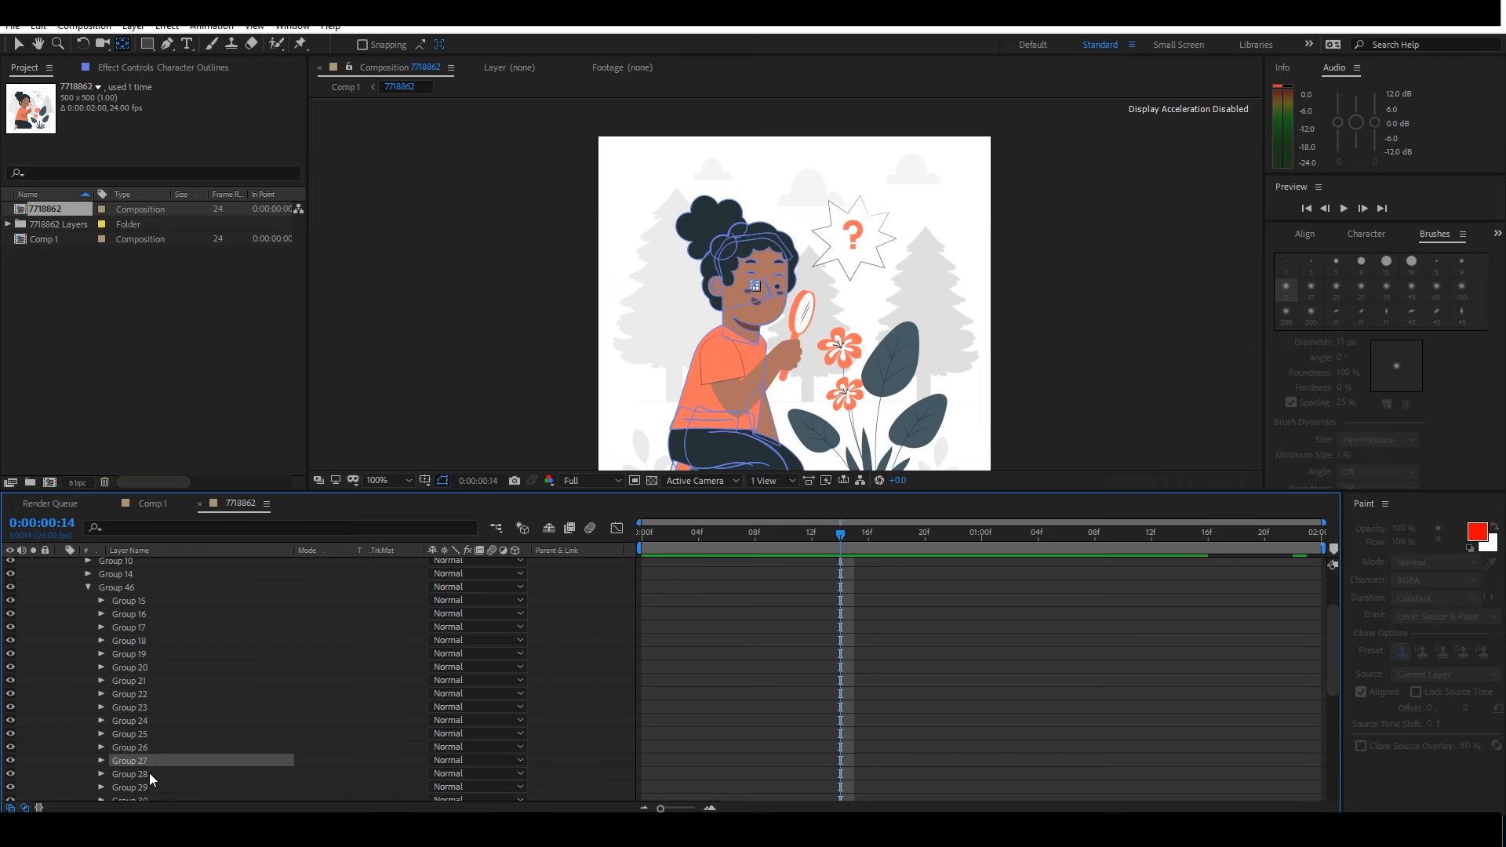
click(101, 760)
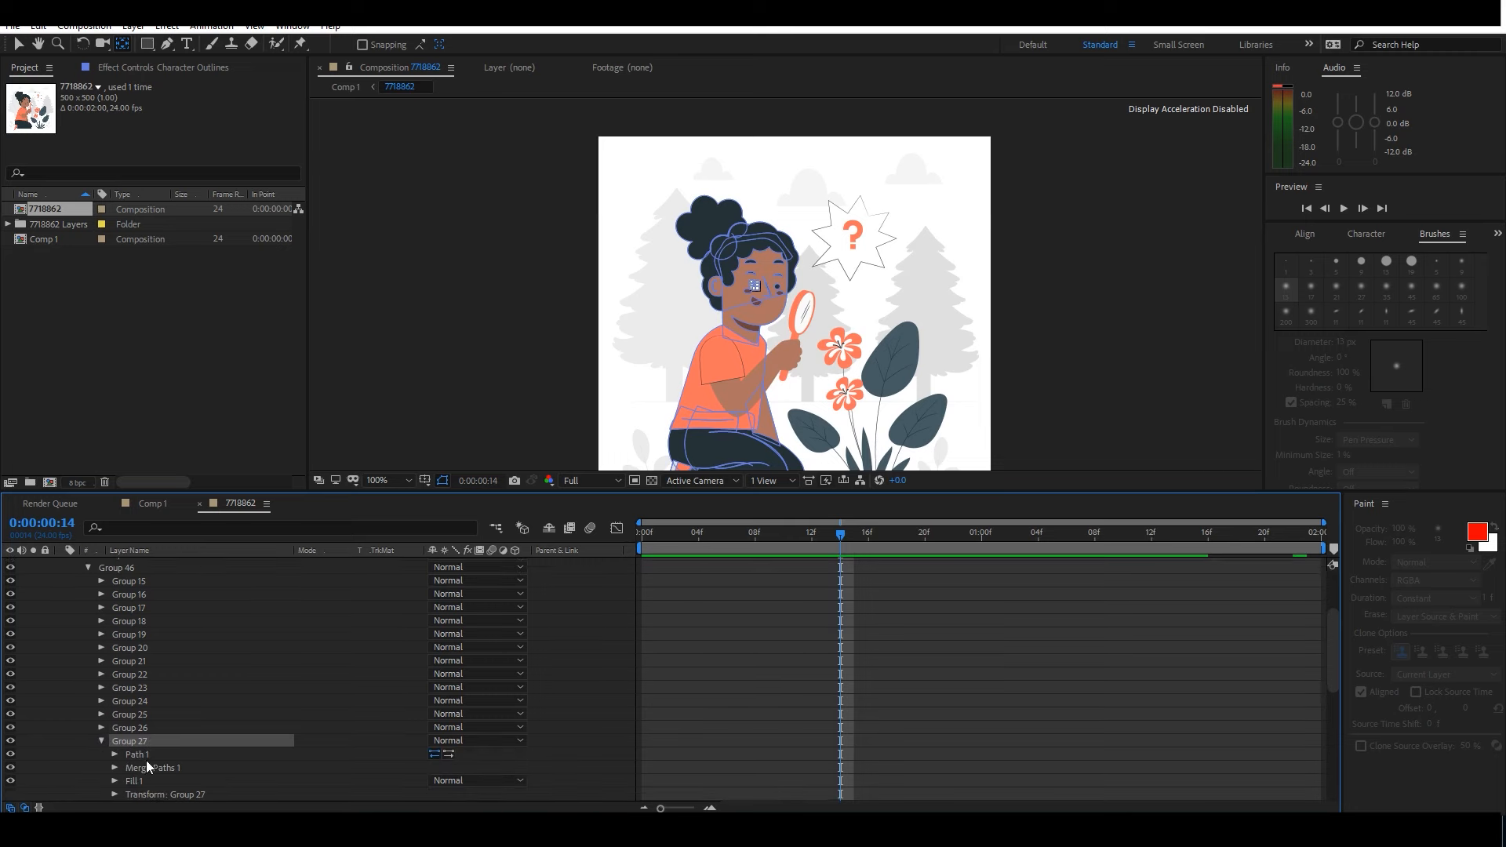
click(124, 756)
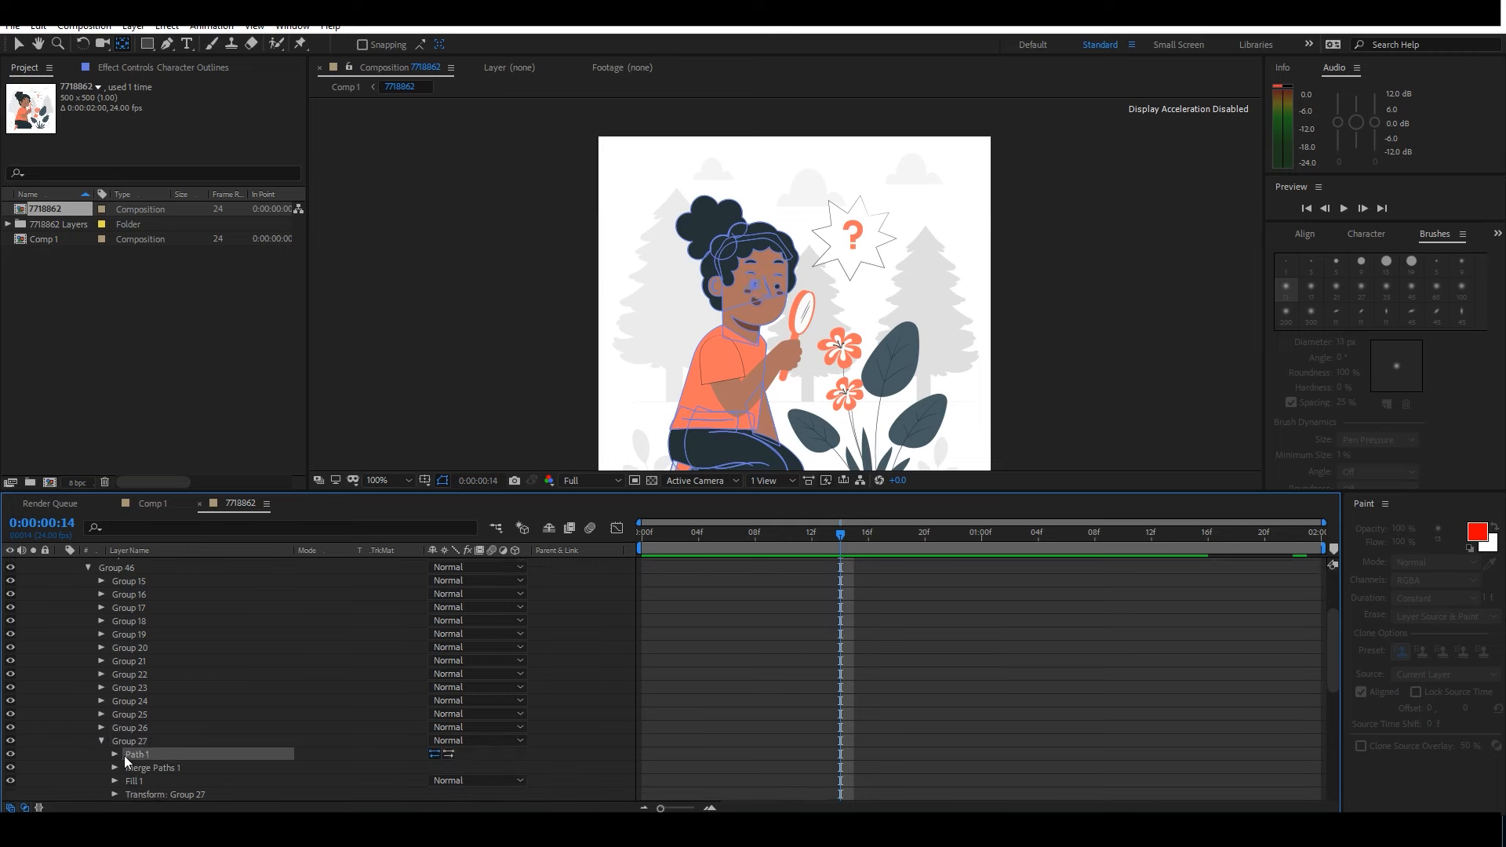
click(146, 794)
click(114, 794)
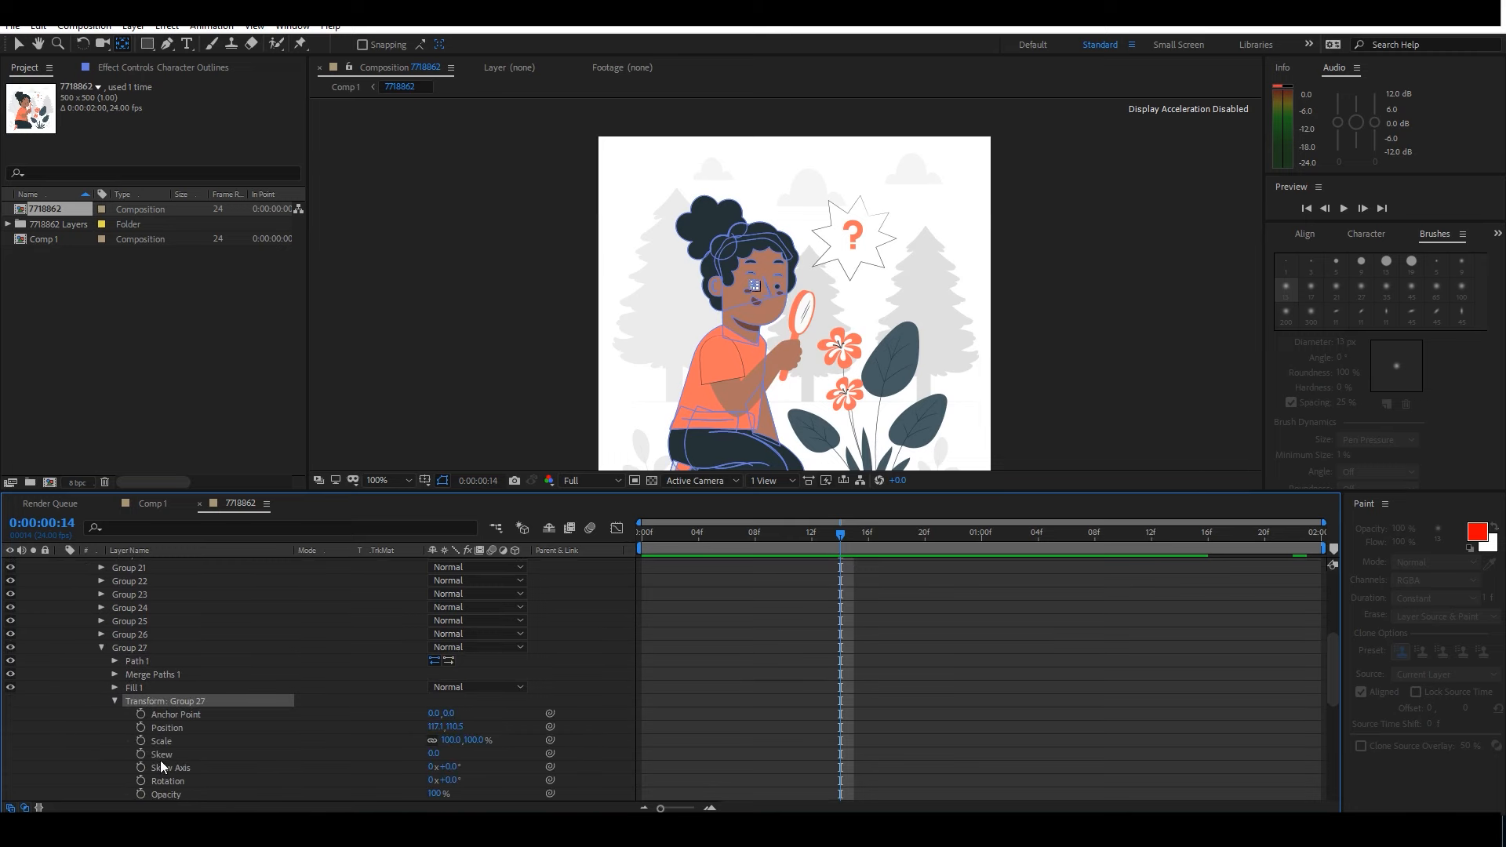
Animate Group 27's Scale from 100% at 0:00:00:14 to a squashed eye of about 100, 30.7% at 0:00:00:17.
click(141, 741)
key(Page_Down)
key(Page_Down)
key(Page_Down)
key(Page_Down)
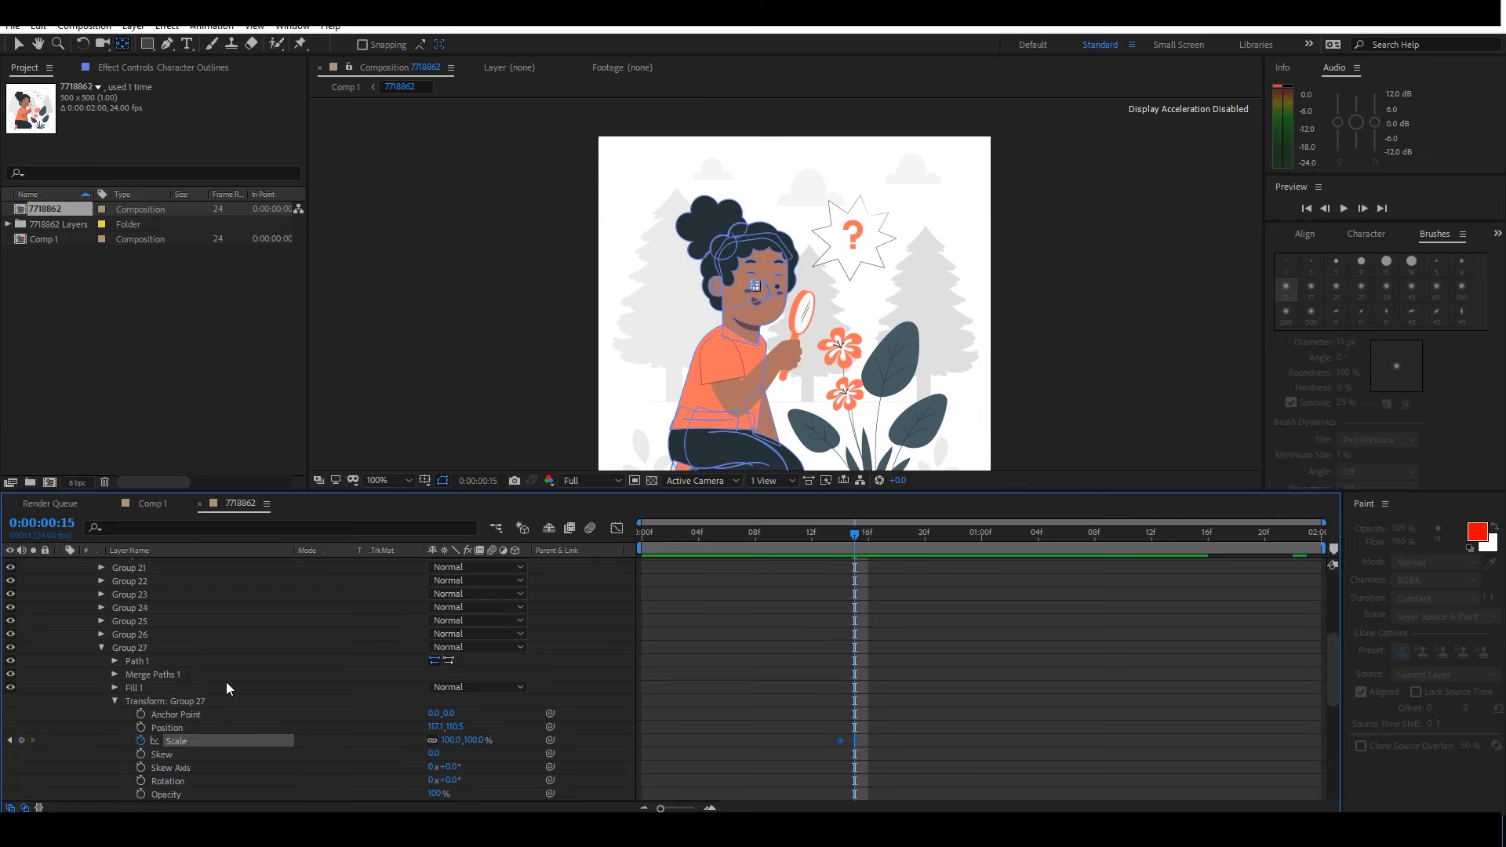
key(period)
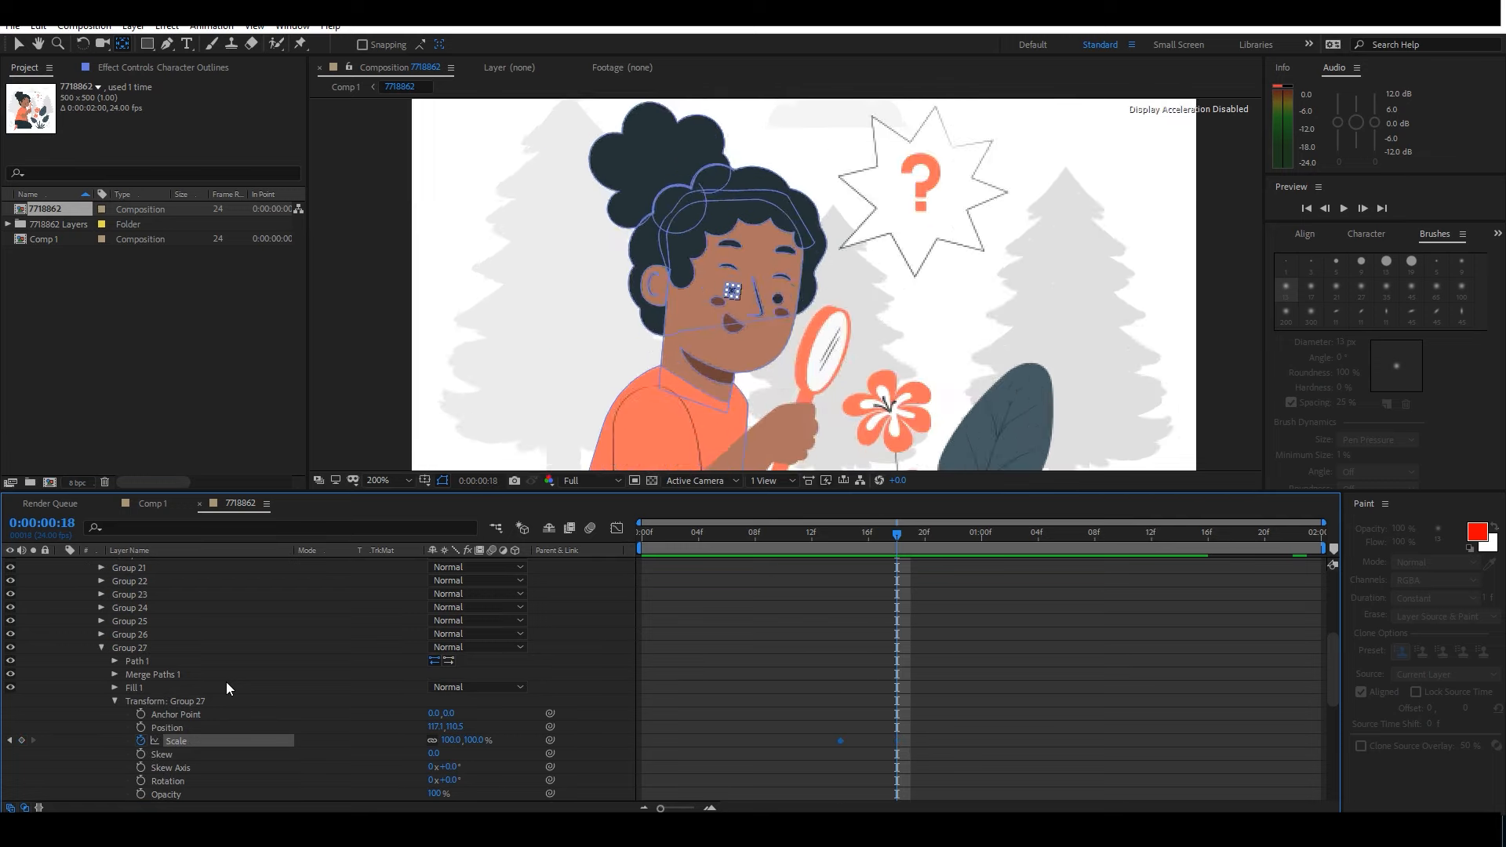
key(period)
key(period)
key(period)
key(period)
key(comma)
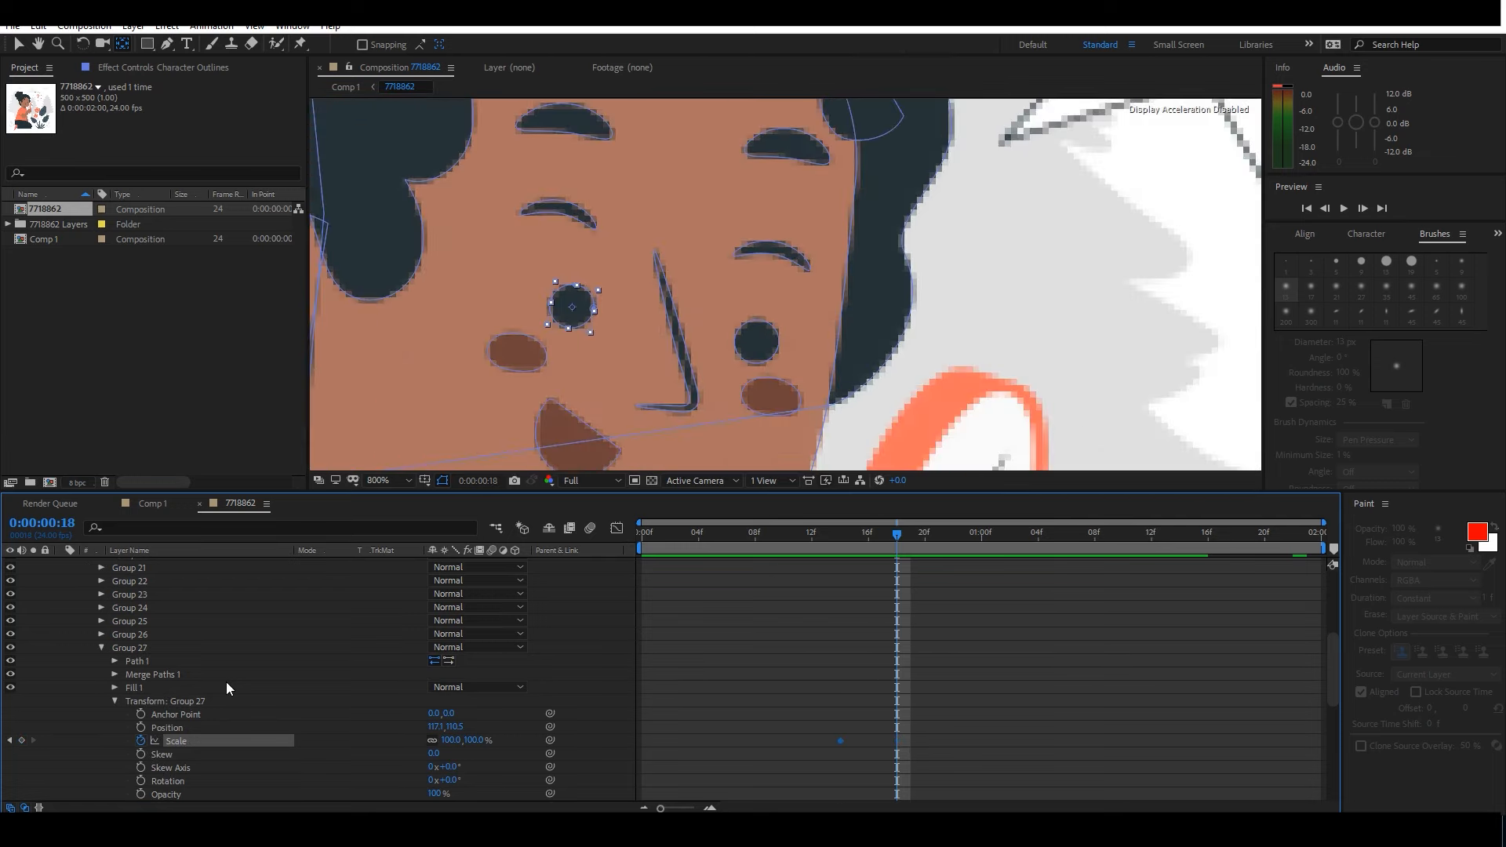
key(Page_Up)
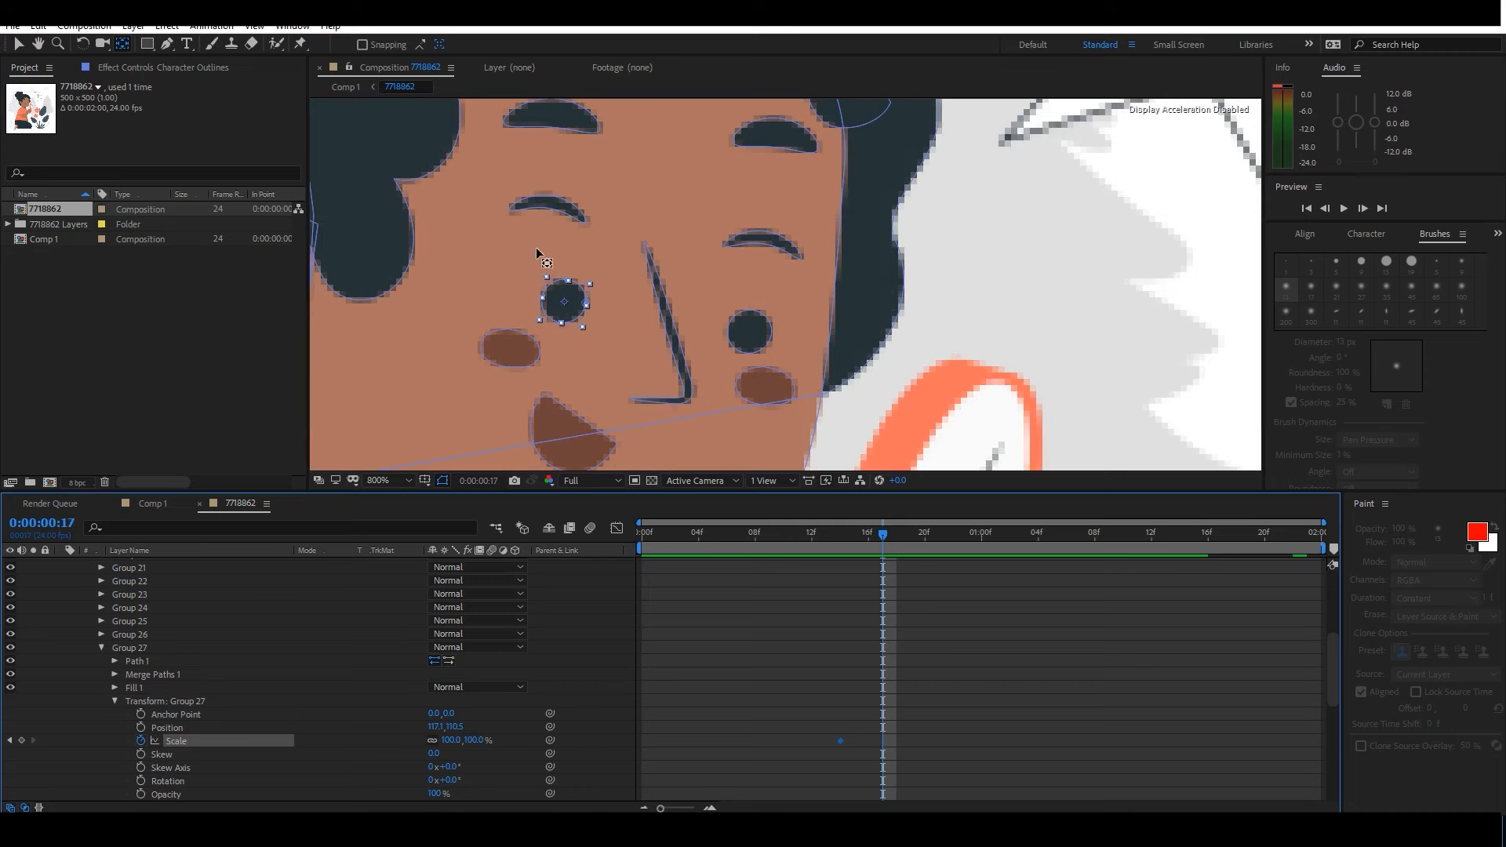
click(17, 44)
drag(570, 284, 566, 298)
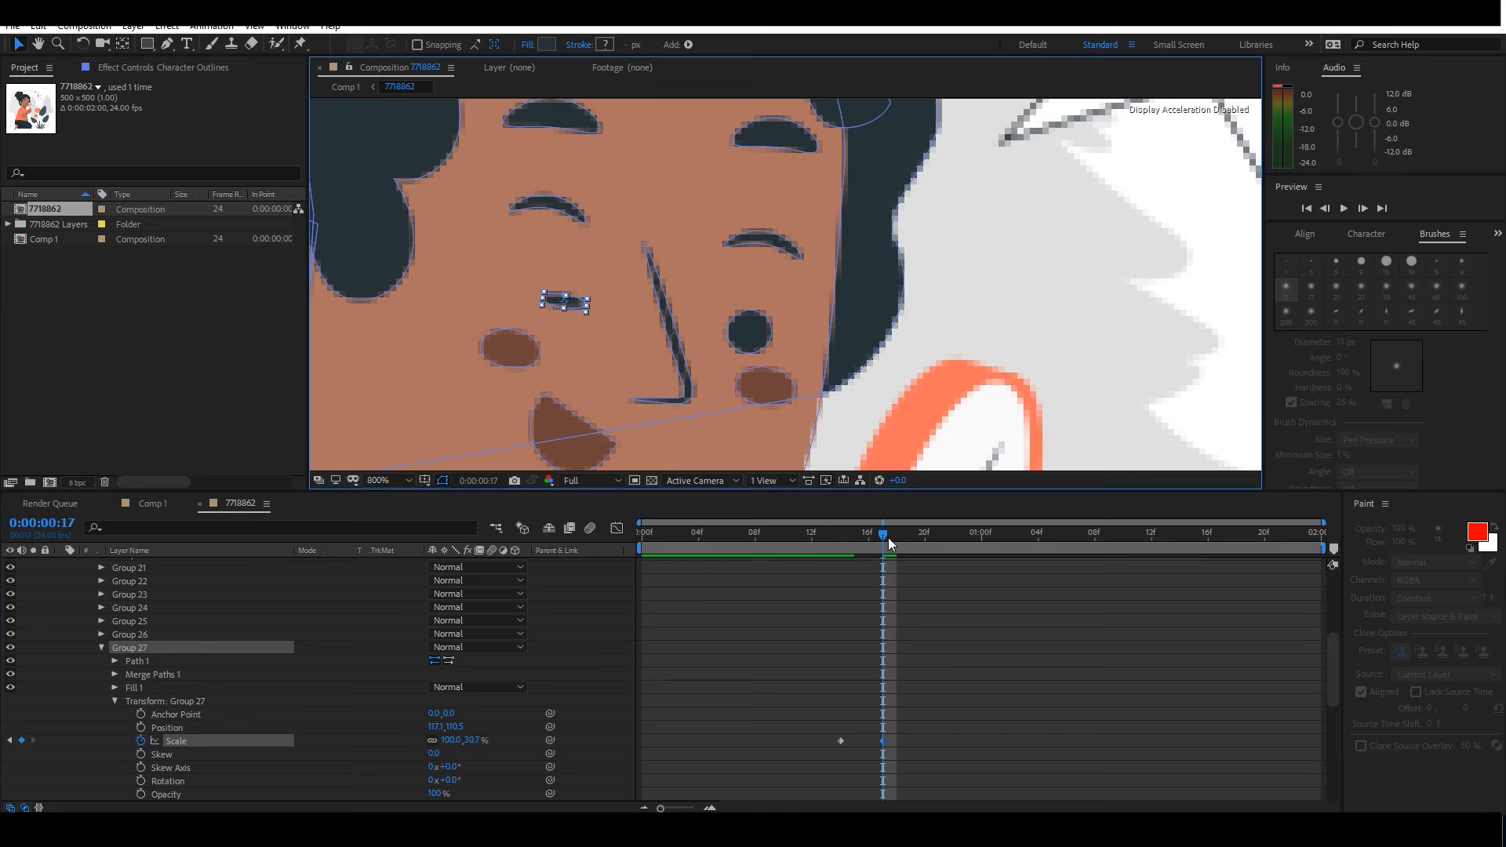
Copy Group 27's first Scale keyframe to 0:00:00:20 and apply Easy Ease to all three Scale keyframes.
key(Page_Down)
key(Page_Down)
key(Page_Down)
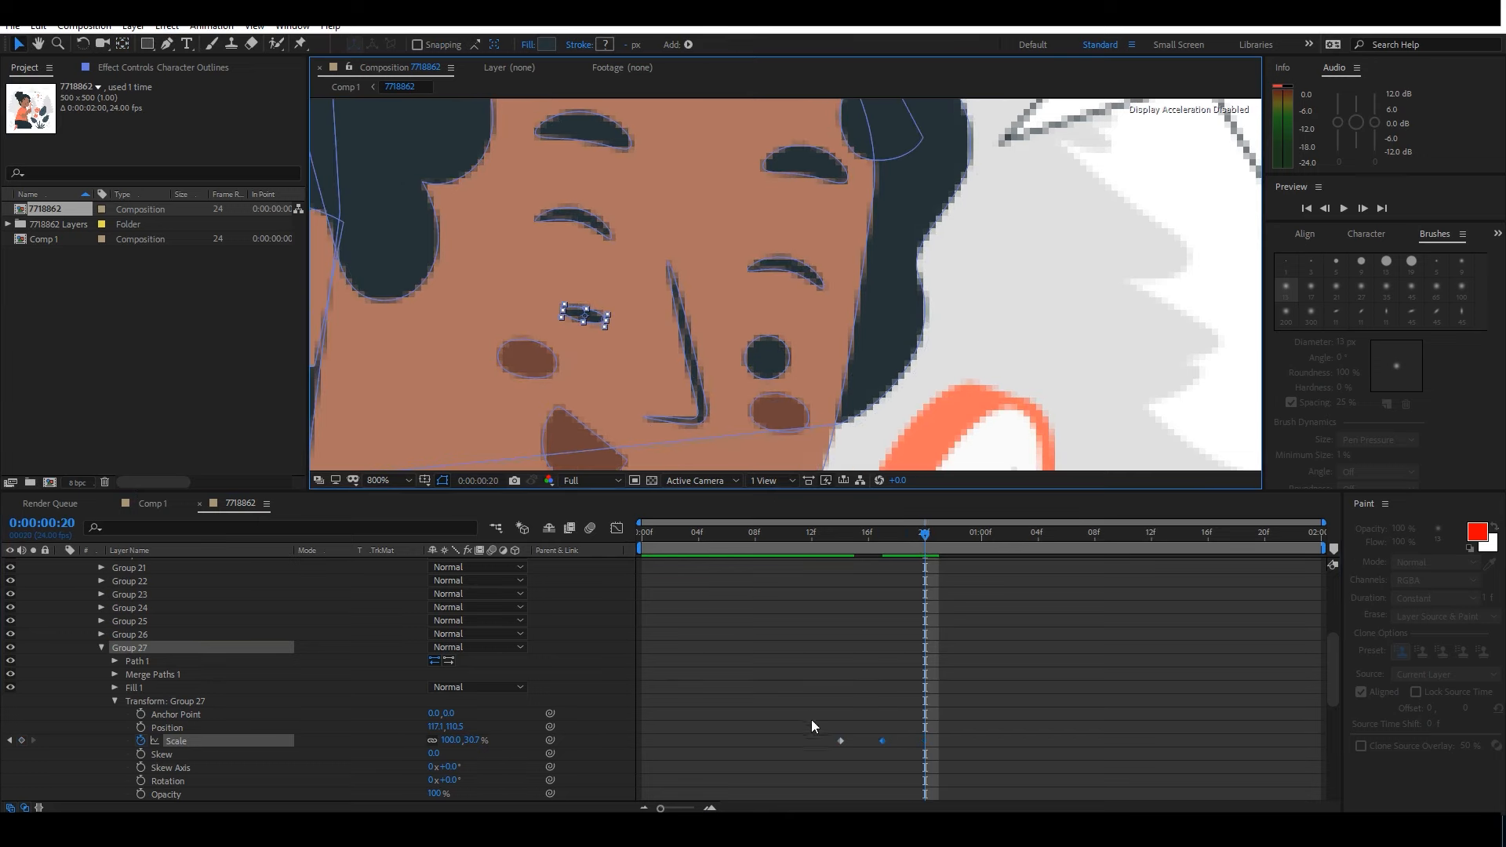
drag(812, 718, 934, 756)
key(ctrl+c)
key(ctrl+v)
right_click(925, 741)
mouse_move(968, 733)
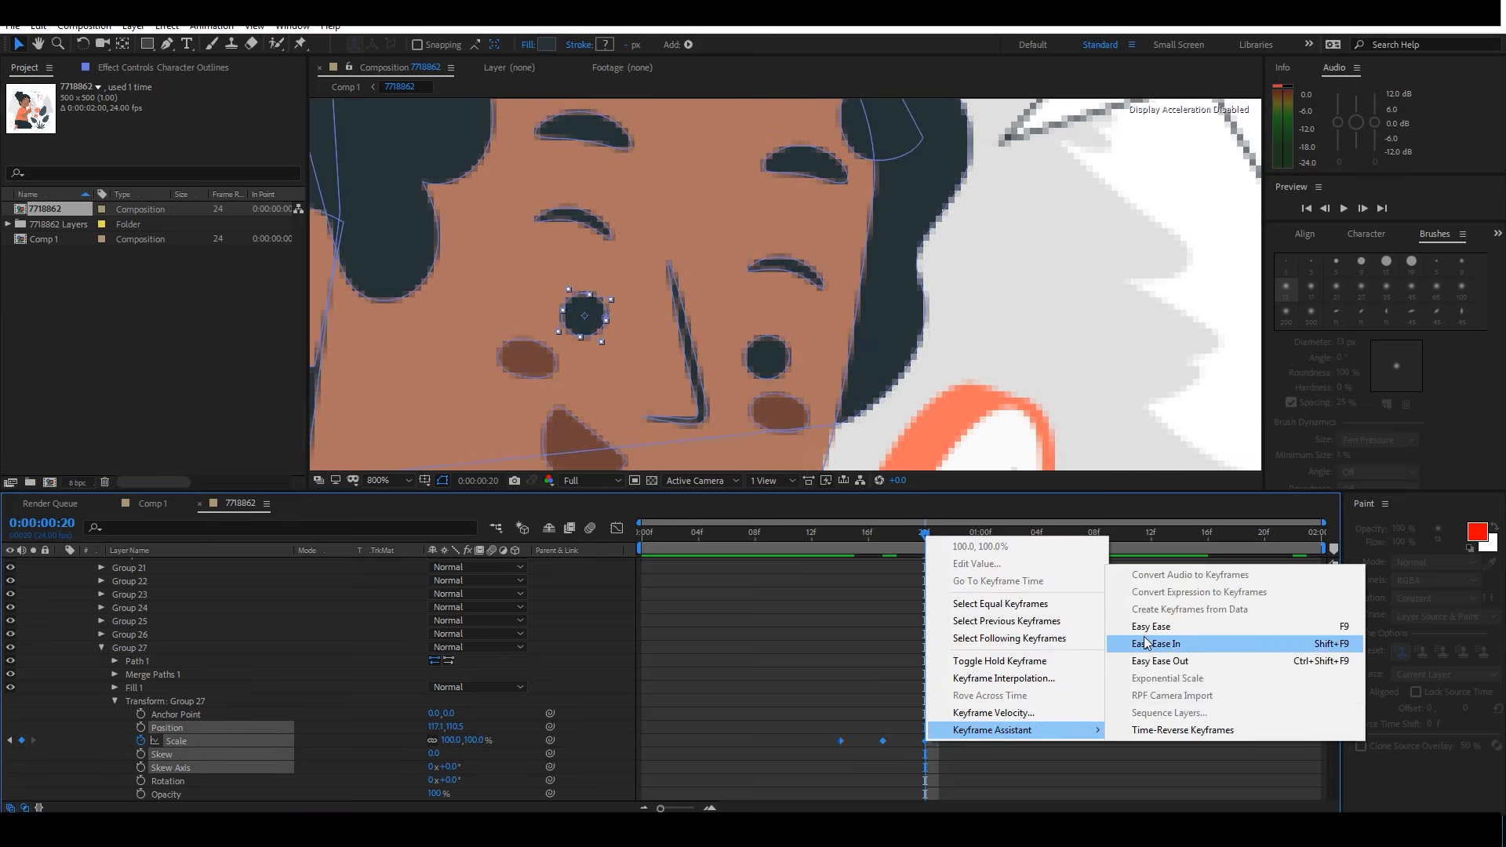
click(1138, 624)
Return to 0:00:00:14, collapse Group 27 and expand the transform properties of the other eye, Group 29.
click(836, 540)
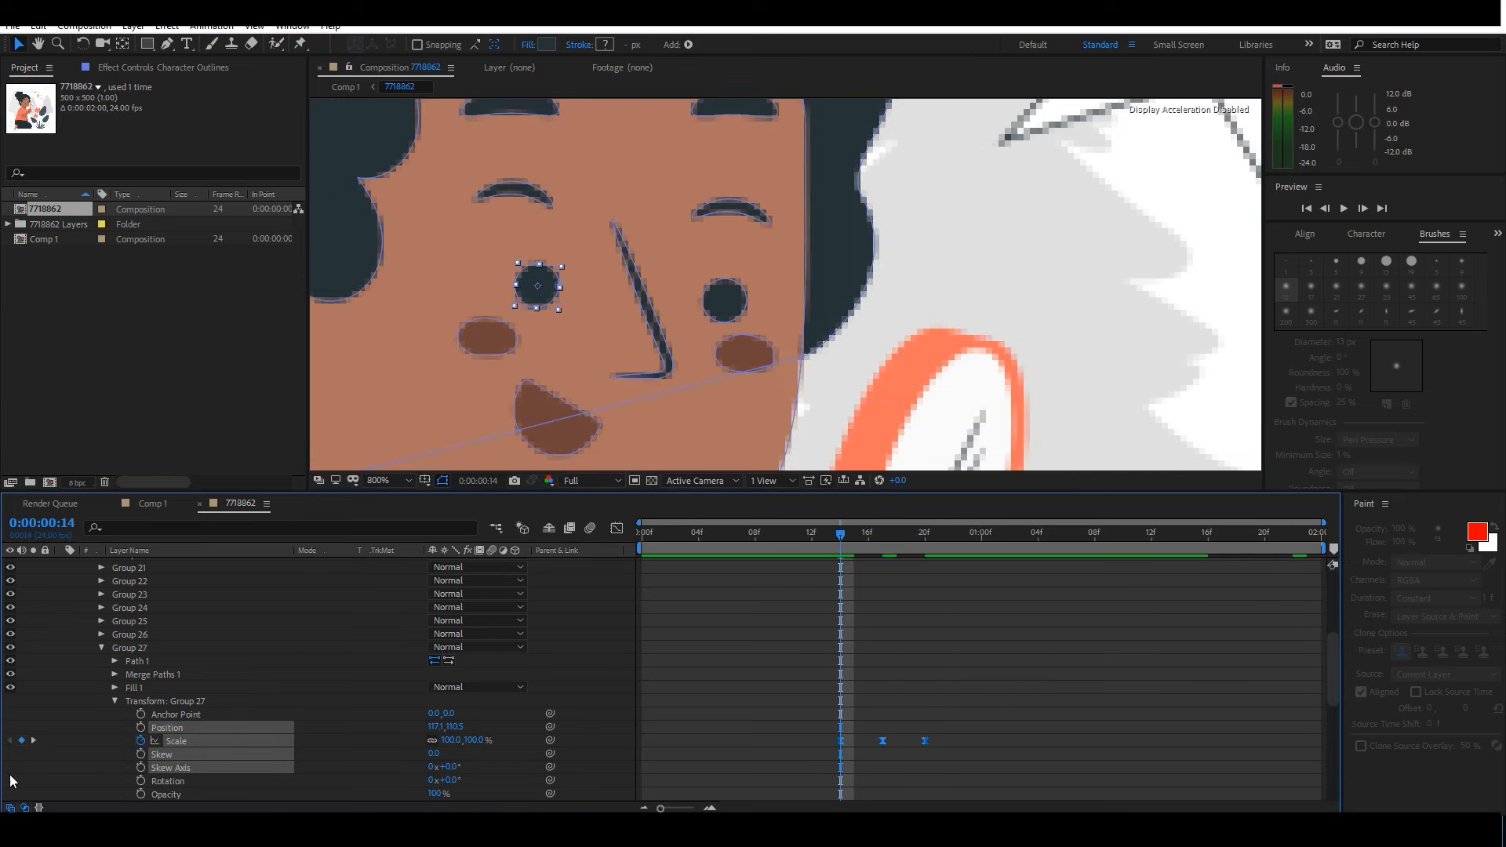
click(142, 637)
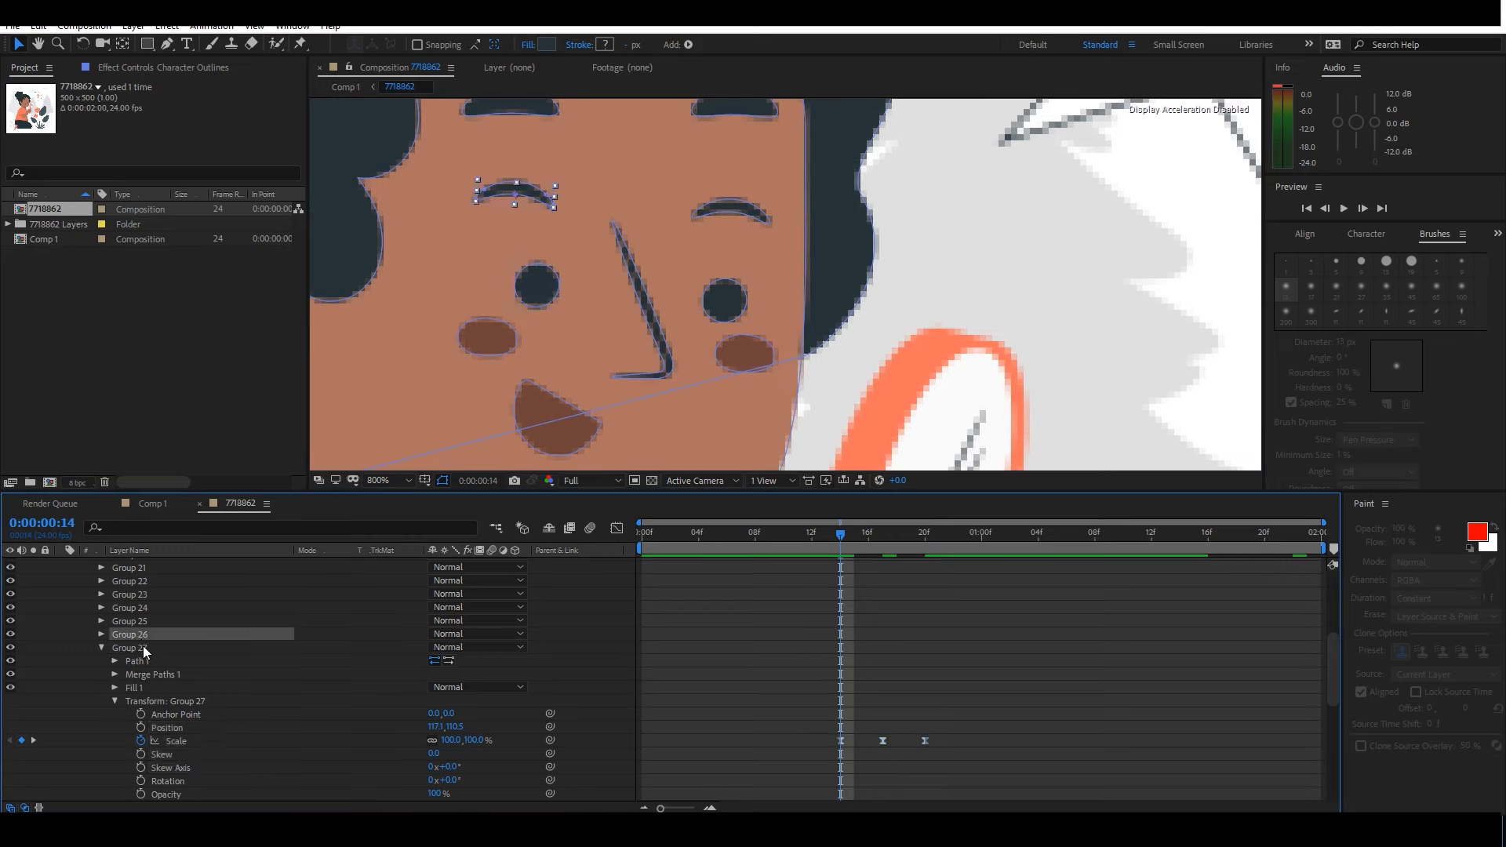
click(142, 647)
click(102, 647)
click(126, 661)
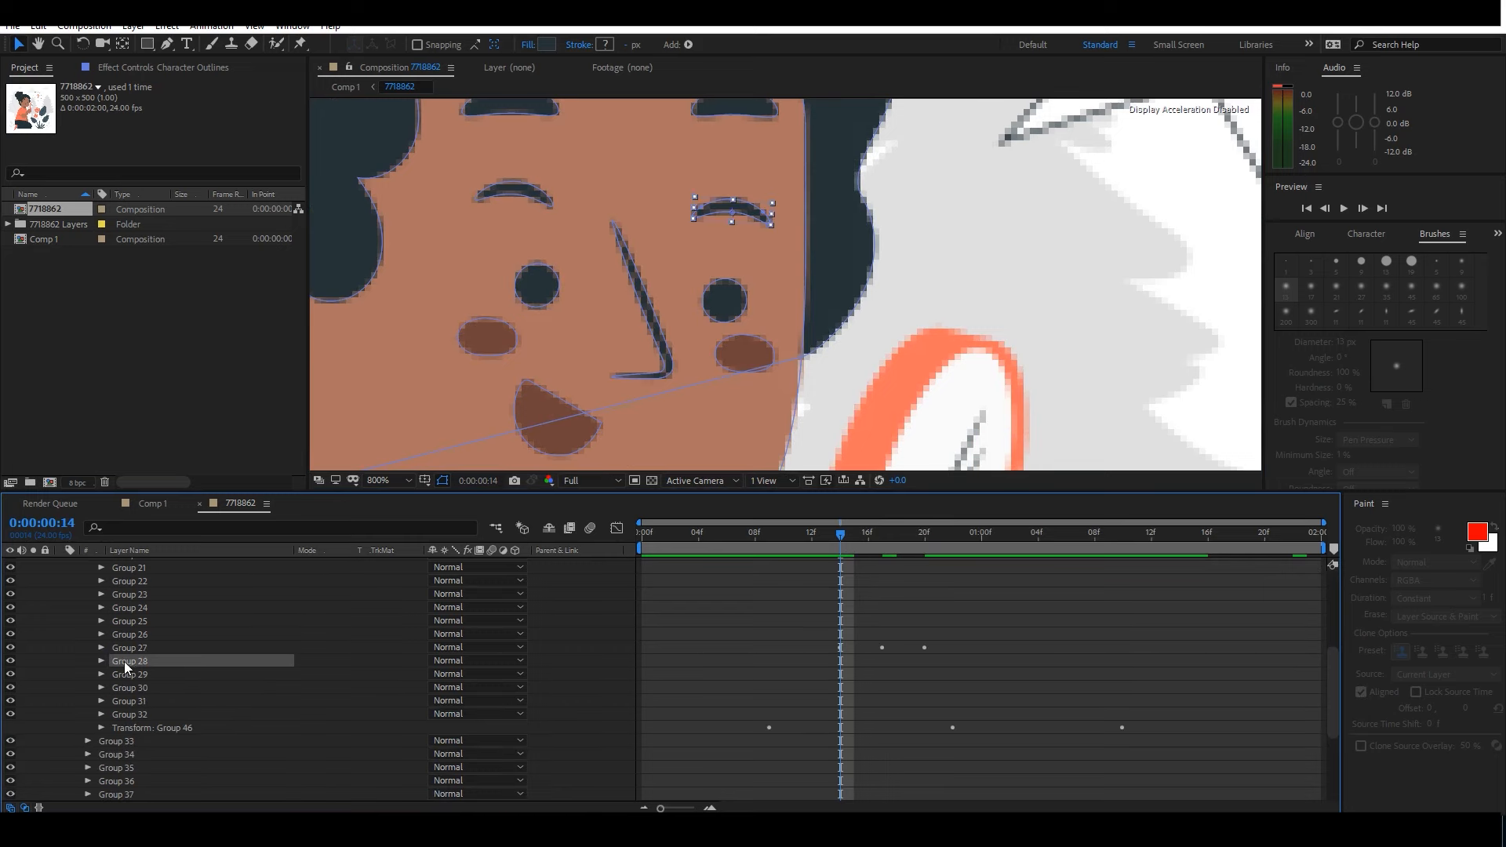
click(126, 675)
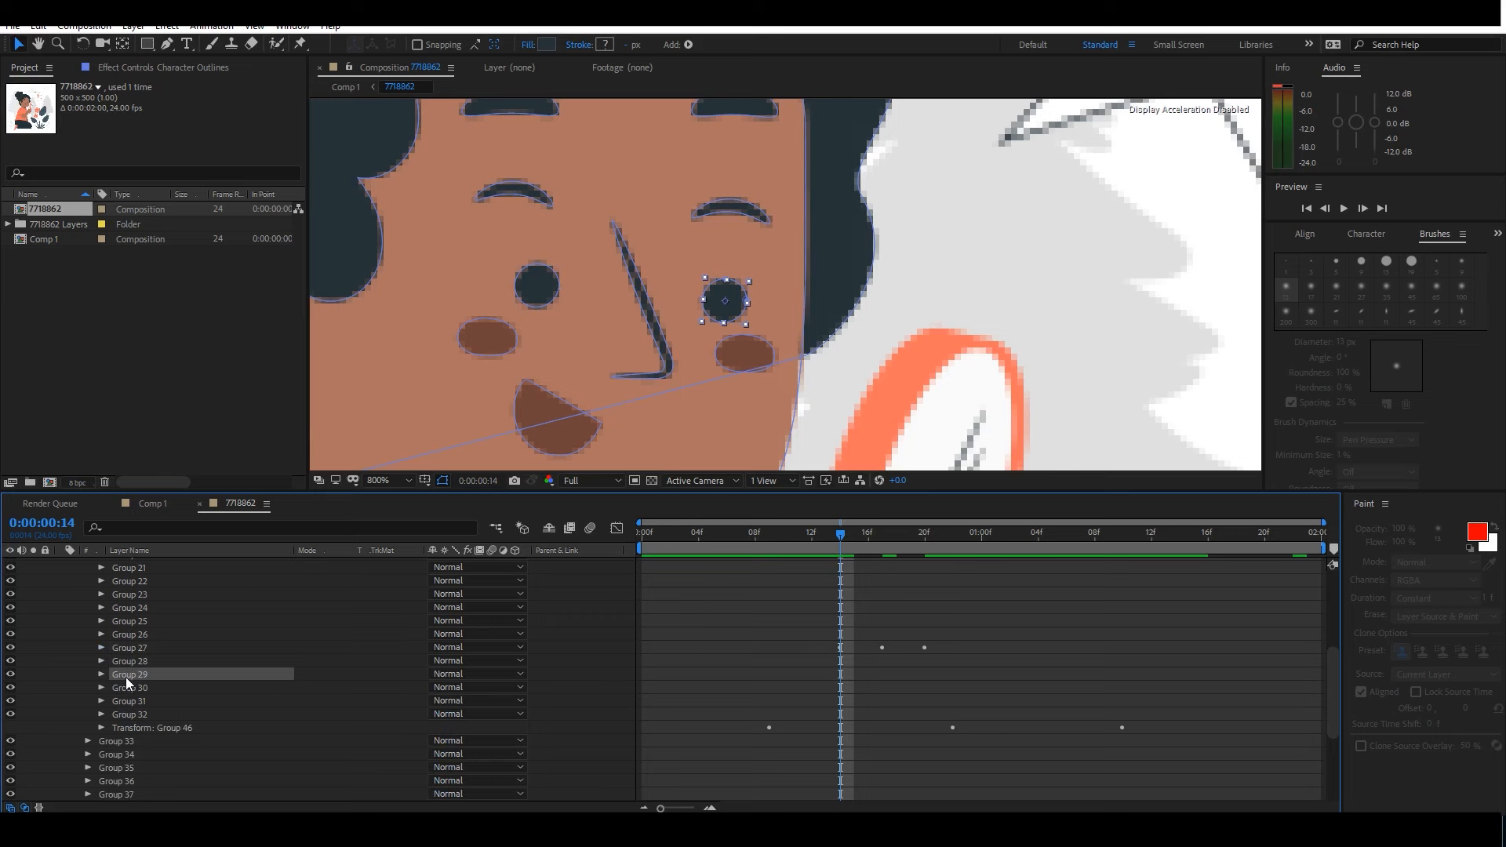
click(101, 675)
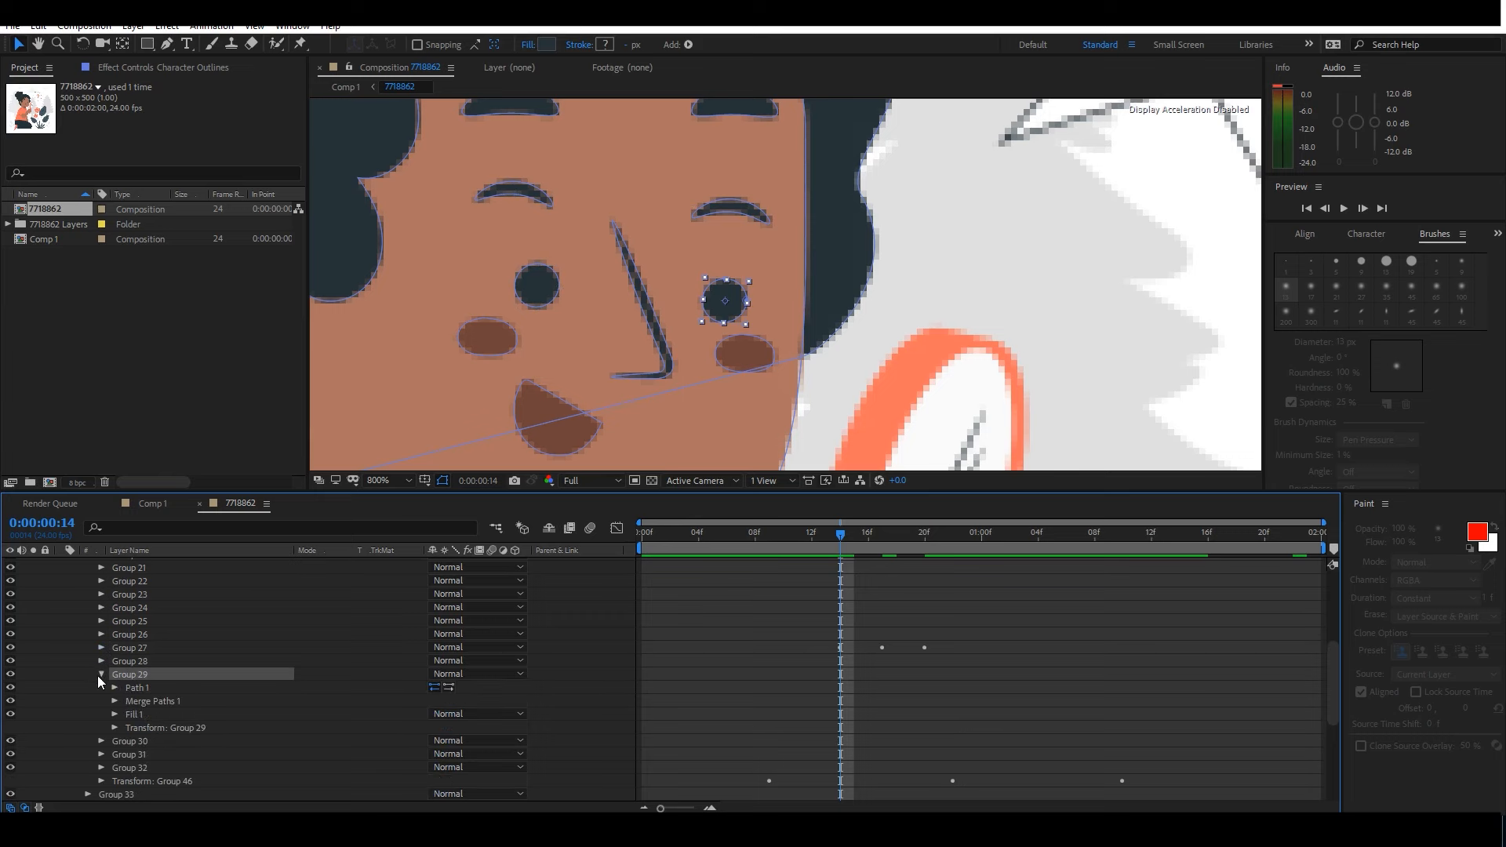
click(114, 728)
Animate Group 29's Scale from 100% at 0:00:00:14 to about 100, 17.9% at 0:00:00:17.
click(139, 738)
key(Page_Down)
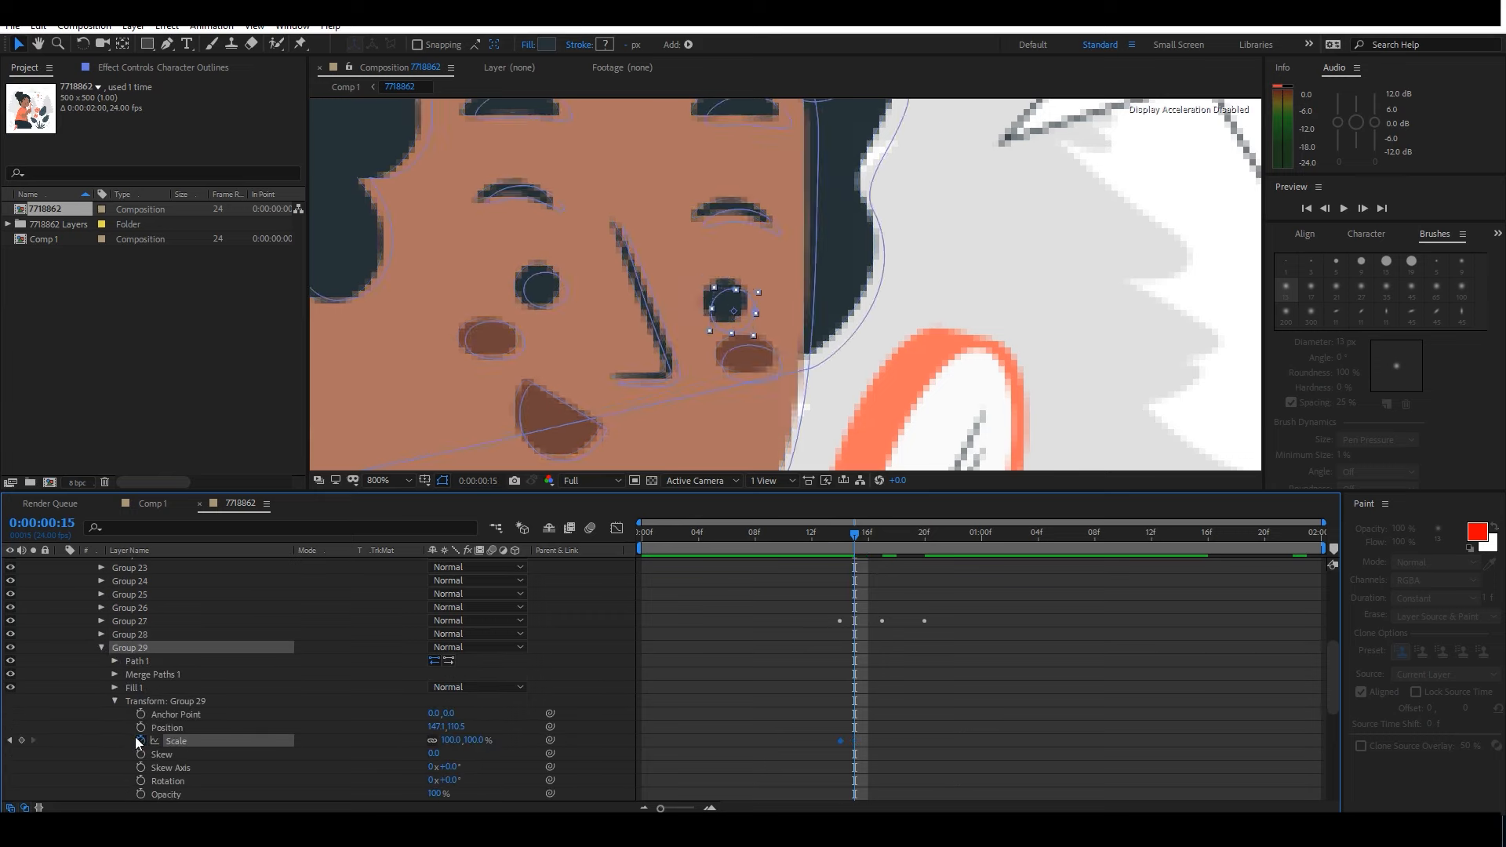
key(Page_Down)
key(Page_Down)
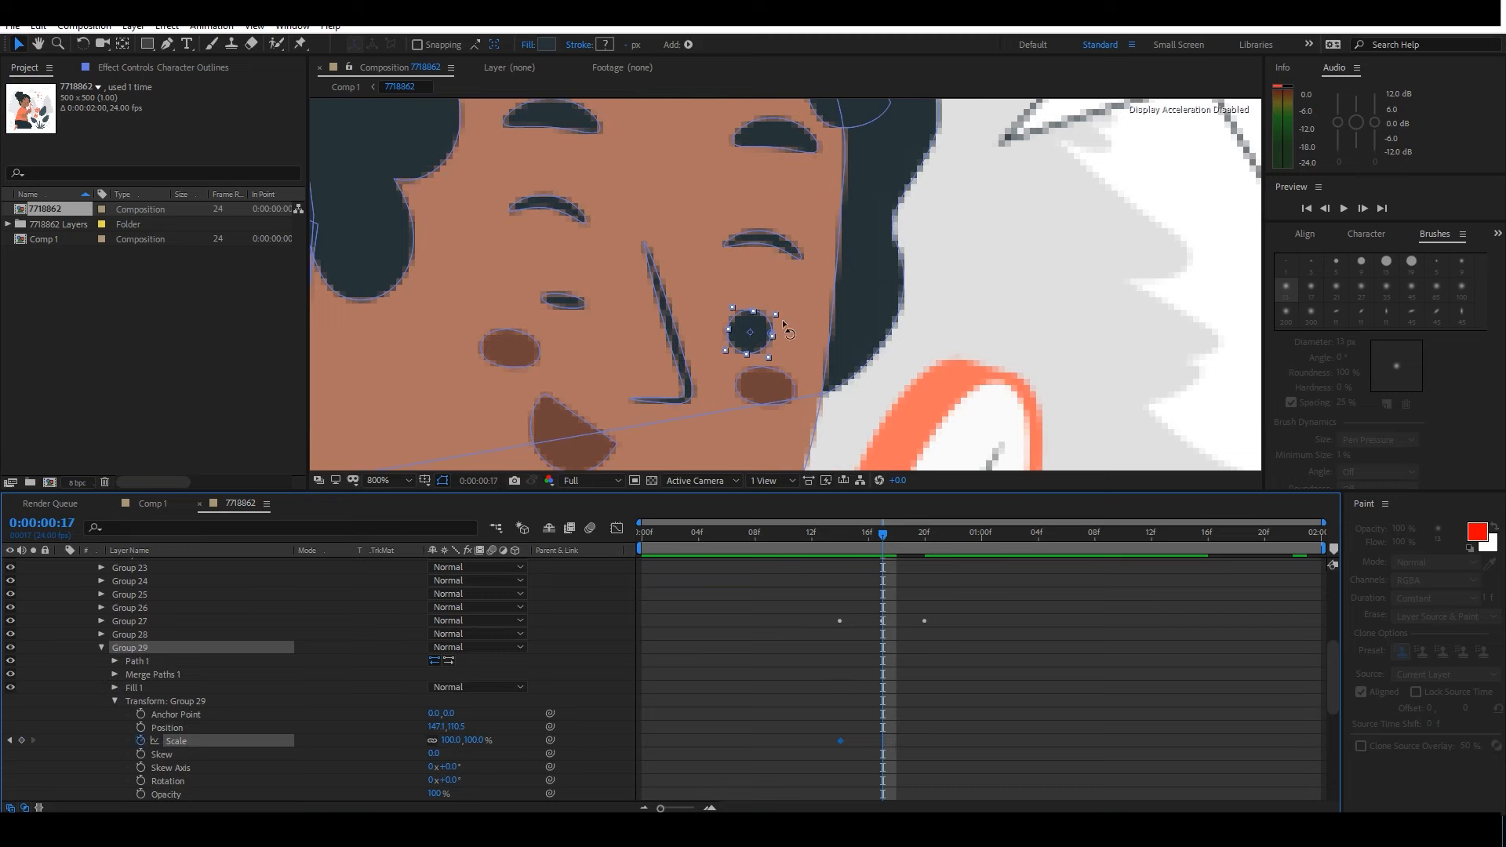
drag(755, 312, 753, 333)
Copy Group 29's first Scale keyframe to 0:00:00:20 and ease all three of its Scale keyframes with Easy Ease.
drag(833, 727, 849, 754)
key(ctrl+c)
key(Page_Down)
key(Page_Down)
key(Page_Down)
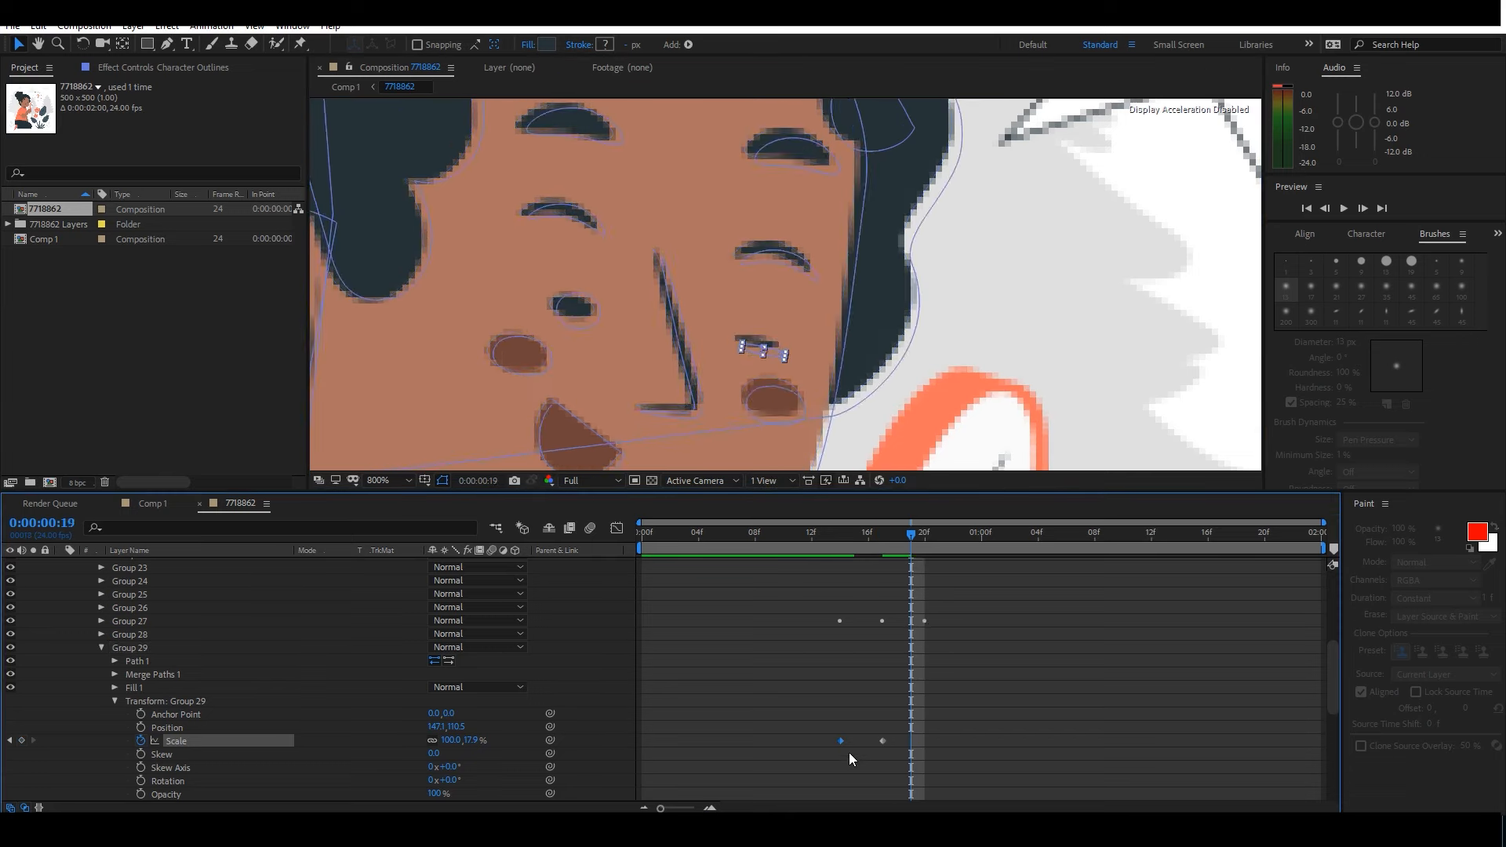
key(ctrl+v)
drag(801, 718, 923, 742)
right_click(923, 742)
mouse_move(957, 733)
click(1161, 629)
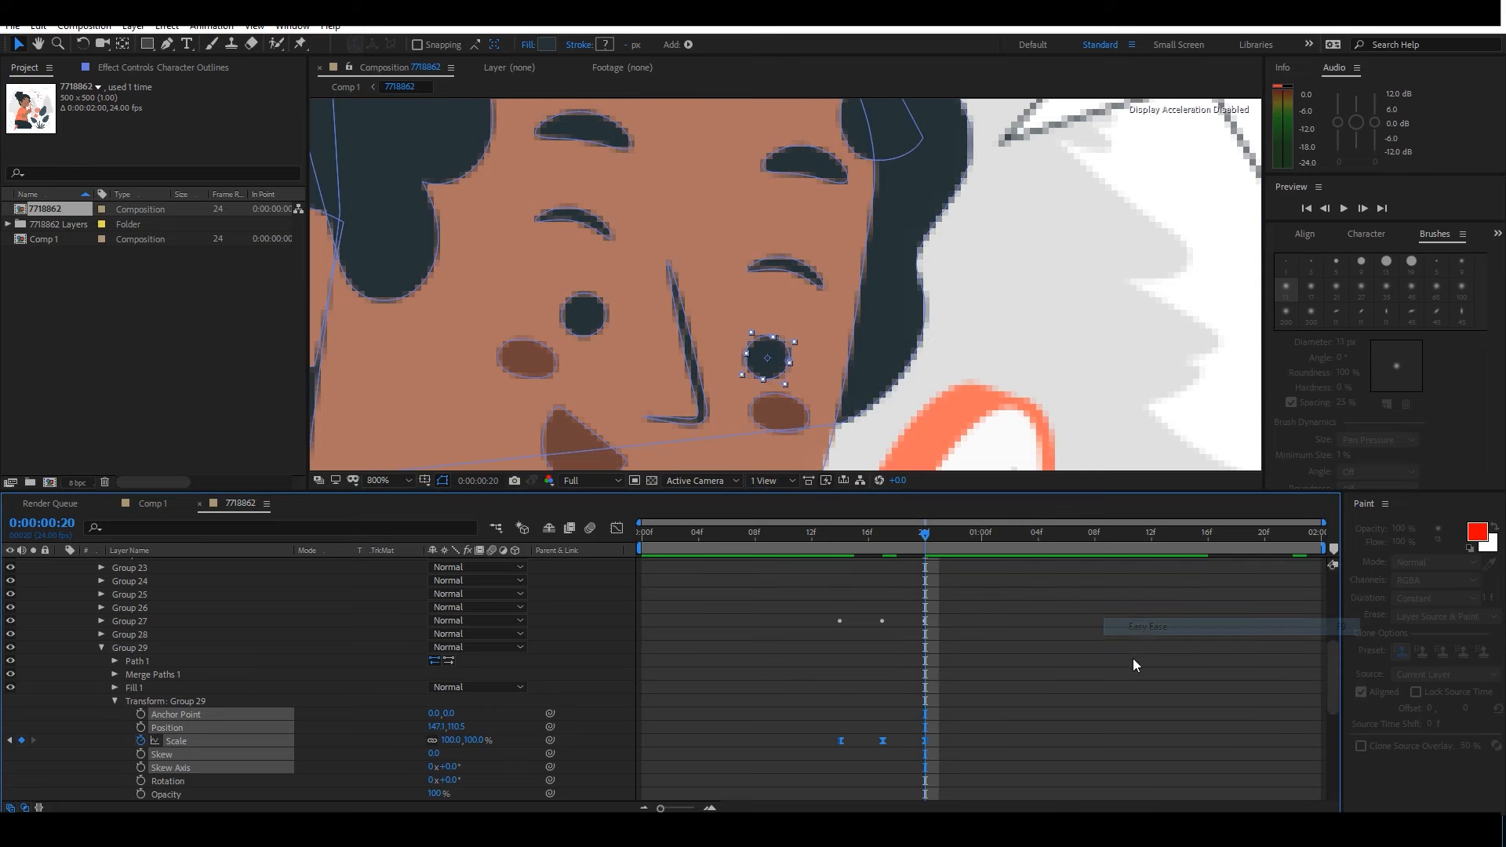
Check the blink of both eyes up to 0:00:00:17 and collapse Group 29.
click(777, 562)
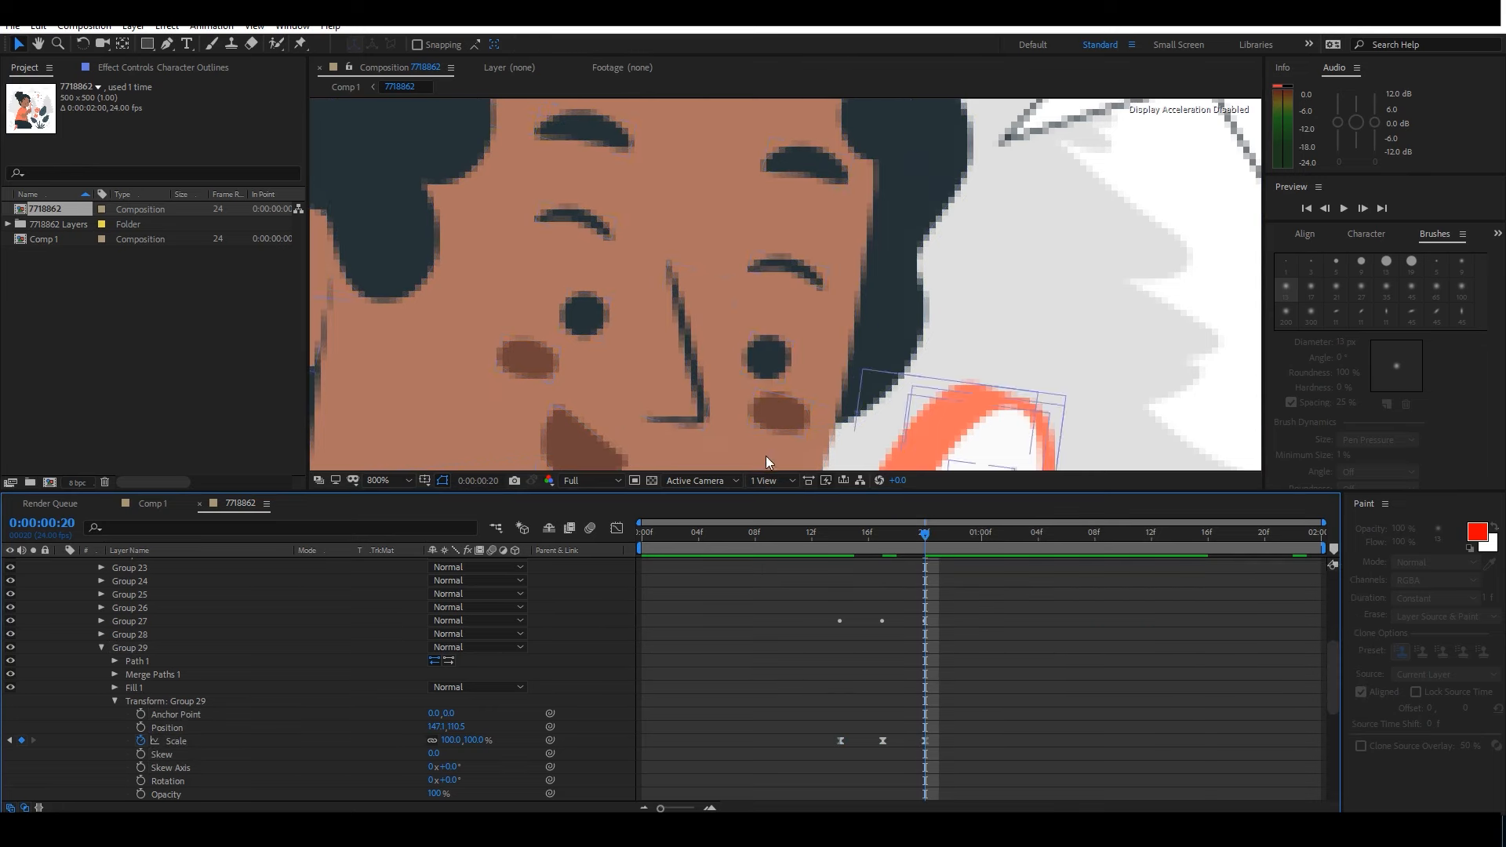
drag(823, 538, 882, 548)
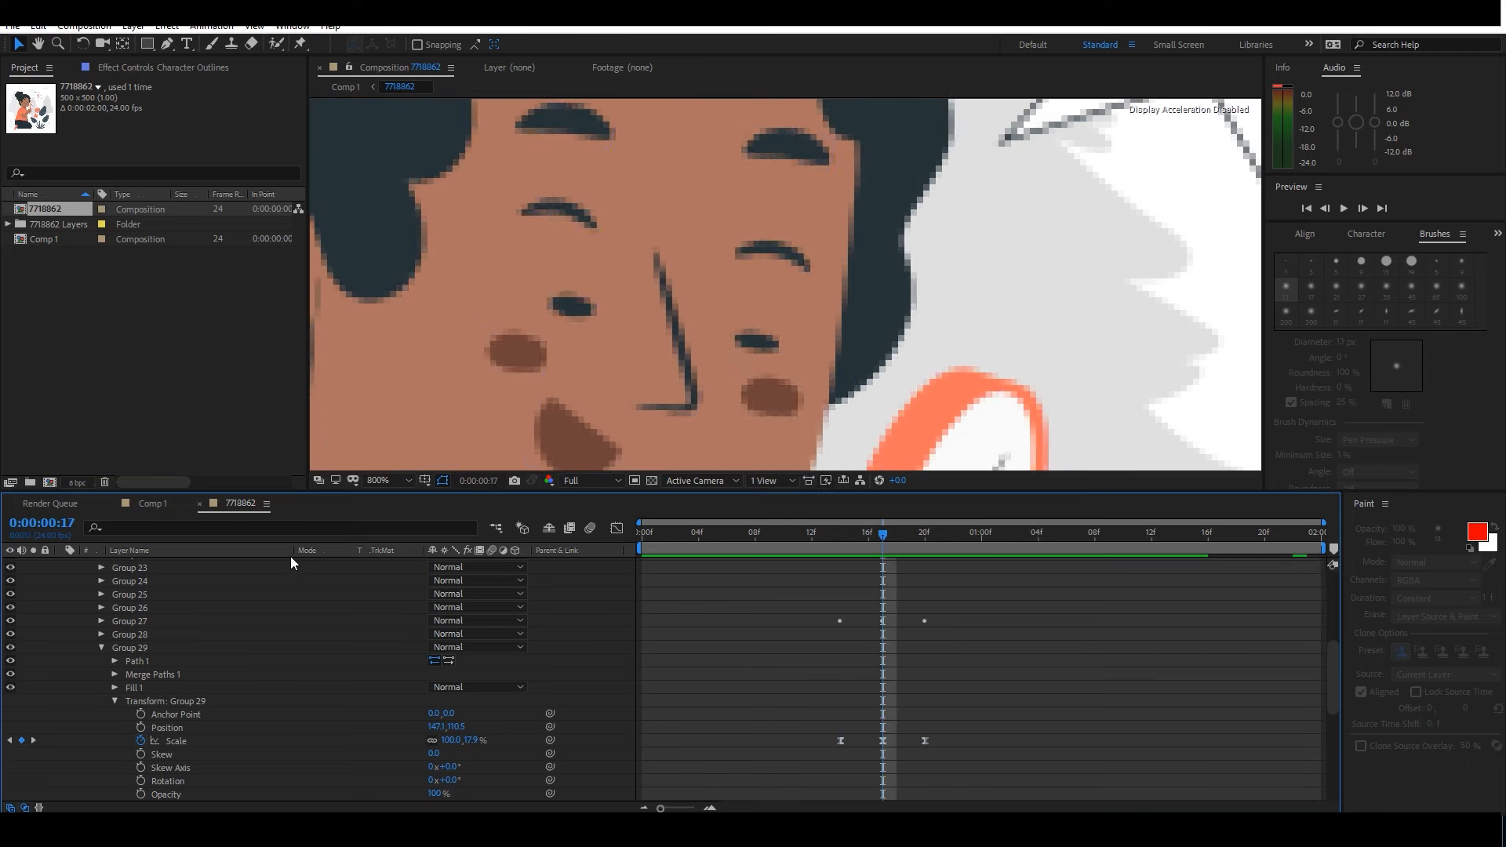
click(102, 647)
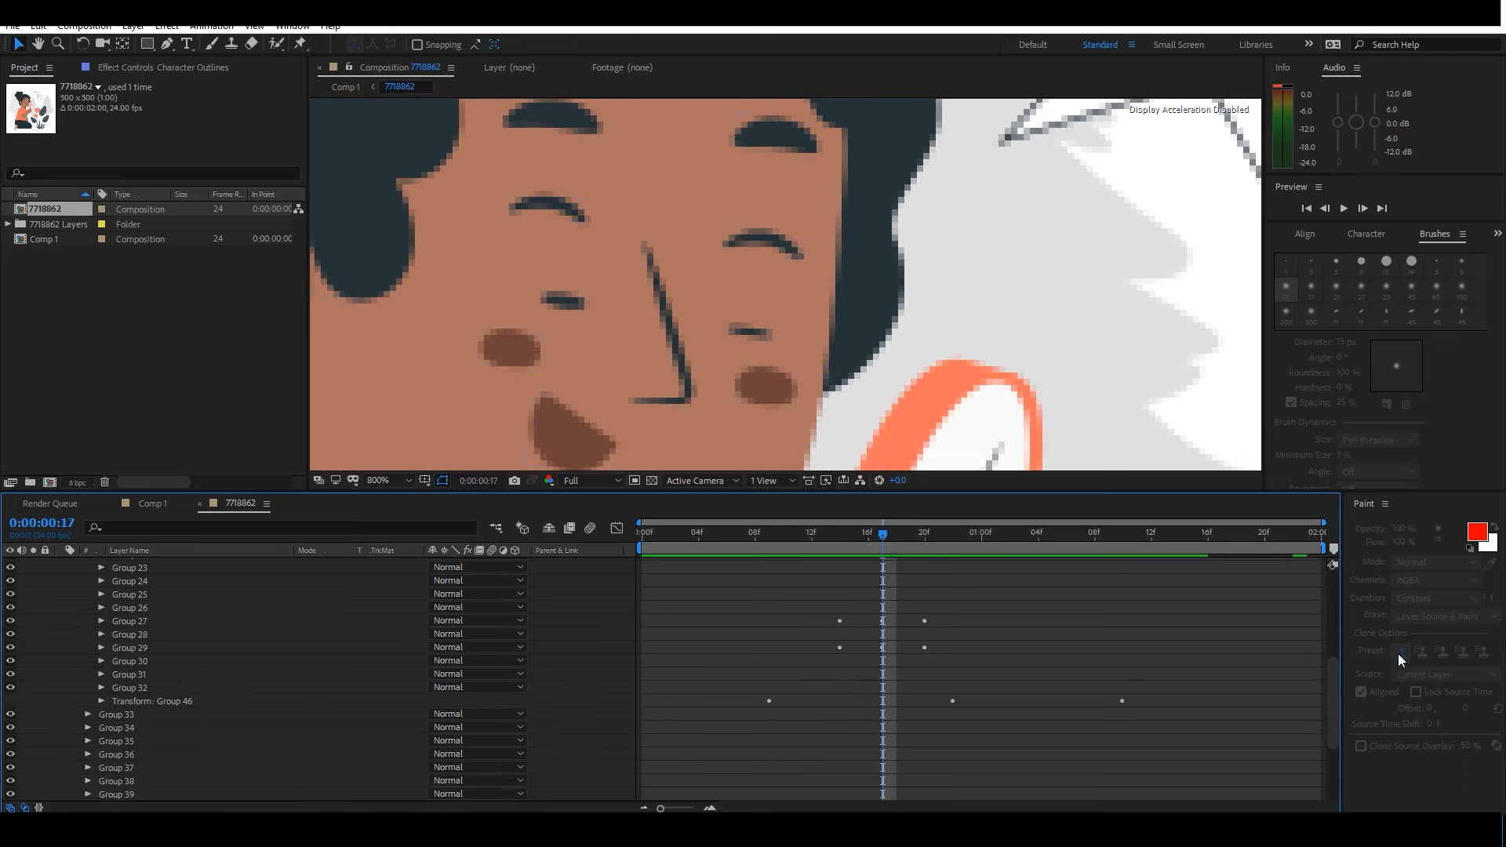
drag(1332, 691, 1335, 580)
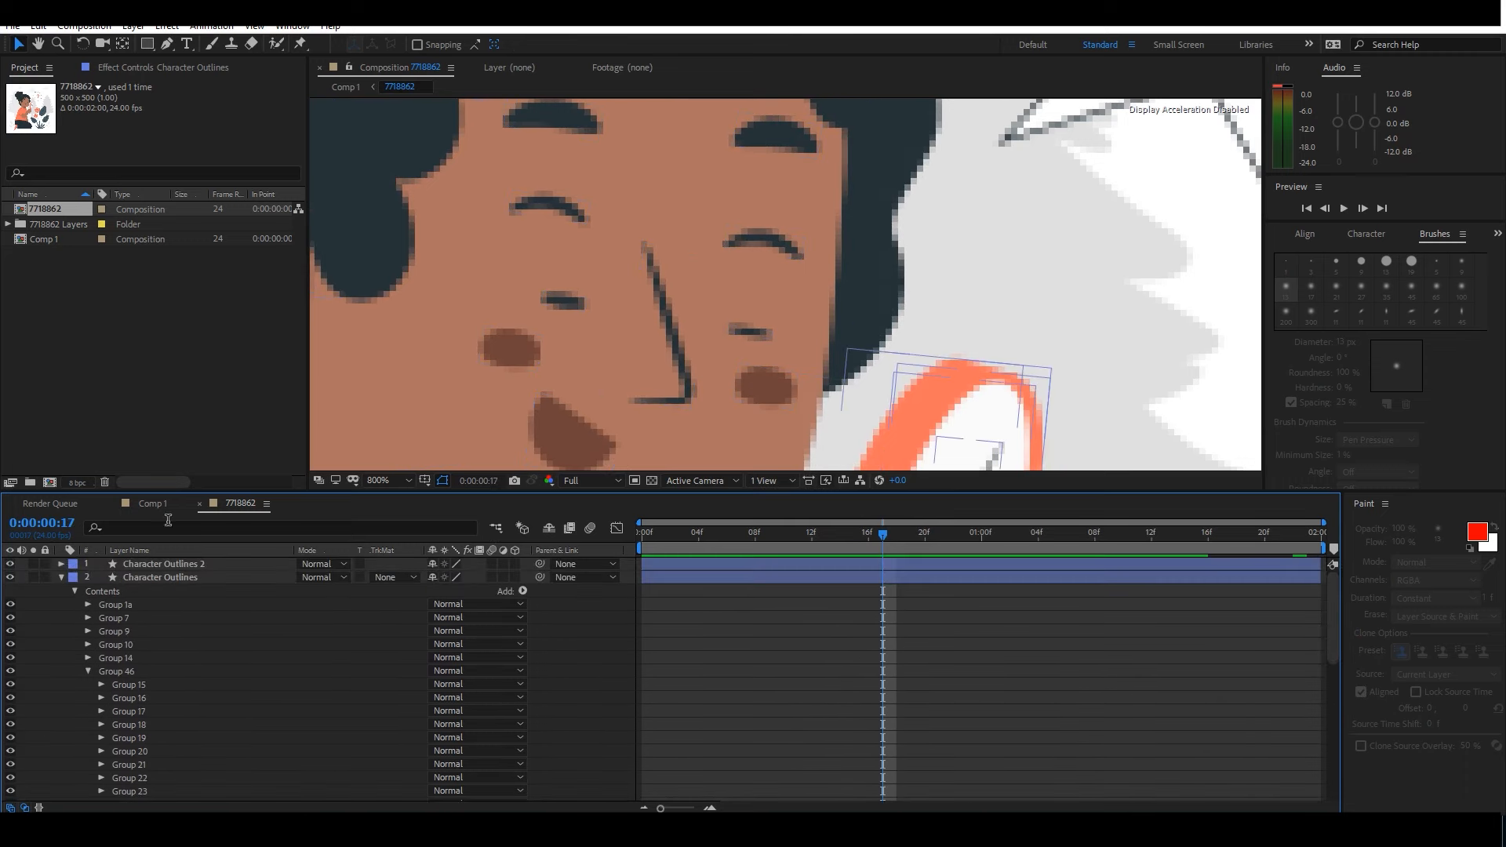
Collapse the Character Outlines layer and preview the whole character animation from the start in an enlarged viewer.
click(61, 578)
drag(649, 490, 653, 591)
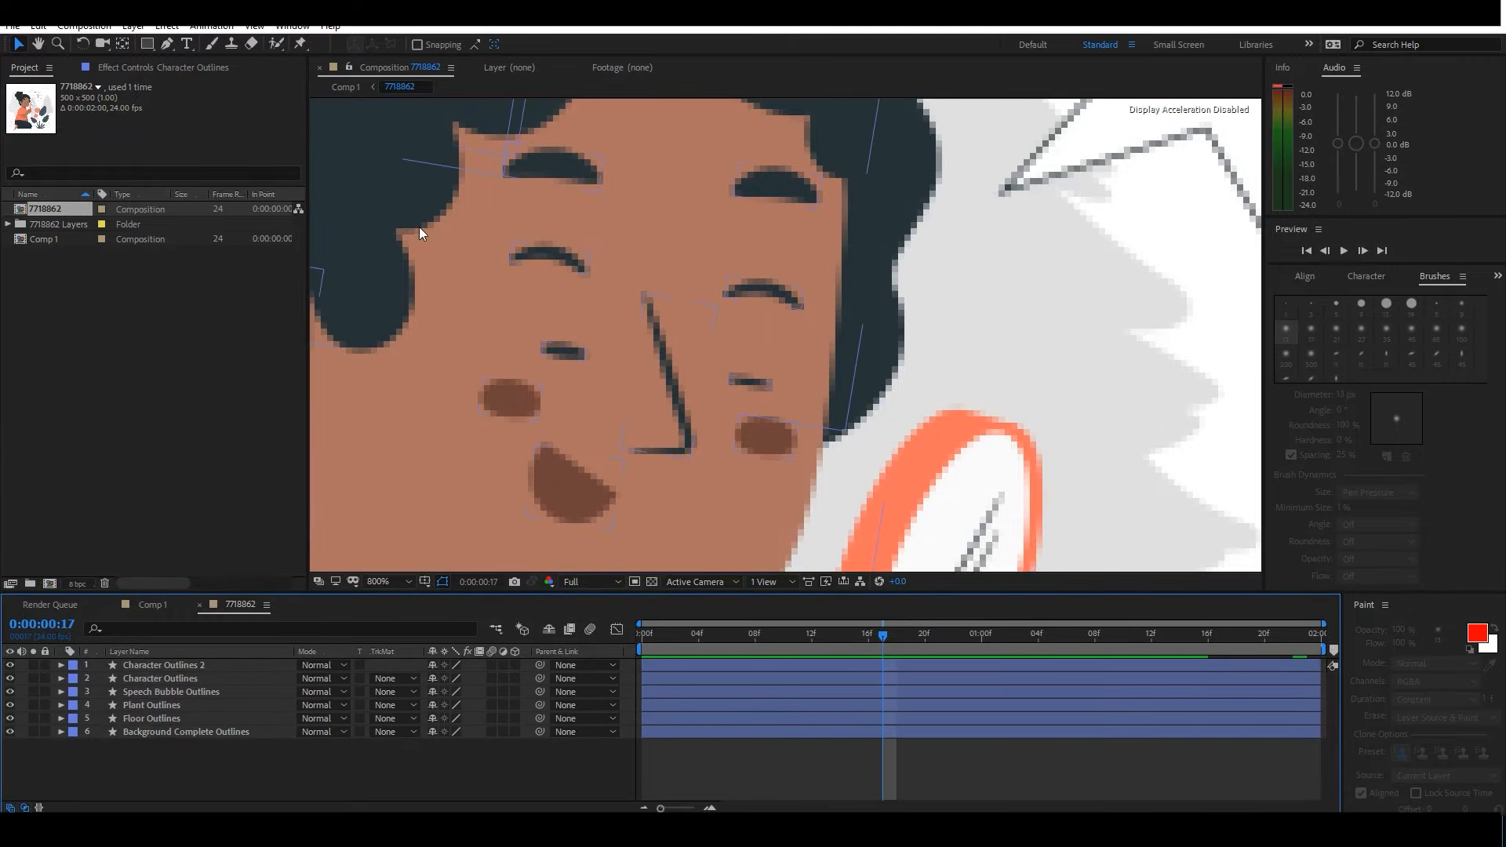
scroll(419, 228, down, 3)
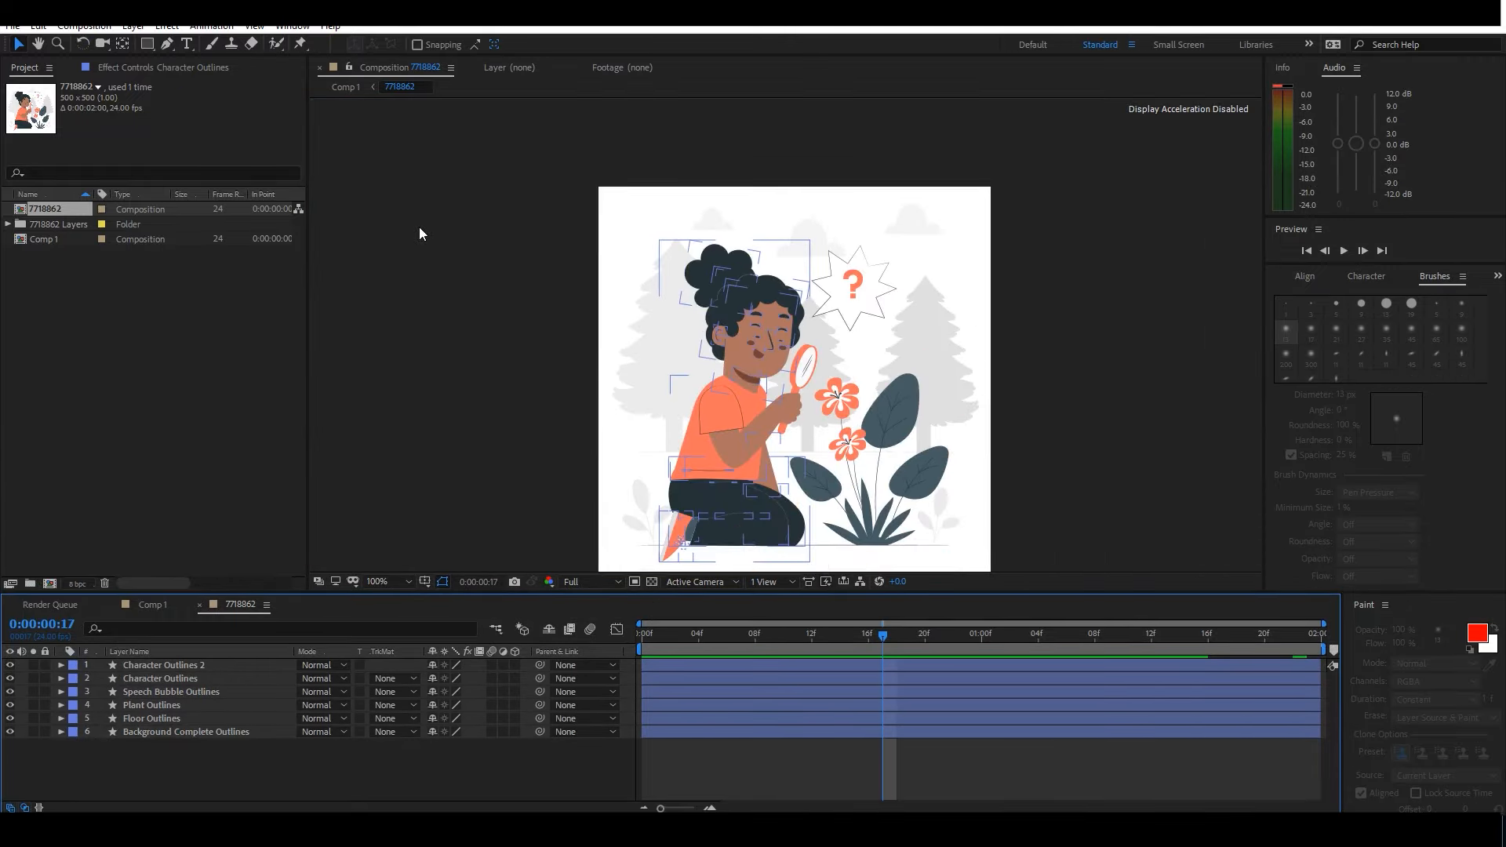
click(671, 628)
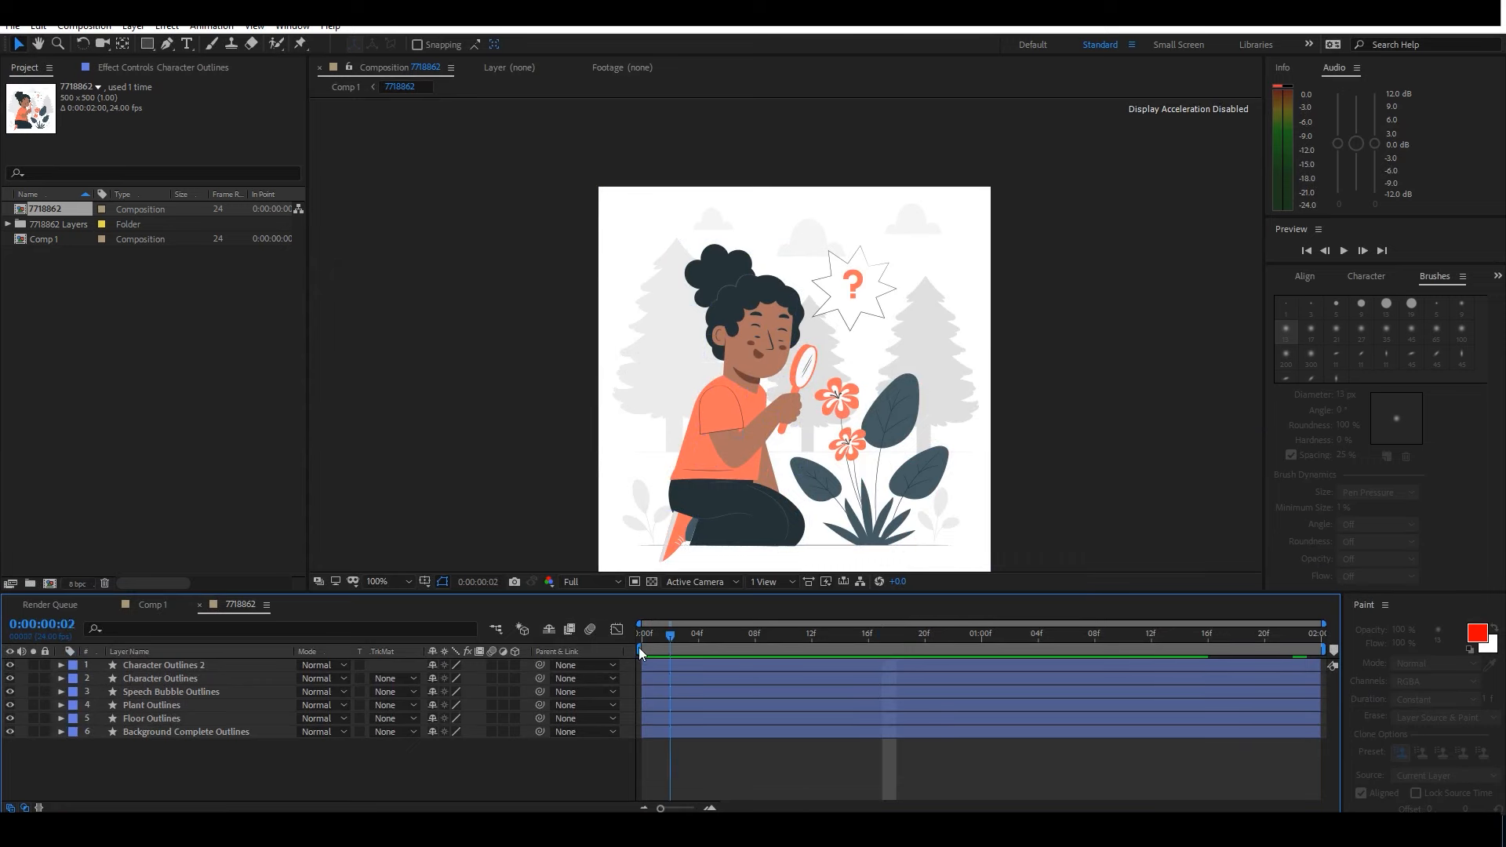
click(651, 645)
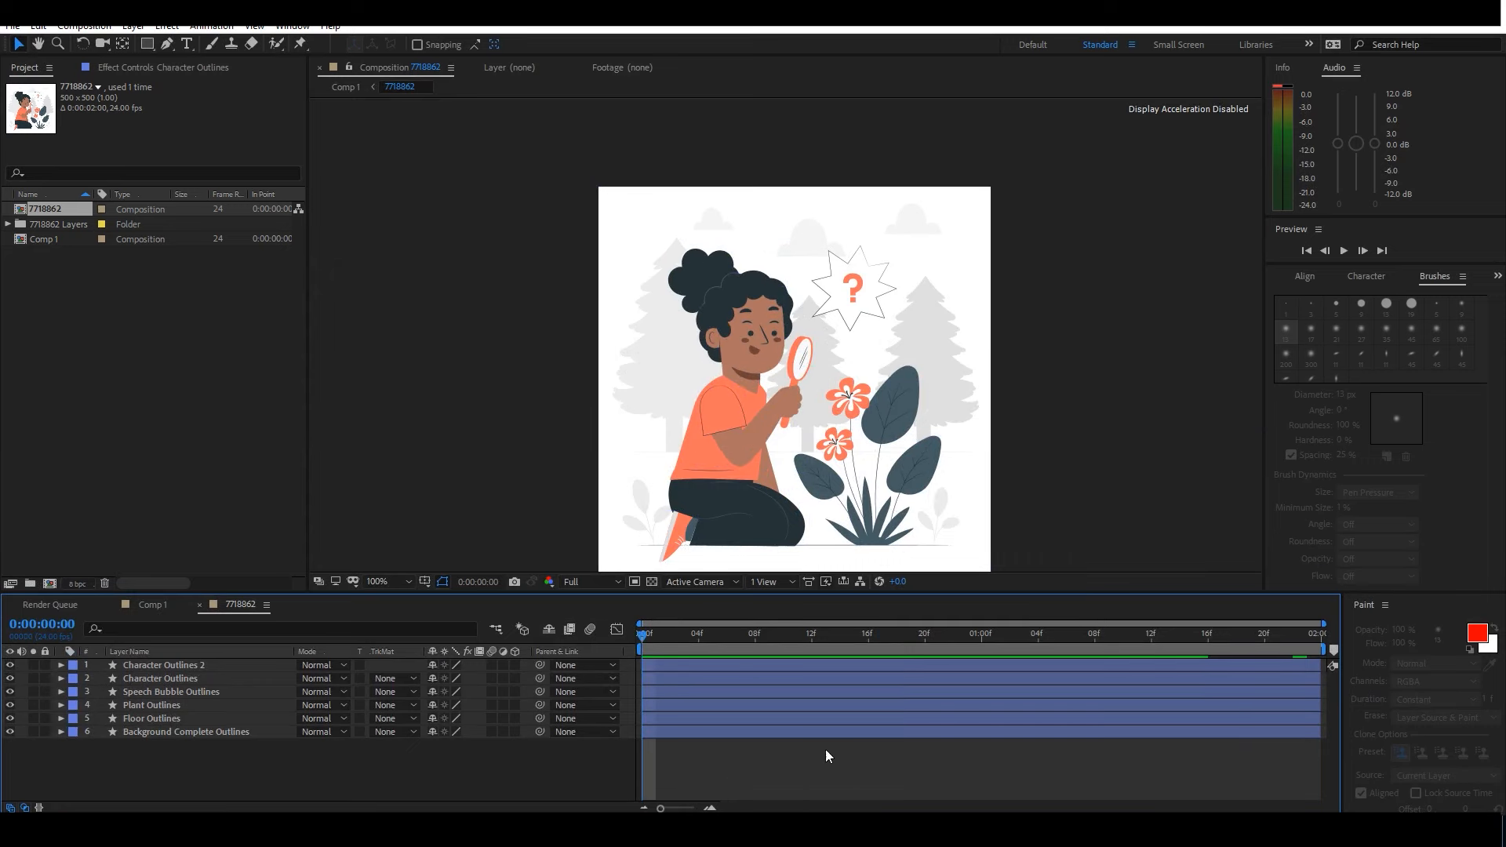
key(space)
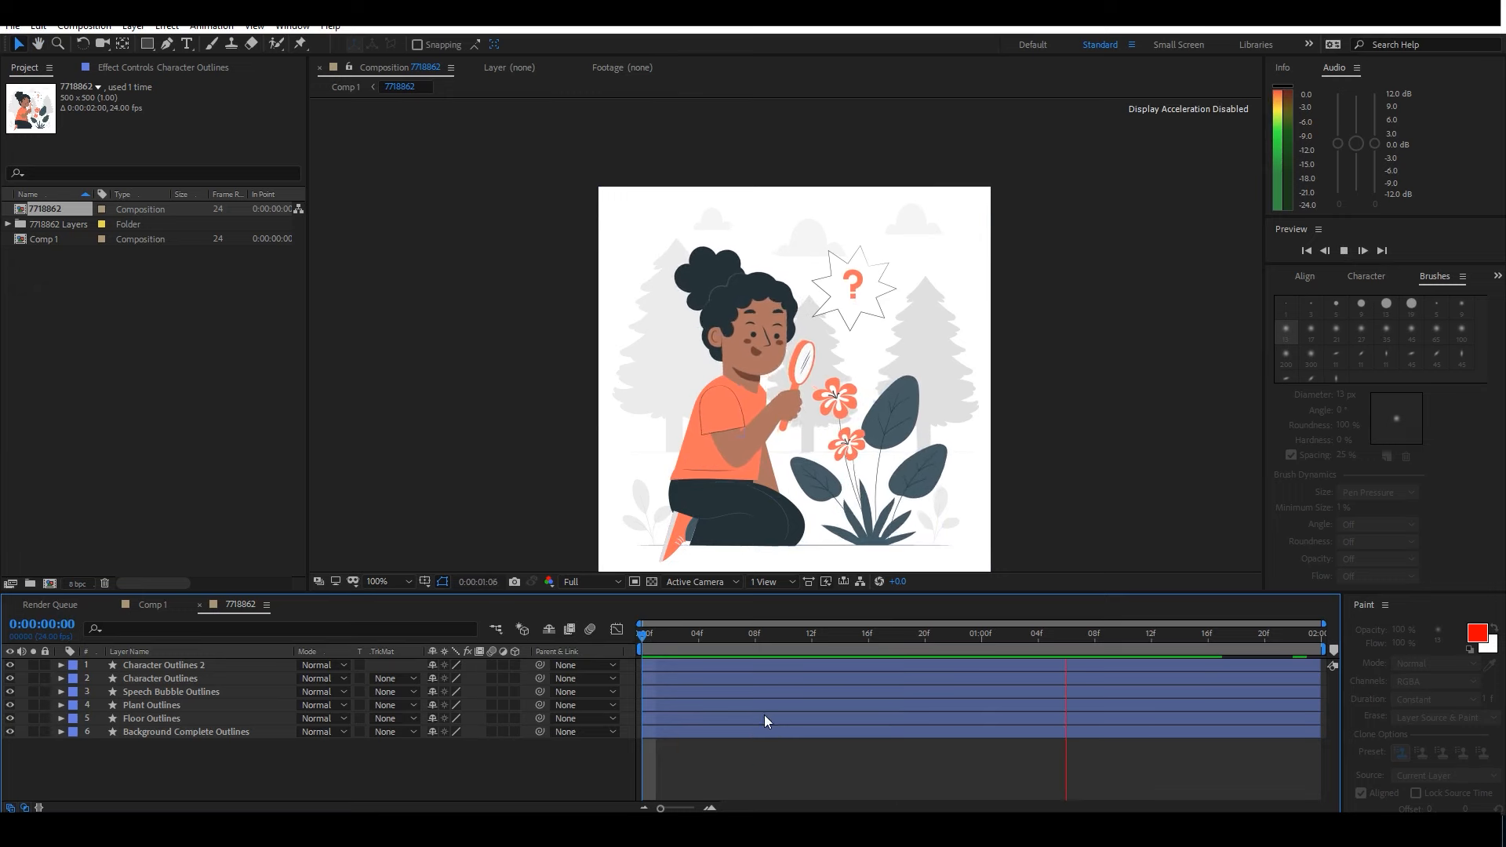
key(space)
drag(771, 644, 657, 635)
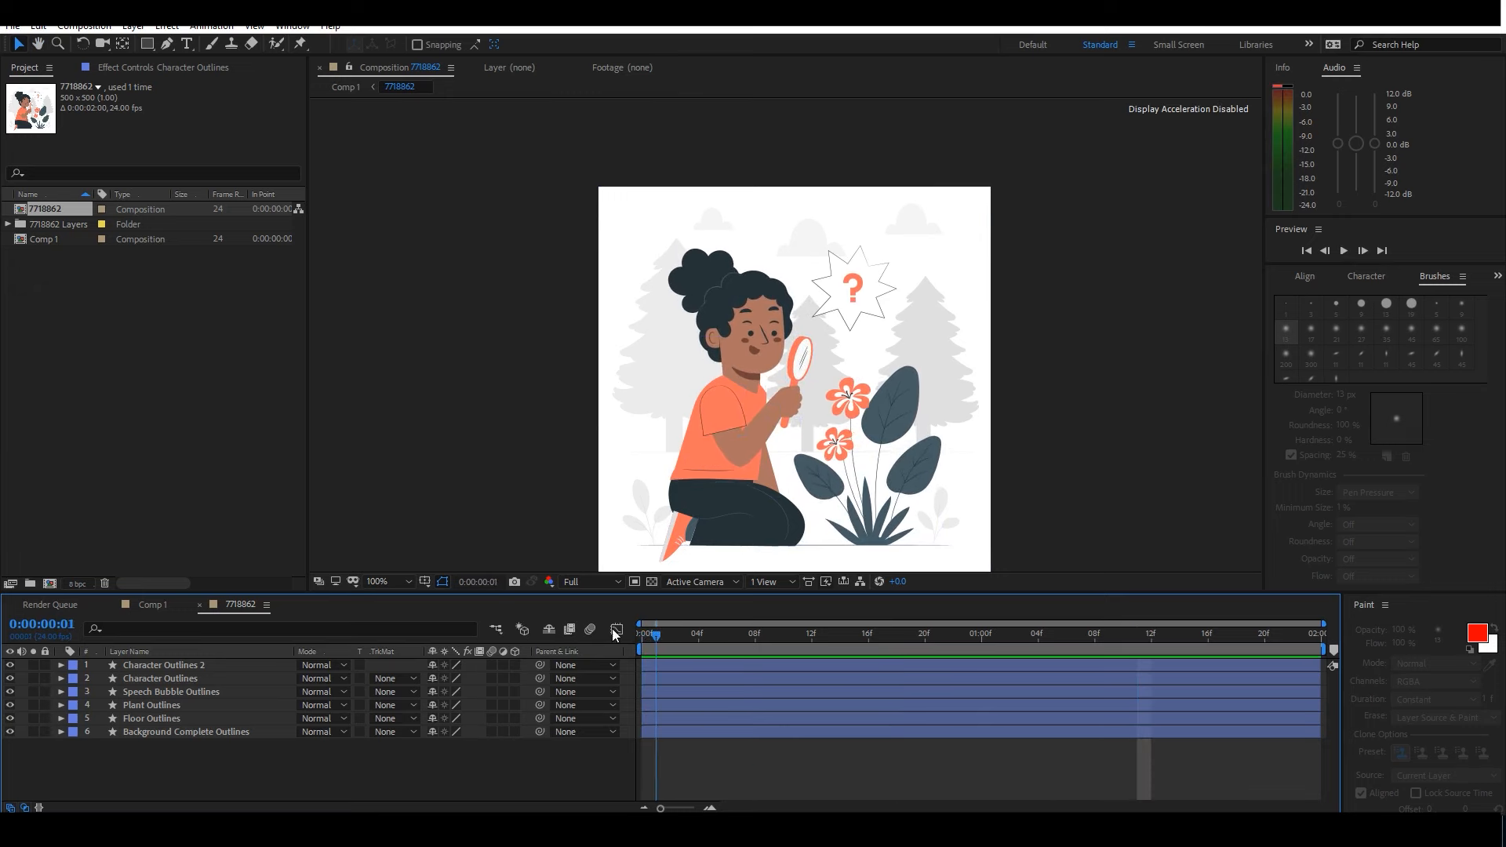
In Character Outlines 2's Rotation, move the second keyframe to 0:00:00:18, copy it to about 0:00:01:08 and move the last one to about 0:00:01:19.
click(184, 680)
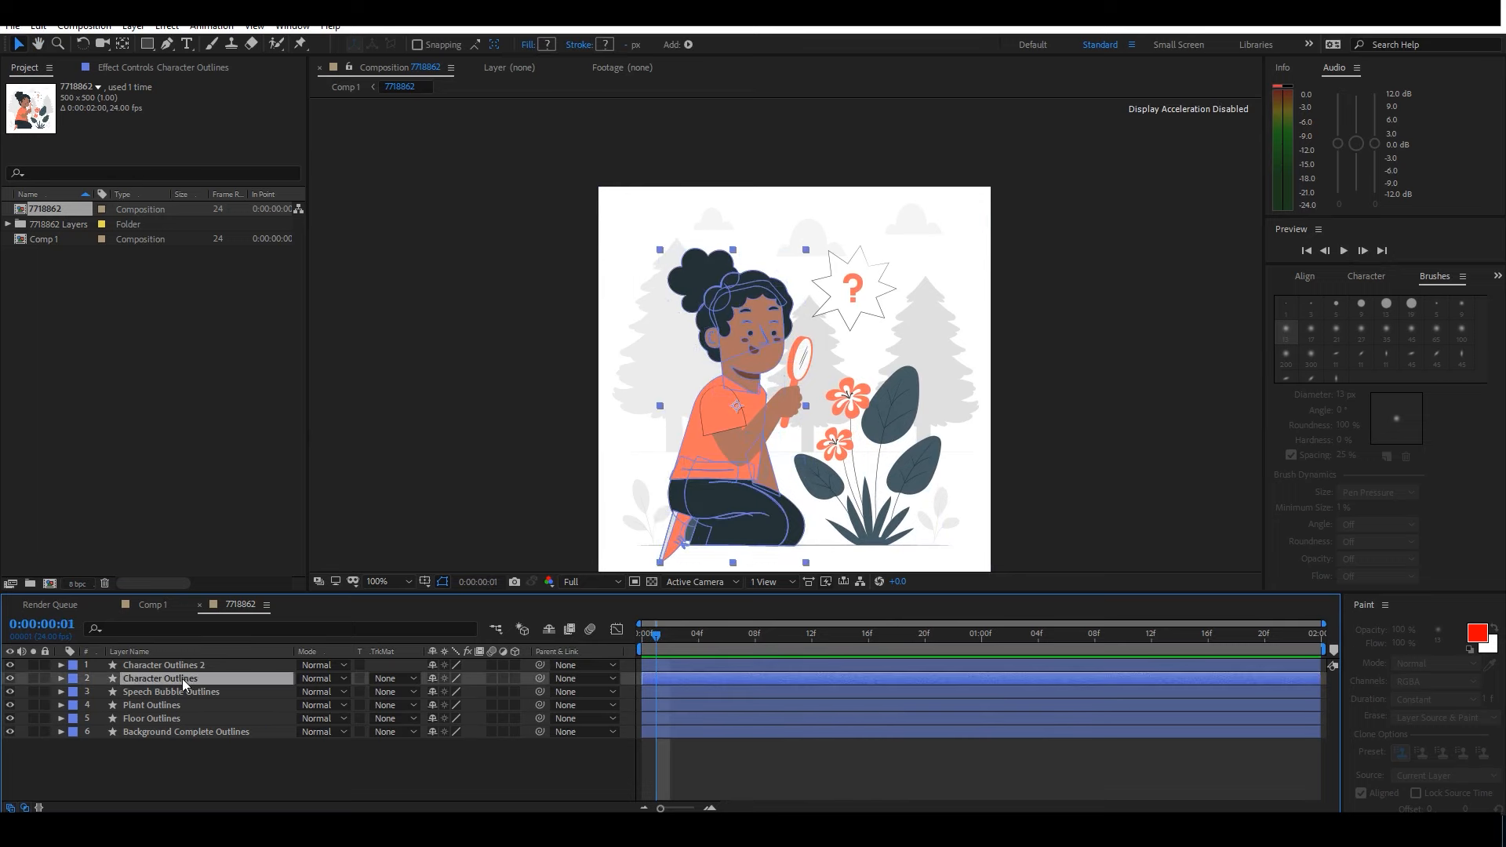
click(199, 666)
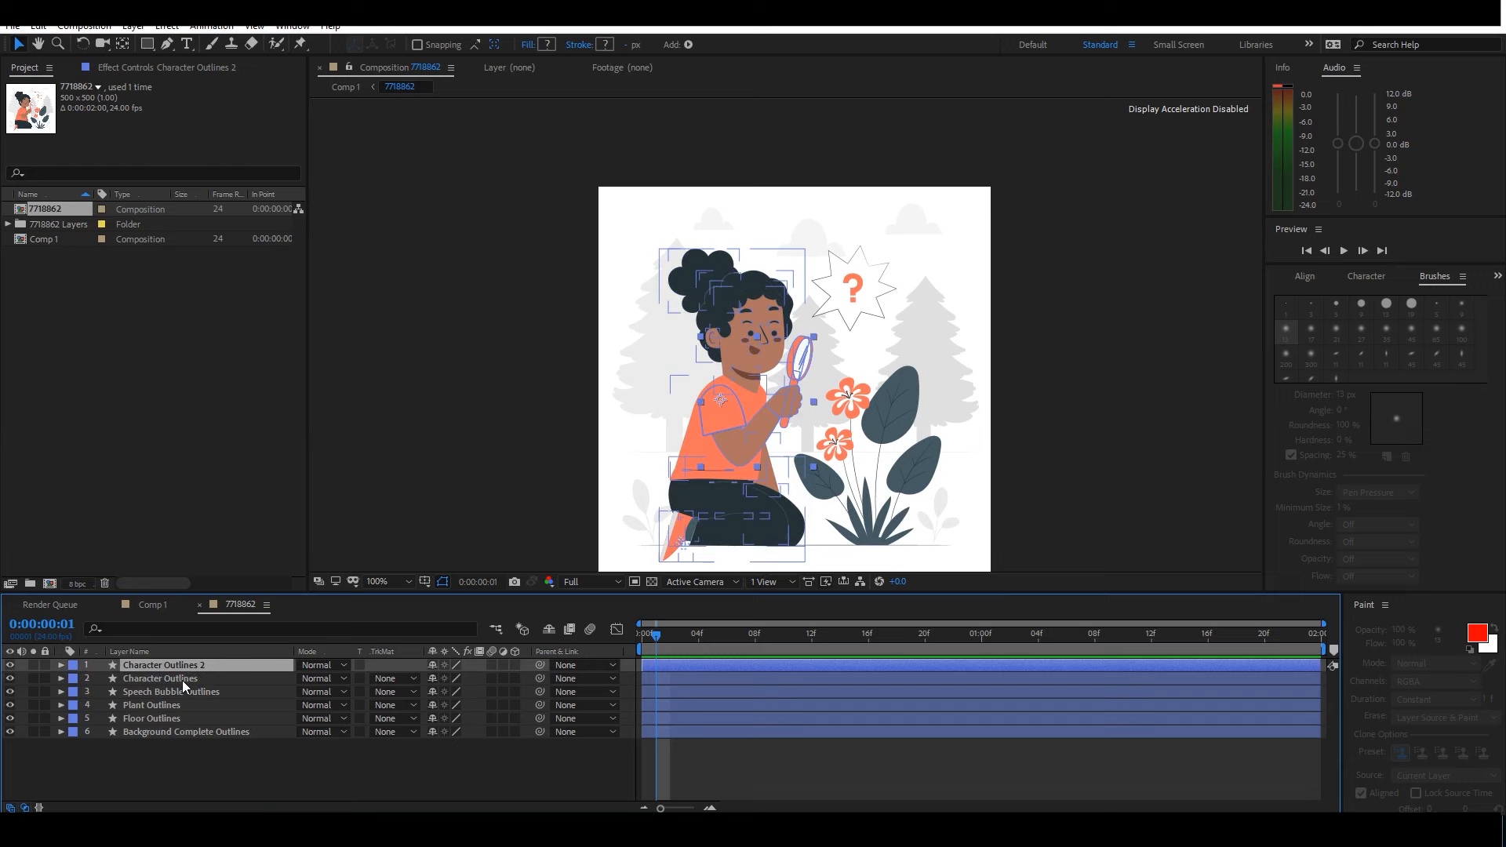
key(r)
drag(1175, 675, 761, 681)
click(953, 679)
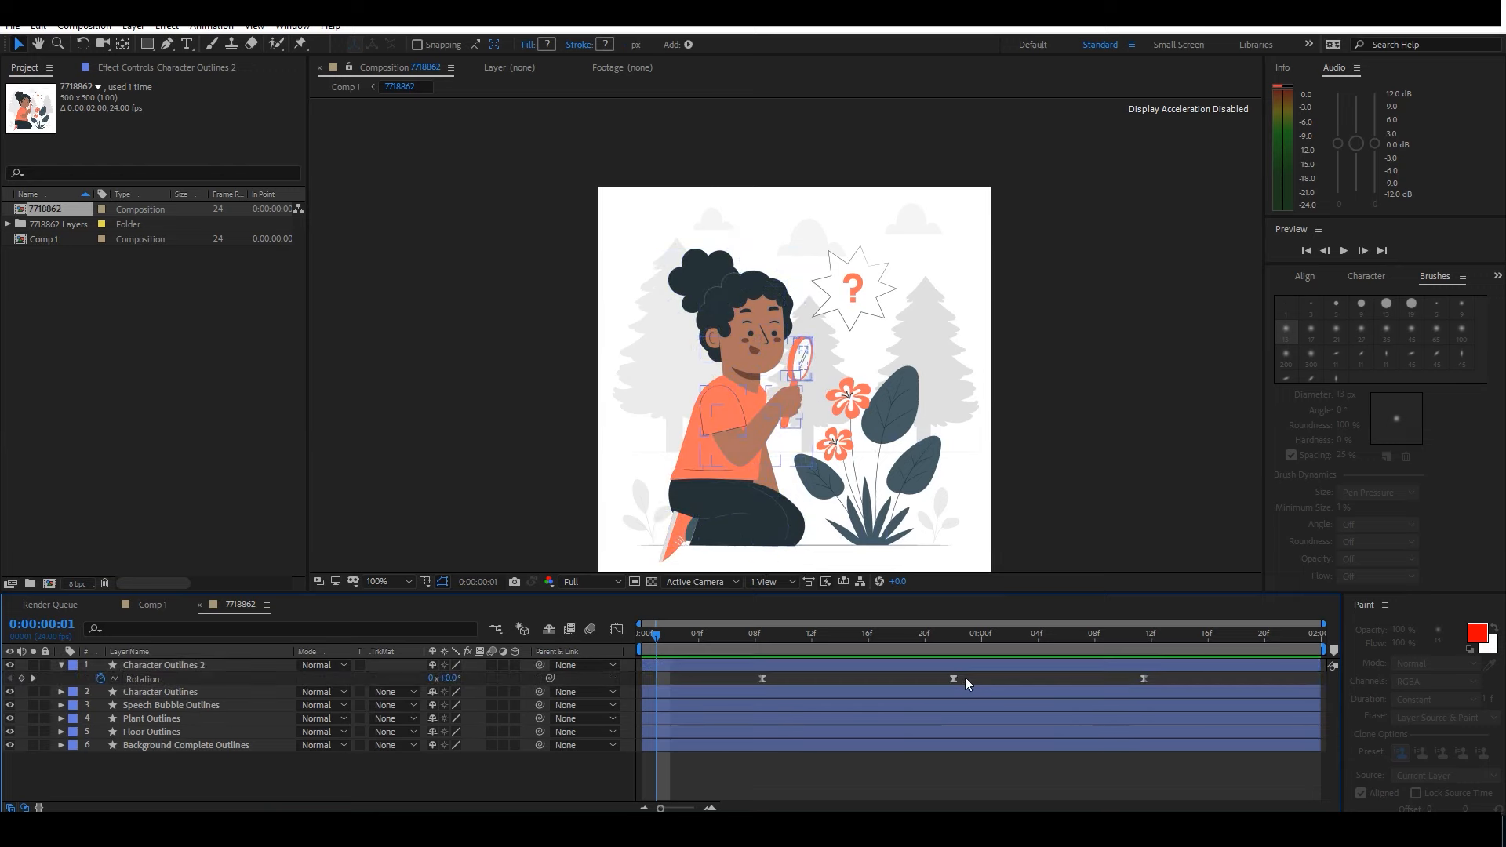
drag(953, 679, 1076, 637)
click(900, 647)
key(ctrl+v)
drag(1150, 678, 1257, 678)
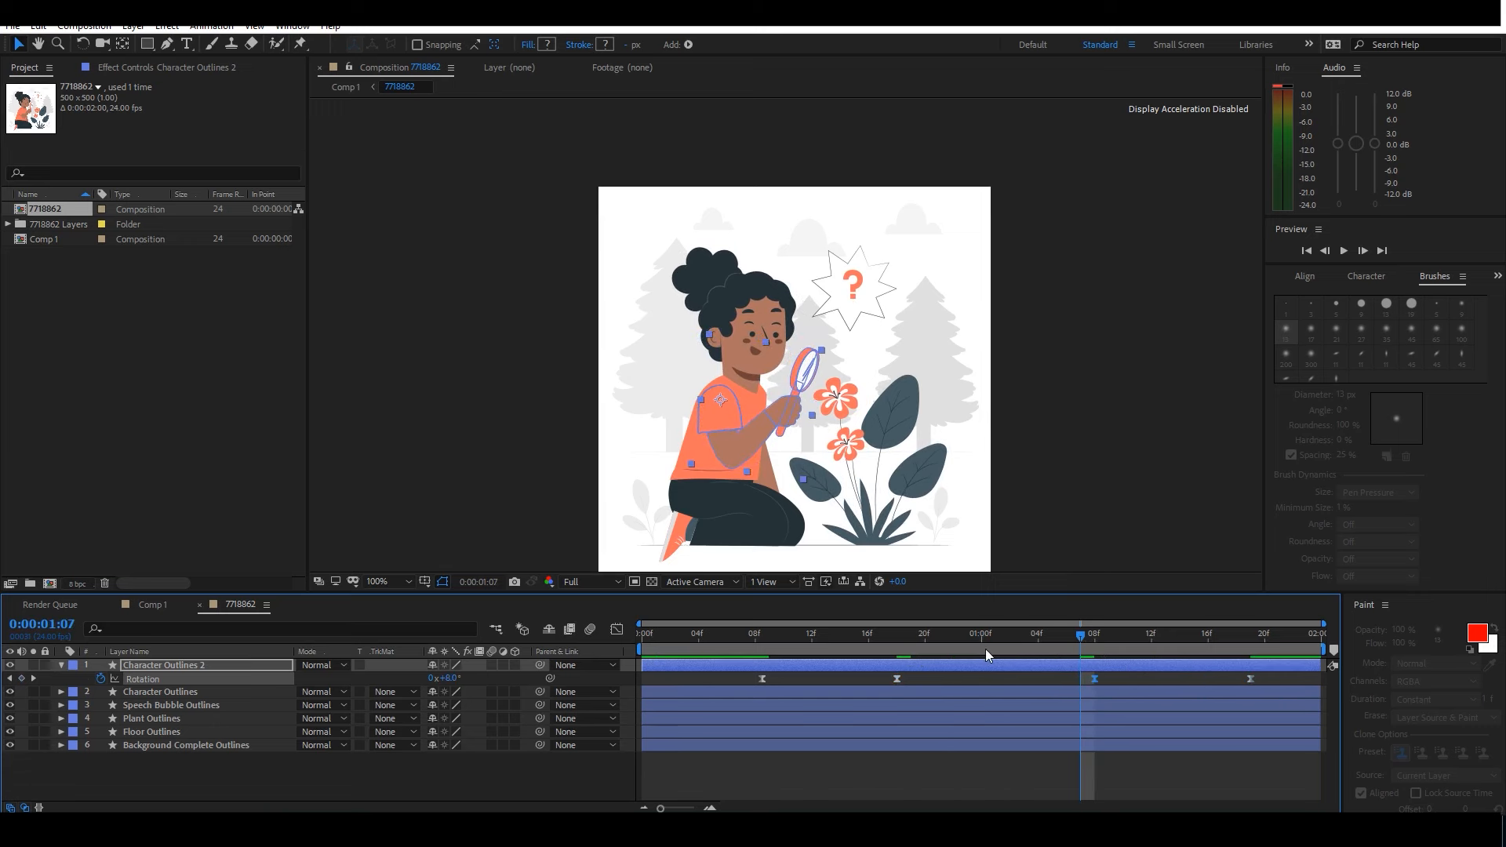
Move the arm's third Rotation keyframe to about 0:00:01:10 and reveal the keyframed properties of Character Outlines.
drag(1133, 676, 1127, 676)
drag(976, 634, 761, 663)
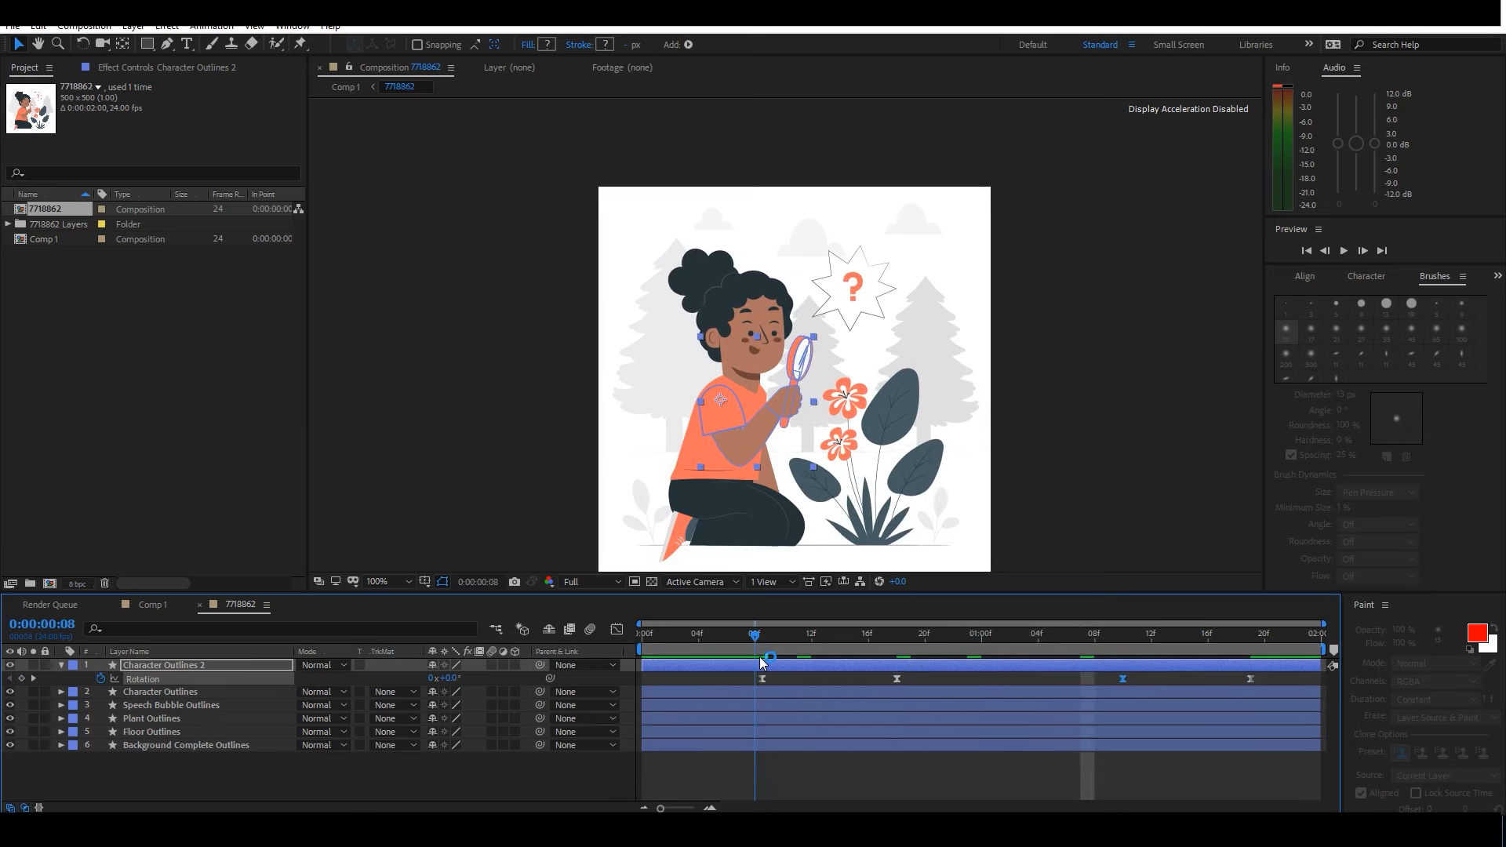
click(771, 689)
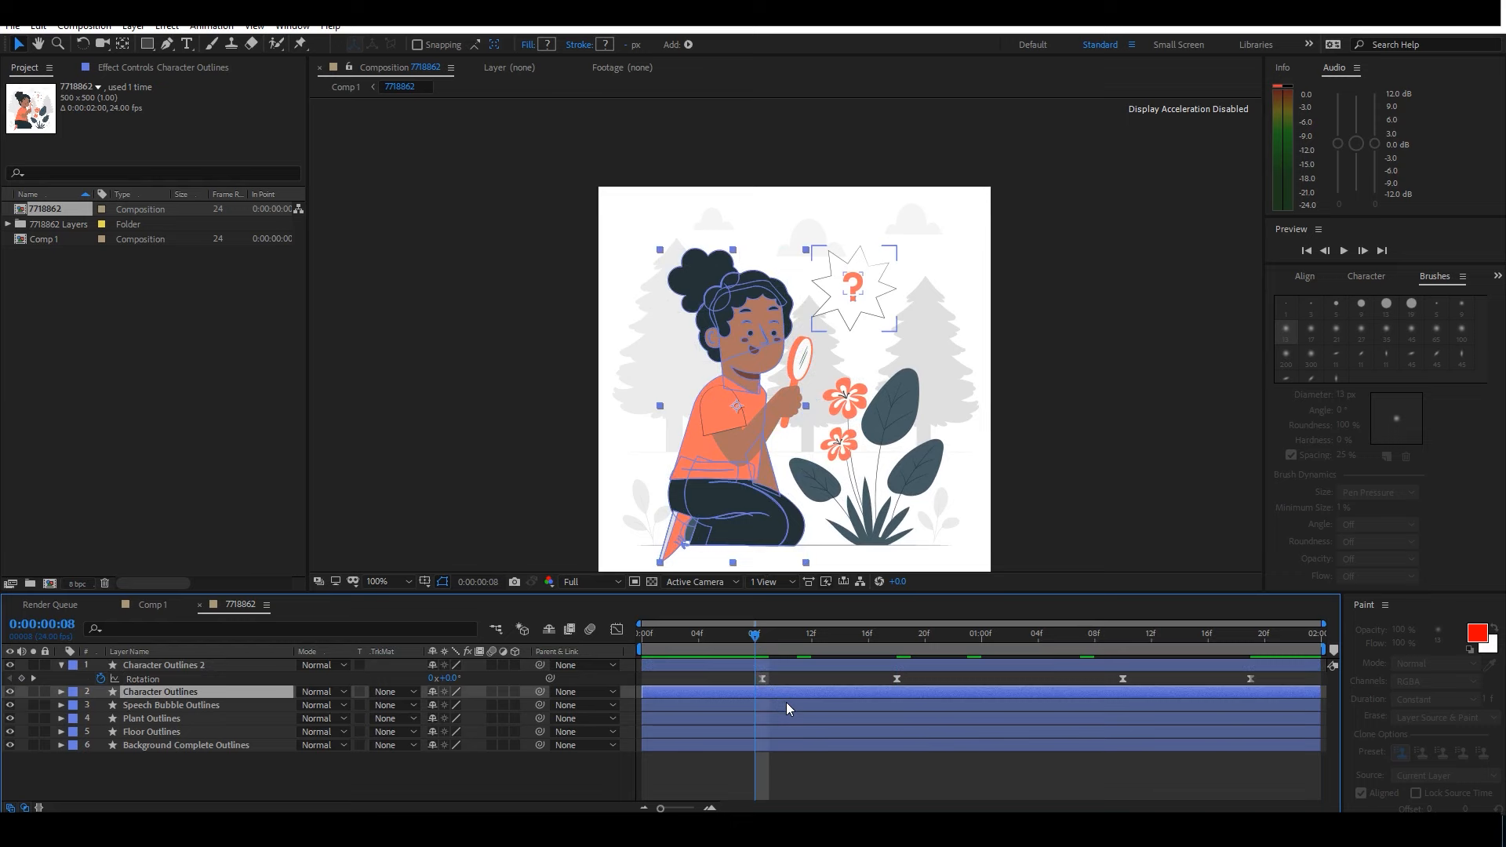
key(u)
Try spreading both eyes' Scale keyframes to about 0:00:00:10, 0:00:00:19 and 0:00:01:22.
mouse_move(816, 706)
mouse_down()
mouse_move(887, 755)
mouse_move(761, 746)
mouse_up()
mouse_move(907, 709)
mouse_down()
mouse_move(937, 750)
mouse_move(1294, 744)
mouse_up()
drag(786, 713, 741, 753)
drag(864, 721, 901, 751)
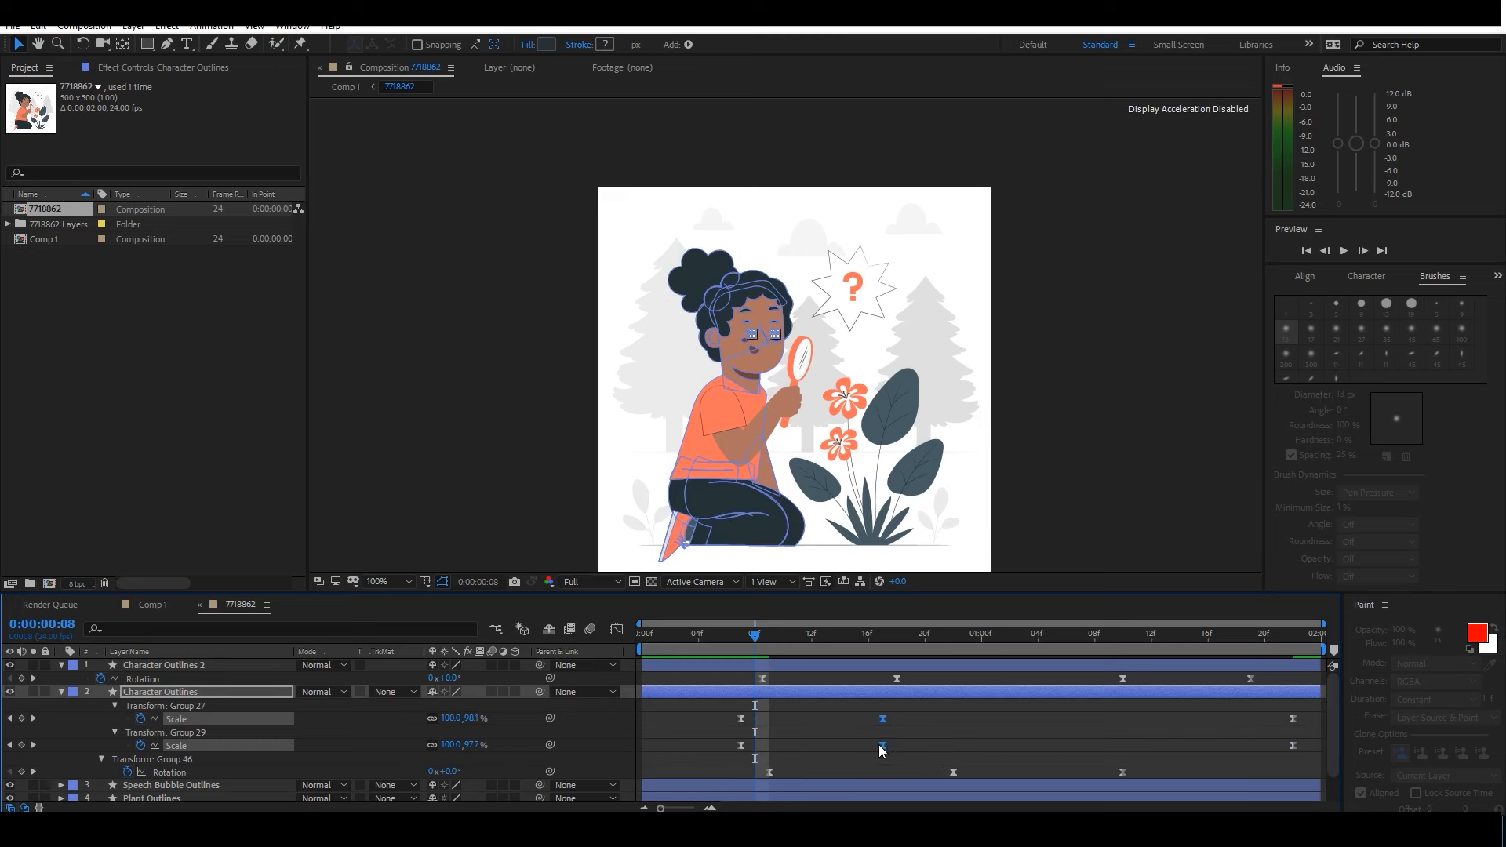
drag(733, 705, 748, 751)
drag(741, 746, 783, 746)
drag(863, 711, 885, 752)
Try holding the blink by copying both eyes' middle Scale keyframes to 0:00:01:09 and moving the last ones to about 0:00:01:18.
drag(1009, 641, 1115, 643)
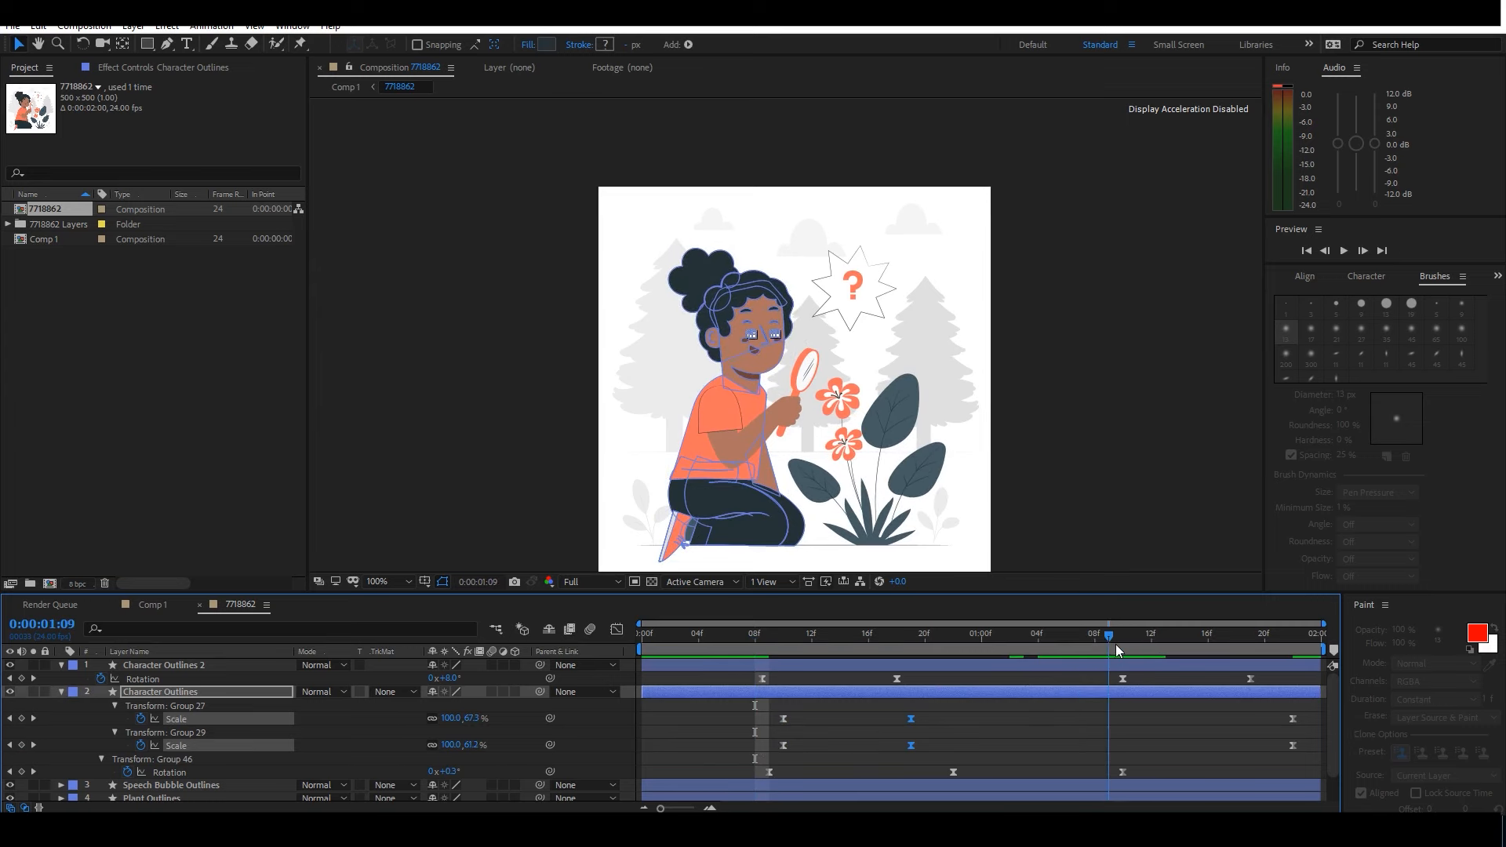
key(ctrl+v)
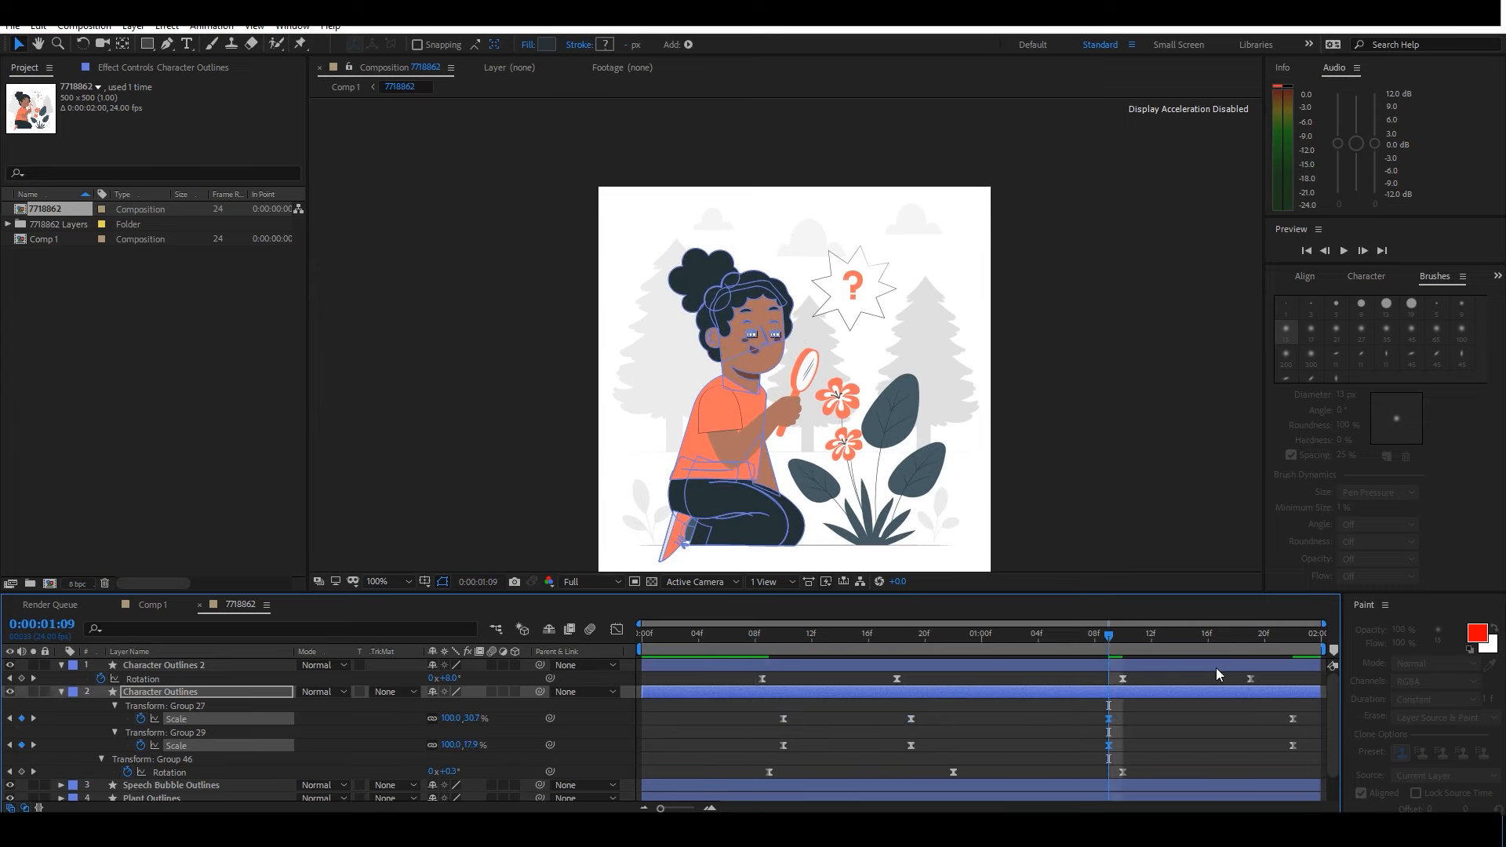
drag(1273, 710, 1238, 754)
Preview the retimed eye blink from the start of the composition.
drag(666, 639, 640, 651)
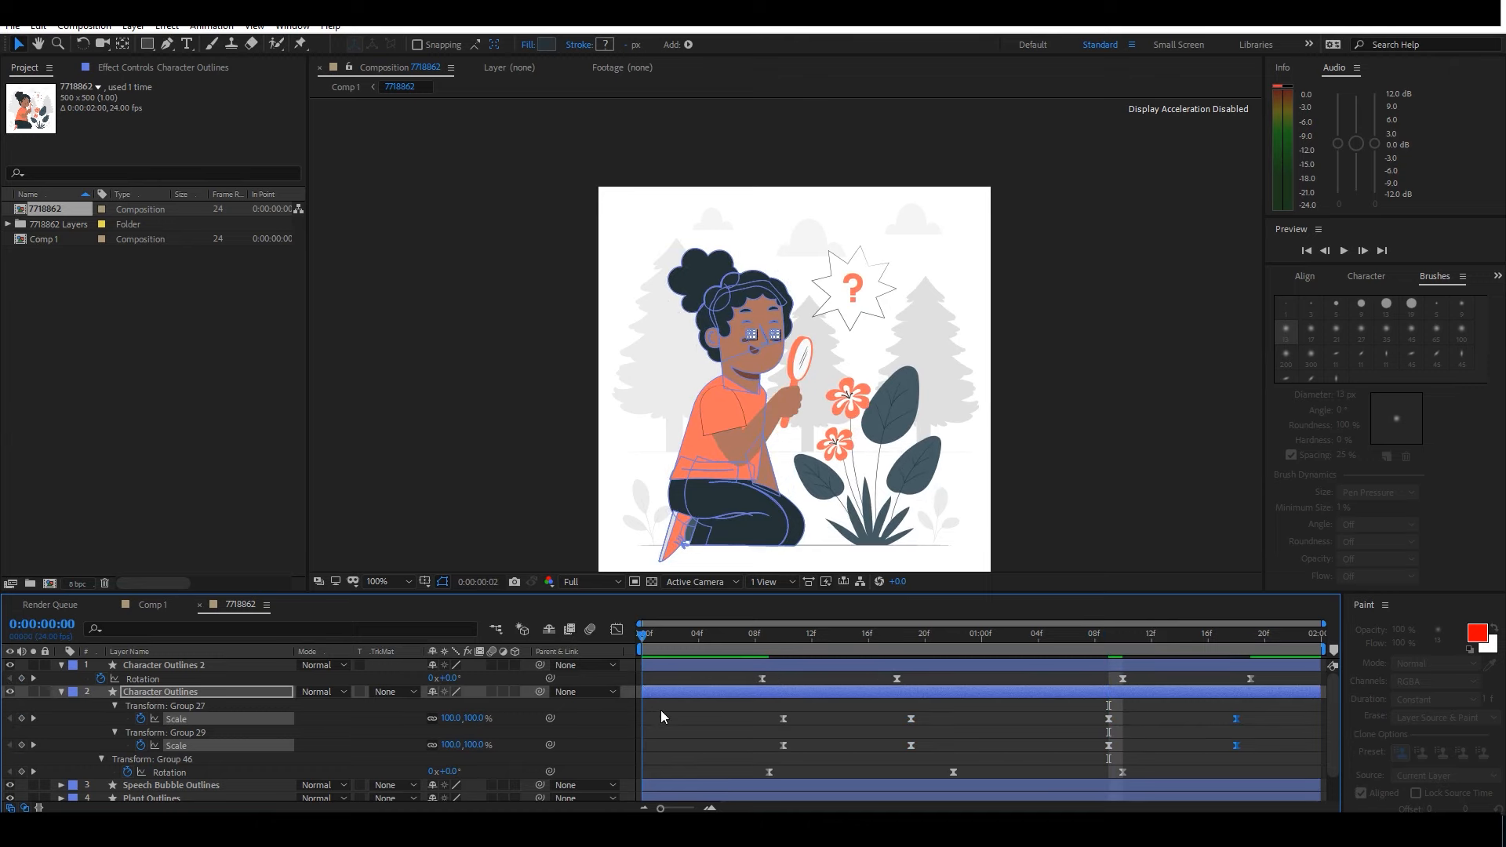
click(668, 720)
key(space)
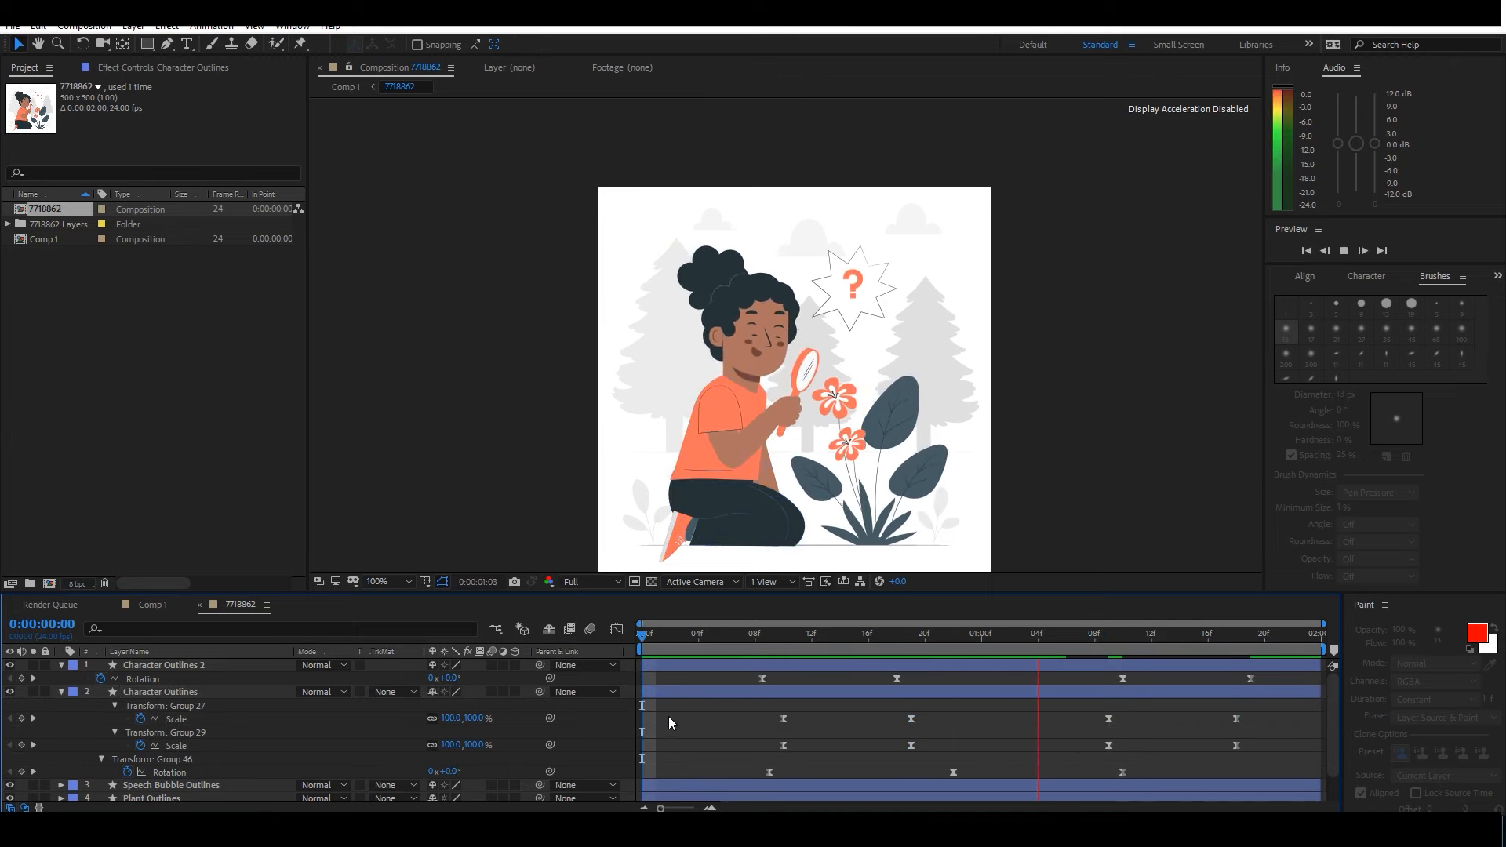
key(space)
Undo the retiming of both eyes' Scale keyframes and the last move of the arm's third Rotation keyframe.
key(ctrl+z)
key(ctrl+z)
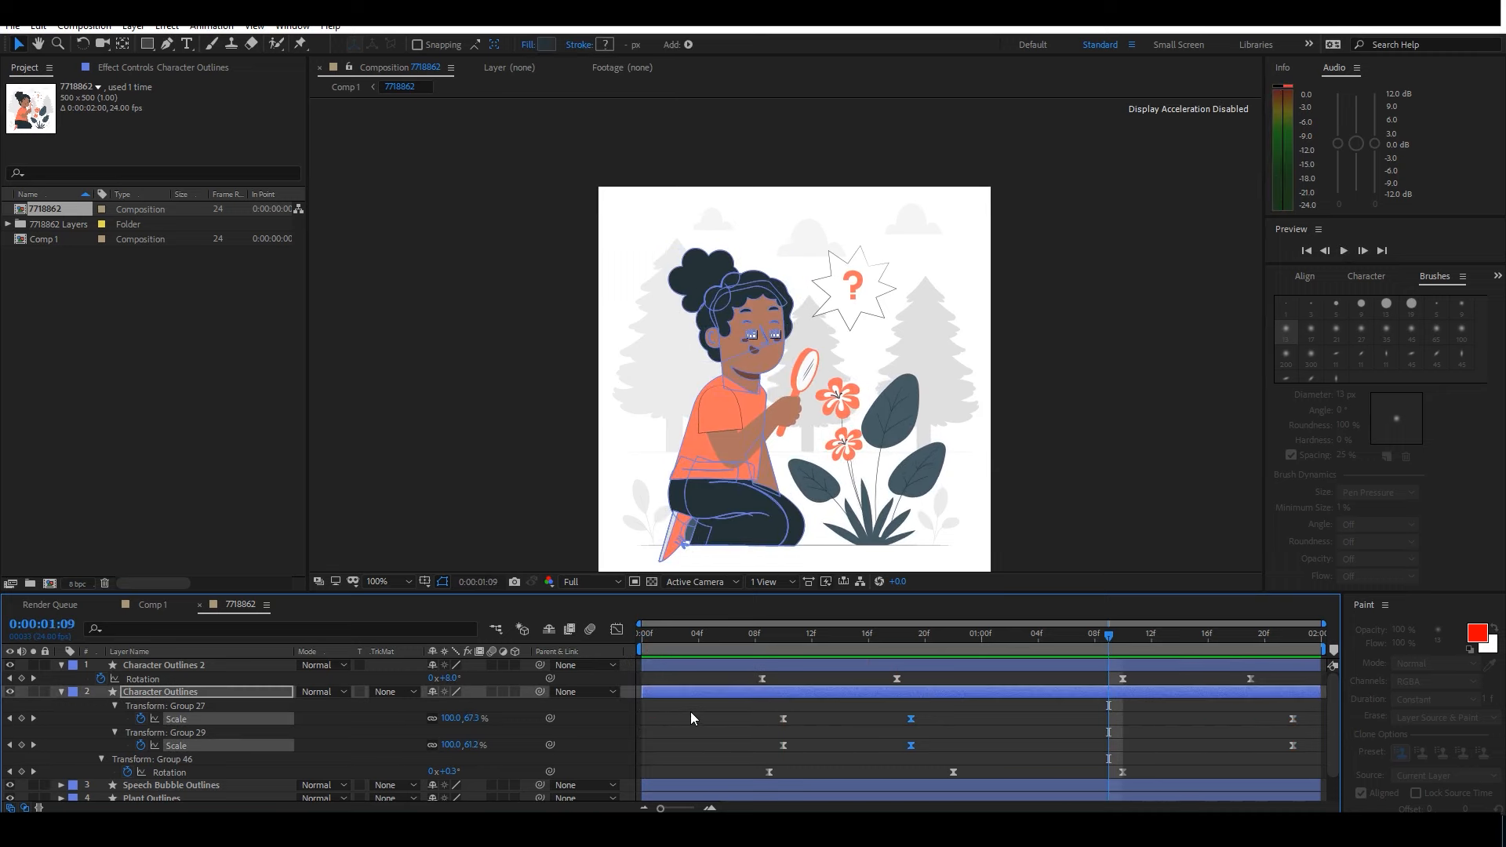
key(ctrl+z)
key(ctrl+z)
key(ctrl+z)
key(ctrl+z)
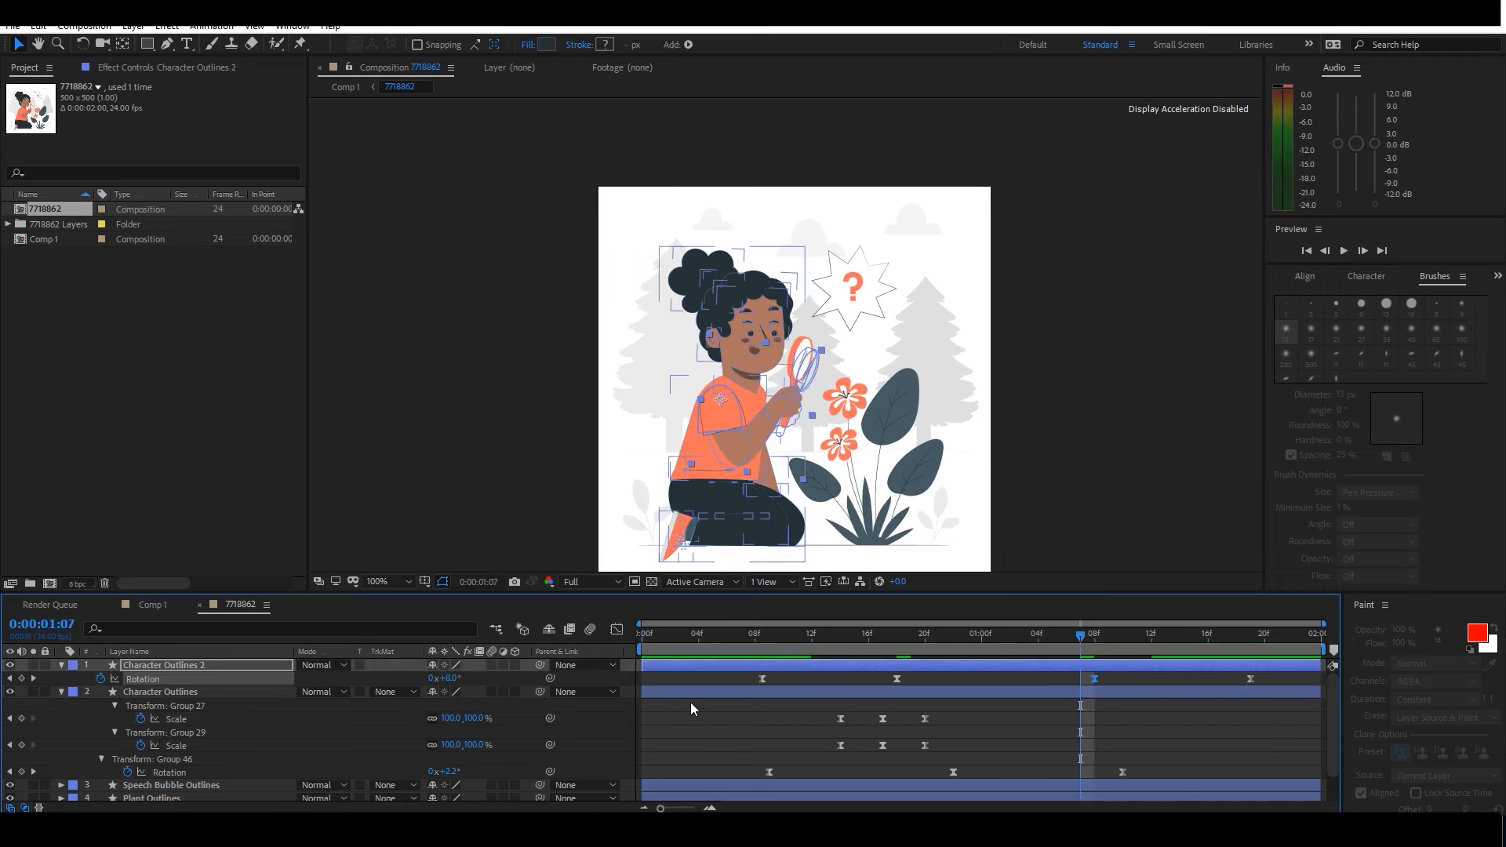
Retime Group 46's Rotation keyframes to 0:00:00:10, 0:00:00:19 and 0:00:01:18, adding a copy of the tilted keyframe at 0:00:01:09.
mouse_move(805, 652)
mouse_down()
mouse_move(752, 646)
mouse_move(945, 652)
mouse_up()
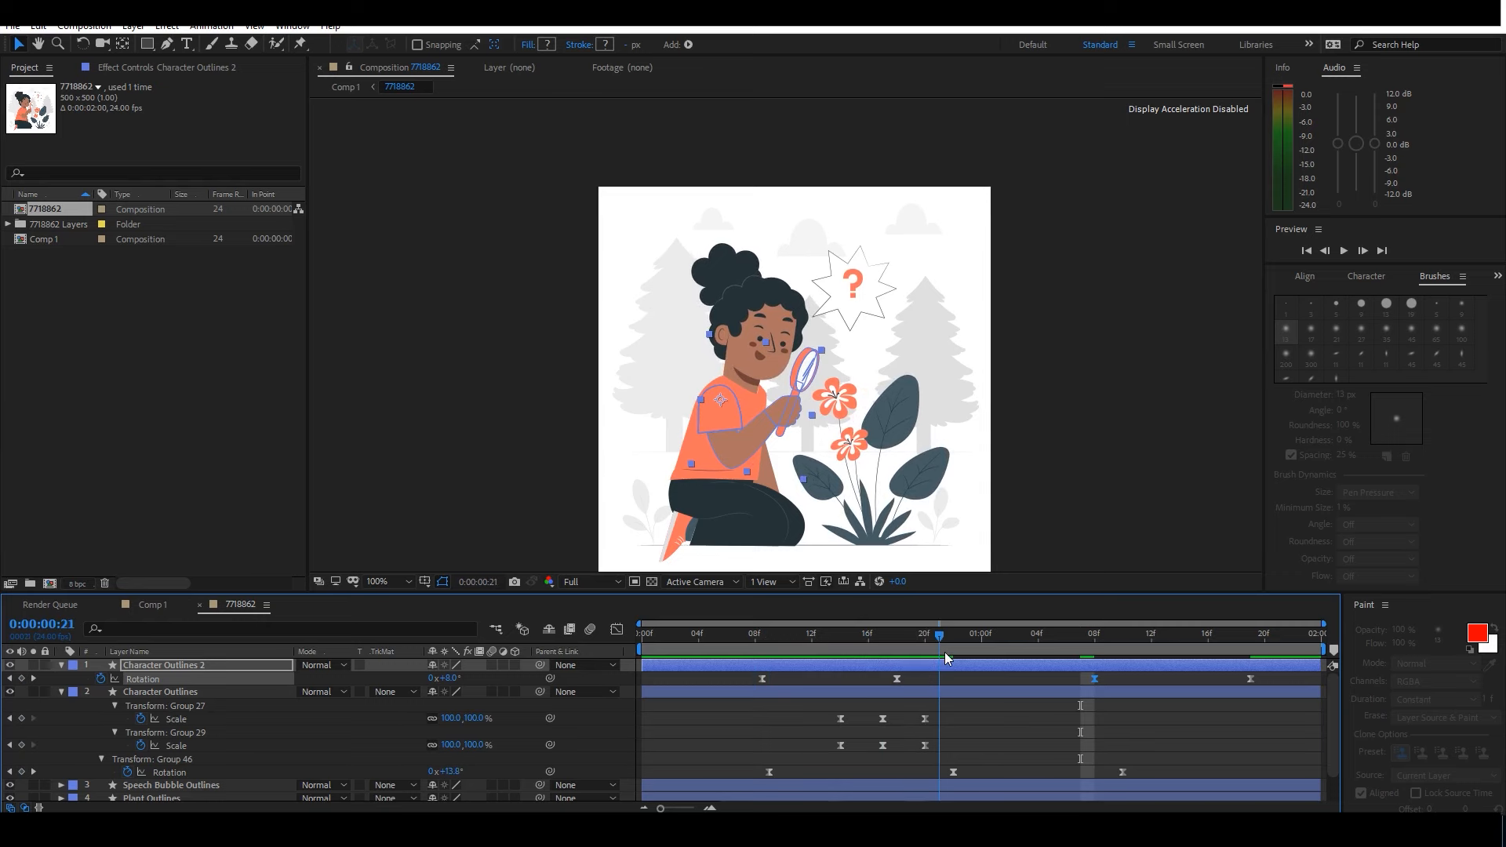
drag(952, 770, 898, 774)
drag(769, 773, 783, 775)
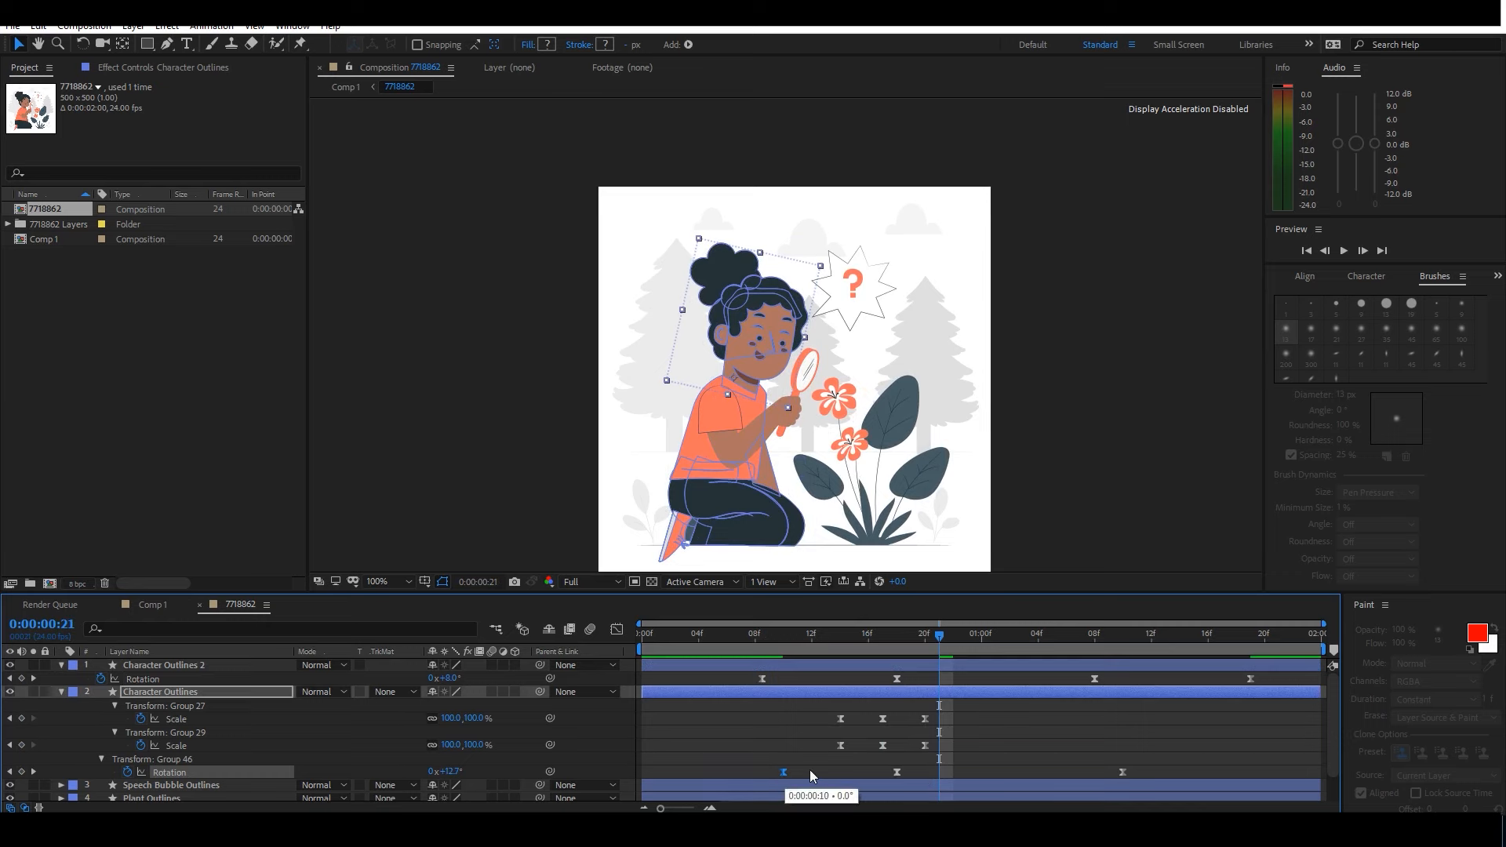
drag(893, 773, 906, 778)
drag(1020, 640, 1109, 643)
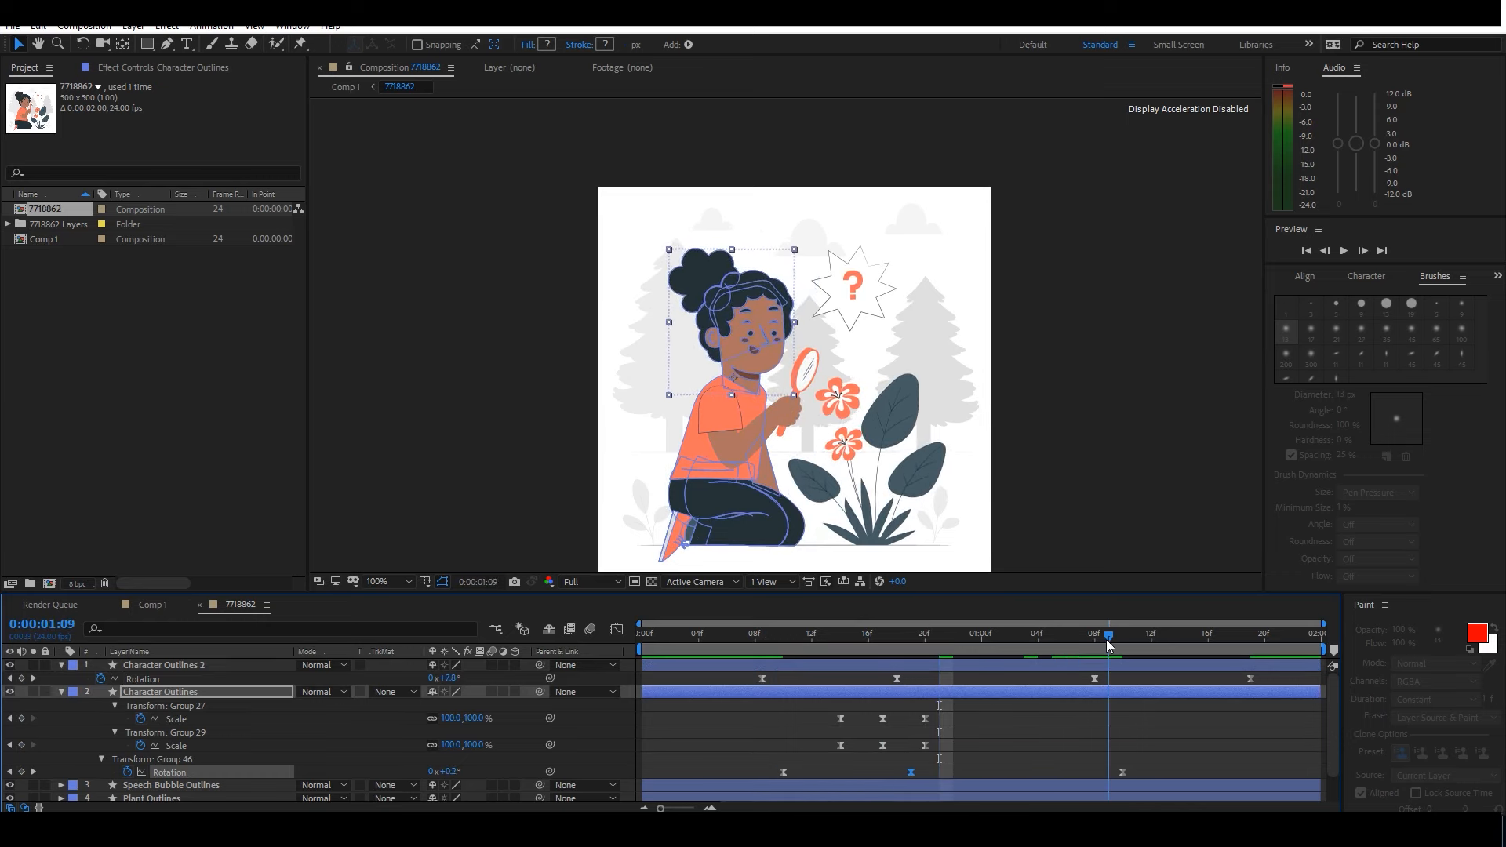
key(ctrl+v)
drag(1136, 772, 1236, 772)
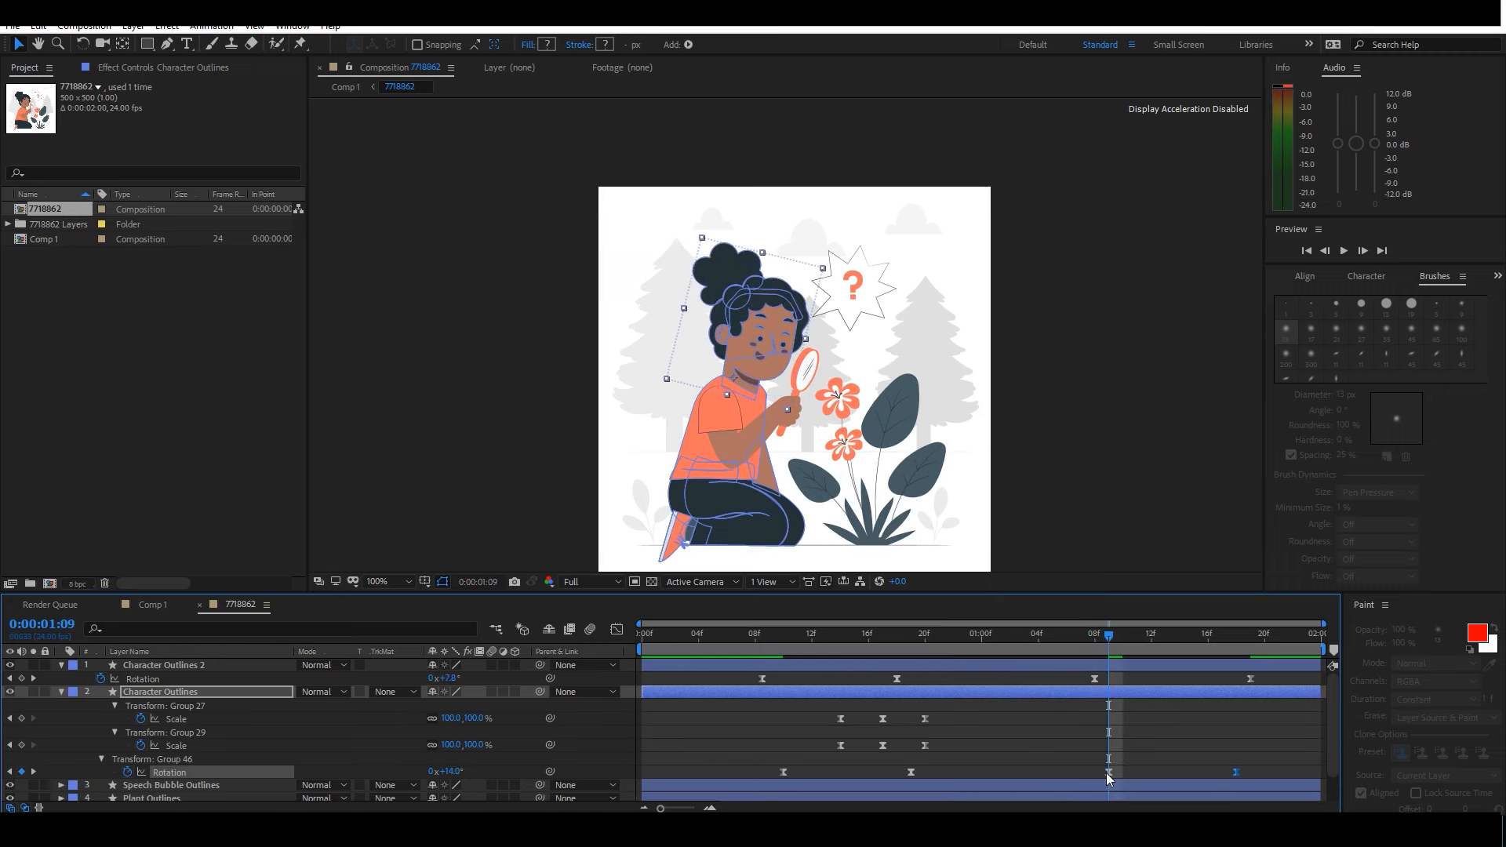
drag(1119, 777, 1112, 777)
Preview the animation, stretch both eyes' Scale keyframes to 0:00:00:14, 0:00:00:18 and 0:00:00:22, and play it again.
key(space)
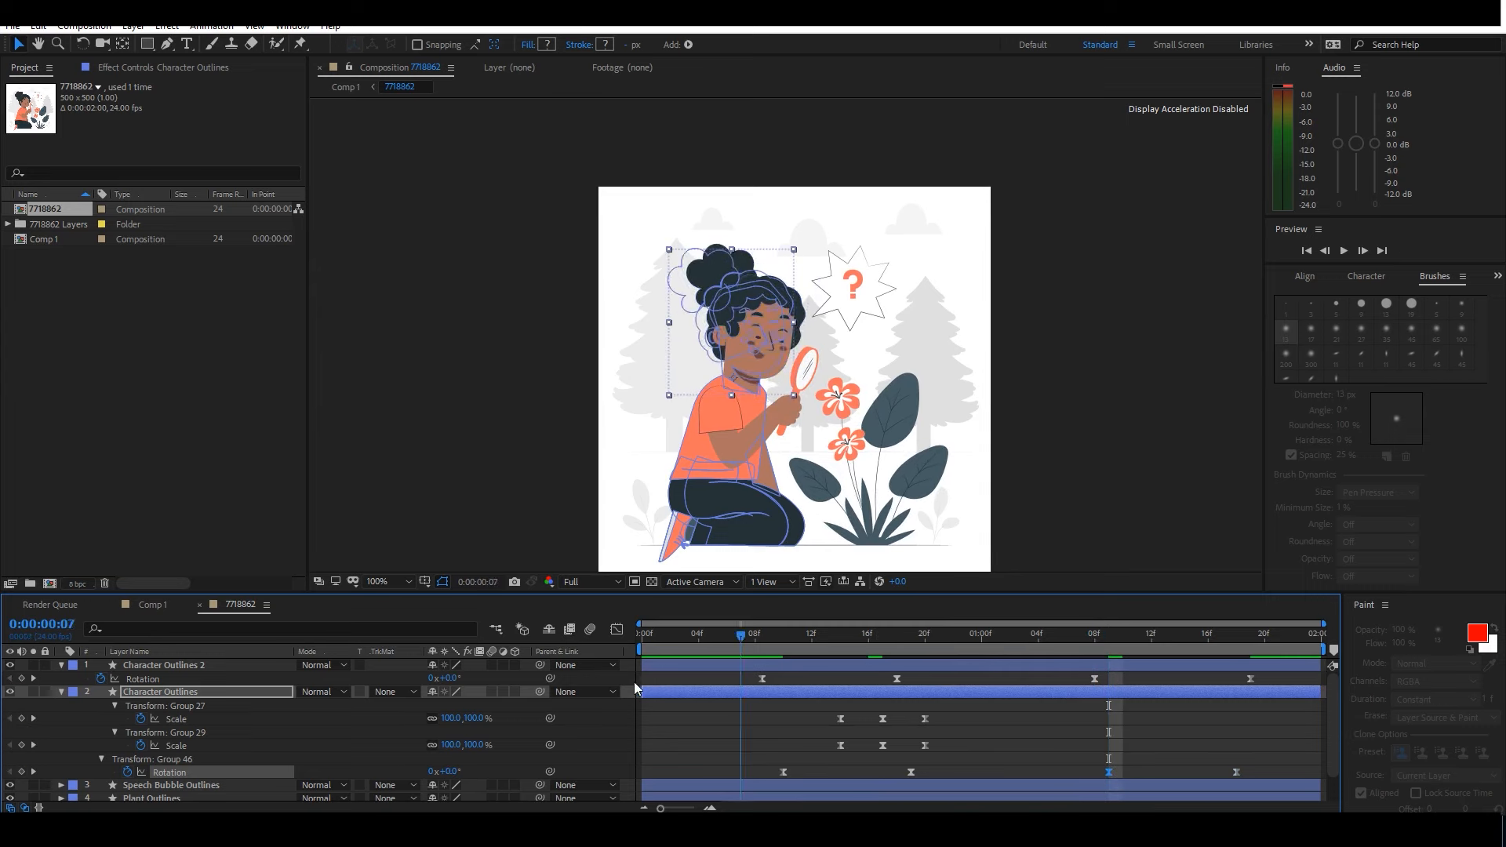
click(660, 722)
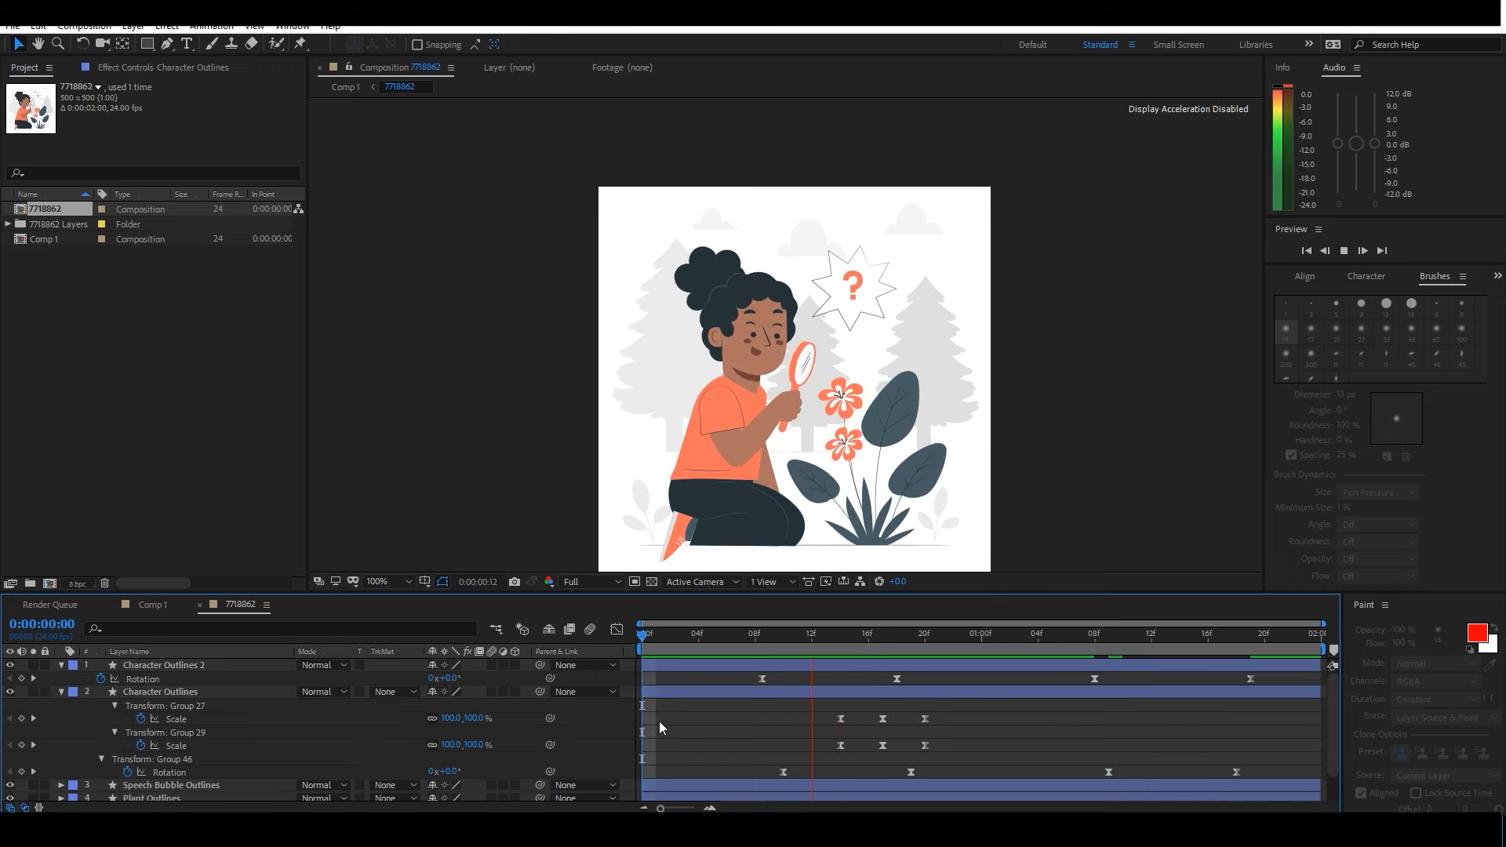
drag(816, 716, 953, 745)
key(space)
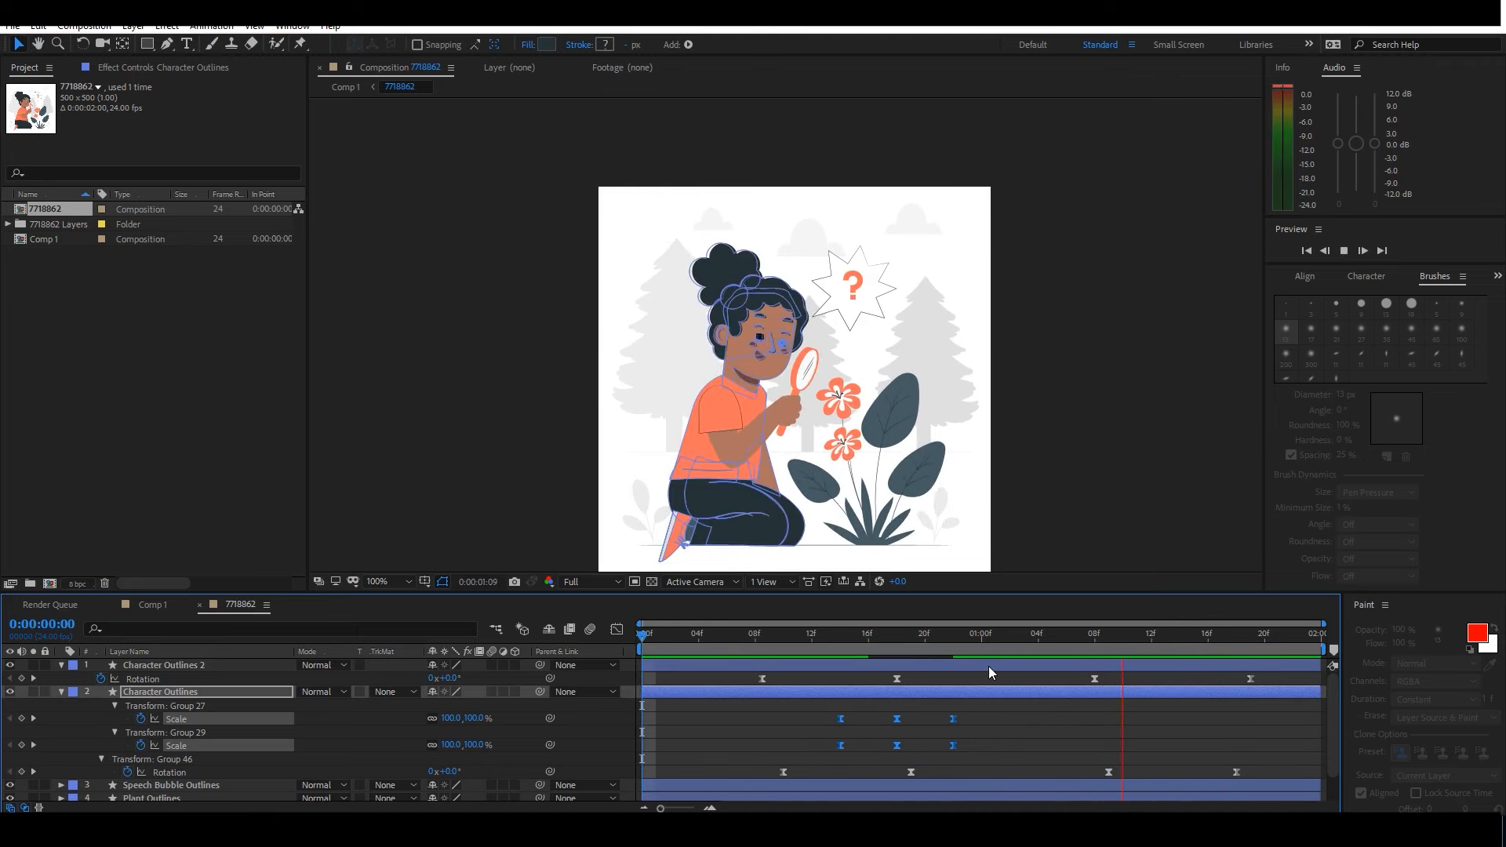
key(space)
Shift both eyes' Scale keyframes to 0:00:01:00, 0:00:01:04 and 0:00:01:08, and preview the result from the start.
drag(990, 643, 1025, 644)
drag(974, 719, 1100, 722)
drag(855, 634, 621, 689)
click(695, 722)
key(space)
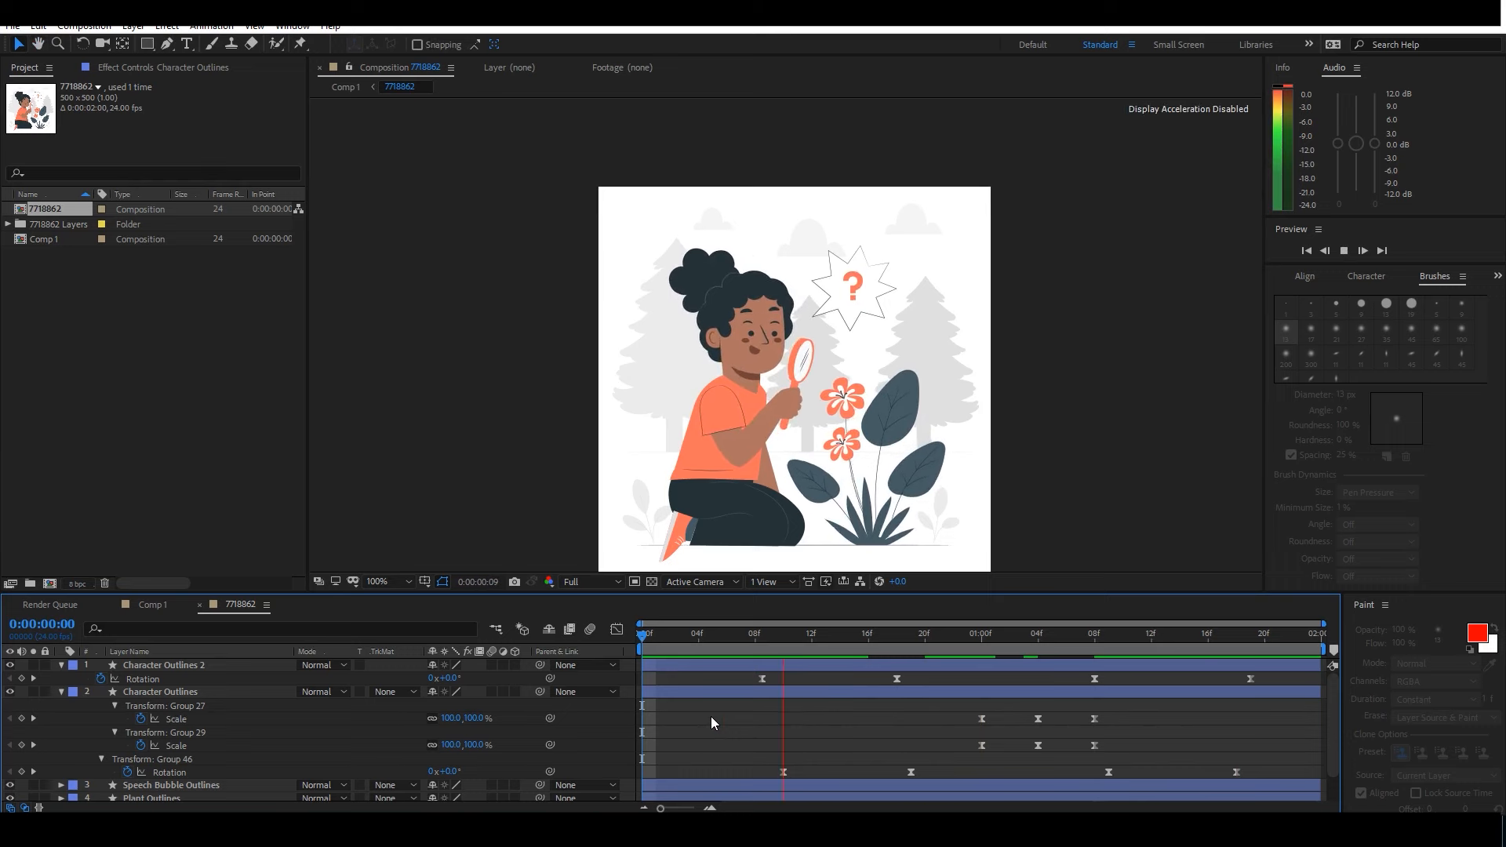
key(space)
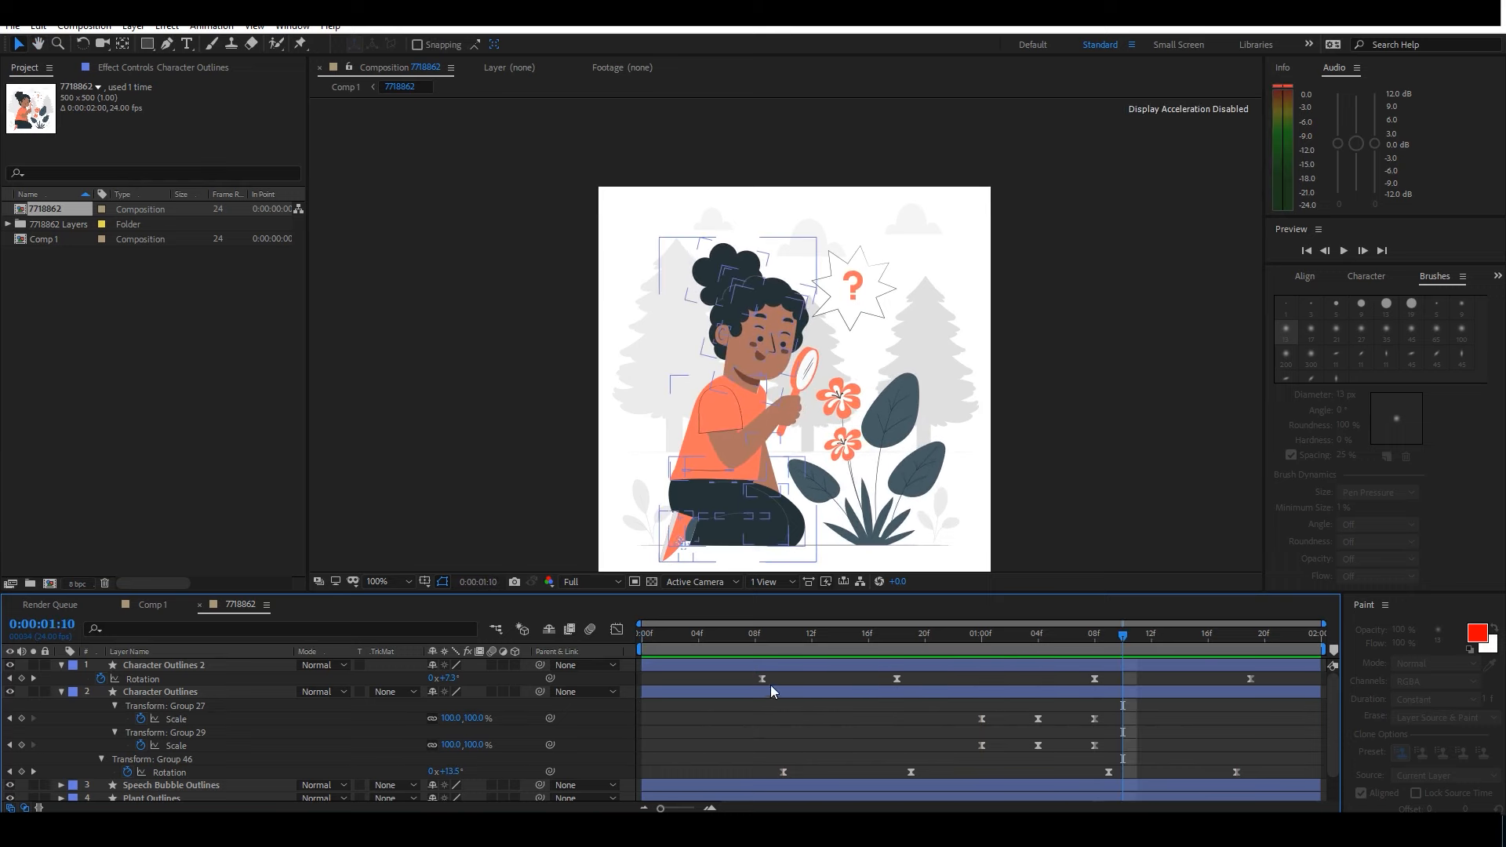
Try stretching all keyframes of both character layers over about 0:00:00:01 to 0:00:01:23 and preview the timing.
drag(751, 675, 1285, 792)
drag(1333, 720, 1308, 679)
drag(763, 679, 626, 651)
click(681, 729)
key(space)
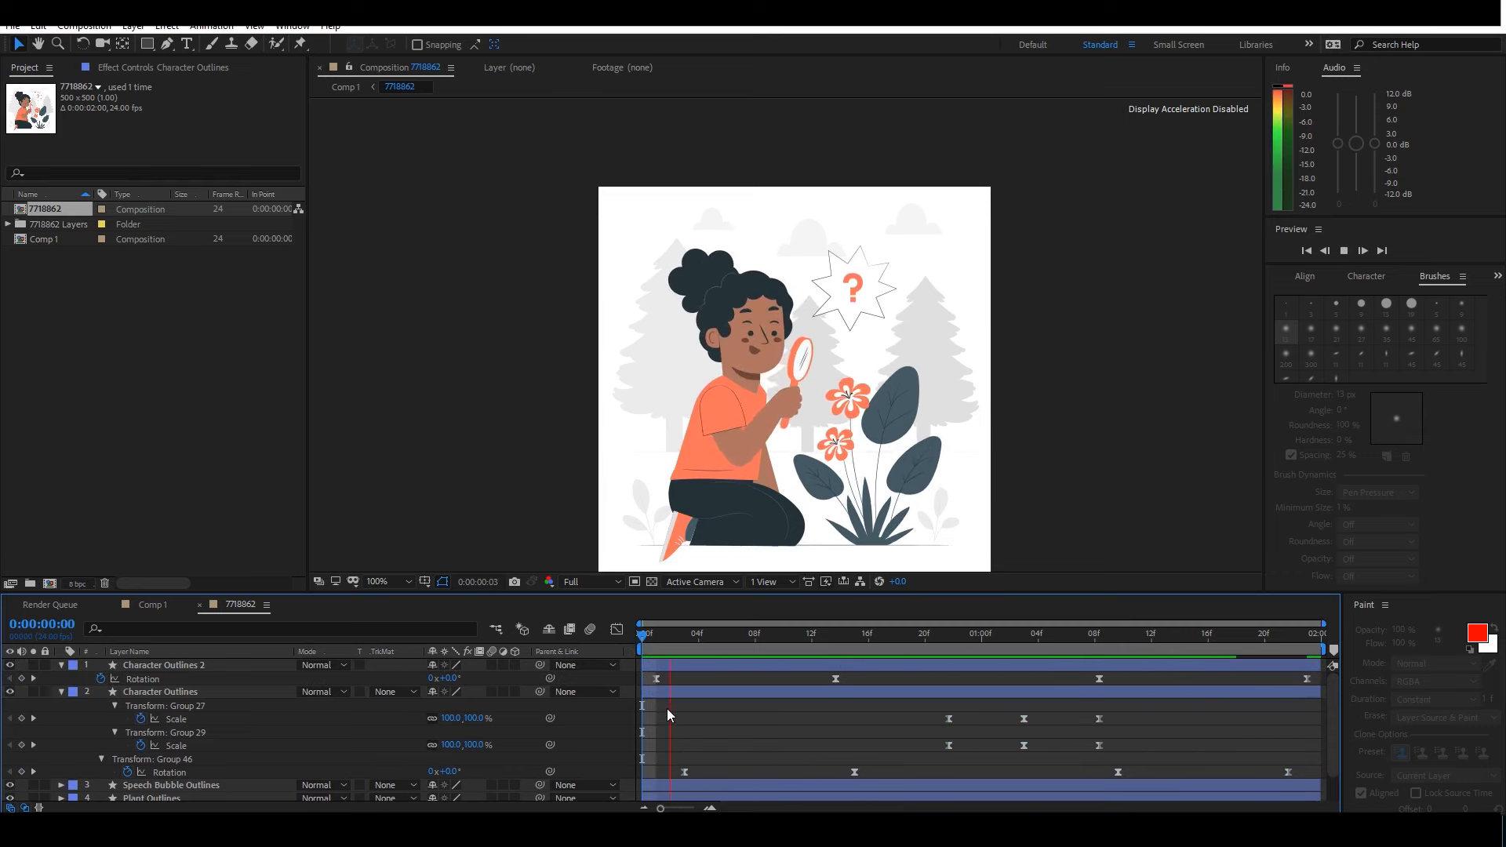
key(space)
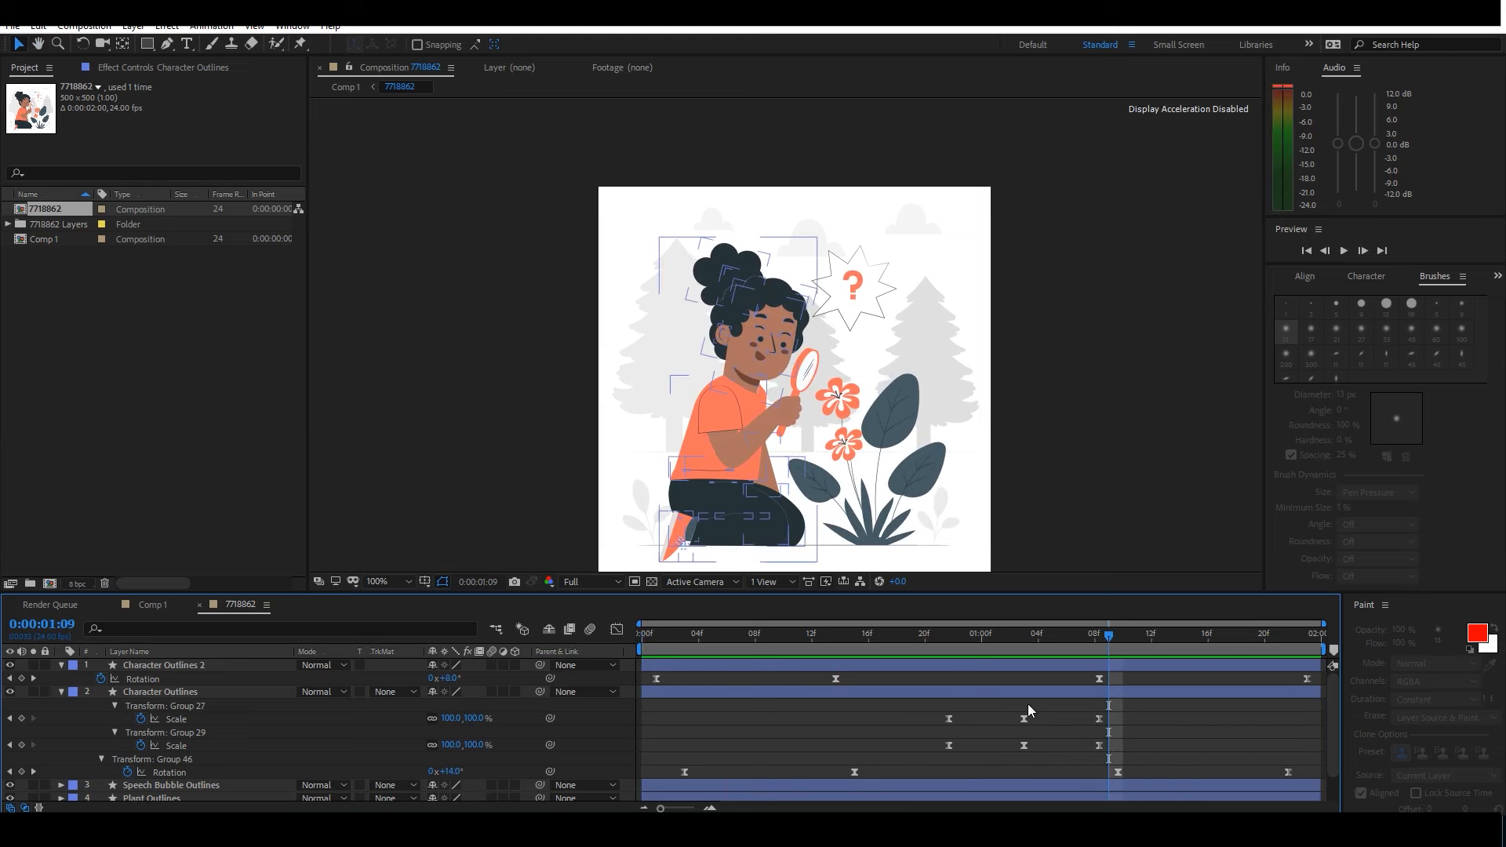
Undo the stretching of all the character keyframes.
key(ctrl+z)
key(ctrl+shift+z)
key(ctrl+z)
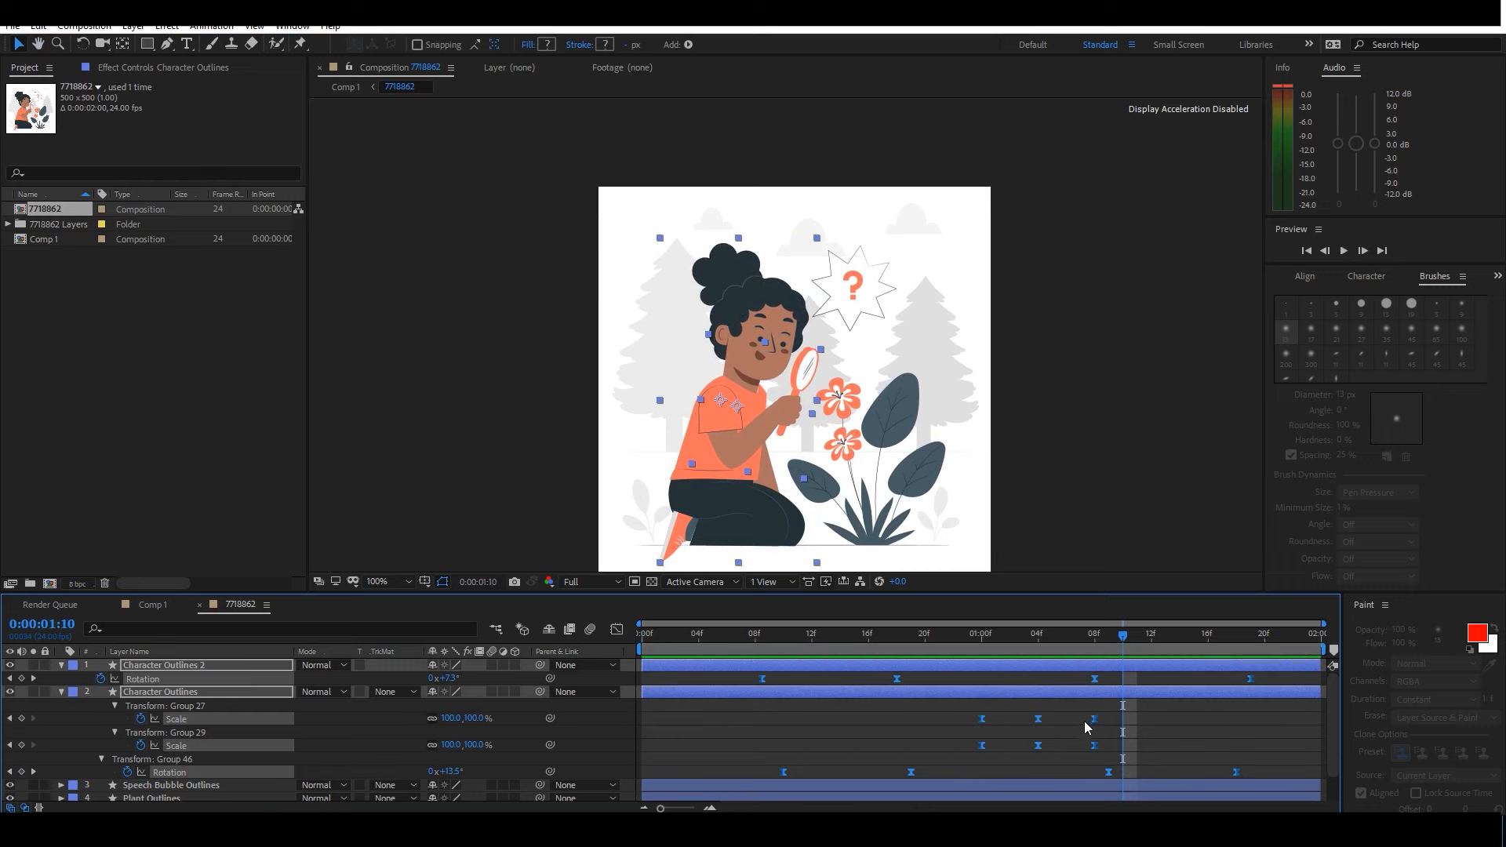
Shift and stretch all character keyframes to span about 0:00:00:04 to 0:00:01:15, and preview the animation from the start.
drag(1010, 747, 967, 747)
drag(1191, 679, 1197, 679)
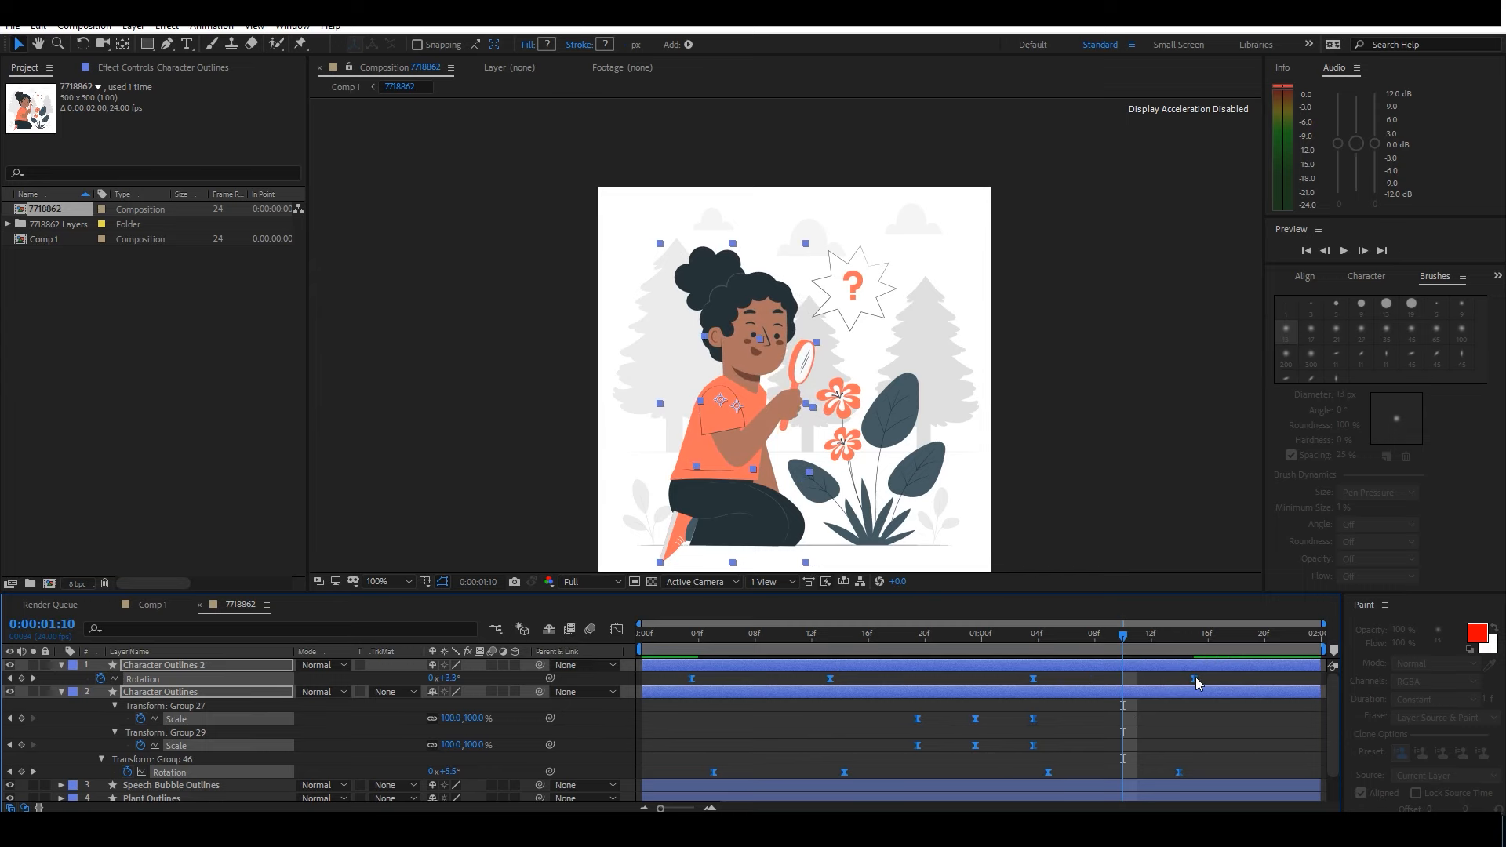
drag(992, 640, 561, 683)
click(680, 722)
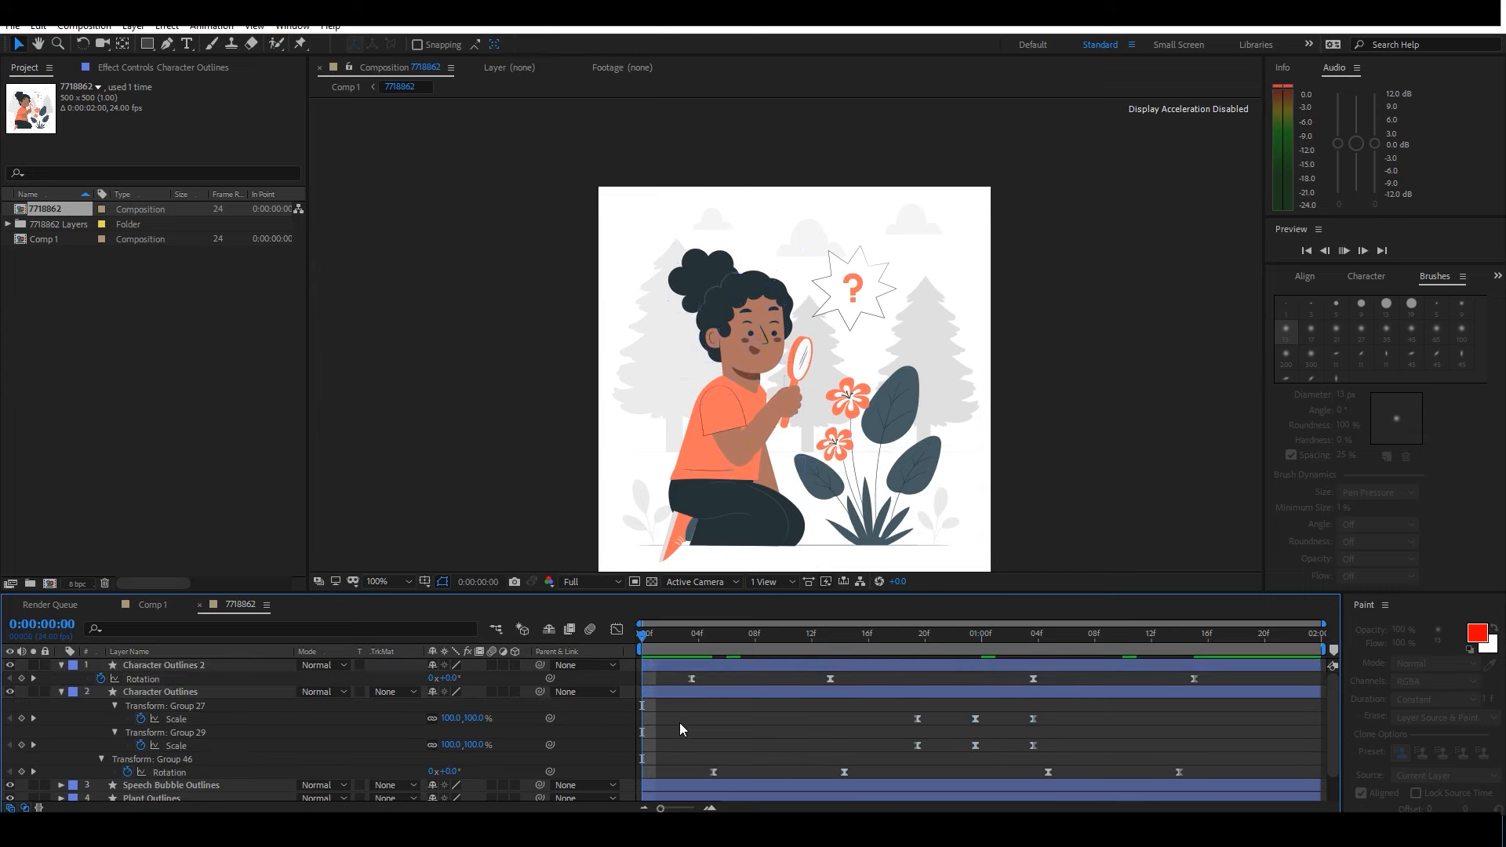
key(space)
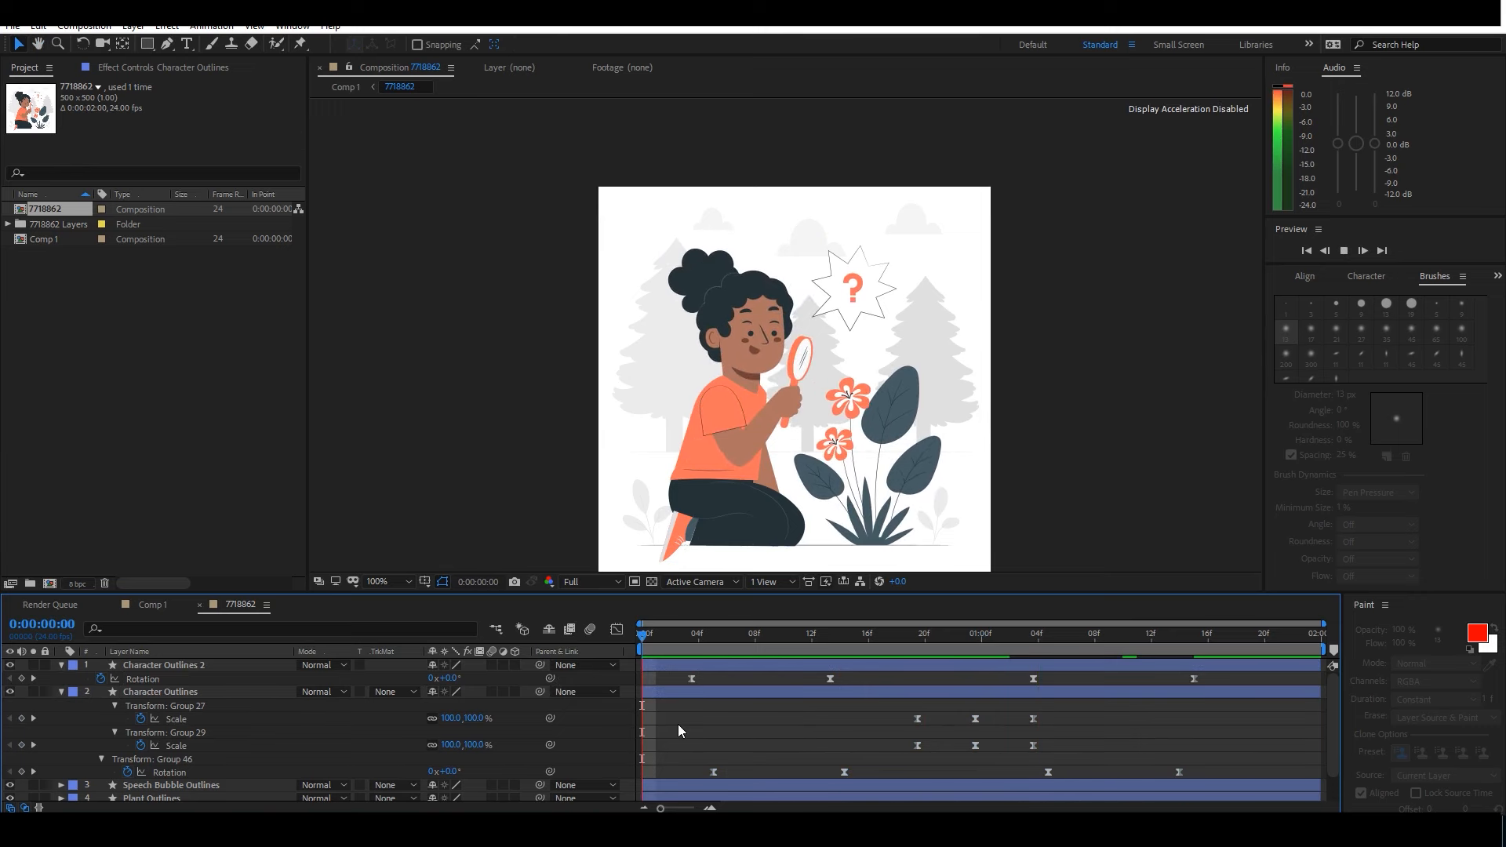
key(space)
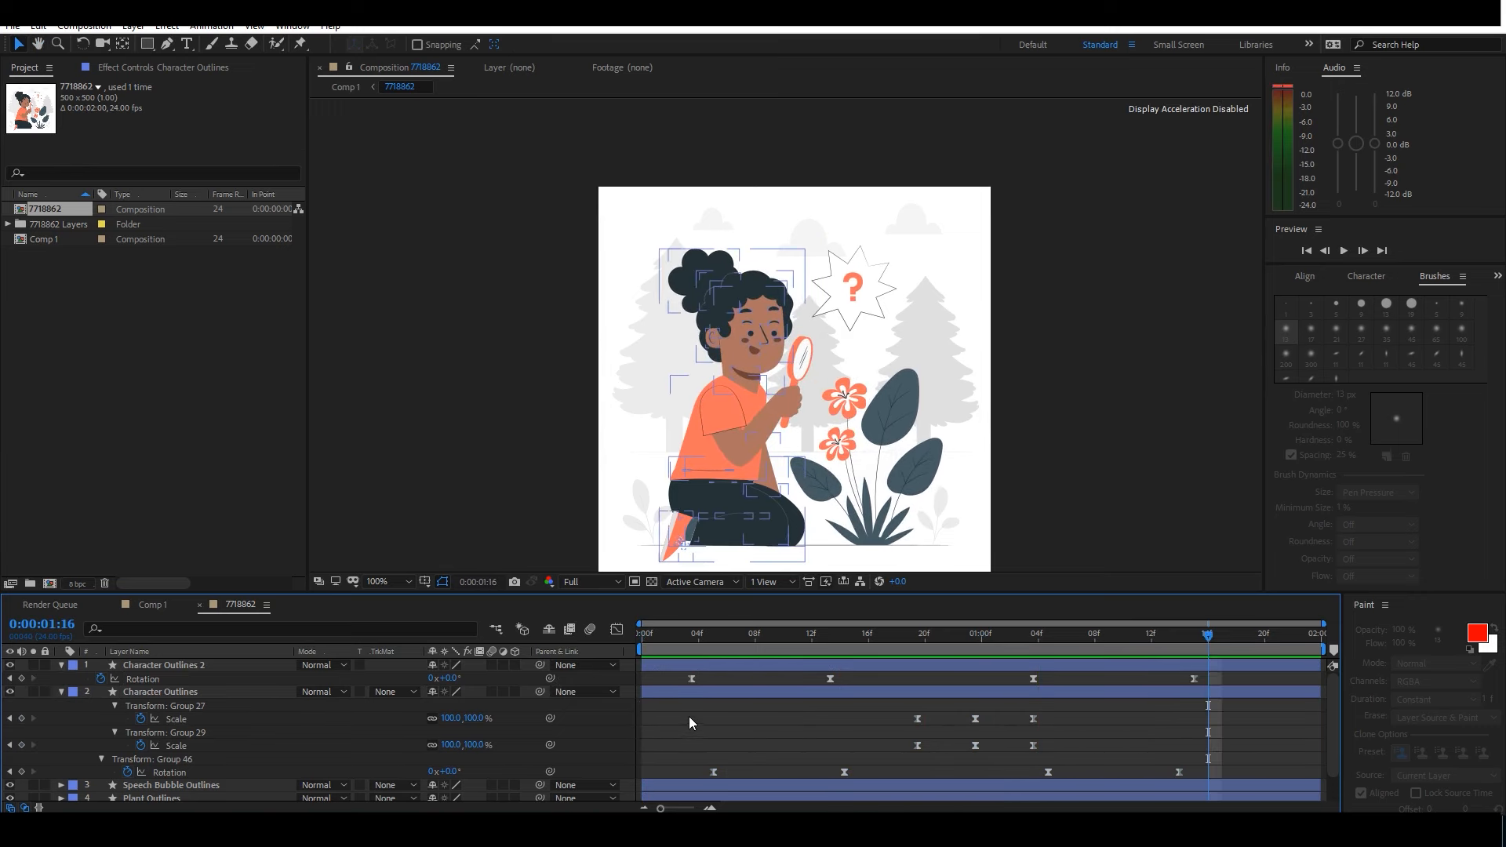
Collapse both character layers in the timeline and open the Bodymovin extension.
click(61, 692)
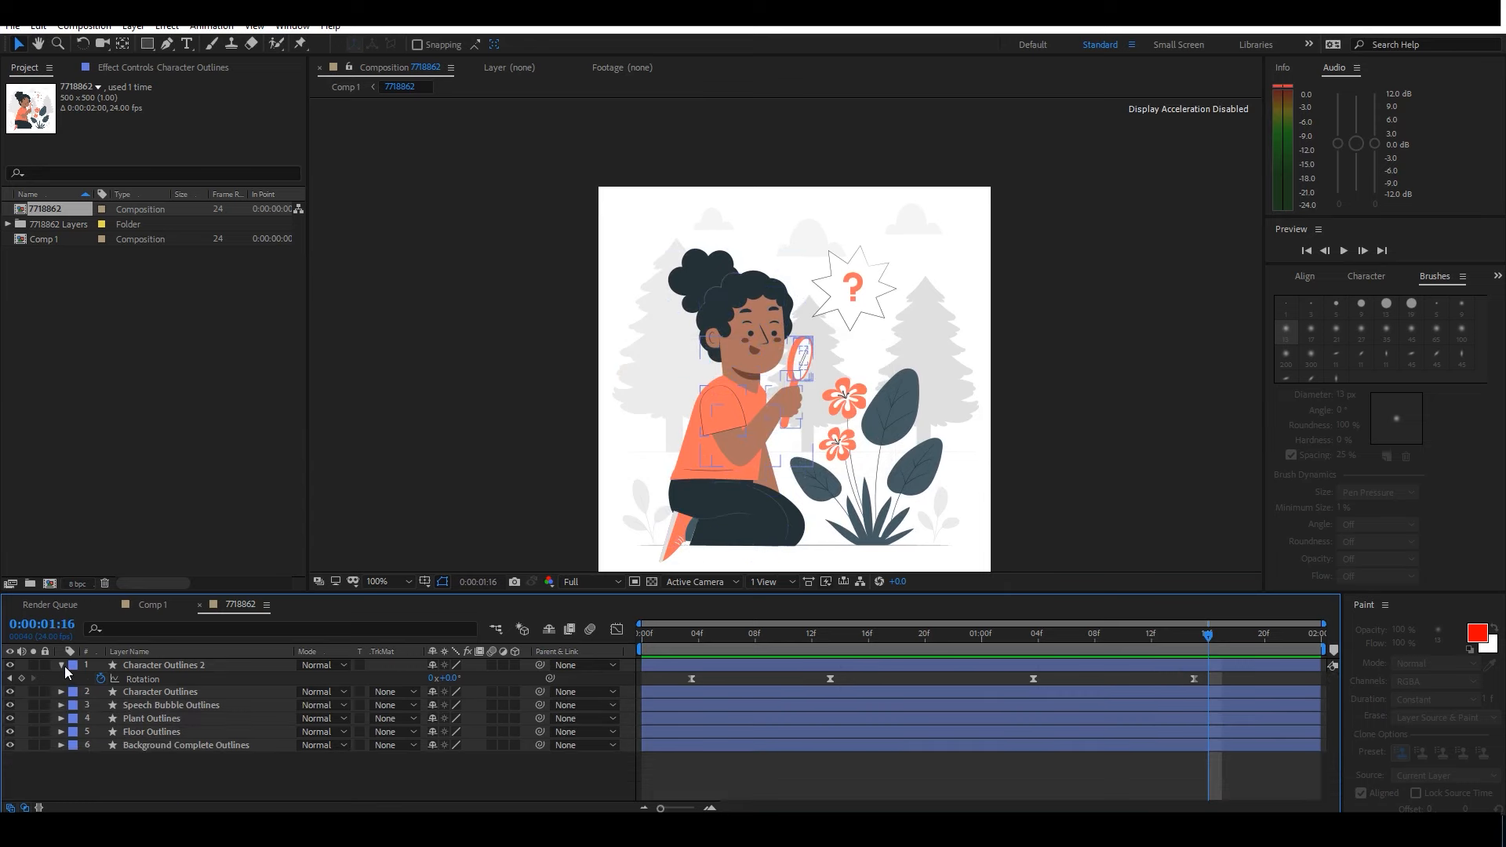
click(61, 664)
click(451, 355)
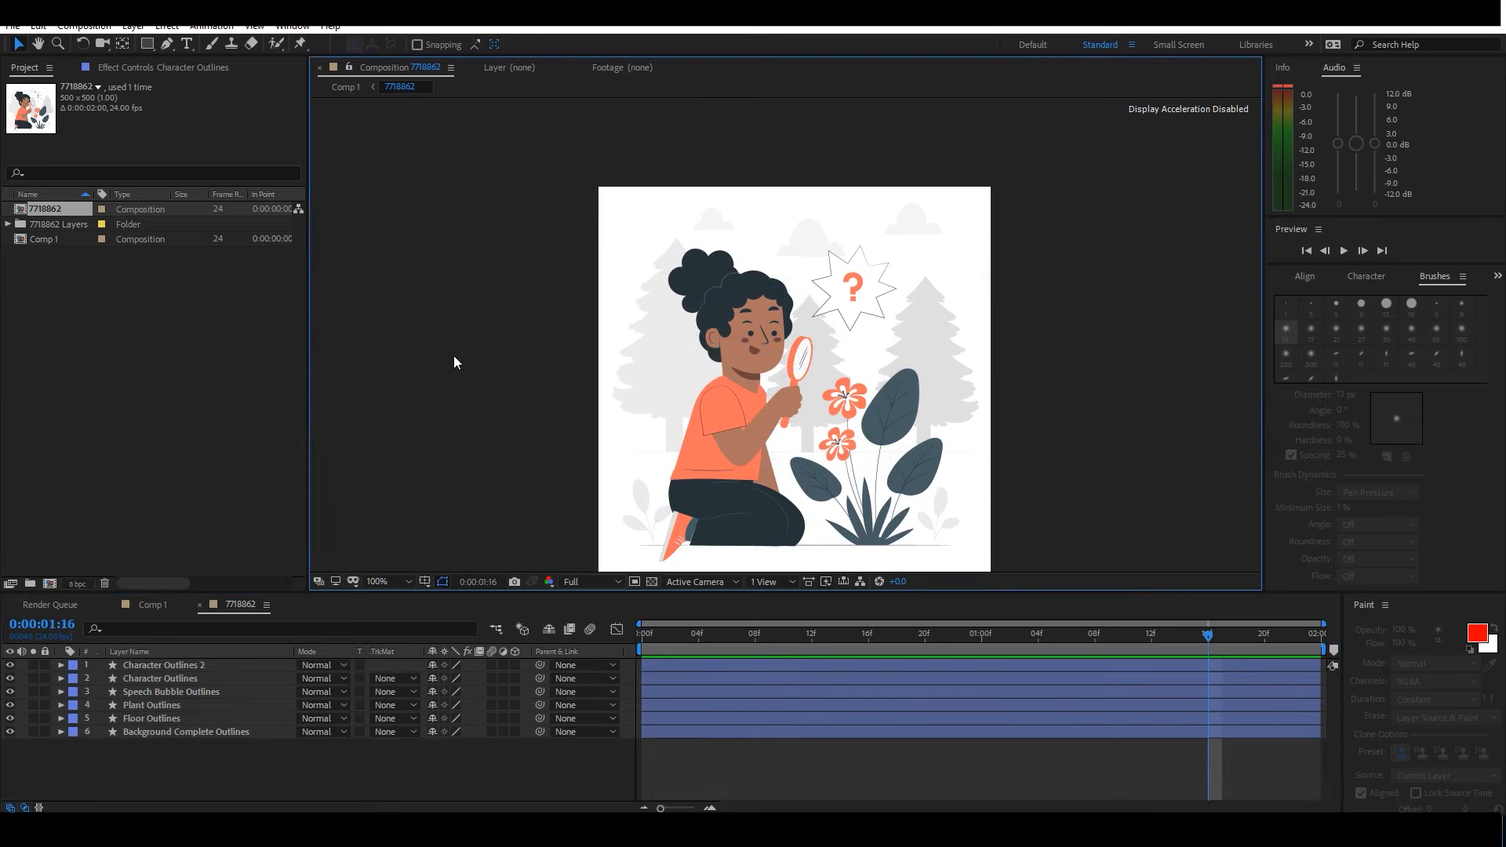
click(290, 28)
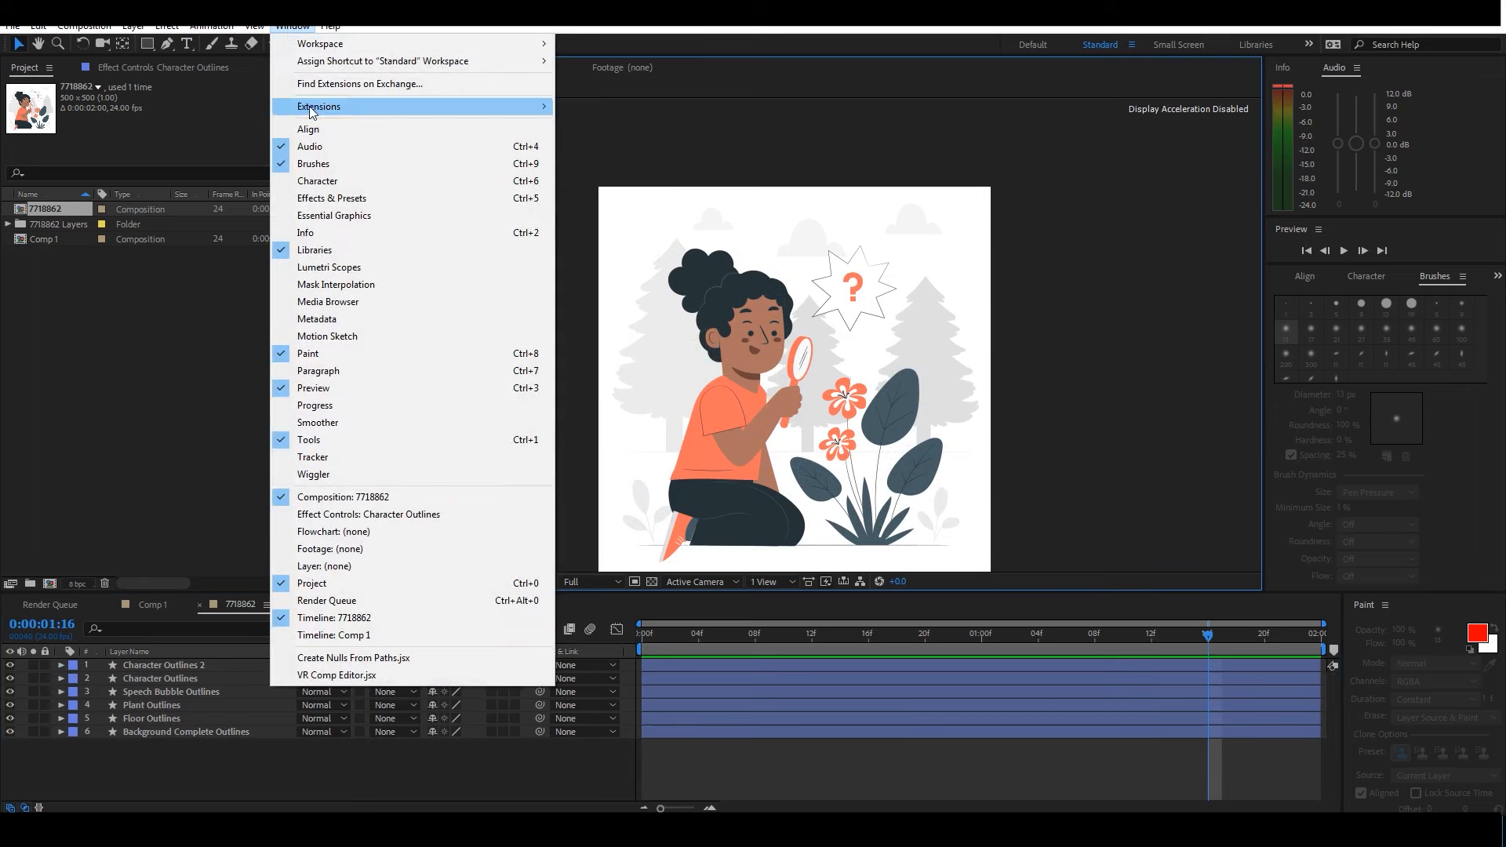
mouse_move(346, 109)
click(604, 124)
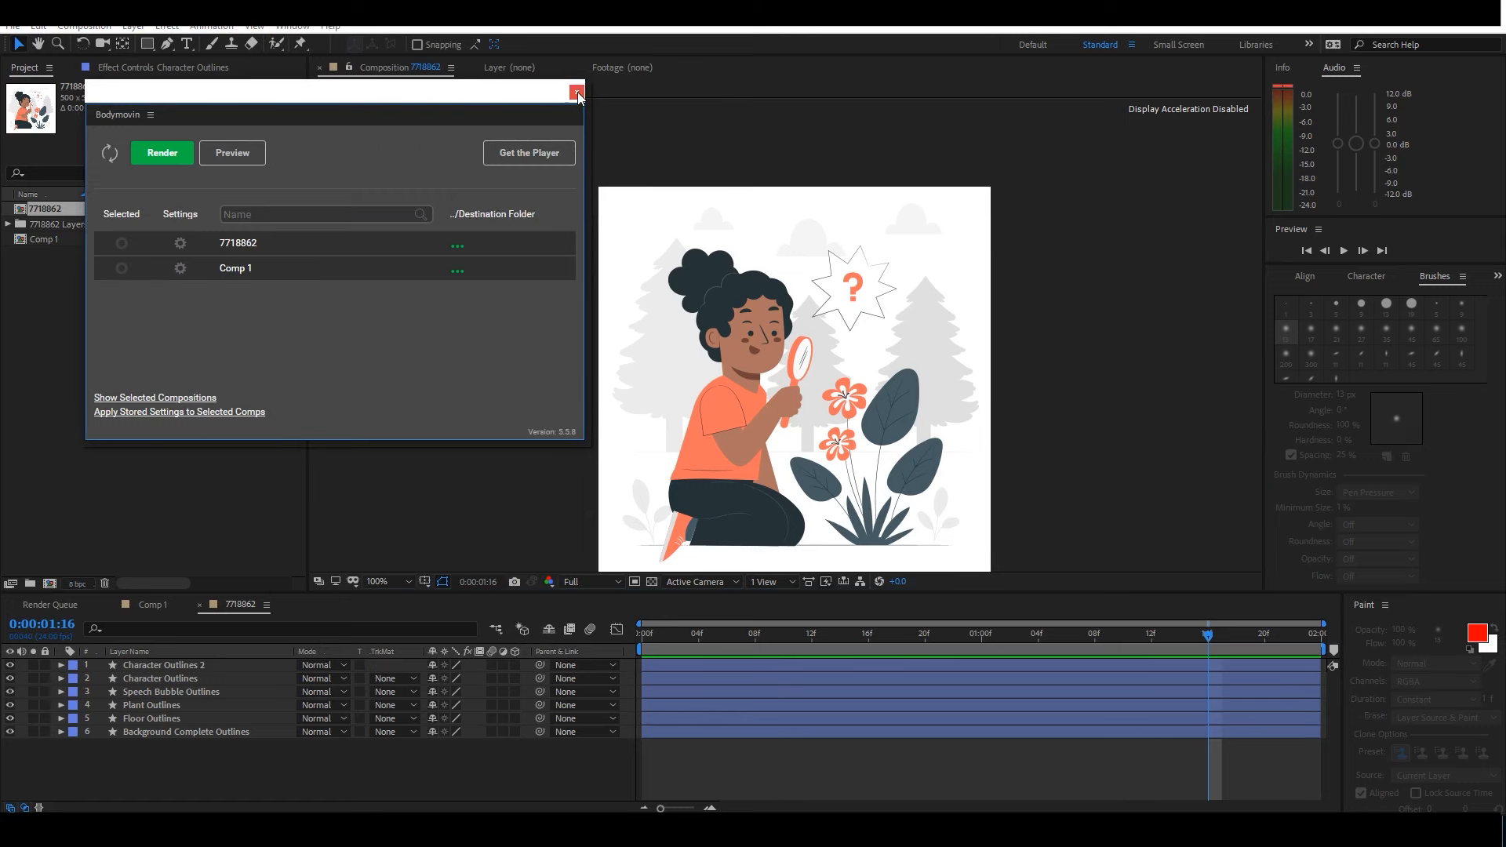
Render Comp 1 with Bodymovin as the JSON file research lottie on the Desktop.
click(121, 269)
click(166, 153)
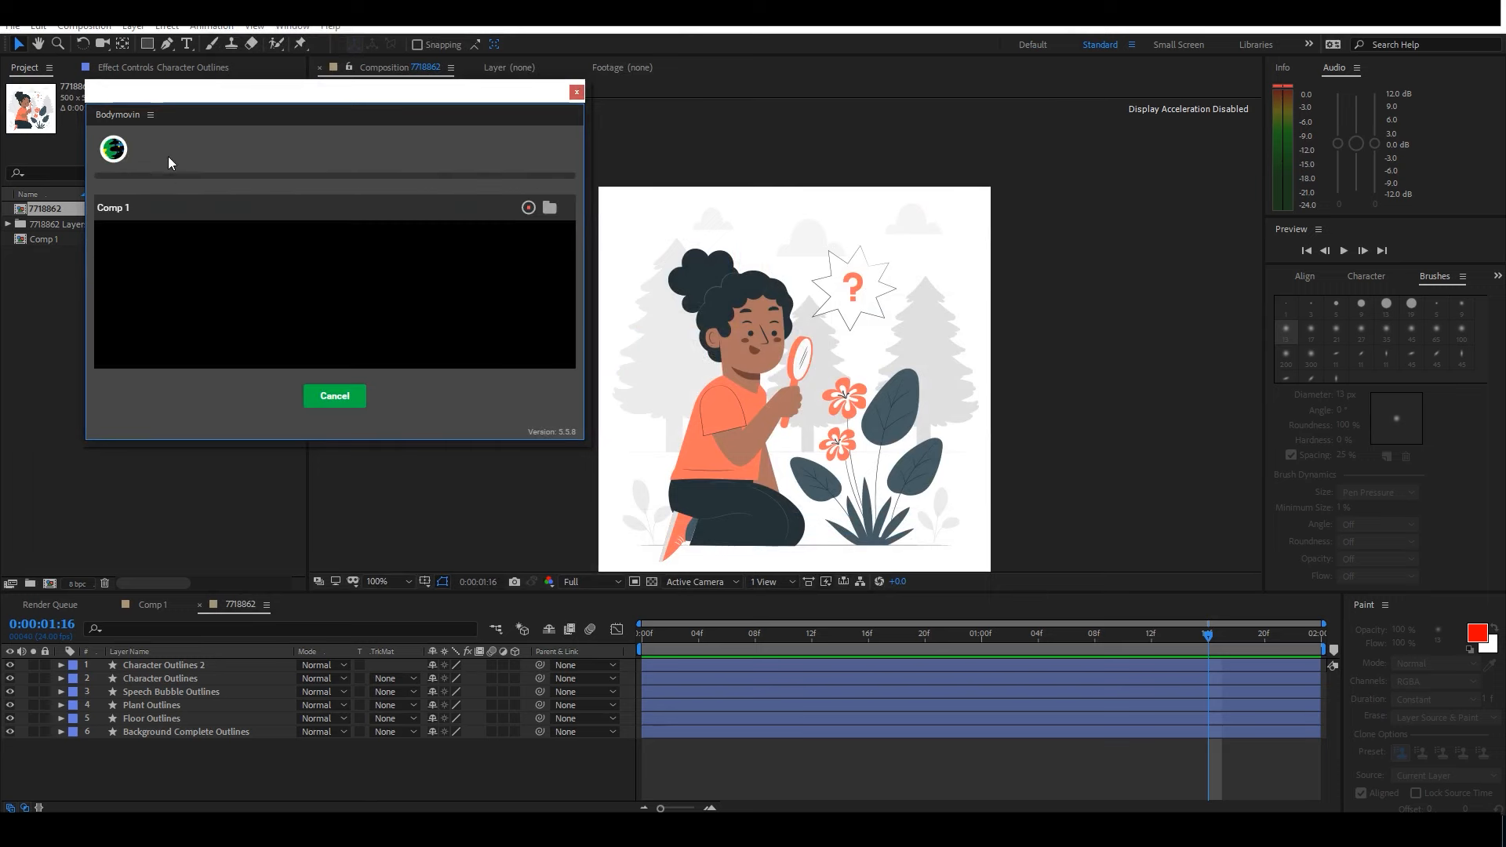
click(342, 402)
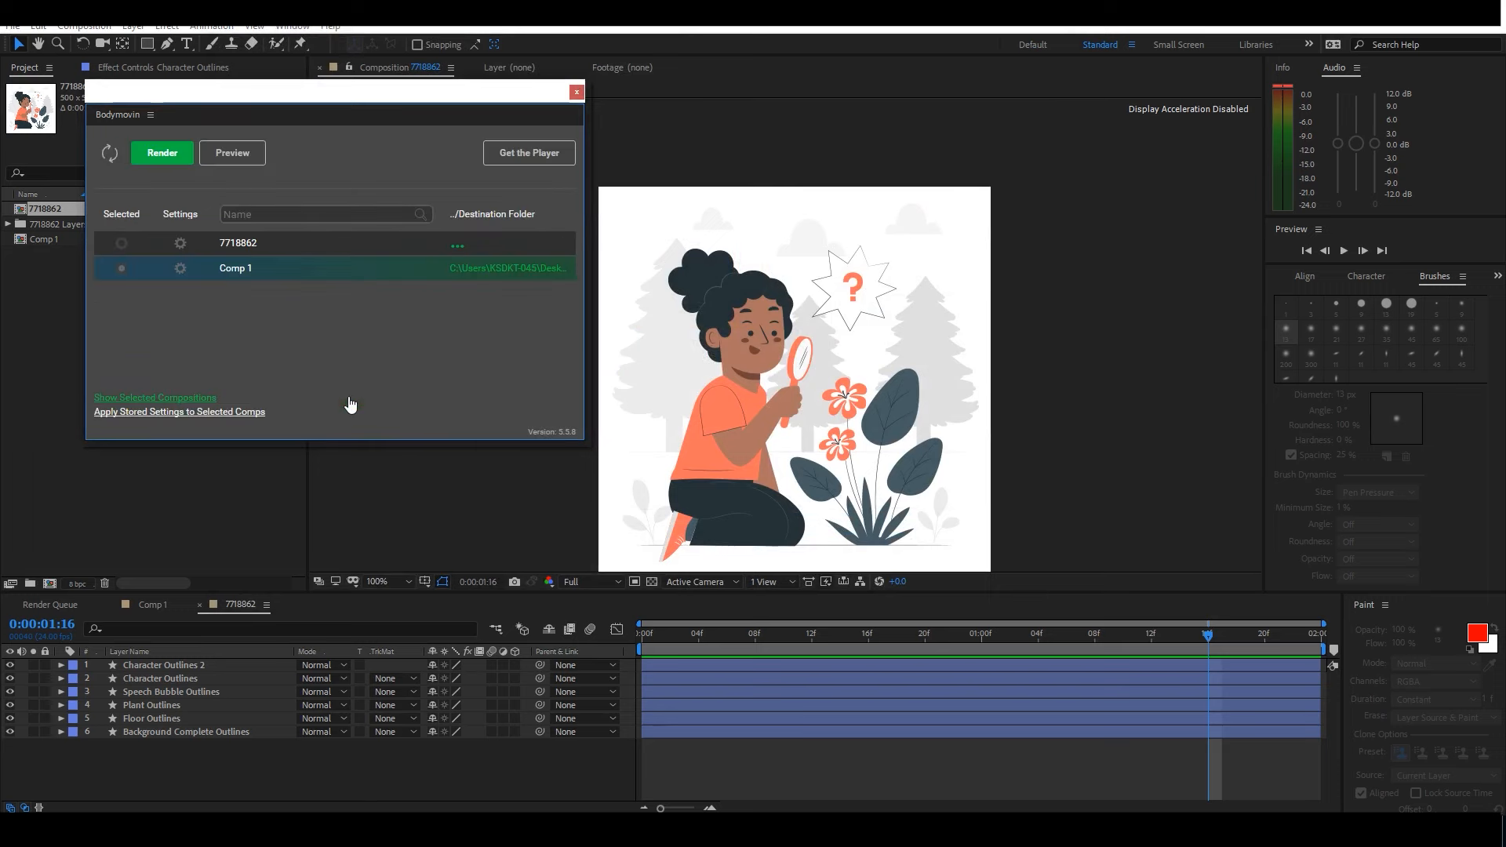
Preview the current Comp 1 render in Bodymovin, scrub it through to the end, and close the extension.
click(236, 150)
click(228, 154)
click(153, 202)
drag(113, 386, 582, 351)
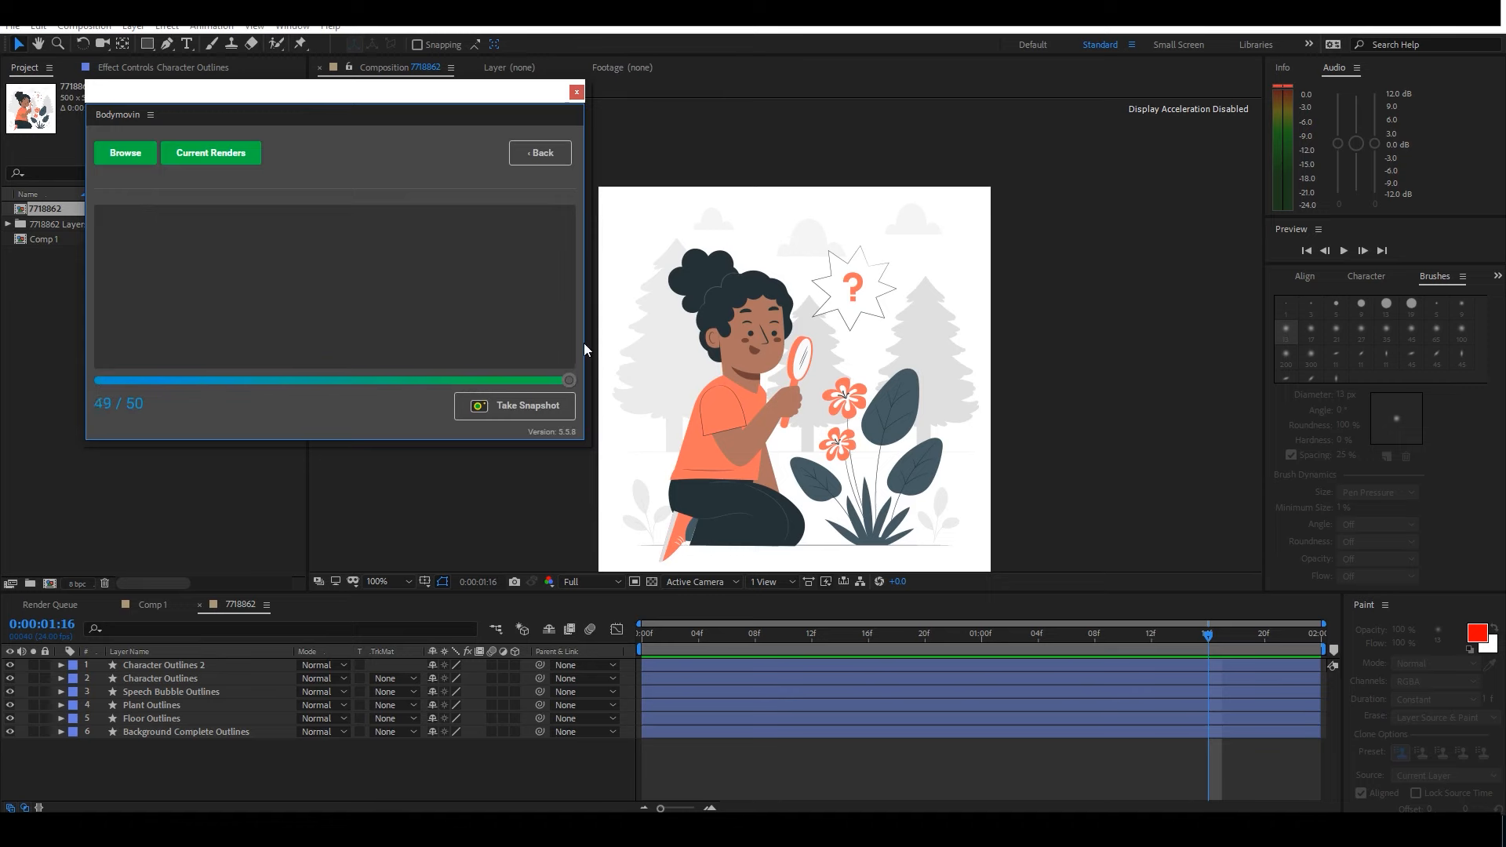
click(576, 93)
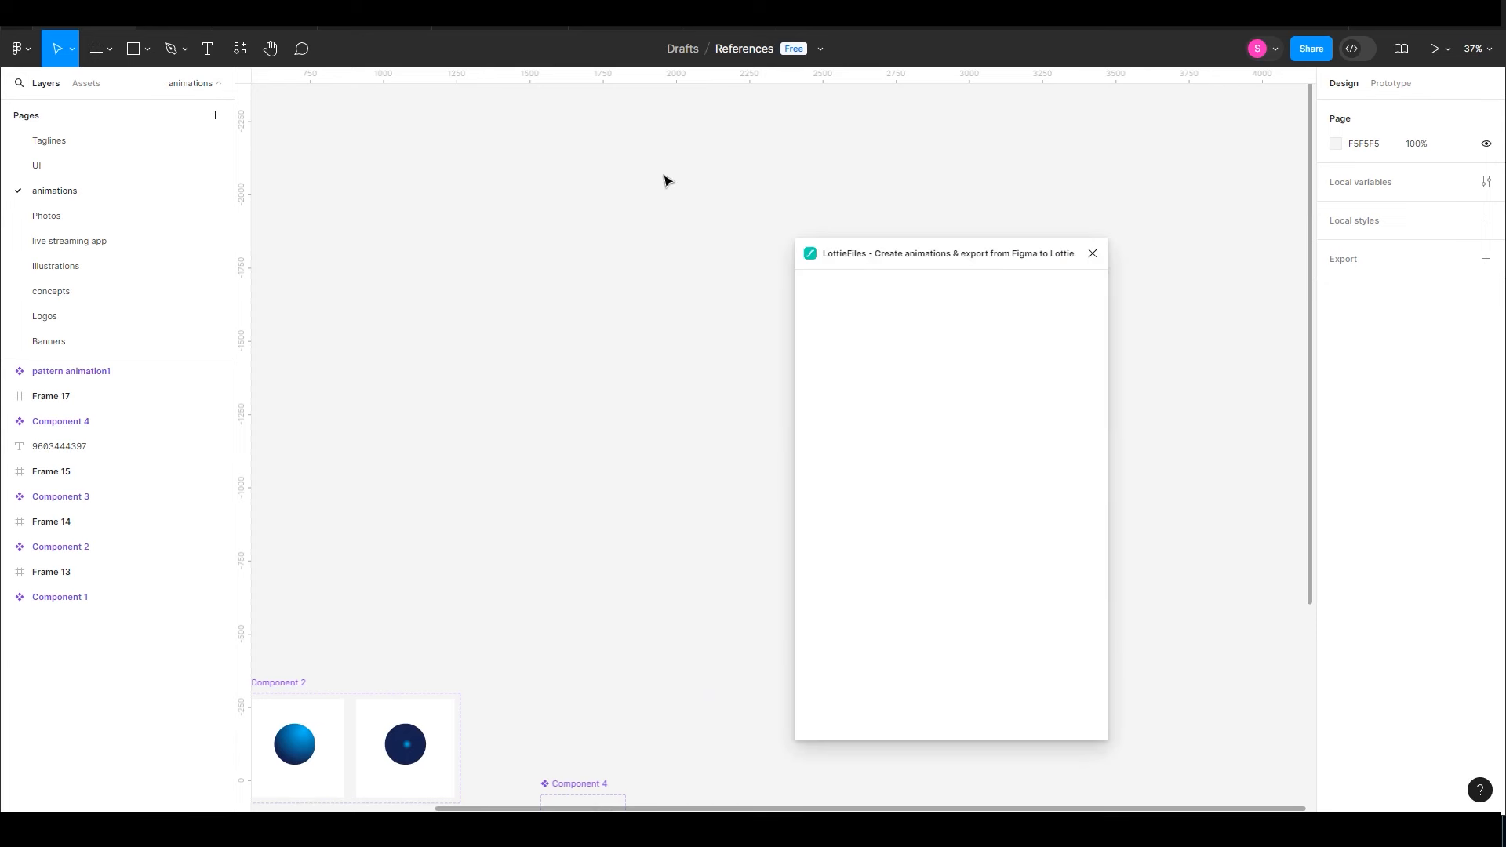
Switch to Figma, close the open plugin window, search the plugins for "lott" and run LottieFiles.
click(1093, 253)
right_click(737, 248)
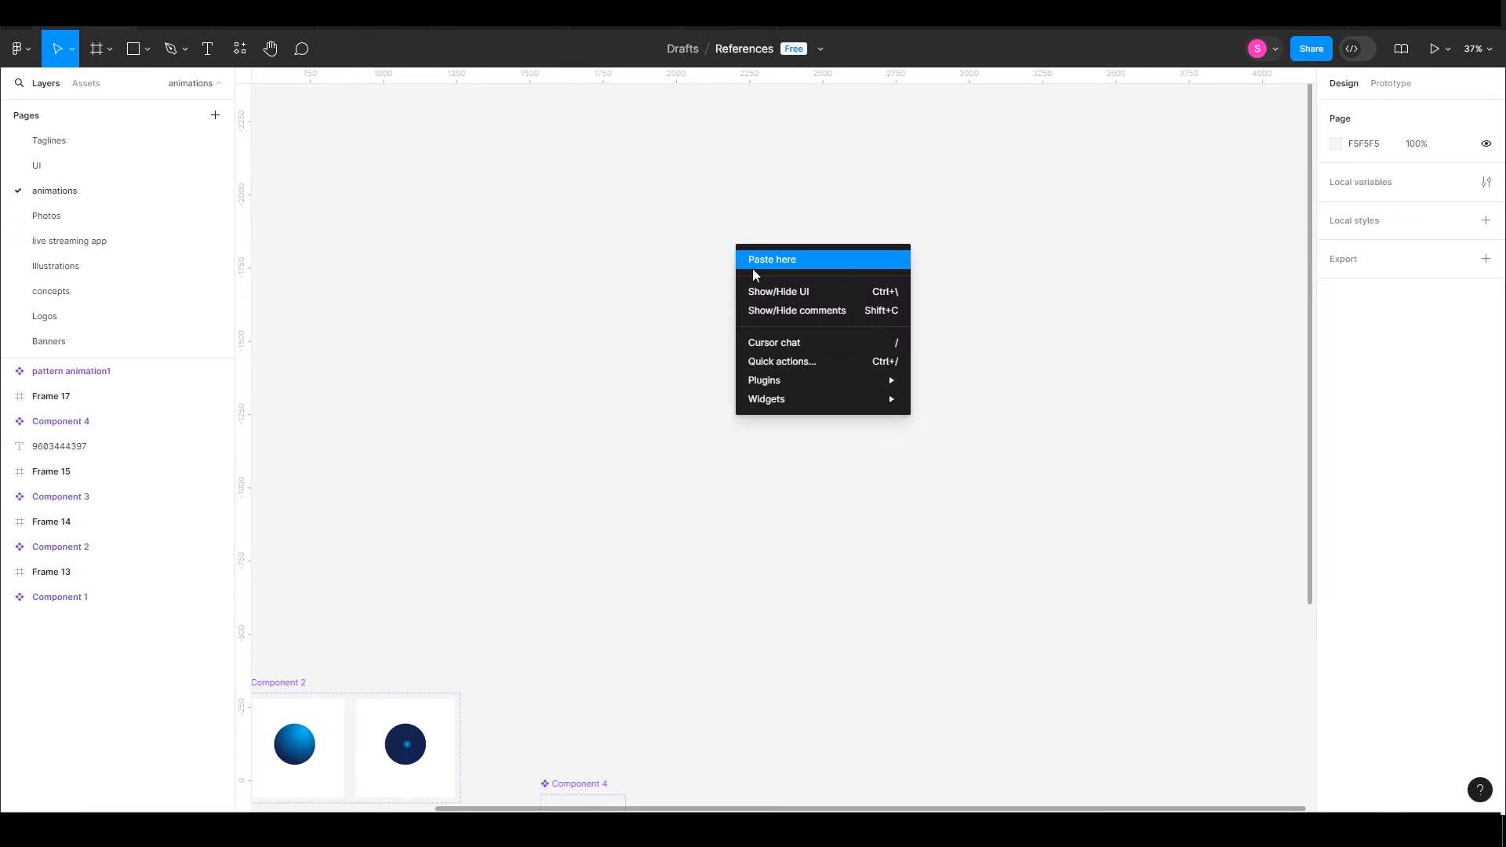
mouse_move(791, 386)
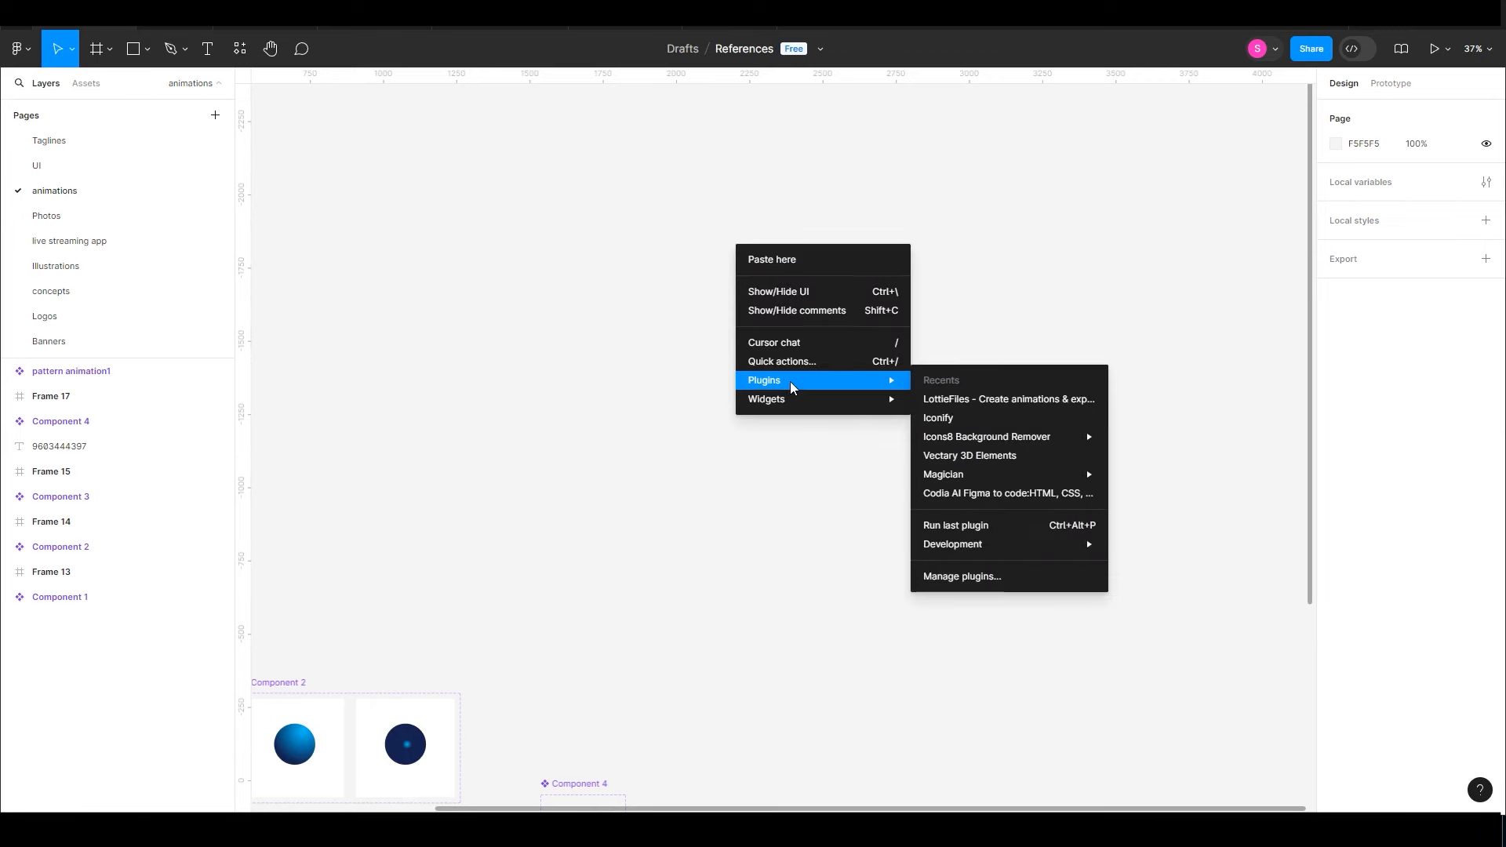
click(960, 576)
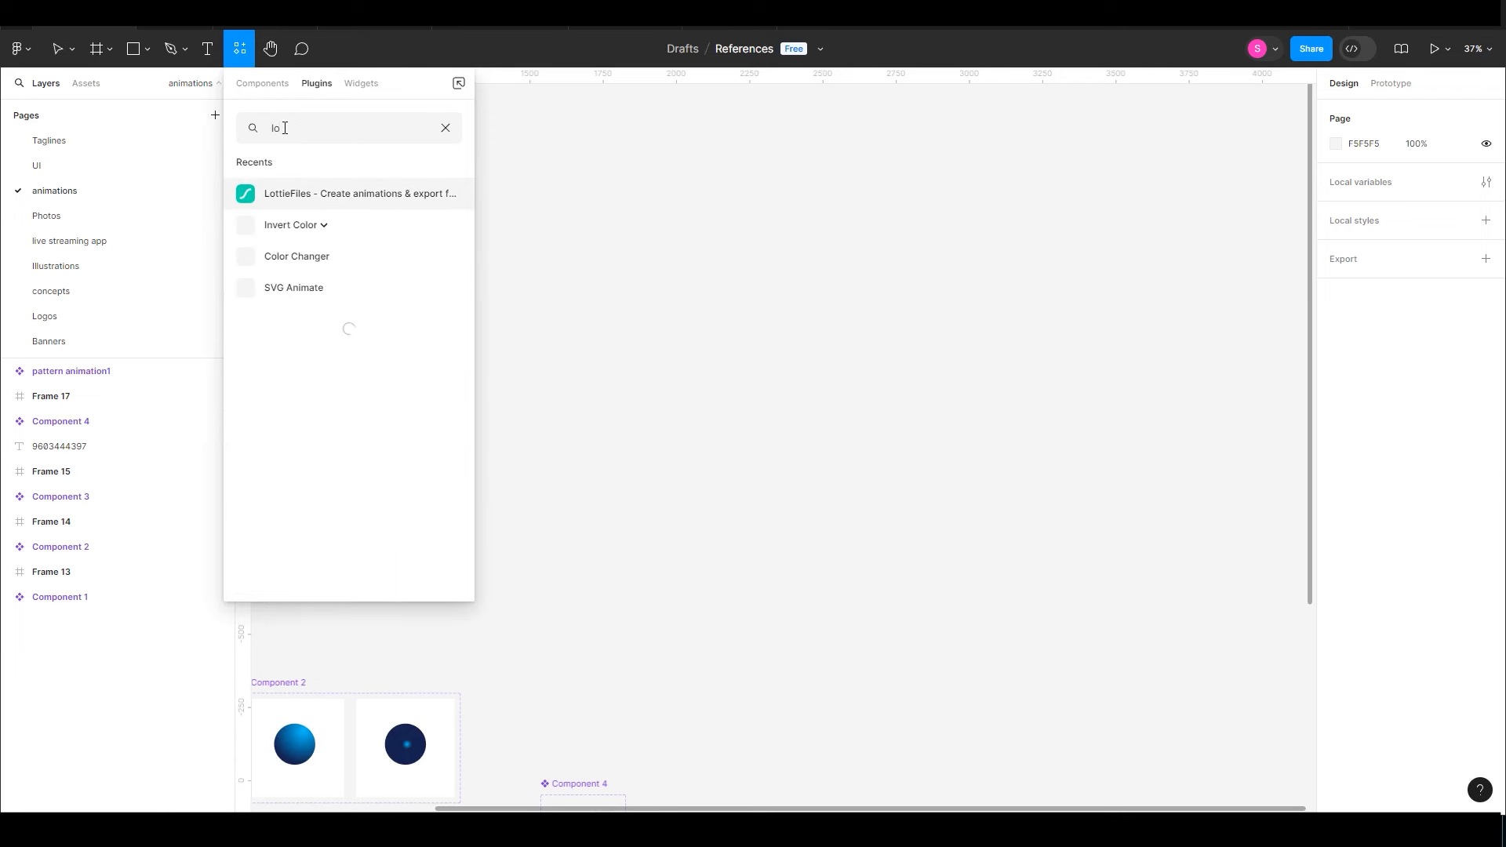
text(lott)
click(322, 198)
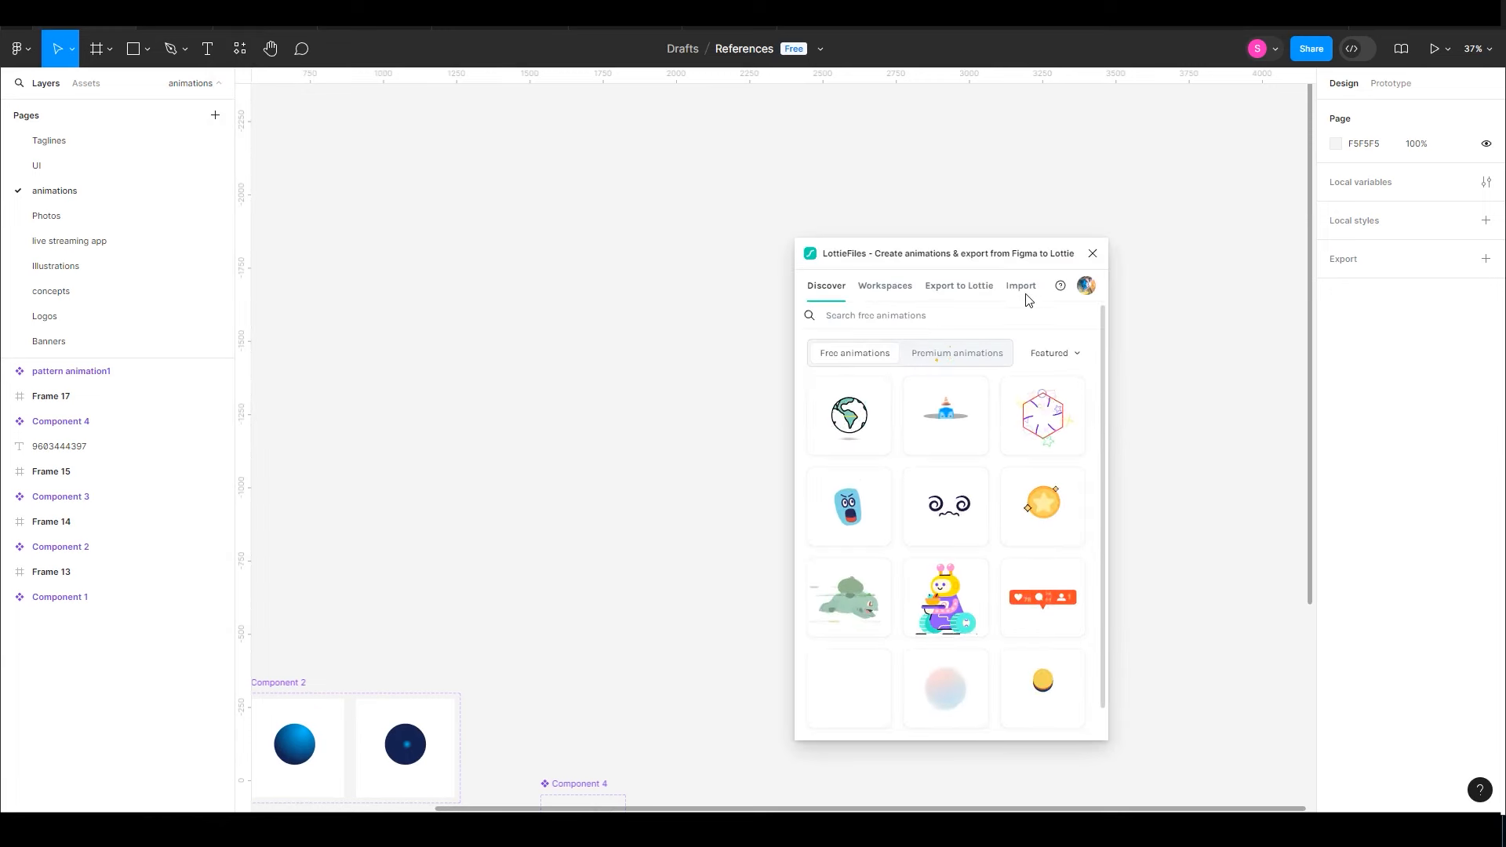
Import the research lottie JSON file from the Desktop into LottieFiles and turn off the checkerboard background of its preview.
click(1023, 301)
click(951, 600)
click(666, 337)
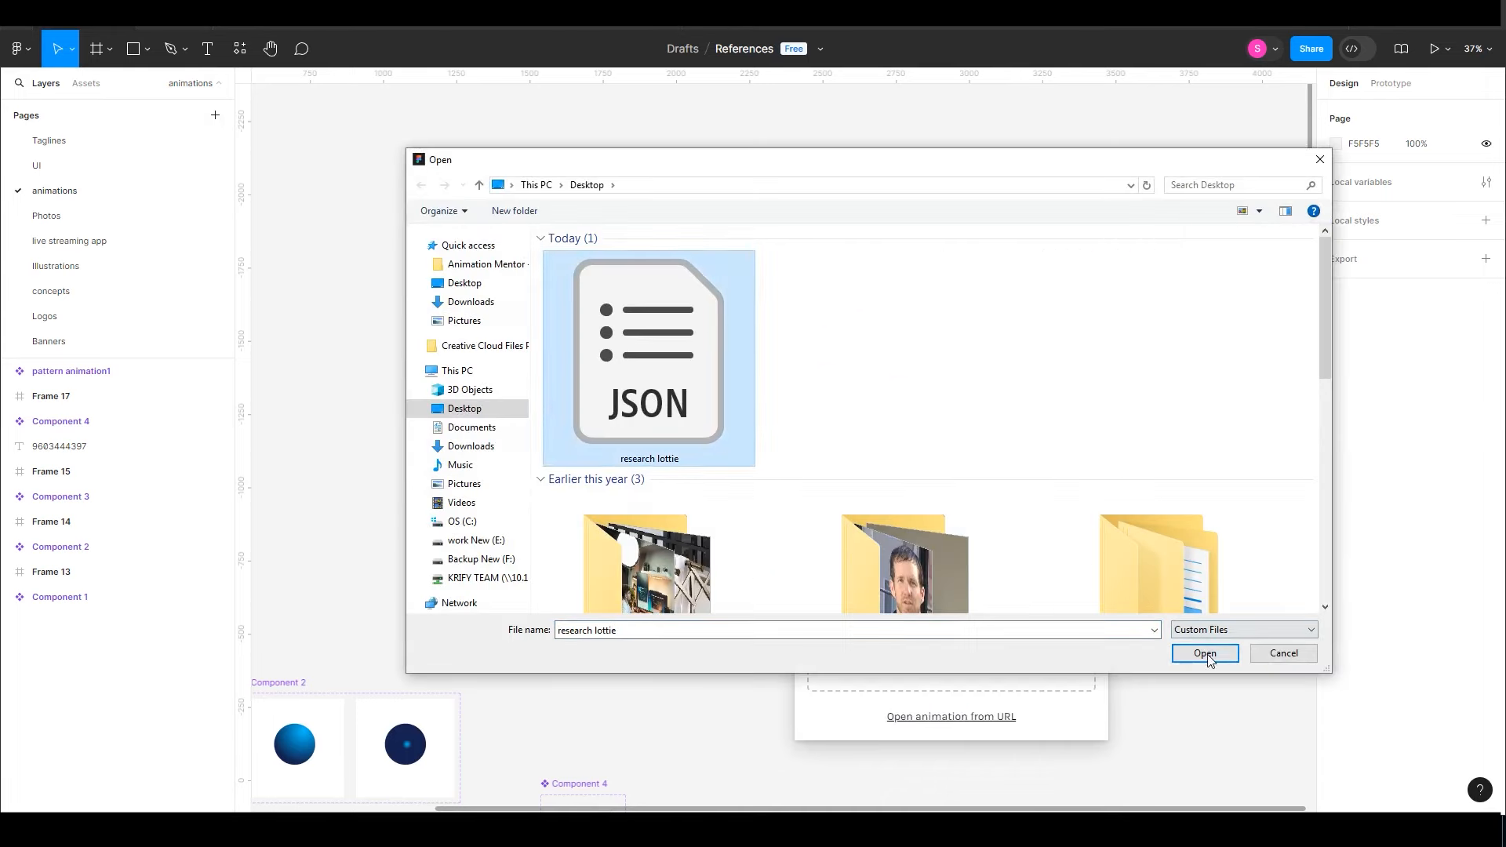
click(1201, 652)
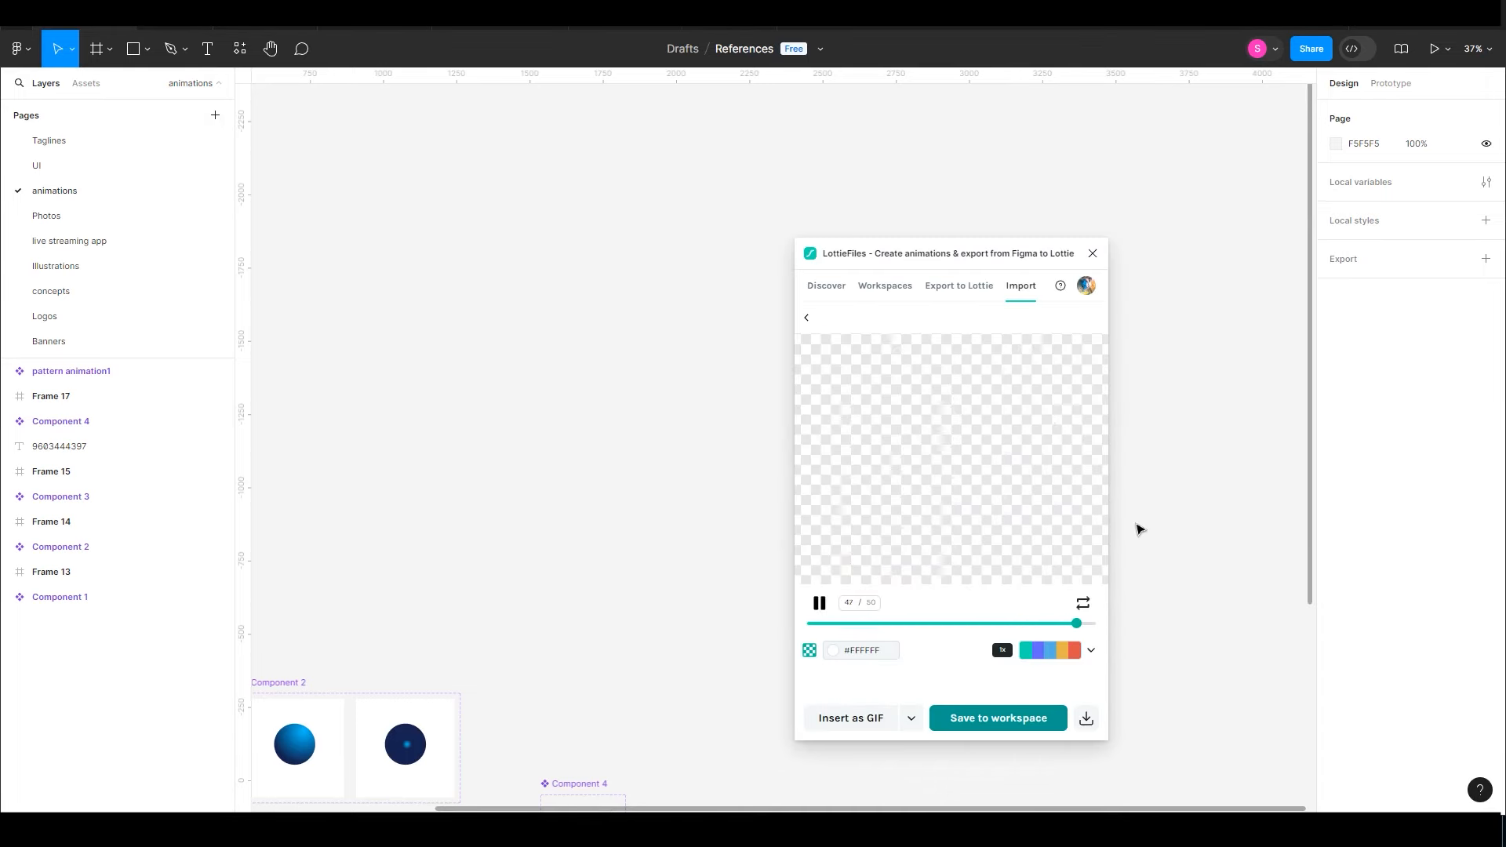
click(810, 653)
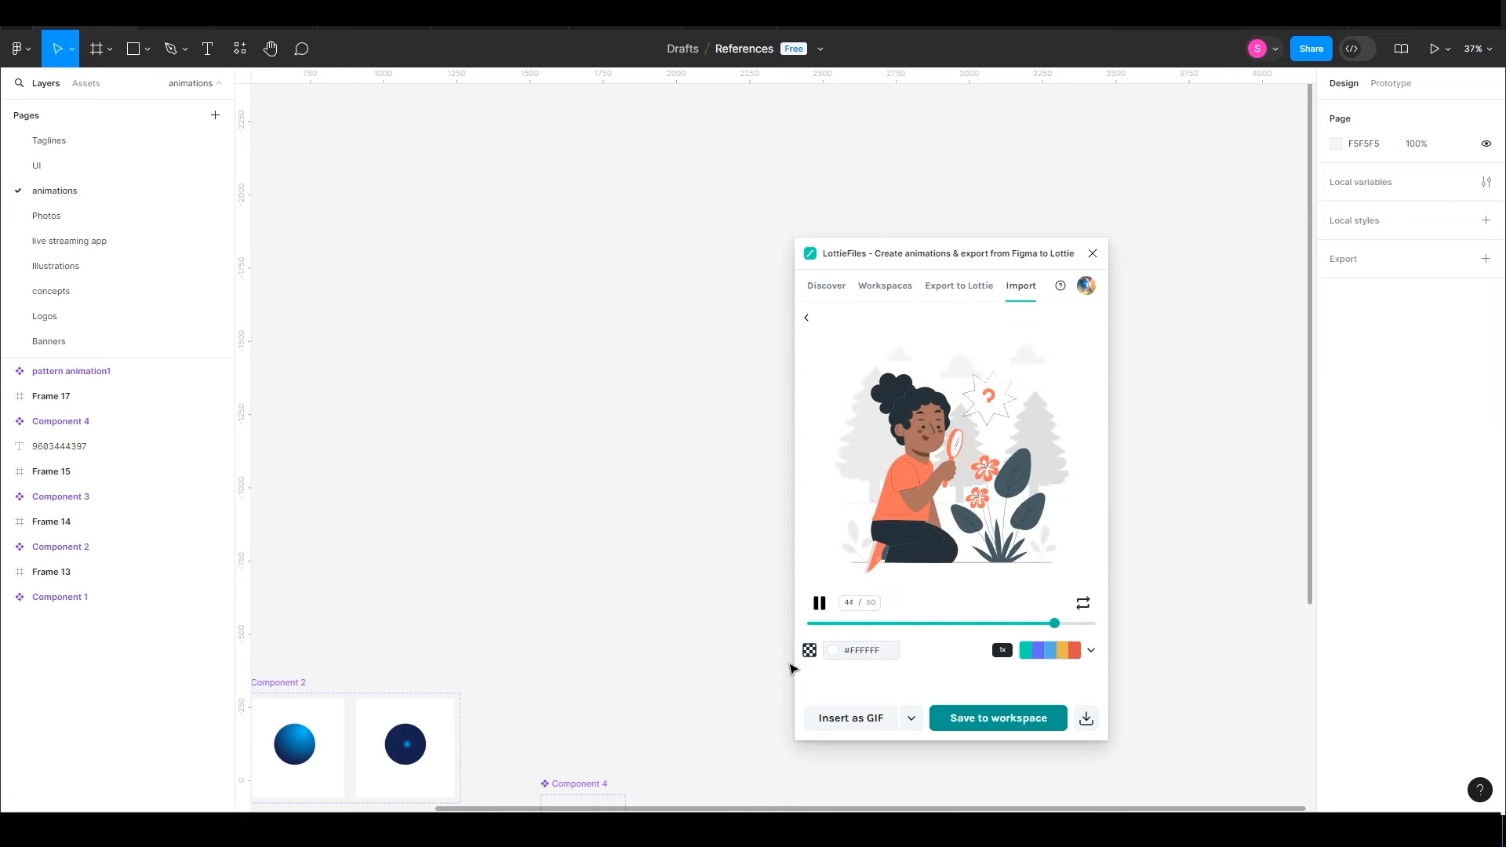
Insert the animation on the canvas as a Medium (500 x 500) GIF with transparency, and close the LottieFiles plugin.
click(849, 718)
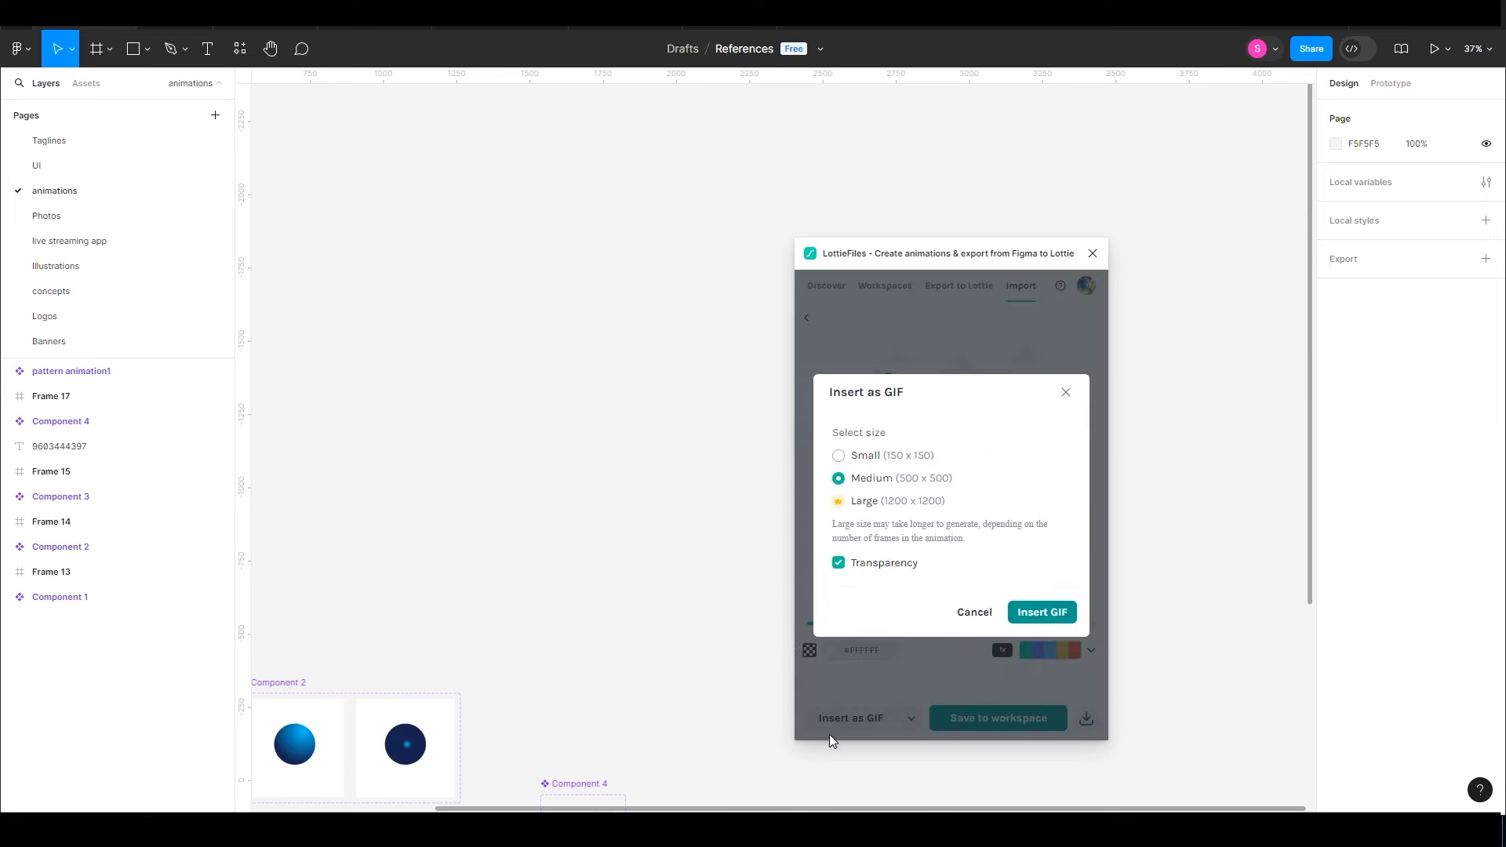
click(1027, 613)
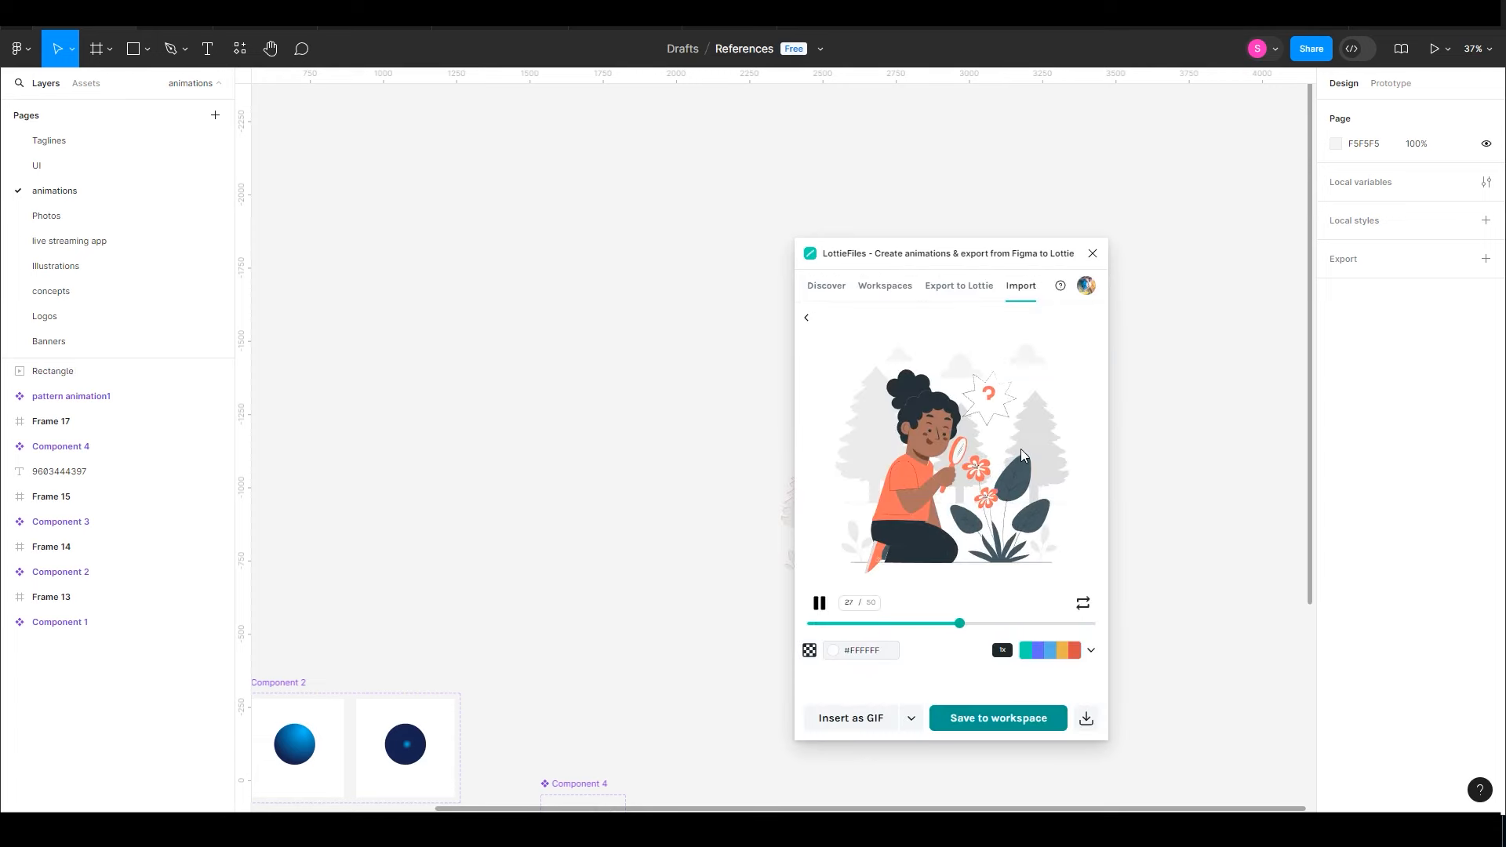
drag(805, 248, 476, 259)
click(767, 265)
Select the inserted GIF, play and scrub its animation in the fill settings, and deselect it.
click(858, 547)
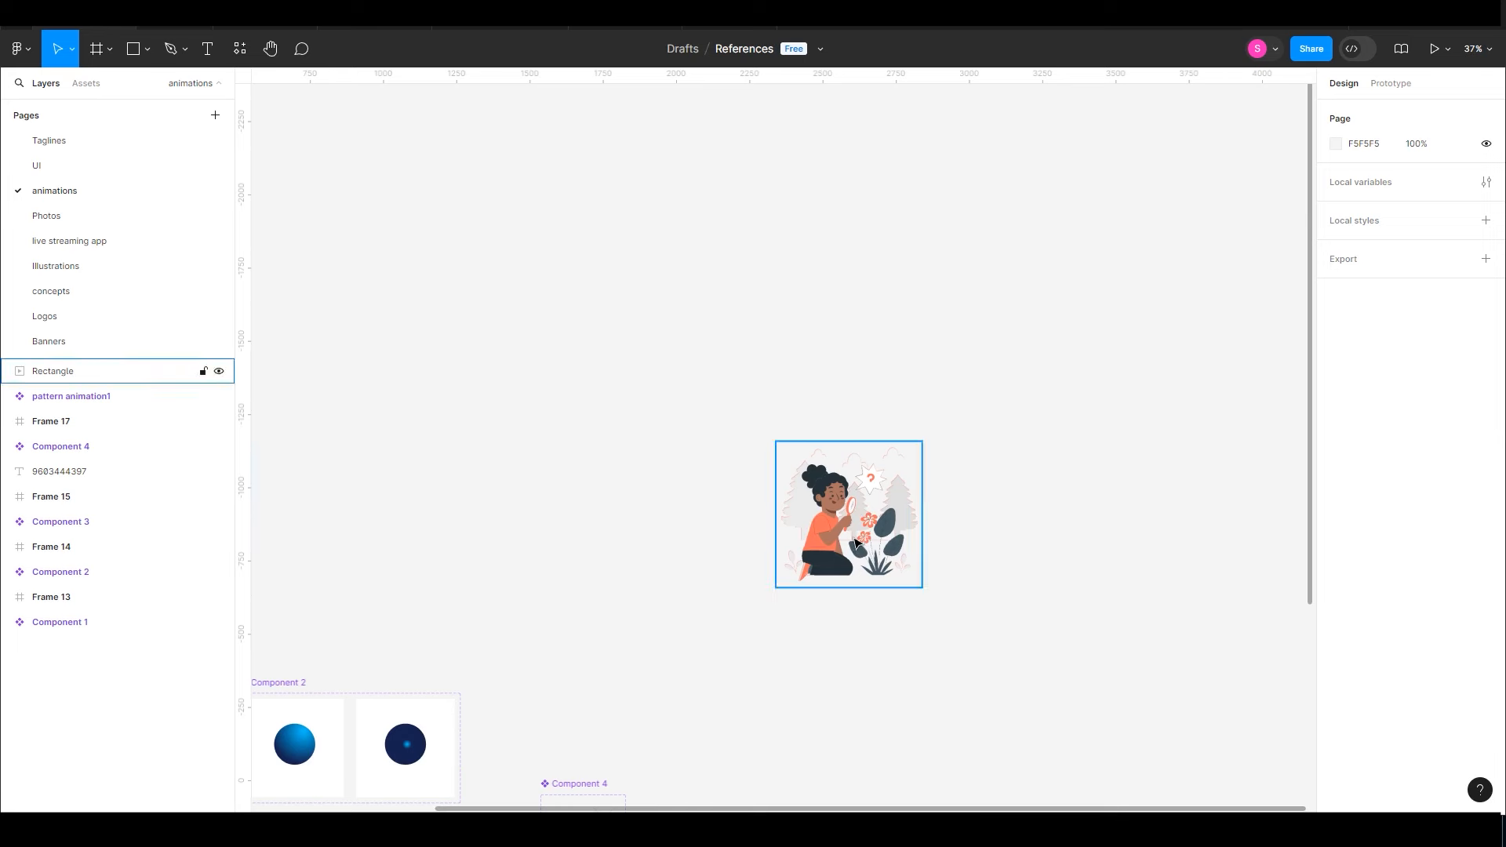
click(856, 540)
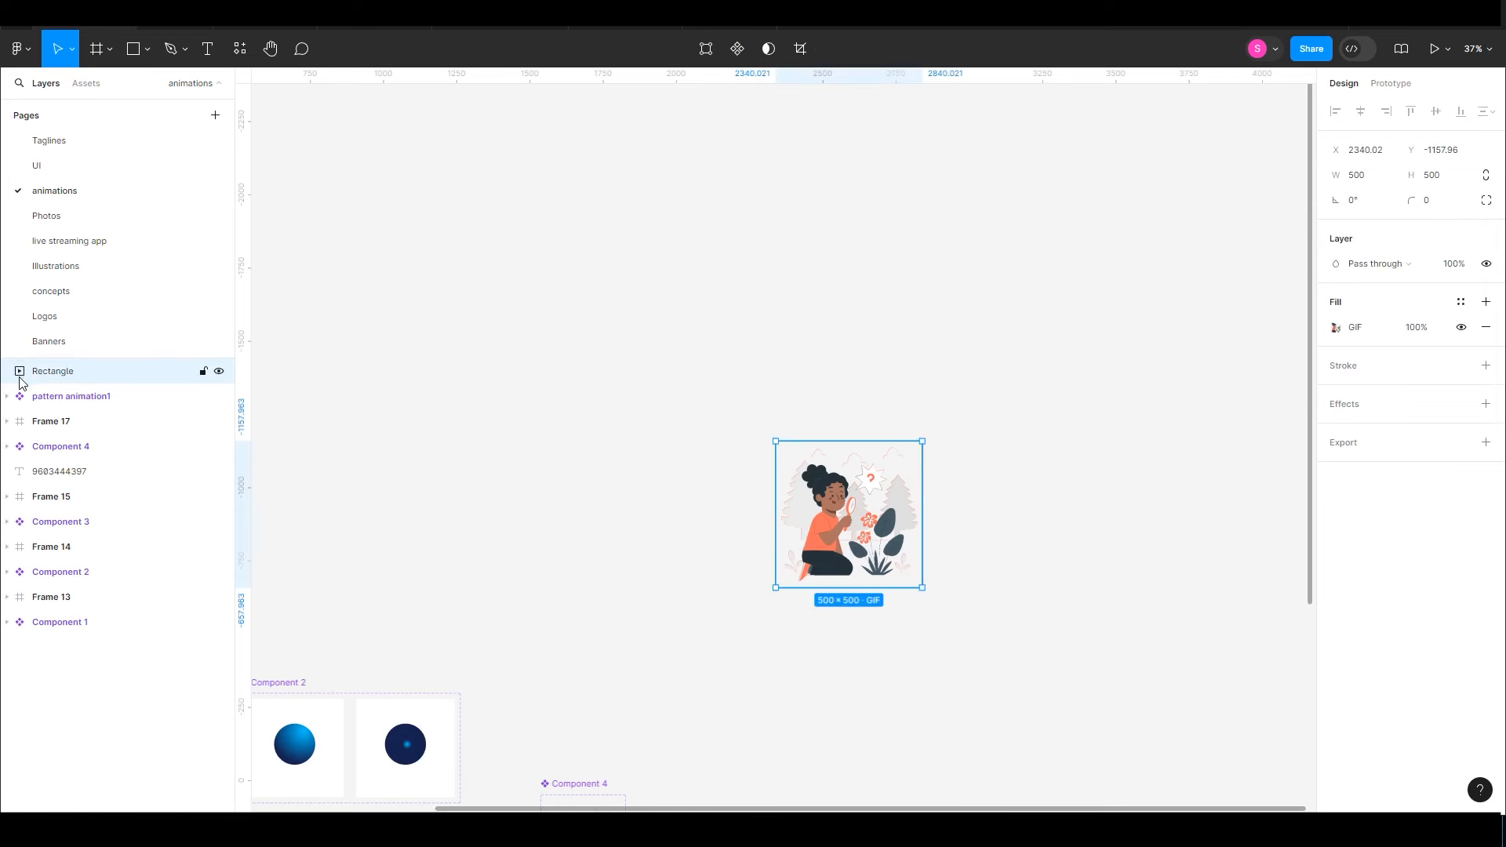
click(1335, 328)
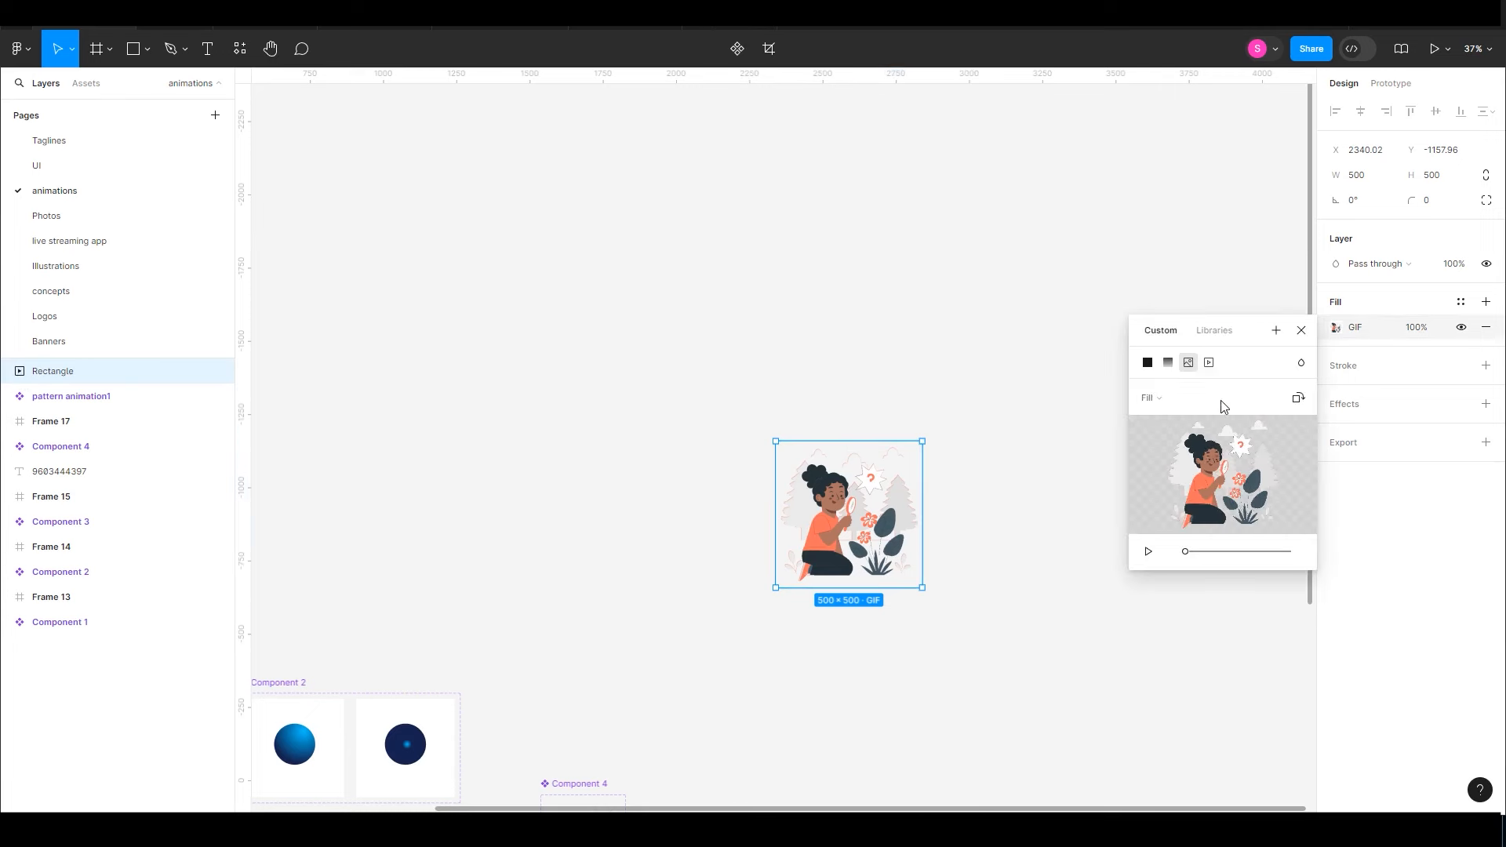
click(1147, 552)
click(1189, 556)
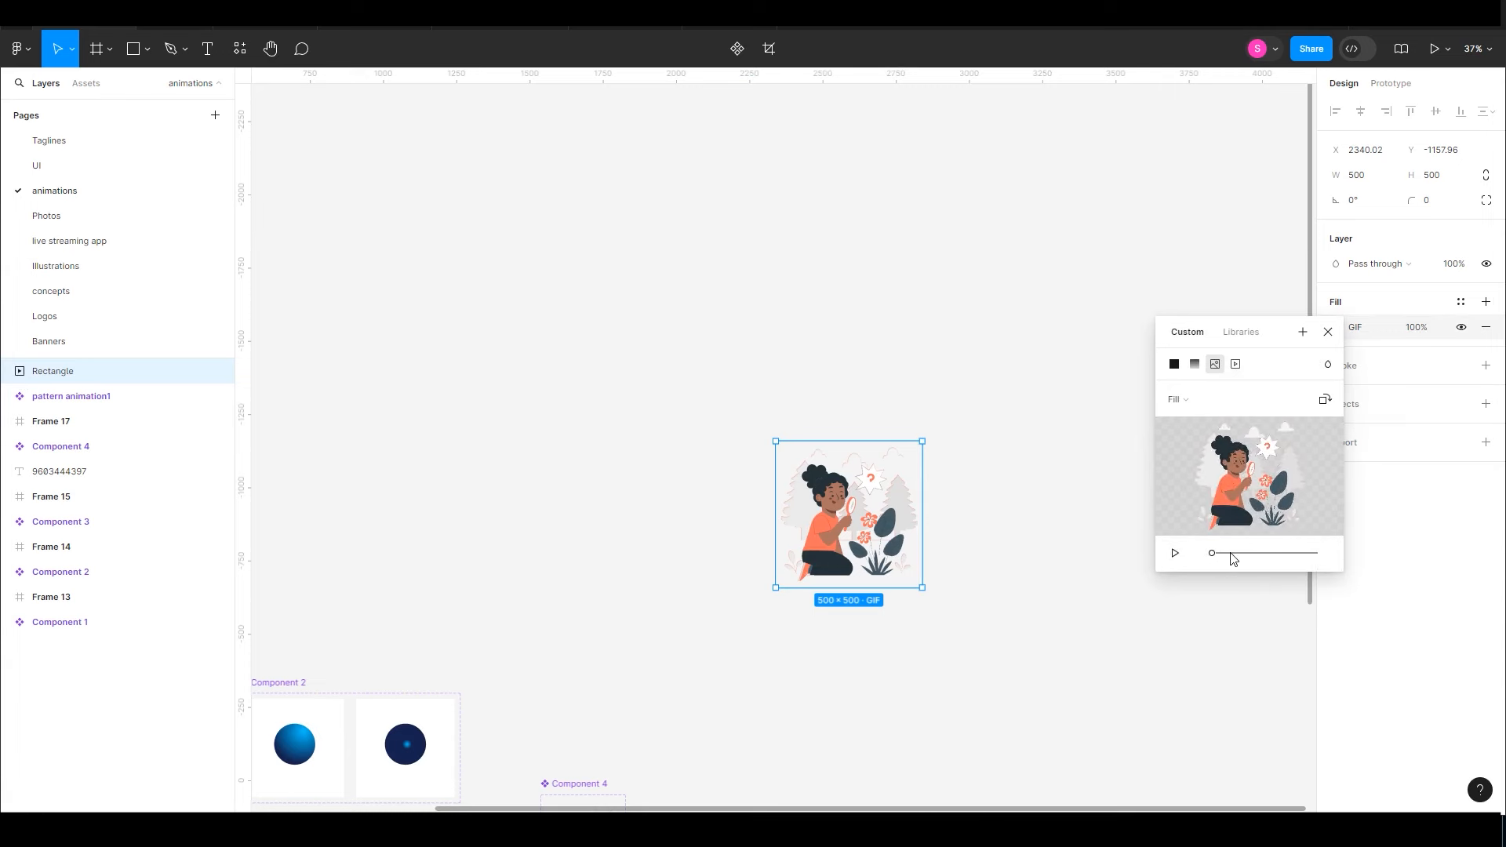
drag(1213, 554, 1161, 525)
click(1045, 352)
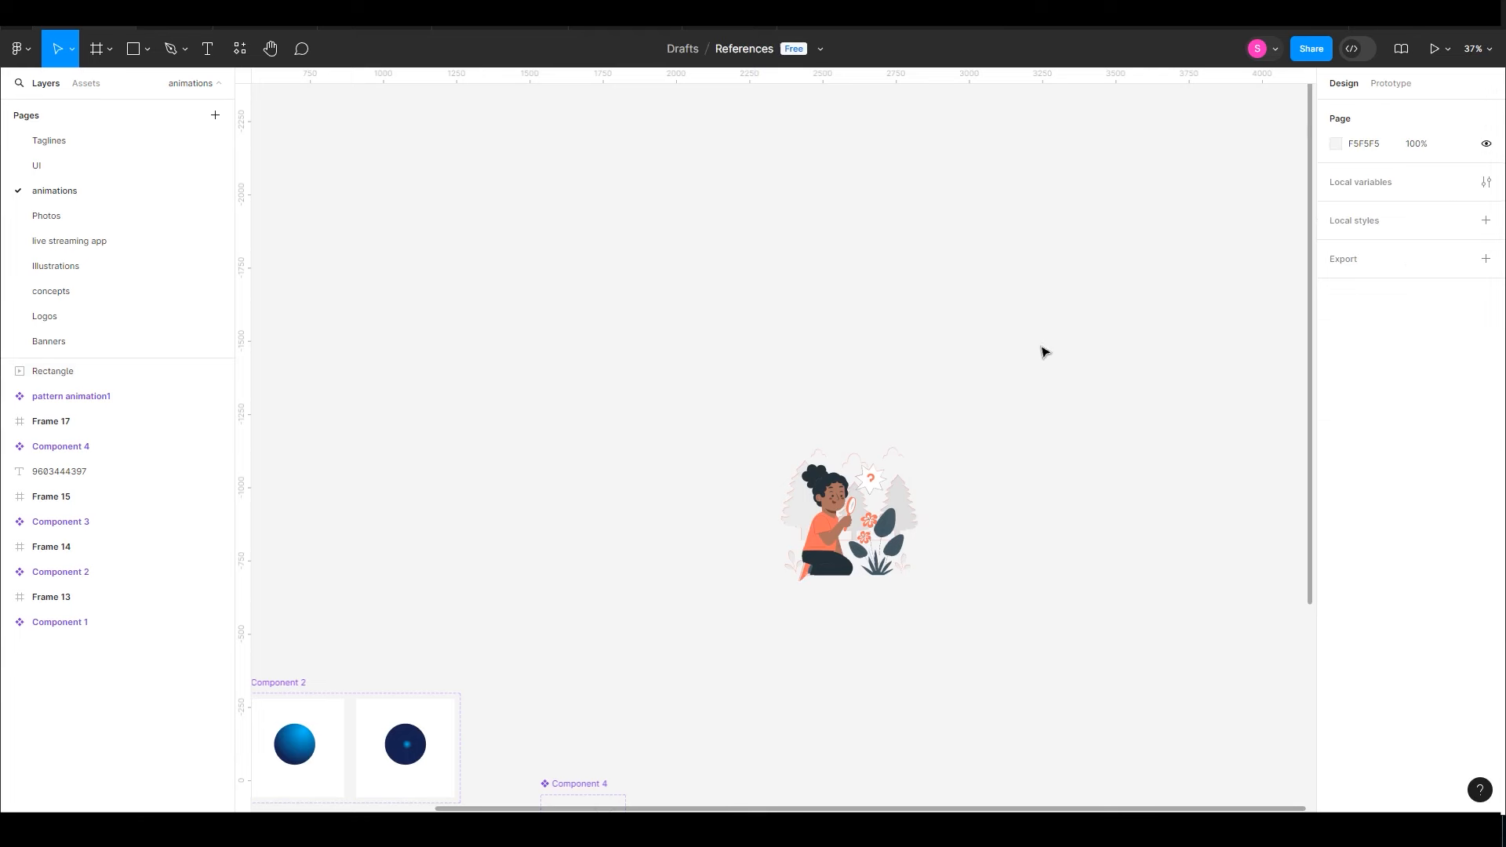
Examine the inserted GIF's outlines and transparent edges up close on the canvas.
scroll(989, 400, up, 5)
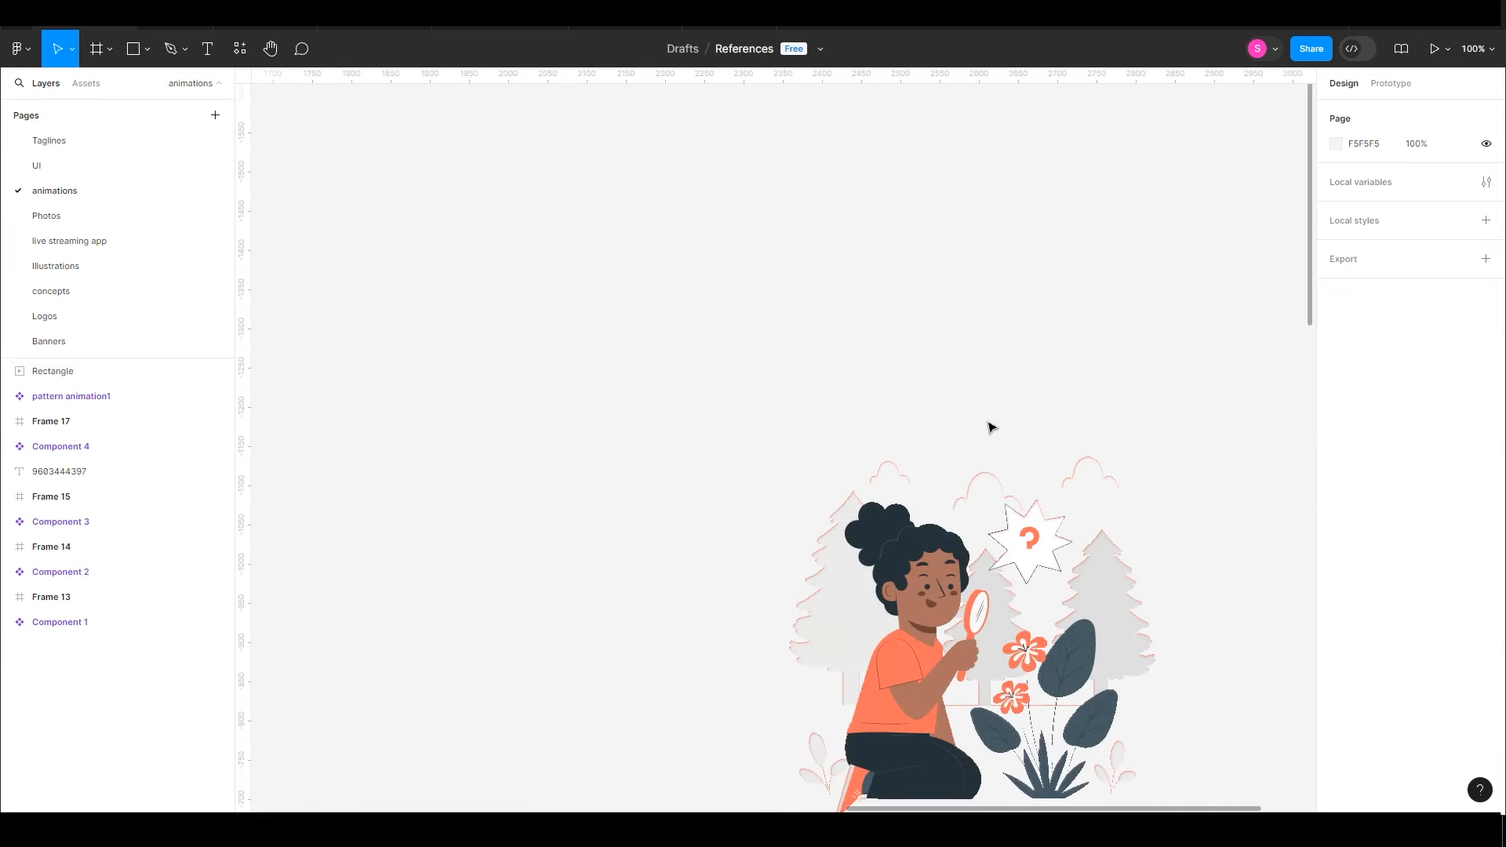
scroll(628, 376, down, 4)
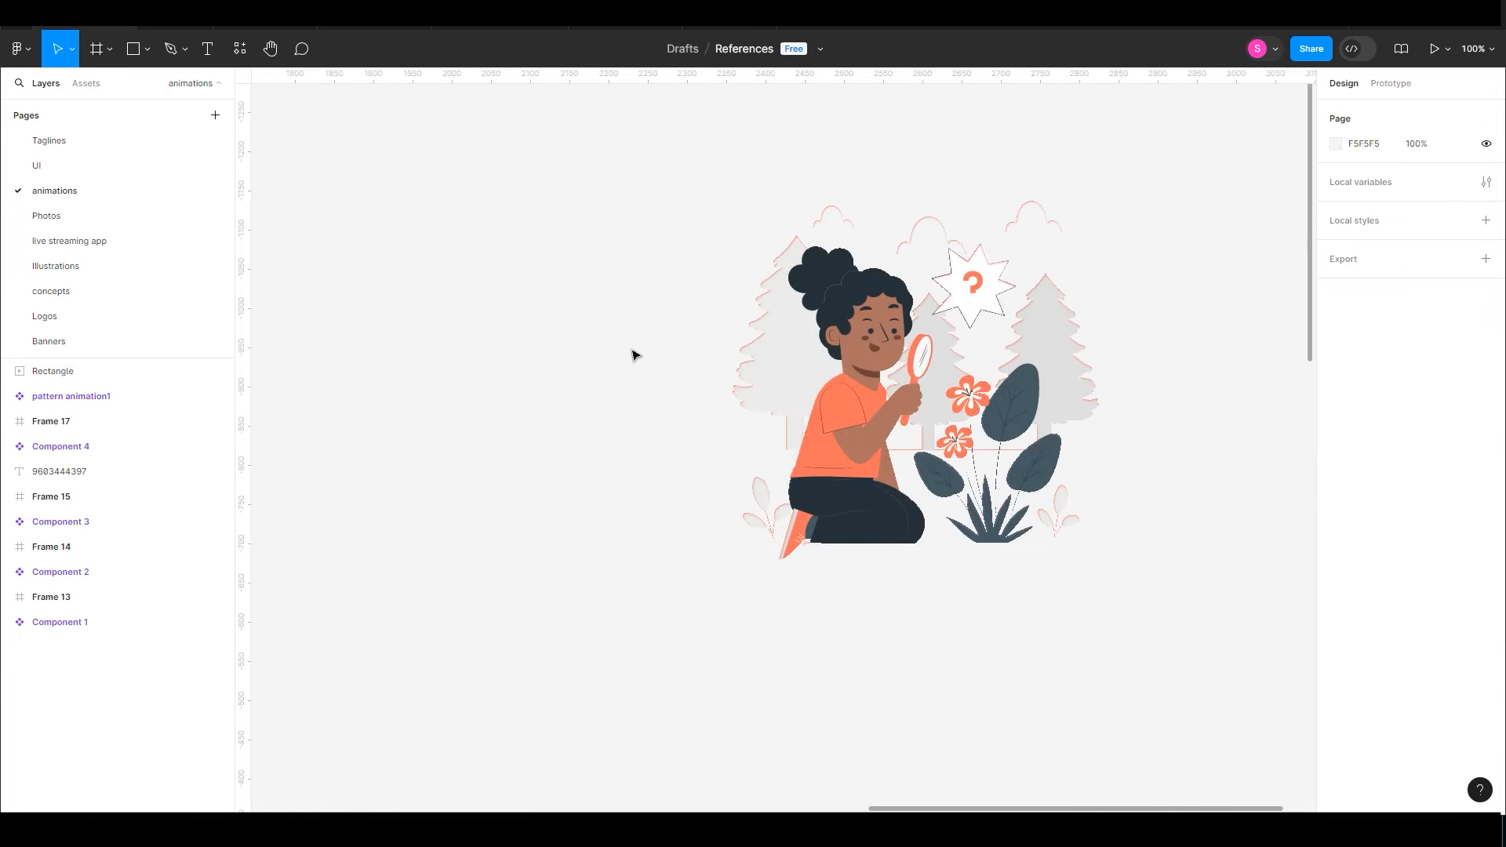
key(minus)
key(minus)
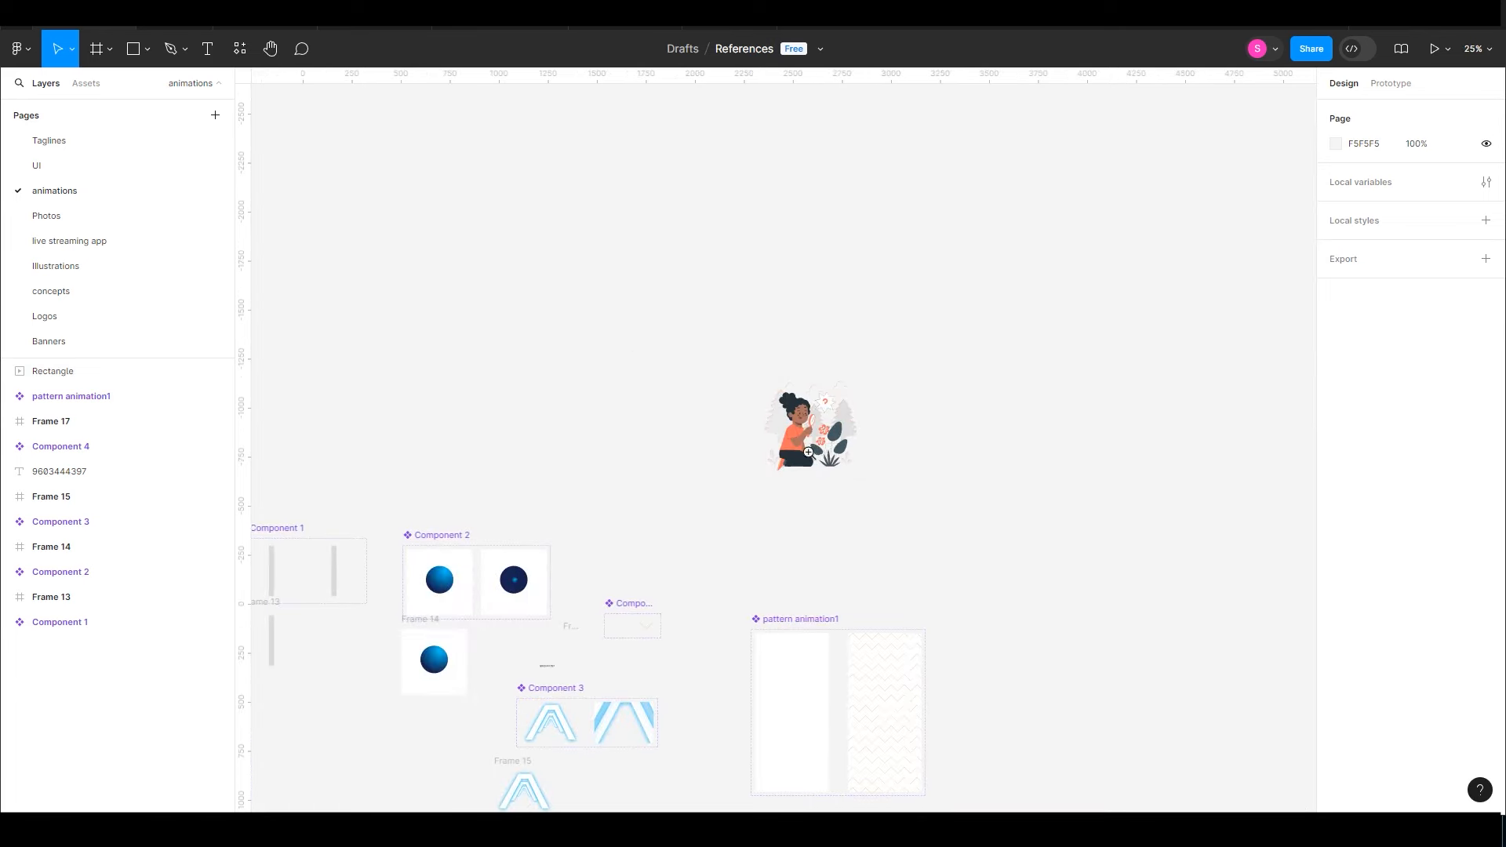
scroll(808, 452, up, 5)
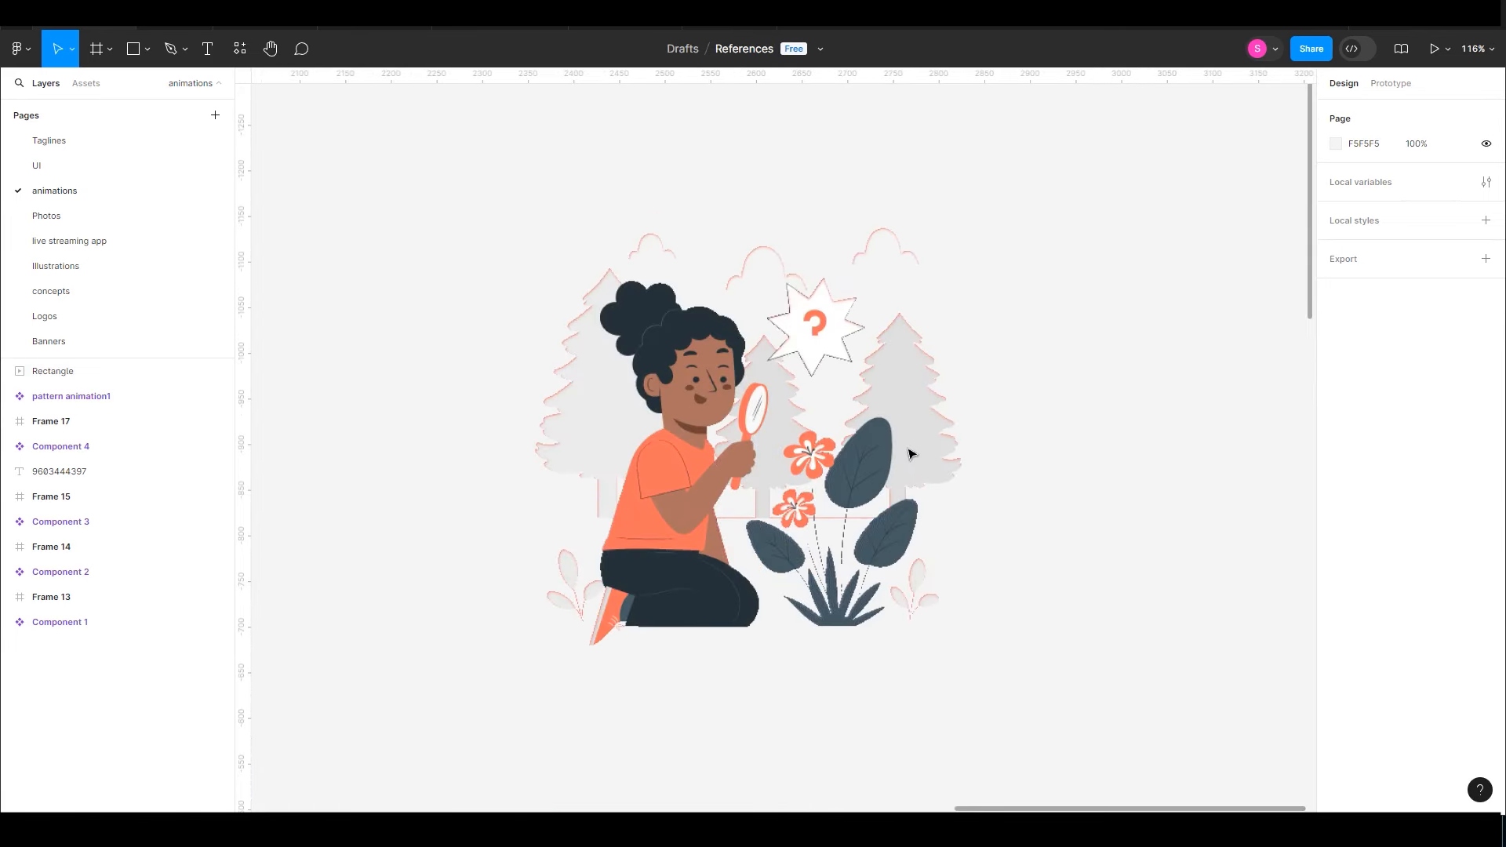
click(912, 451)
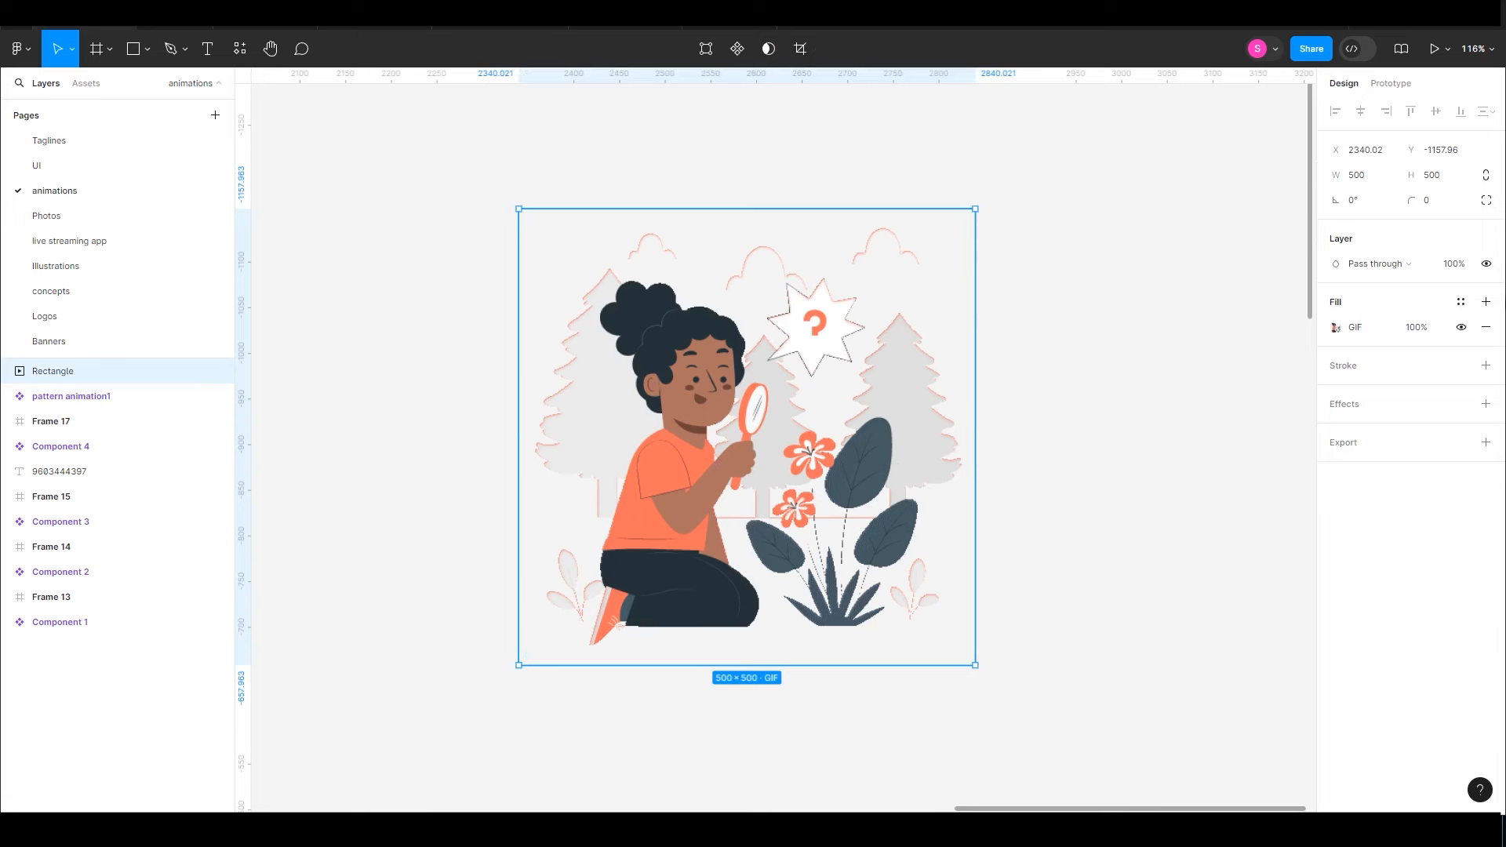
click(1187, 332)
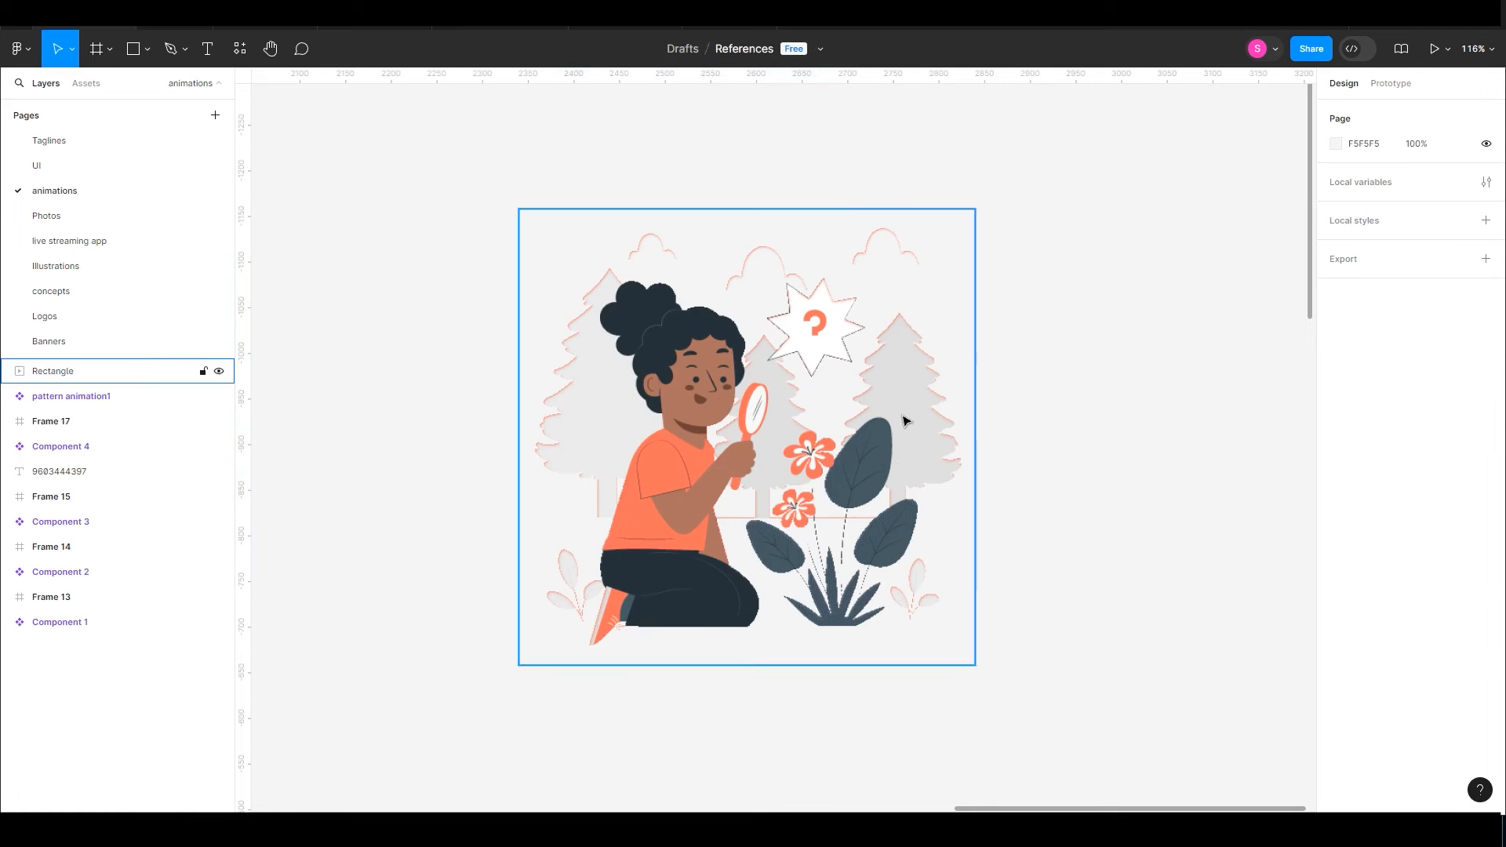
Reopen the GIF's fill settings and play its animation at the enlarged view.
click(902, 427)
right_click(737, 448)
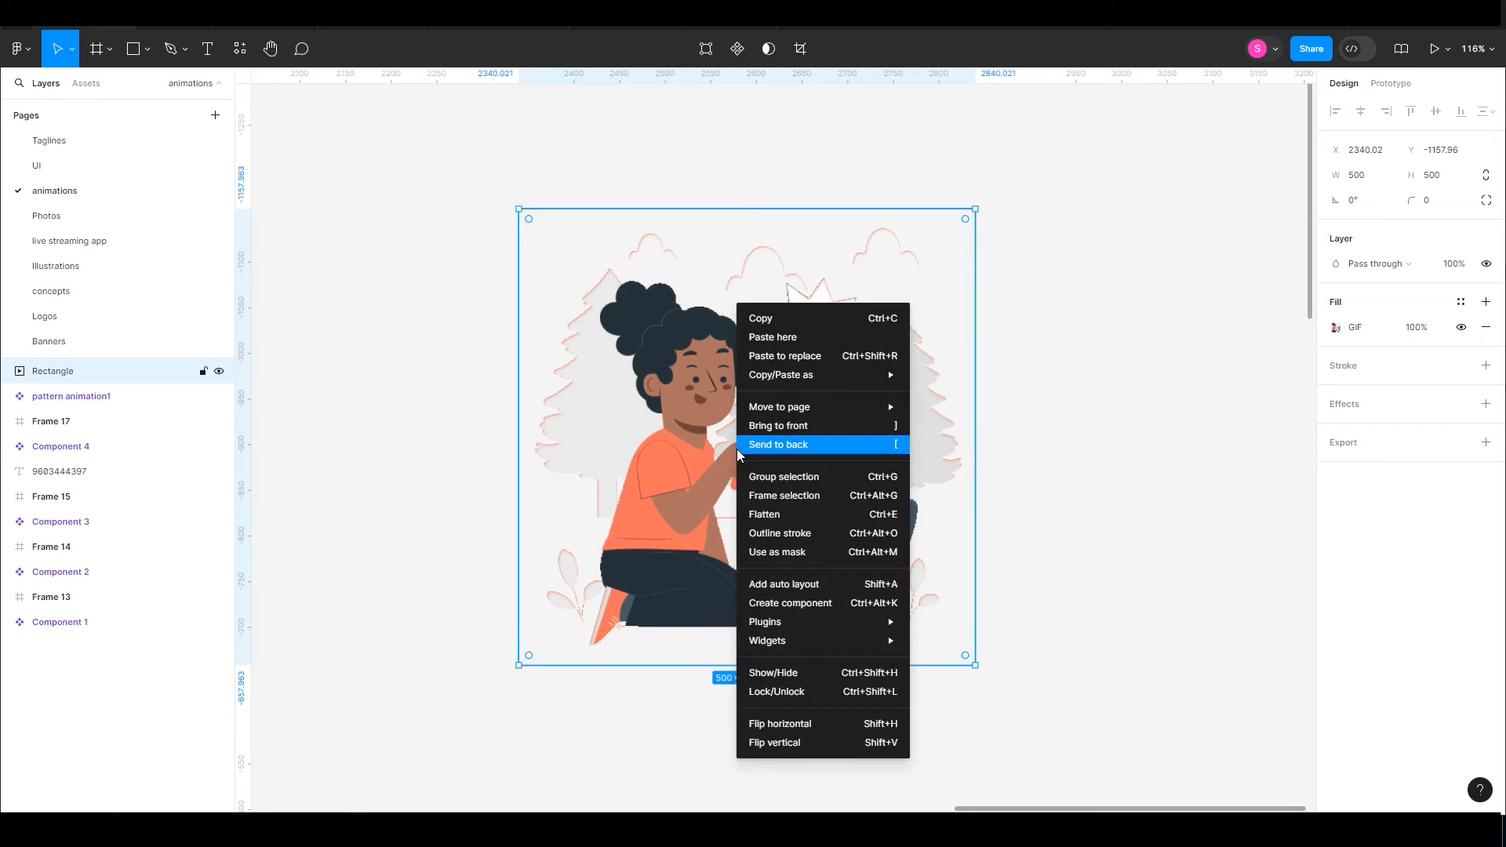
double_click(698, 422)
click(1148, 552)
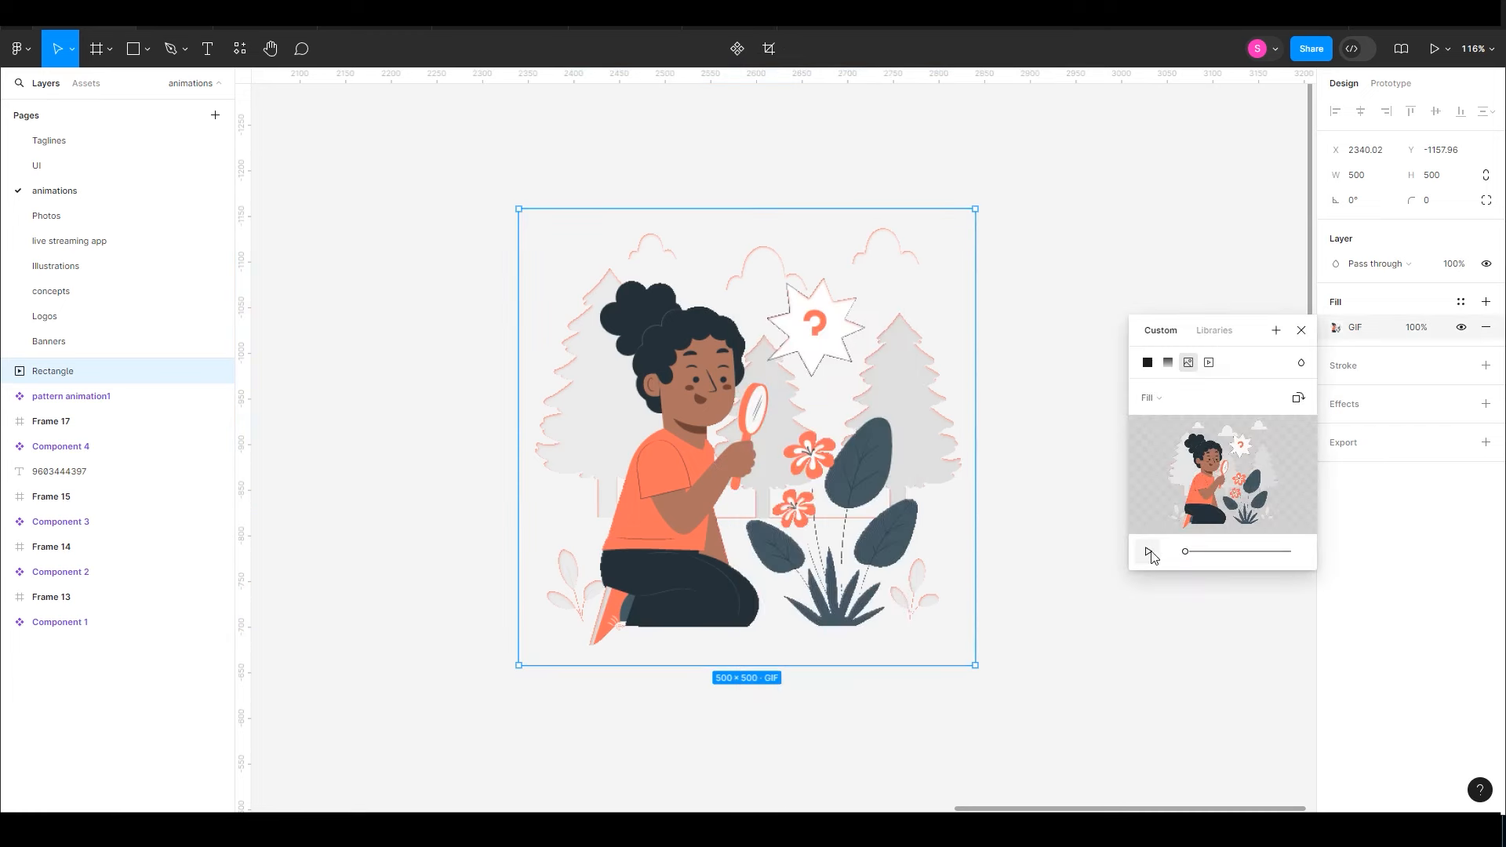